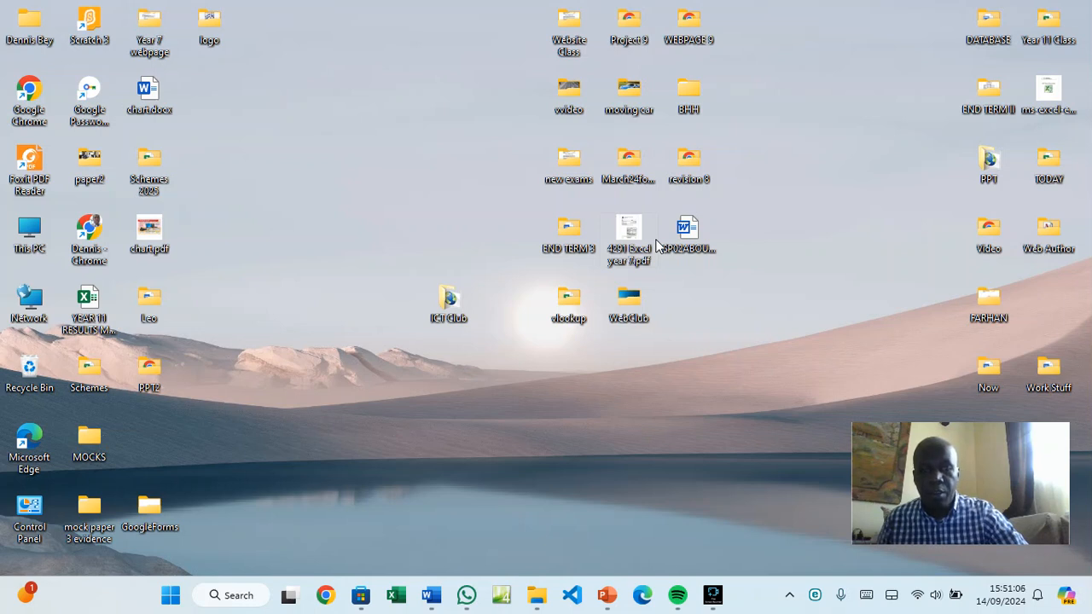
# Restore the blank Document1 from the taskbar and close its window
pyautogui.click(437, 596)
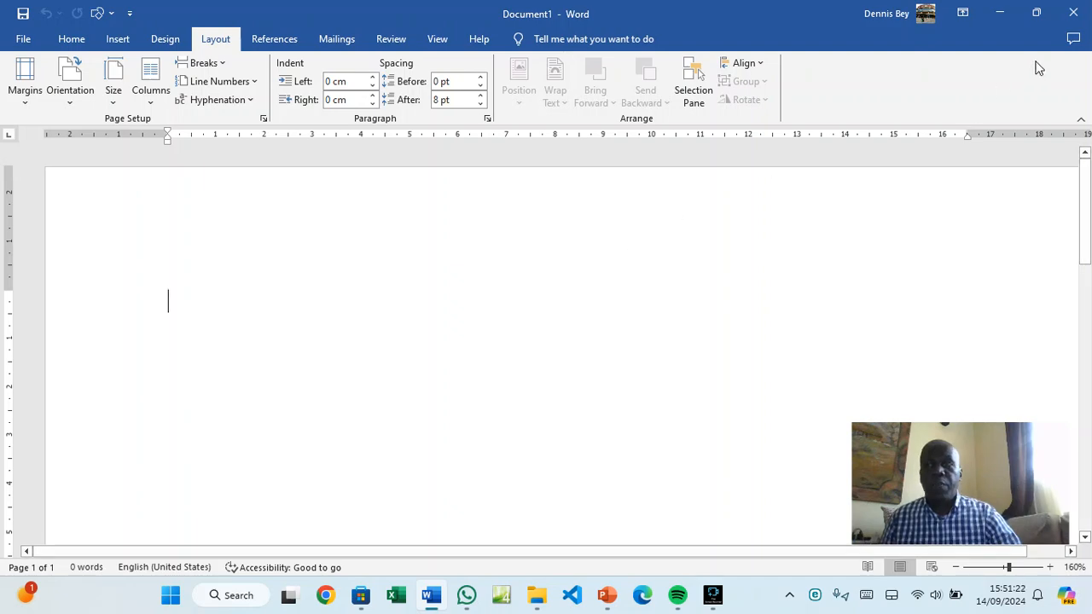
pyautogui.click(1088, 17)
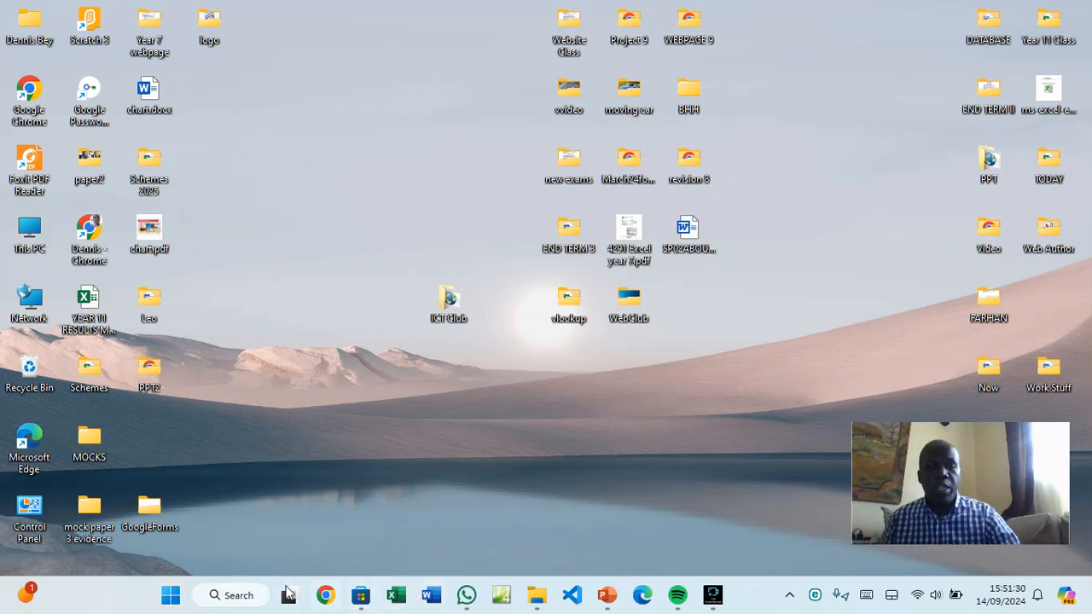
# Search Windows for 'word' and launch Microsoft Word from Best match
pyautogui.click(231, 595)
pyautogui.write('w')
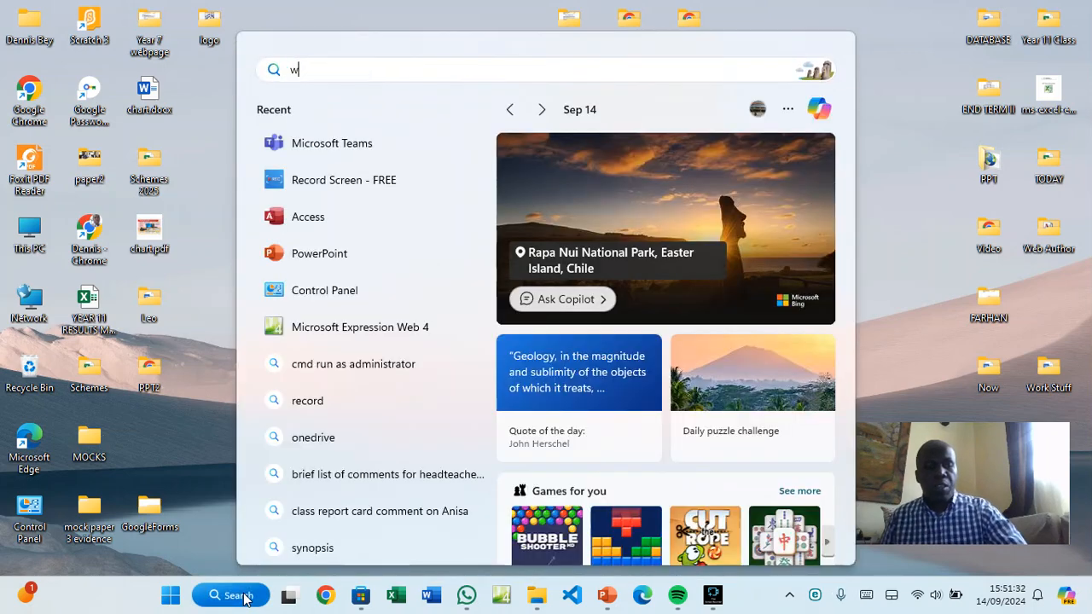
pyautogui.write('ord')
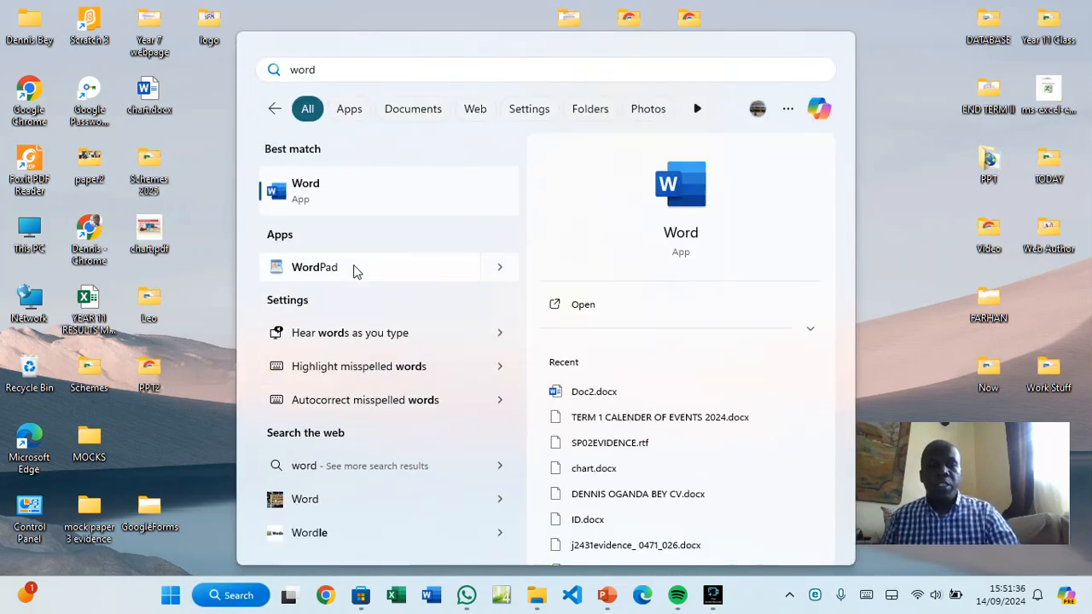
pyautogui.click(311, 188)
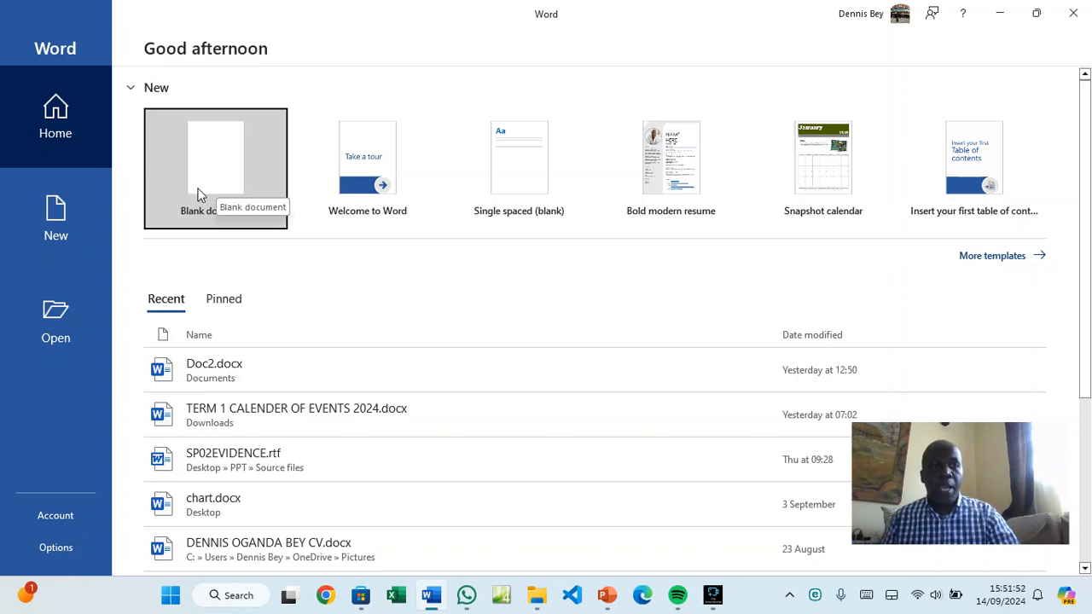
# Create a blank document (Document1) and bring up the File backstage
pyautogui.click(218, 186)
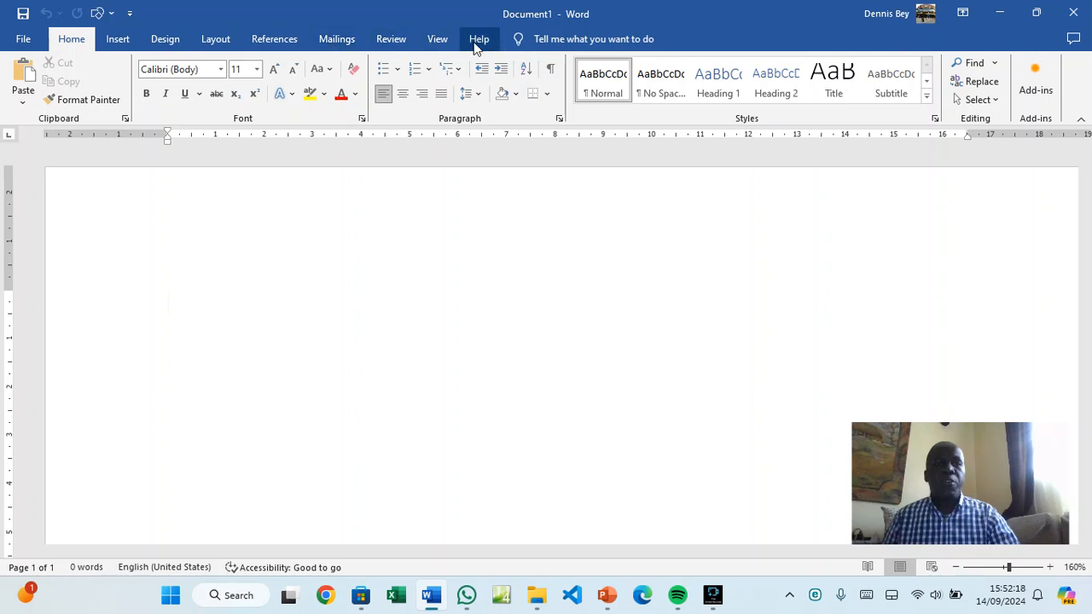
pyautogui.click(30, 37)
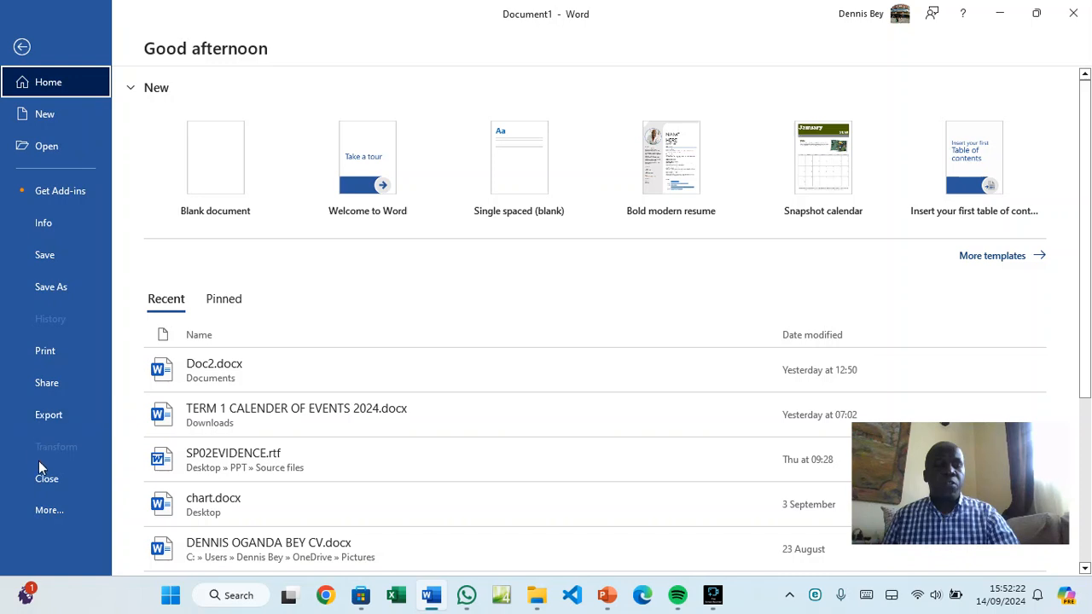
# Review the Account product information under More, then return to Document1
pyautogui.click(49, 512)
pyautogui.click(130, 512)
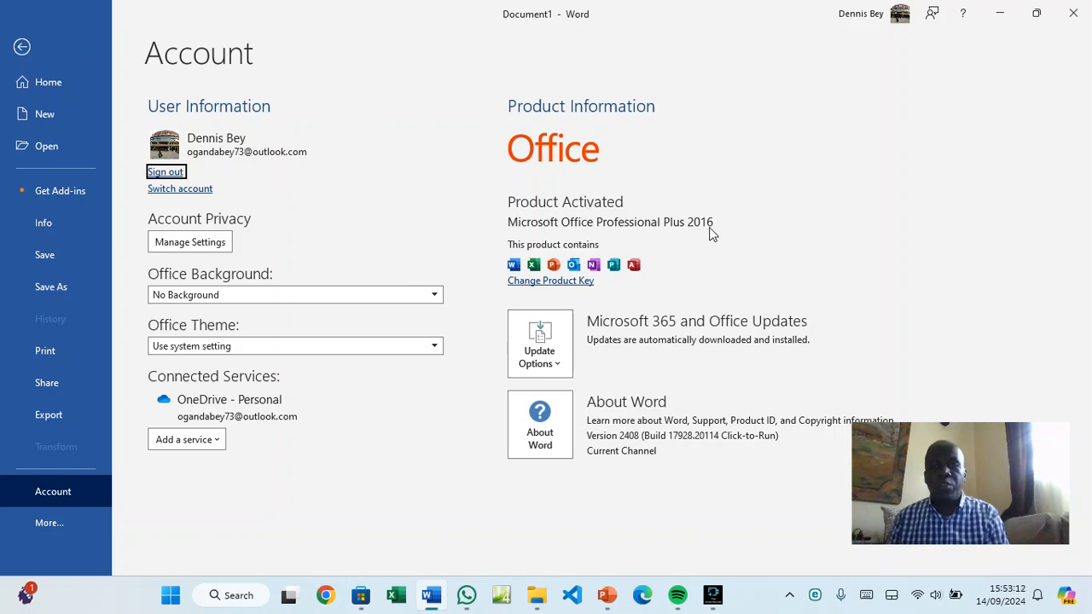
pyautogui.click(35, 52)
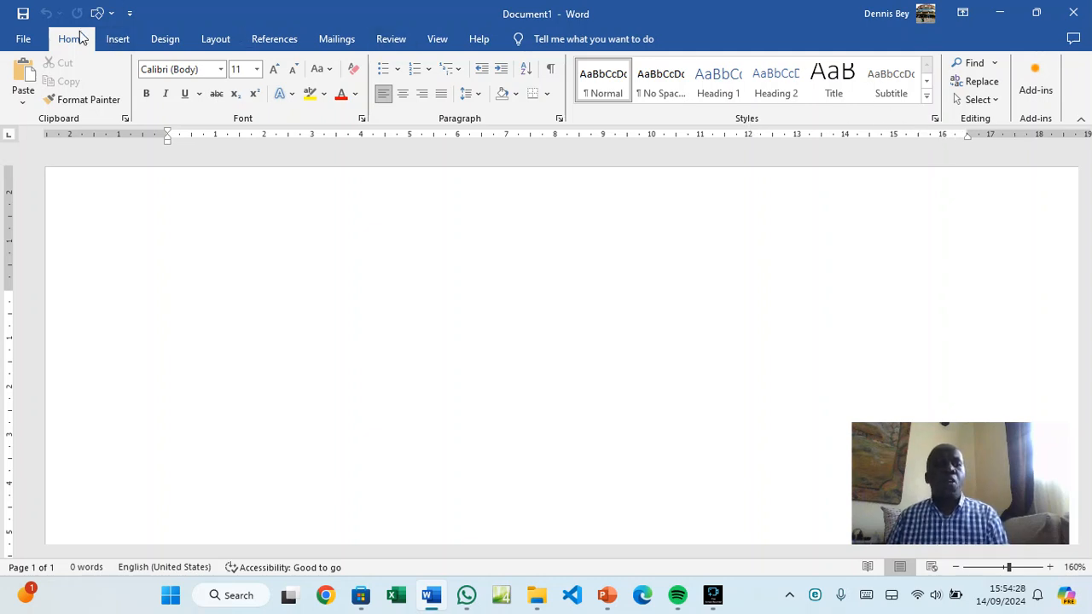
# Browse the Insert, Design and Layout tabs, then bring up the Page Setup dialog
pyautogui.click(117, 40)
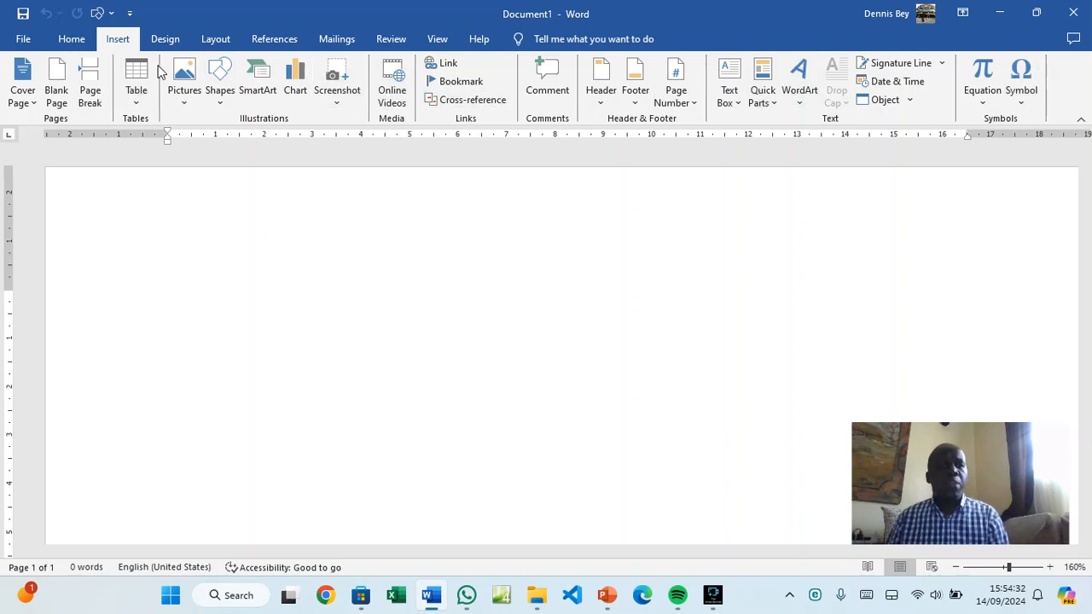
pyautogui.click(165, 38)
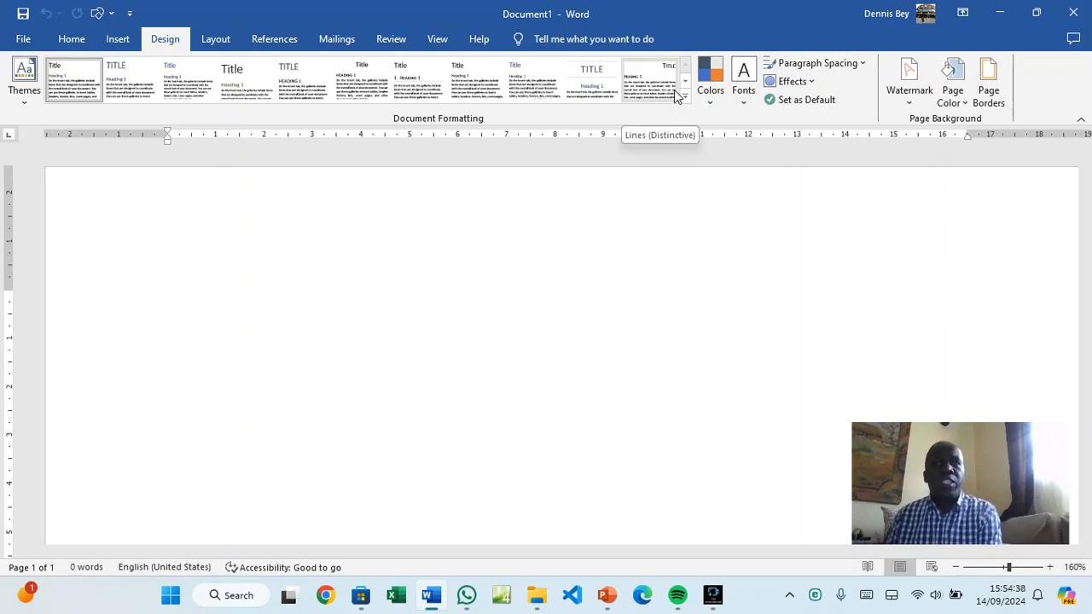
pyautogui.click(225, 42)
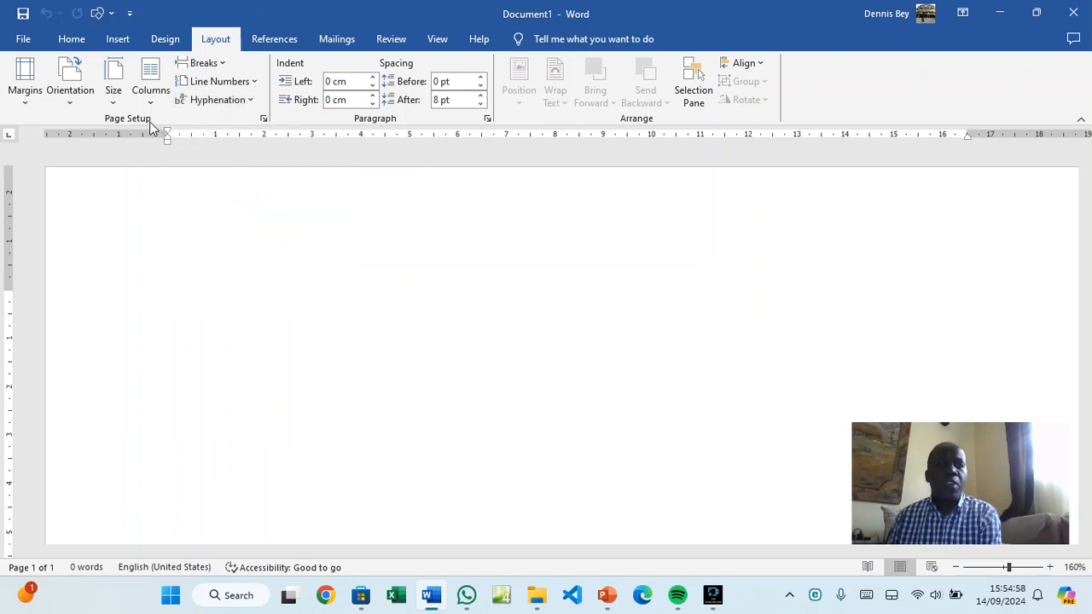
pyautogui.click(264, 121)
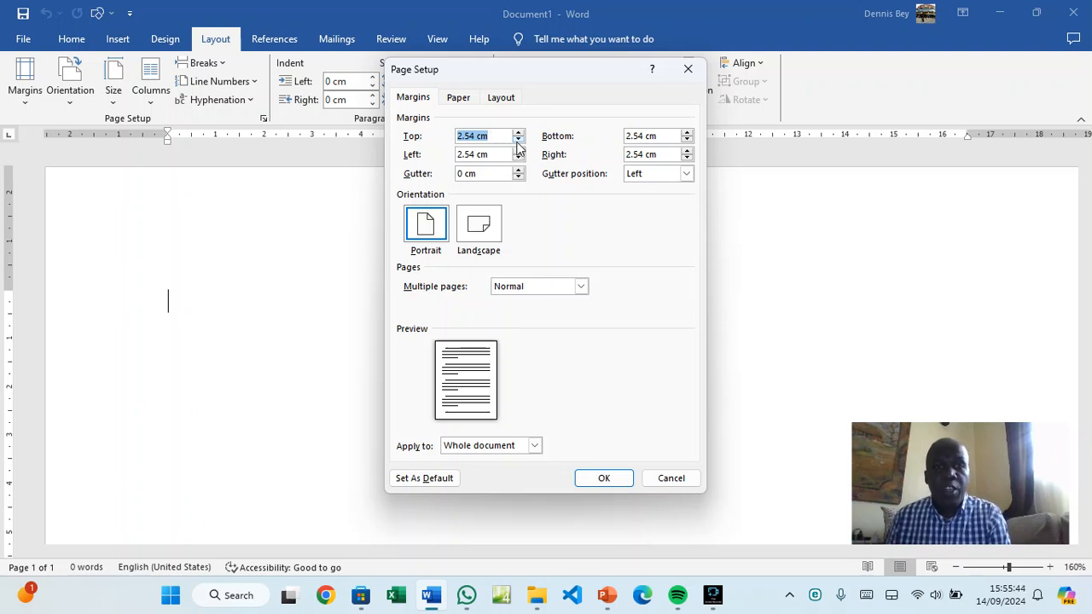
# Lower the top and left margins to 1.5 cm
pyautogui.click(518, 141)
pyautogui.click(519, 140)
pyautogui.click(519, 141)
pyautogui.click(519, 141)
pyautogui.click(518, 141)
pyautogui.click(519, 141)
pyautogui.click(519, 141)
pyautogui.click(519, 141)
pyautogui.click(519, 141)
pyautogui.click(519, 140)
pyautogui.click(519, 141)
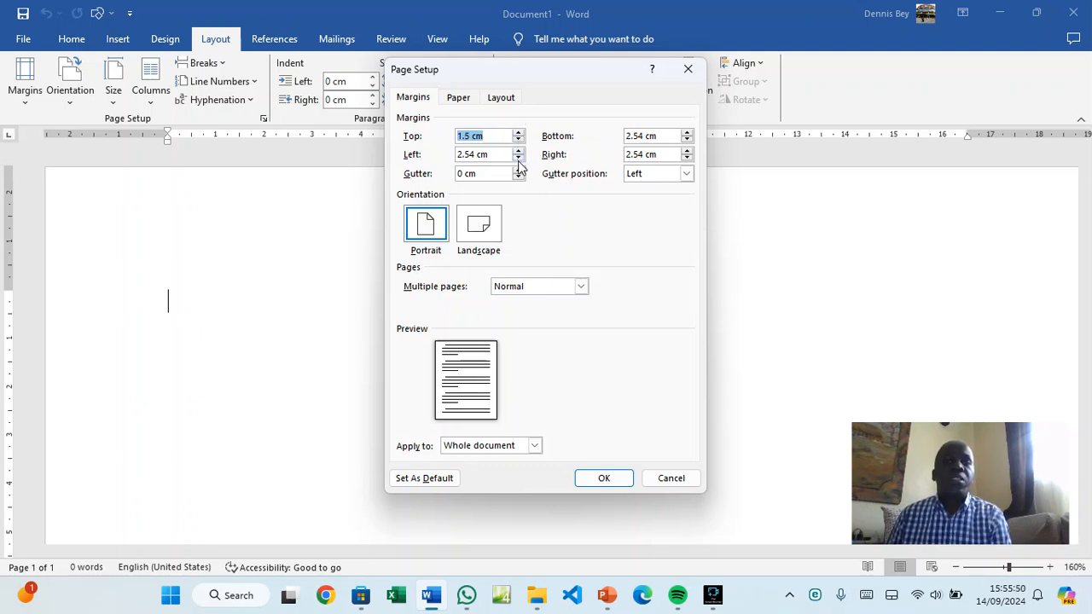
pyautogui.click(519, 159)
pyautogui.click(518, 159)
pyautogui.click(519, 159)
pyautogui.click(519, 160)
pyautogui.click(519, 159)
pyautogui.click(519, 160)
pyautogui.click(519, 159)
pyautogui.click(518, 159)
pyautogui.click(519, 160)
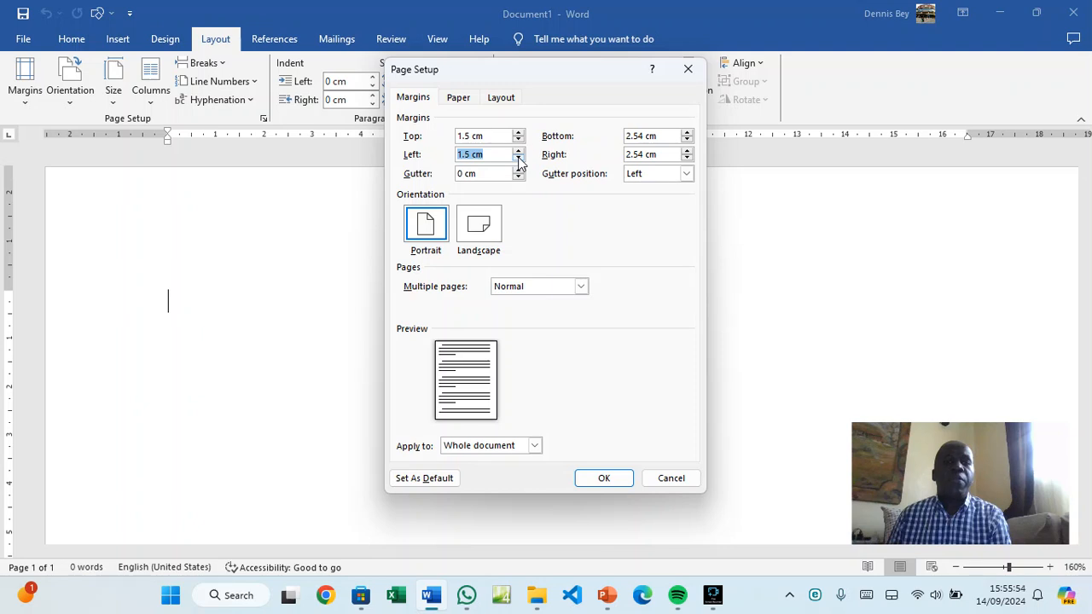
# Lower the bottom and right margins to 1.5 cm
pyautogui.click(687, 140)
pyautogui.click(686, 141)
pyautogui.click(687, 141)
pyautogui.click(686, 141)
pyautogui.click(687, 140)
pyautogui.click(687, 140)
pyautogui.click(687, 141)
pyautogui.click(687, 141)
pyautogui.click(686, 141)
pyautogui.click(687, 141)
pyautogui.click(687, 142)
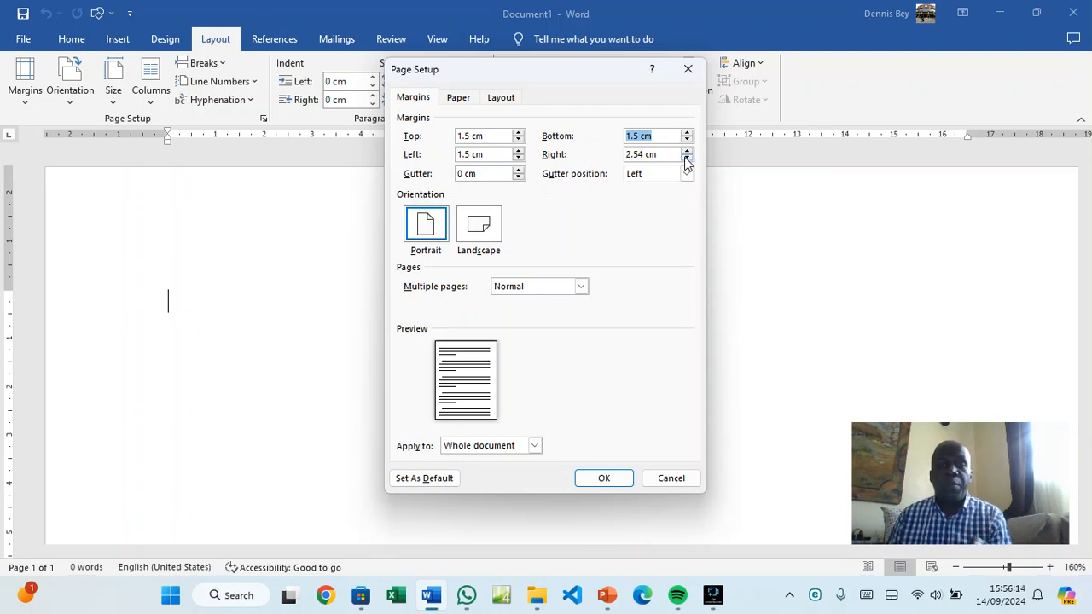
pyautogui.click(686, 158)
pyautogui.click(686, 159)
pyautogui.click(686, 159)
pyautogui.click(686, 158)
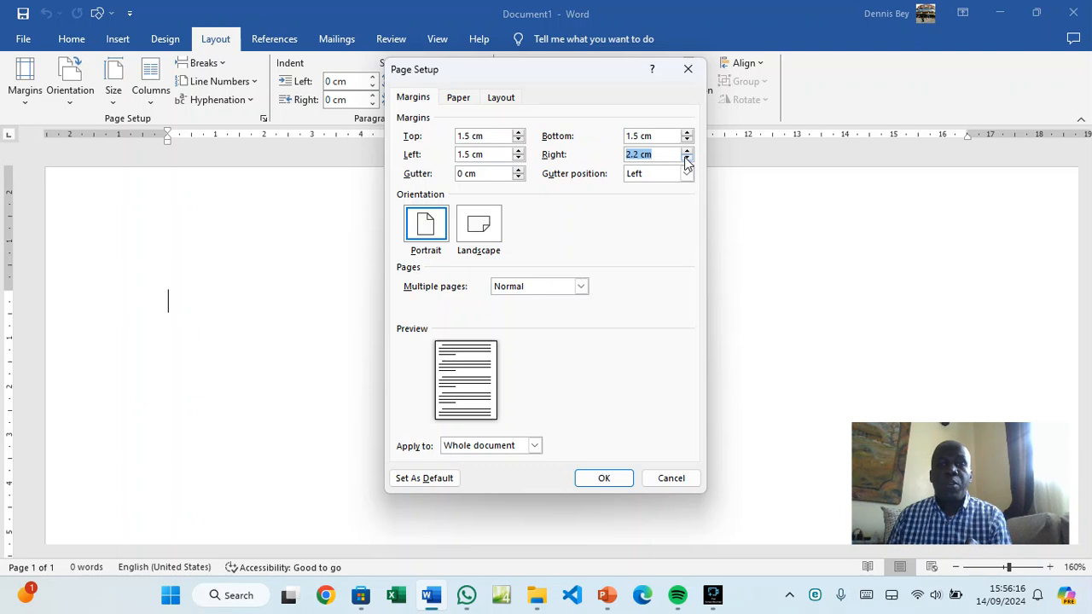
pyautogui.click(685, 159)
pyautogui.click(686, 159)
pyautogui.click(686, 159)
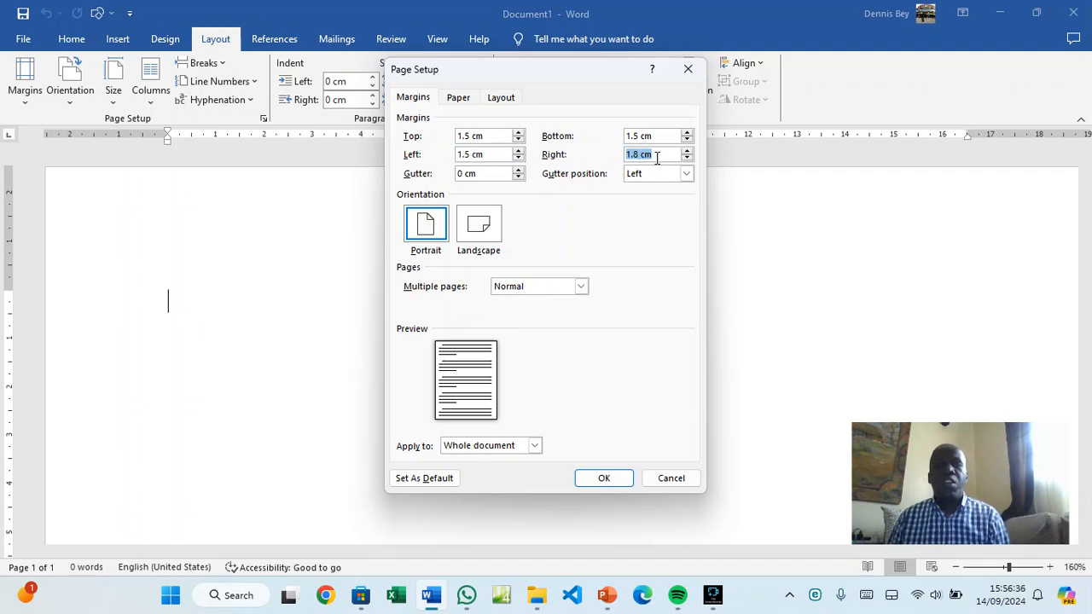
pyautogui.click(687, 151)
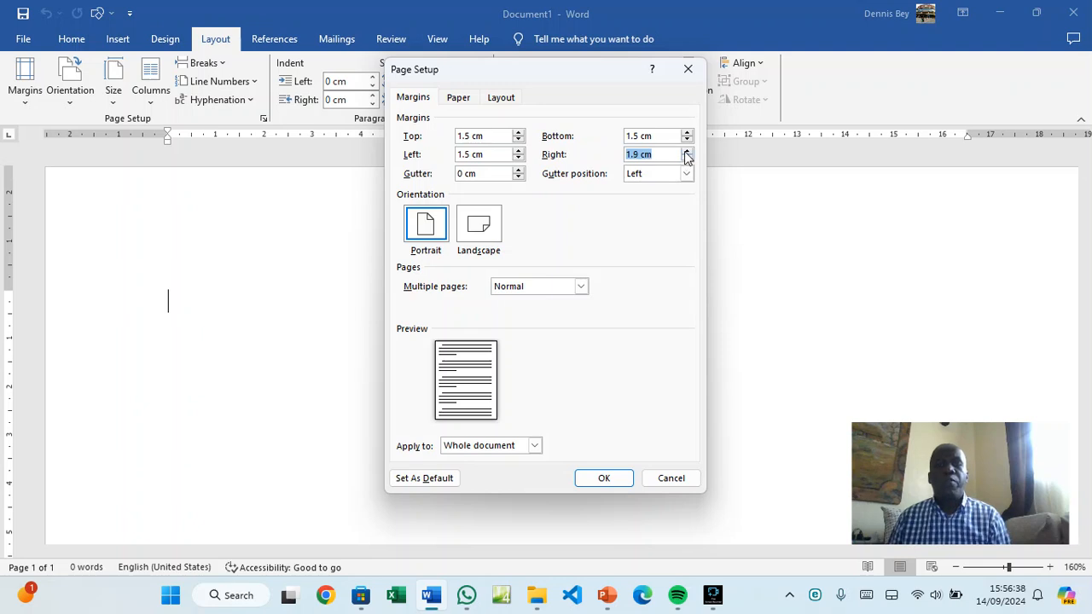
pyautogui.click(688, 158)
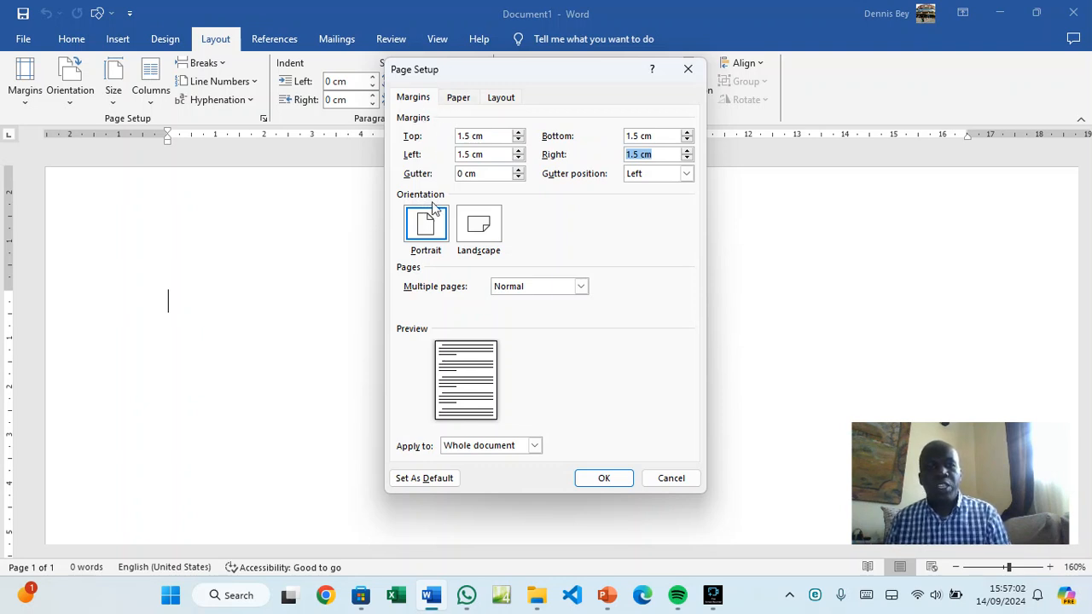
# Choose A4 as the paper size in Page Setup
pyautogui.click(462, 100)
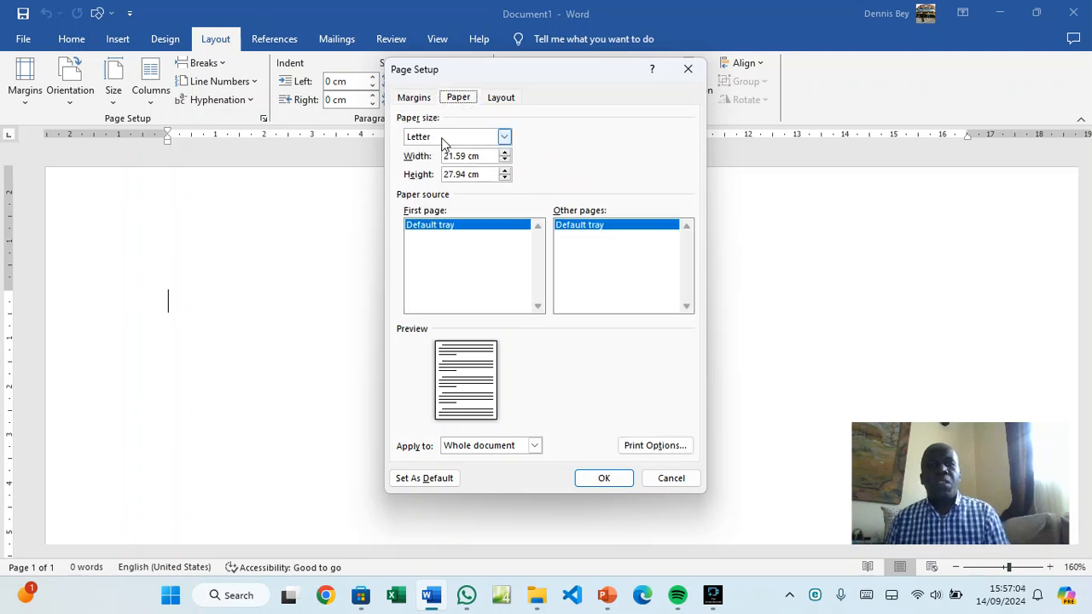
pyautogui.click(503, 138)
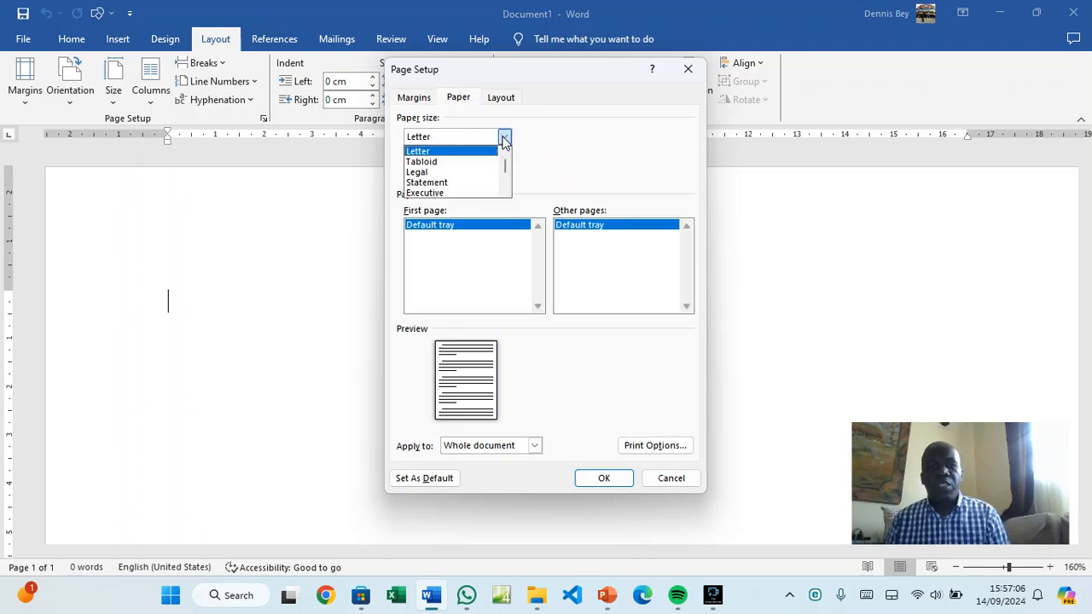
pyautogui.scroll(-1, 452, 165)
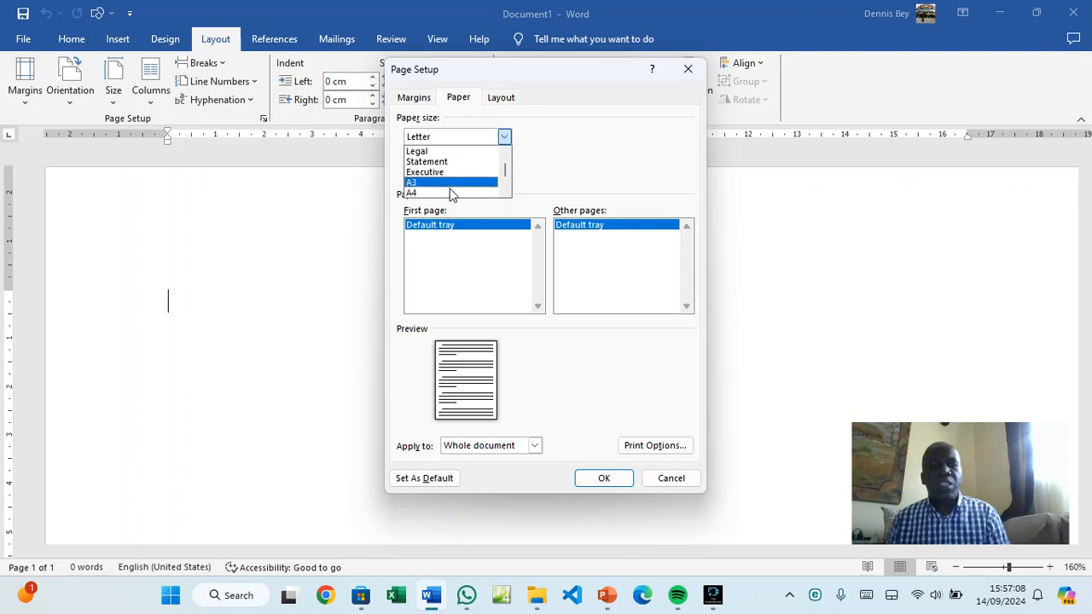
pyautogui.click(452, 194)
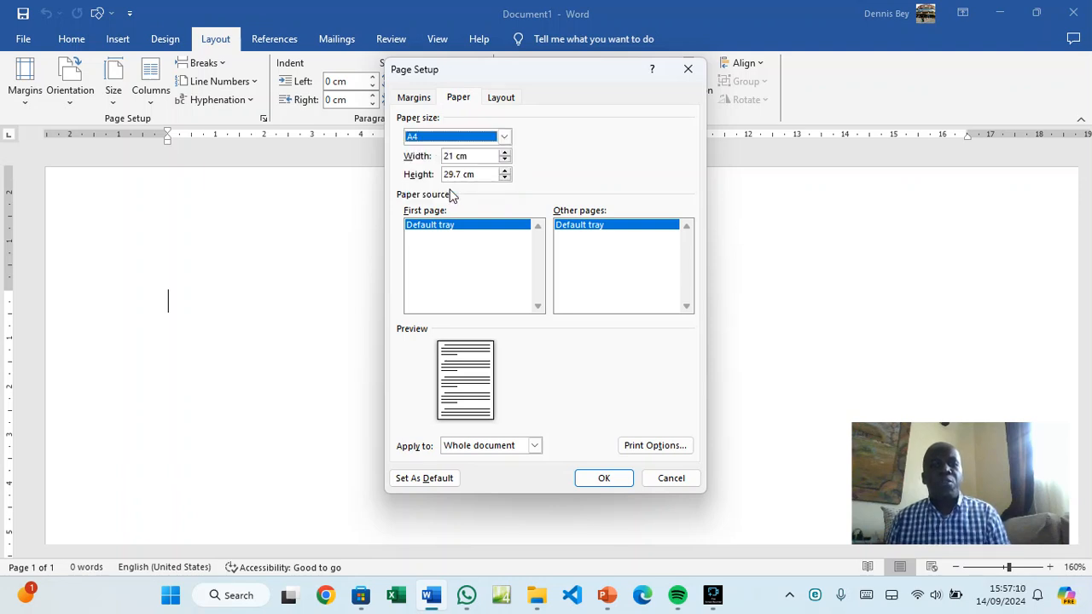
# Save the 1.5 cm margins and page settings as the default for new documents
pyautogui.click(421, 99)
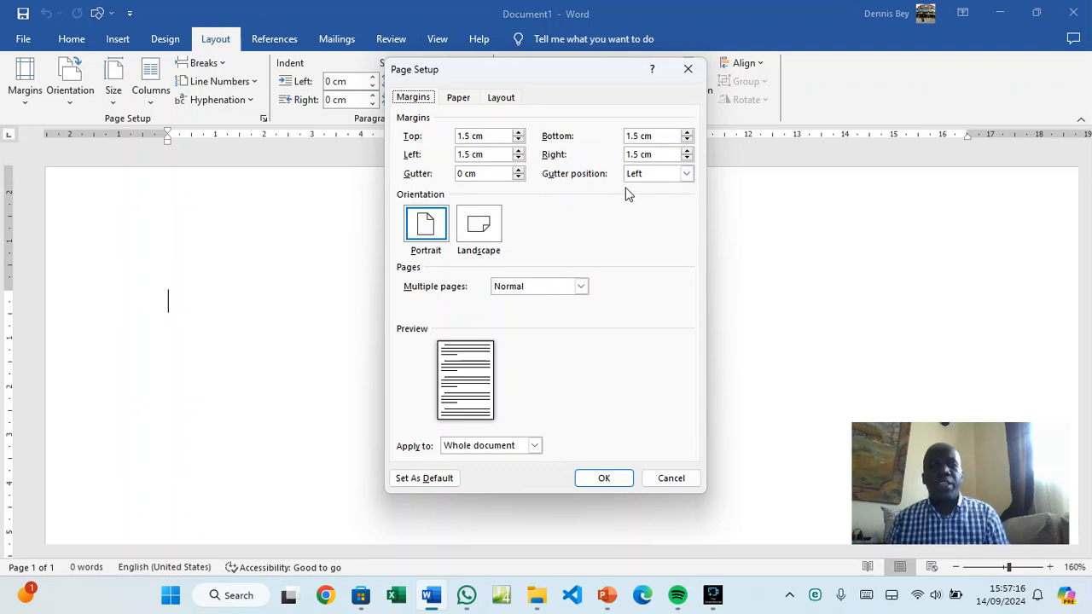
pyautogui.click(430, 480)
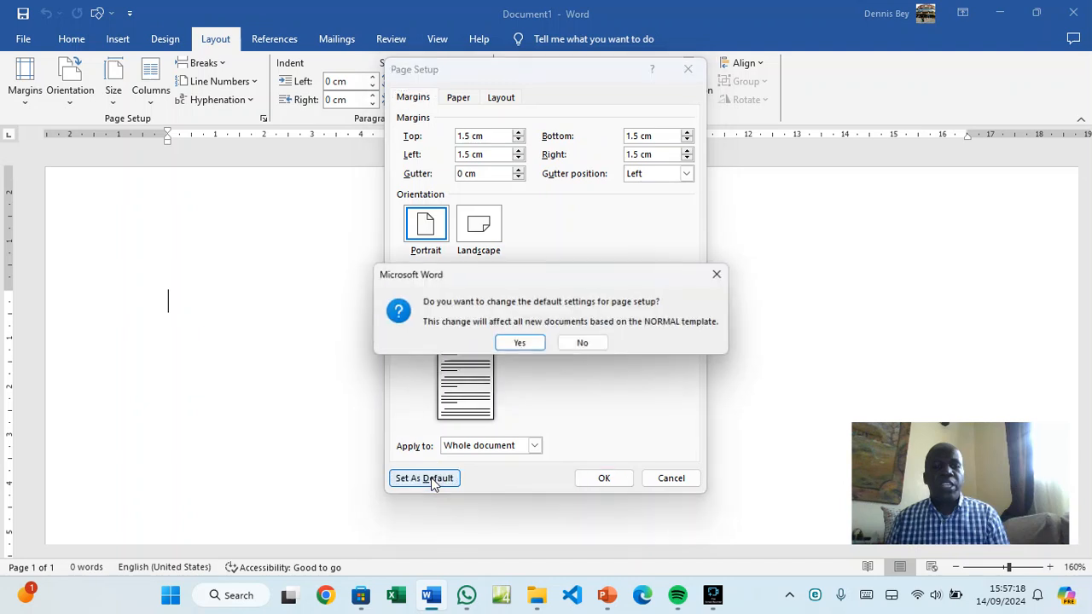
pyautogui.click(518, 347)
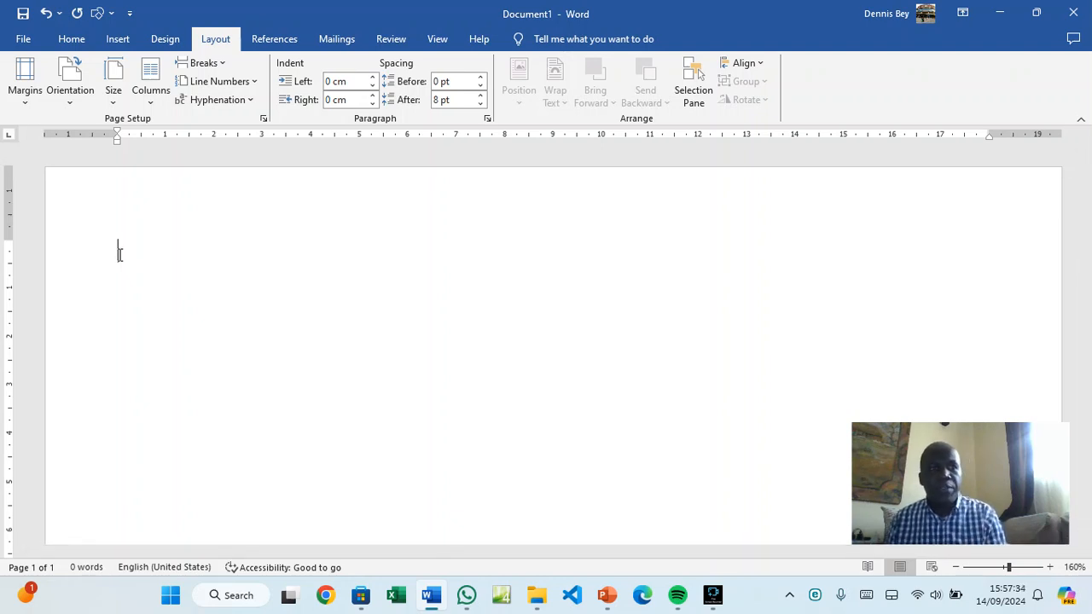
# Reopen Custom Margins, verify A4 paper and 1.5 cm margins, and apply with OK
pyautogui.click(27, 105)
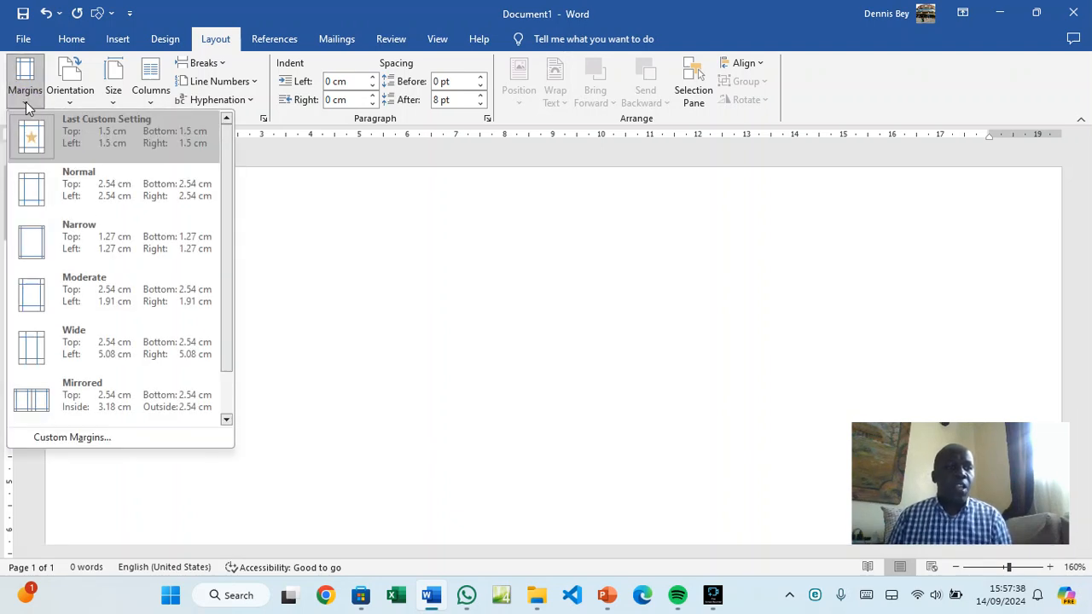
pyautogui.click(122, 443)
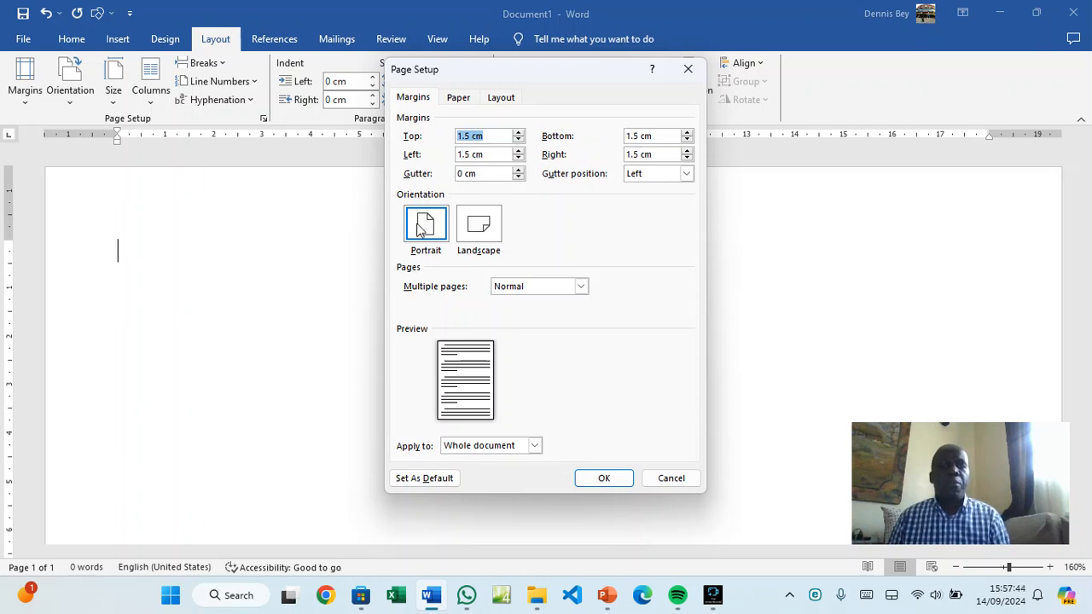
pyautogui.click(466, 100)
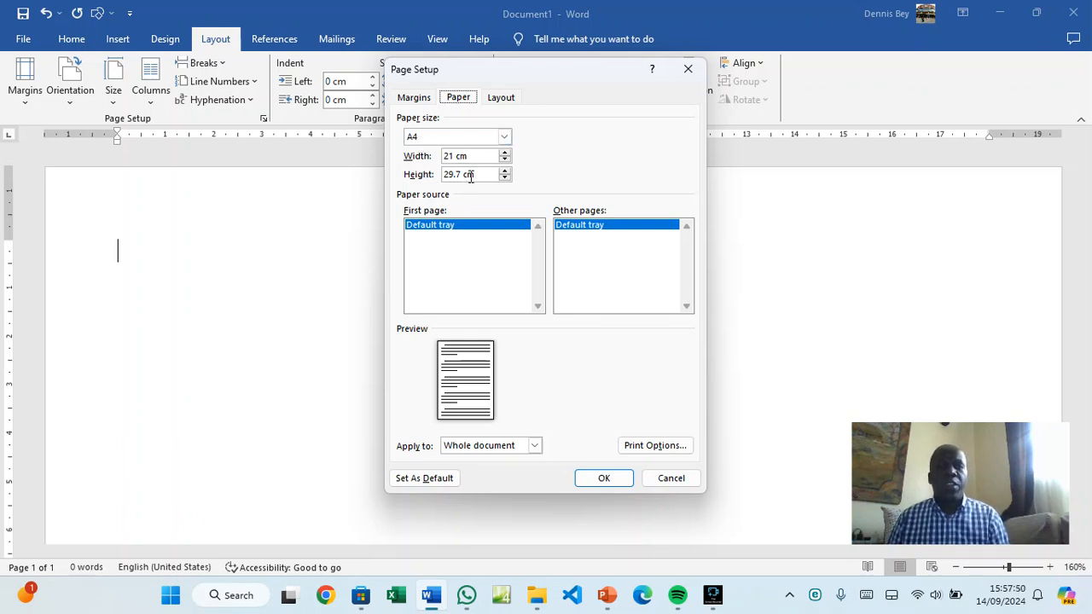
pyautogui.click(417, 99)
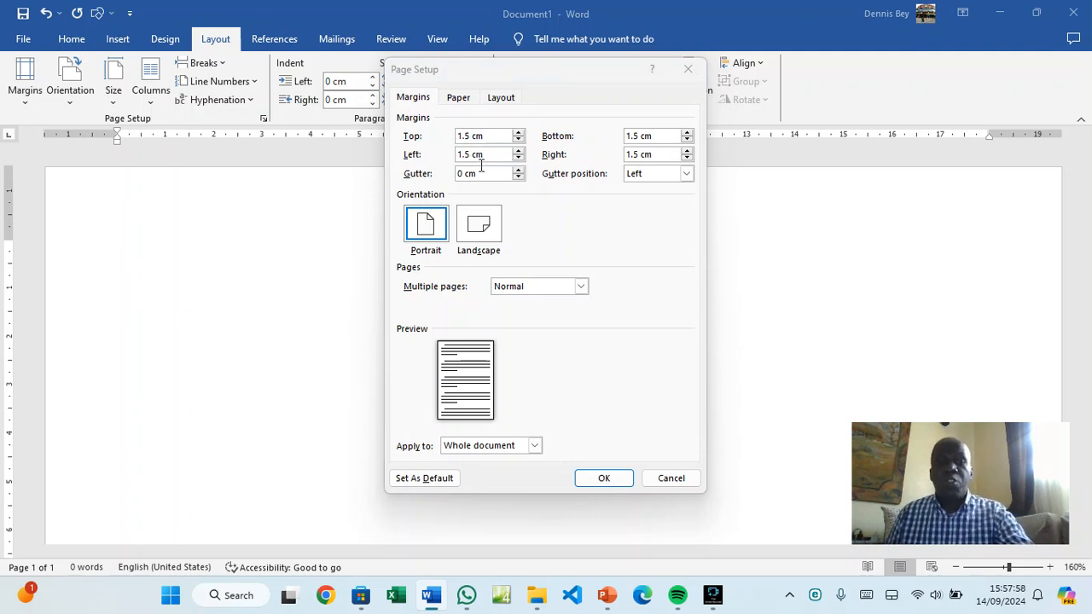
pyautogui.click(606, 474)
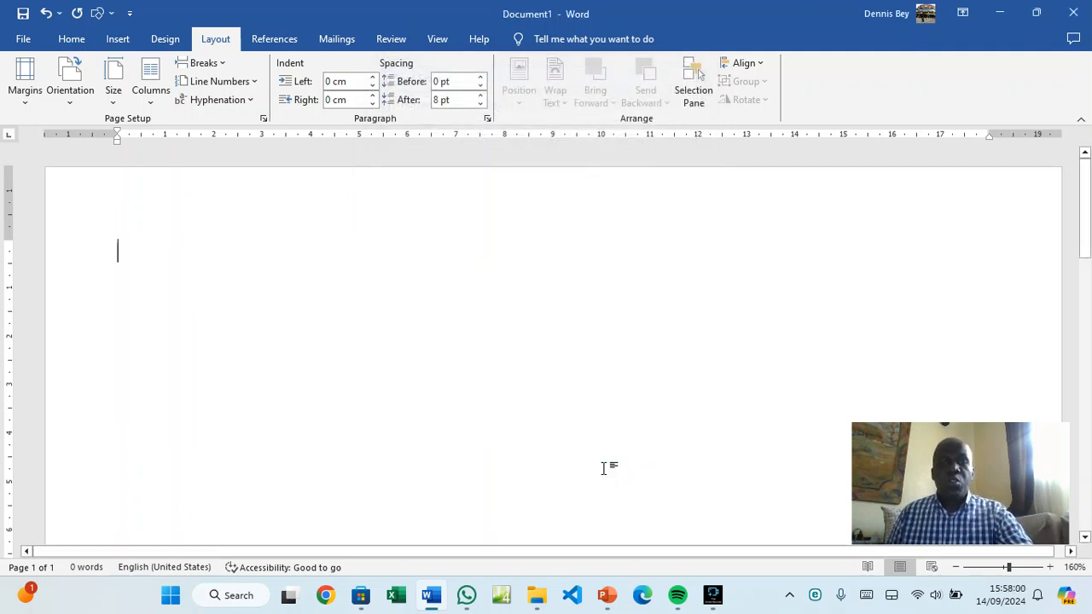
pyautogui.click(24, 40)
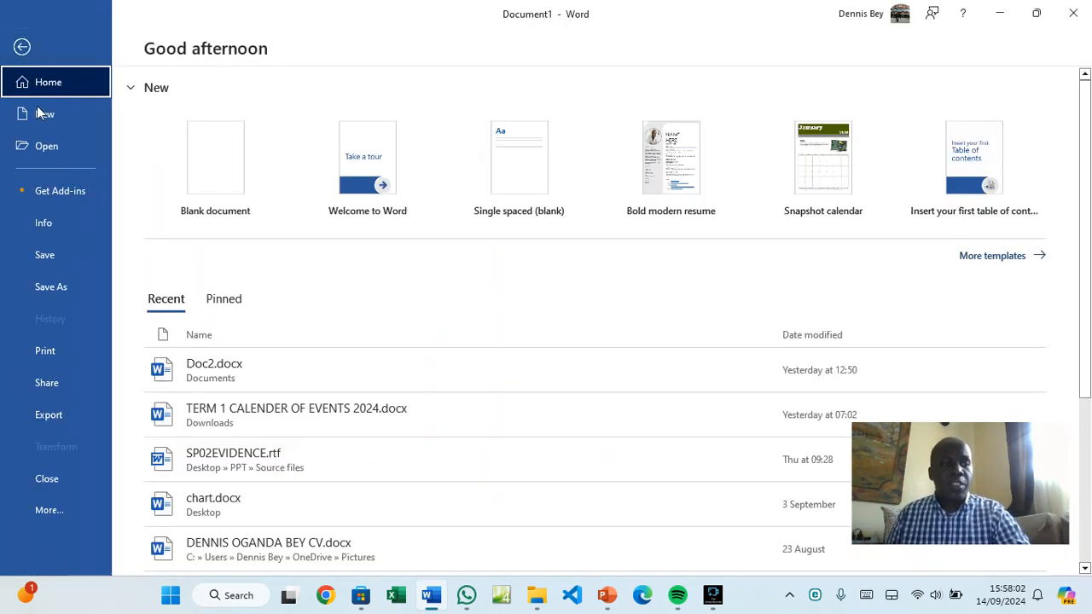
pyautogui.click(41, 511)
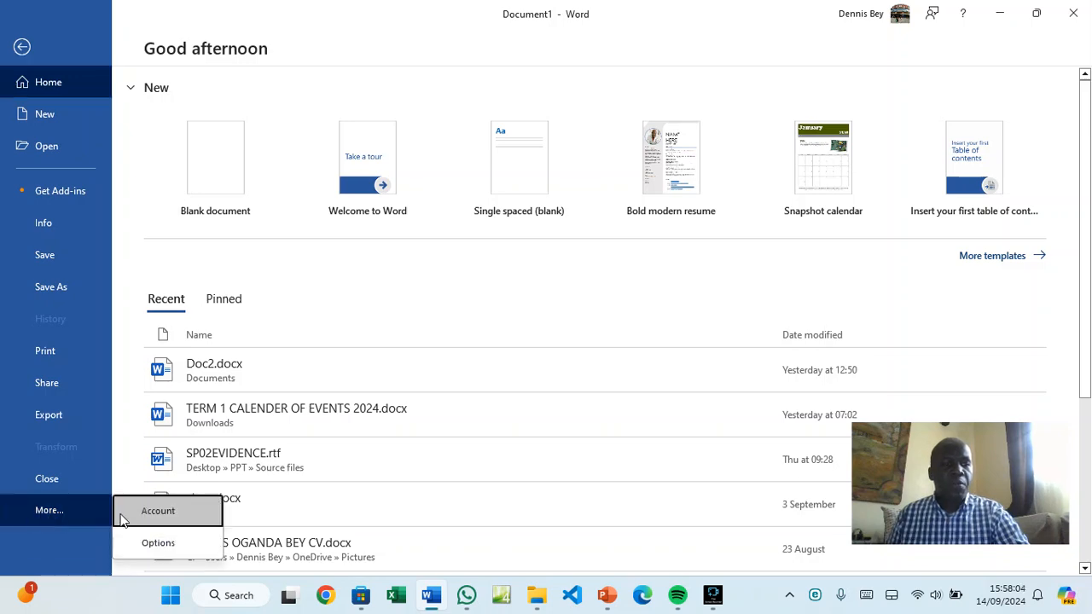
pyautogui.click(162, 544)
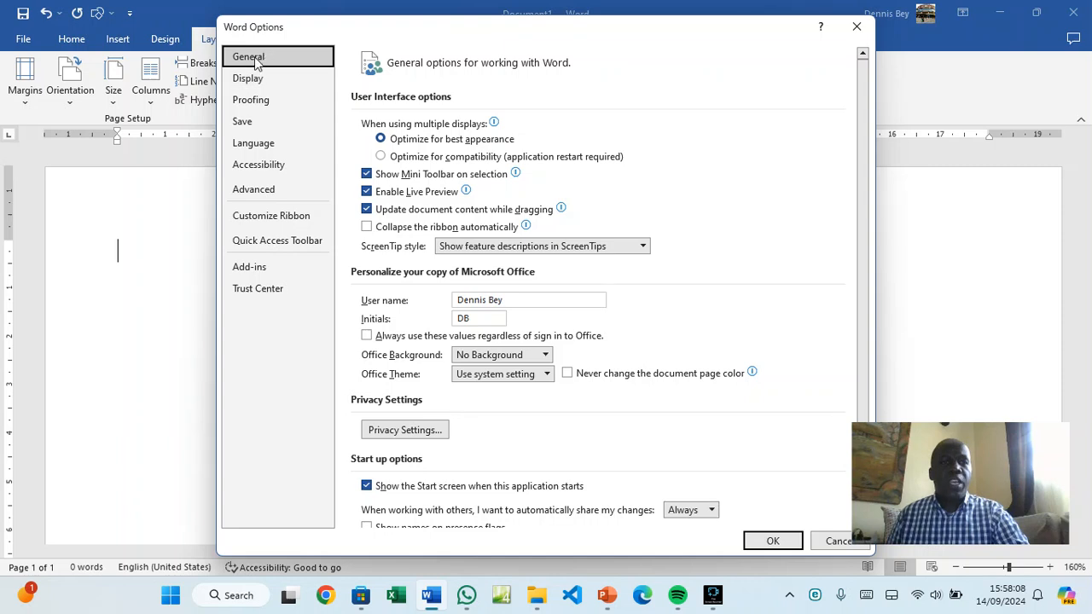
pyautogui.click(257, 191)
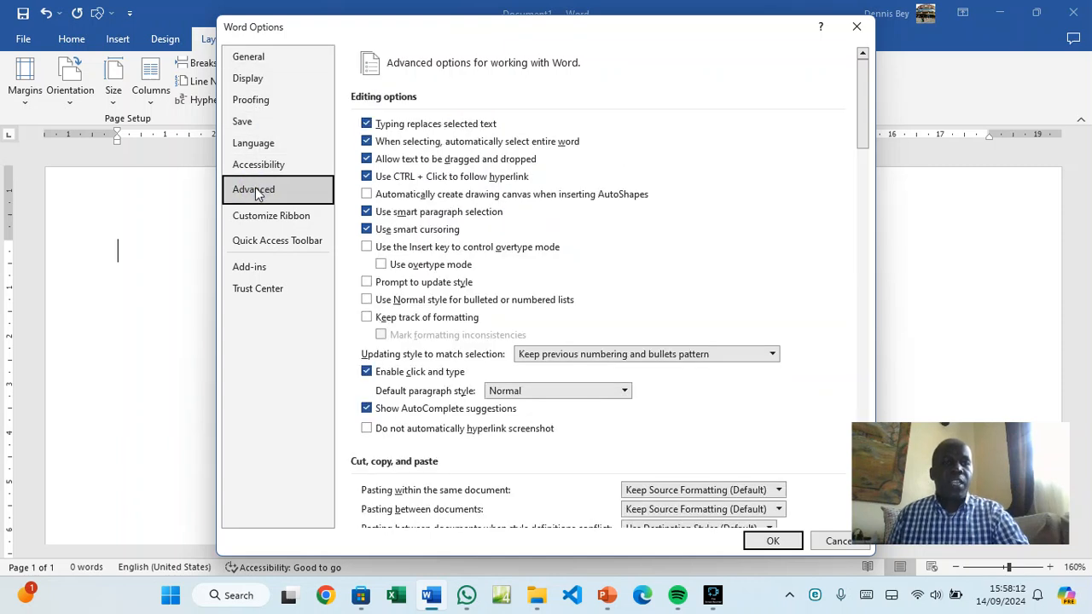
pyautogui.scroll(-3, 424, 236)
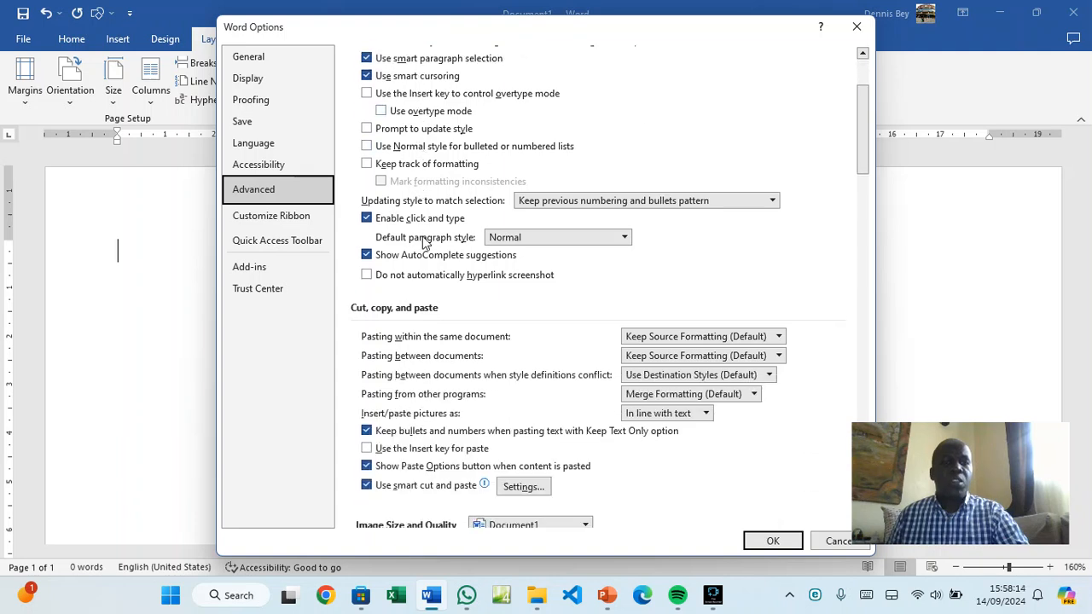
pyautogui.scroll(-4, 431, 311)
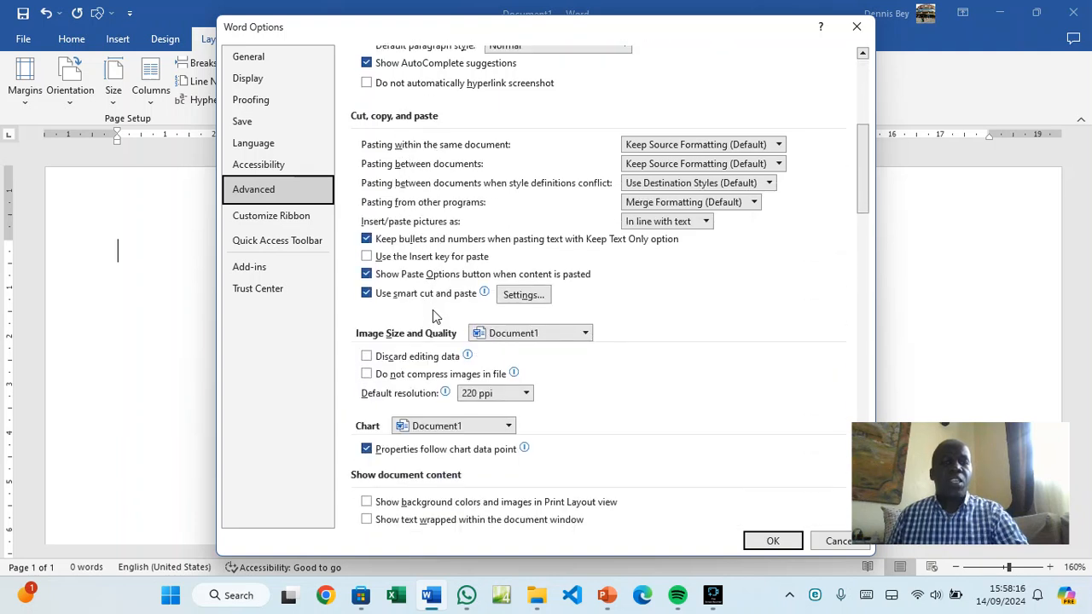
pyautogui.scroll(-3, 431, 348)
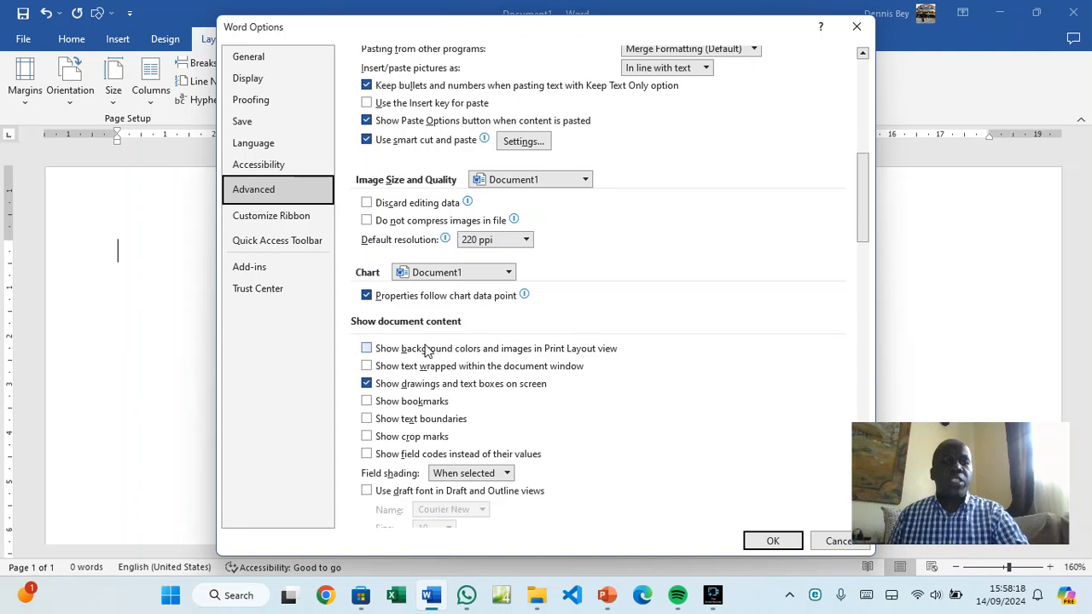
pyautogui.scroll(-4, 448, 341)
pyautogui.scroll(-1, 450, 340)
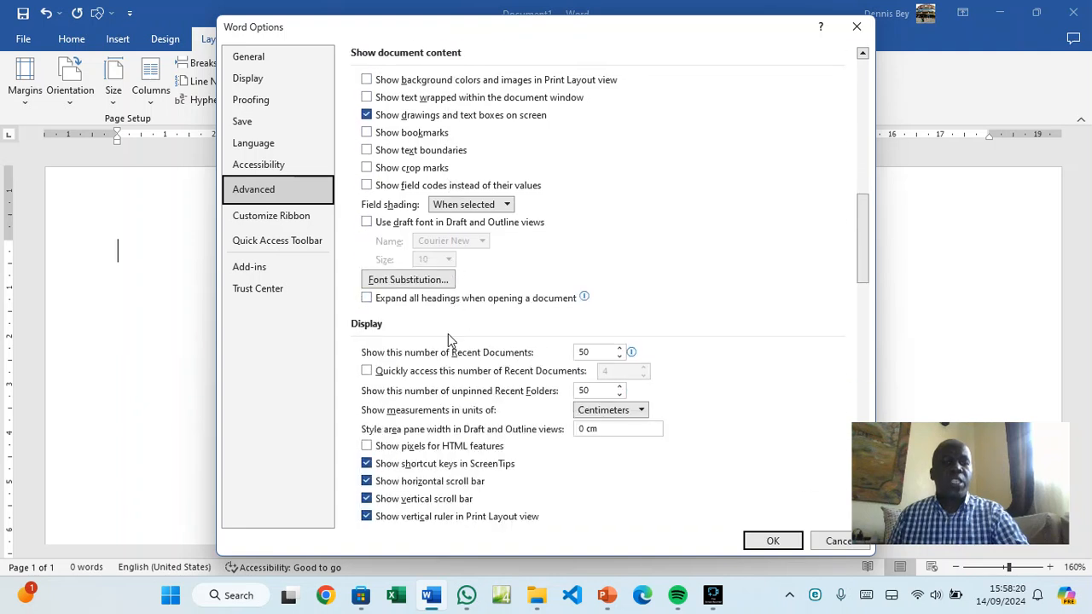
pyautogui.scroll(-2, 392, 341)
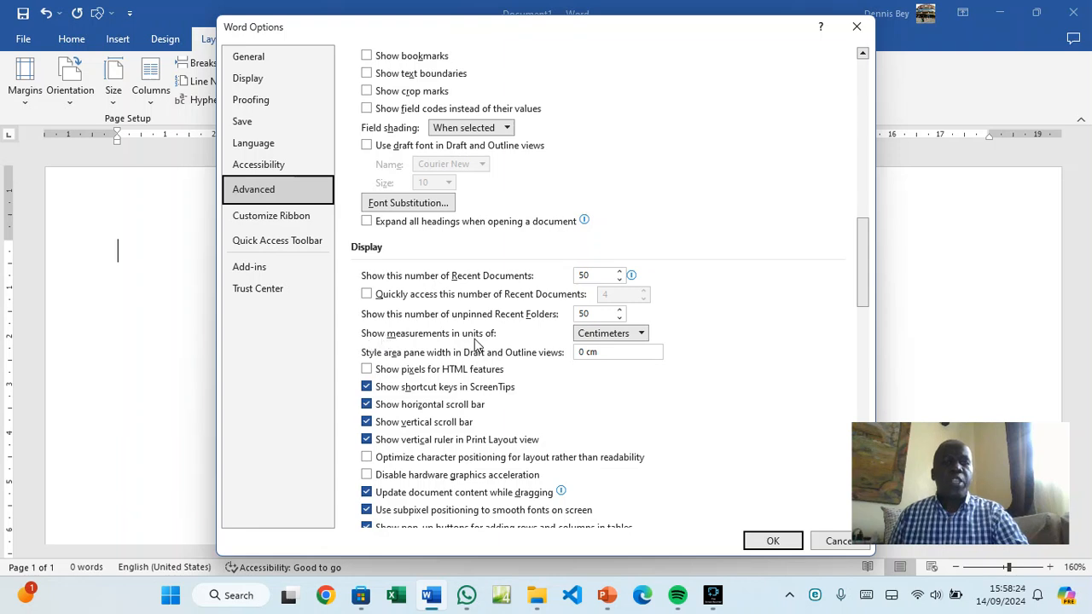
pyautogui.click(642, 334)
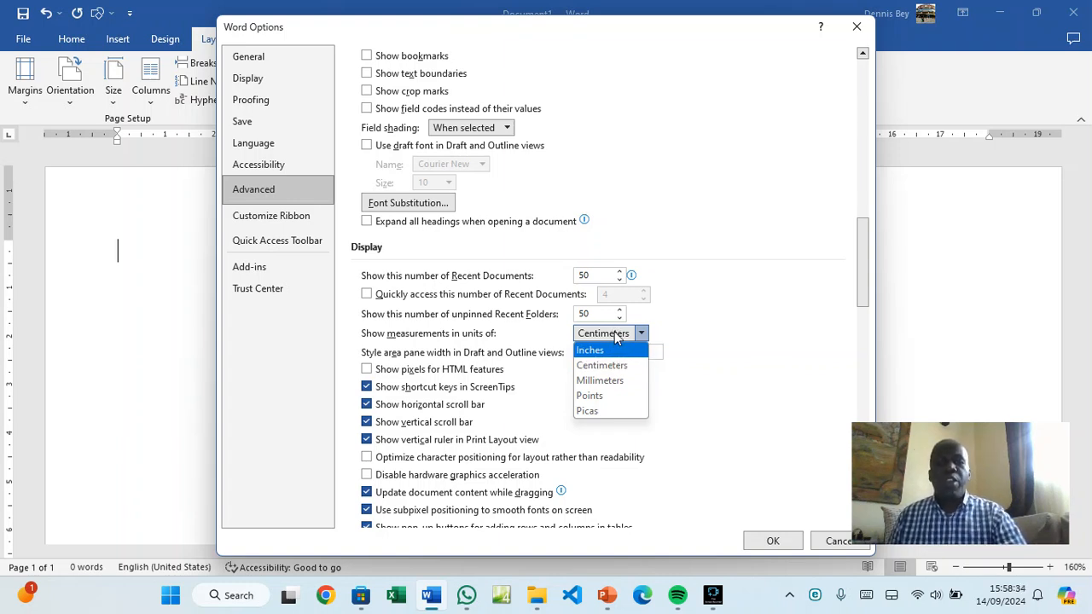
pyautogui.click(670, 333)
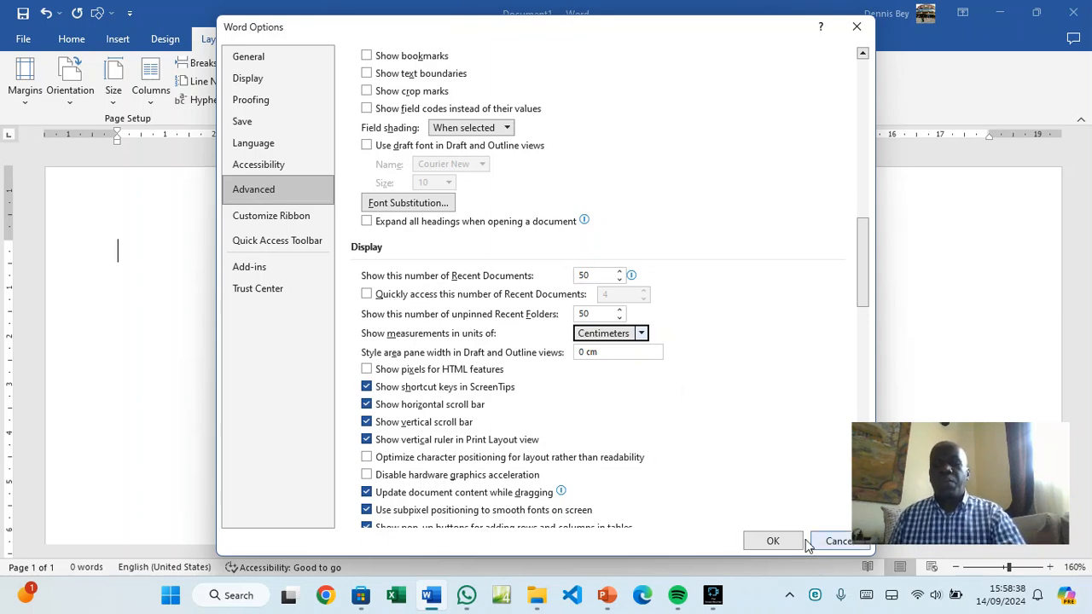
pyautogui.click(773, 541)
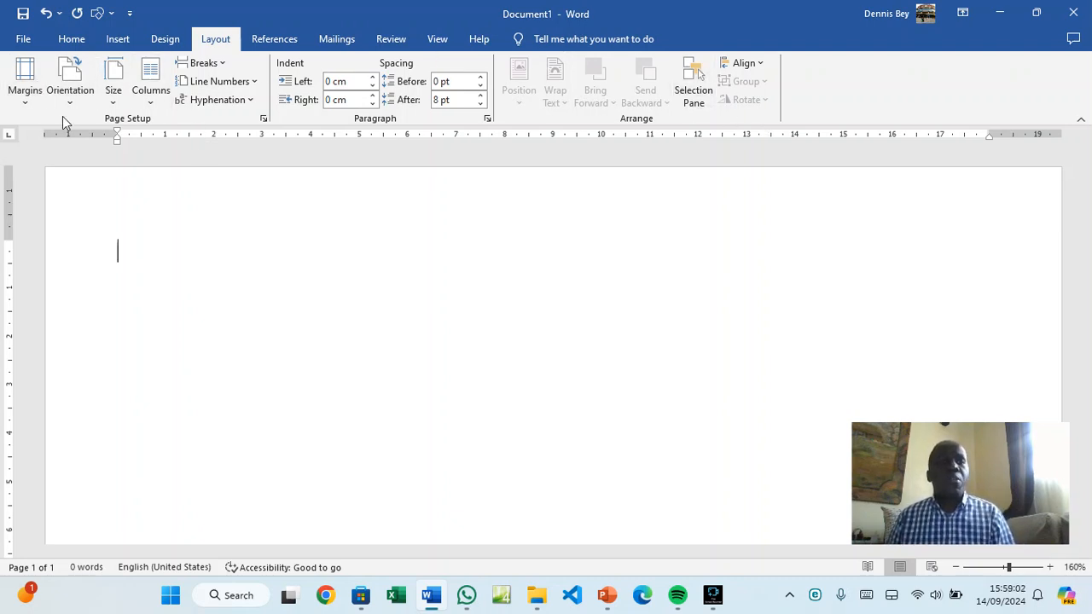
# Browse the References, Mailings, Review and View tabs, ending on Insert
pyautogui.click(284, 40)
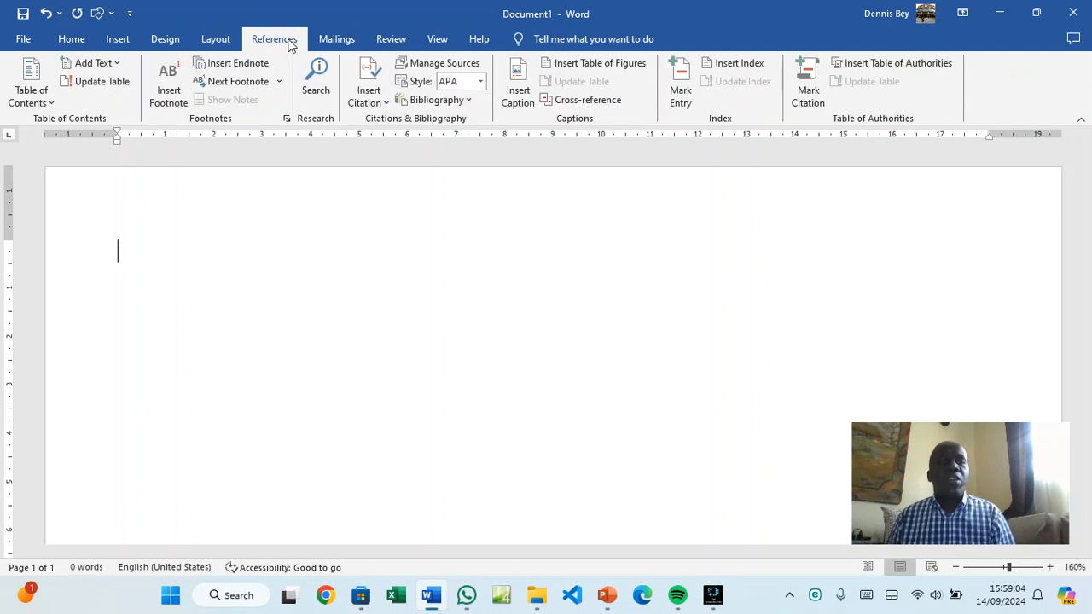
pyautogui.click(336, 38)
pyautogui.click(391, 39)
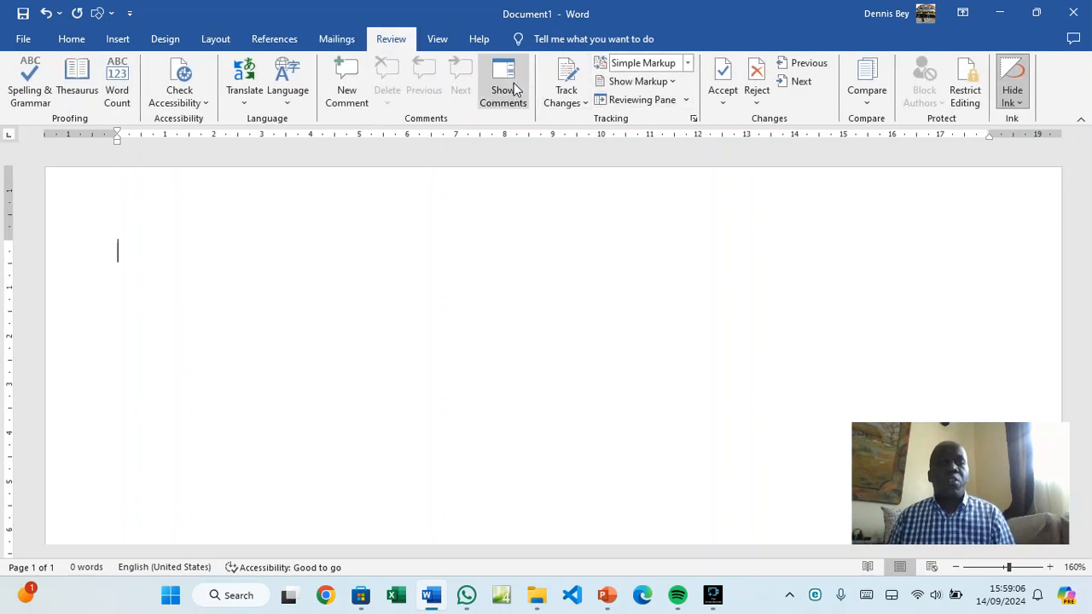
pyautogui.click(434, 40)
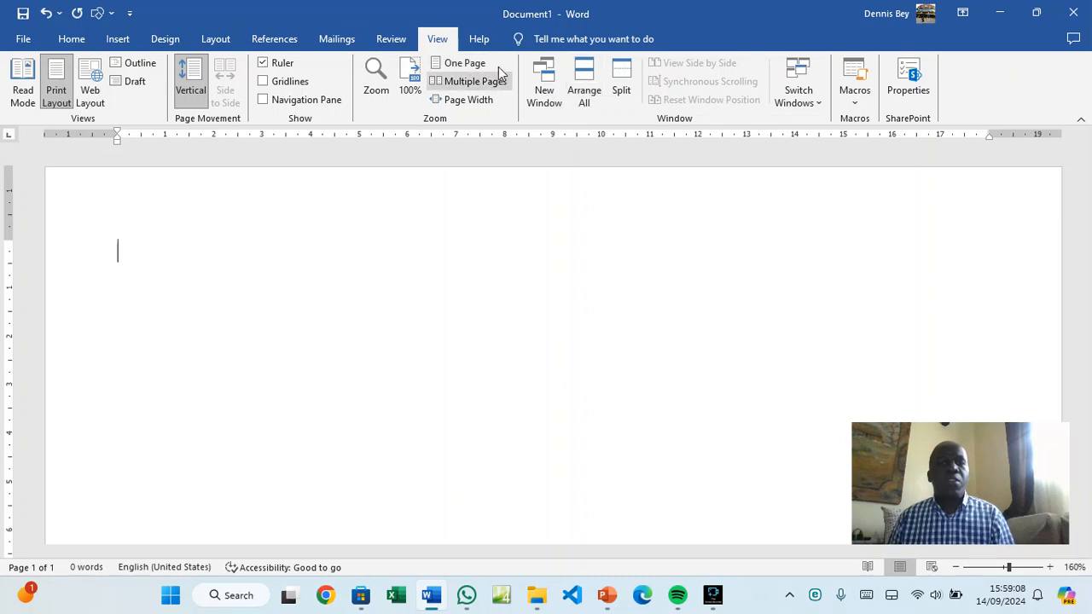
pyautogui.click(119, 39)
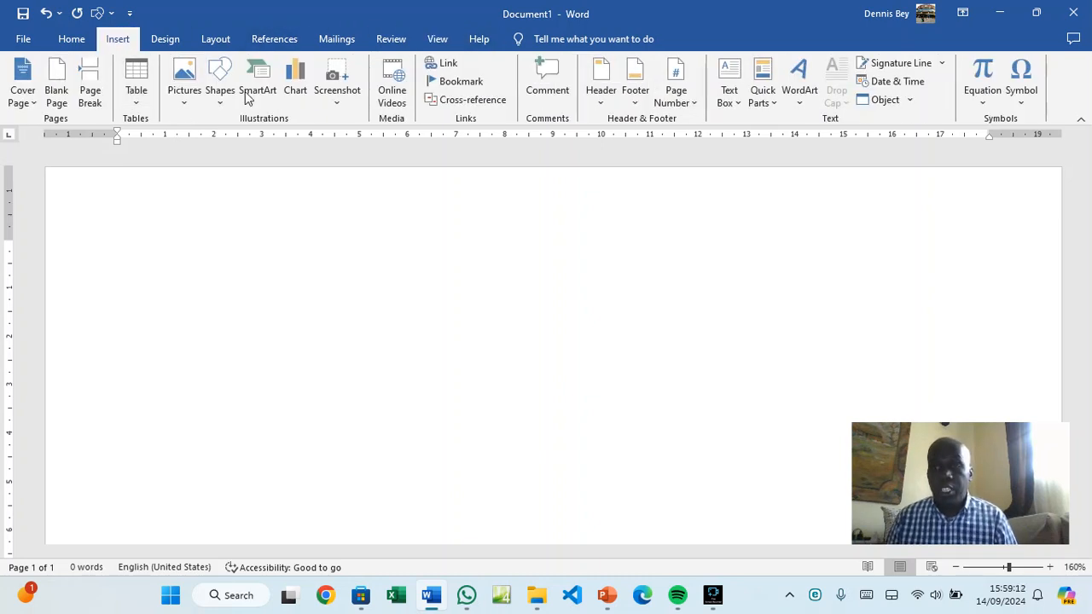
# Collapse the ribbon, briefly expand the Home tools, then return to the page
pyautogui.rightClick(1061, 83)
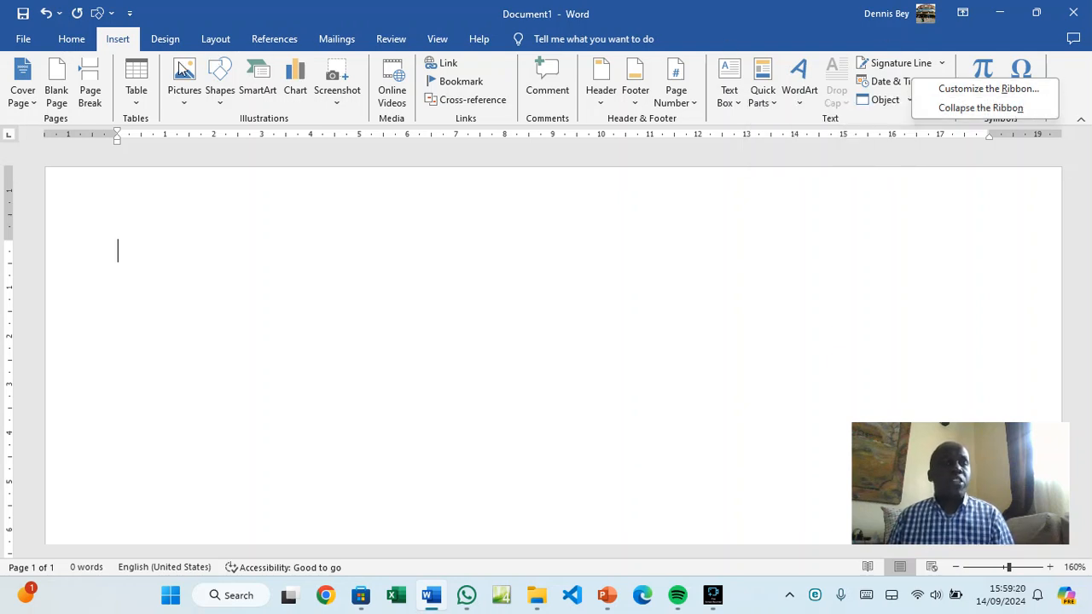
pyautogui.rightClick(1071, 74)
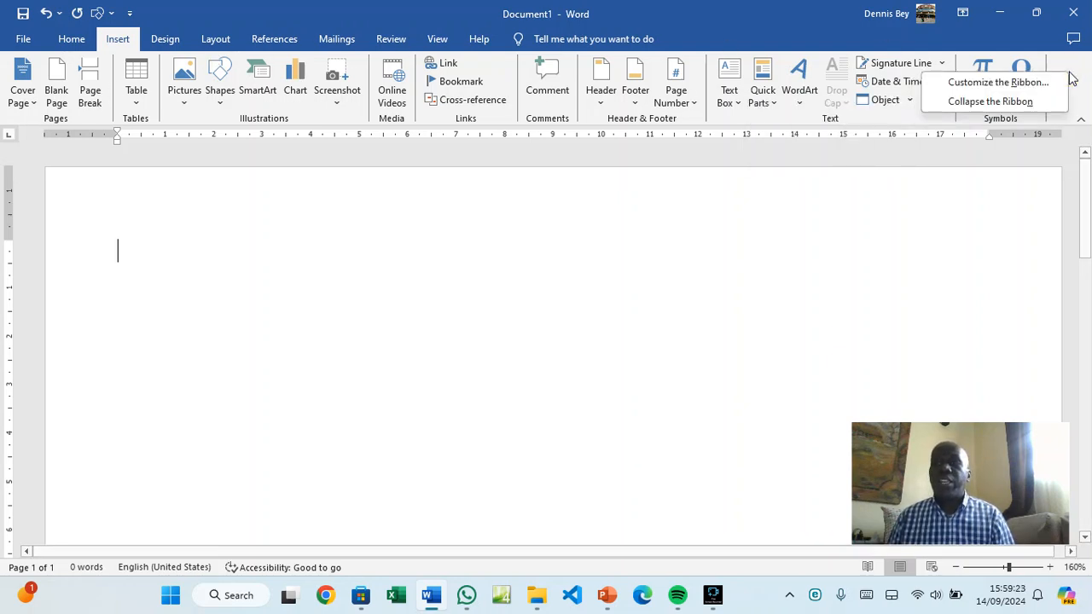
pyautogui.click(1014, 101)
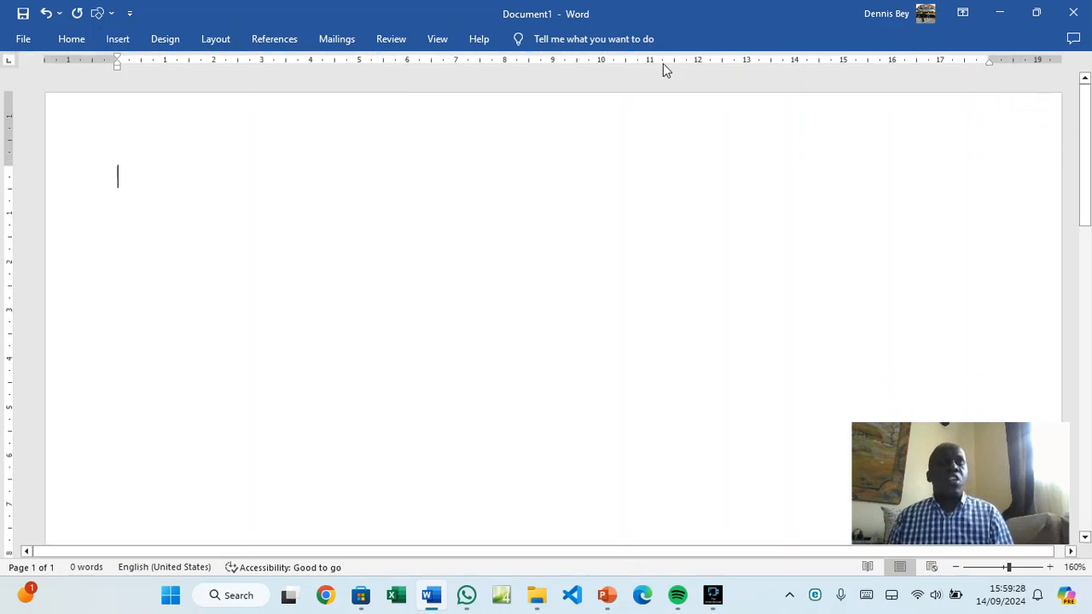
pyautogui.click(83, 41)
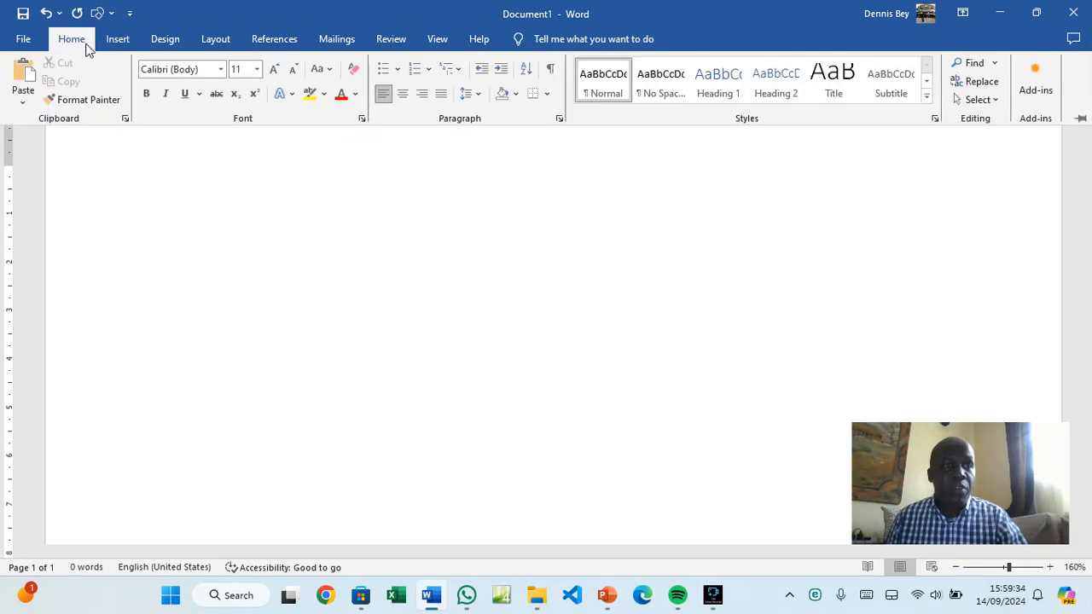
pyautogui.click(158, 201)
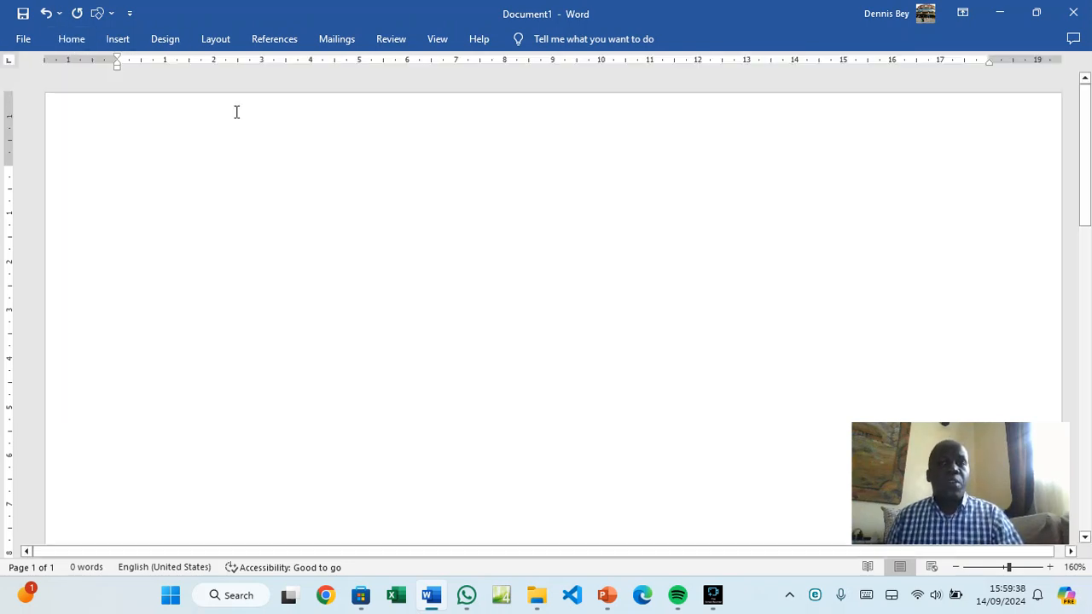
# Bring up and dismiss the document shortcut menu and the Quick Access Toolbar list
pyautogui.rightClick(789, 39)
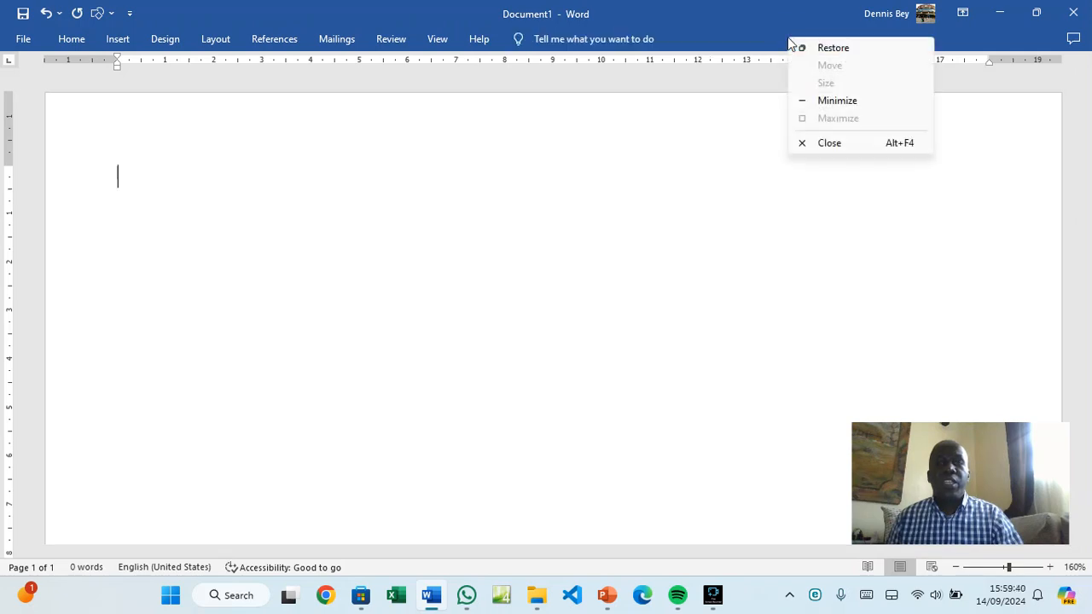
pyautogui.rightClick(962, 81)
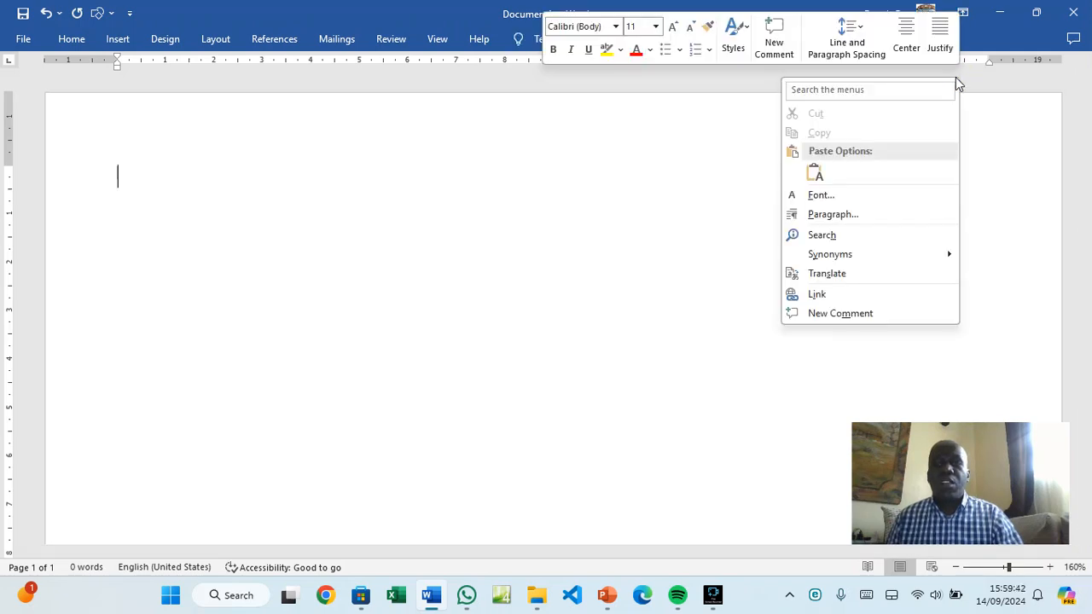
pyautogui.click(132, 13)
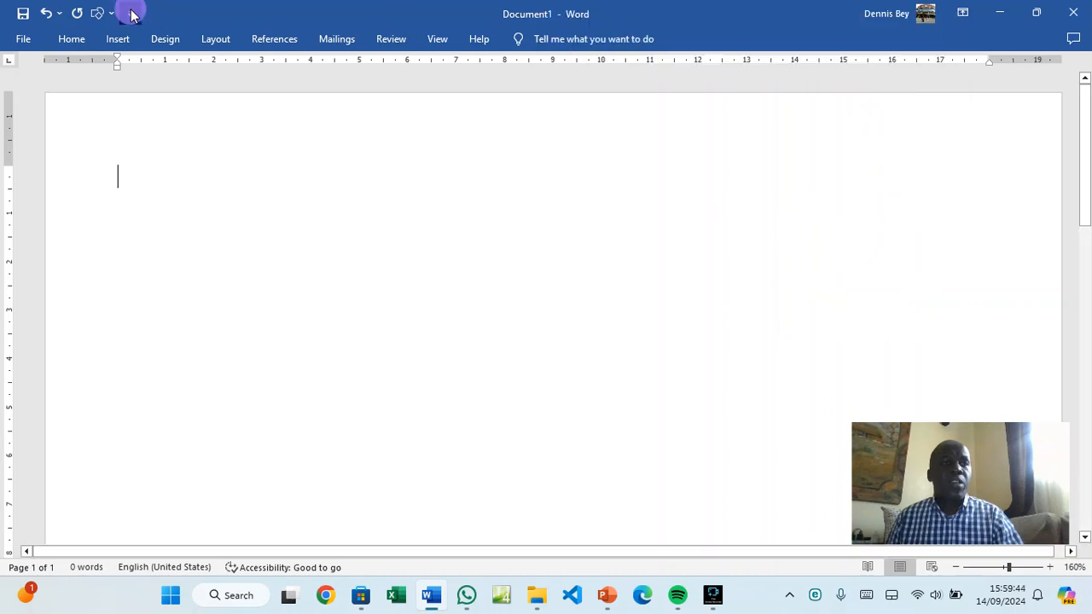
pyautogui.click(132, 13)
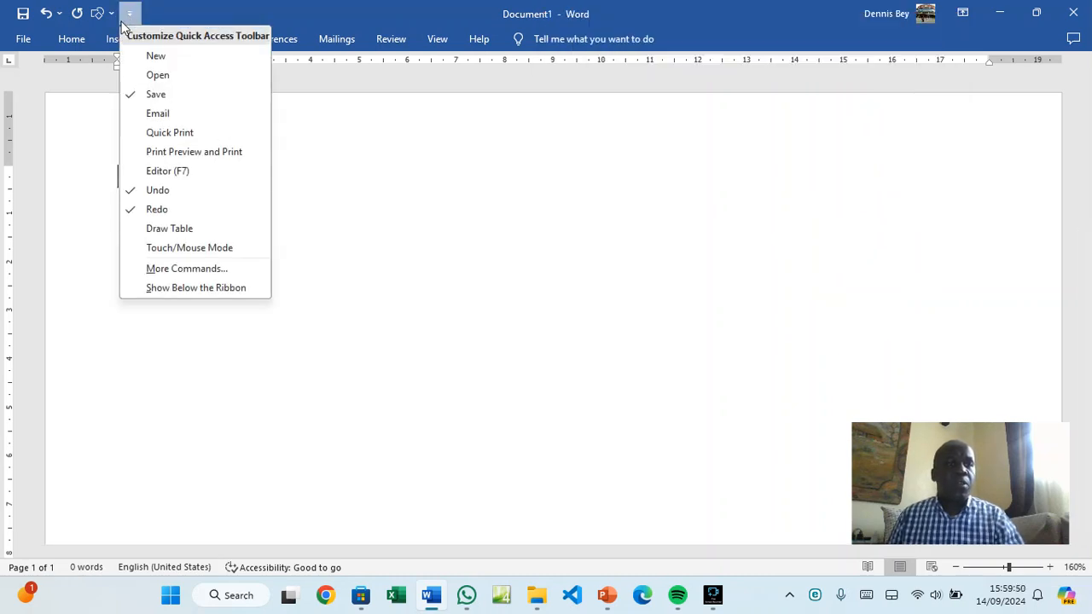
pyautogui.click(71, 39)
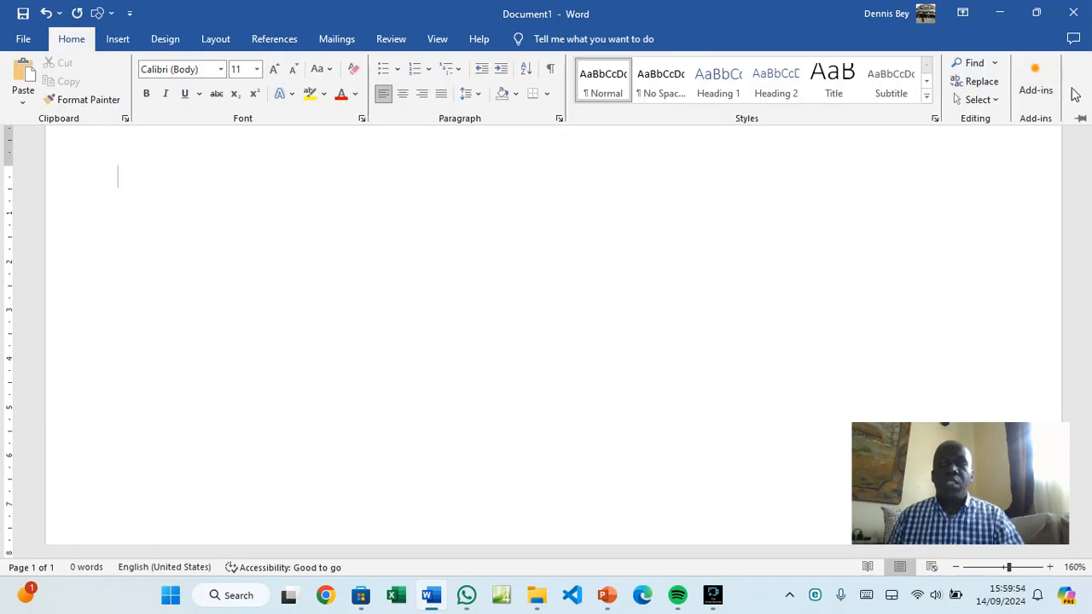
# On the Design tab, pin the ribbon so it stays permanently expanded
pyautogui.click(168, 39)
pyautogui.rightClick(1063, 82)
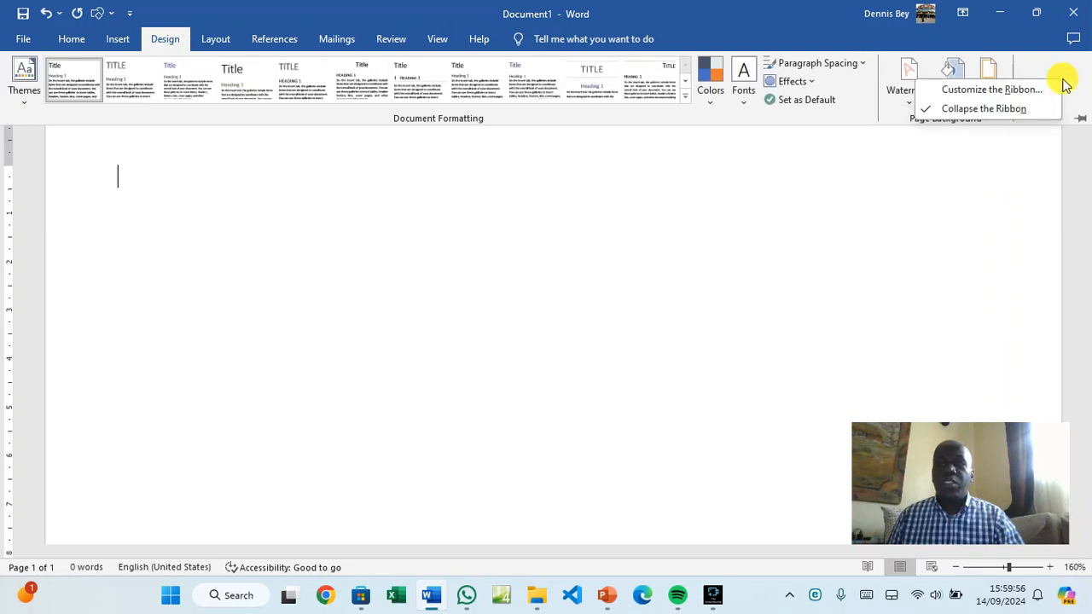
pyautogui.click(934, 112)
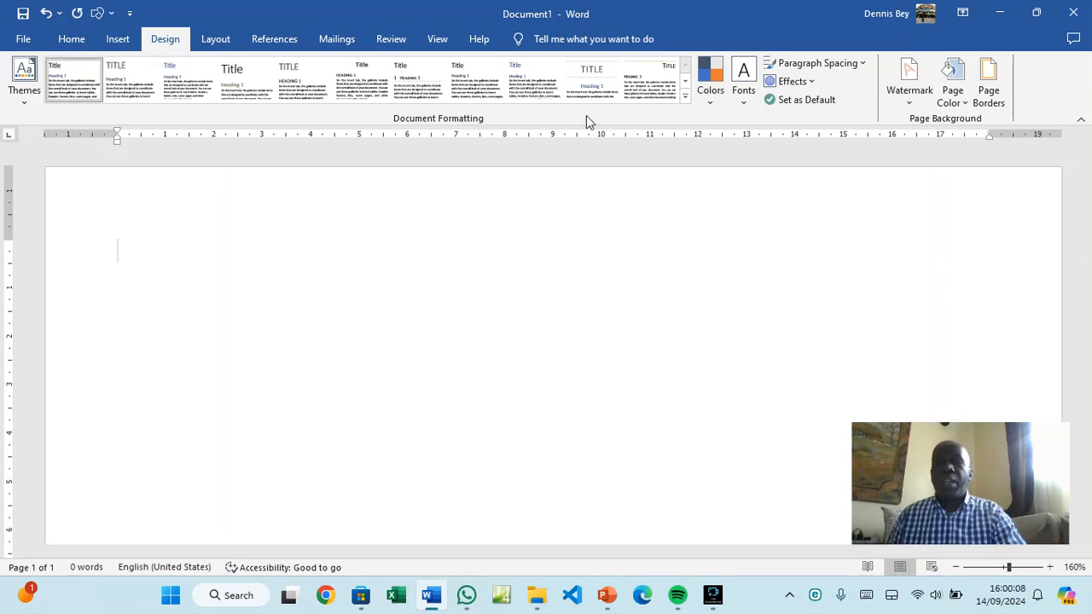
pyautogui.rightClick(1055, 89)
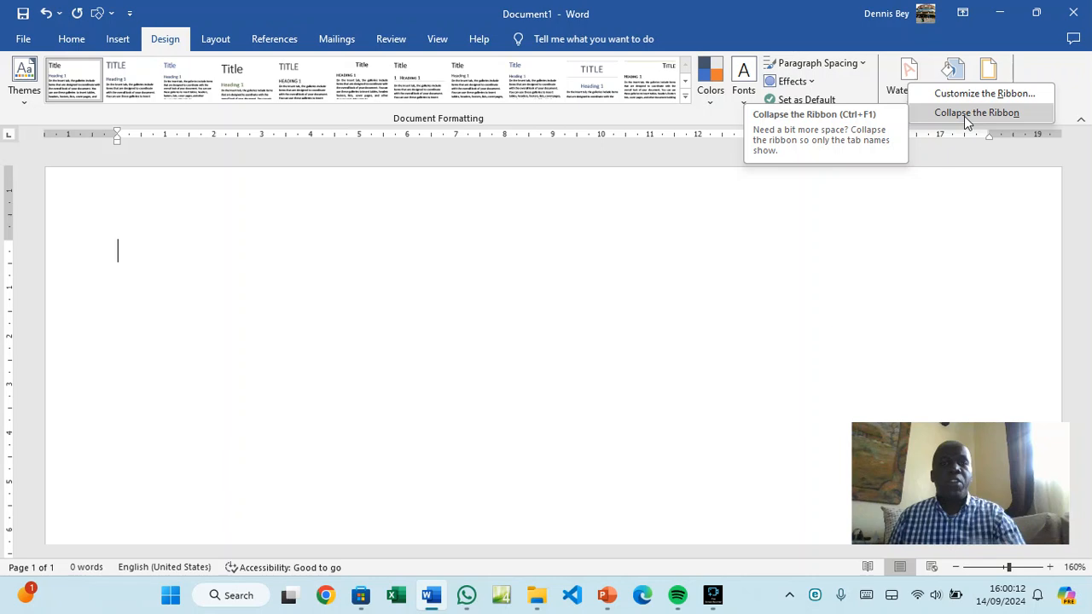
pyautogui.click(114, 258)
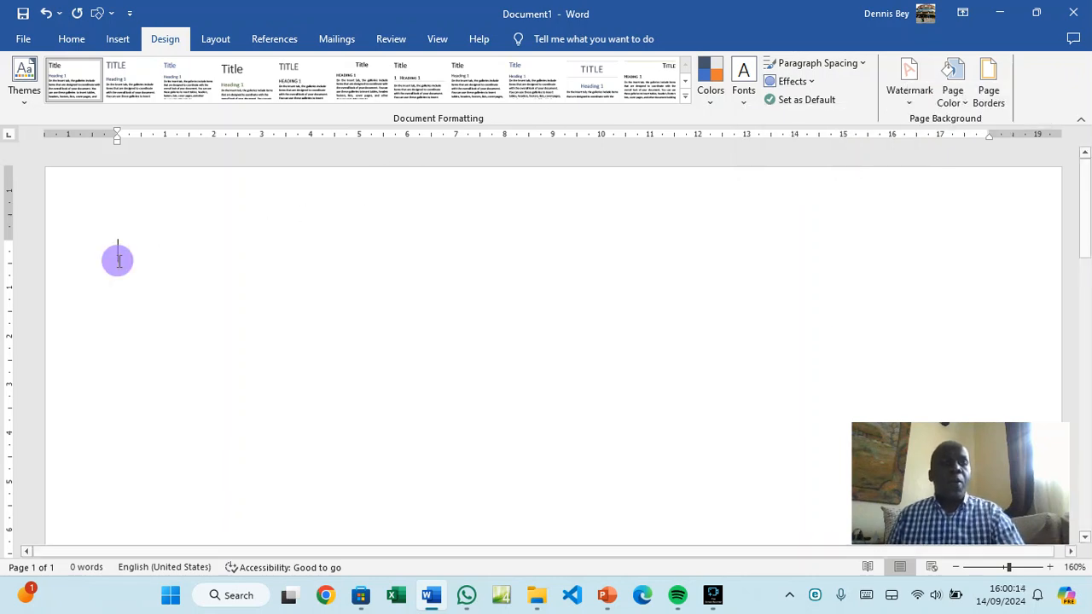
# Type the word FONT on the page and select it
pyautogui.click(70, 40)
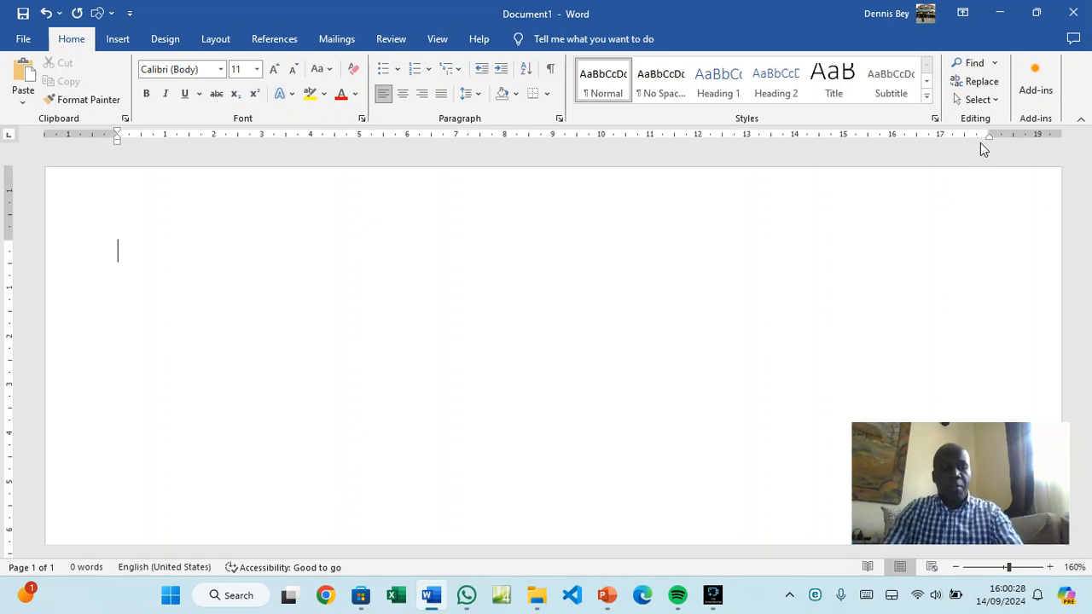
pyautogui.write('FONT')
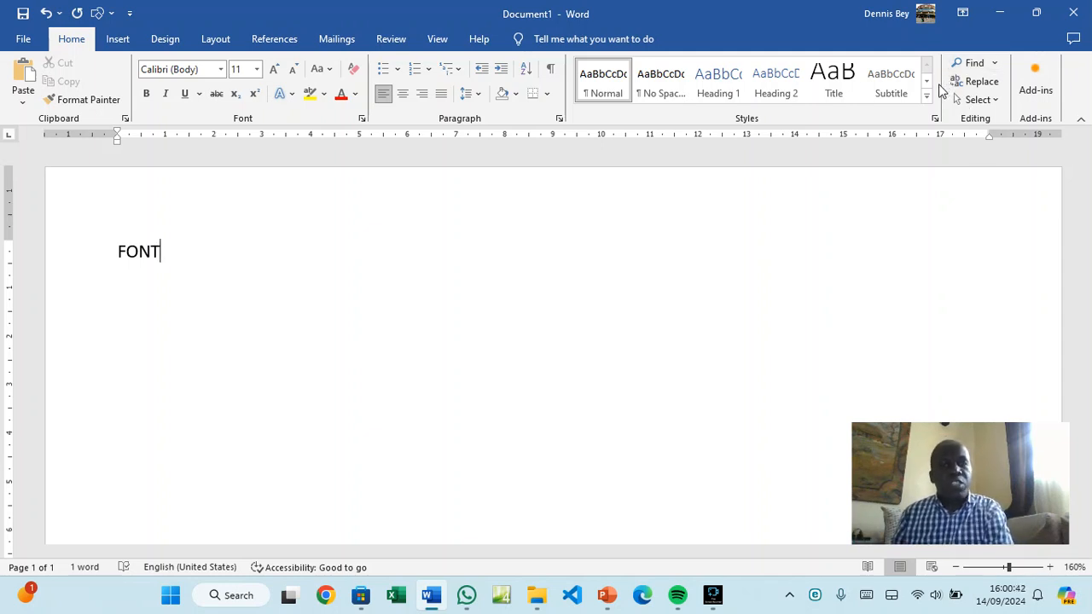
pyautogui.doubleClick(141, 252)
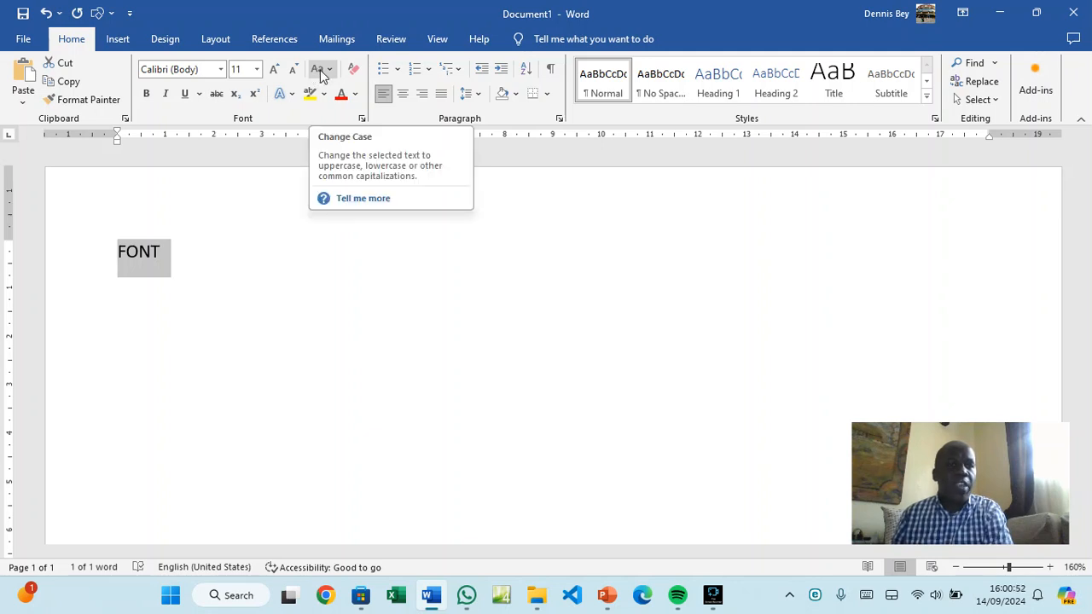
# Cycle FONT through Sentence case, UPPERCASE and lowercase, ending in UPPERCASE
pyautogui.click(329, 72)
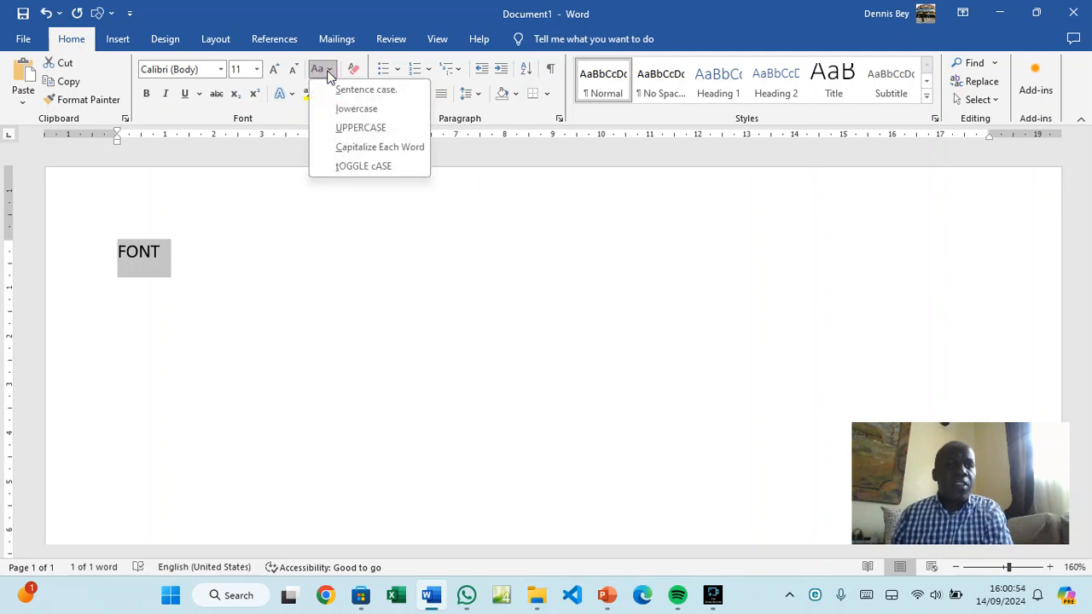
pyautogui.click(337, 90)
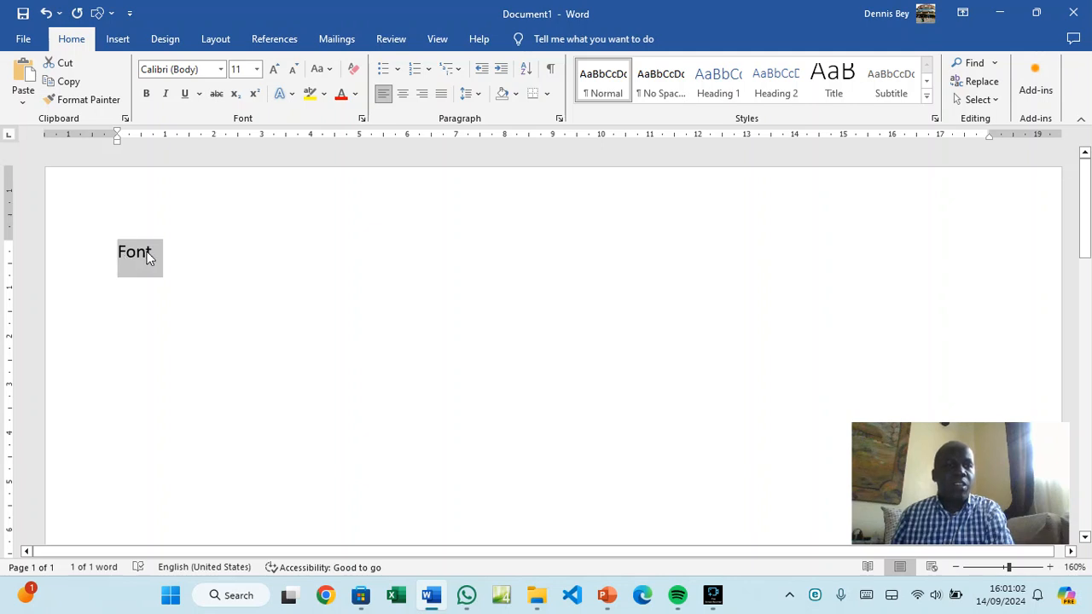
pyautogui.click(320, 69)
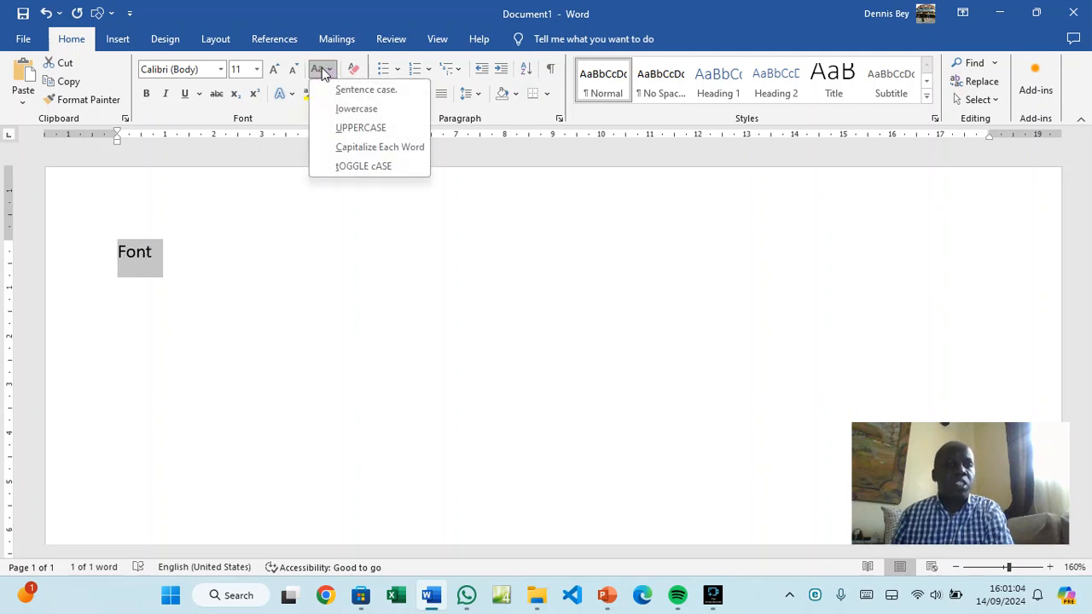
pyautogui.click(344, 128)
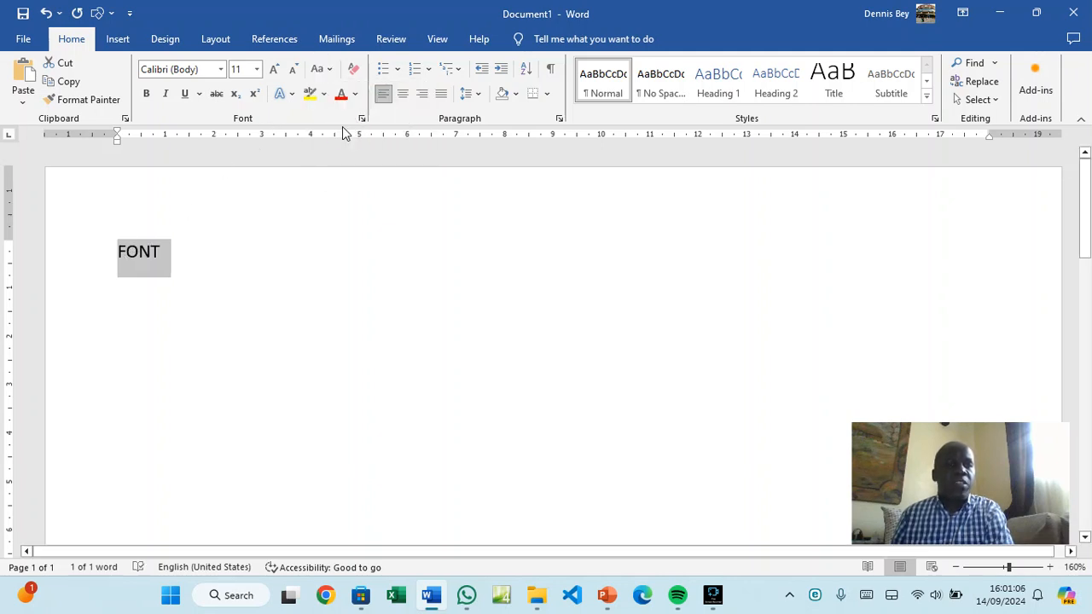
pyautogui.click(332, 72)
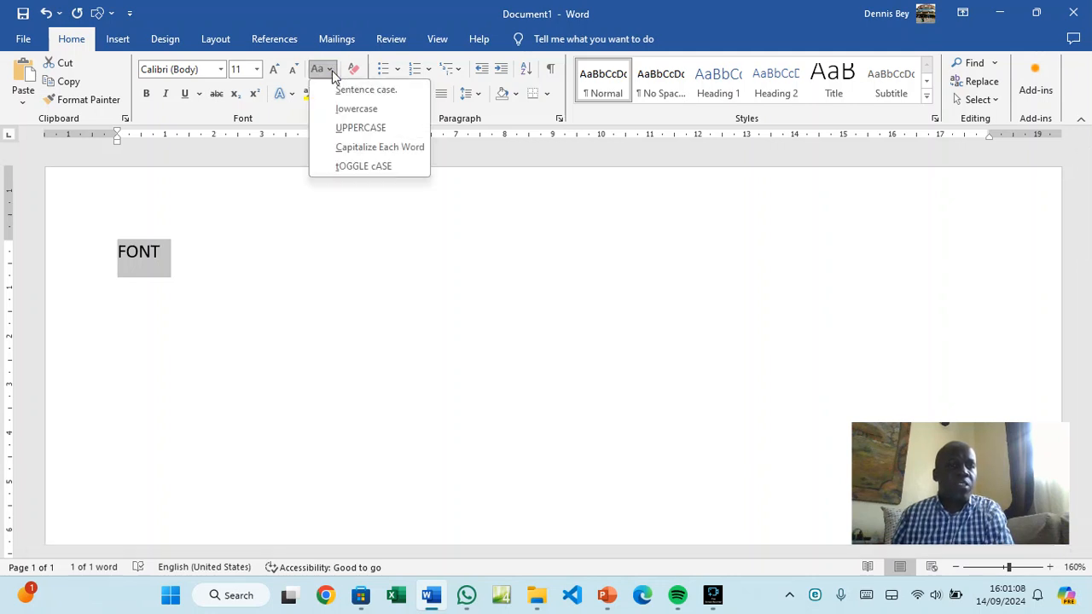
pyautogui.click(336, 108)
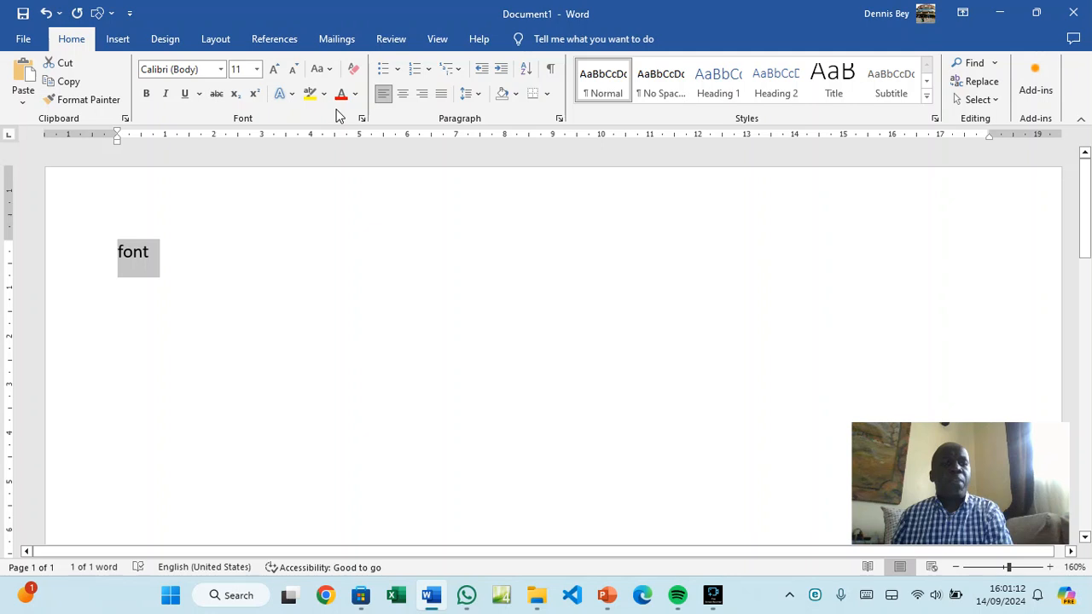
pyautogui.click(329, 72)
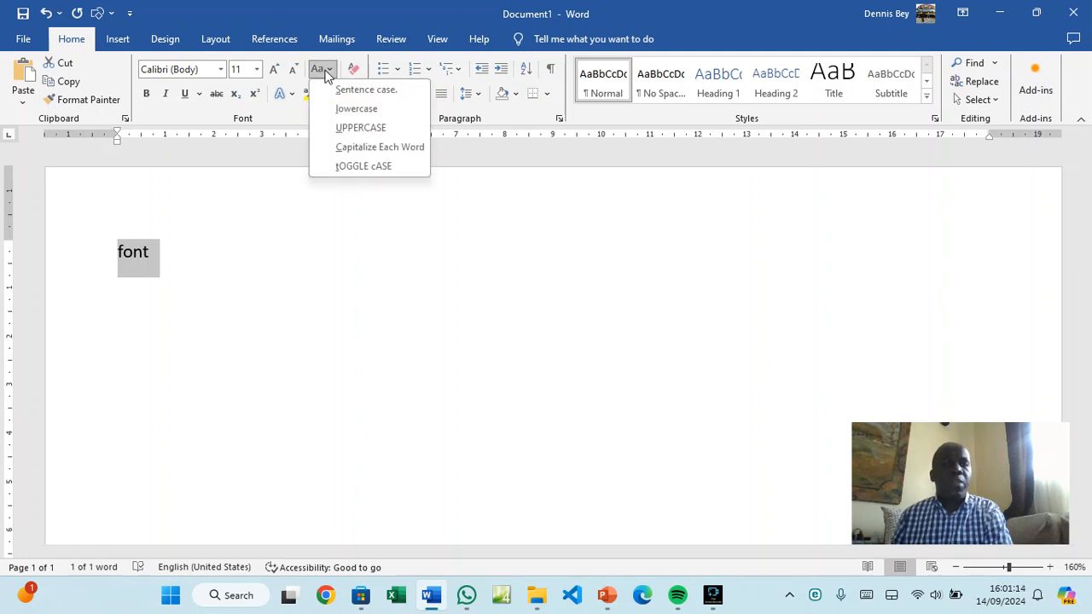
pyautogui.click(343, 127)
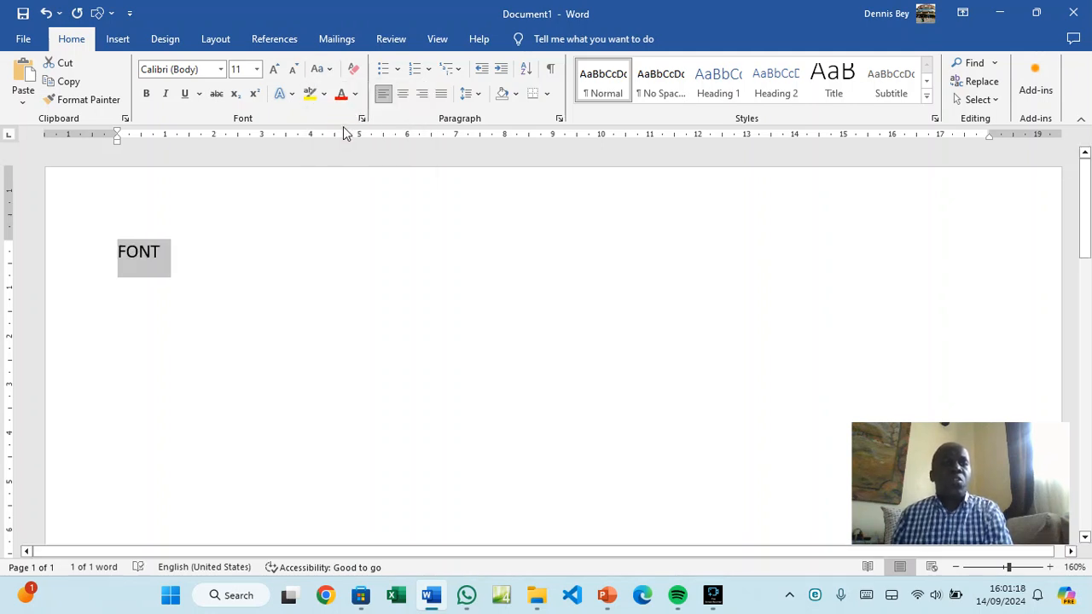
# Set the selected word FONT to font size 19
pyautogui.click(257, 70)
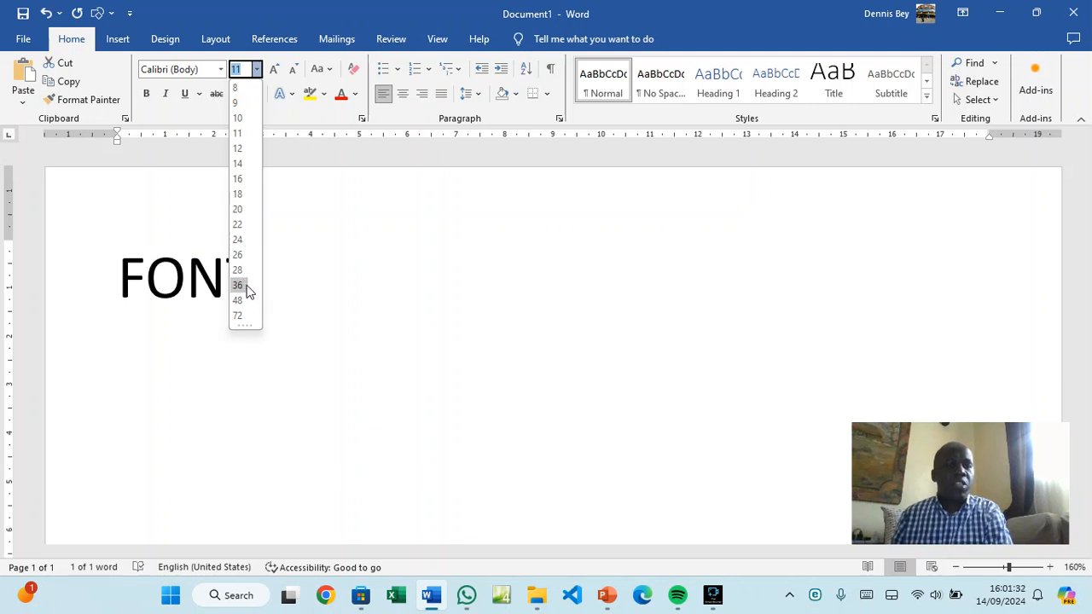
pyautogui.click(248, 75)
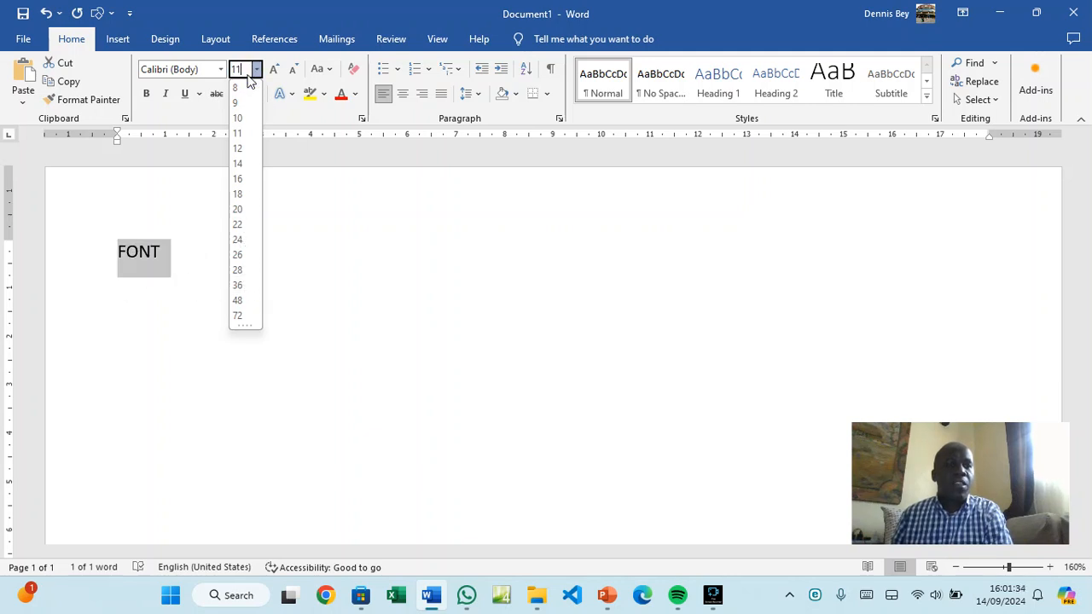
pyautogui.press('BackSpace')
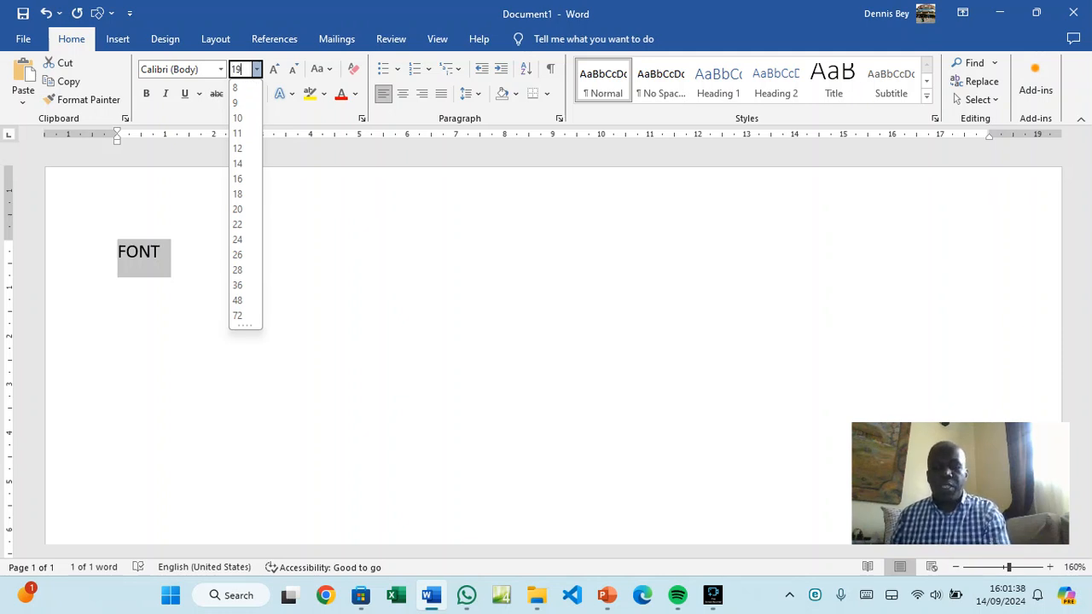
pyautogui.press('Return')
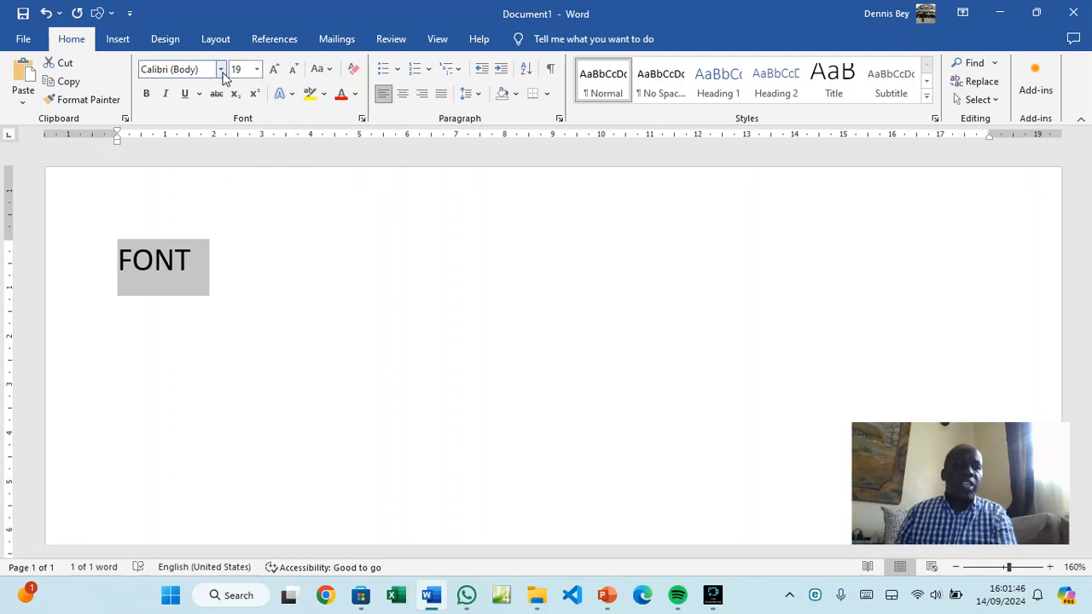
# Change the font of FONT to Times New Roman
pyautogui.click(222, 72)
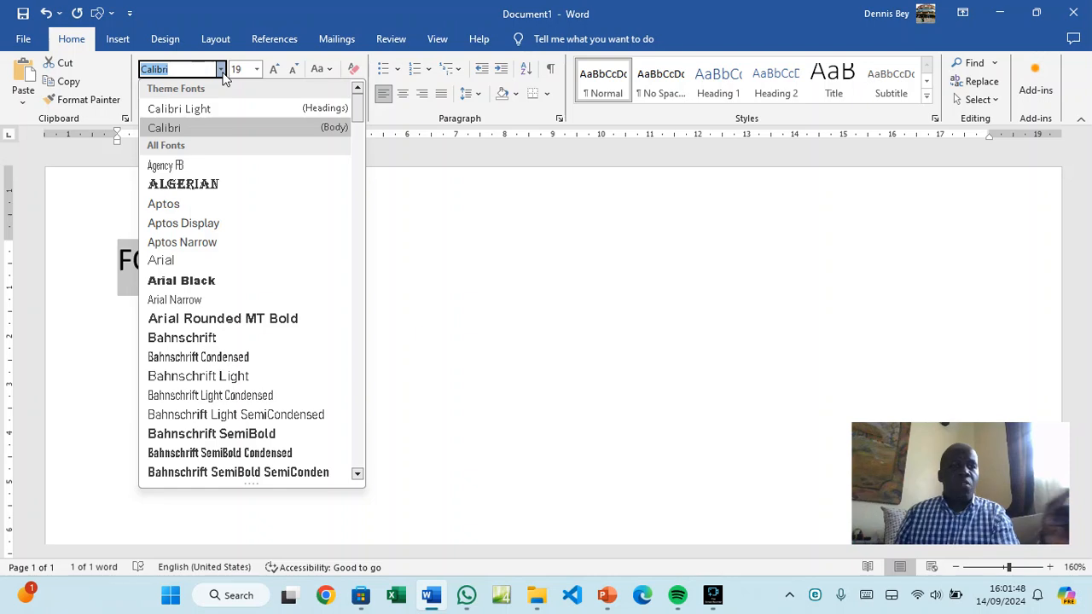
pyautogui.scroll(-8, 209, 308)
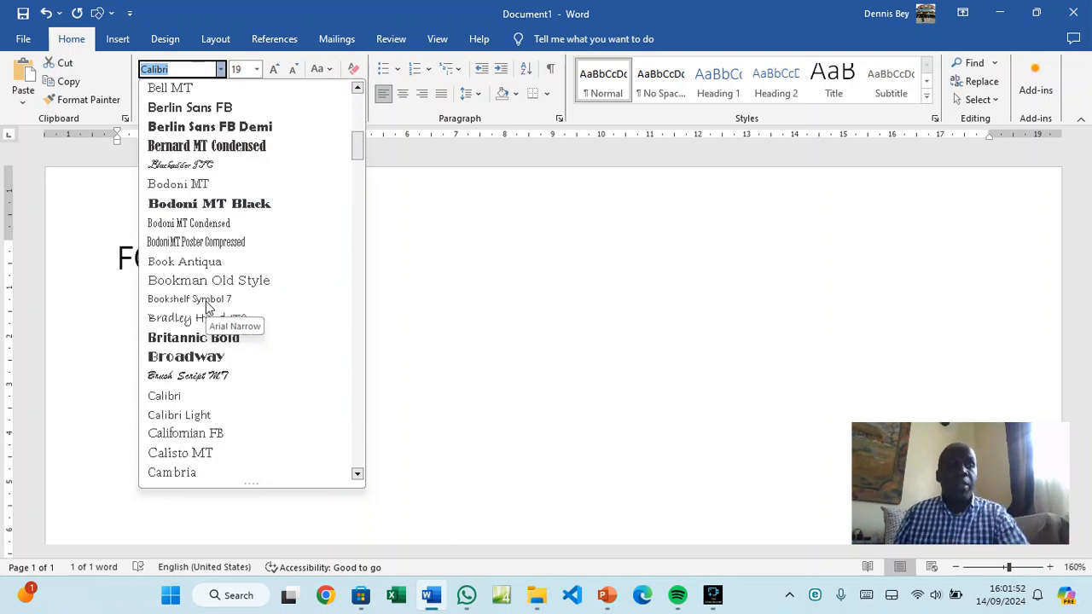
pyautogui.scroll(-10, 209, 307)
pyautogui.scroll(-7, 209, 307)
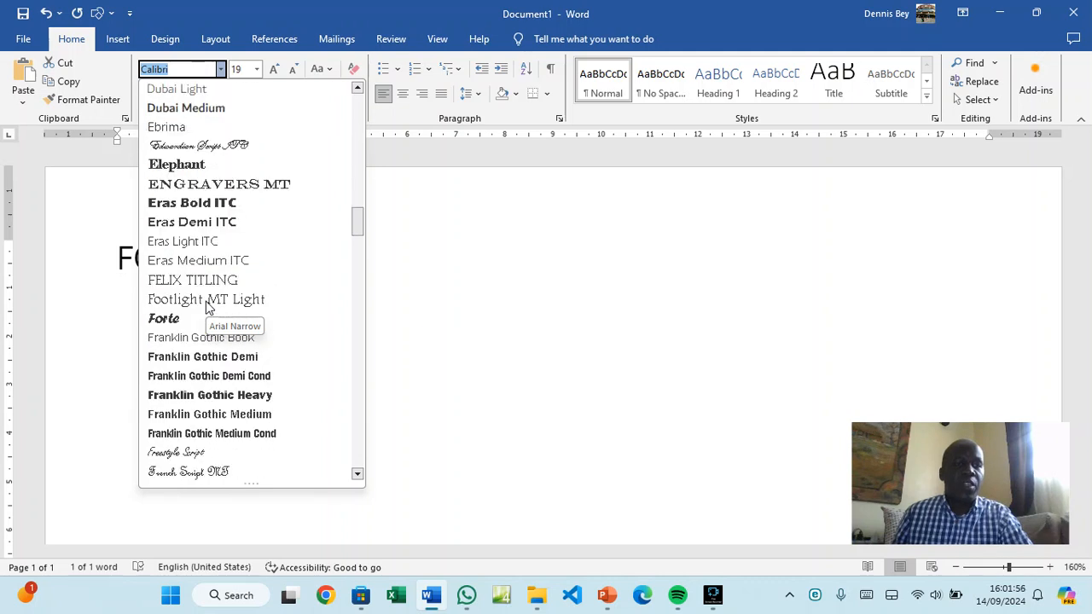
pyautogui.write('Times New Roma')
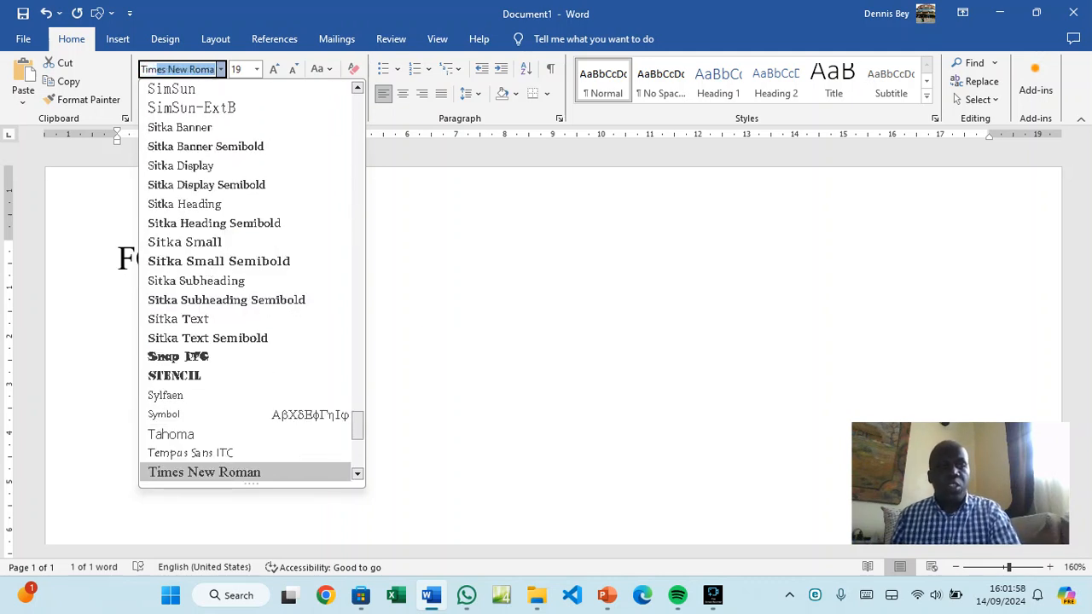
pyautogui.press('Return')
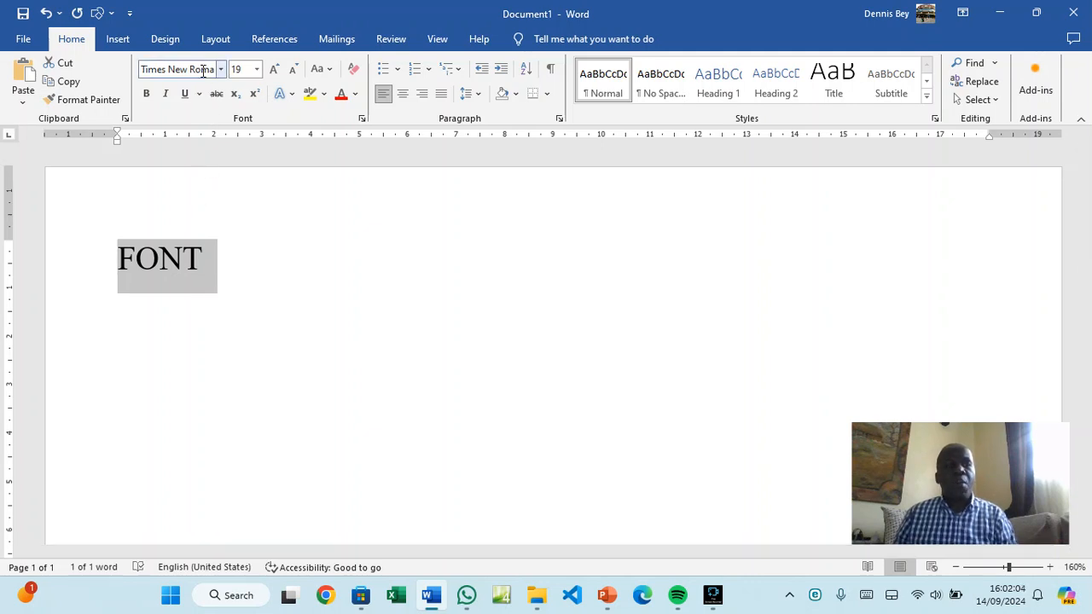
# Make FONT bold with a wave underline, then deselect it
pyautogui.click(154, 96)
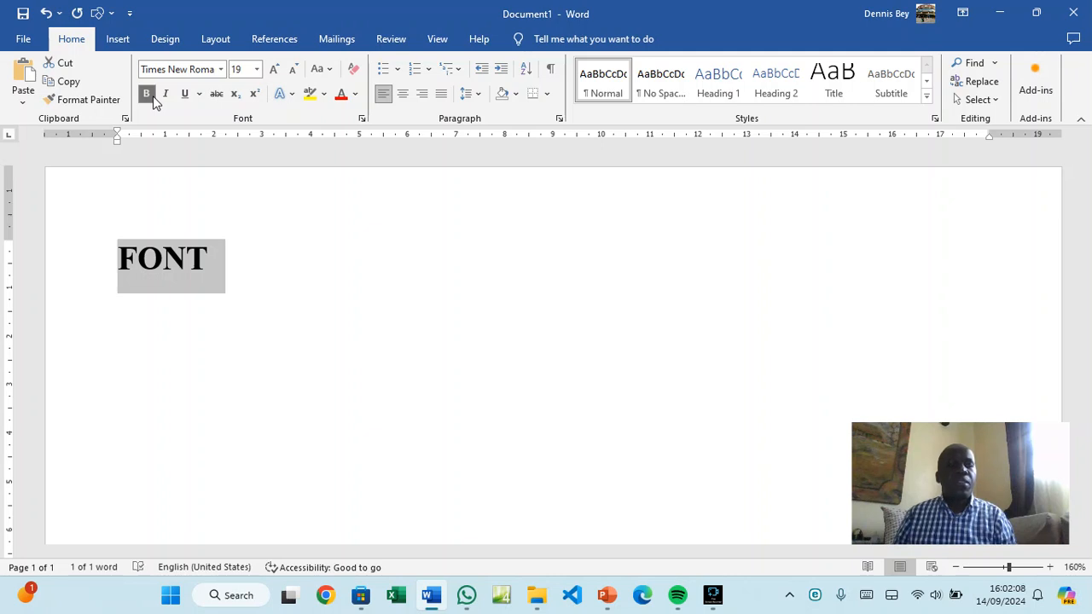
pyautogui.click(199, 96)
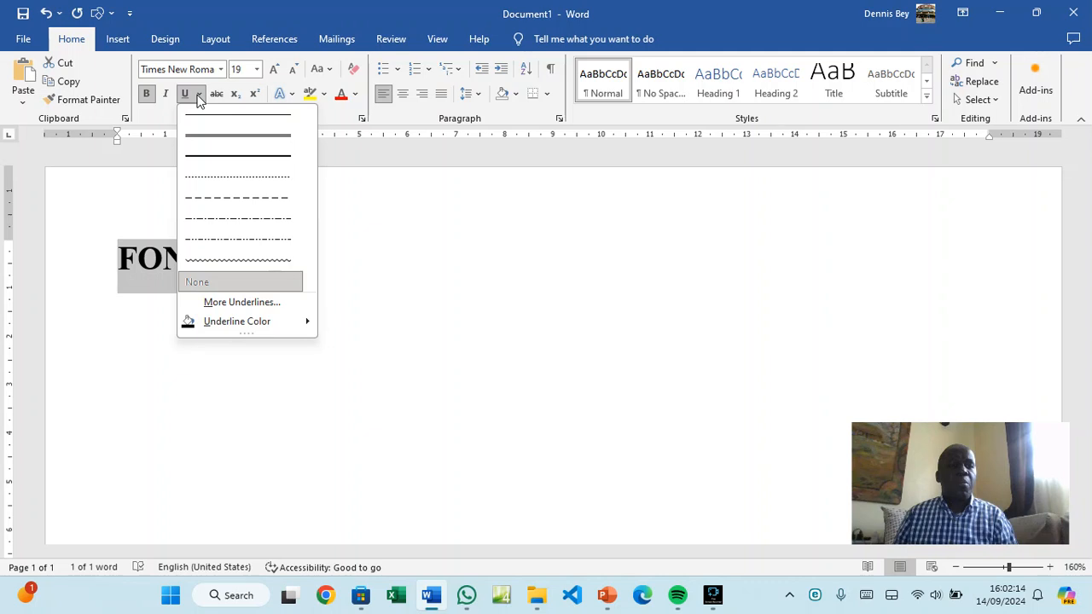
pyautogui.click(217, 266)
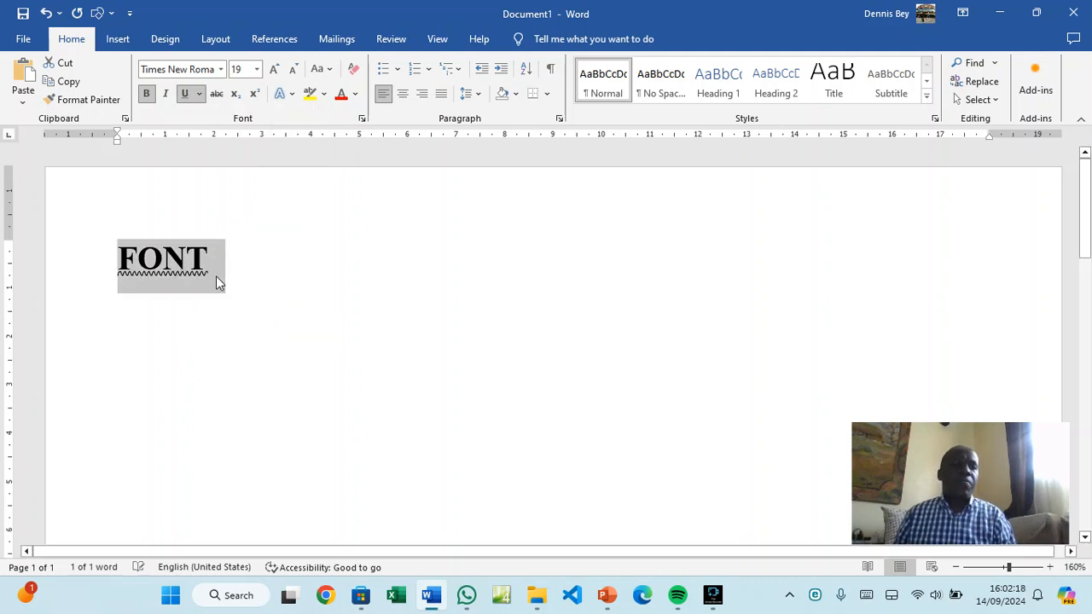
pyautogui.click(219, 294)
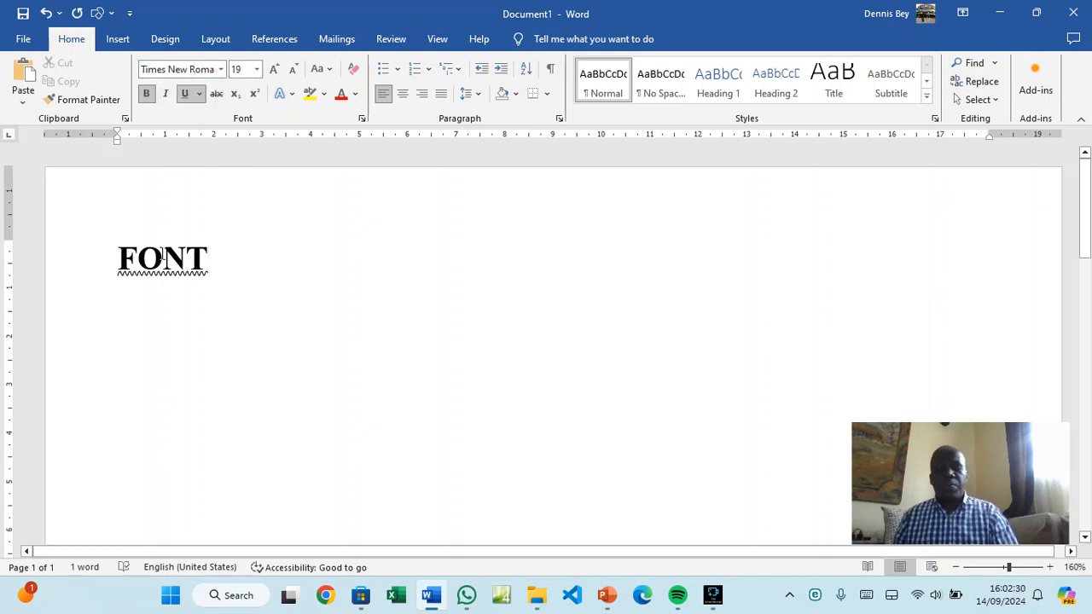
# Start a plain, cleared-format line below FONT and type =RAND(5,6)
pyautogui.press('Return')
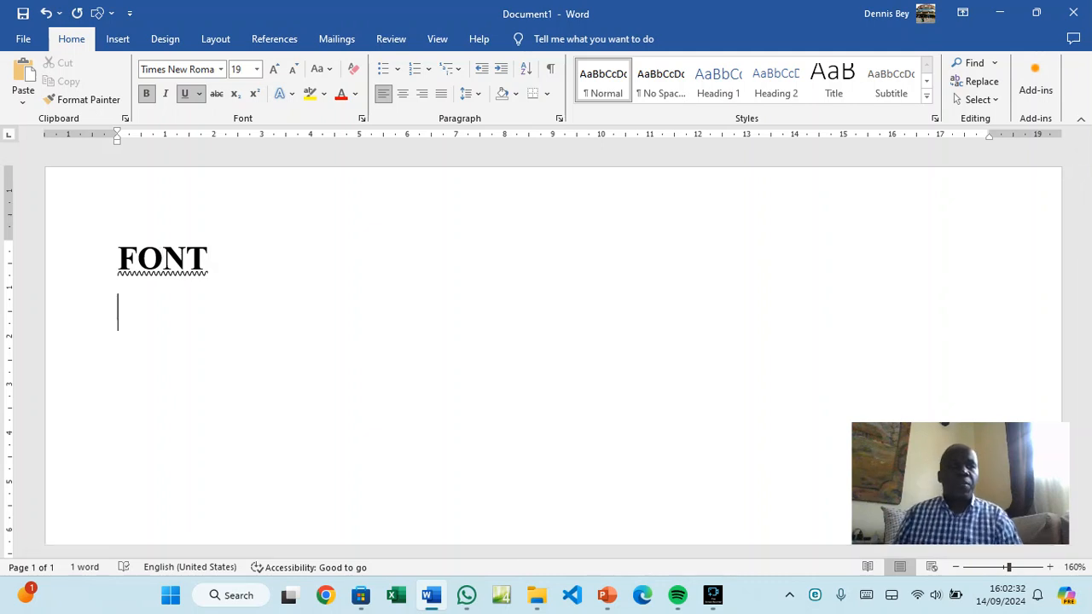
pyautogui.click(355, 75)
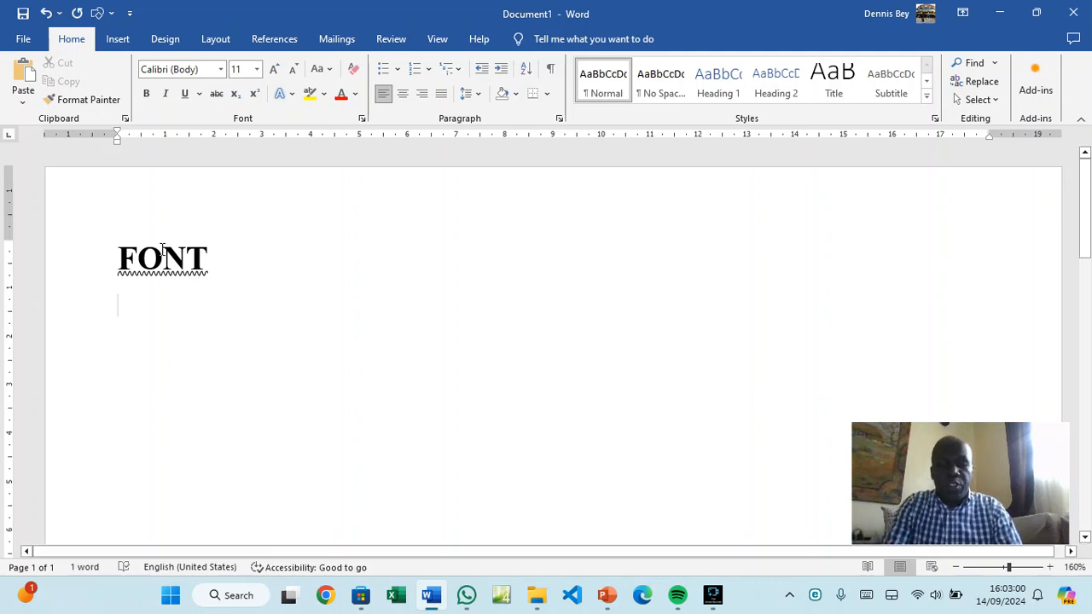
pyautogui.write('=RAND')
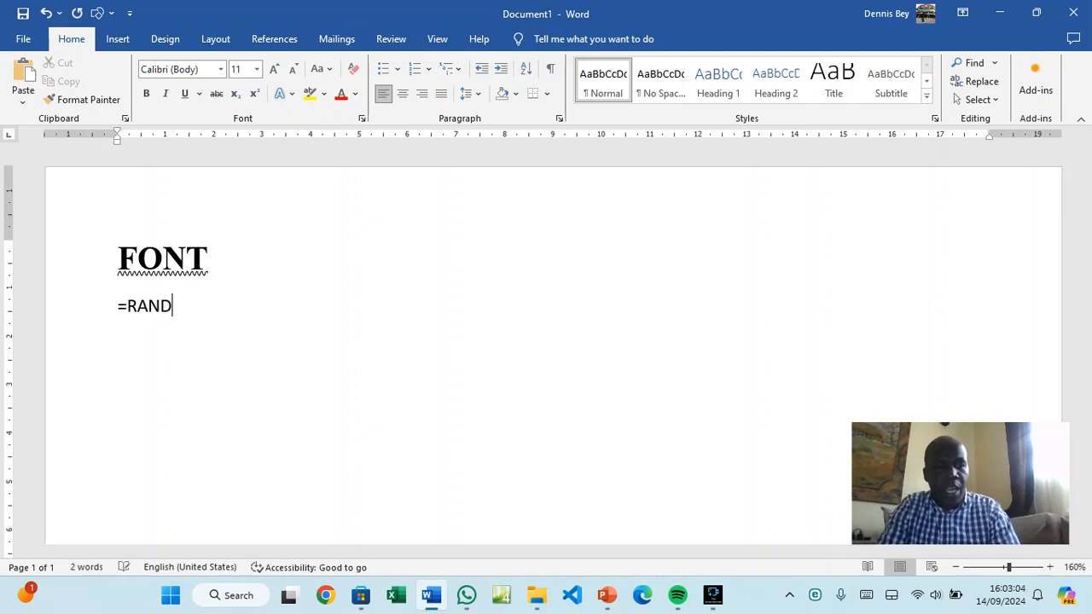
pyautogui.write('(')
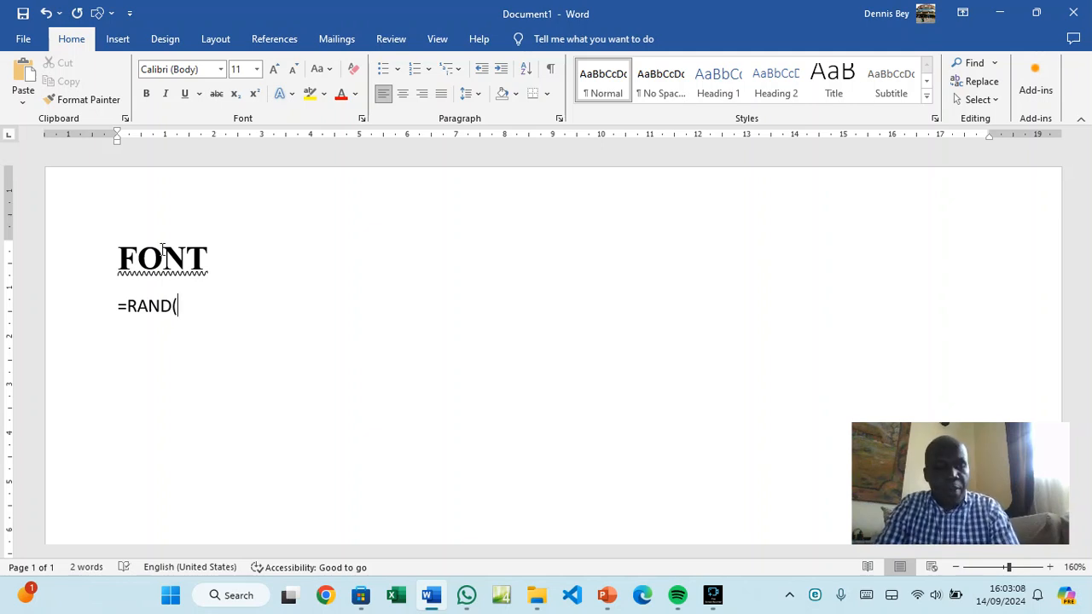
pyautogui.write('5')
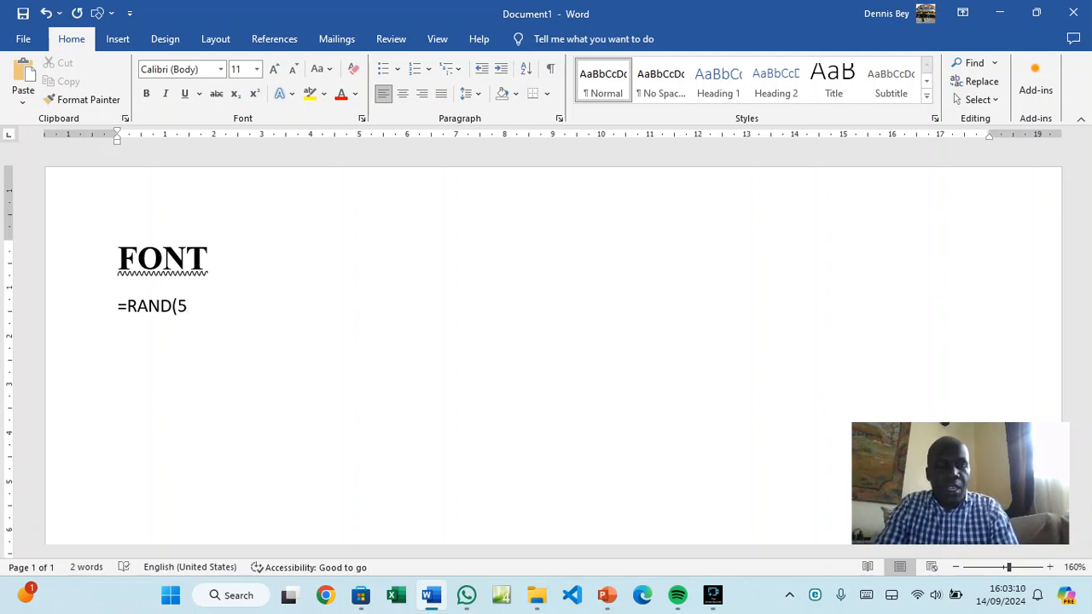
pyautogui.write(',')
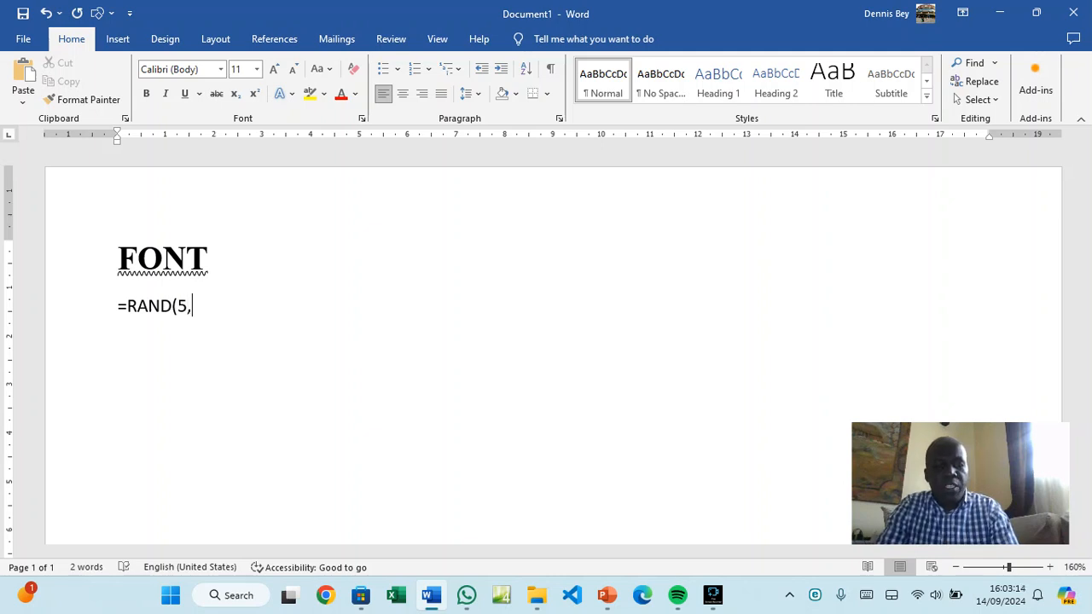
pyautogui.write('6')
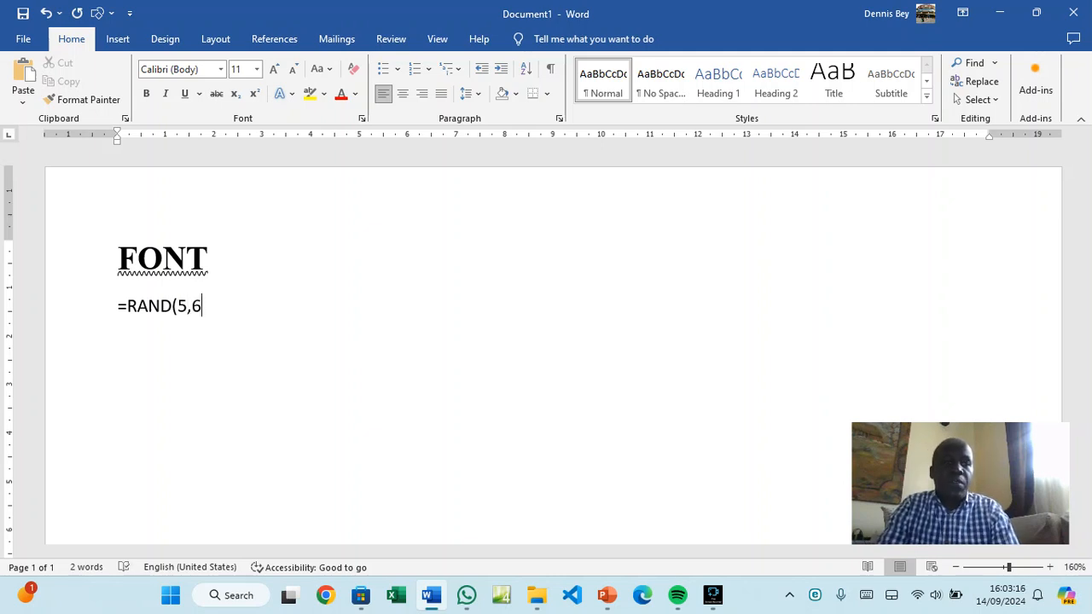
pyautogui.write(')')
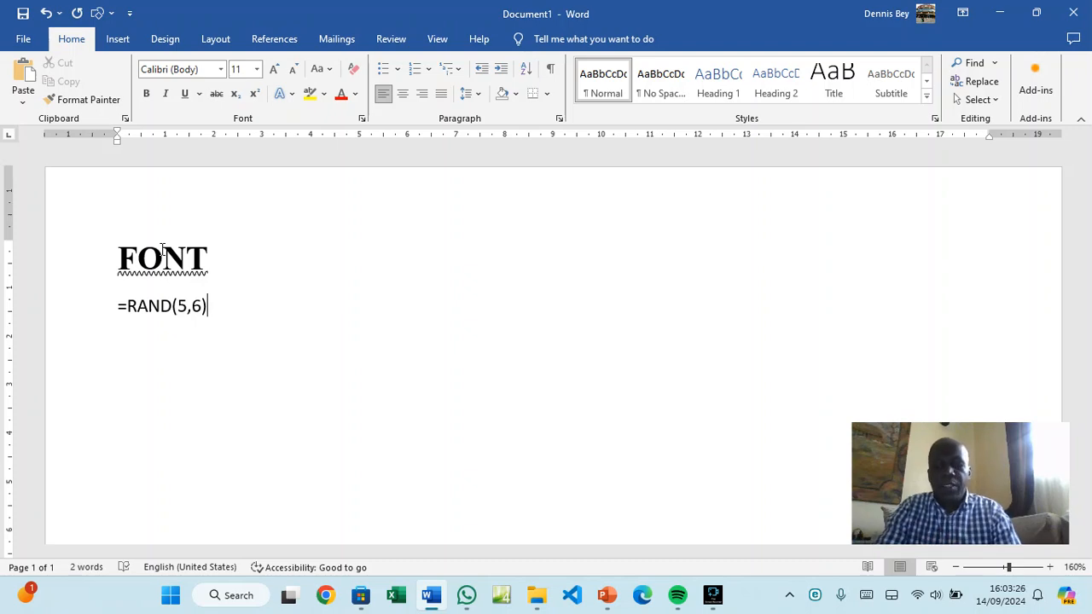
# Run =RAND(5,6) to generate the sample paragraphs and scroll through them
pyautogui.press('Return')
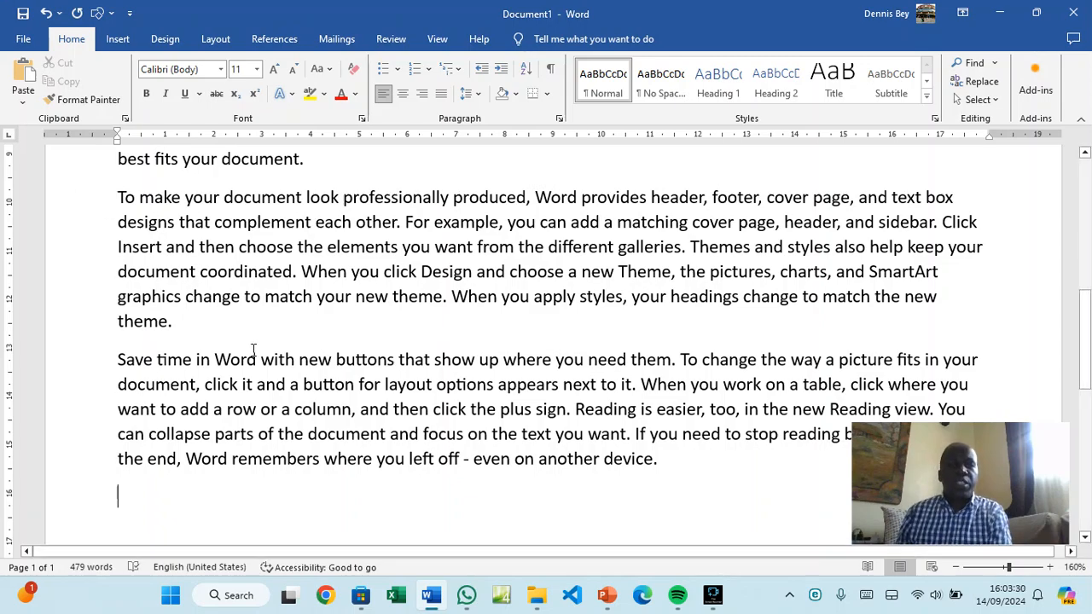
pyautogui.scroll(3, 254, 350)
pyautogui.scroll(5, 254, 350)
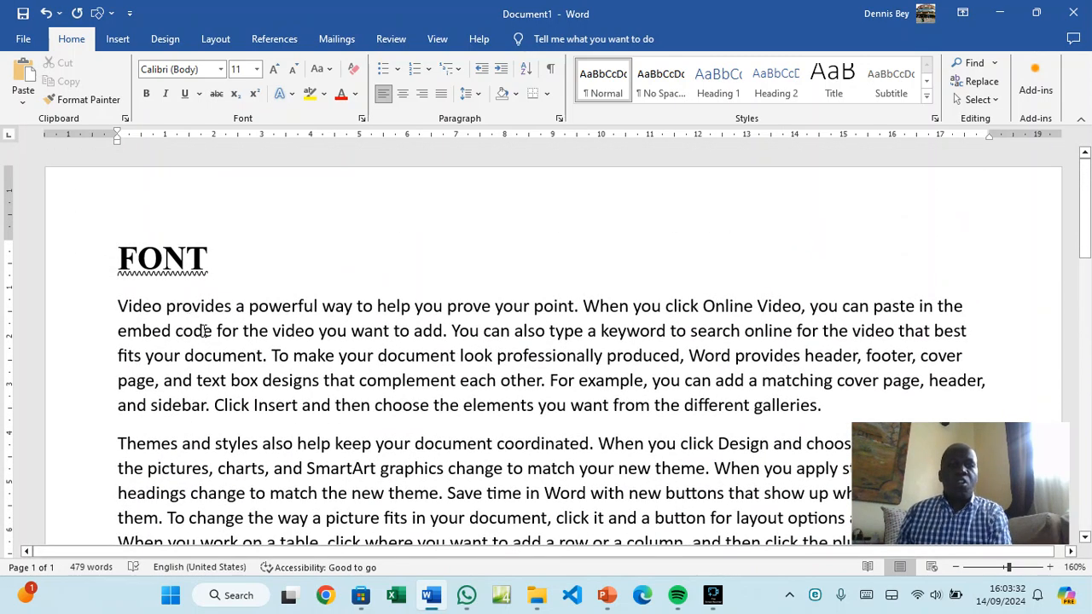
pyautogui.scroll(-6, 215, 383)
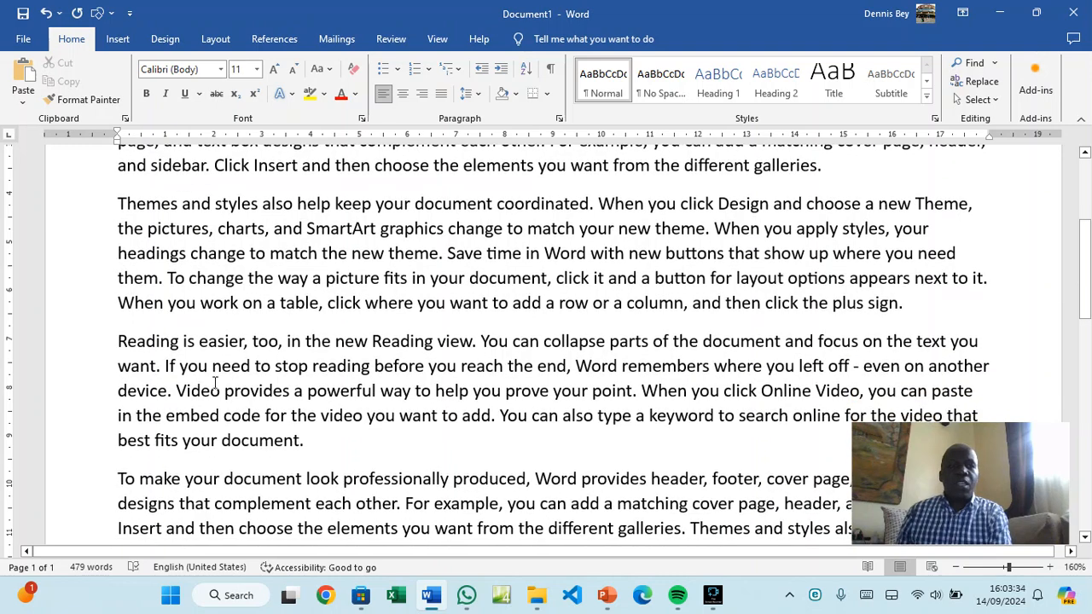
pyautogui.scroll(-3, 215, 383)
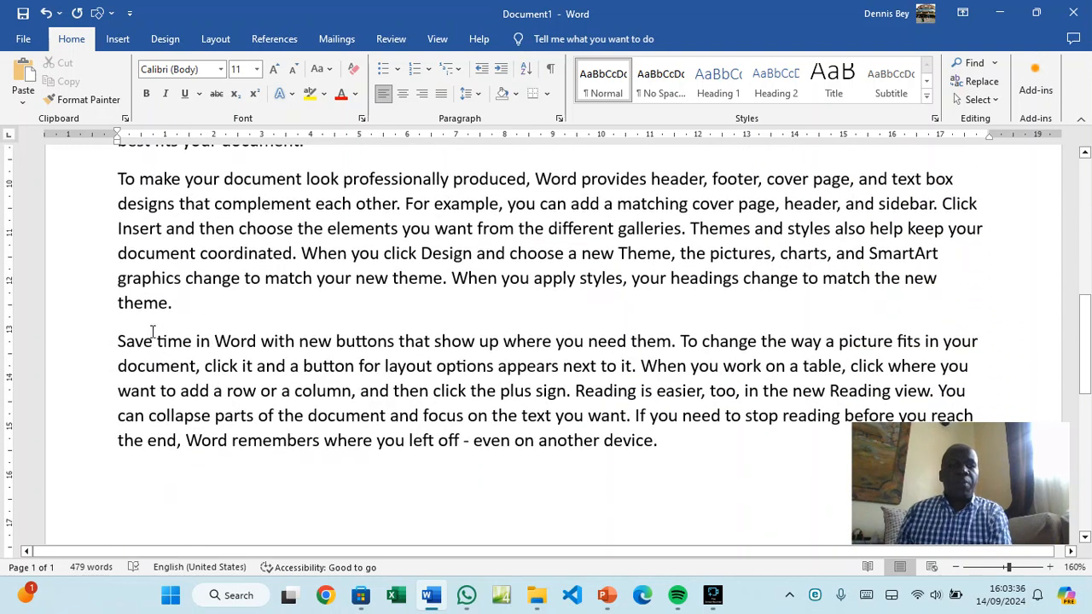
# Practise selecting lines of the Save time paragraph from the left margin
pyautogui.click(119, 341)
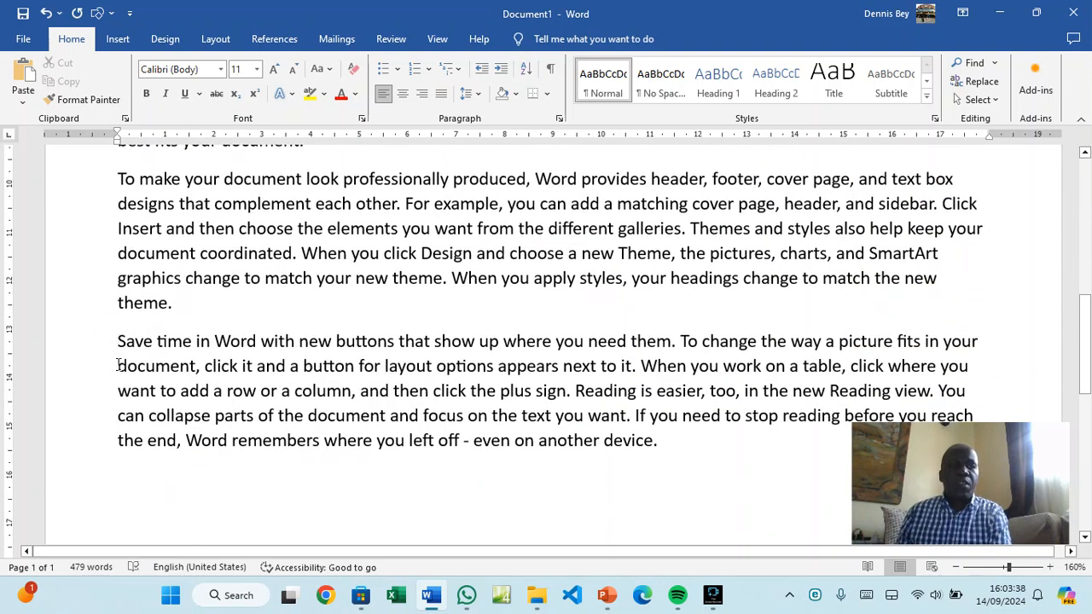
pyautogui.moveTo(94, 346); pyautogui.dragTo(81, 419)
pyautogui.click(81, 420)
pyautogui.click(85, 441)
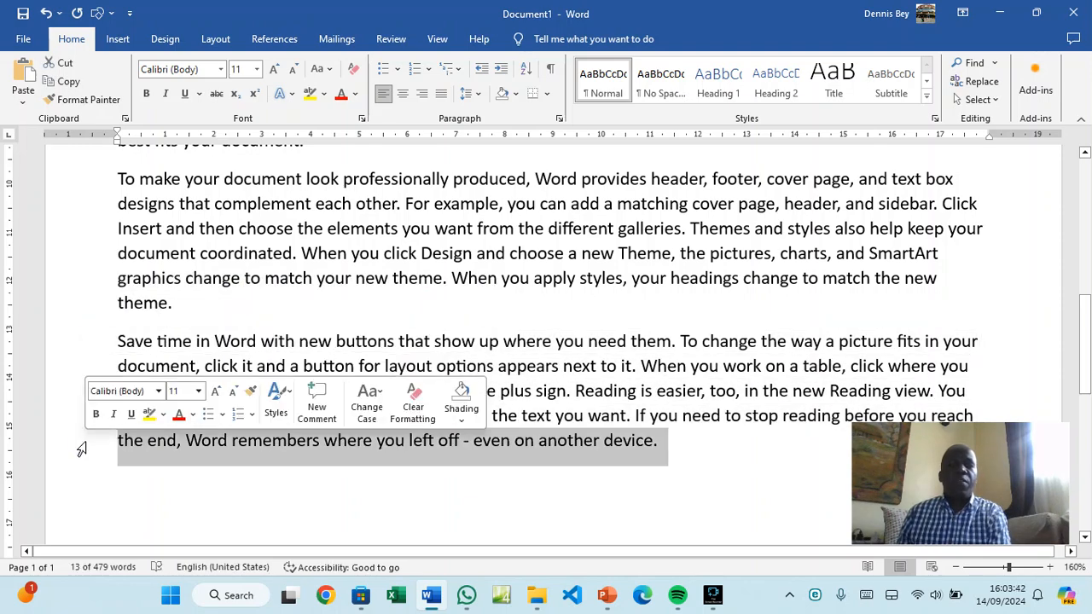
pyautogui.scroll(10, 491, 333)
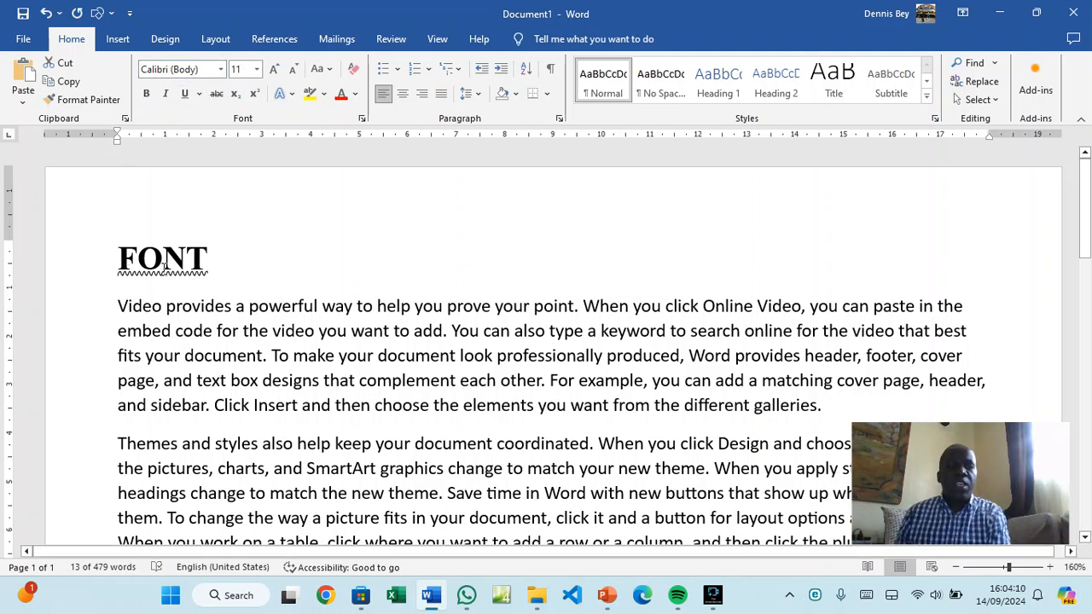
# Select the FONT heading, try right alignment, and settle on centred
pyautogui.click(104, 266)
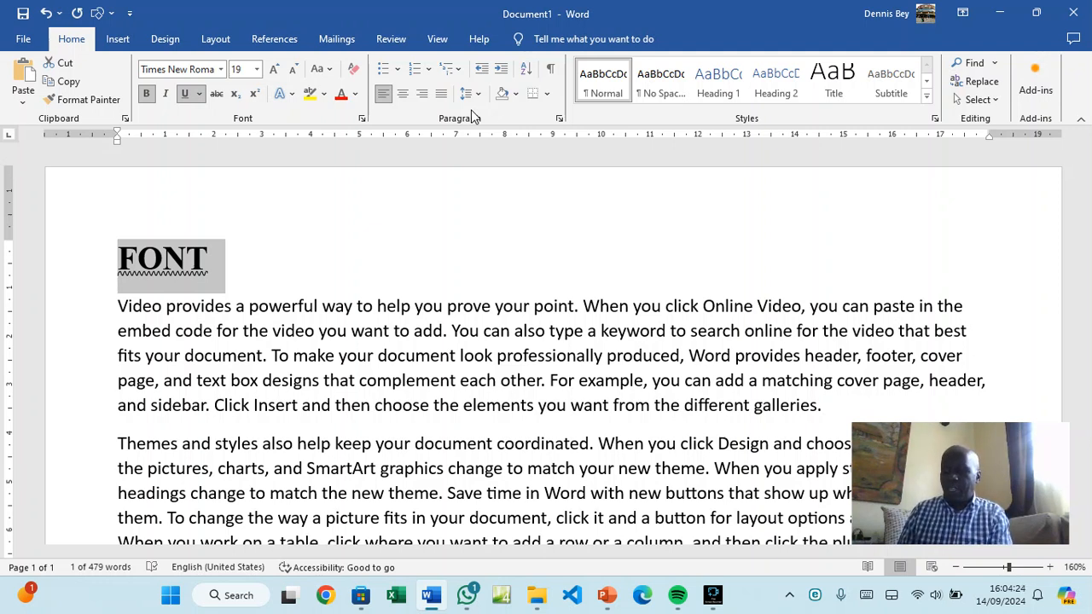
pyautogui.click(405, 94)
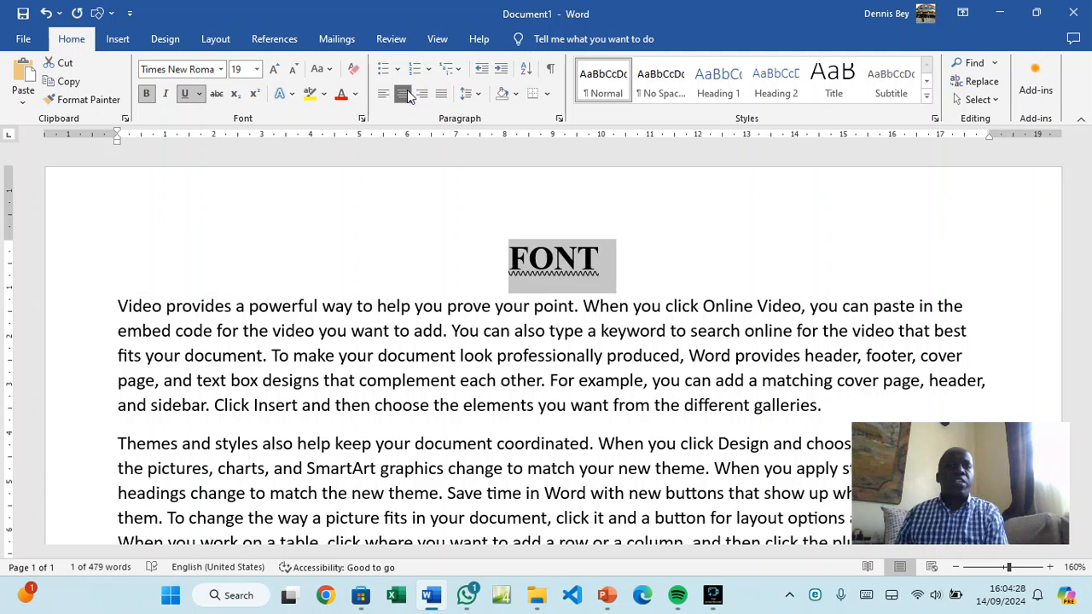
pyautogui.click(420, 94)
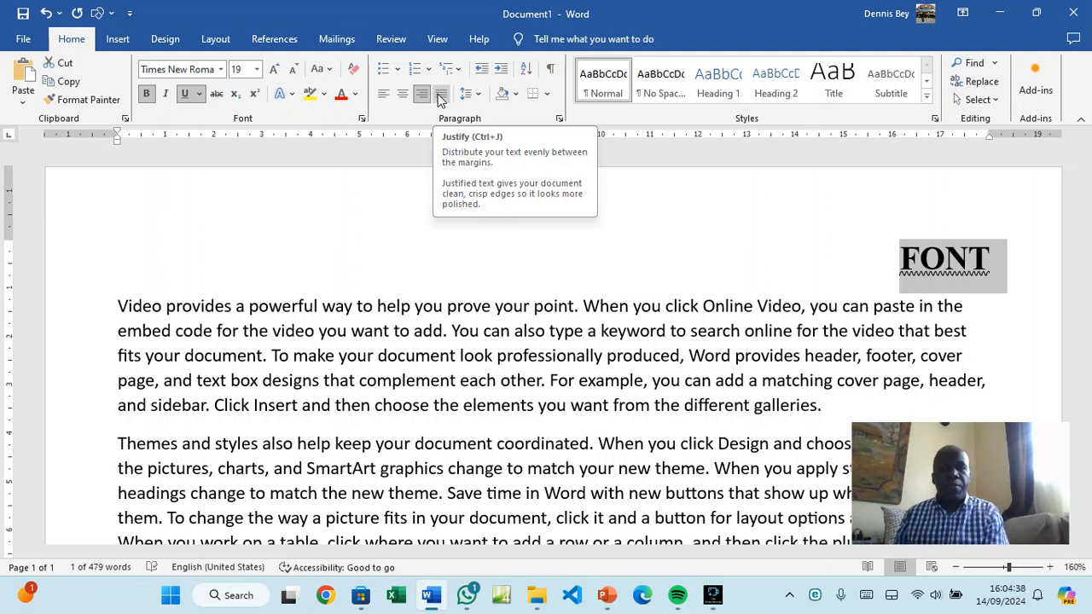
pyautogui.click(407, 99)
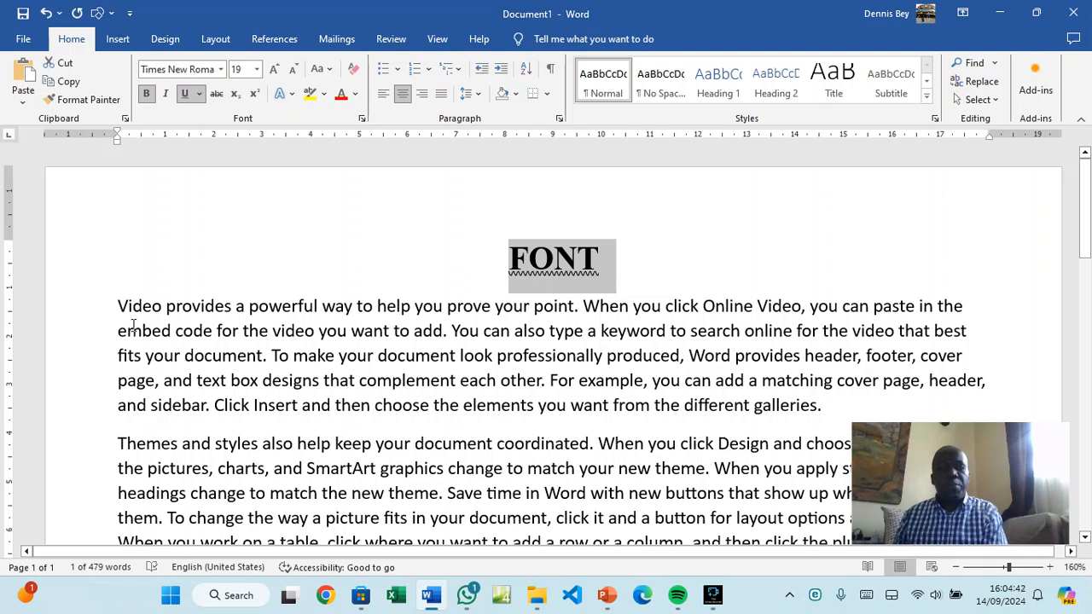
# Try justify, right and centre on the first paragraph, restore left, then preview line spacing
pyautogui.click(117, 305)
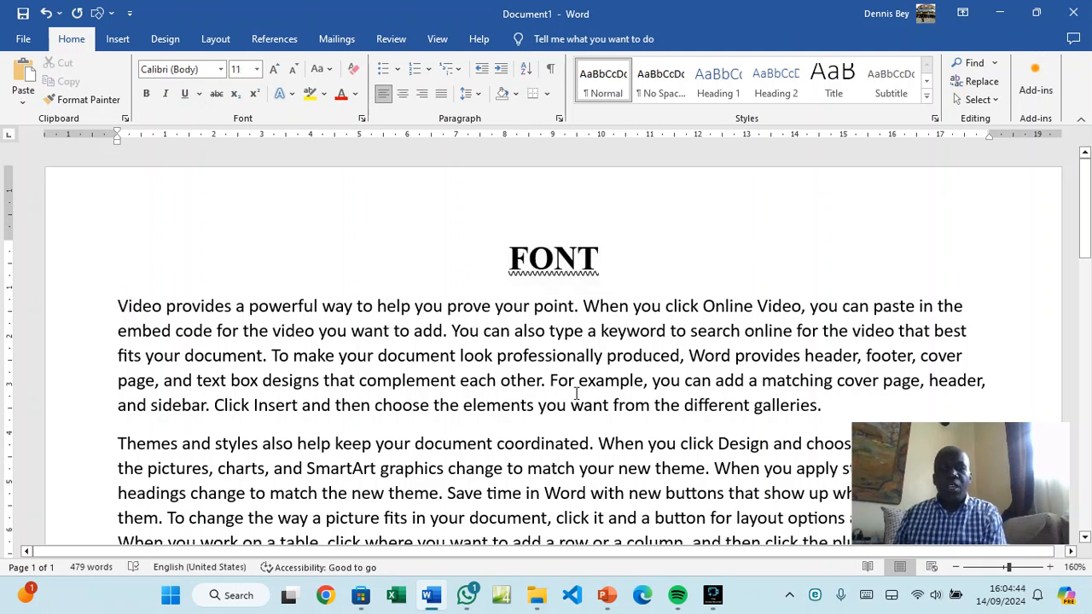
pyautogui.click(830, 406)
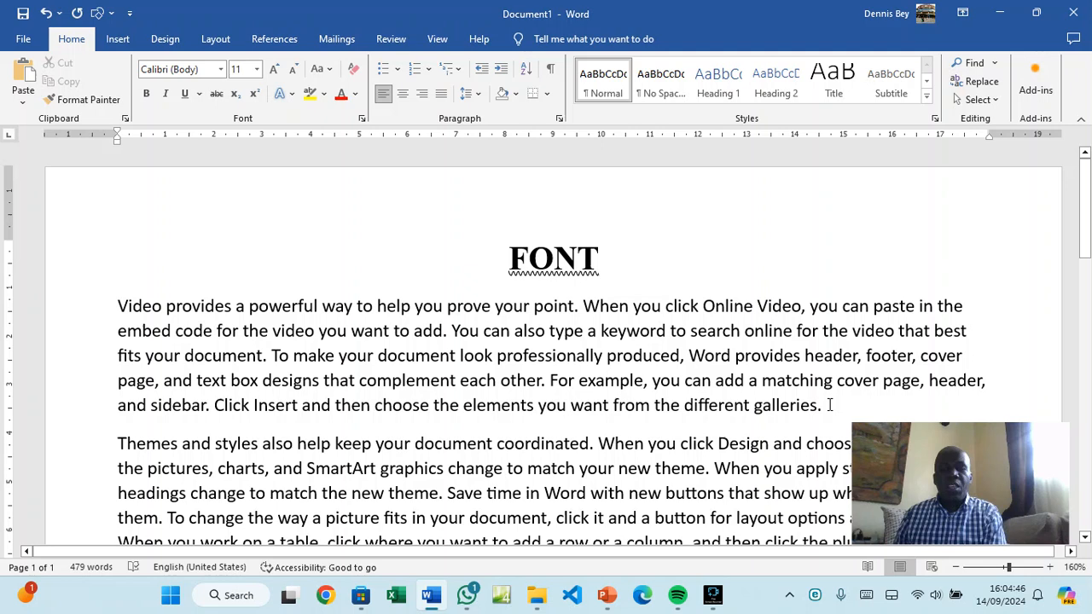
pyautogui.tripleClick(512, 333)
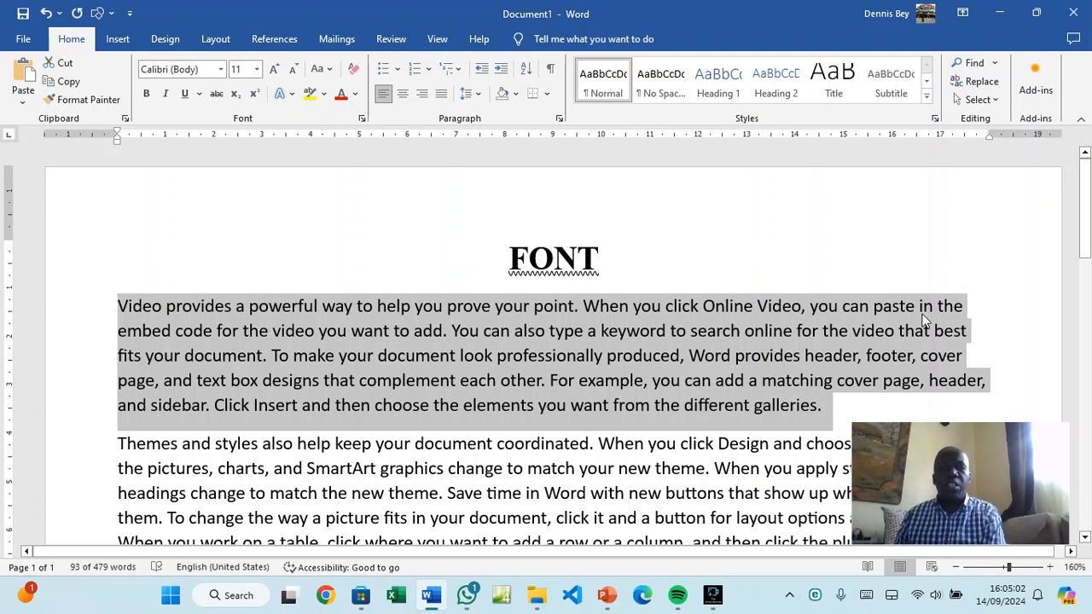
pyautogui.click(441, 94)
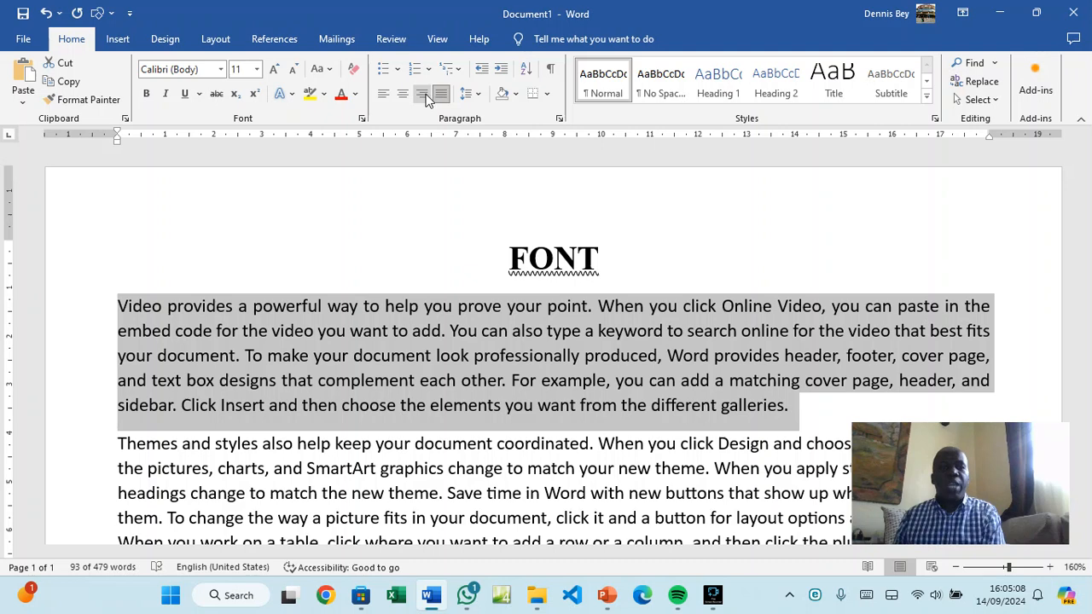
pyautogui.click(422, 93)
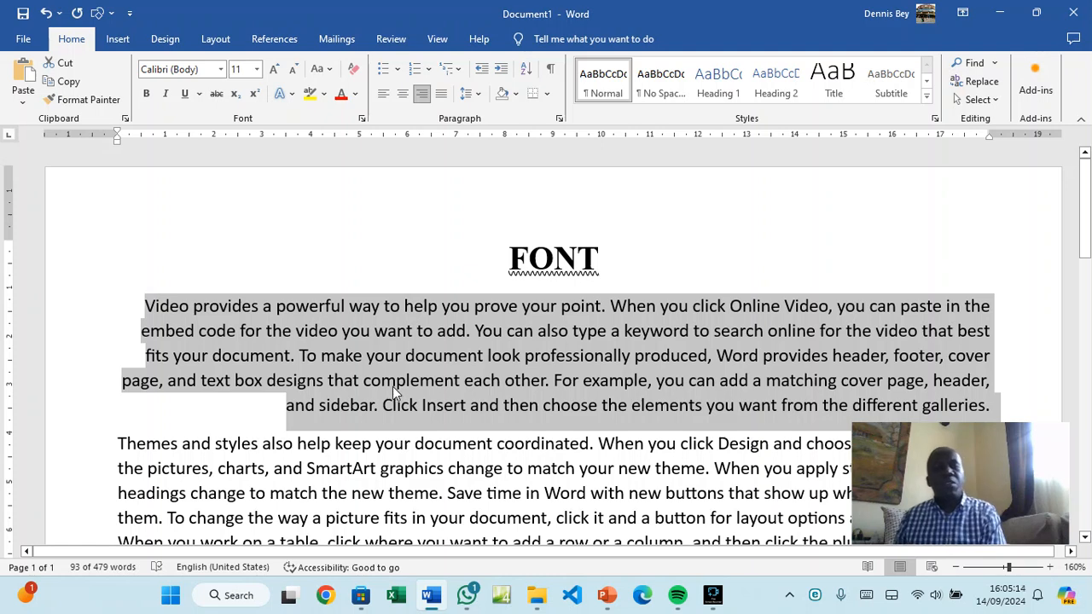
pyautogui.click(403, 94)
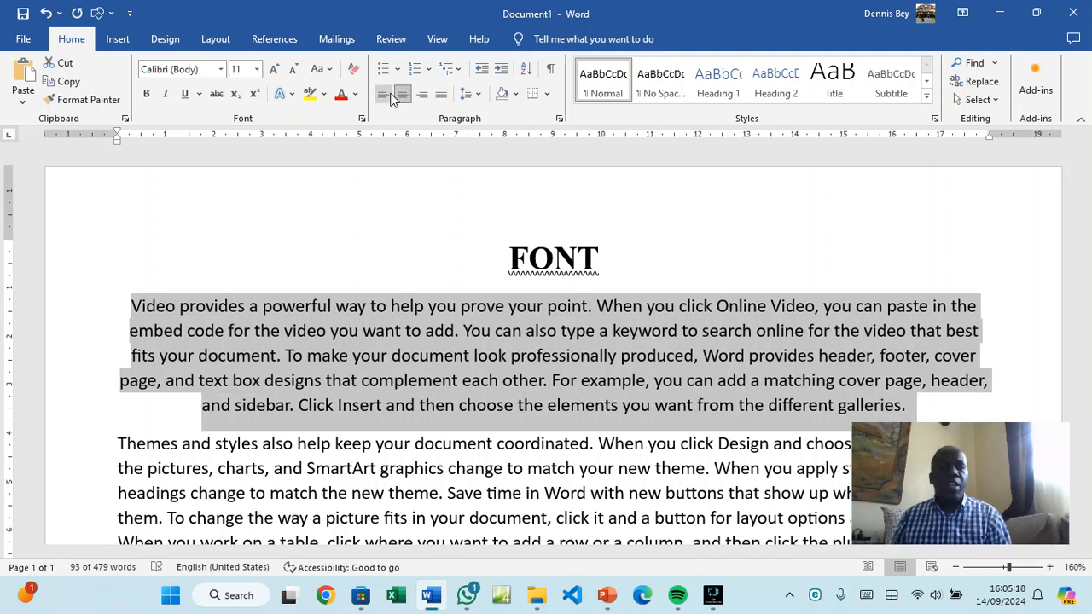
pyautogui.click(386, 96)
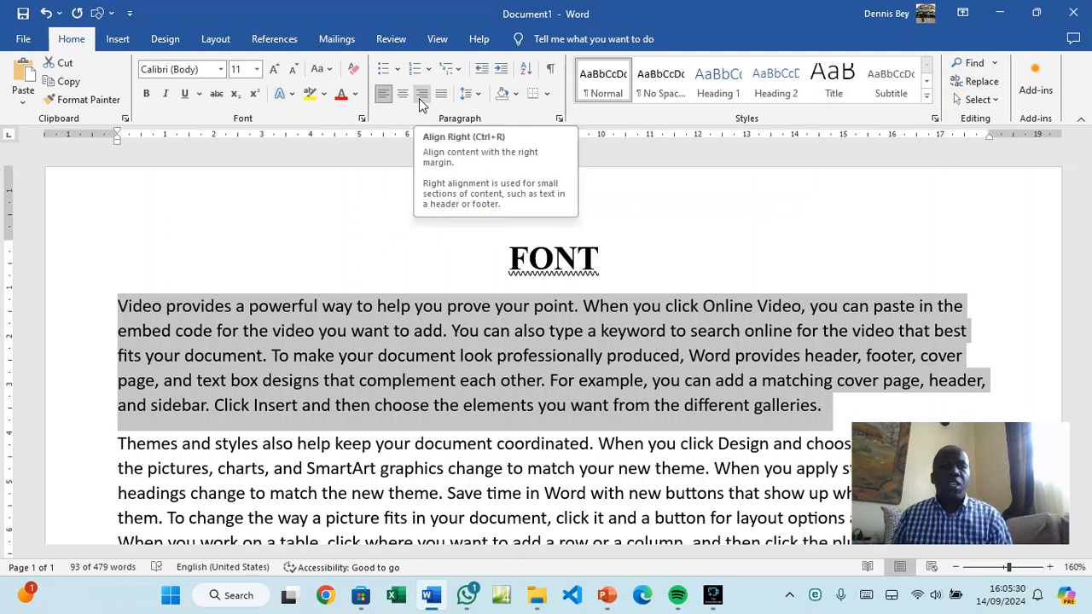
pyautogui.click(480, 96)
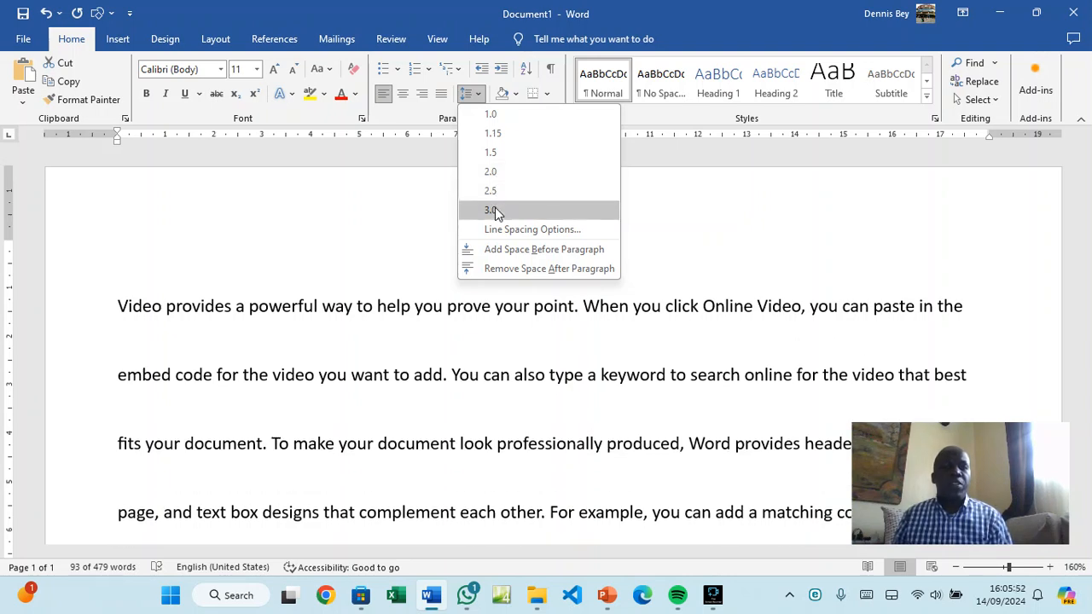
# Set the first paragraph's line spacing to Single in the Paragraph dialog
pyautogui.click(479, 99)
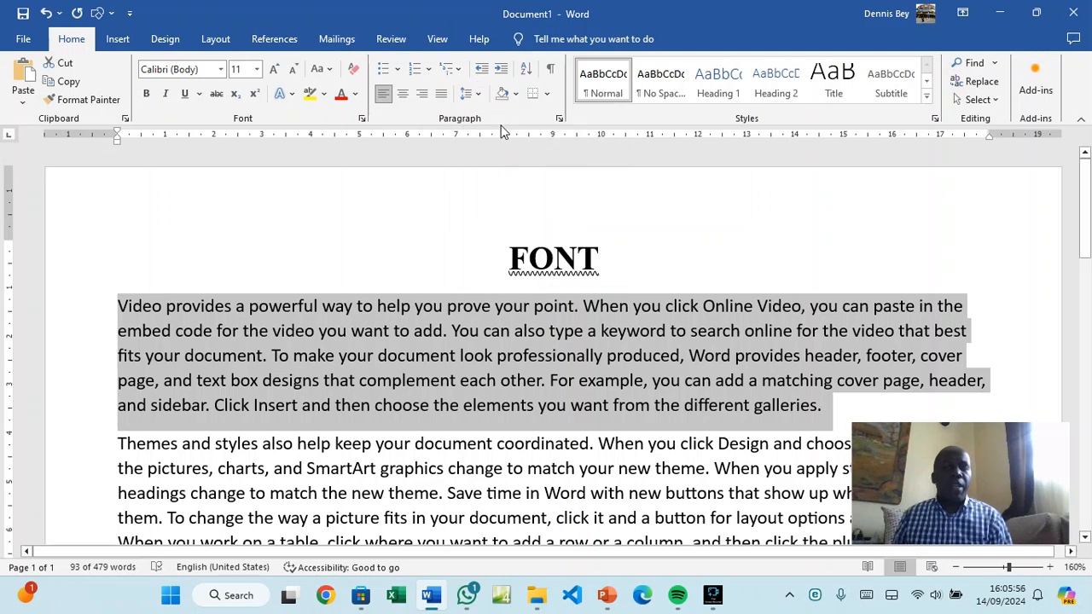
pyautogui.click(560, 119)
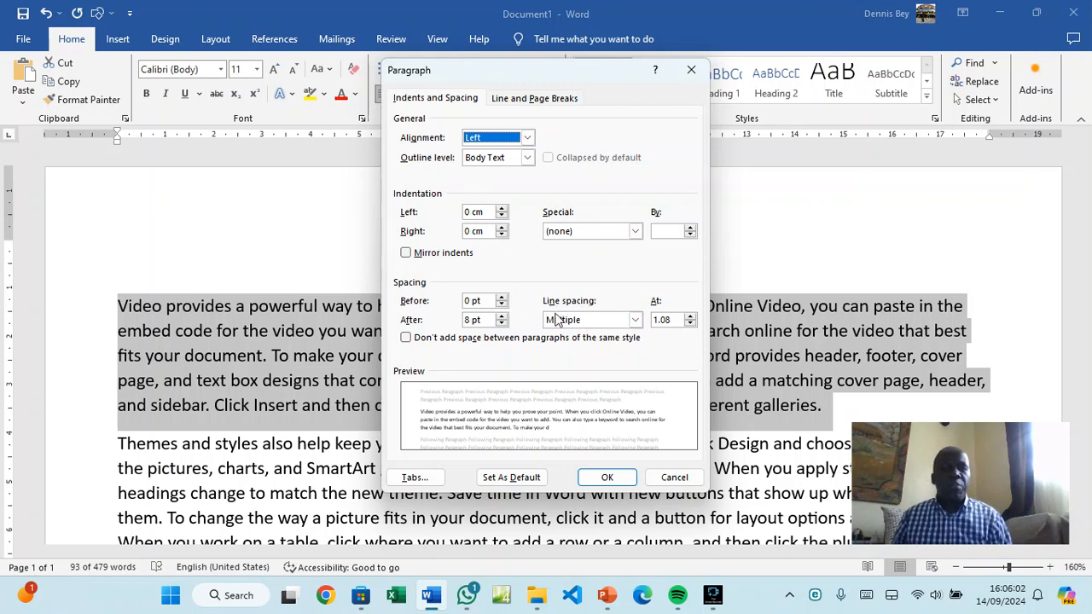
pyautogui.click(635, 321)
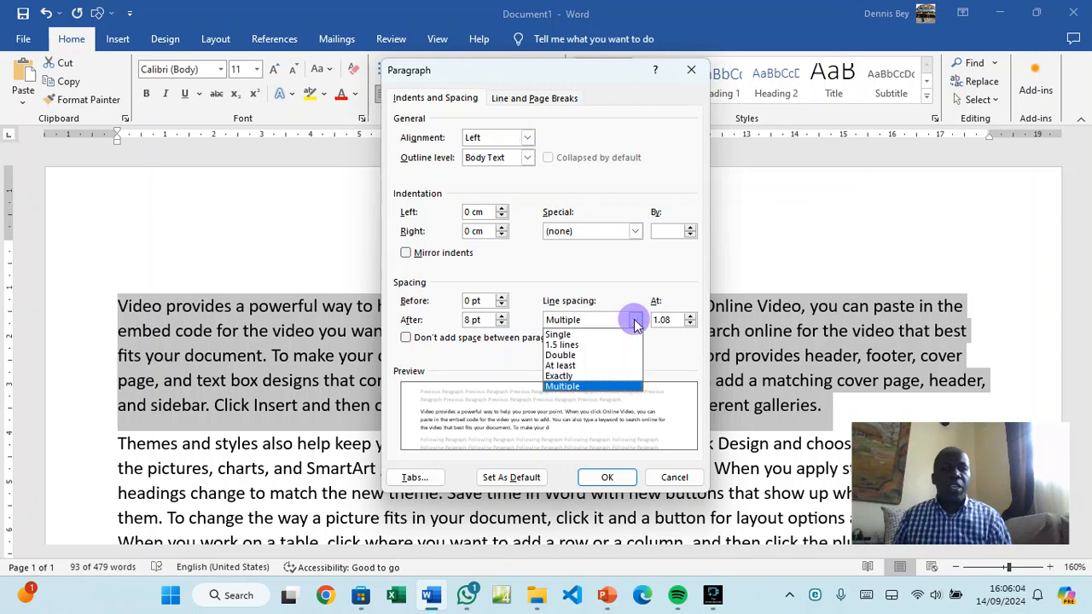
pyautogui.click(560, 335)
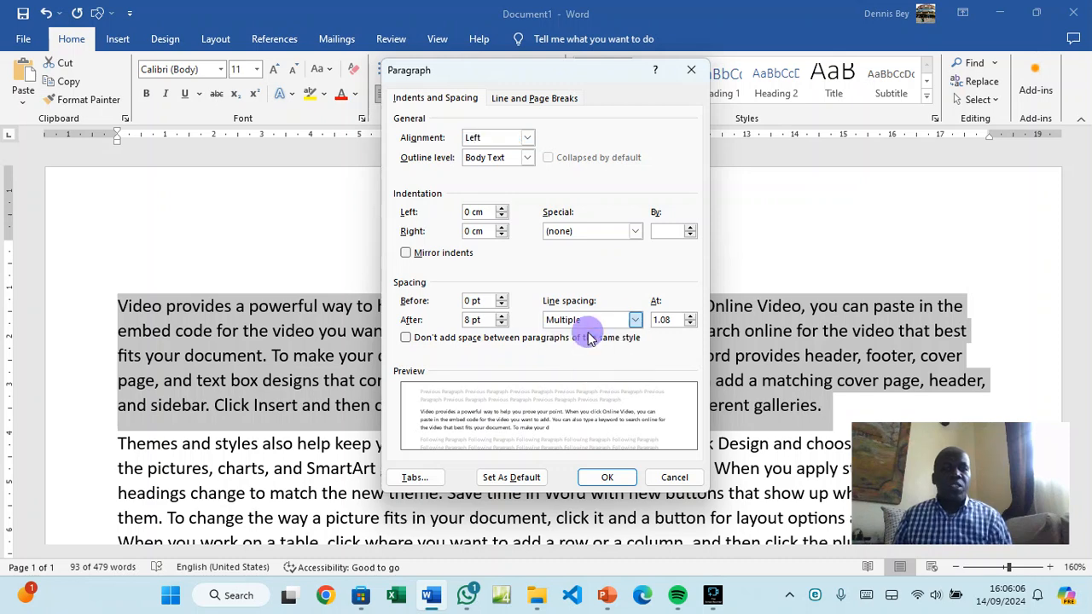
pyautogui.click(607, 477)
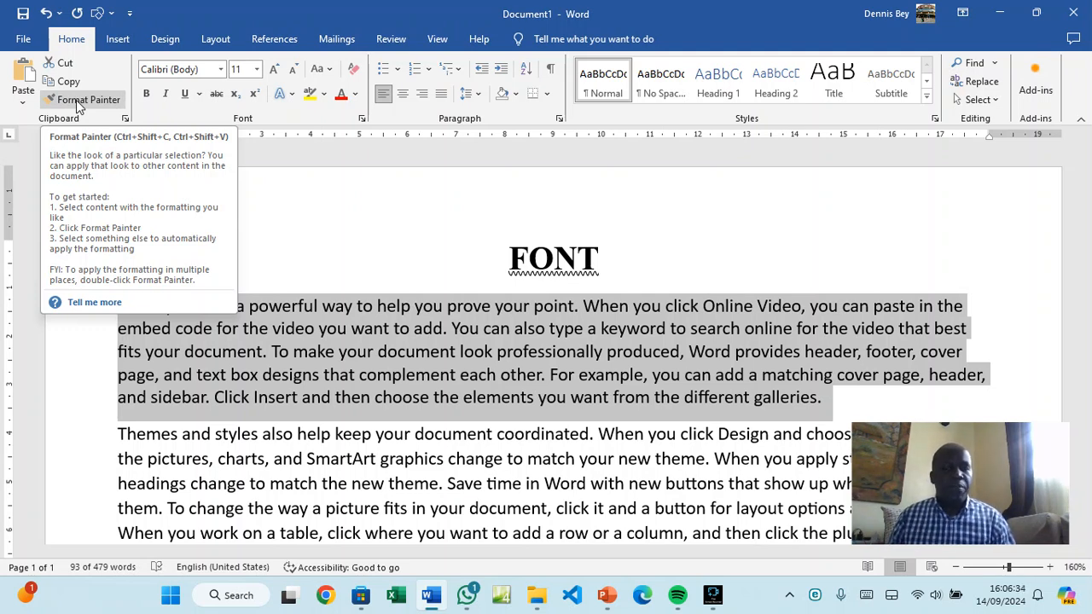
# Add a Themes heading line after the first paragraph
pyautogui.click(76, 100)
pyautogui.click(717, 328)
pyautogui.click(828, 397)
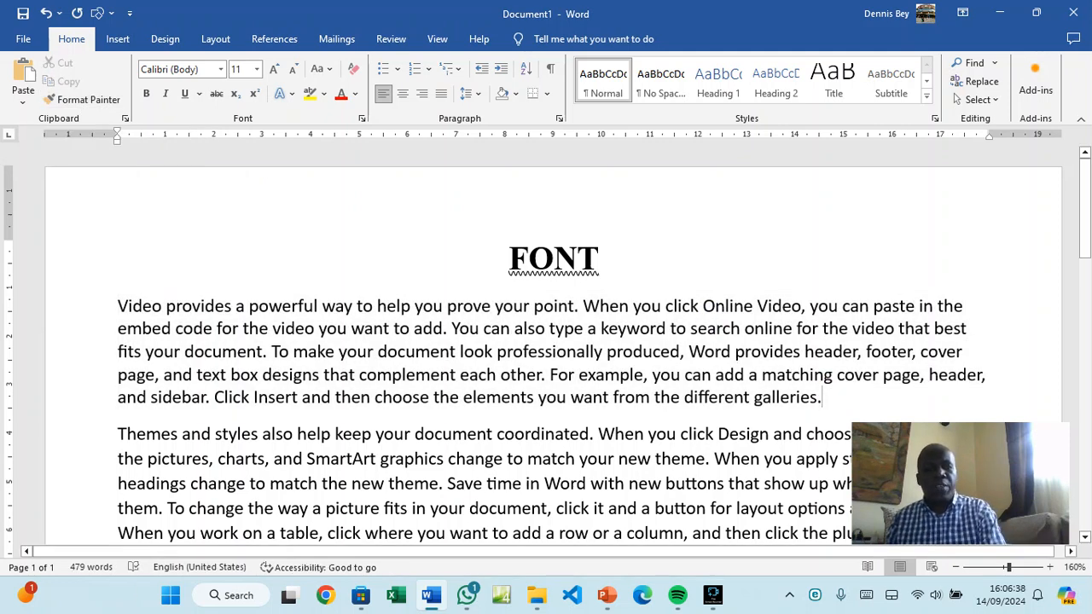
pyautogui.press('Return')
pyautogui.write('tHEMW')
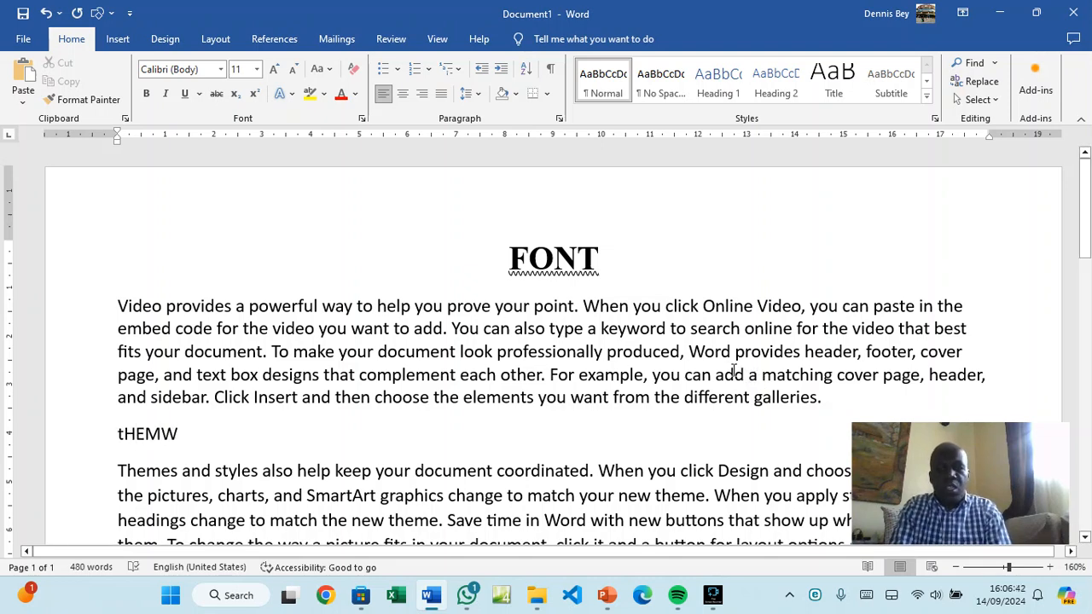
pyautogui.press('BackSpace')
pyautogui.press('BackSpace')
pyautogui.press('BackSpace')
pyautogui.press('BackSpace')
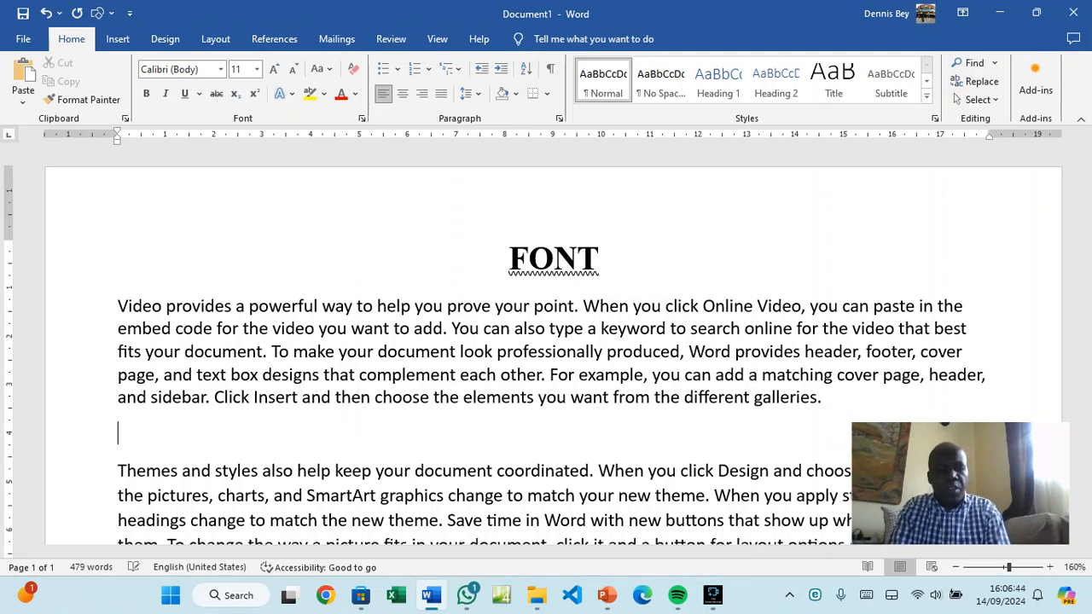
pyautogui.write('Themes')
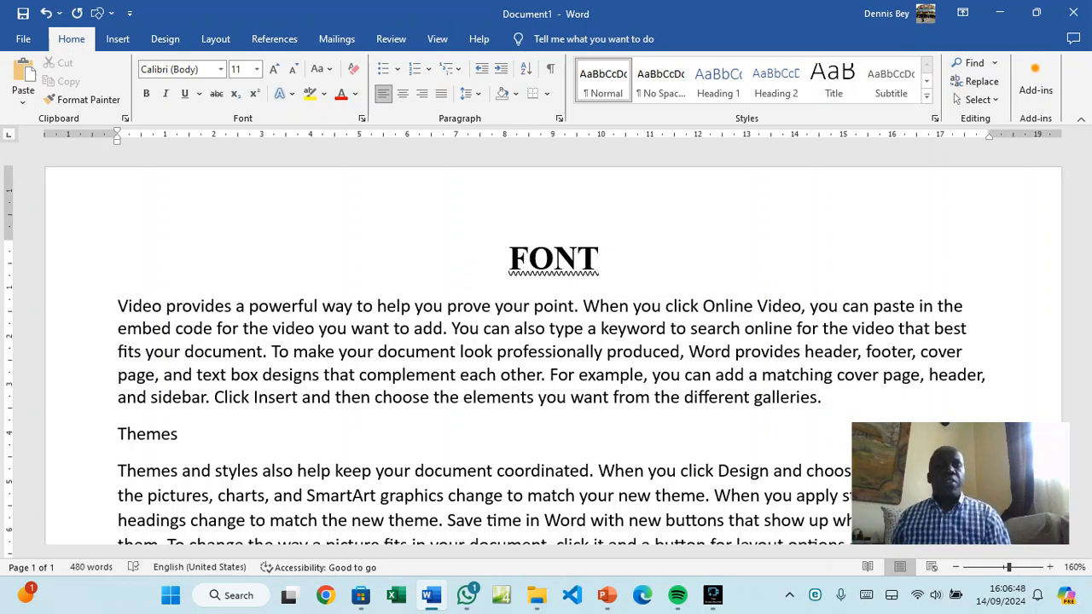
# Add a Reading View heading line after the Themes paragraph
pyautogui.scroll(-3, 536, 305)
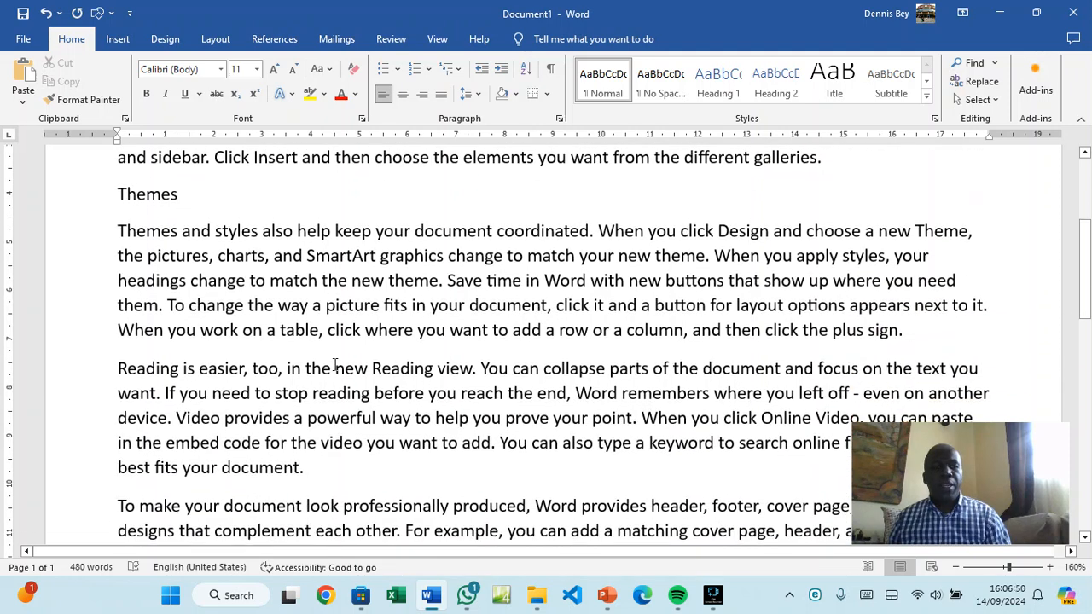
pyautogui.click(912, 327)
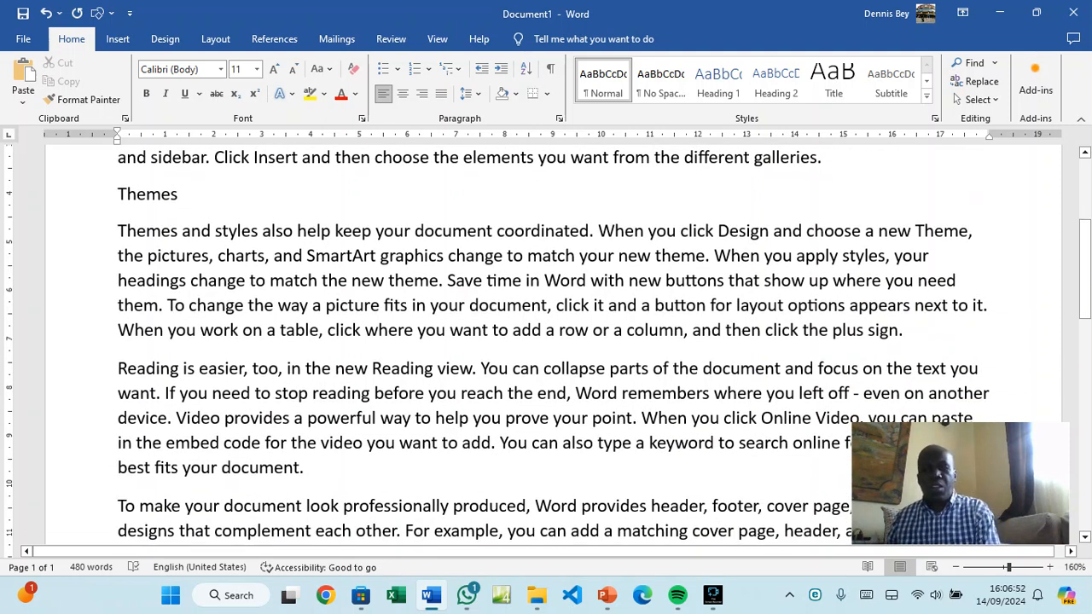
pyautogui.press('Return')
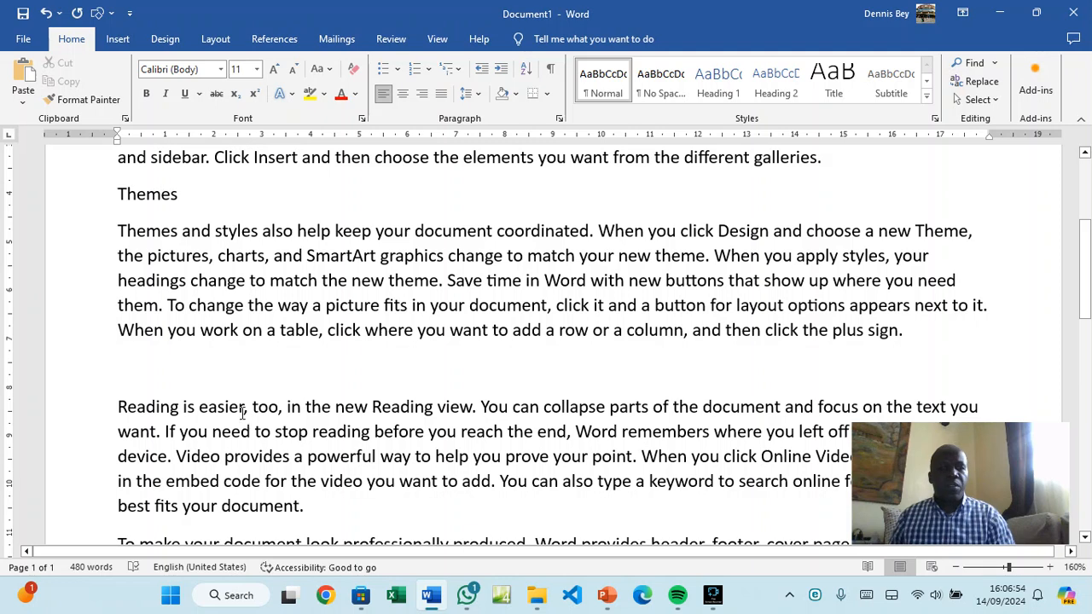
pyautogui.write('Reading')
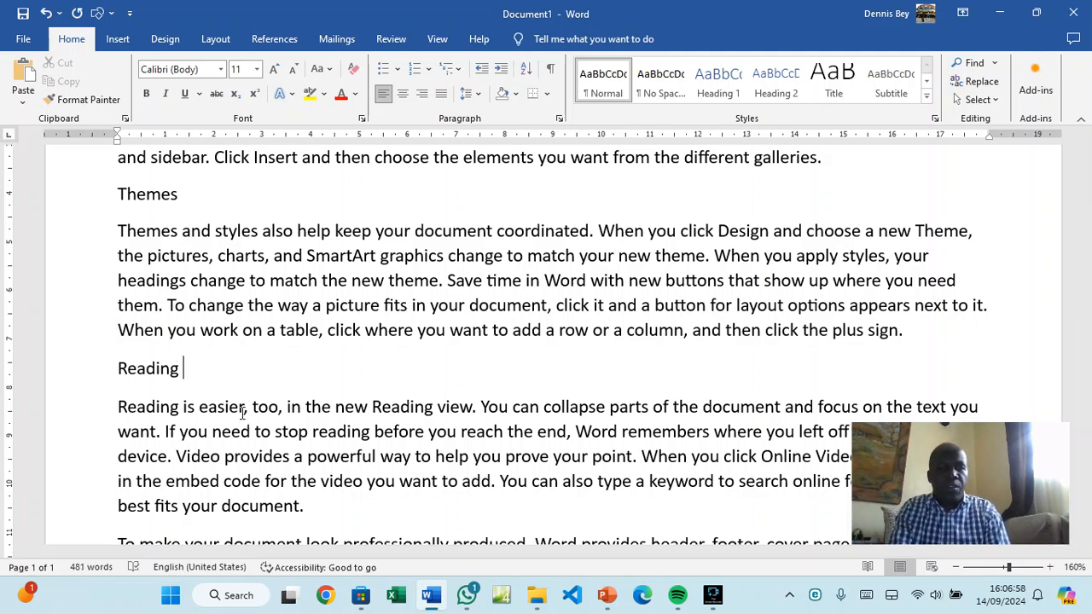
pyautogui.write(' View')
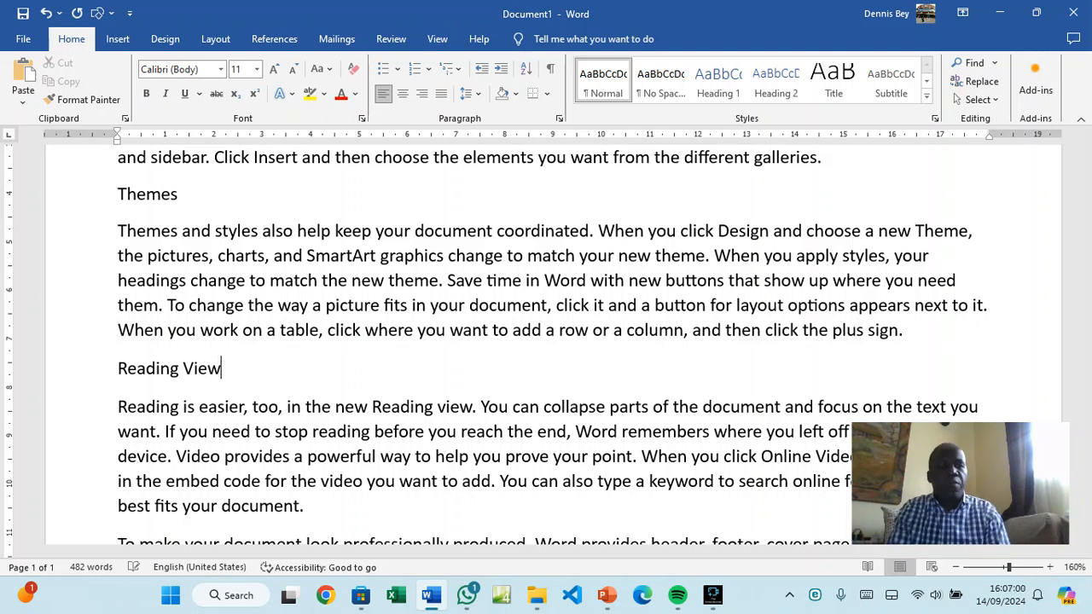
# Add a Header and Footer heading line after the Reading View paragraph
pyautogui.scroll(-3, 193, 436)
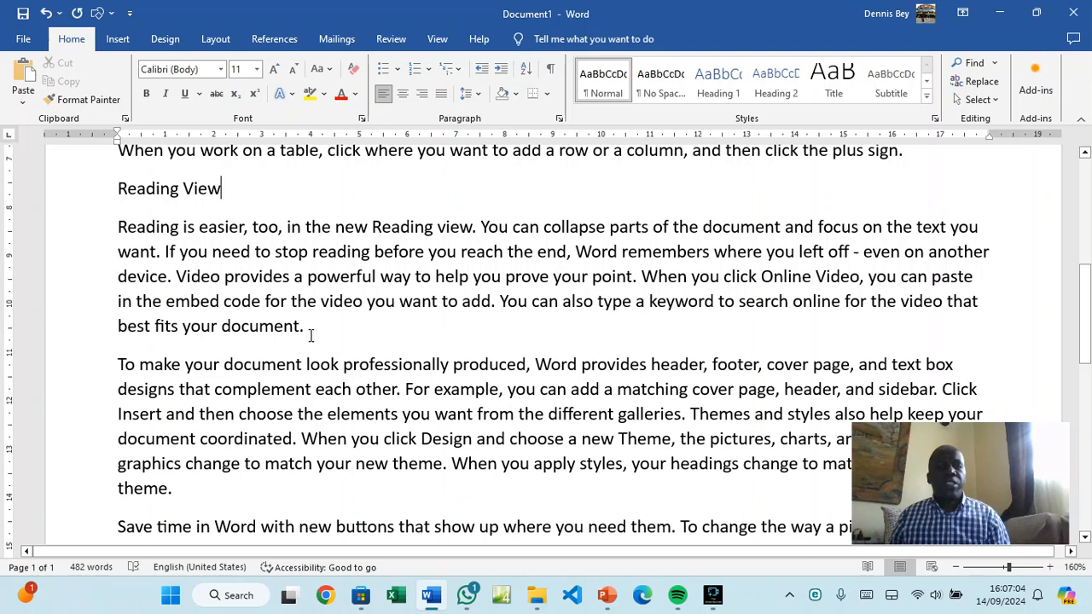
pyautogui.scroll(1, 312, 340)
pyautogui.scroll(6, 311, 340)
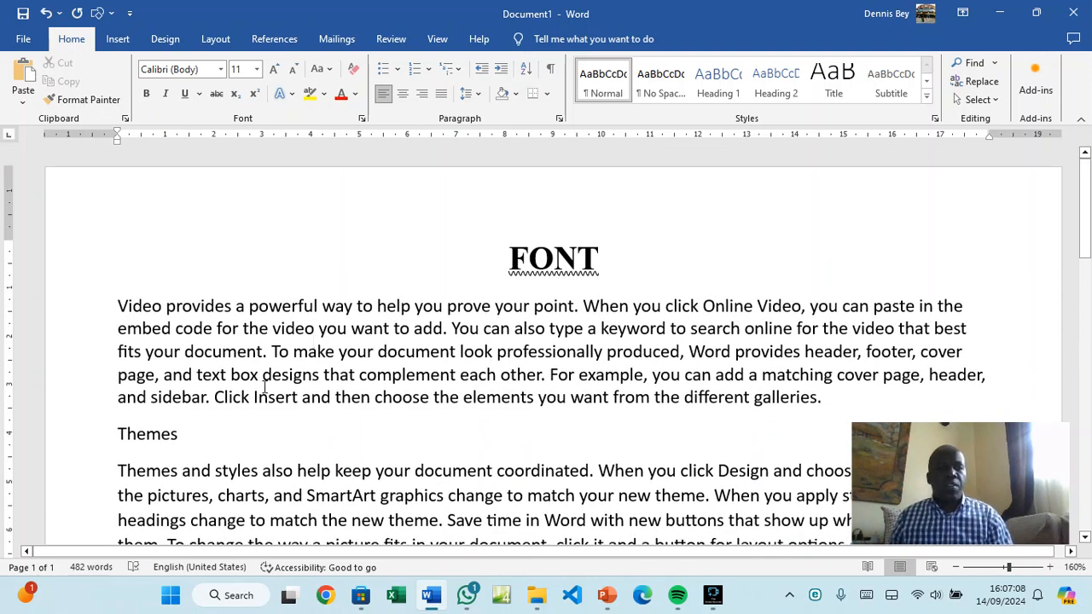
pyautogui.scroll(-4, 136, 454)
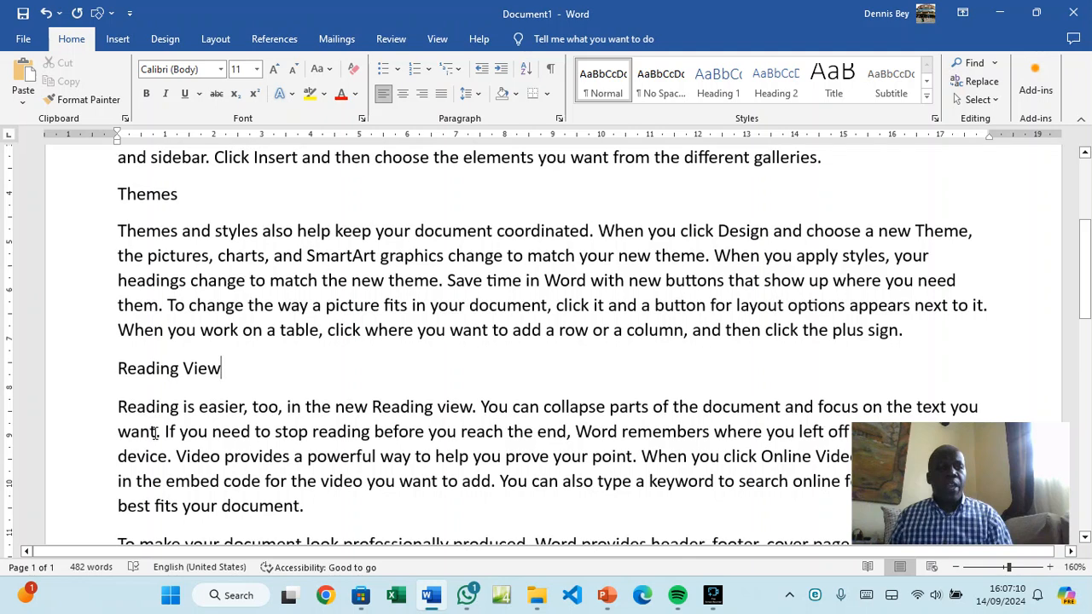
pyautogui.scroll(-2, 156, 434)
pyautogui.click(313, 324)
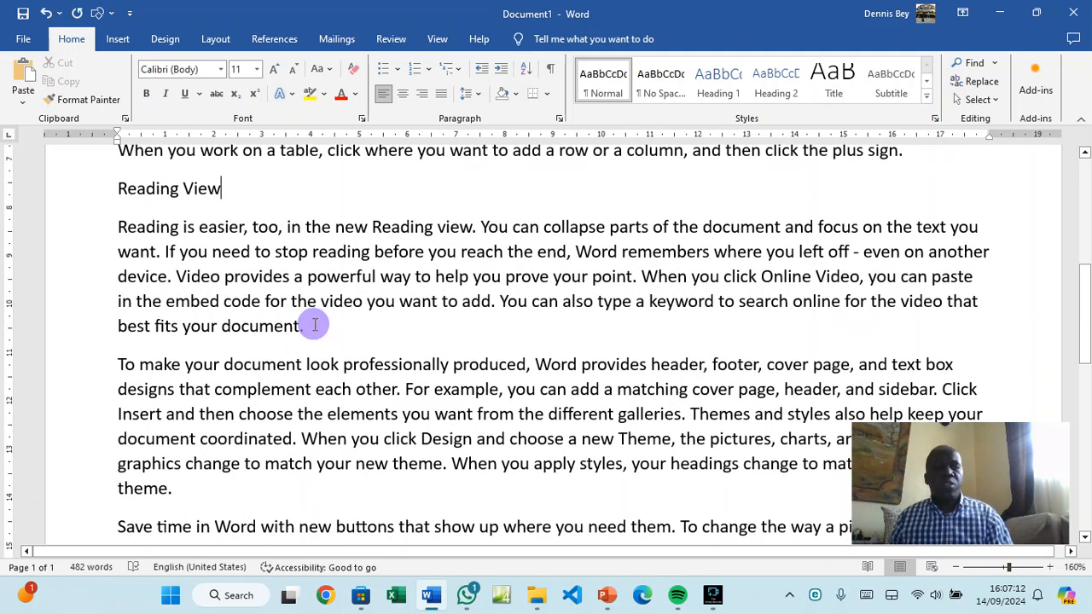
pyautogui.press('Return')
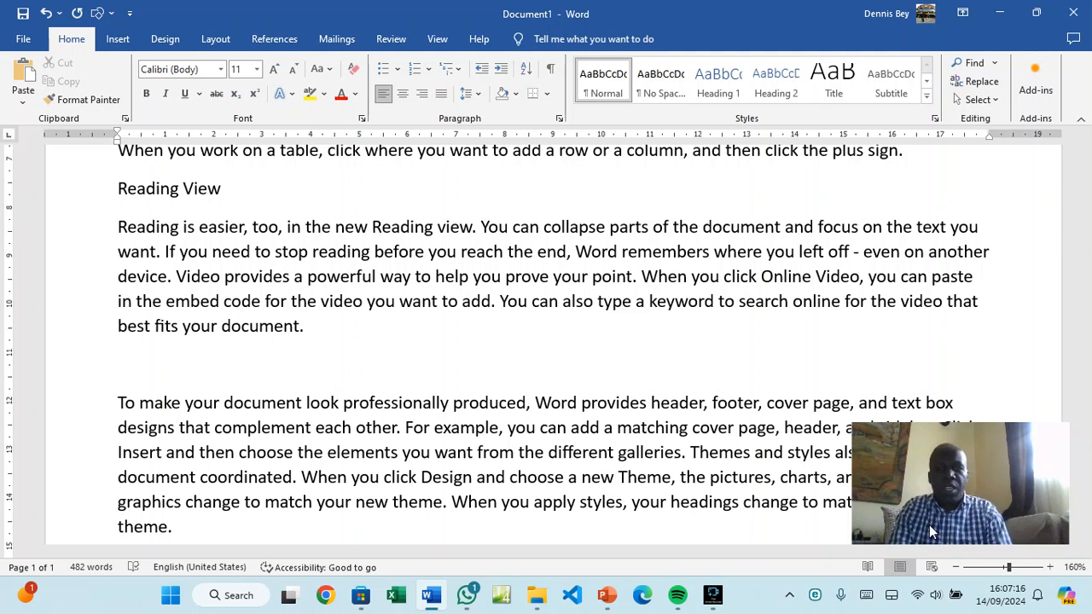
pyautogui.write('Hea')
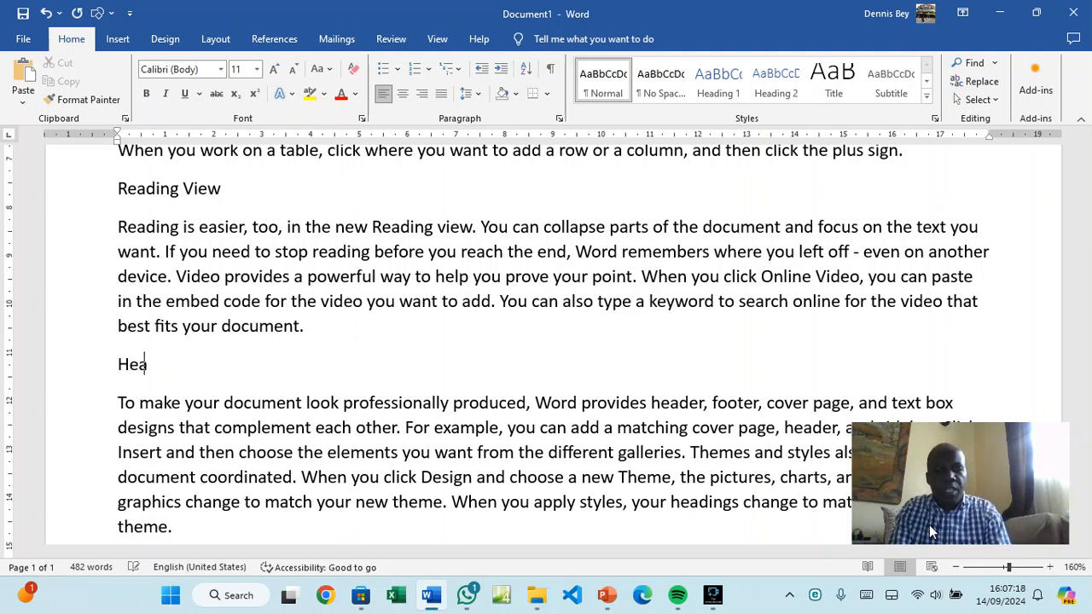
pyautogui.write('der an')
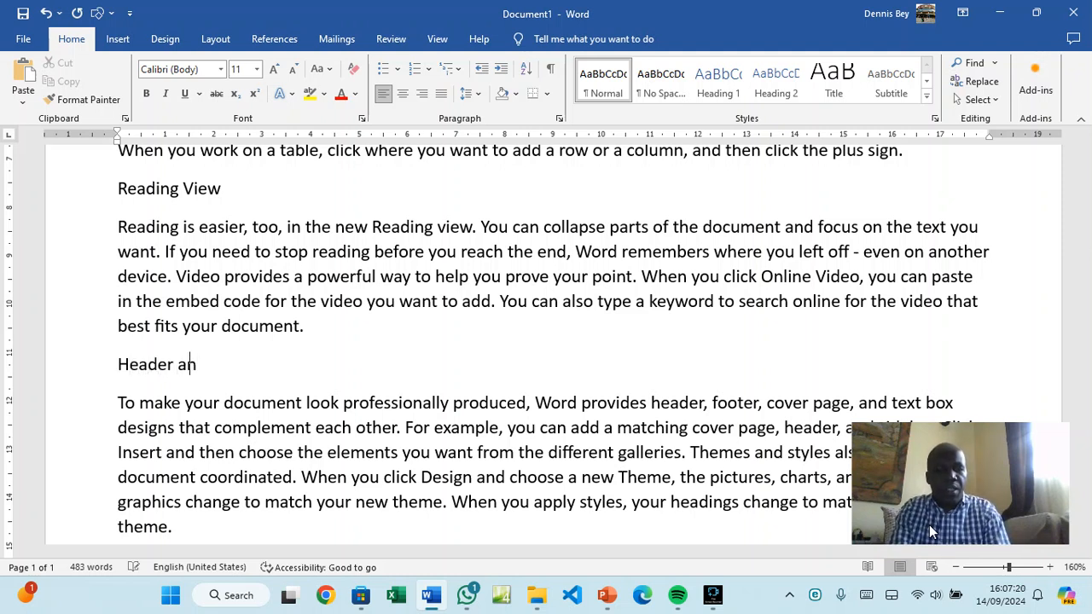
pyautogui.write('d Footer')
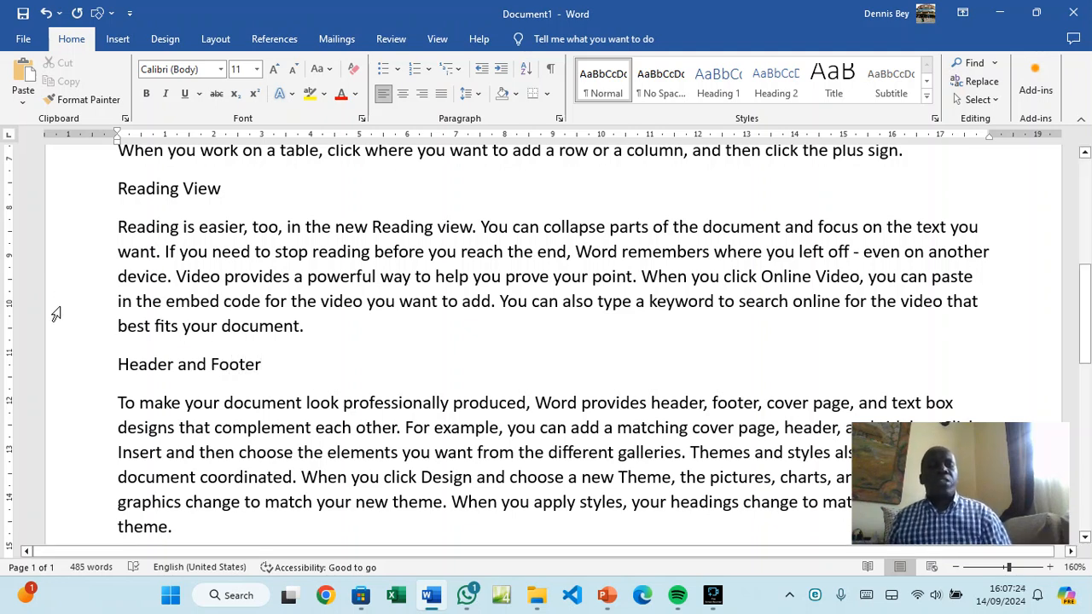
pyautogui.scroll(10, 185, 350)
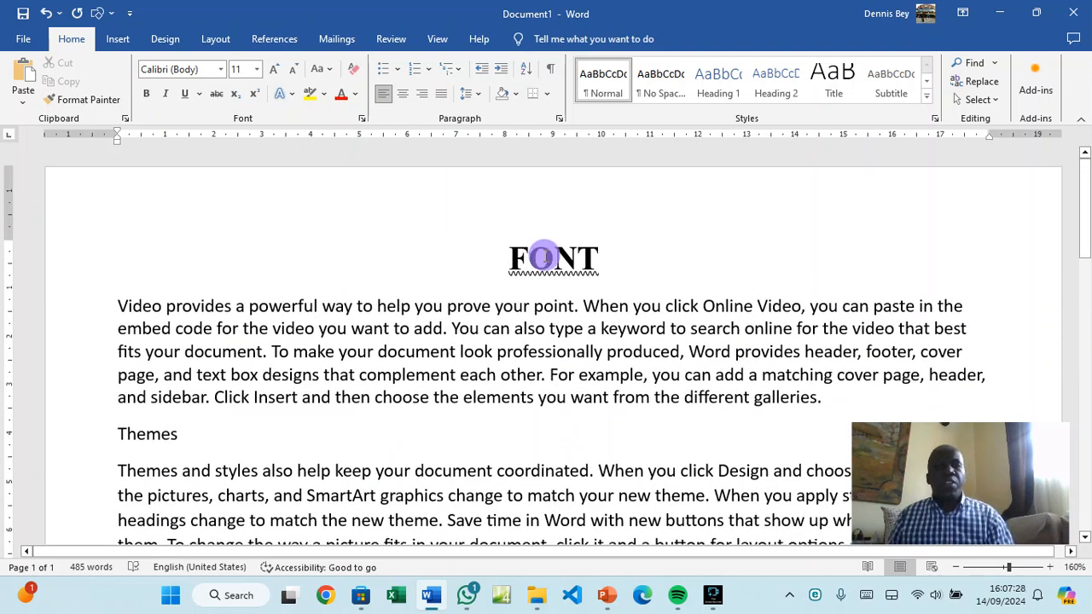
# Select the Themes heading and type 15 as its font size
pyautogui.doubleClick(549, 261)
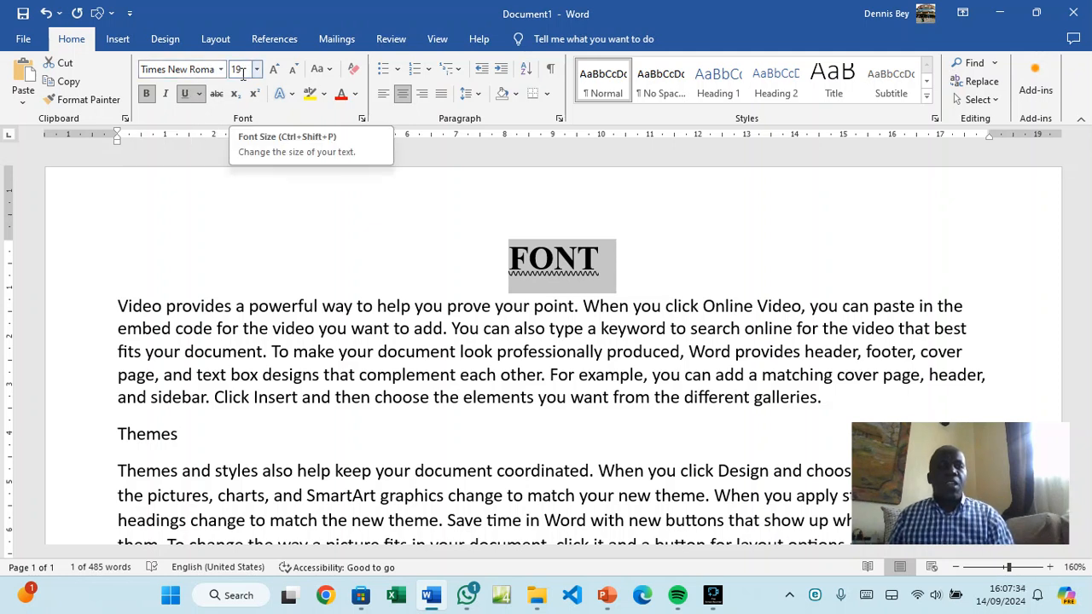
pyautogui.click(161, 435)
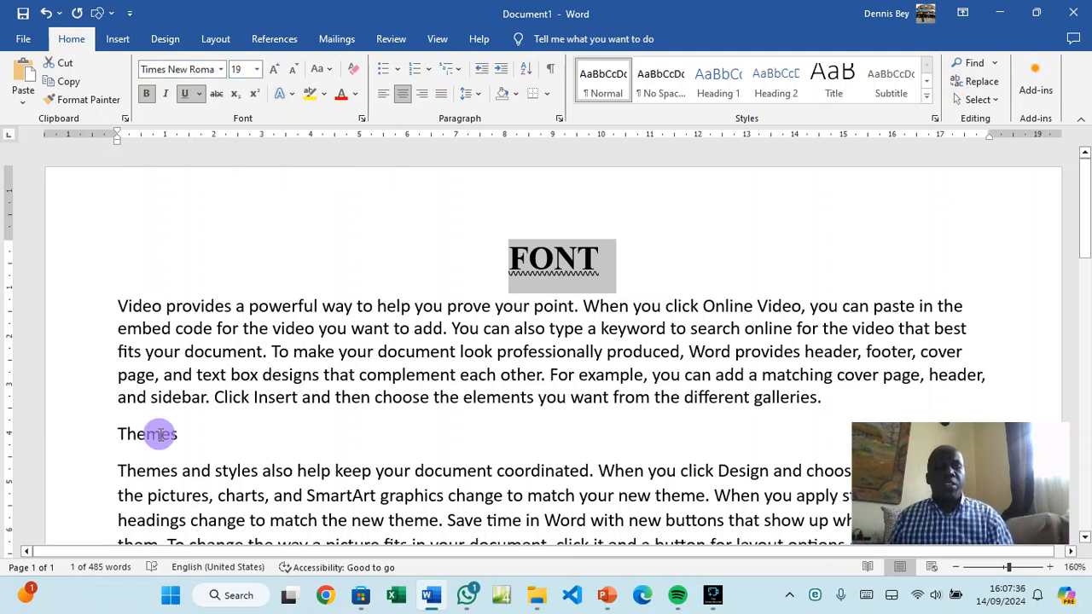
pyautogui.doubleClick(160, 435)
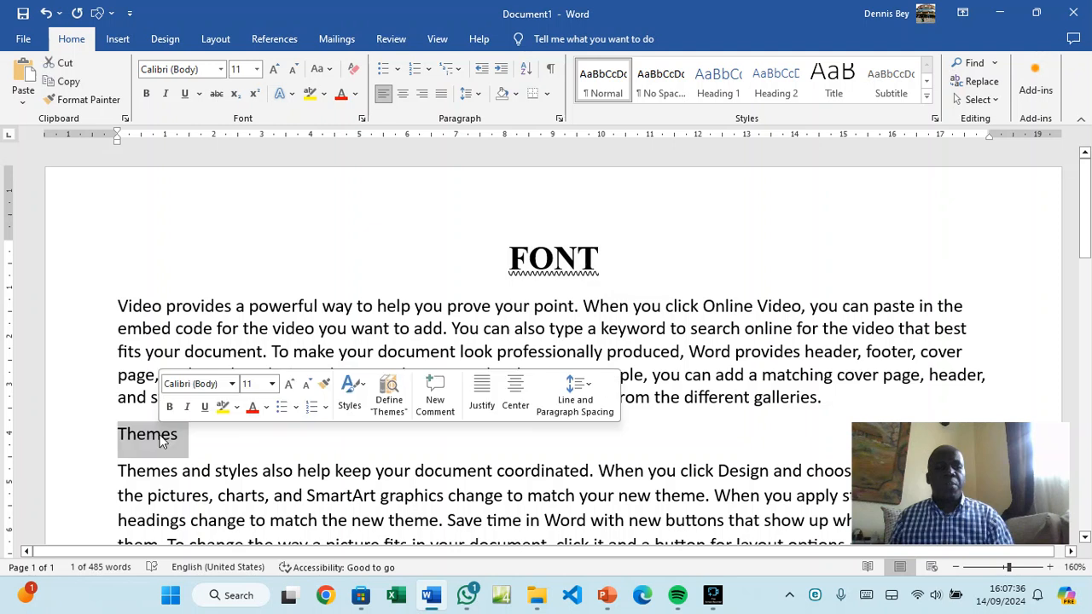
pyautogui.click(257, 69)
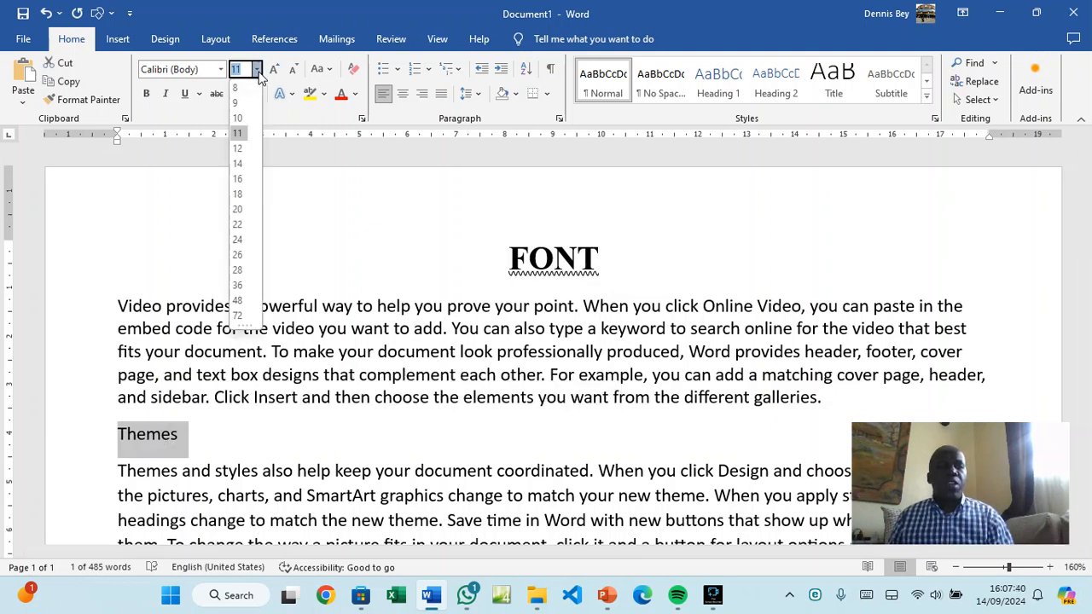
pyautogui.write('1')
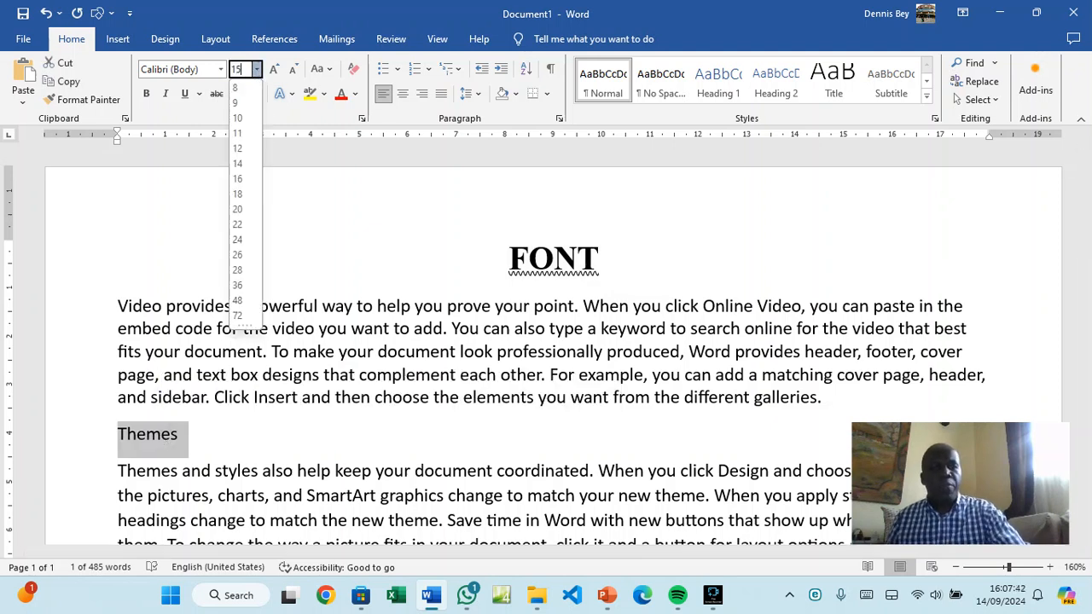
pyautogui.write('5')
pyautogui.click(221, 70)
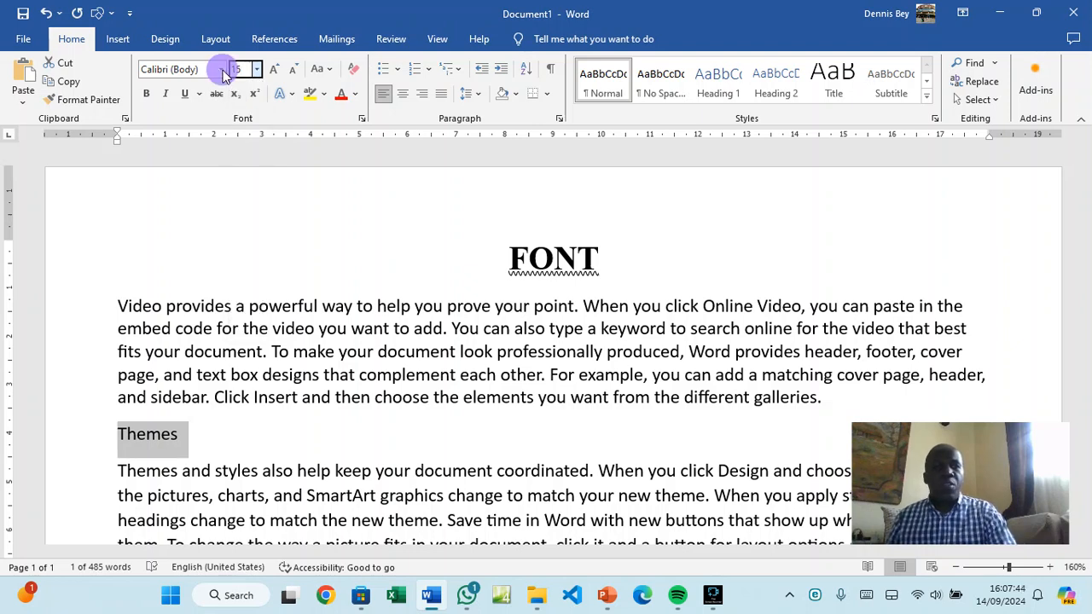
# Make the Themes heading Times New Roman, bold and italic
pyautogui.click(195, 167)
pyautogui.click(146, 94)
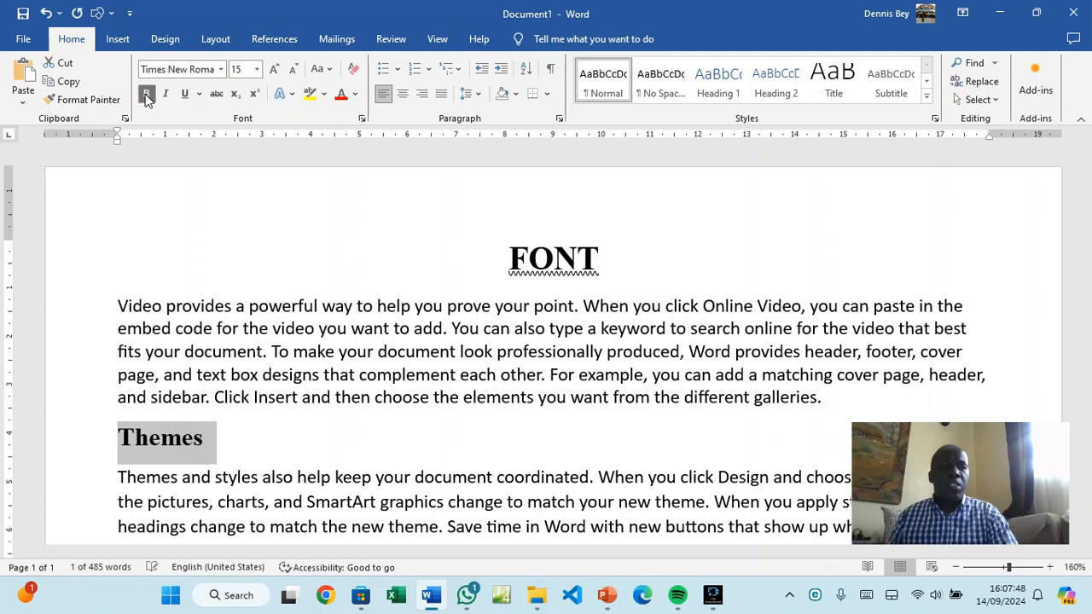
pyautogui.click(166, 94)
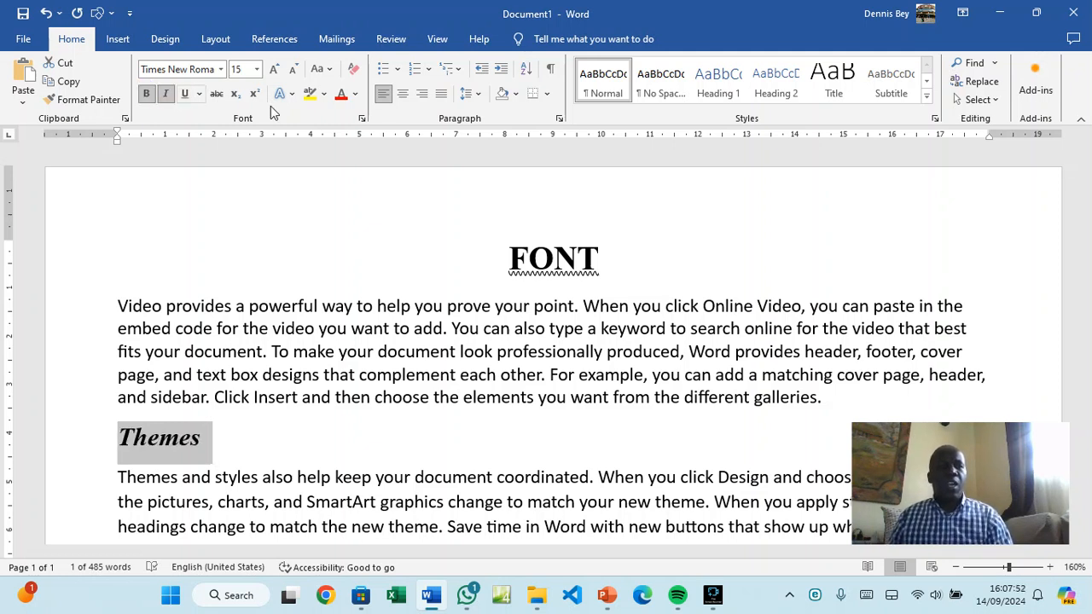
# Colour Themes red and apply the white-fill, orange-outline, hard-shadow text effect
pyautogui.click(356, 95)
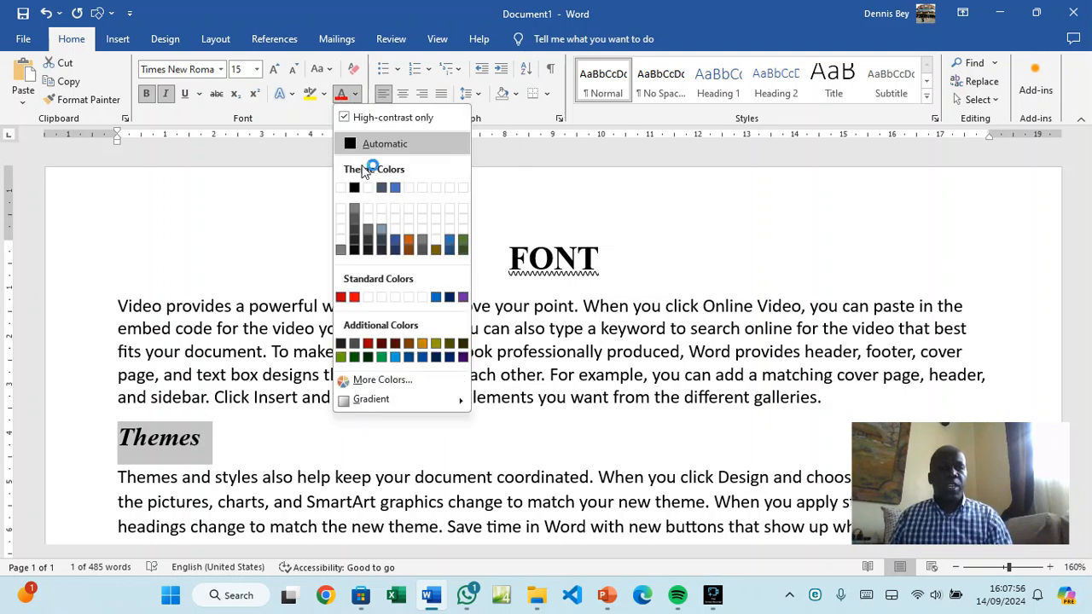
pyautogui.click(396, 250)
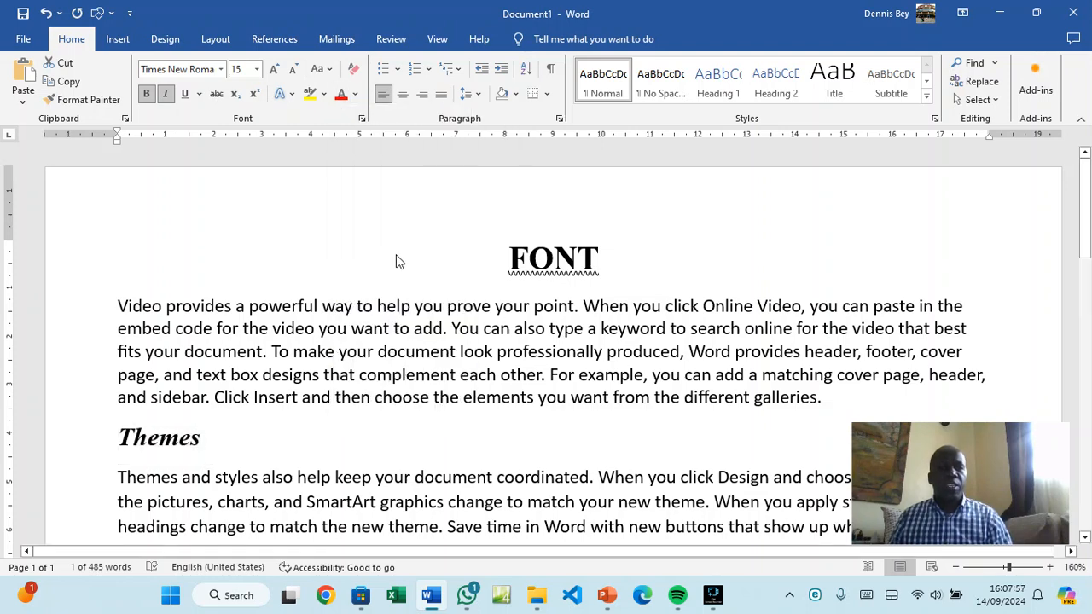
pyautogui.click(342, 96)
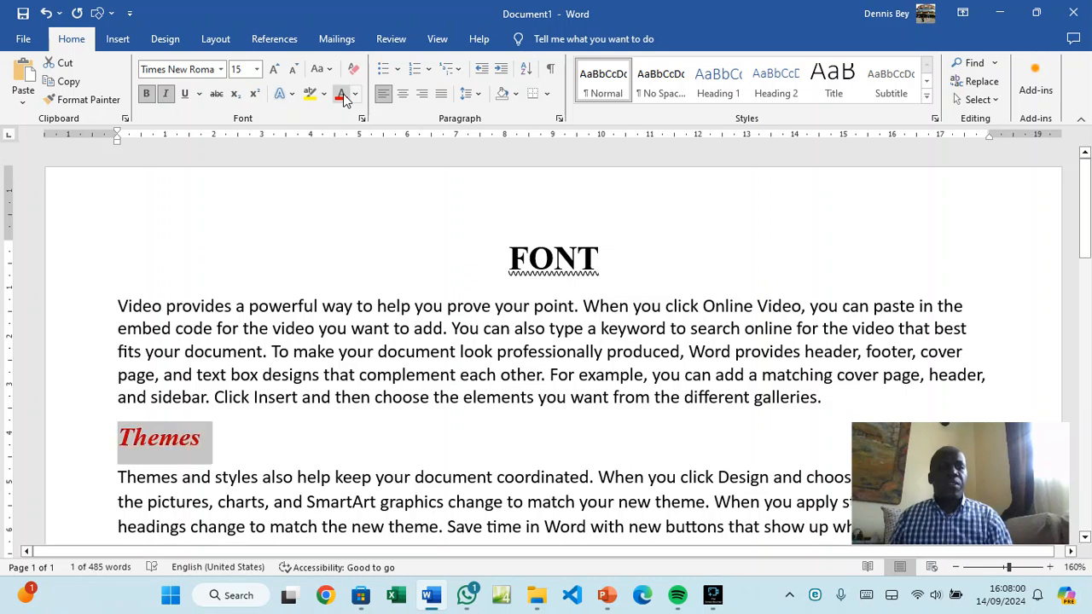
pyautogui.click(287, 96)
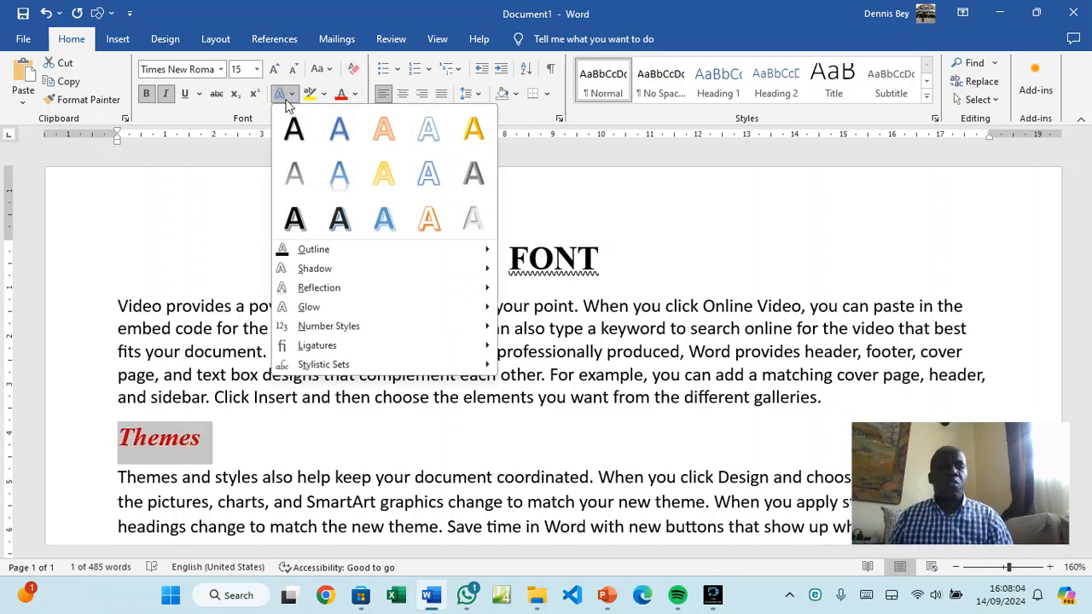
pyautogui.click(429, 223)
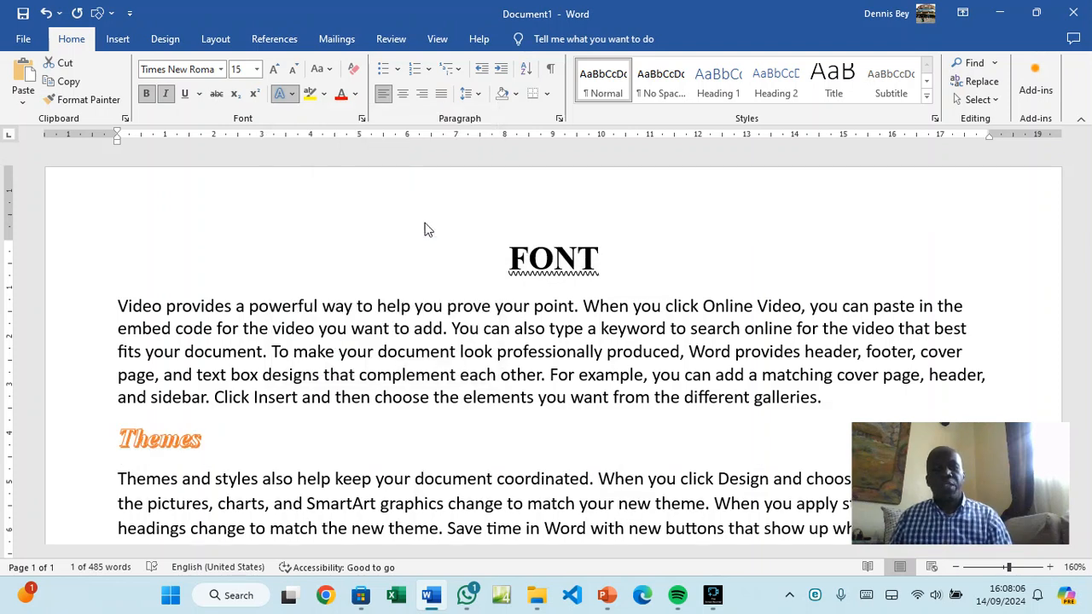
pyautogui.click(214, 448)
pyautogui.scroll(-5, 213, 447)
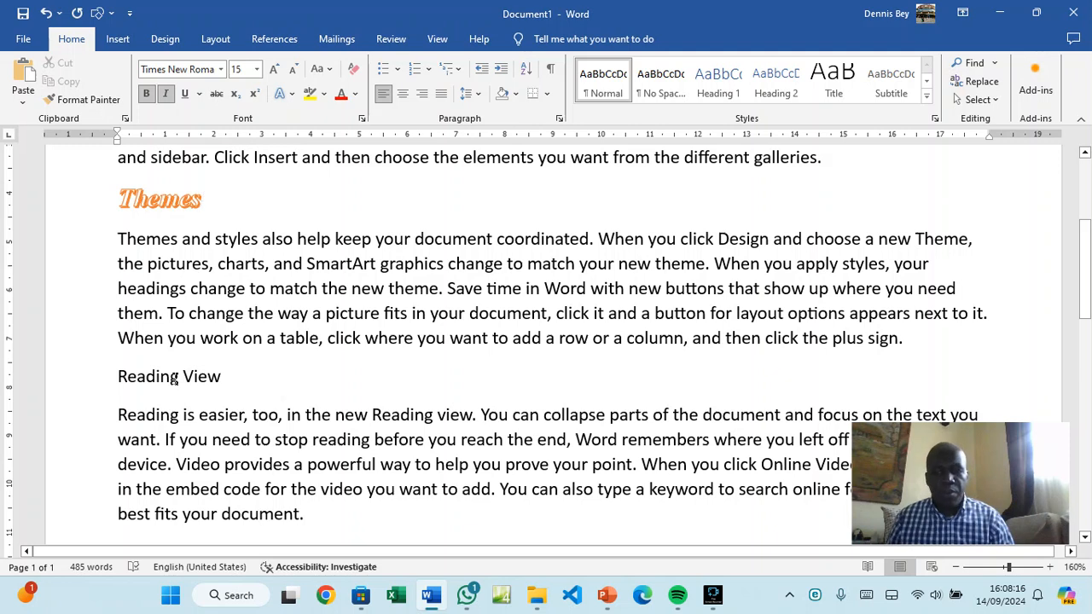
pyautogui.scroll(-4, 174, 381)
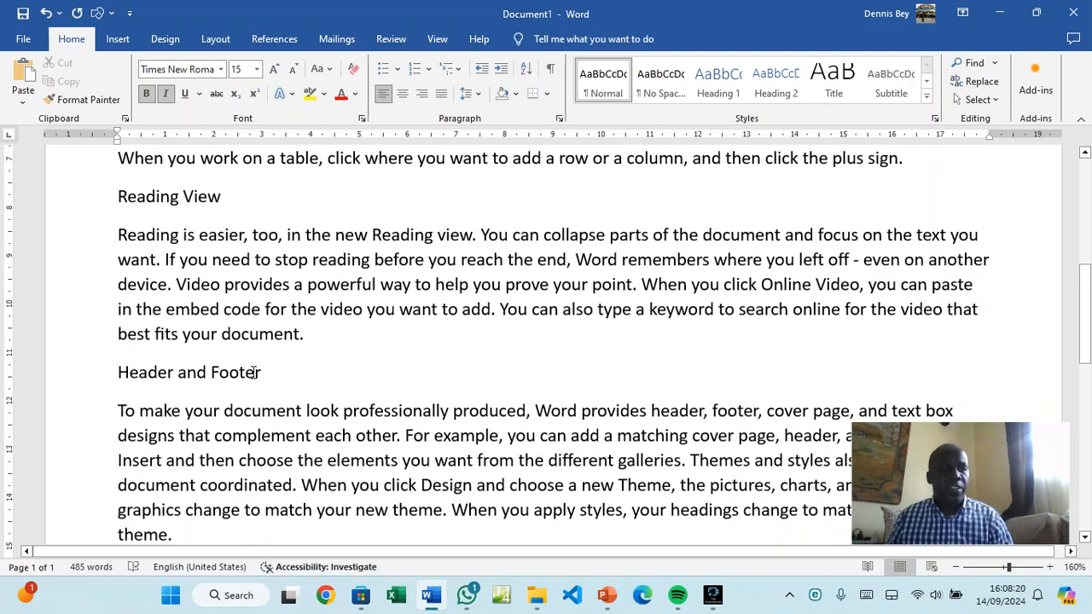
pyautogui.scroll(7, 254, 372)
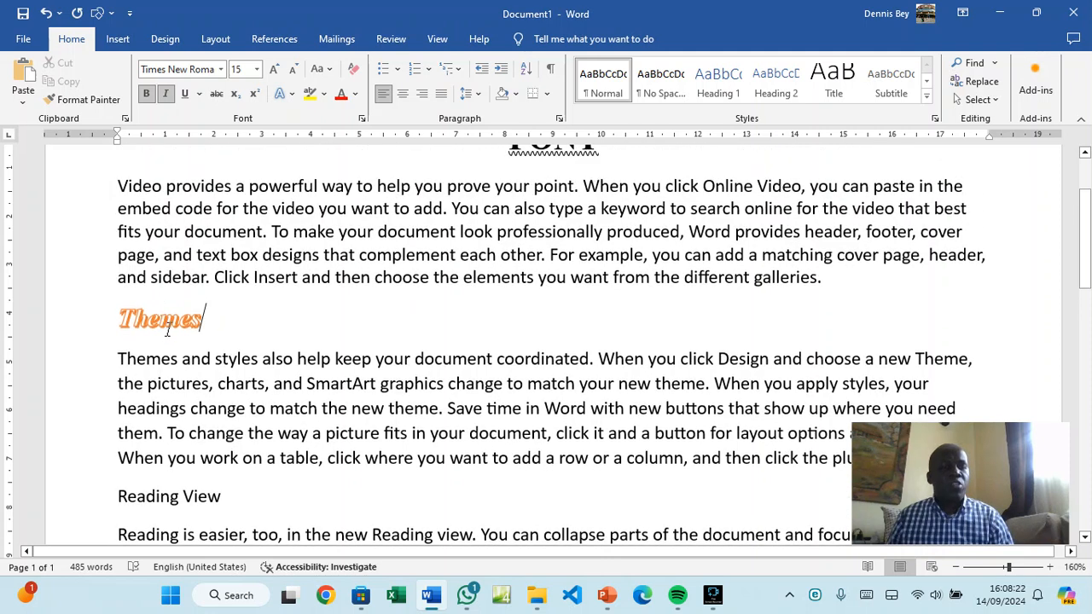
pyautogui.doubleClick(160, 324)
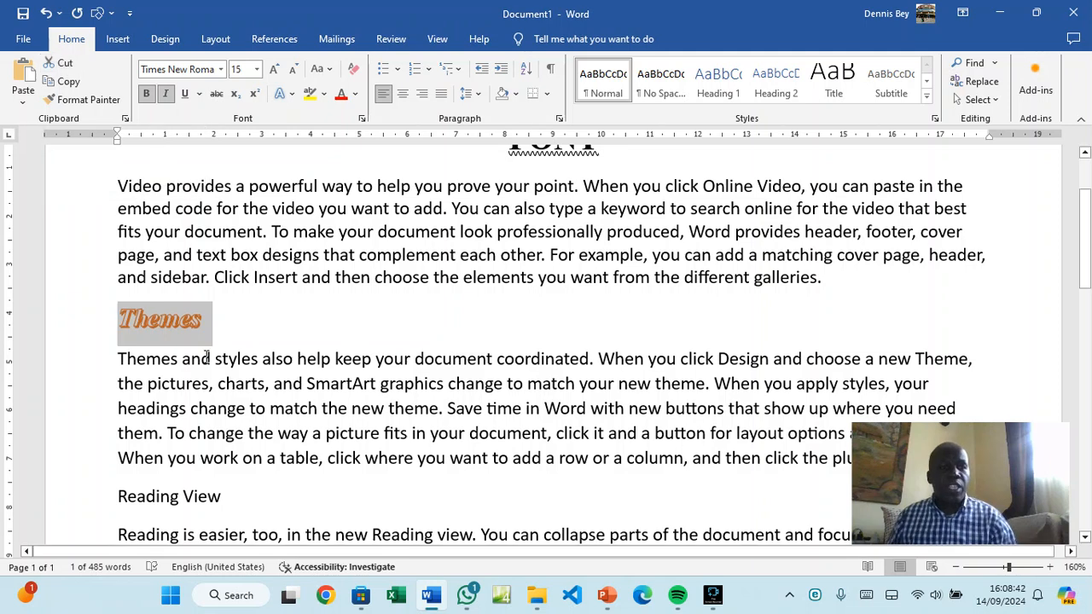
# Format-paint the Themes style onto the Reading View and Header and Footer headings
pyautogui.click(82, 100)
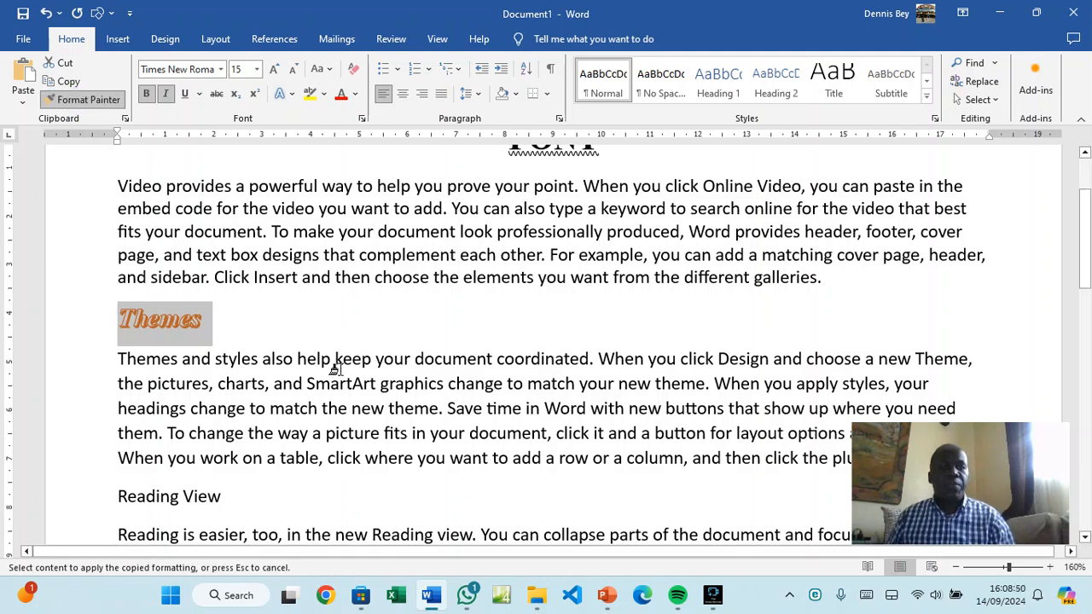
pyautogui.scroll(-2, 328, 365)
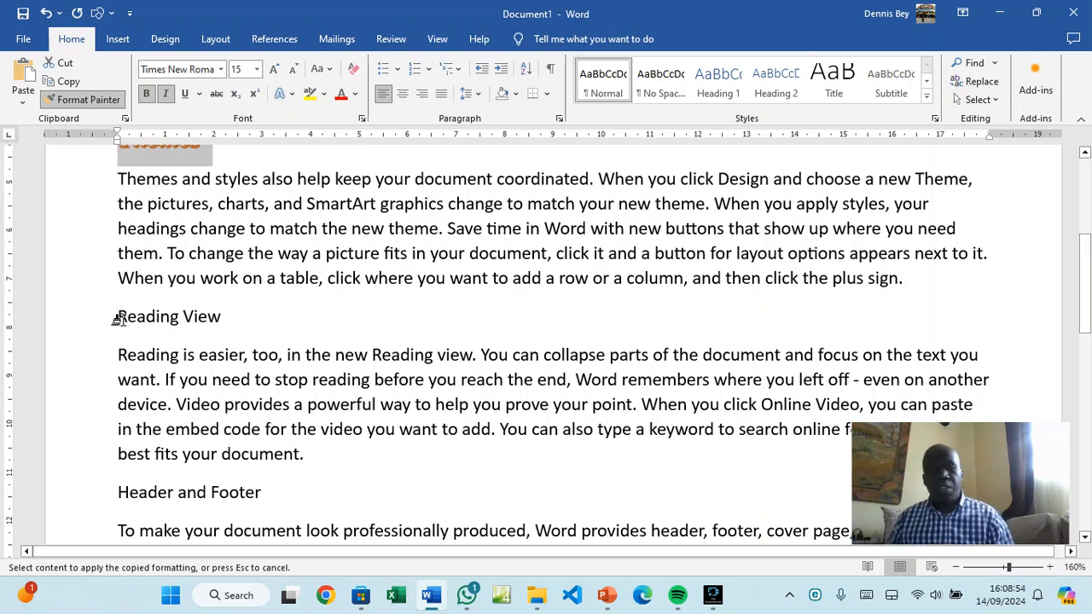
pyautogui.moveTo(113, 317); pyautogui.dragTo(220, 329)
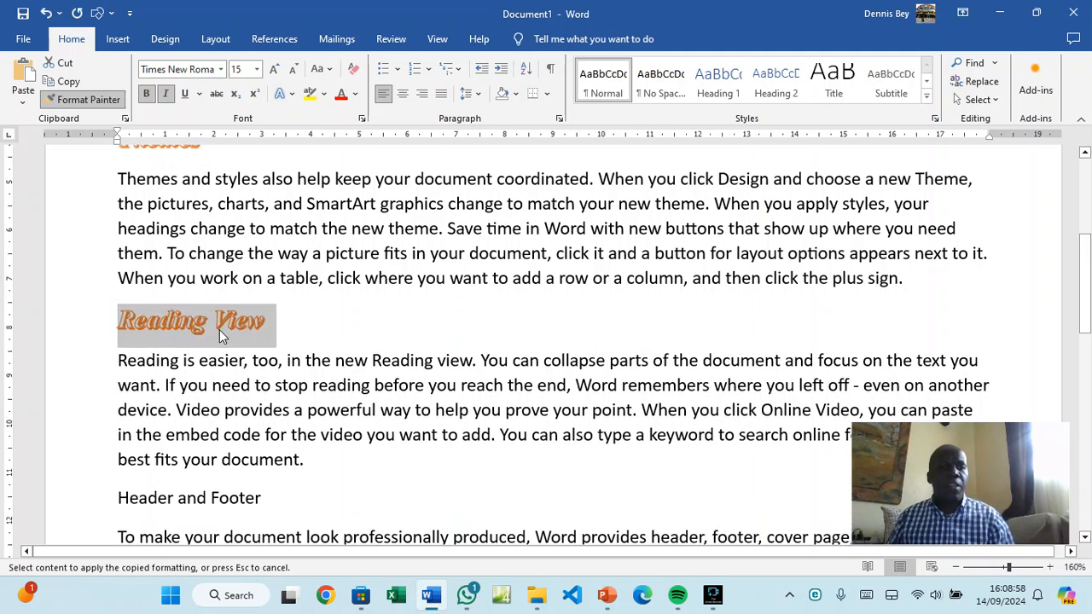
pyautogui.scroll(-1, 210, 324)
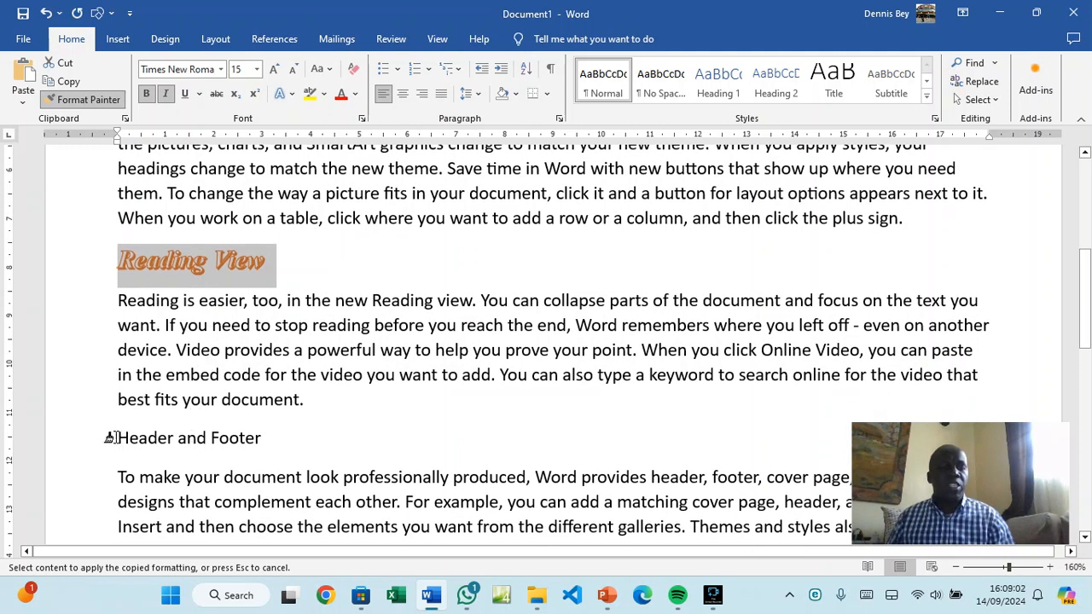
pyautogui.moveTo(113, 437); pyautogui.dragTo(256, 439)
pyautogui.scroll(3, 256, 439)
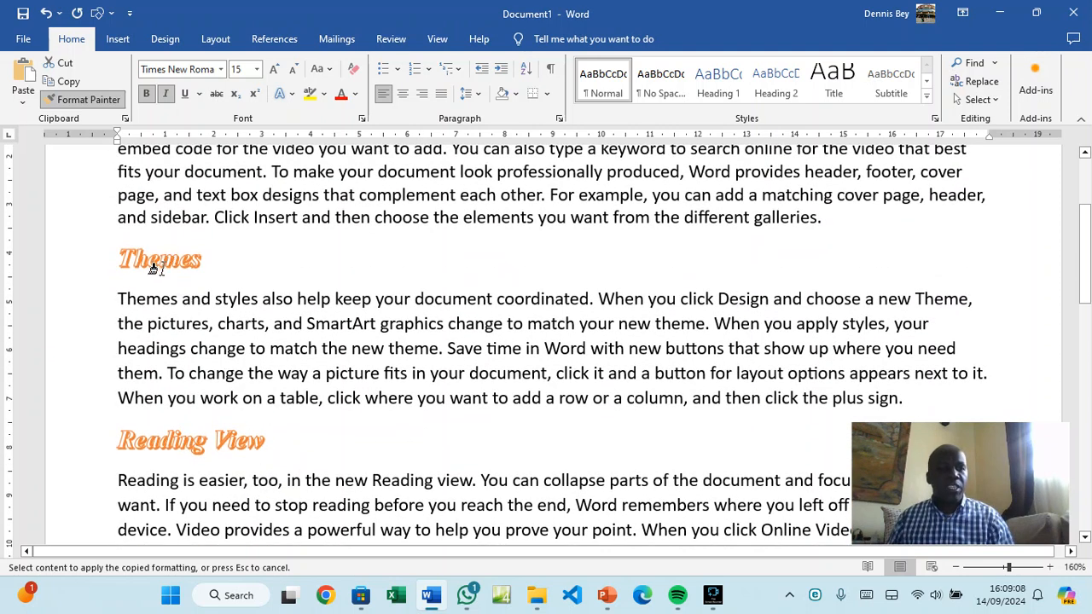
pyautogui.scroll(-1, 162, 440)
pyautogui.scroll(-3, 165, 438)
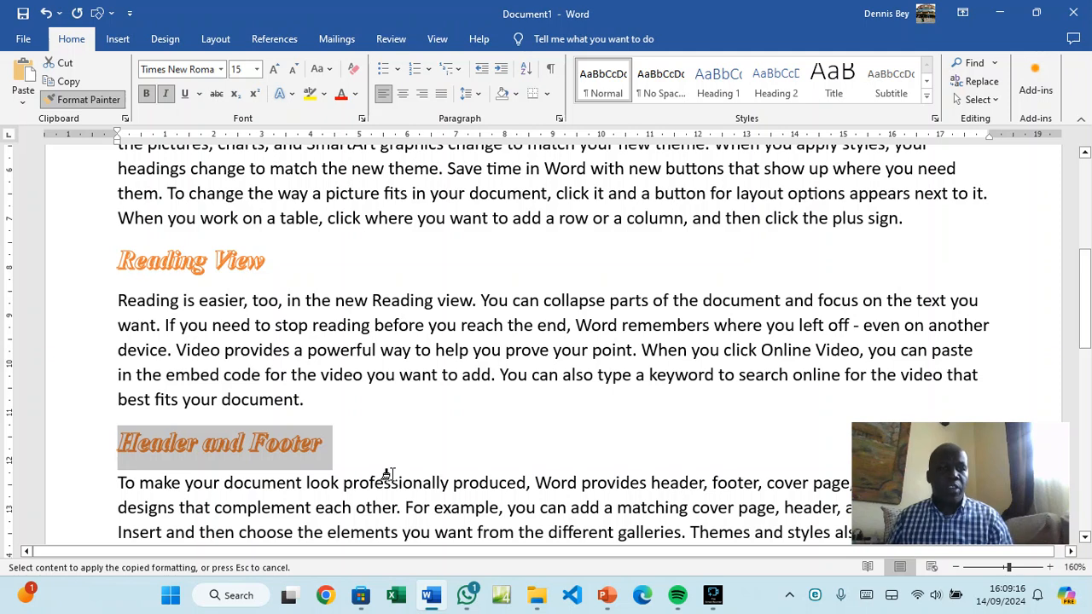
pyautogui.click(92, 101)
pyautogui.scroll(4, 170, 325)
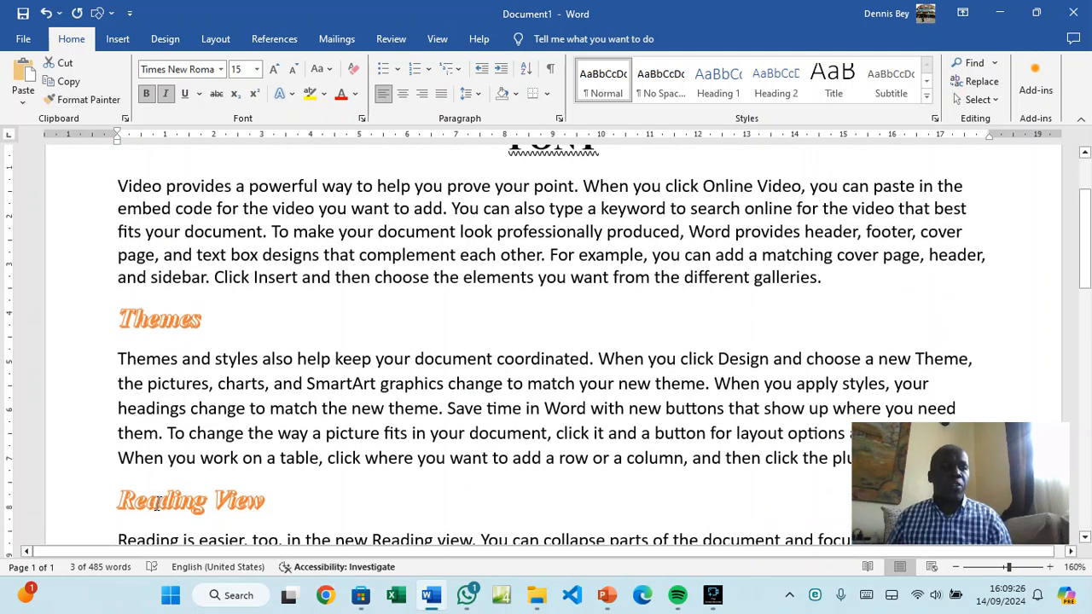
pyautogui.scroll(-3, 157, 466)
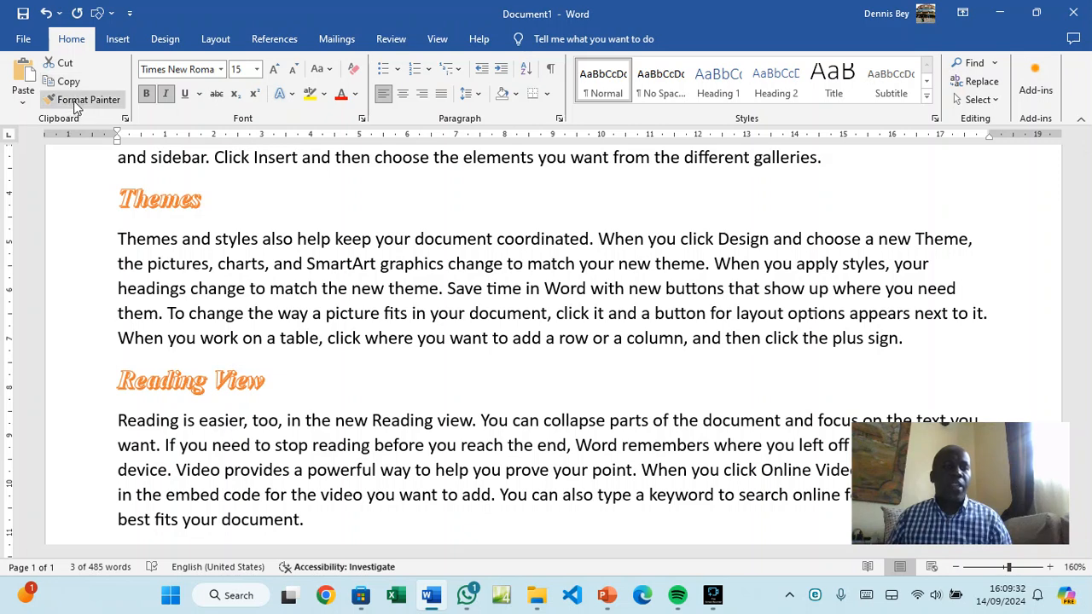
pyautogui.scroll(7, 441, 486)
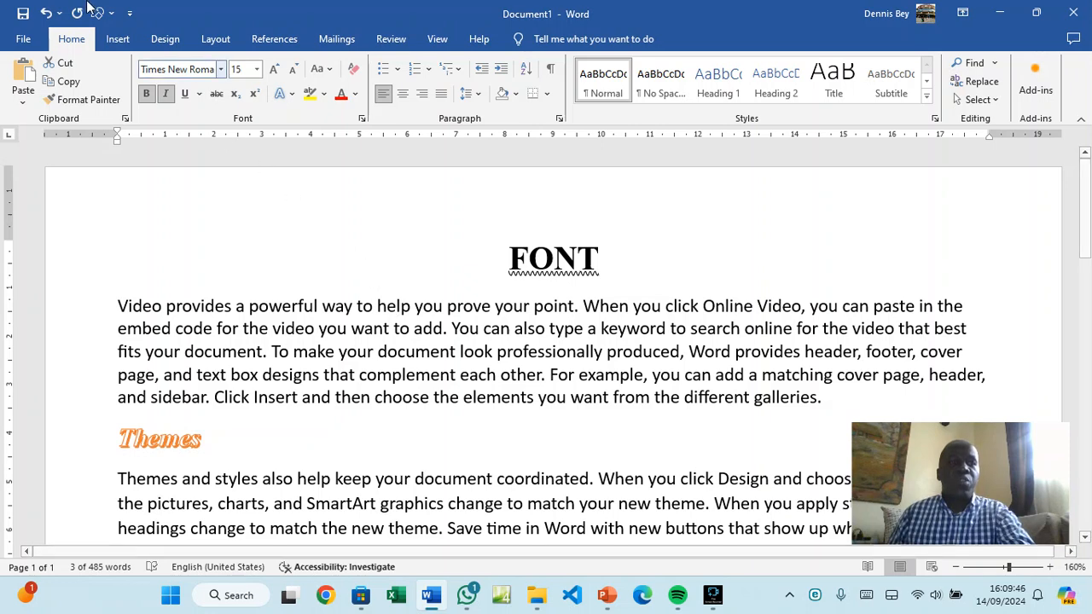
# Insert a Blank (Three Columns) header and enter the author's name on the left
pyautogui.click(120, 45)
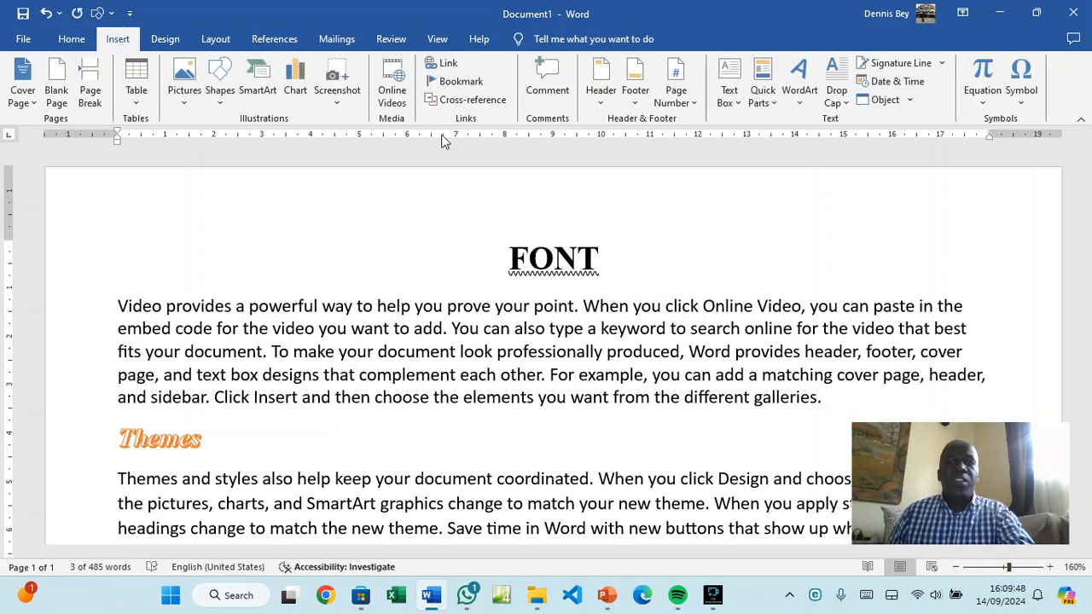
pyautogui.click(606, 100)
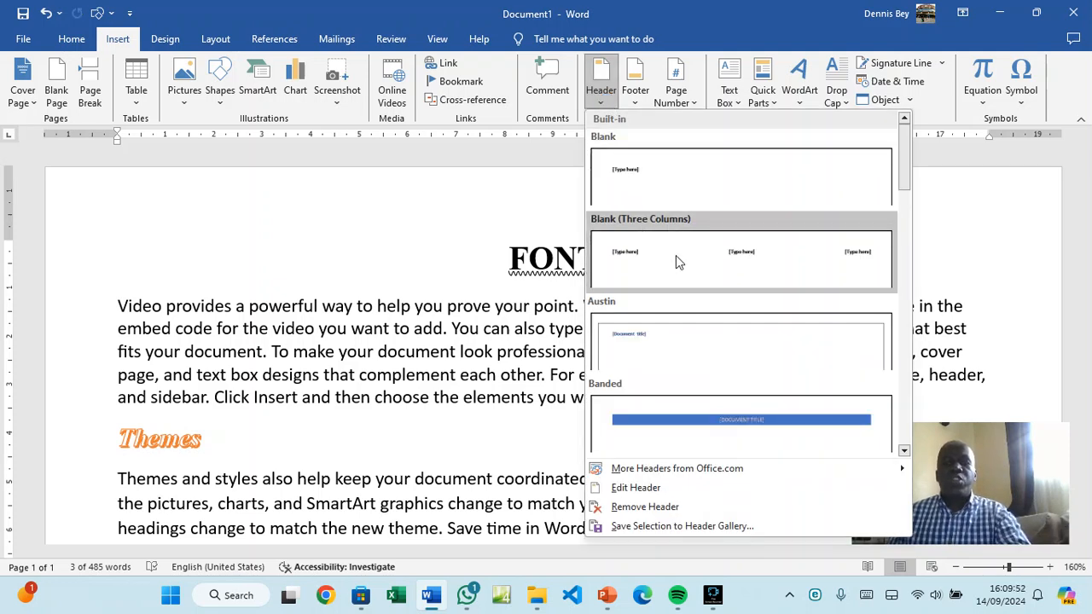
pyautogui.click(676, 255)
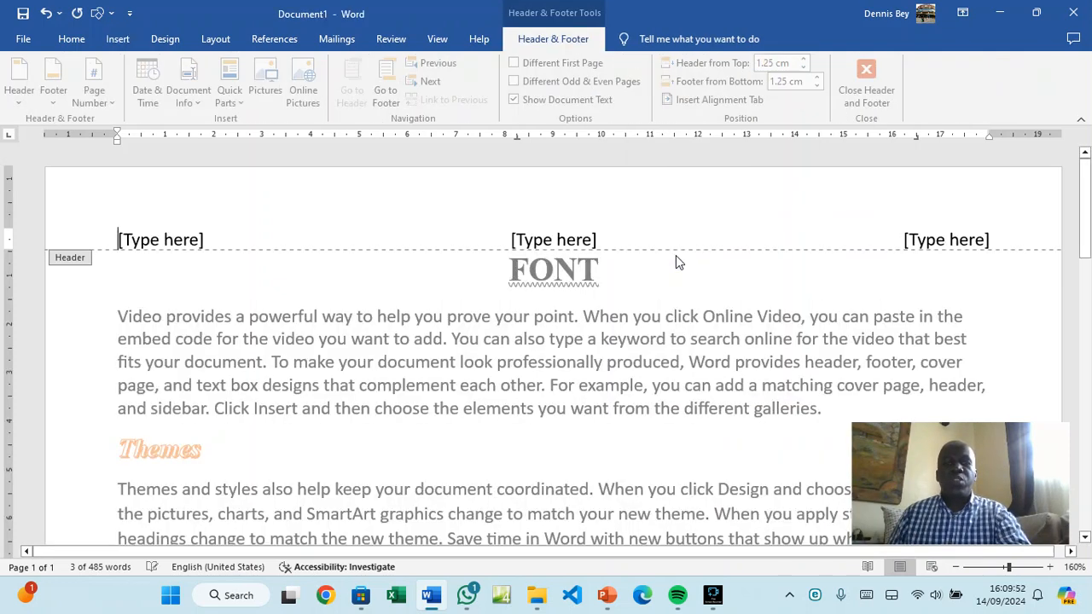
pyautogui.click(176, 240)
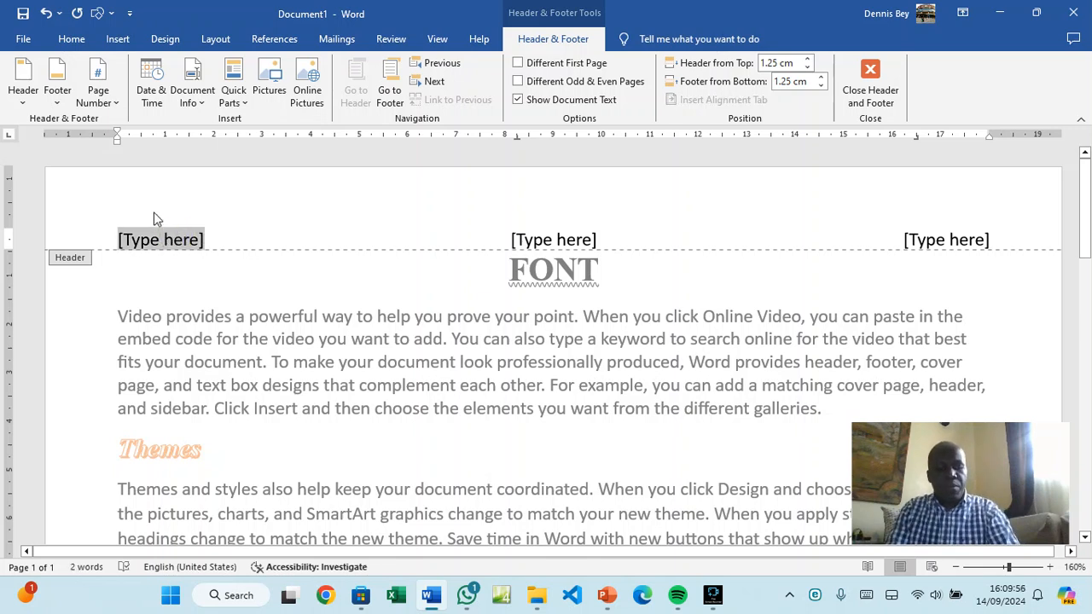
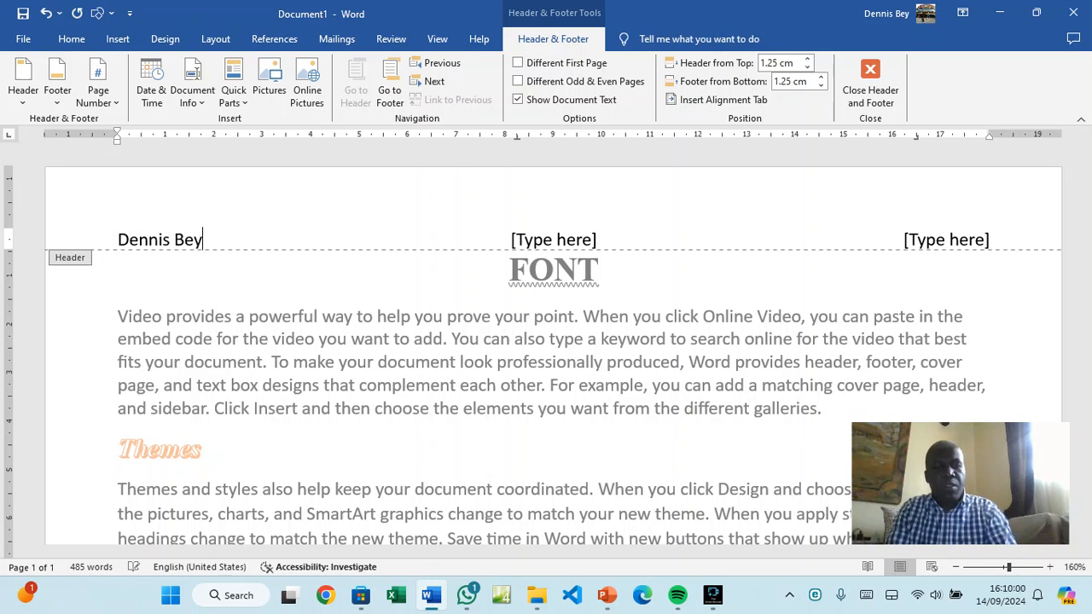
# Put the date Saturday, September 14, 2024 in the centre and clear the right placeholder
pyautogui.click(546, 239)
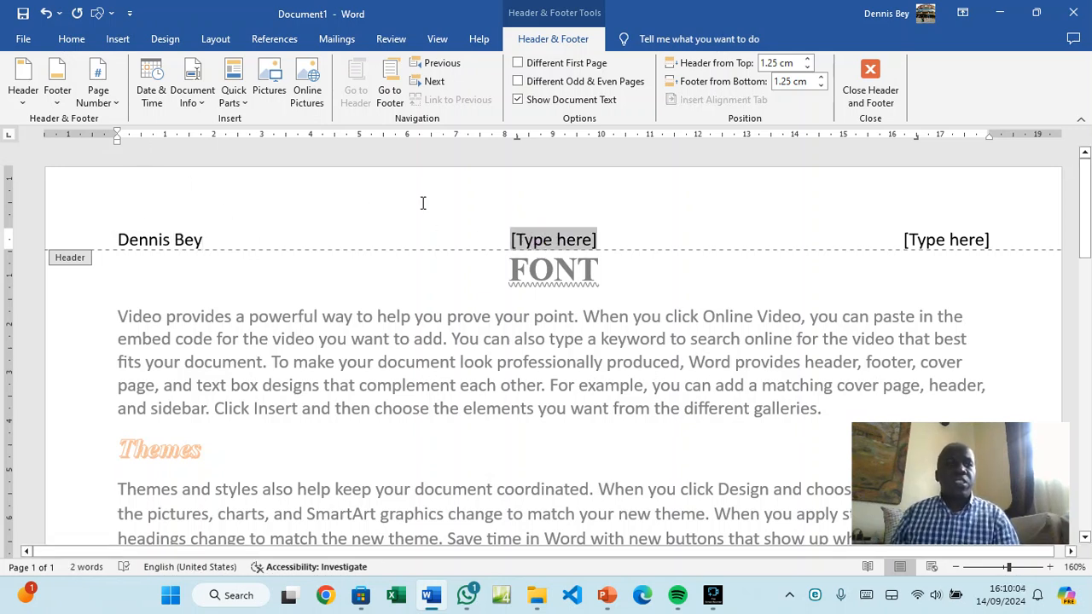
pyautogui.click(148, 96)
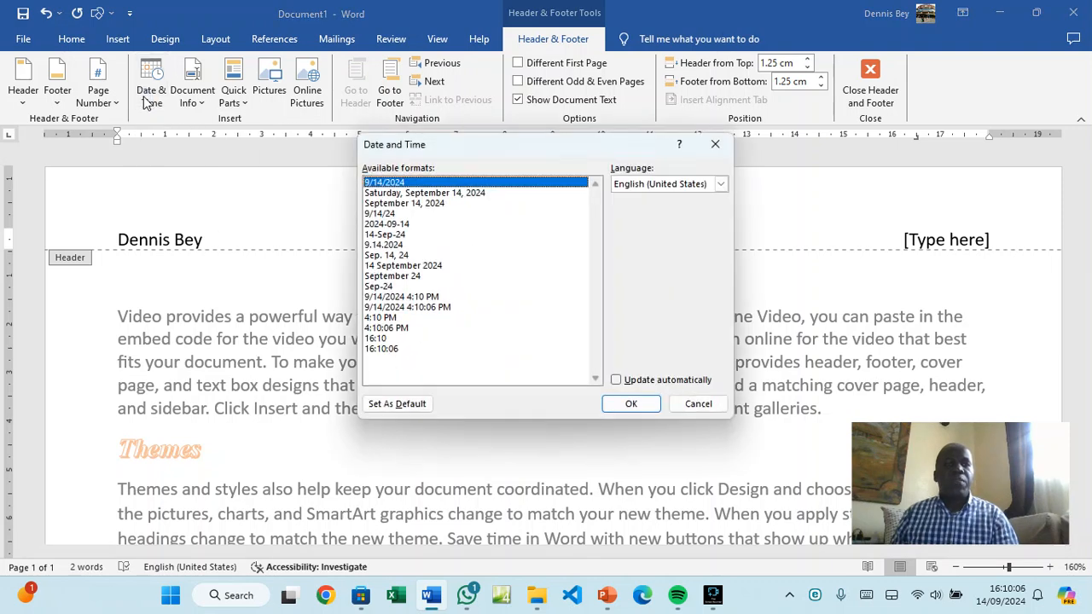
pyautogui.click(409, 193)
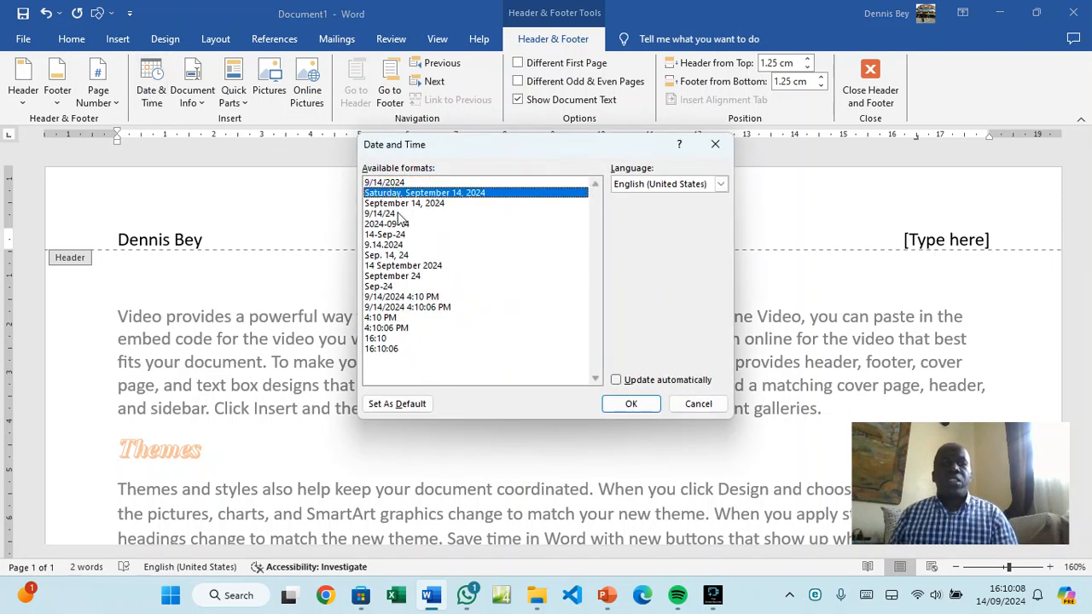
pyautogui.click(631, 403)
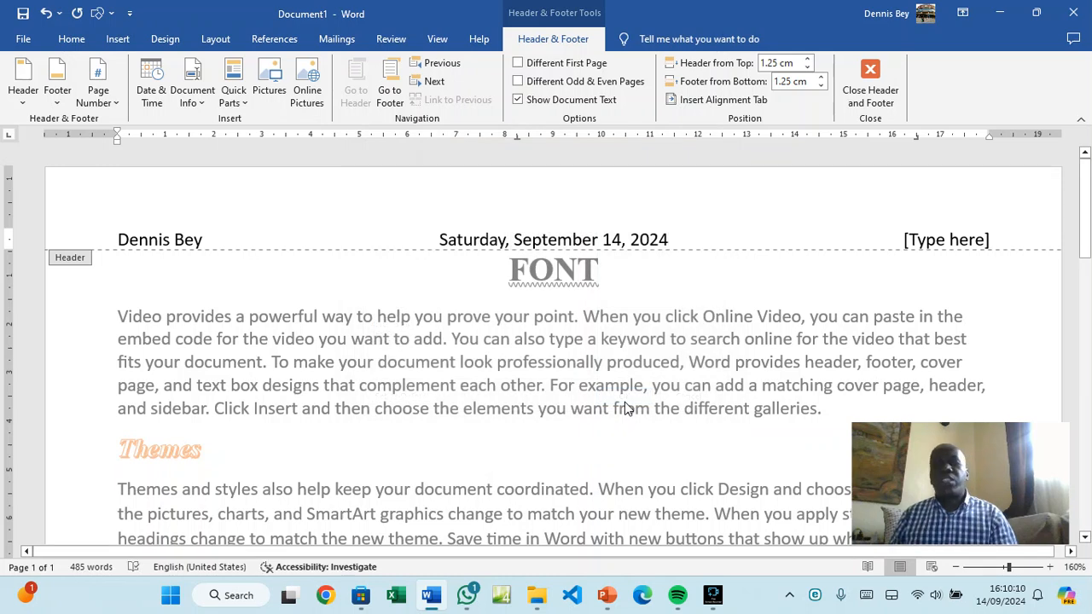
pyautogui.click(933, 241)
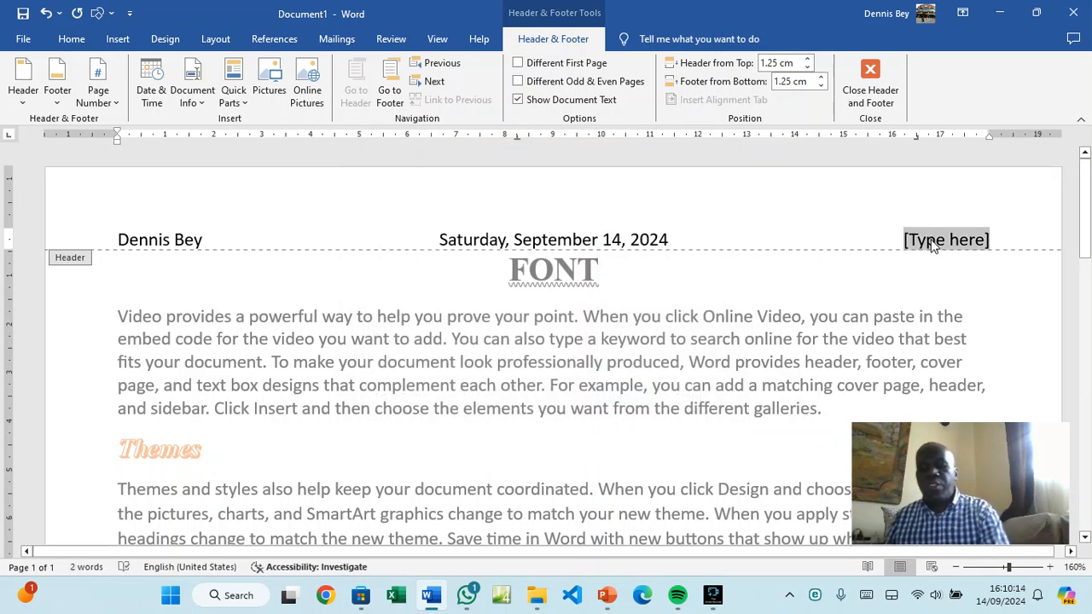
pyautogui.press('BackSpace')
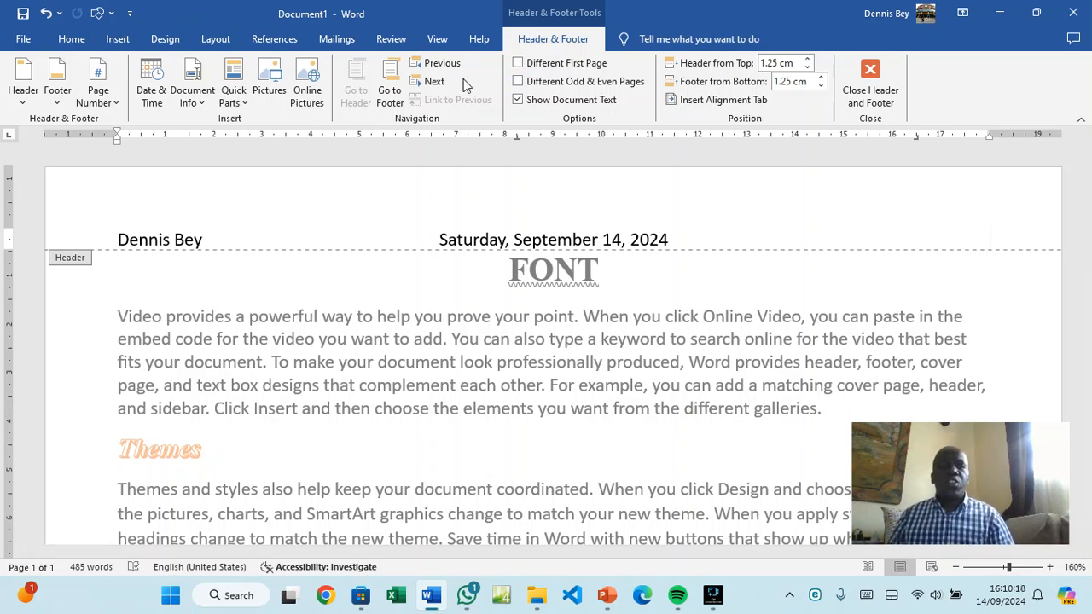
# Insert a Plain Number page number at the current position in the footer
pyautogui.click(391, 92)
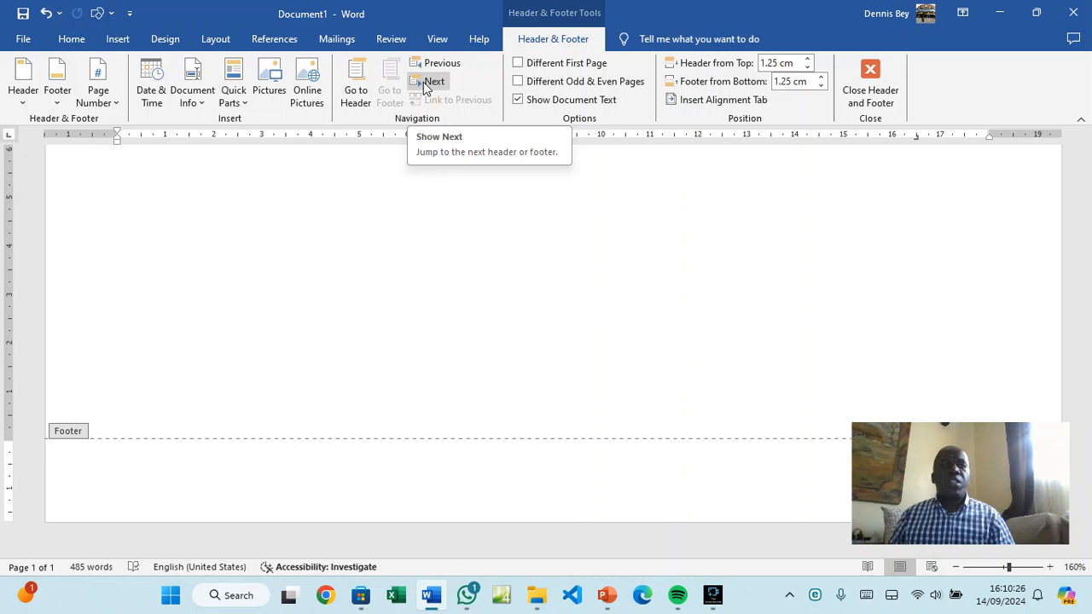
pyautogui.click(113, 109)
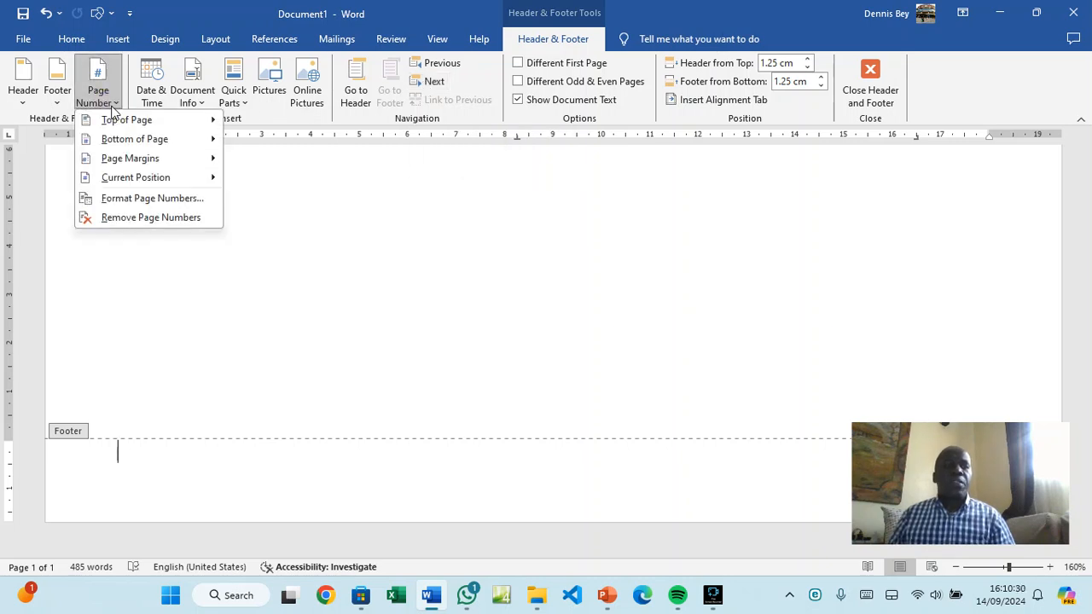
pyautogui.moveTo(126, 179)
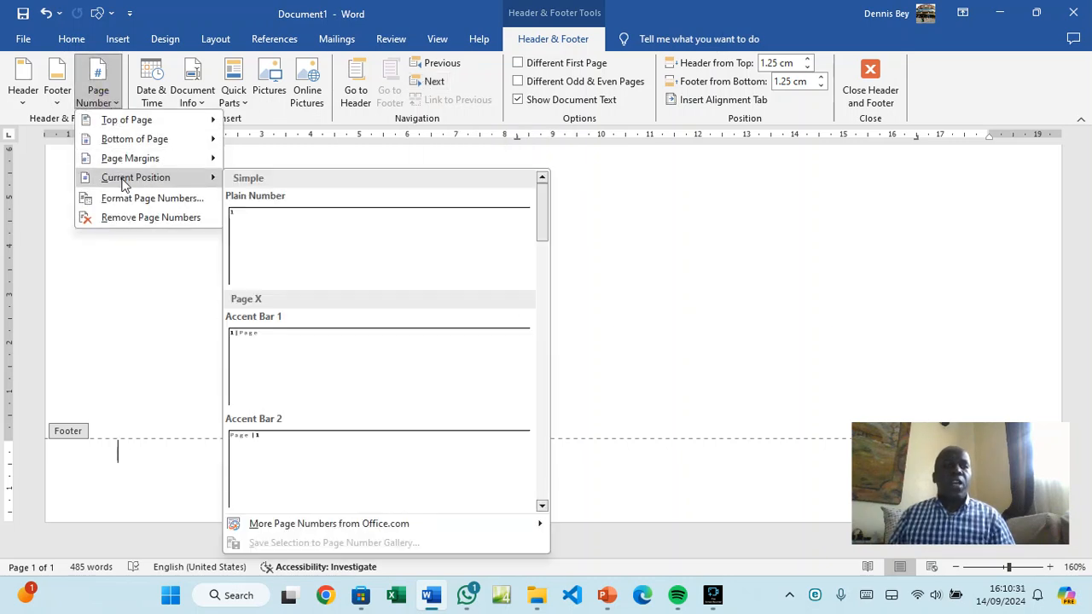
pyautogui.click(264, 236)
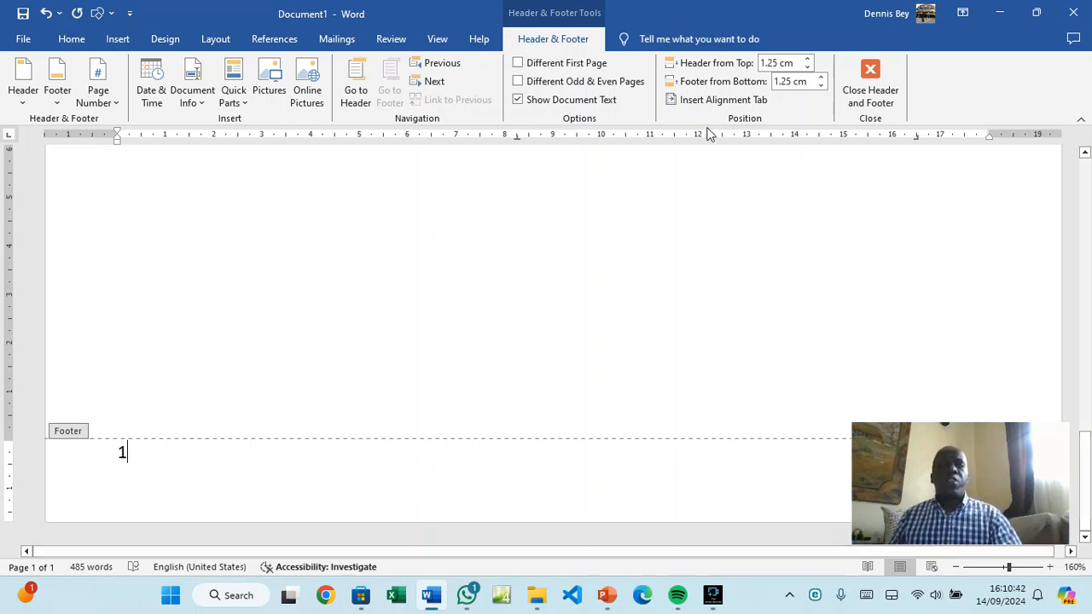
# Close the header and footer and return to the document body
pyautogui.click(870, 94)
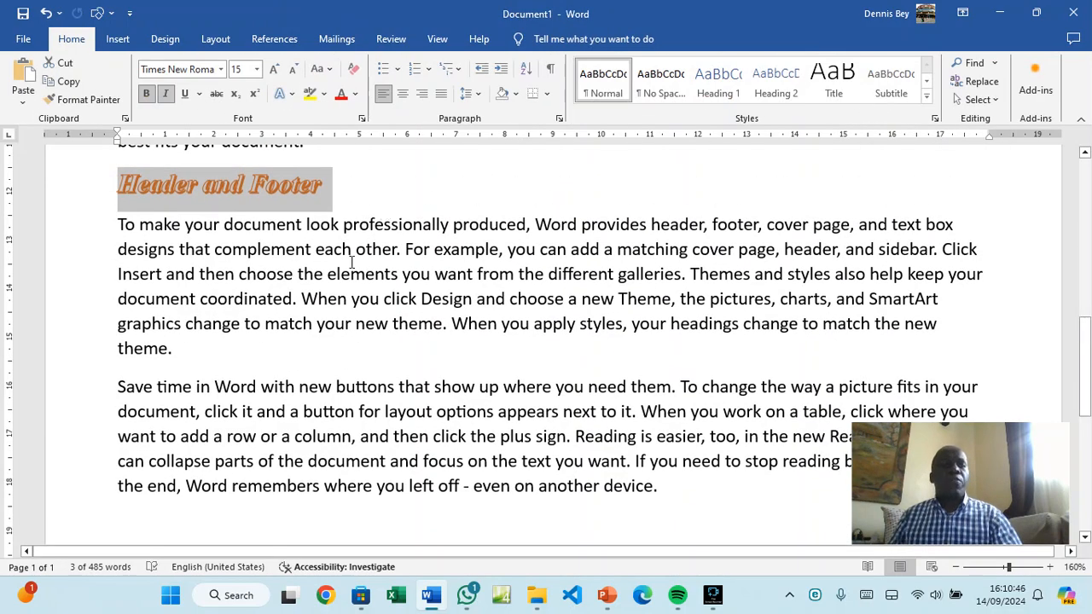
pyautogui.scroll(2, 346, 371)
pyautogui.scroll(5, 346, 371)
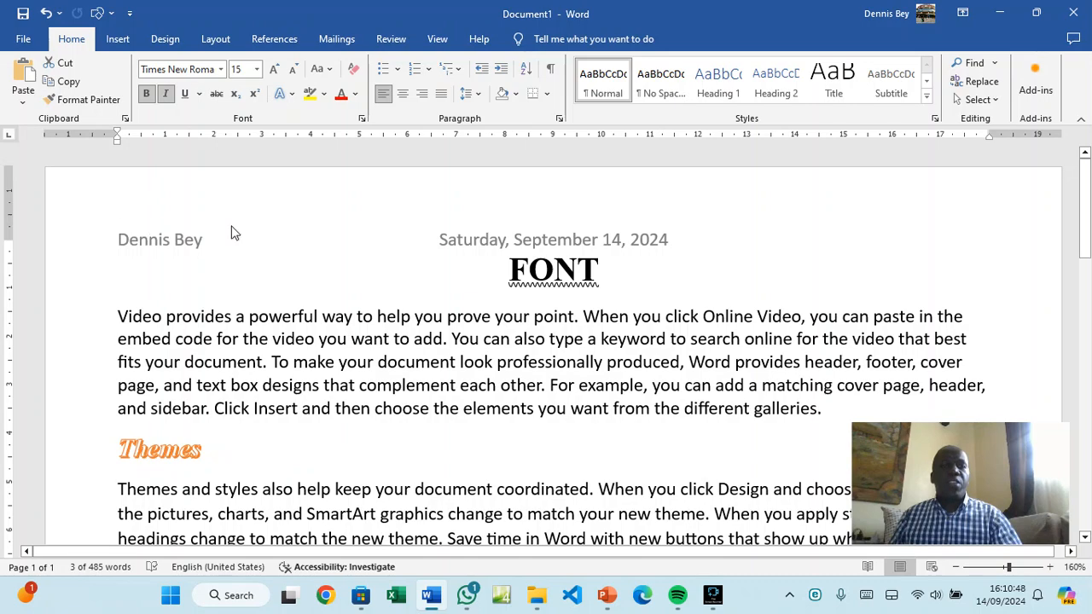
pyautogui.scroll(-5, 583, 246)
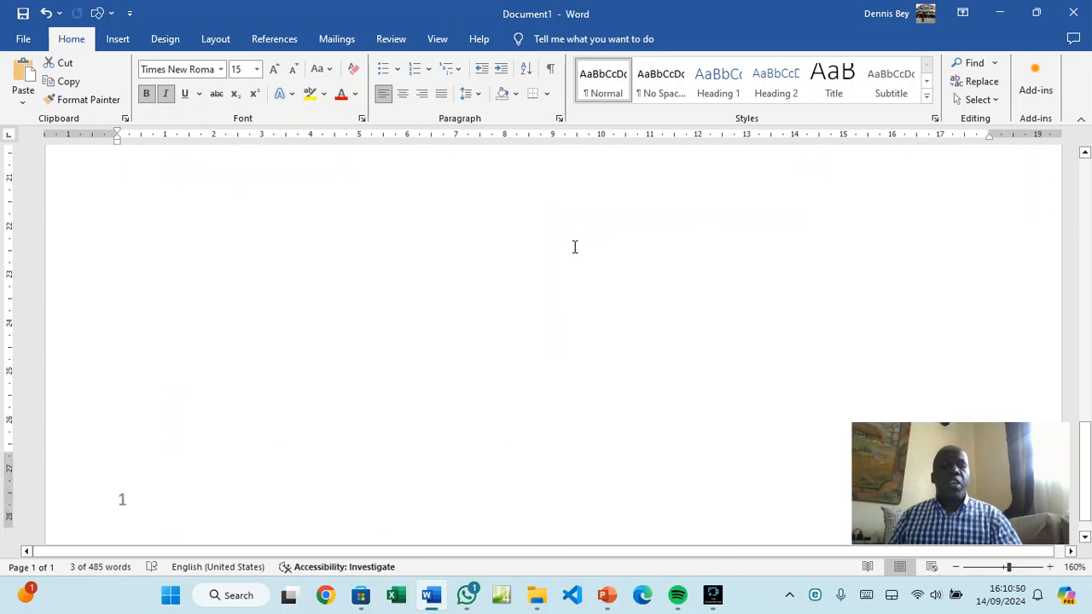
pyautogui.scroll(2, 492, 323)
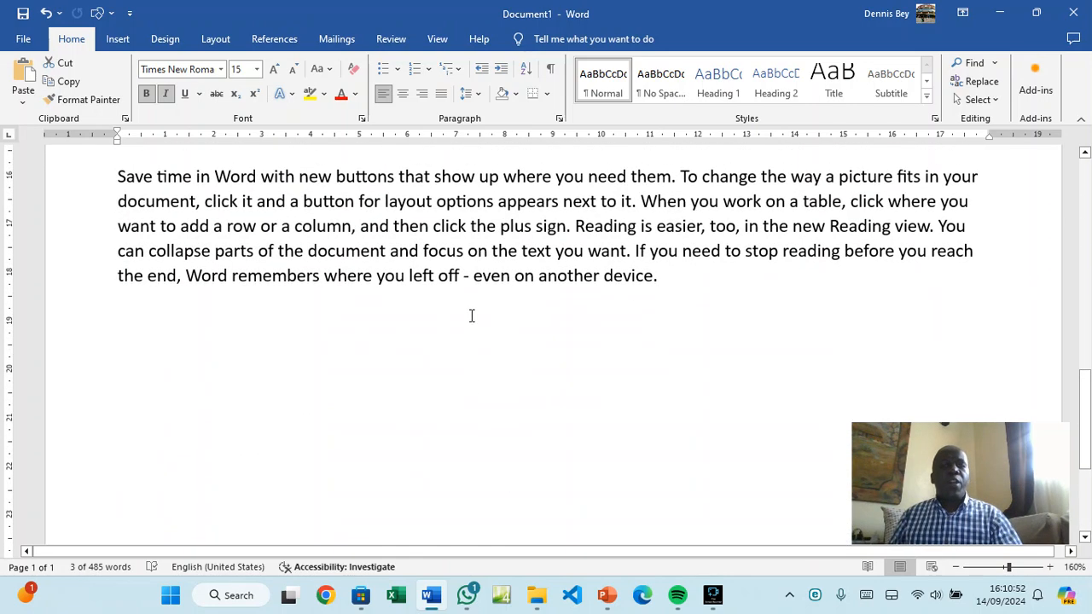
# Insert a page break after the last paragraph to create page 2
pyautogui.click(677, 286)
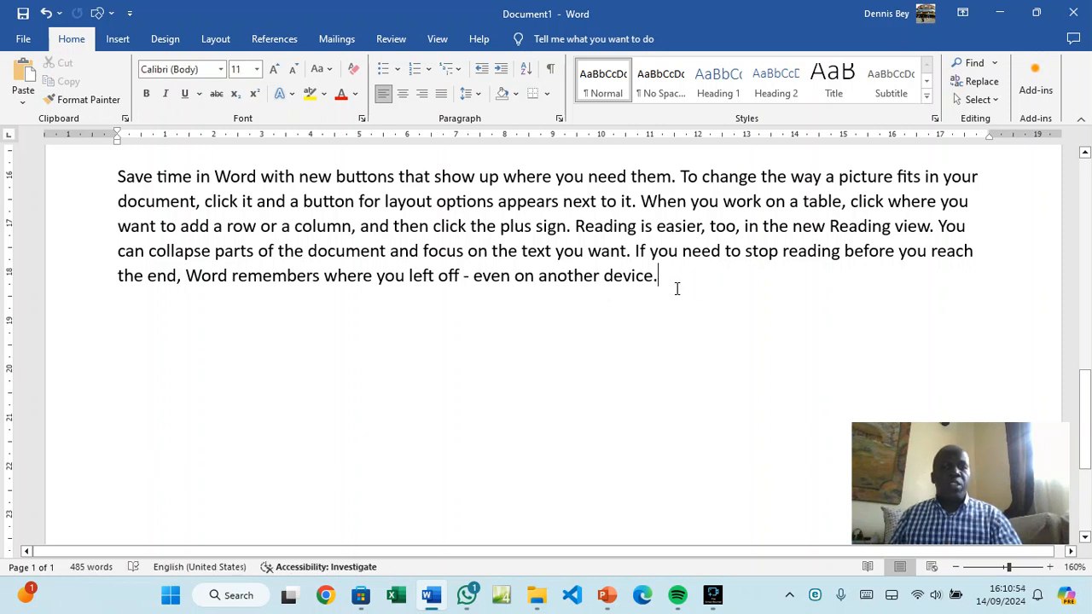
pyautogui.press('Return')
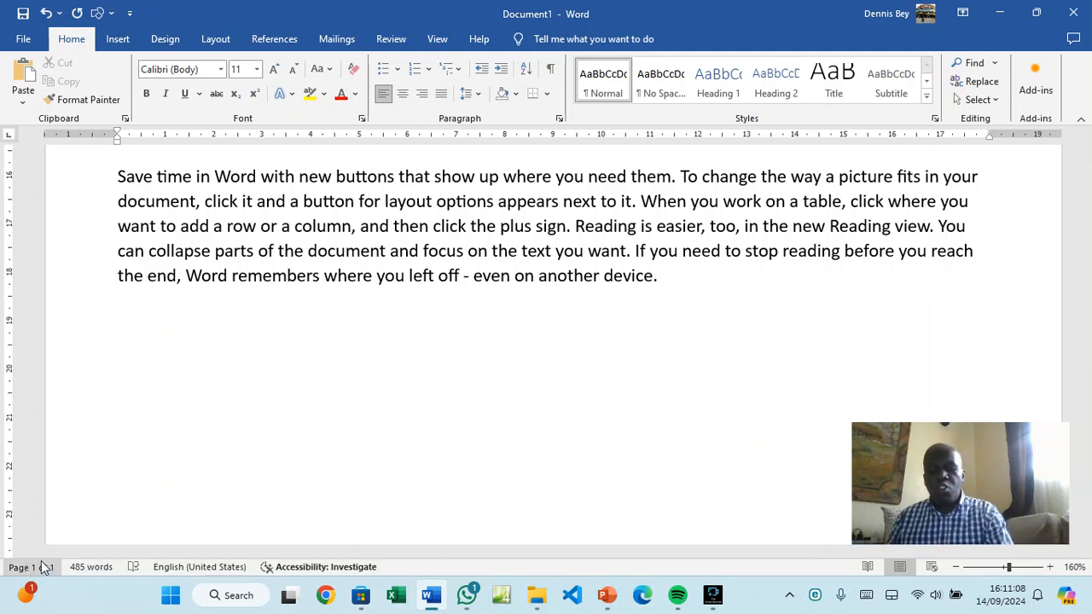
pyautogui.hotkey('ctrl', 'Return')
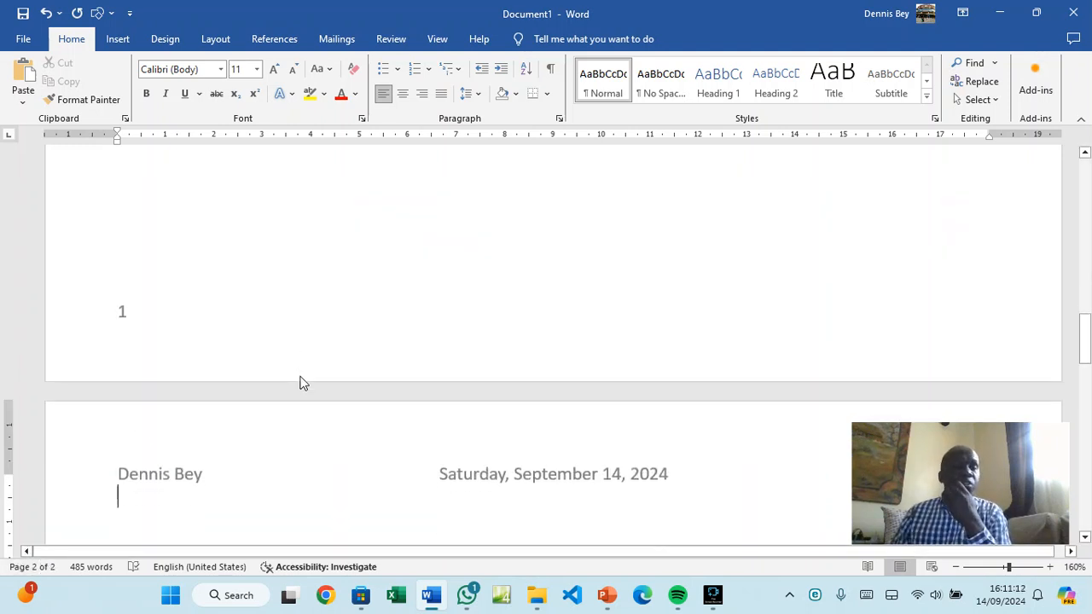
pyautogui.press('BackSpace')
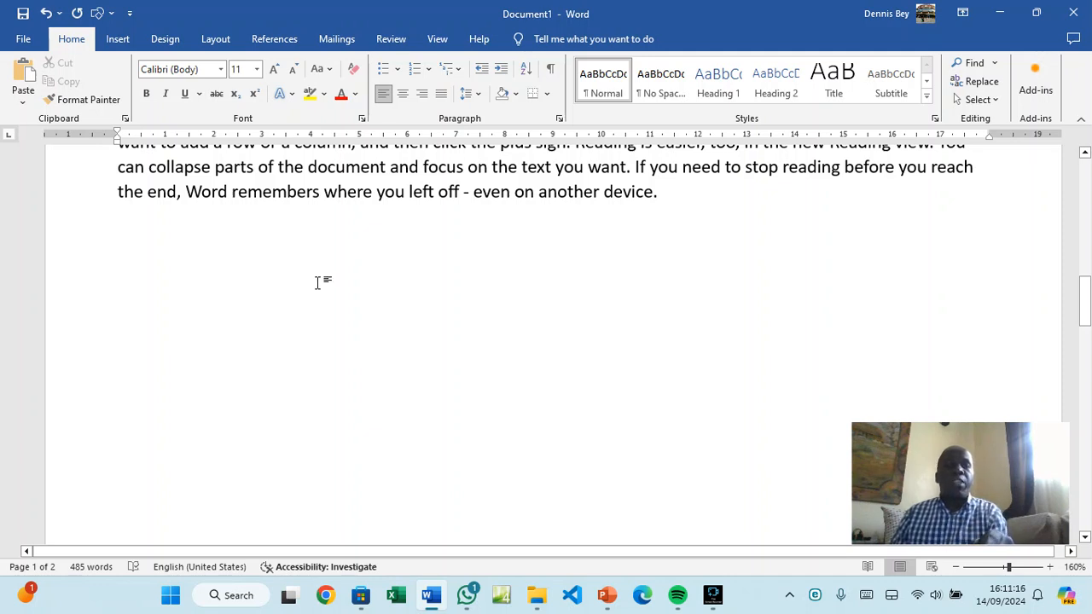
pyautogui.scroll(-10, 349, 404)
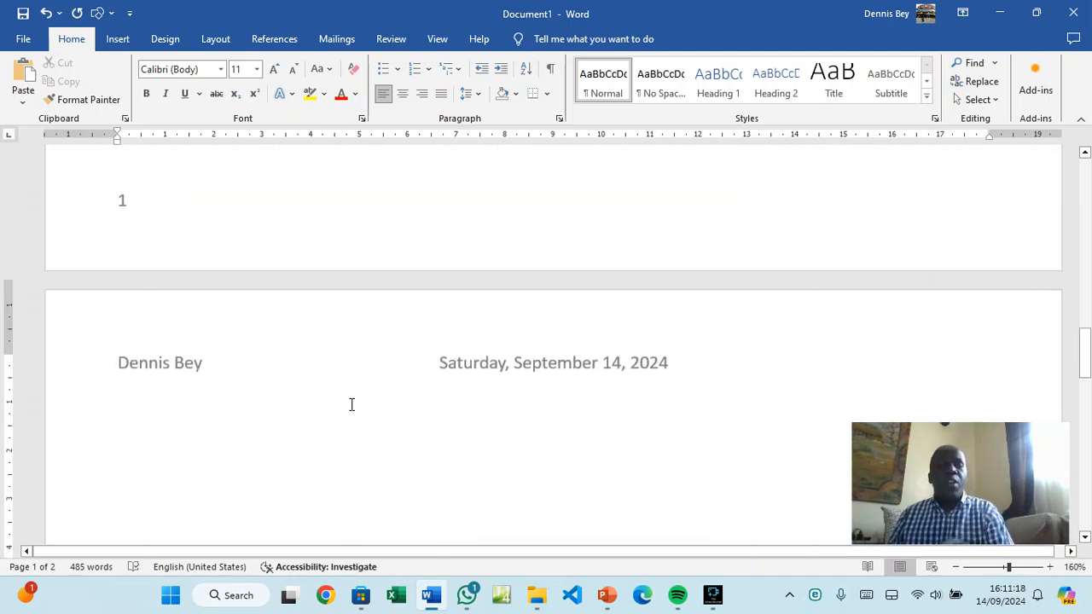
pyautogui.scroll(-10, 307, 372)
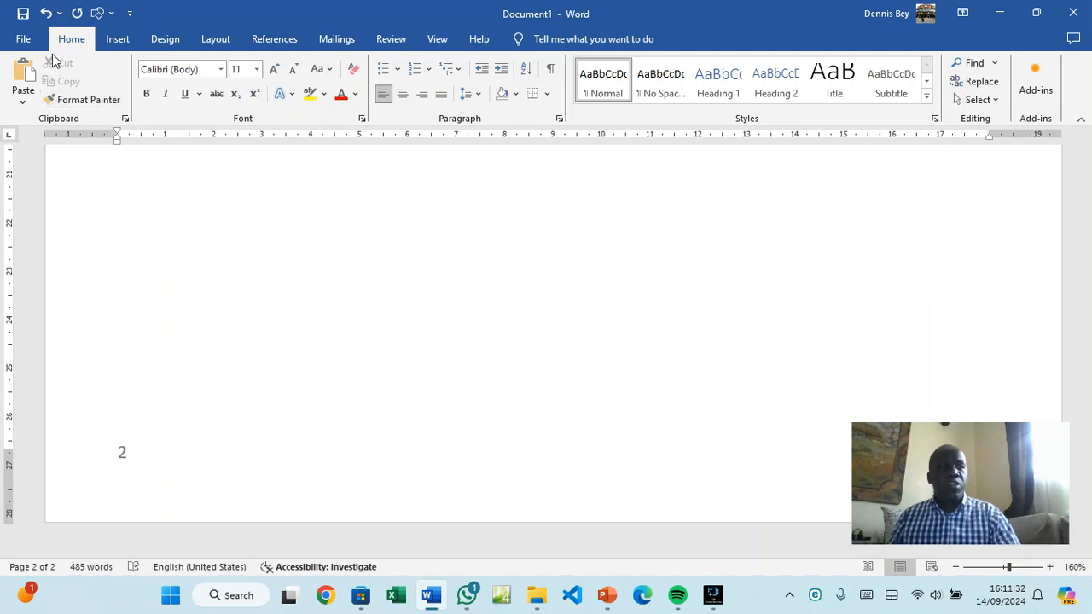
# Save the file as FONT.docx in This PC's Documents folder
pyautogui.click(24, 39)
pyautogui.click(38, 254)
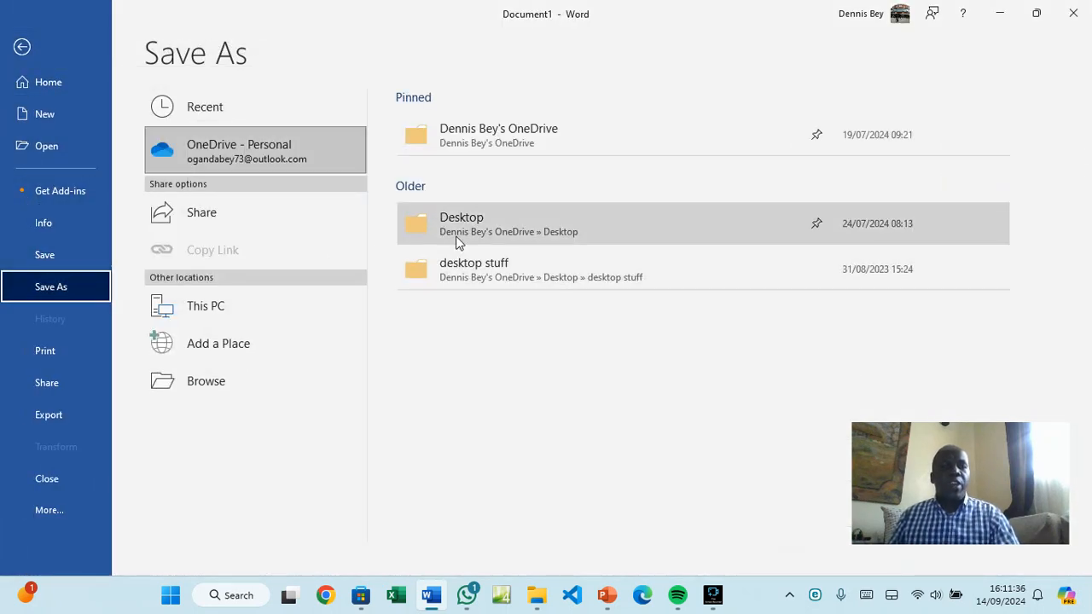
pyautogui.click(244, 309)
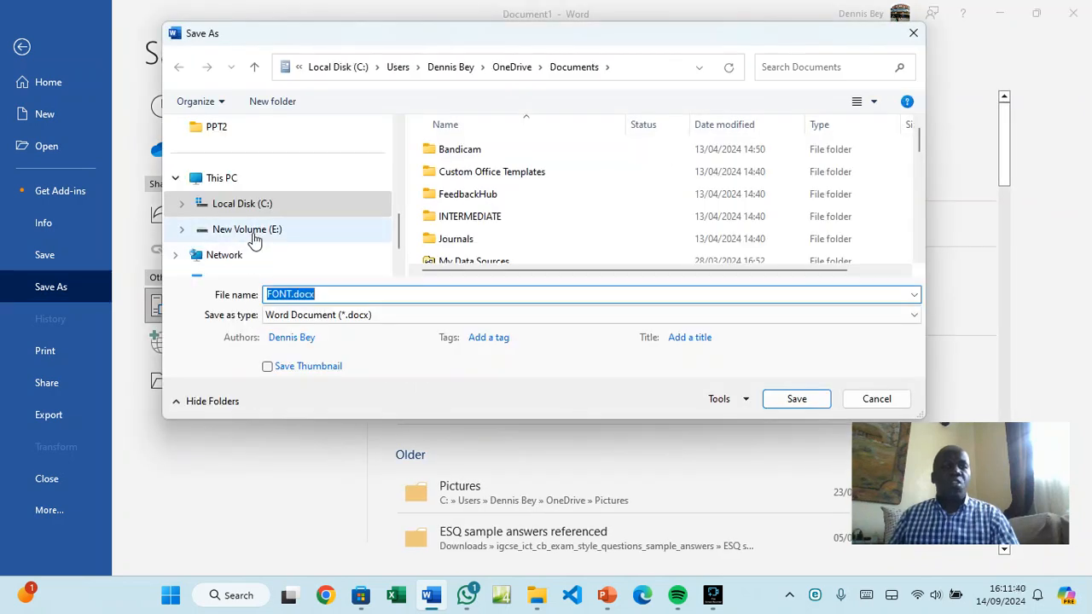
pyautogui.scroll(3, 252, 239)
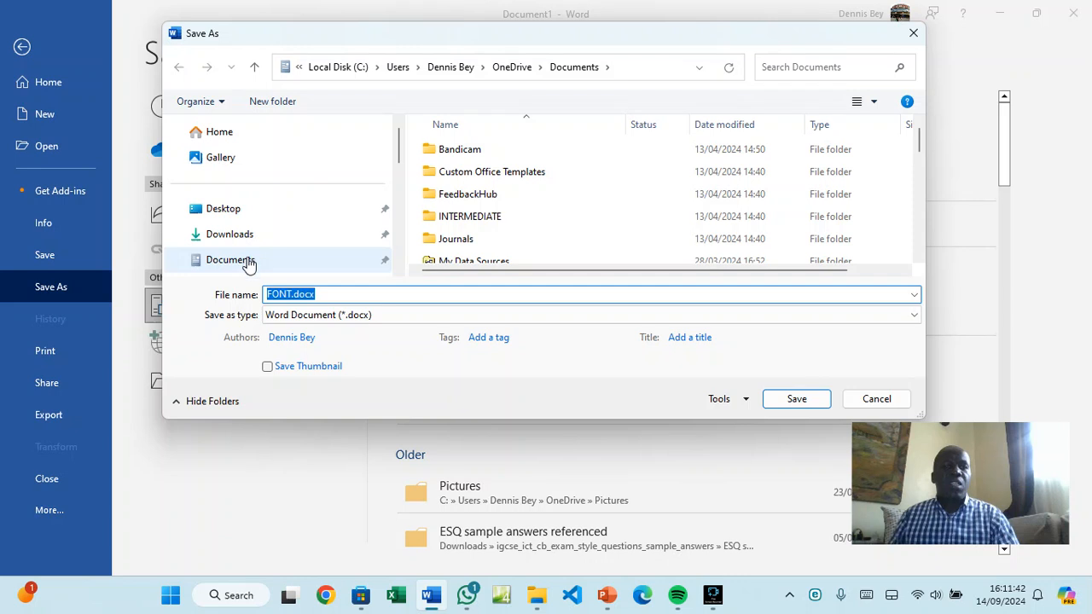
pyautogui.click(247, 261)
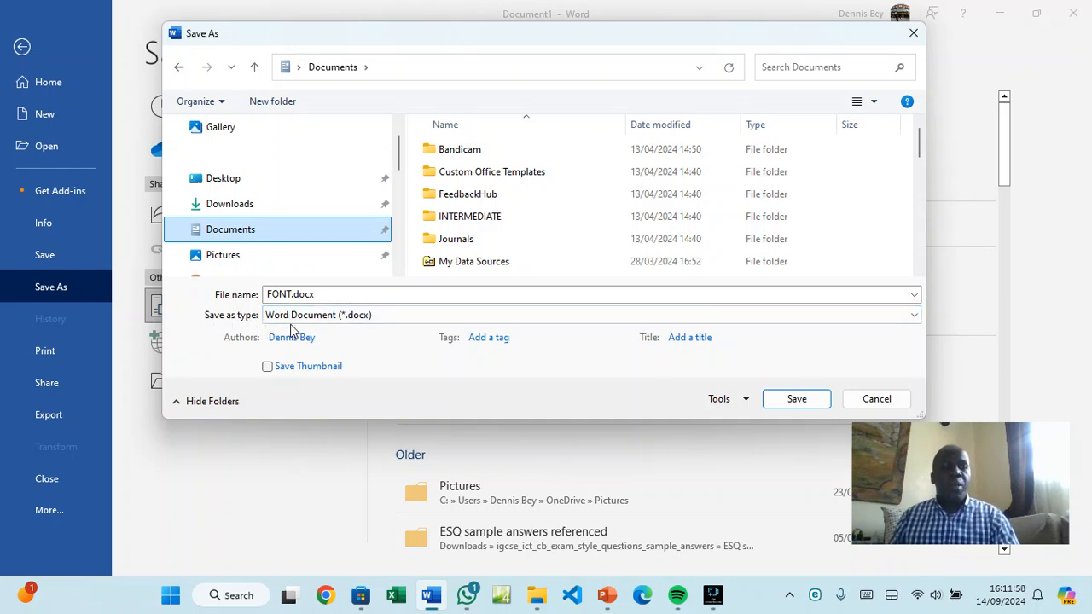
pyautogui.click(794, 400)
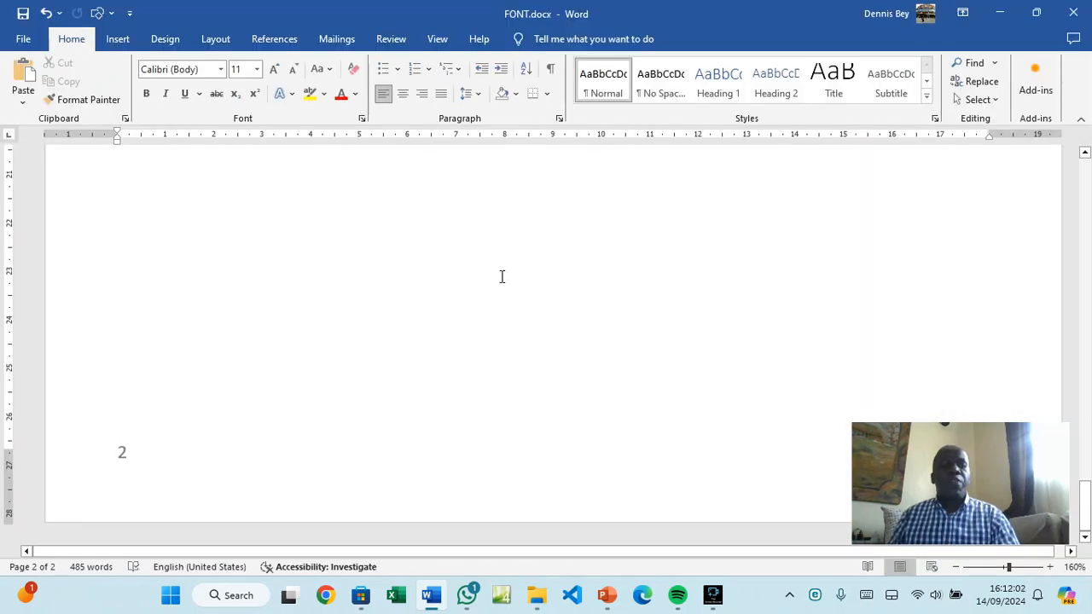
# Add the FONT.docx file name and full file path after the footer's page number
pyautogui.doubleClick(149, 447)
pyautogui.click(148, 447)
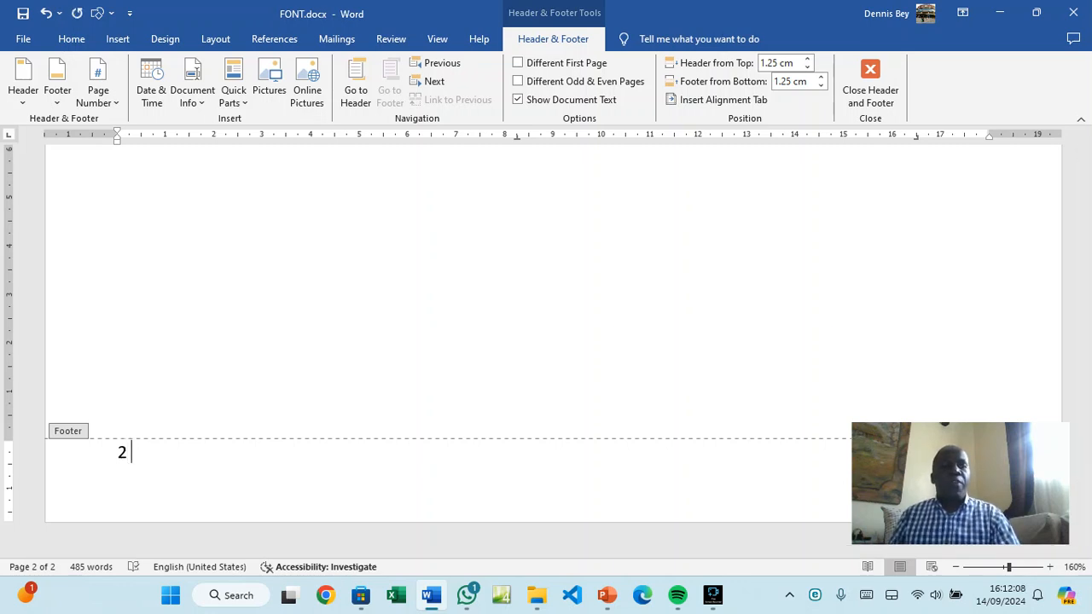
pyautogui.click(200, 101)
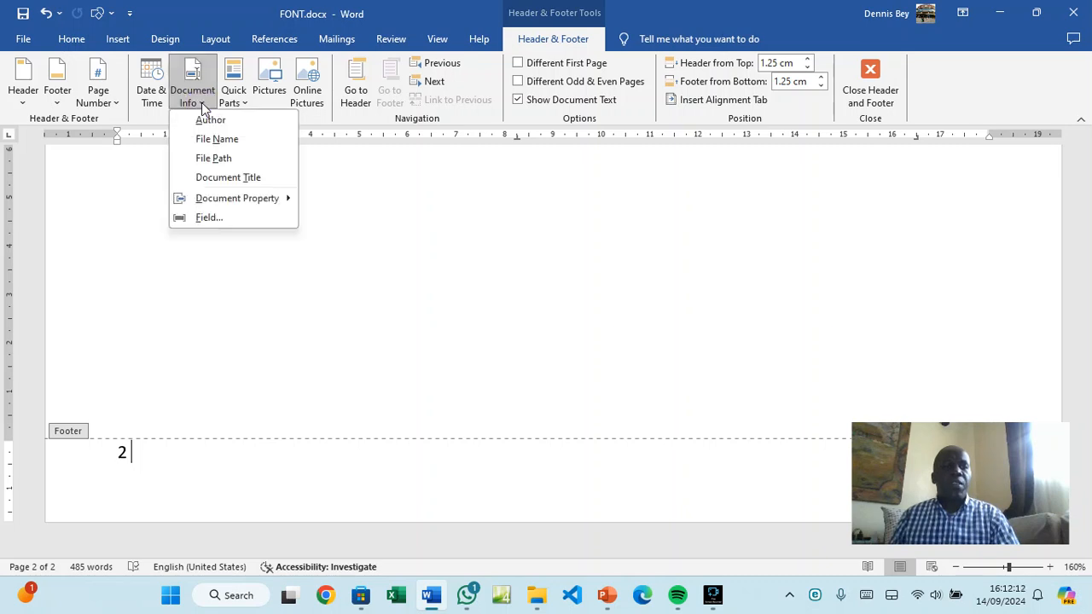
pyautogui.click(209, 140)
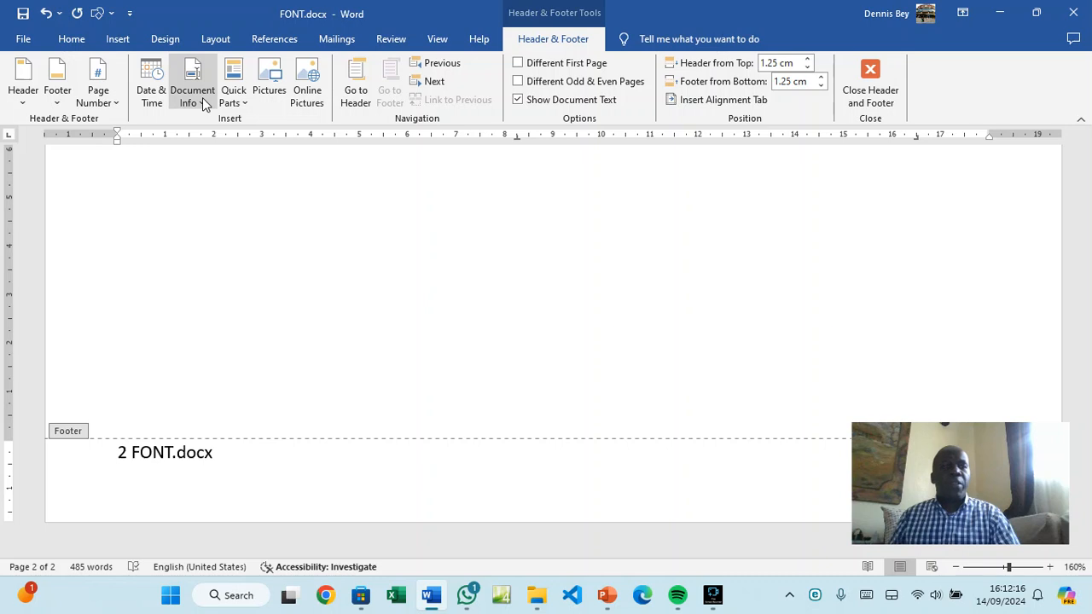
pyautogui.click(202, 103)
pyautogui.click(214, 158)
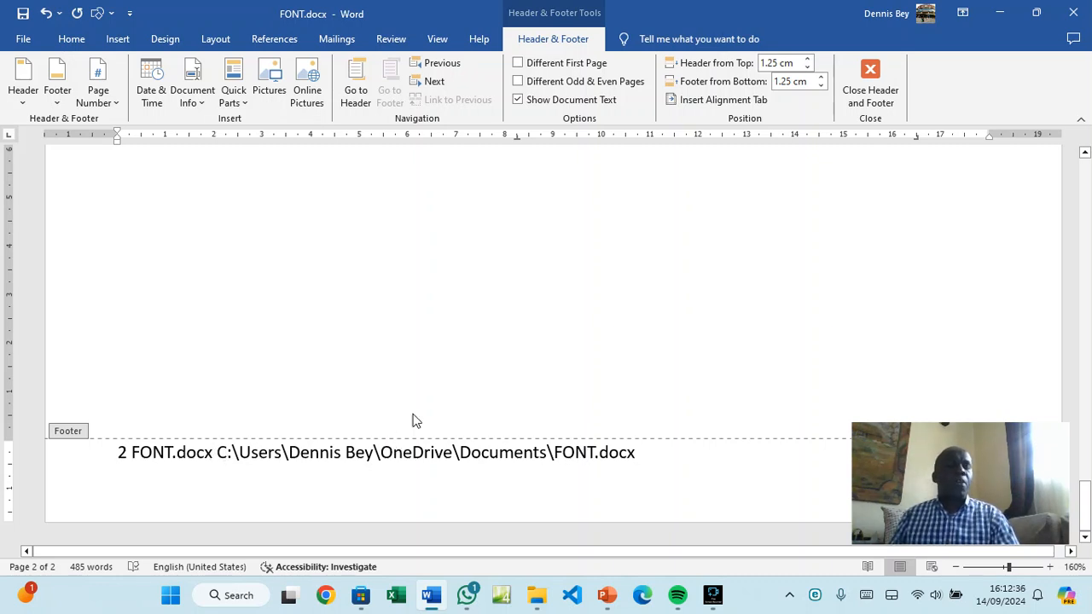
pyautogui.click(871, 85)
# Select the first body paragraph and open its Paragraph dialog
pyautogui.scroll(10, 335, 346)
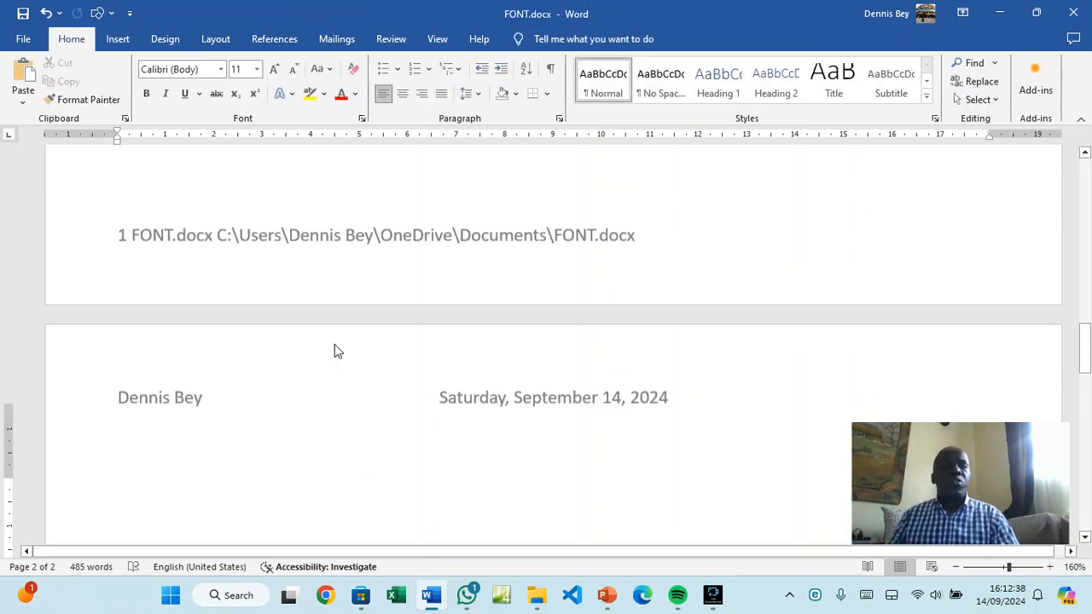
pyautogui.scroll(10, 335, 344)
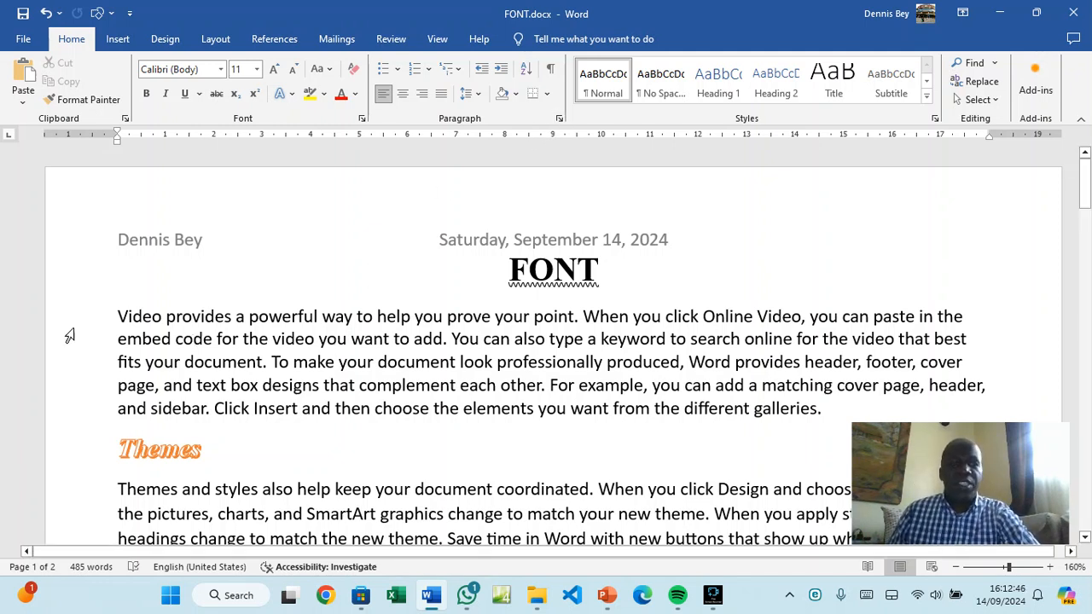
pyautogui.tripleClick(342, 357)
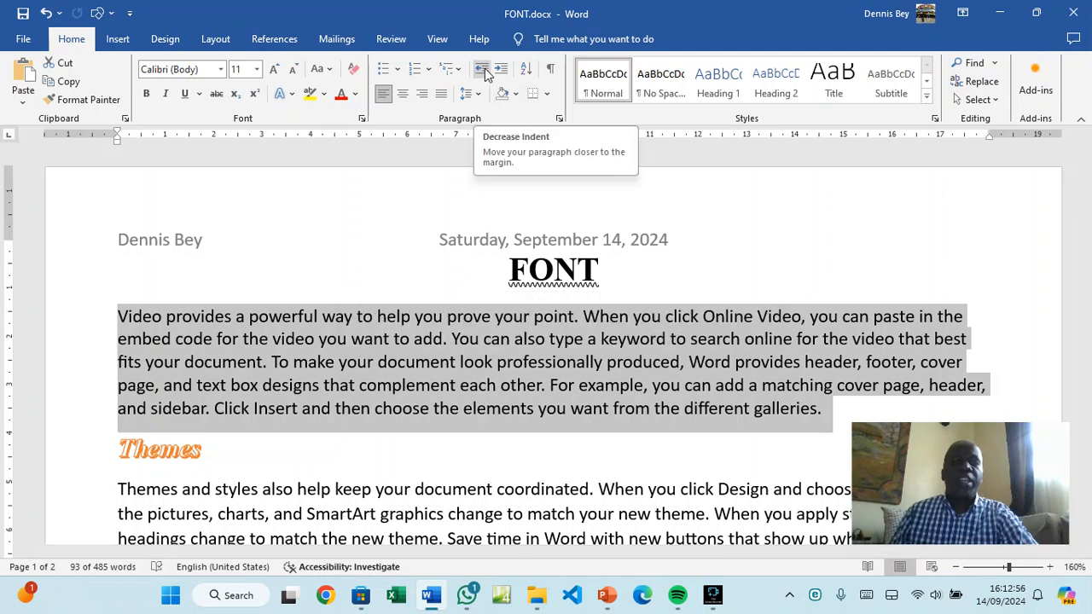
pyautogui.click(559, 120)
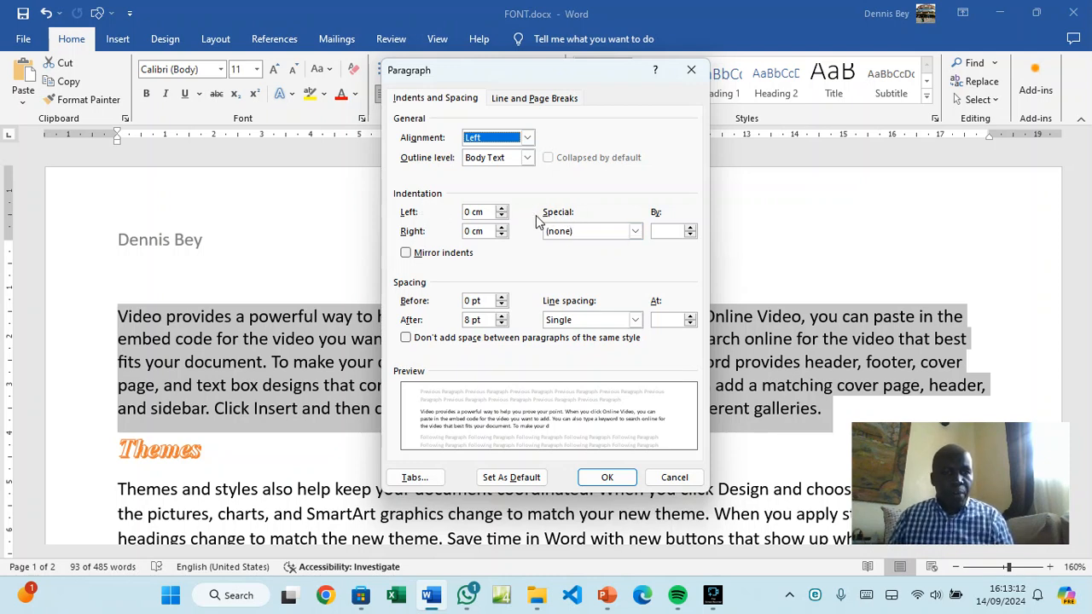
# Give the first body paragraph a First line special indent of 1.5 cm
pyautogui.click(690, 70)
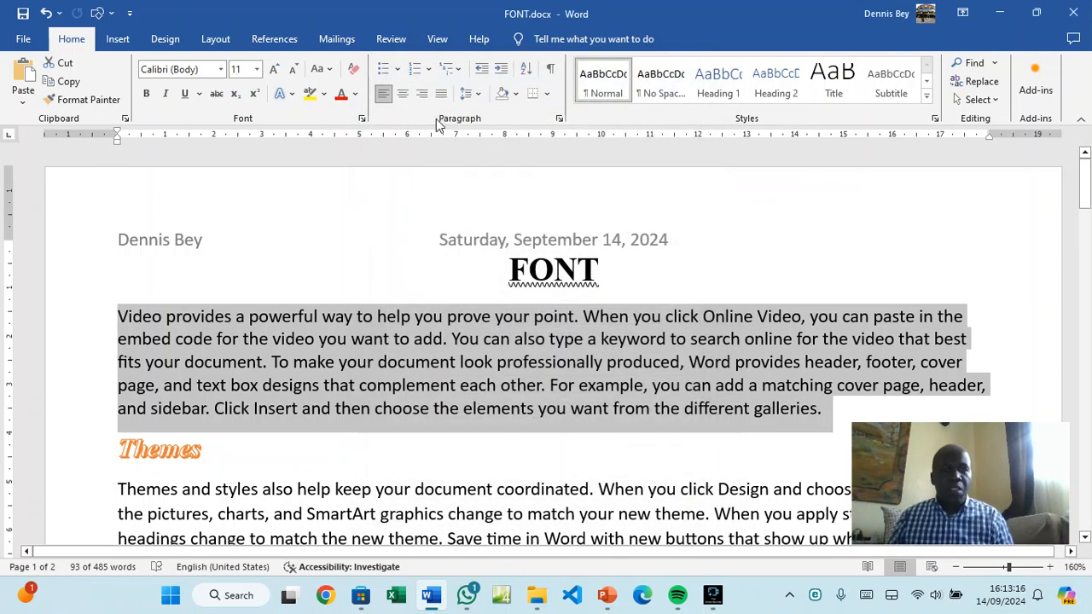
pyautogui.click(559, 118)
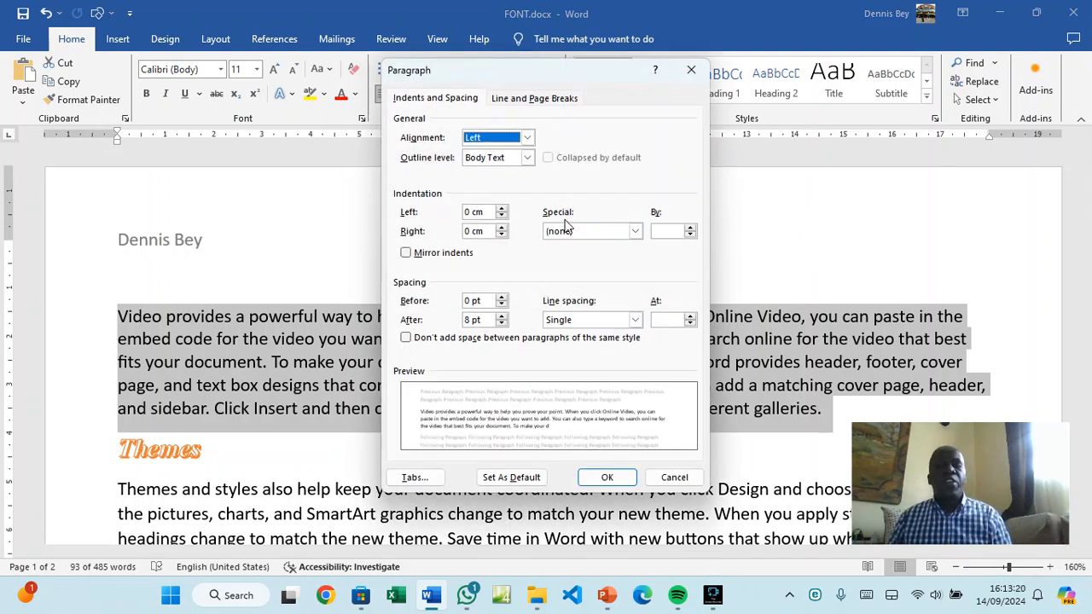
pyautogui.click(635, 232)
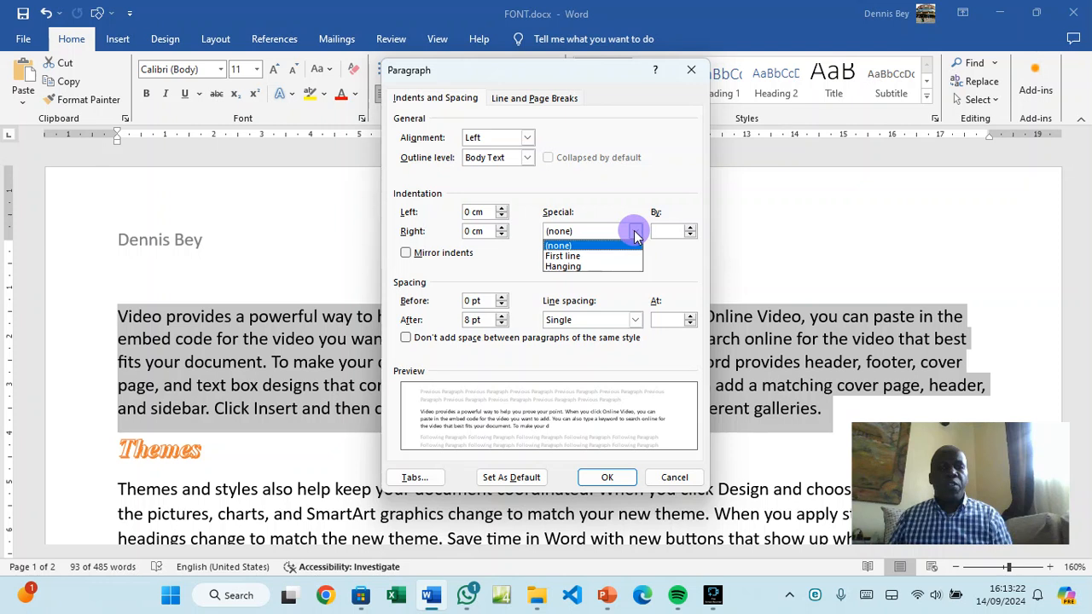
pyautogui.click(609, 256)
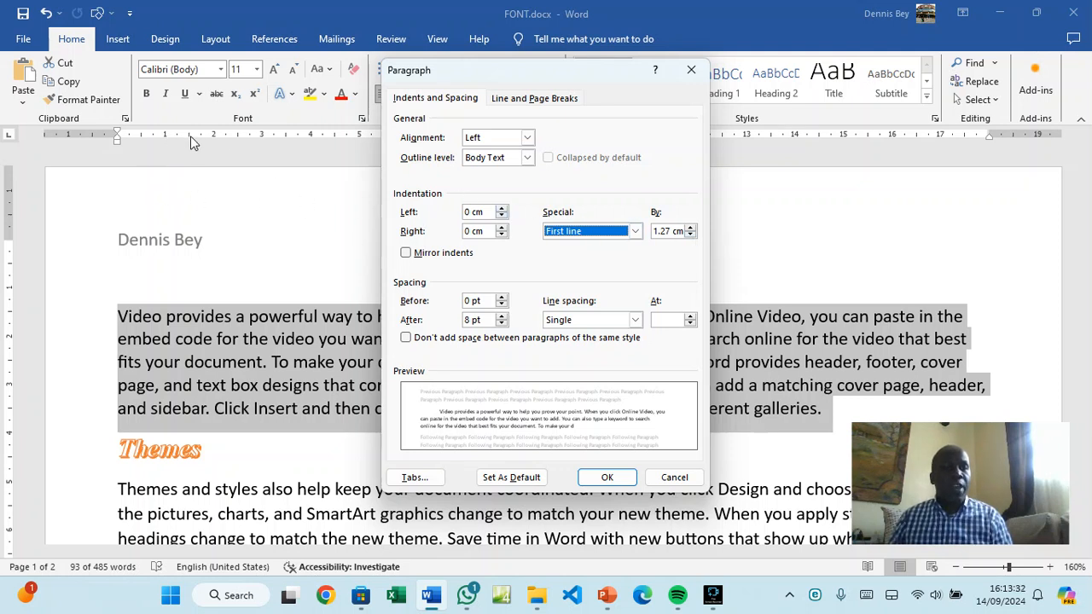
pyautogui.click(691, 228)
pyautogui.click(692, 228)
pyautogui.click(691, 228)
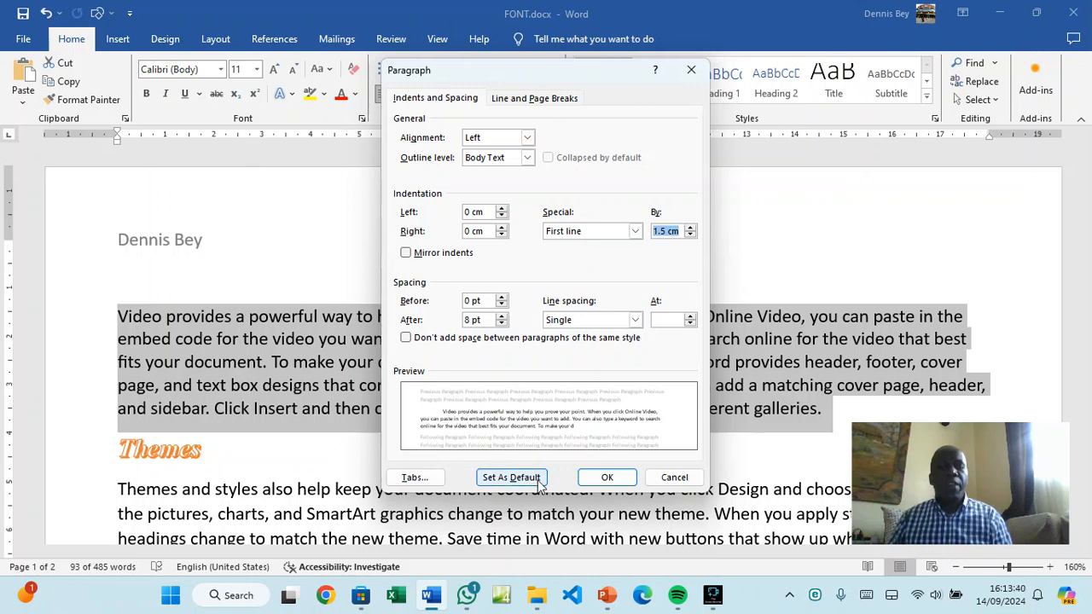
pyautogui.click(607, 478)
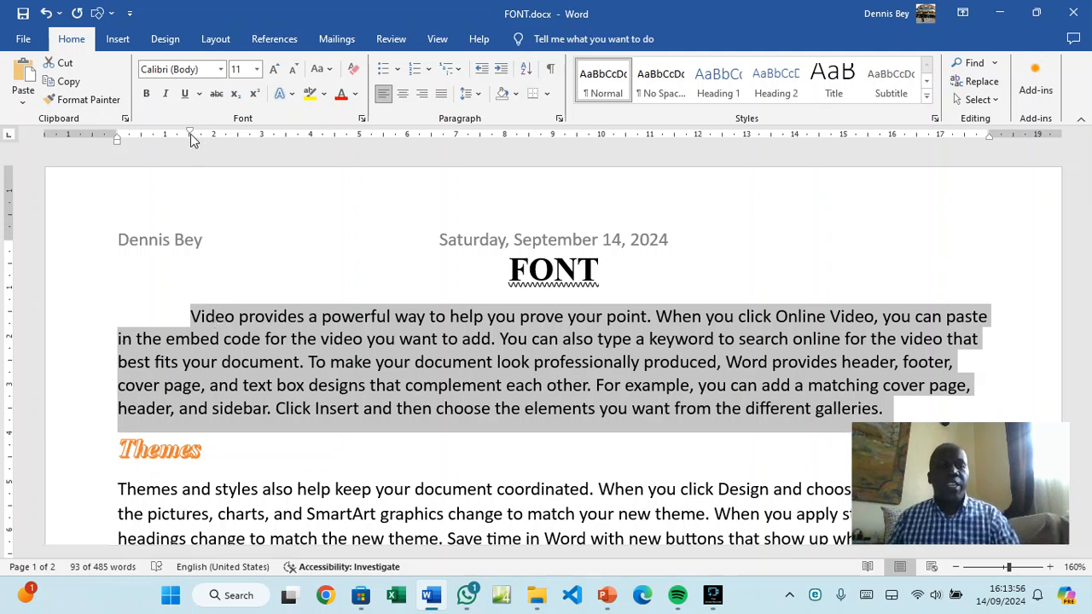
pyautogui.scroll(-5, 162, 239)
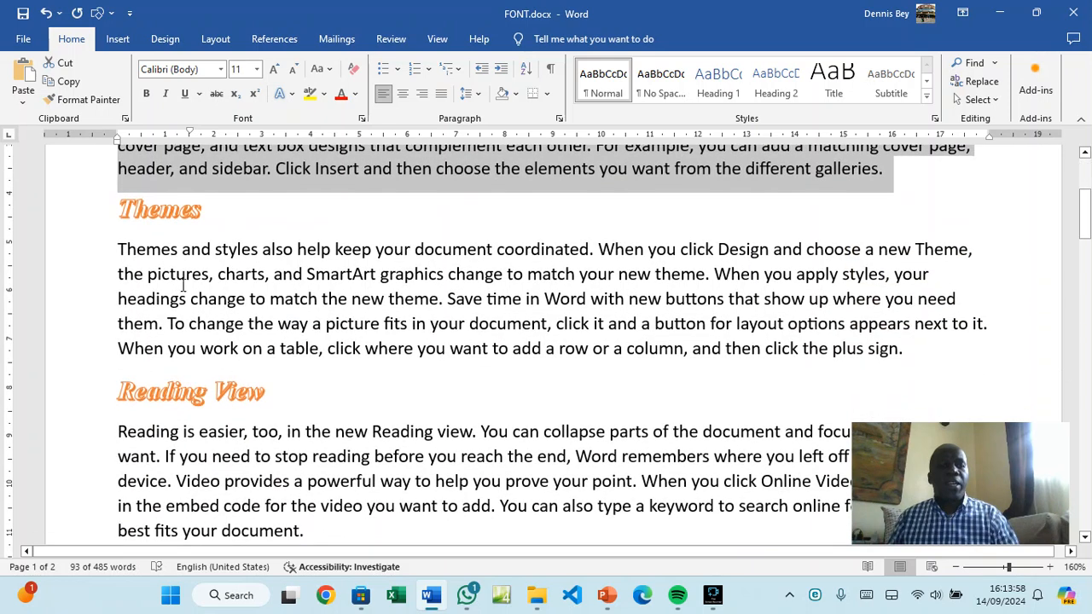
# Give the Themes paragraph a 1.5 cm hanging indent
pyautogui.tripleClick(230, 294)
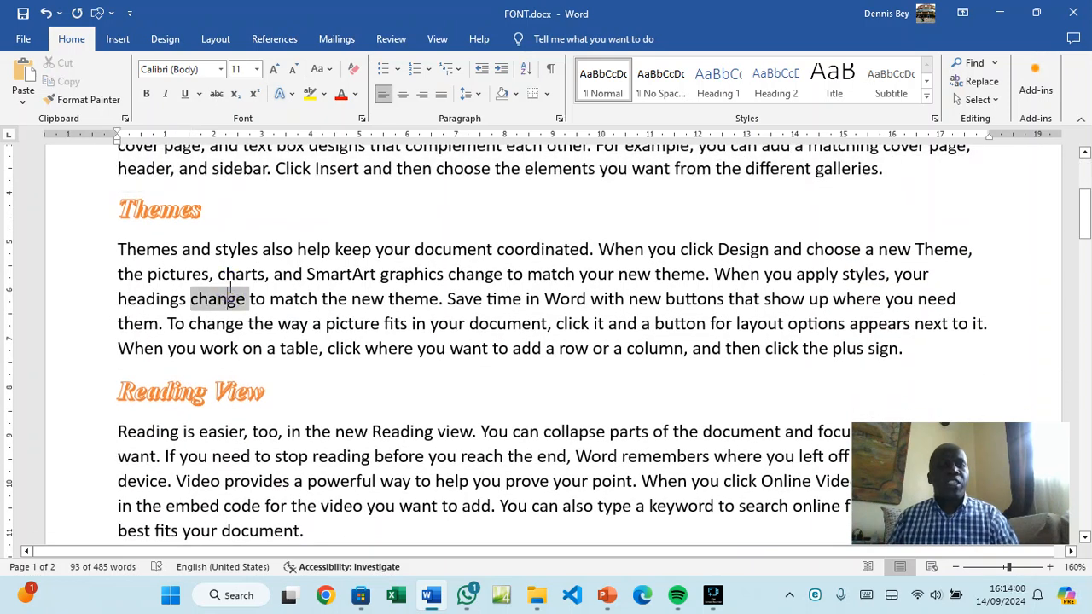
pyautogui.click(559, 119)
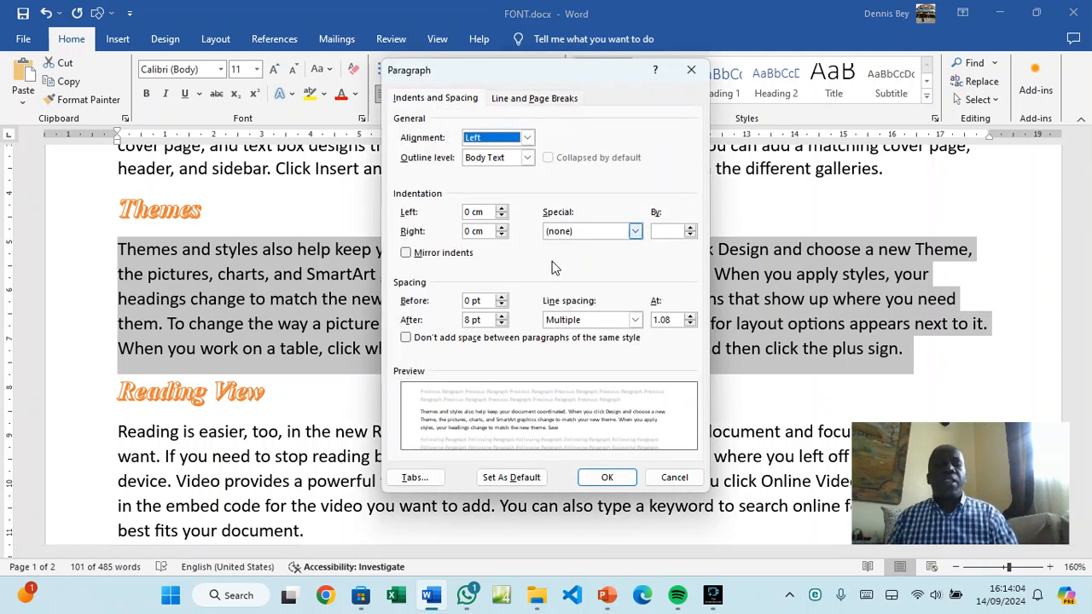
pyautogui.click(636, 231)
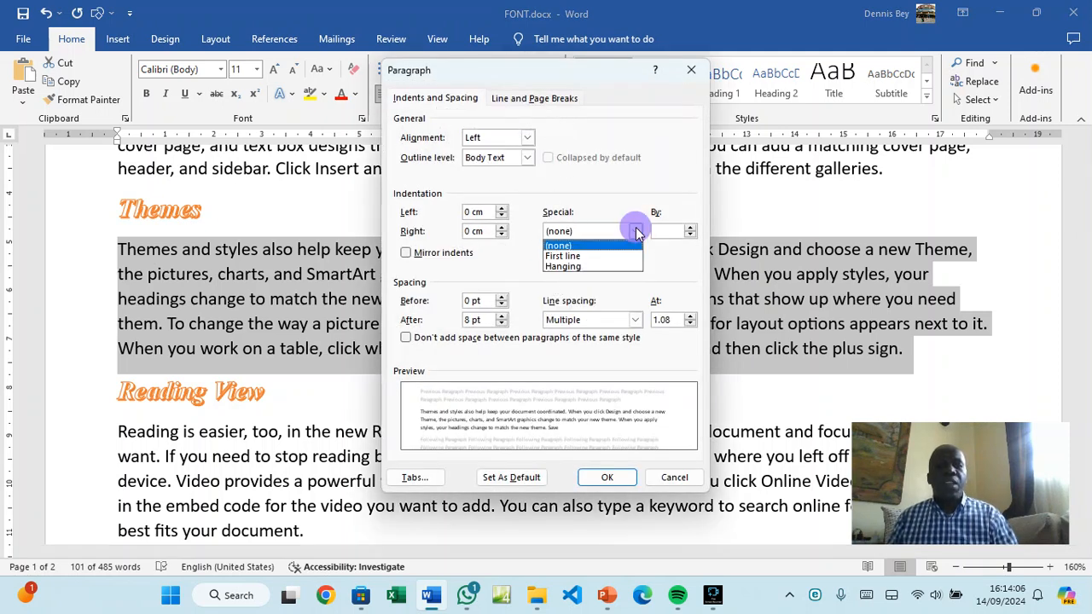
pyautogui.click(600, 266)
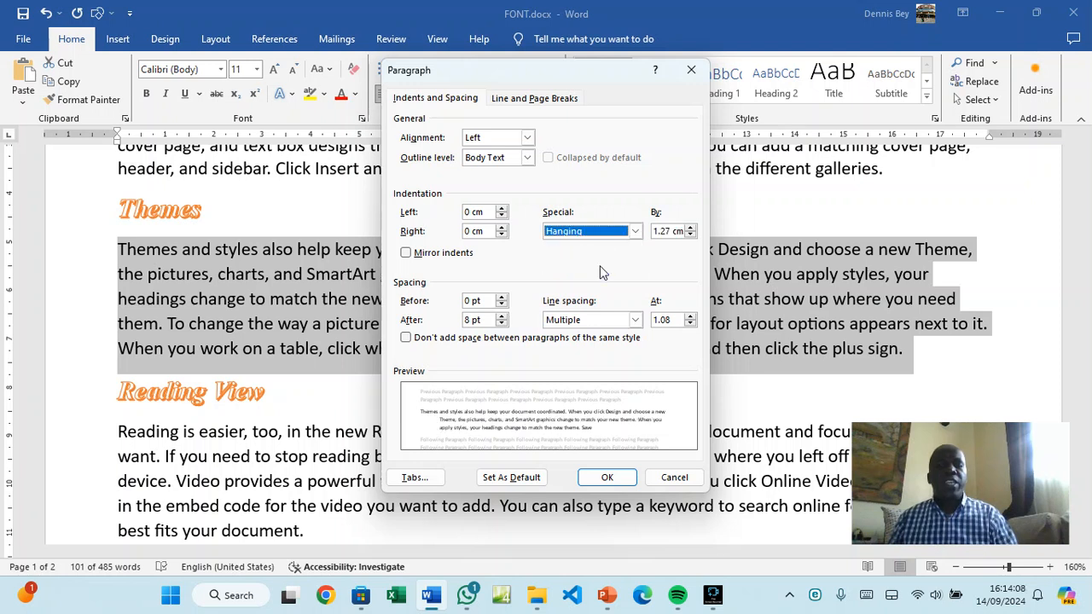
pyautogui.click(691, 228)
pyautogui.click(691, 227)
pyautogui.click(691, 228)
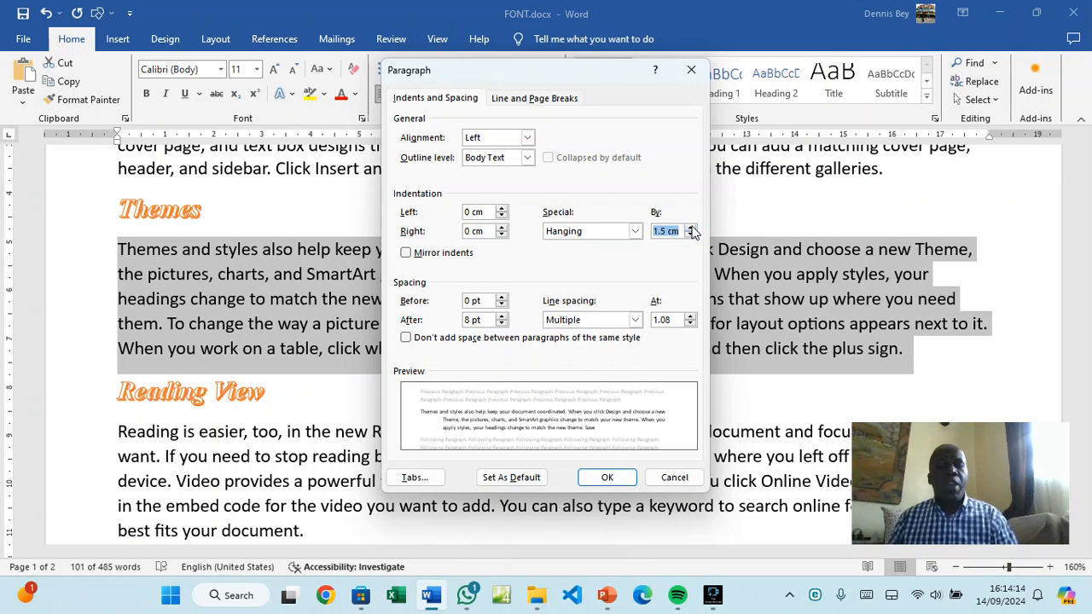
pyautogui.click(607, 476)
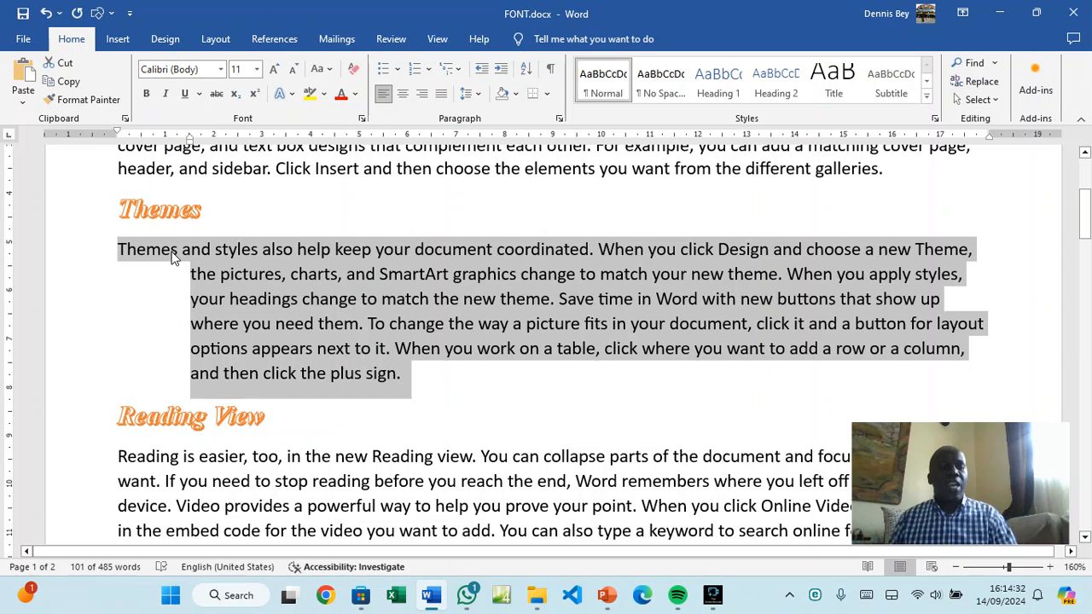
# Scroll down to the Reading View paragraph and select it
pyautogui.scroll(-3, 173, 258)
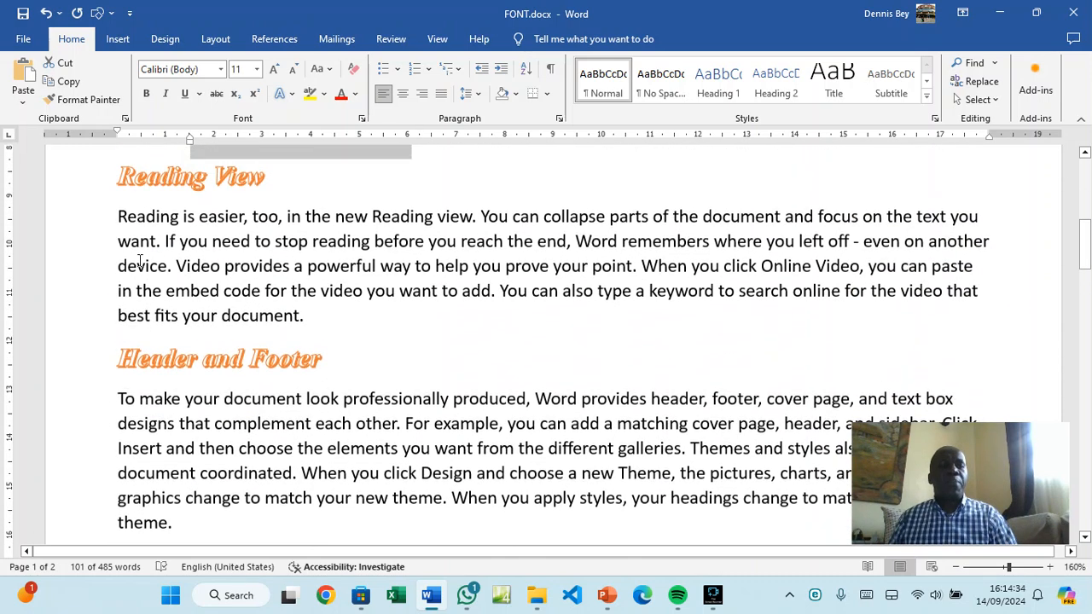
pyautogui.scroll(6, 216, 295)
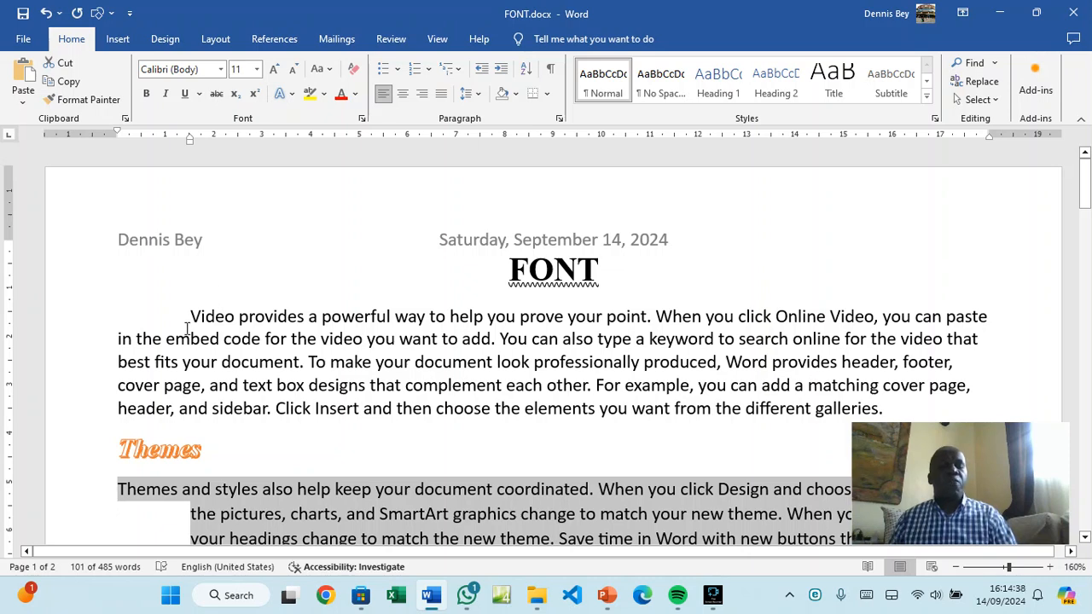
pyautogui.scroll(-3, 187, 329)
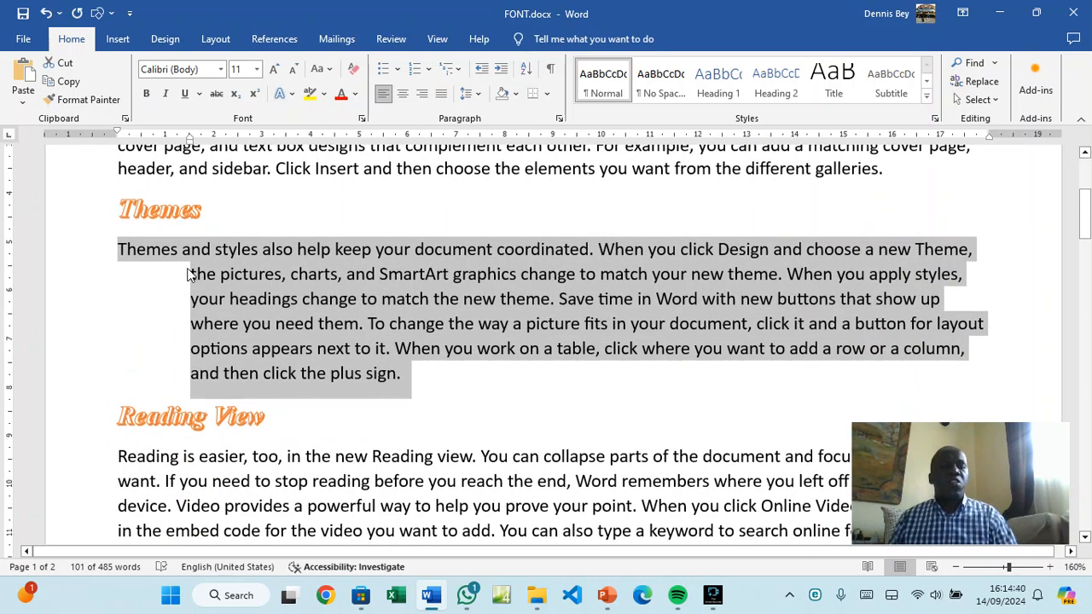
pyautogui.scroll(-2, 190, 274)
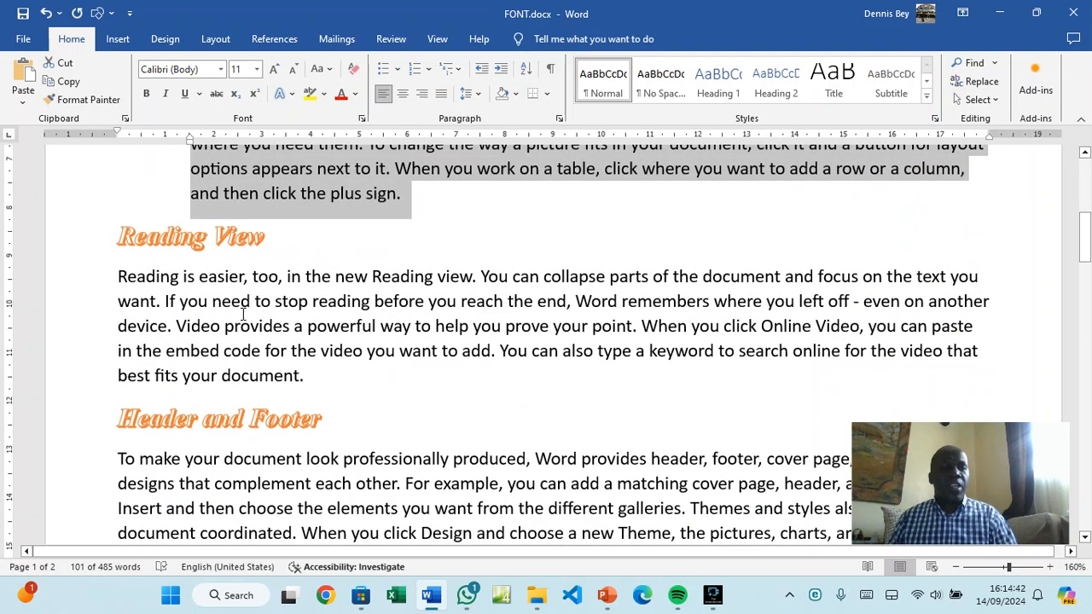
pyautogui.click(243, 314)
pyautogui.doubleClick(243, 315)
pyautogui.tripleClick(244, 316)
pyautogui.doubleClick(244, 316)
pyautogui.tripleClick(244, 320)
pyautogui.doubleClick(244, 320)
pyautogui.doubleClick(244, 320)
pyautogui.doubleClick(244, 320)
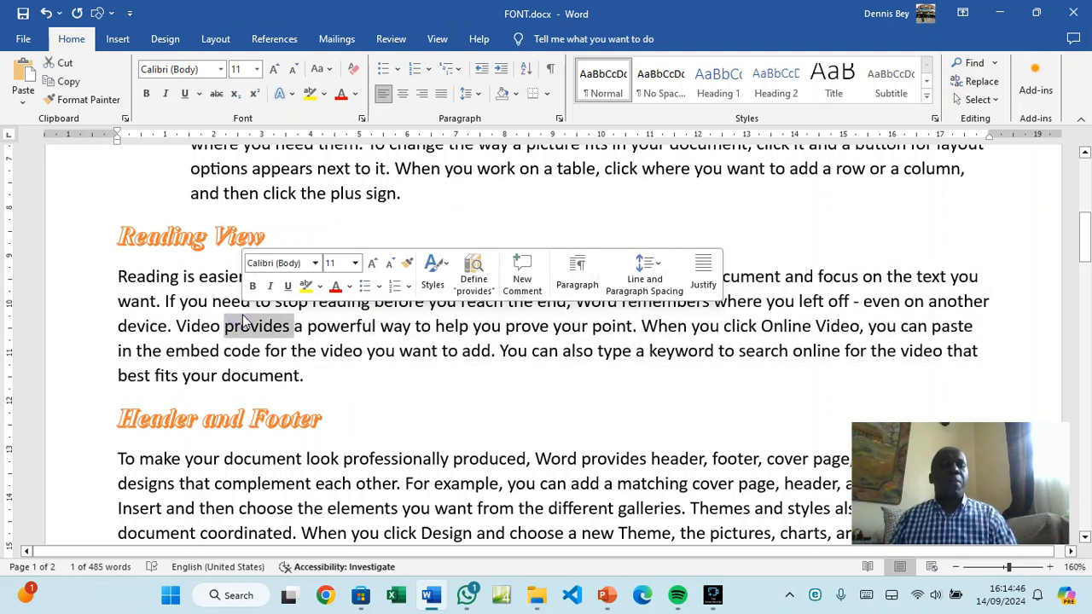
# Set a 2.5 cm left indent on the whole Reading View paragraph
pyautogui.tripleClick(452, 326)
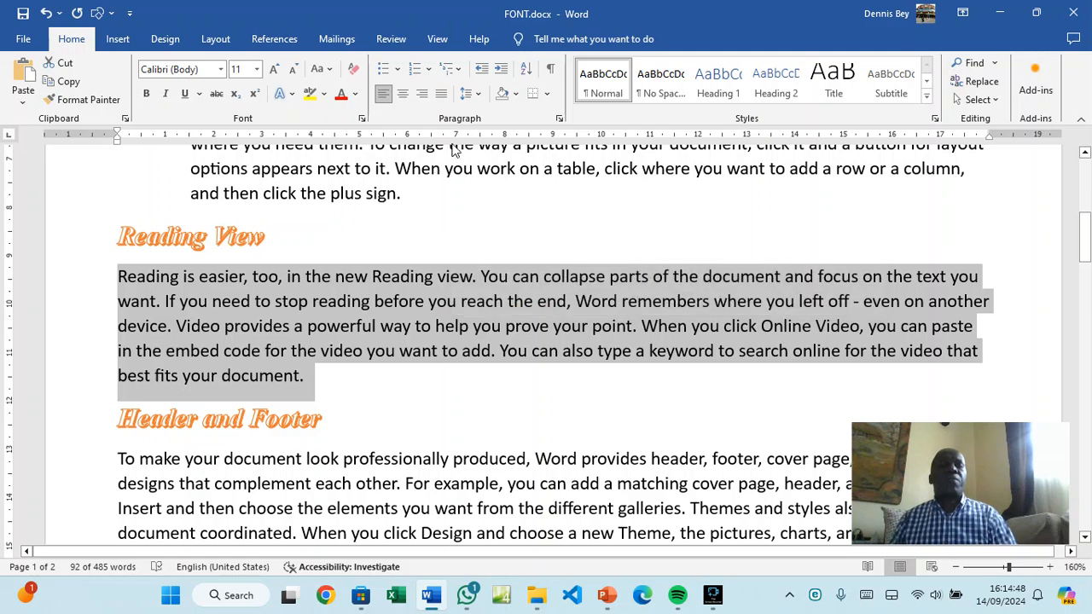
pyautogui.click(559, 118)
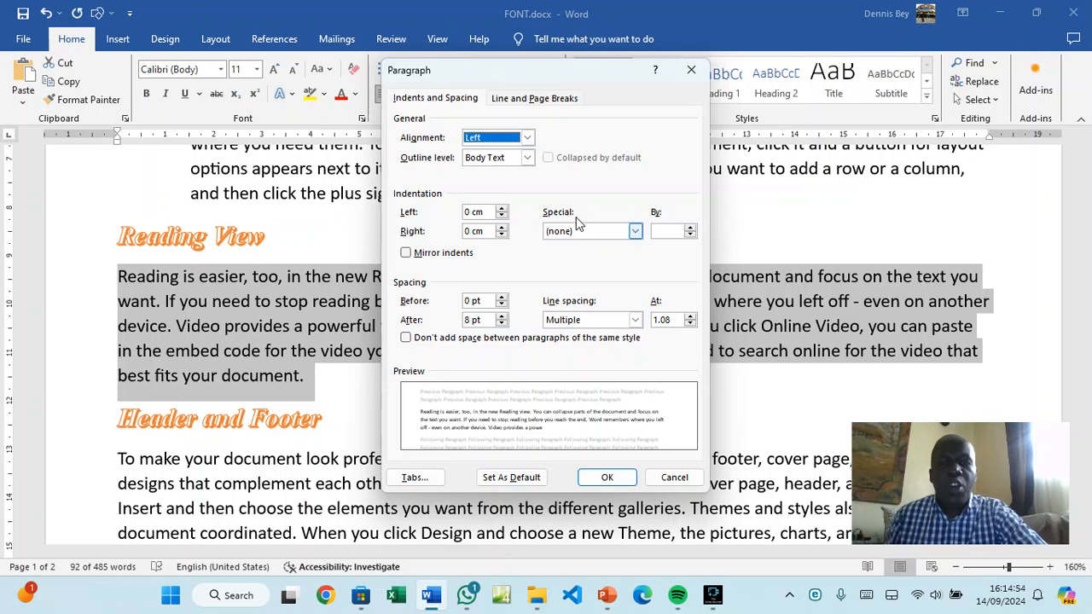
pyautogui.click(502, 209)
pyautogui.click(502, 209)
pyautogui.click(502, 209)
pyautogui.click(502, 209)
pyautogui.click(502, 209)
pyautogui.click(501, 209)
pyautogui.click(502, 209)
pyautogui.click(501, 209)
pyautogui.click(501, 209)
pyautogui.click(502, 209)
pyautogui.click(501, 209)
pyautogui.click(502, 209)
pyautogui.click(501, 209)
pyautogui.click(502, 209)
pyautogui.click(502, 209)
pyautogui.click(502, 209)
pyautogui.click(502, 209)
pyautogui.click(502, 209)
pyautogui.click(502, 209)
pyautogui.click(502, 210)
pyautogui.click(502, 209)
pyautogui.click(502, 209)
pyautogui.click(501, 209)
pyautogui.click(502, 209)
pyautogui.click(502, 209)
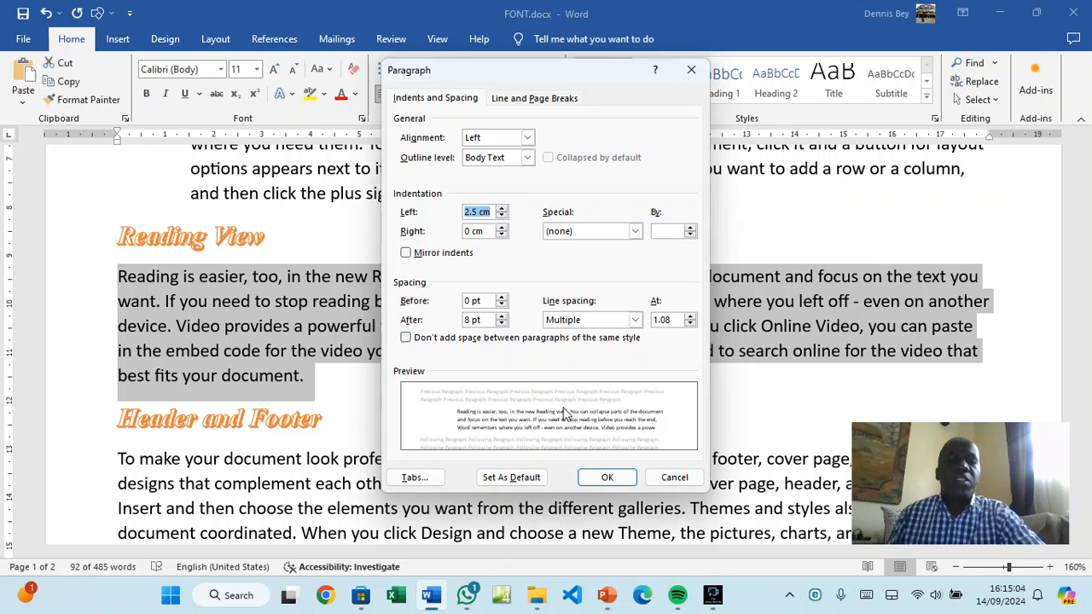
pyautogui.click(606, 479)
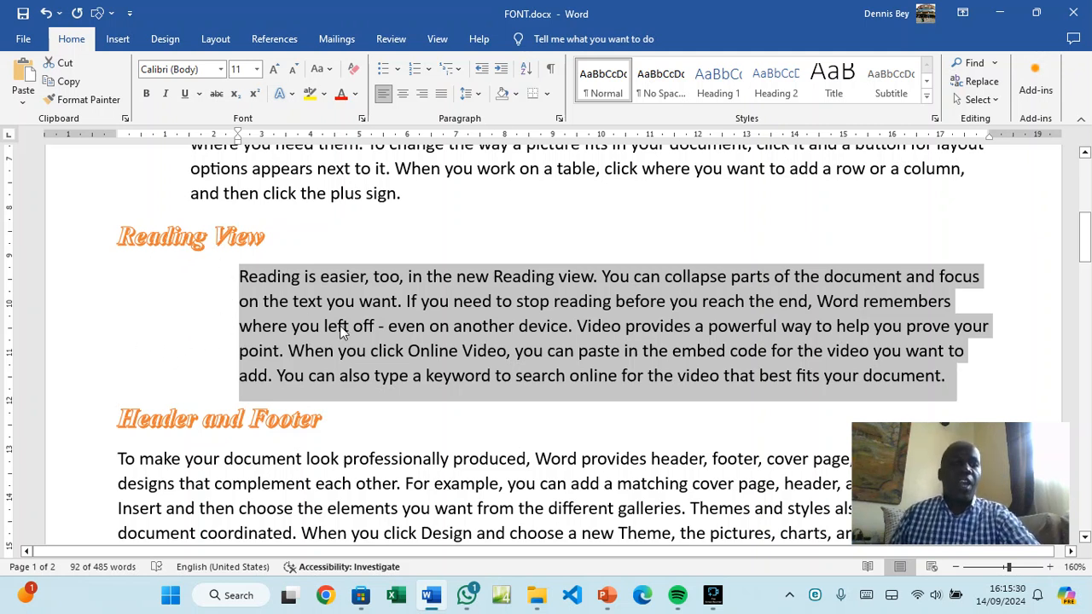
pyautogui.scroll(-4, 339, 333)
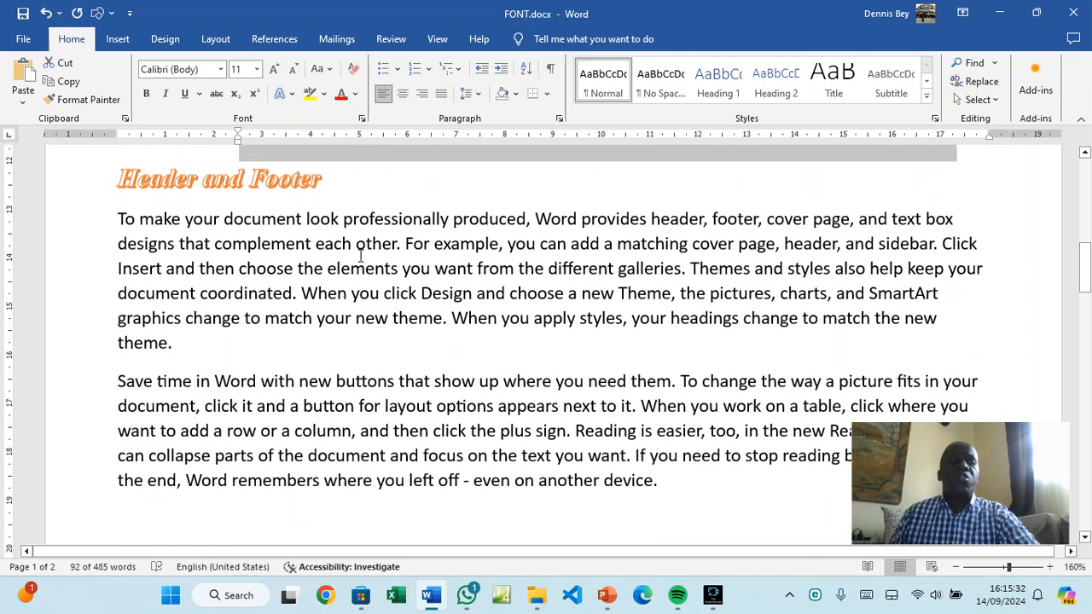
pyautogui.scroll(6, 360, 253)
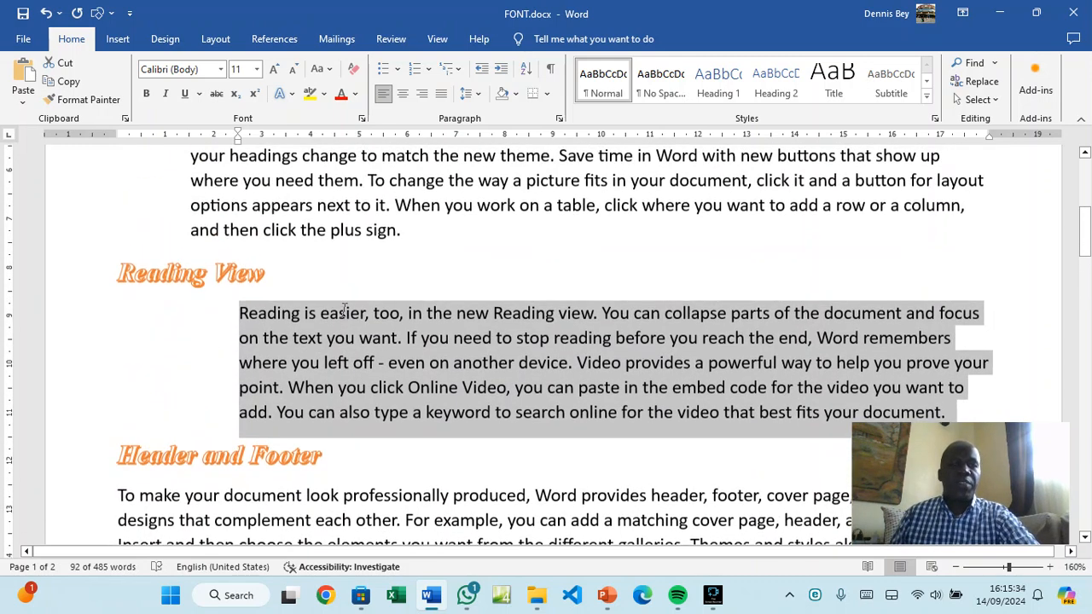
# Select the first paragraph under the Header and Footer heading
pyautogui.tripleClick(239, 271)
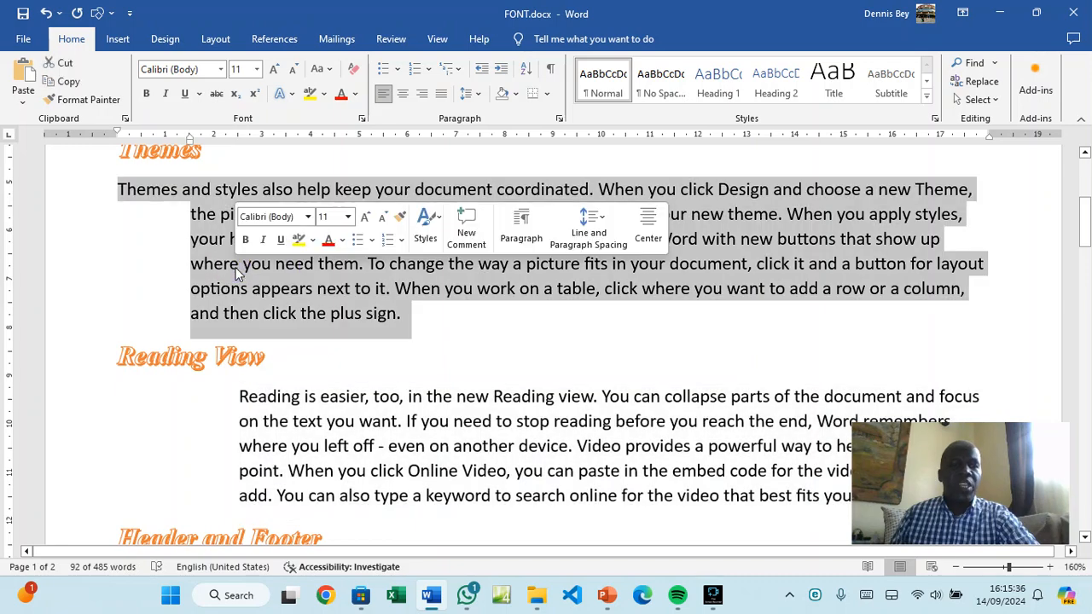
pyautogui.scroll(4, 239, 272)
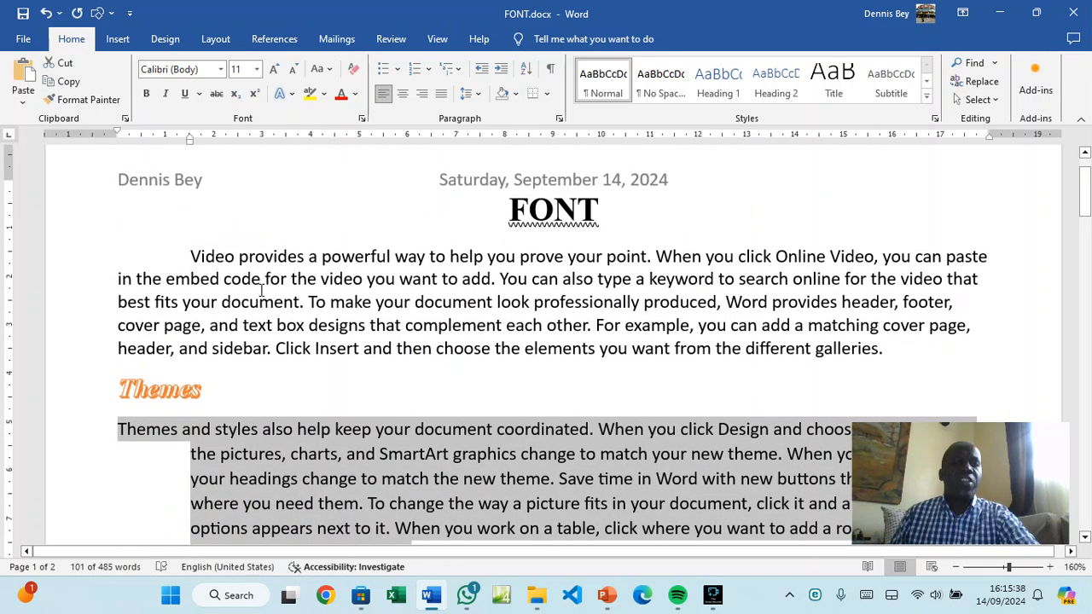
pyautogui.tripleClick(260, 290)
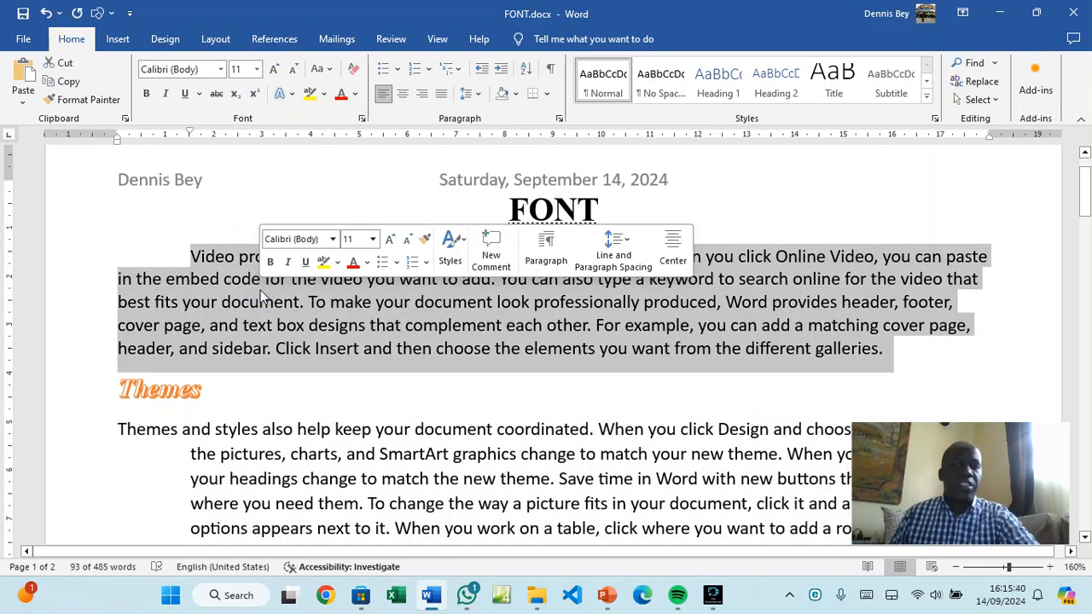
pyautogui.click(261, 290)
pyautogui.scroll(-8, 260, 290)
pyautogui.scroll(-3, 260, 290)
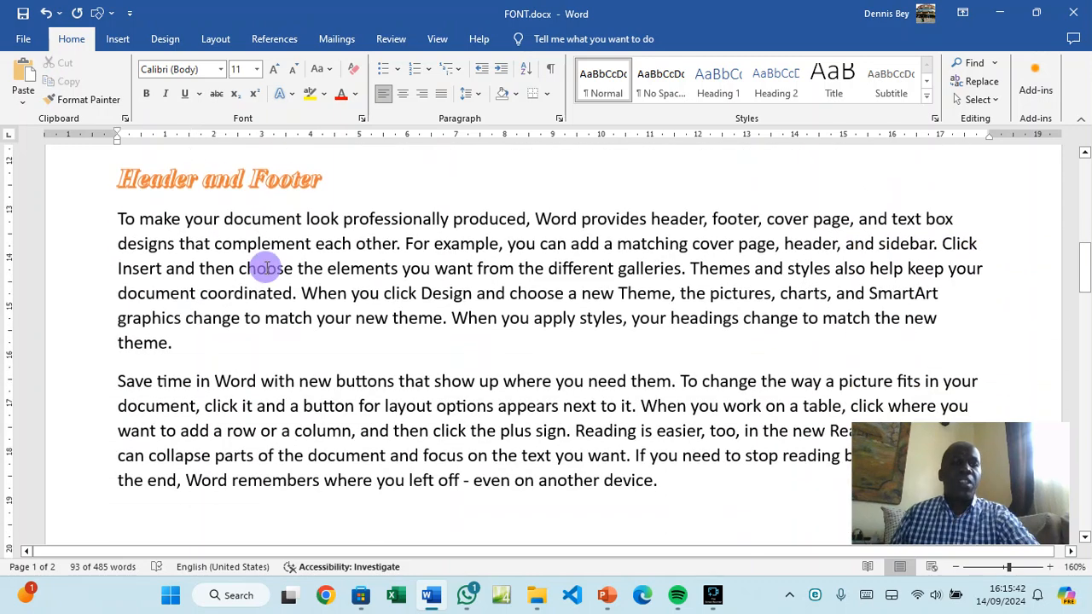
pyautogui.tripleClick(265, 269)
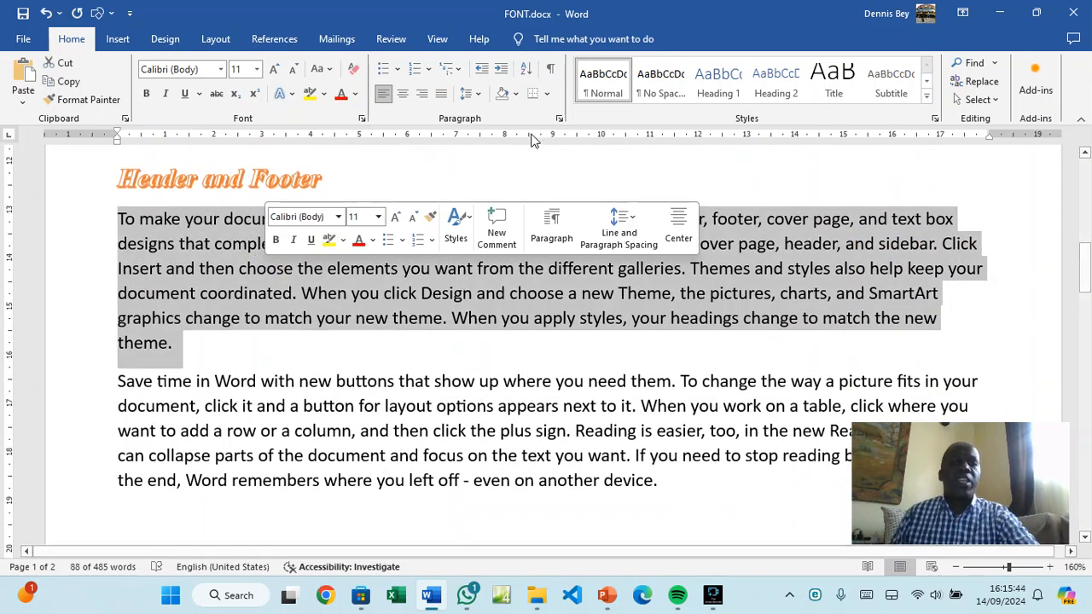
# Give that paragraph a 2.5 cm right indent
pyautogui.click(559, 118)
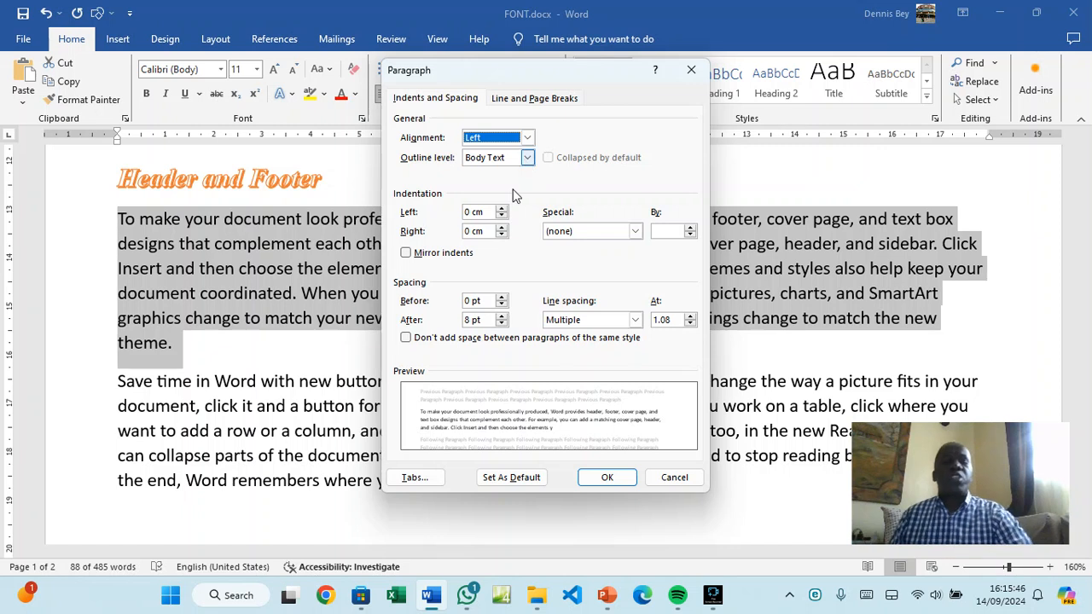
pyautogui.click(502, 228)
pyautogui.click(502, 227)
pyautogui.click(502, 227)
pyautogui.click(502, 227)
pyautogui.click(502, 227)
pyautogui.click(501, 227)
pyautogui.click(501, 227)
pyautogui.click(502, 227)
pyautogui.click(502, 227)
pyautogui.click(502, 227)
pyautogui.click(502, 227)
pyautogui.click(502, 227)
pyautogui.click(502, 227)
pyautogui.click(502, 227)
pyautogui.click(502, 227)
pyautogui.click(502, 227)
pyautogui.click(501, 227)
pyautogui.click(501, 227)
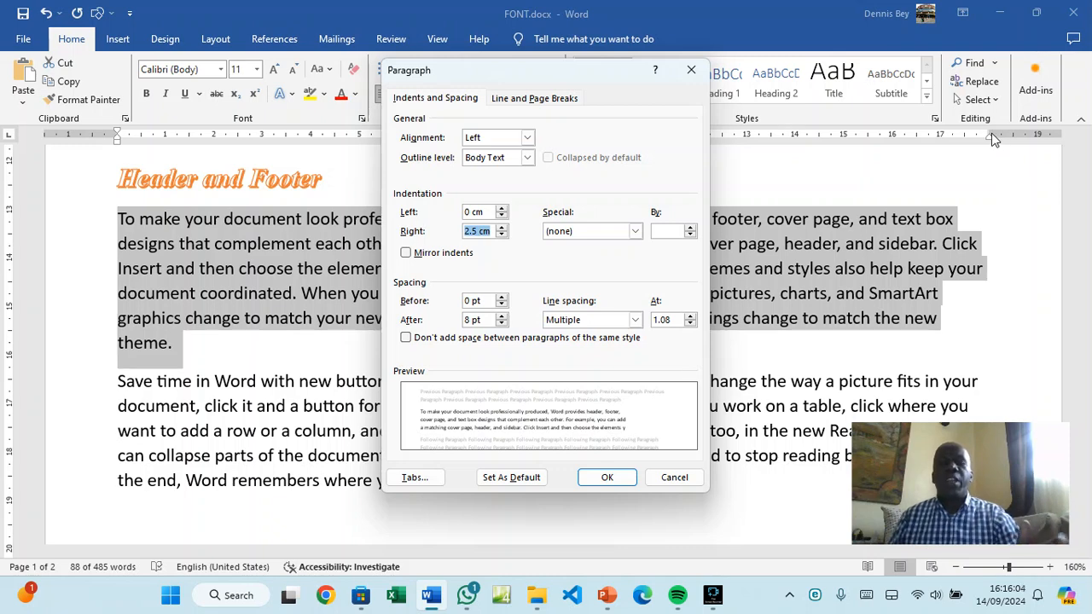
pyautogui.click(603, 476)
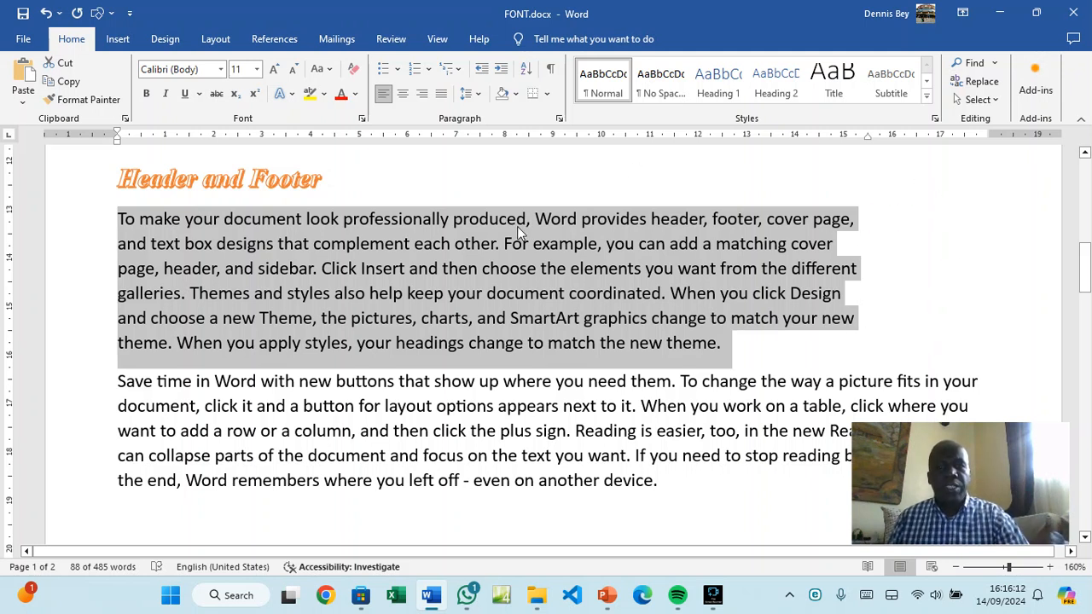
# Select the 'Save time in Word' paragraph and set its left indent to 2.5 cm
pyautogui.scroll(-3, 517, 226)
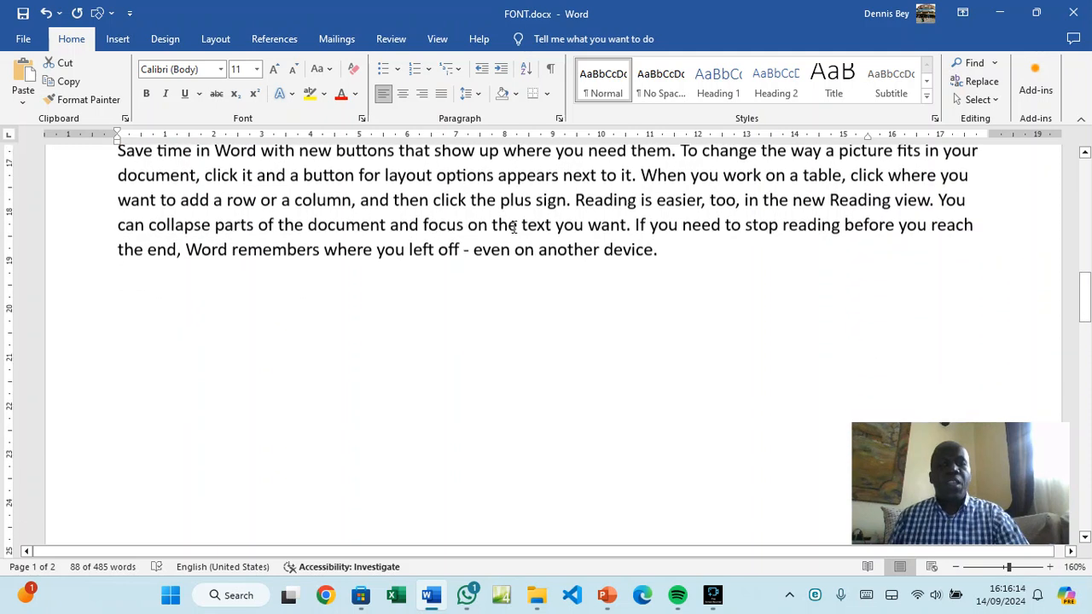
pyautogui.scroll(1, 112, 262)
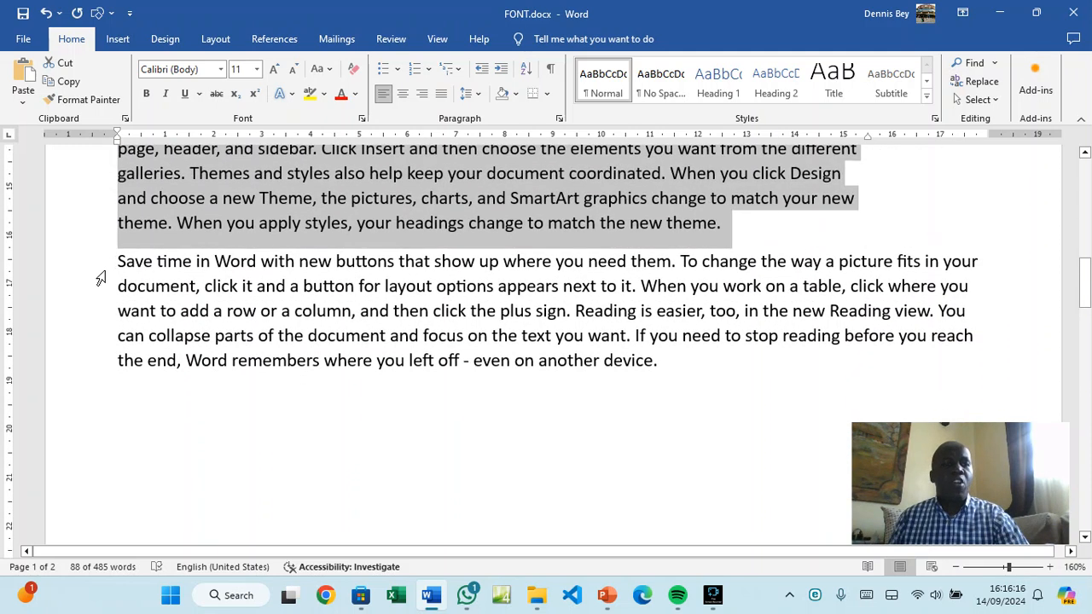
pyautogui.tripleClick(297, 307)
pyautogui.click(291, 304)
pyautogui.tripleClick(290, 303)
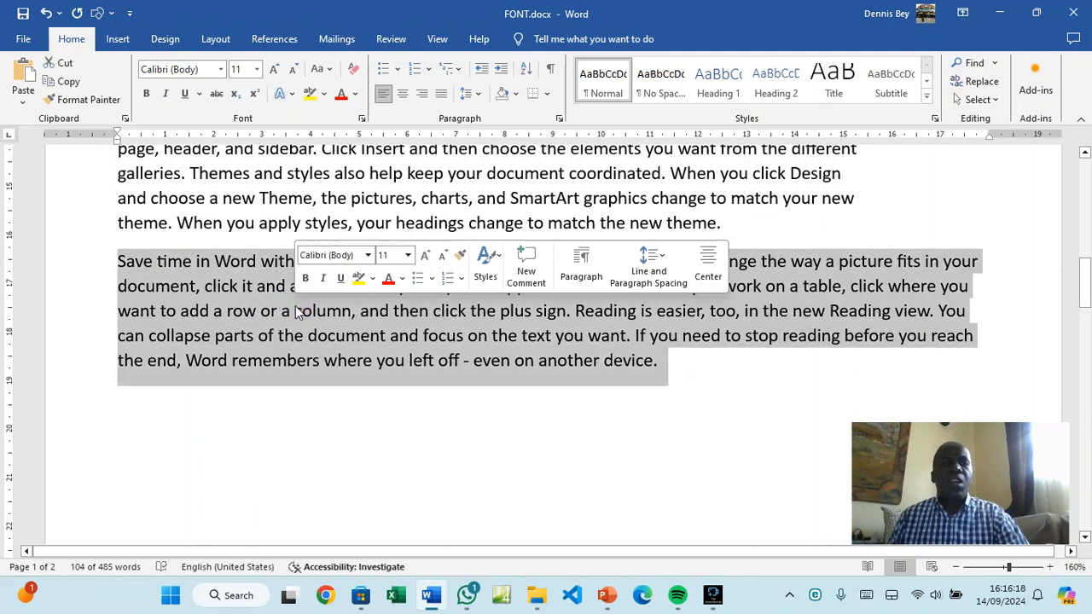
pyautogui.click(559, 119)
pyautogui.click(504, 209)
pyautogui.click(504, 209)
pyautogui.click(504, 209)
pyautogui.click(504, 209)
pyautogui.click(504, 209)
pyautogui.click(505, 209)
pyautogui.click(505, 209)
pyautogui.doubleClick(504, 209)
pyautogui.doubleClick(505, 209)
pyautogui.doubleClick(504, 209)
pyautogui.doubleClick(504, 209)
pyautogui.tripleClick(504, 209)
pyautogui.doubleClick(504, 209)
pyautogui.click(504, 209)
pyautogui.doubleClick(504, 209)
pyautogui.click(505, 209)
pyautogui.click(504, 209)
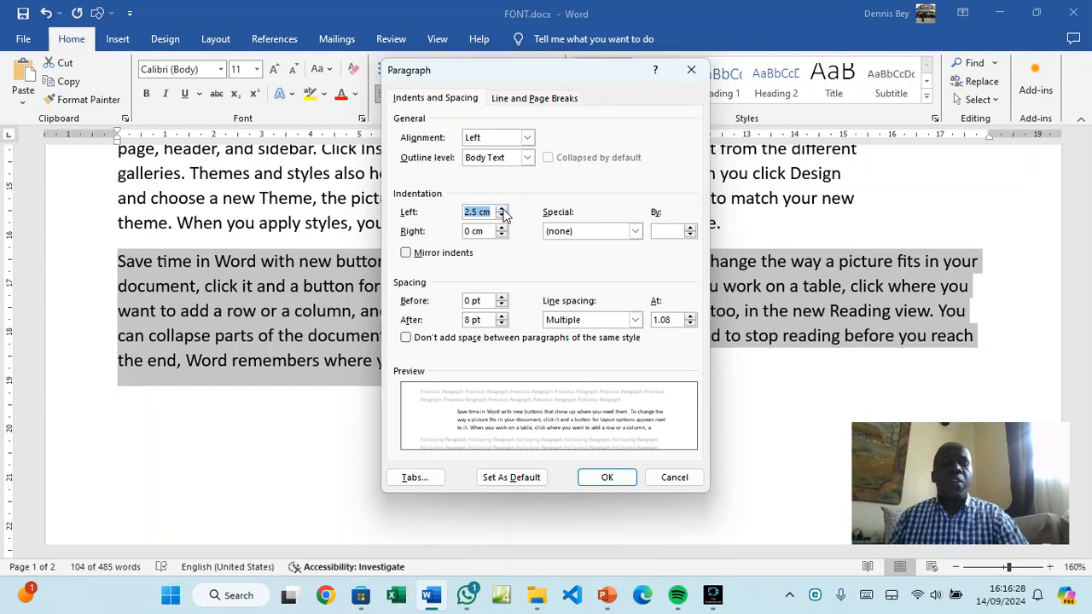
pyautogui.click(502, 228)
# Set its right indent to 2.5 cm as well and apply both indents
pyautogui.doubleClick(502, 227)
pyautogui.tripleClick(503, 228)
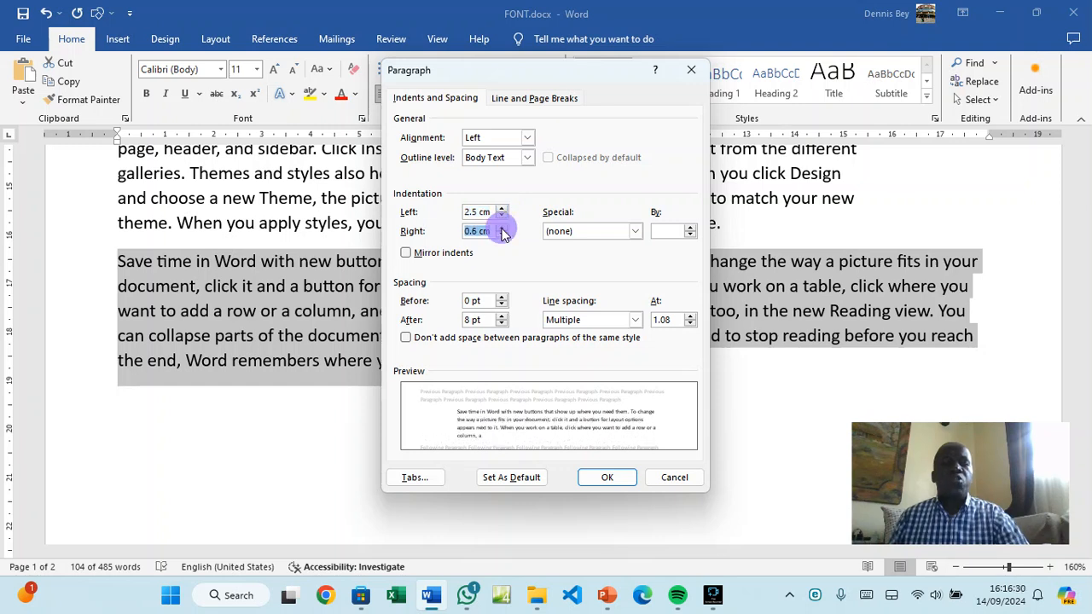
pyautogui.doubleClick(502, 227)
pyautogui.click(503, 227)
pyautogui.doubleClick(503, 227)
pyautogui.click(502, 228)
pyautogui.doubleClick(503, 227)
pyautogui.doubleClick(503, 228)
pyautogui.doubleClick(502, 228)
pyautogui.click(503, 228)
pyautogui.click(503, 228)
pyautogui.click(503, 228)
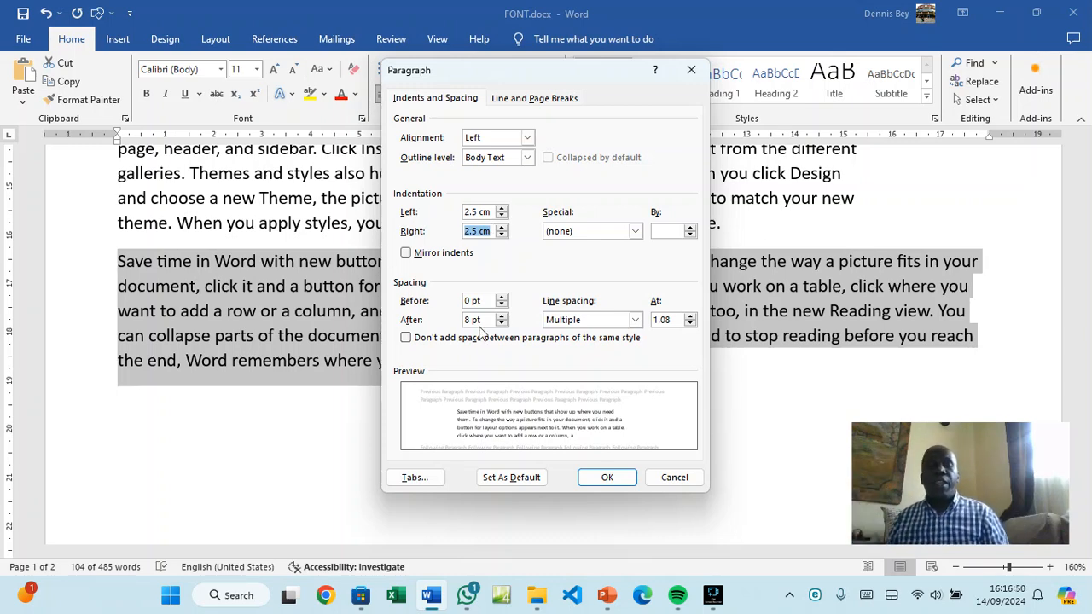
pyautogui.click(587, 477)
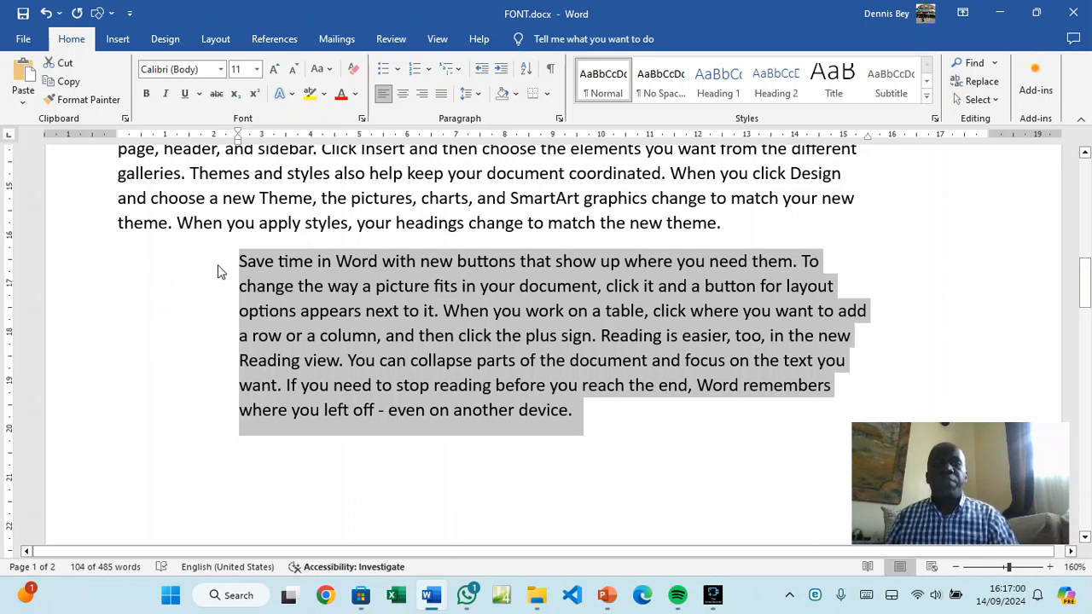
# Justify the 'Save time' paragraph and the first Header and Footer paragraph, then view line spacing options
pyautogui.click(442, 93)
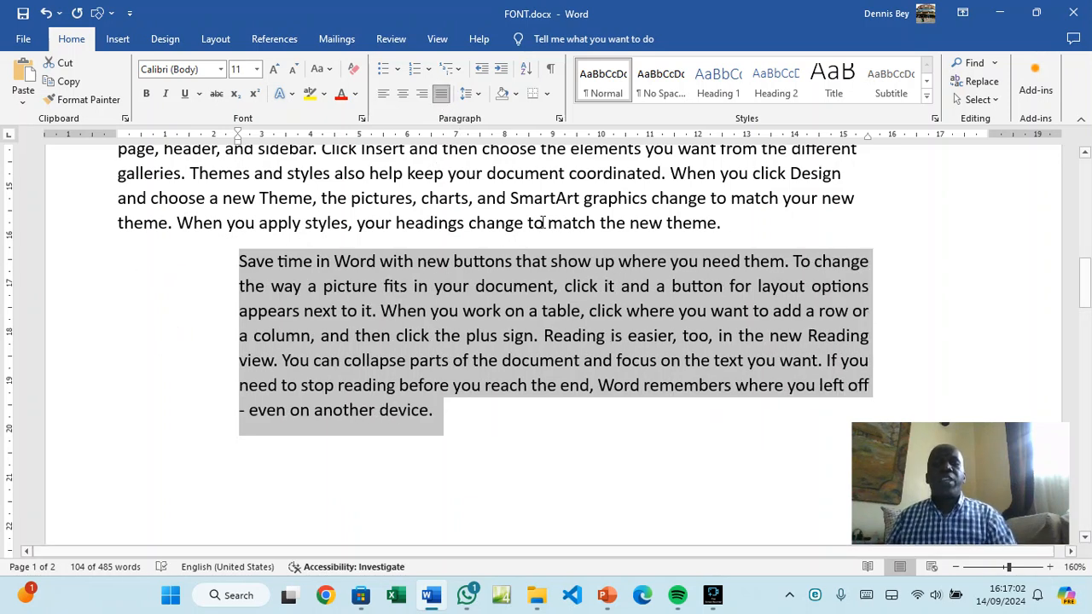
pyautogui.scroll(3, 778, 331)
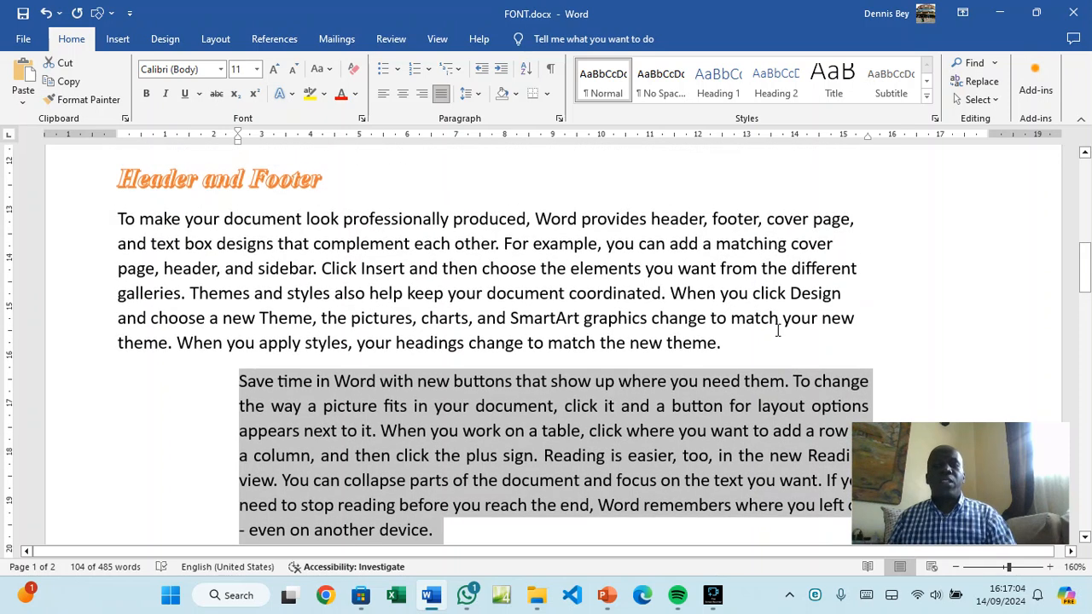
pyautogui.tripleClick(468, 268)
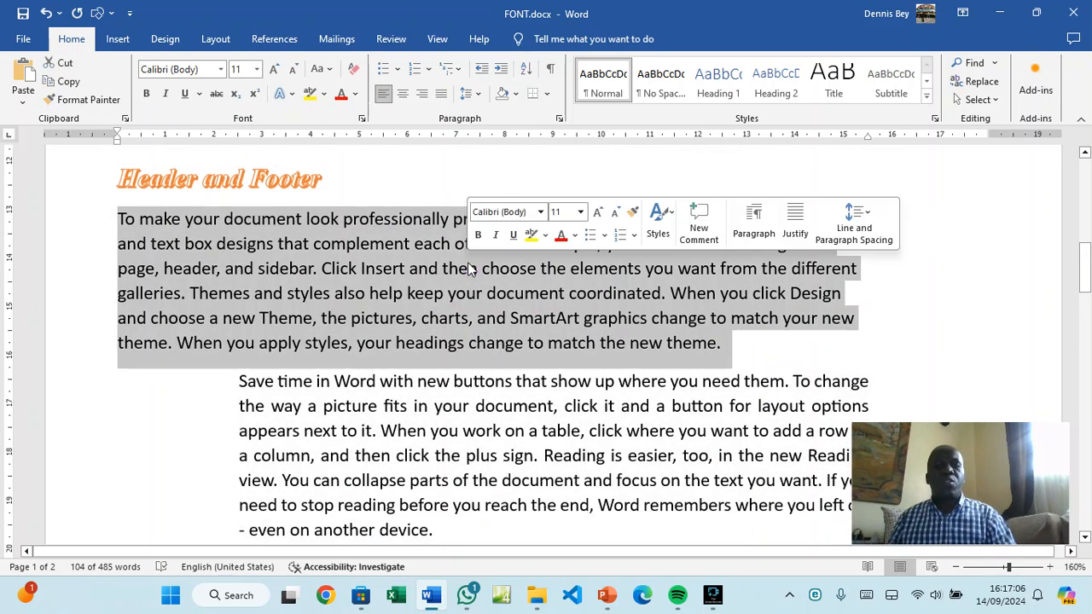
pyautogui.click(441, 93)
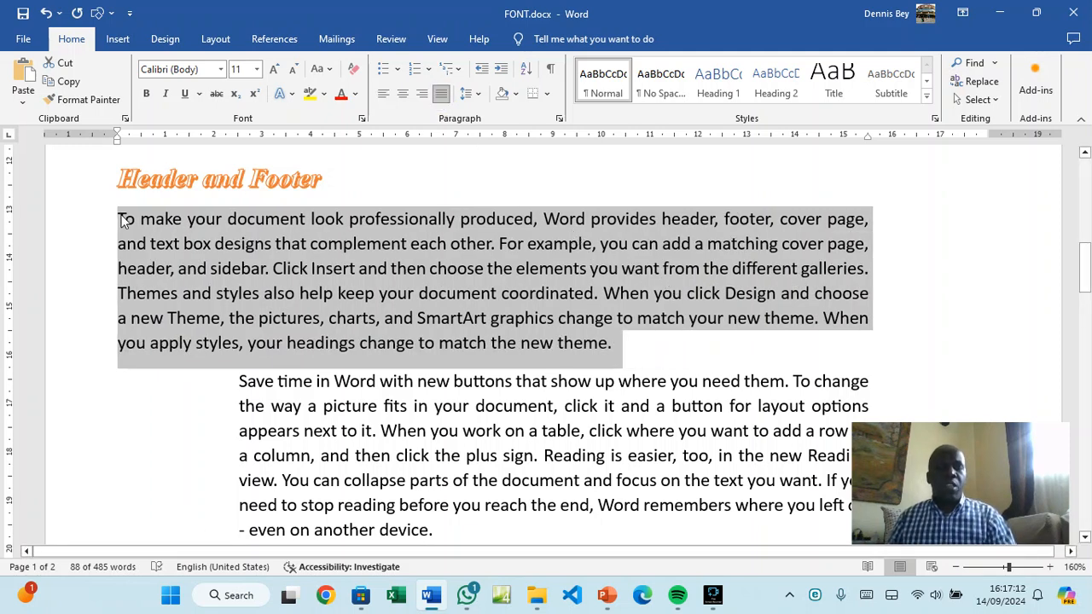
pyautogui.click(557, 119)
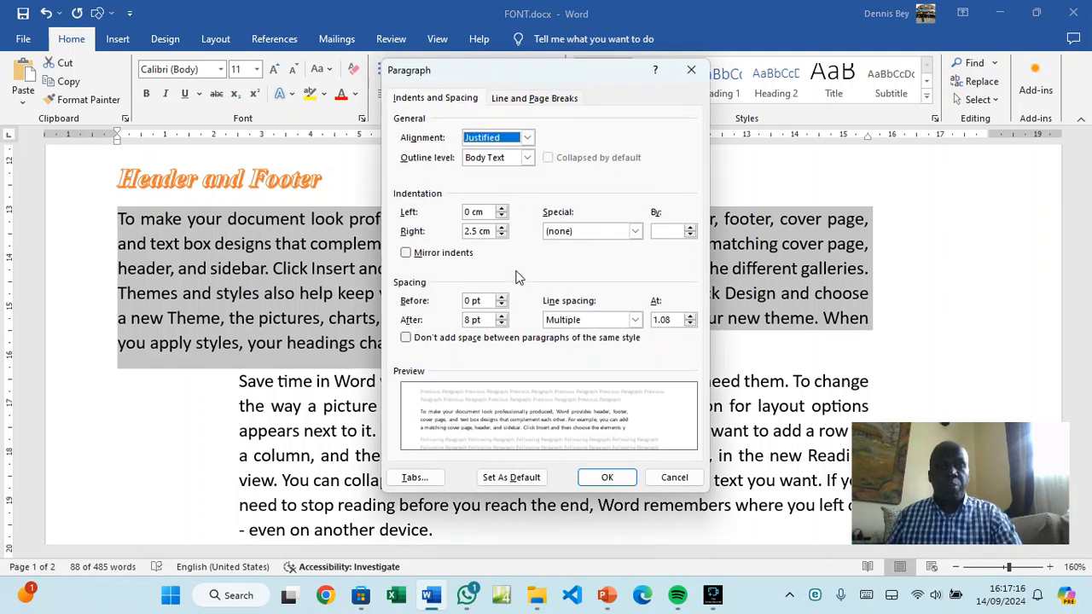
pyautogui.click(636, 320)
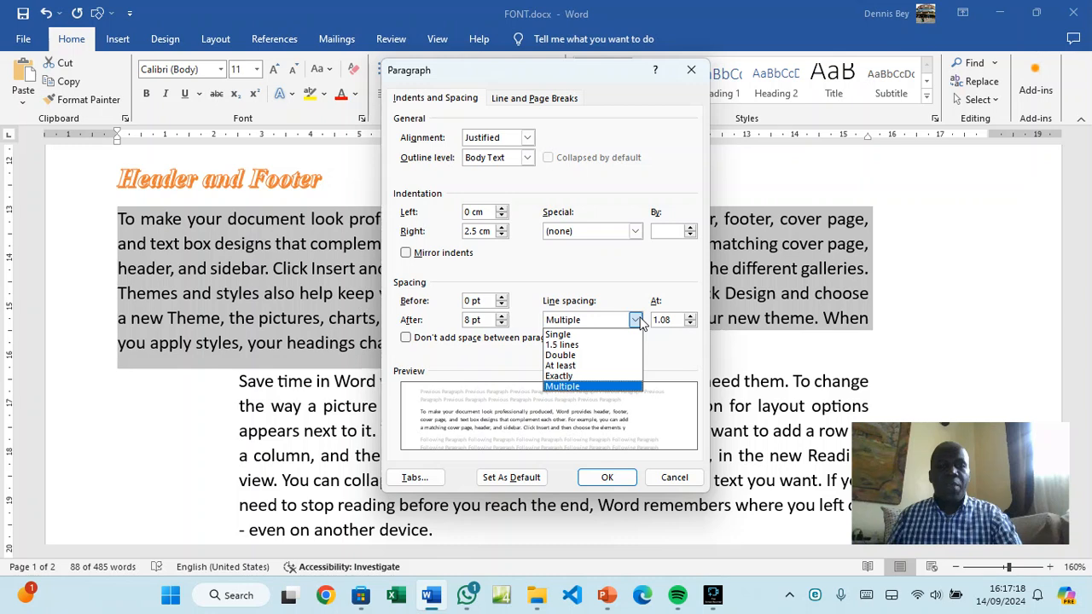
# Set the first Header and Footer paragraph to 1.5 lines, then change it to Single spacing
pyautogui.click(594, 344)
pyautogui.click(606, 478)
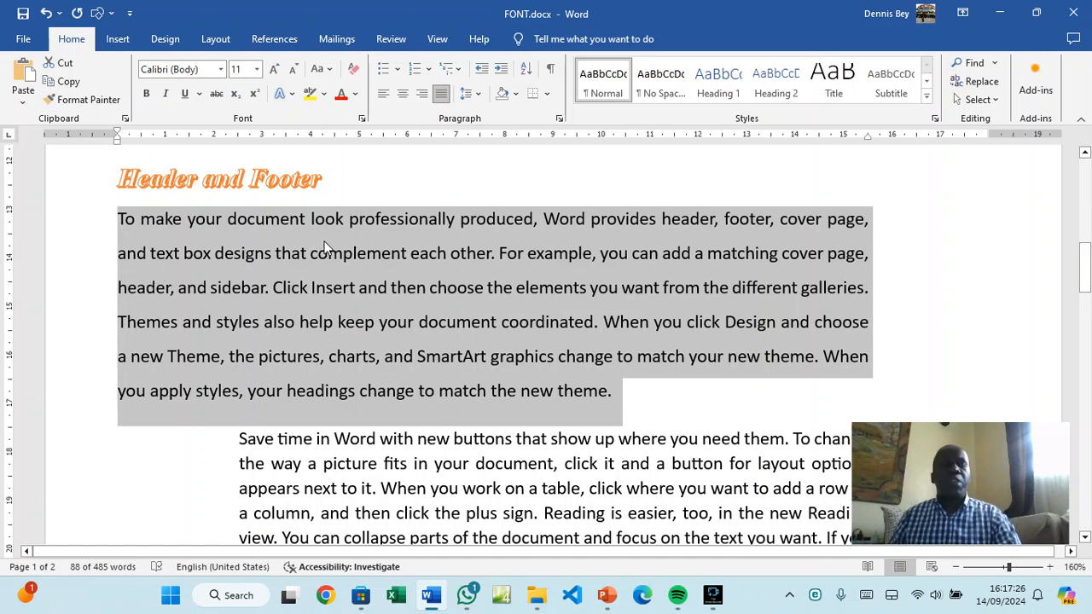
pyautogui.click(559, 119)
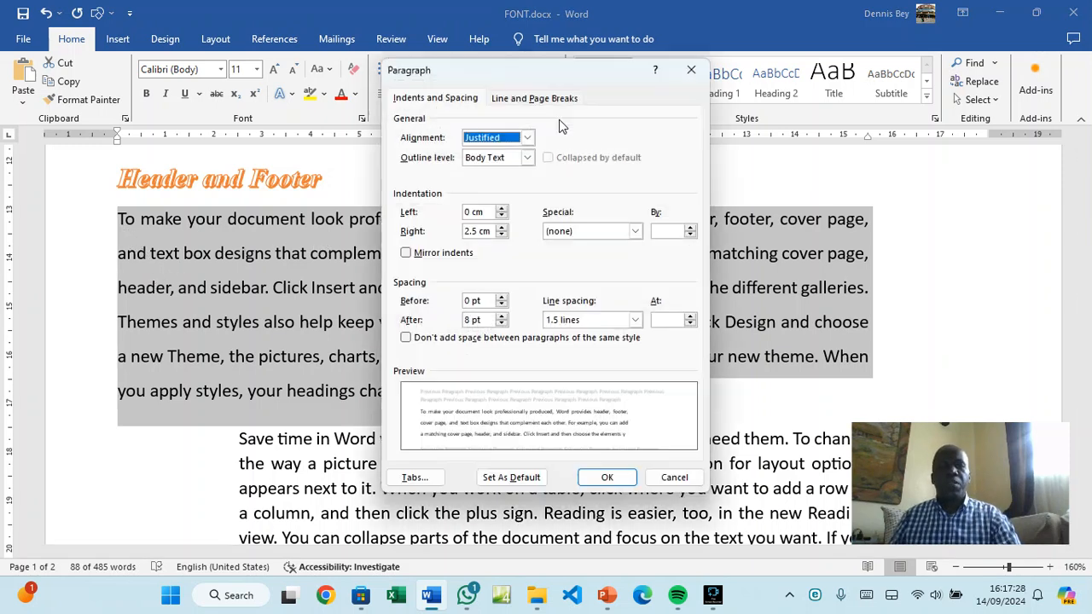
pyautogui.click(581, 319)
pyautogui.click(574, 339)
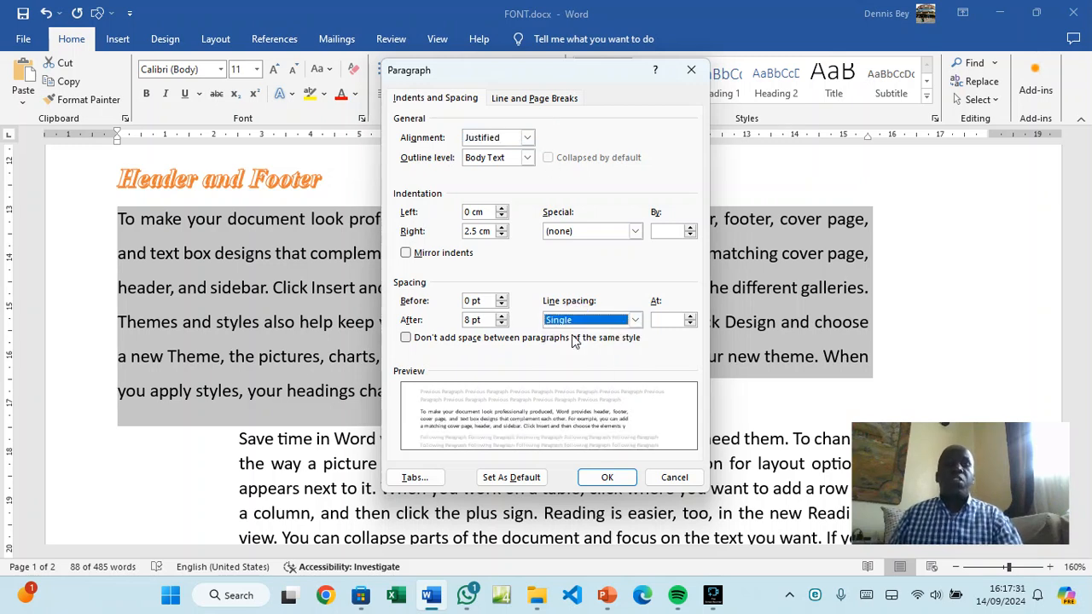
pyautogui.click(609, 478)
# Give all body text from 'Video provides' onward 6 pt space before
pyautogui.scroll(4, 304, 271)
pyautogui.click(304, 272)
pyautogui.scroll(9, 290, 256)
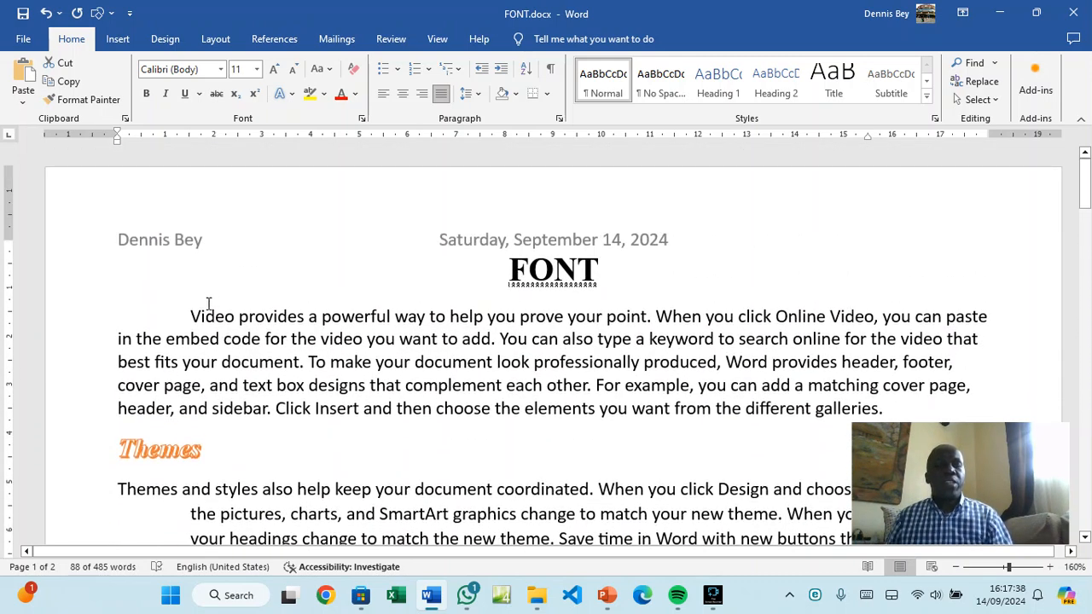
pyautogui.moveTo(193, 315); pyautogui.dragTo(481, 251)
pyautogui.scroll(3, 452, 264)
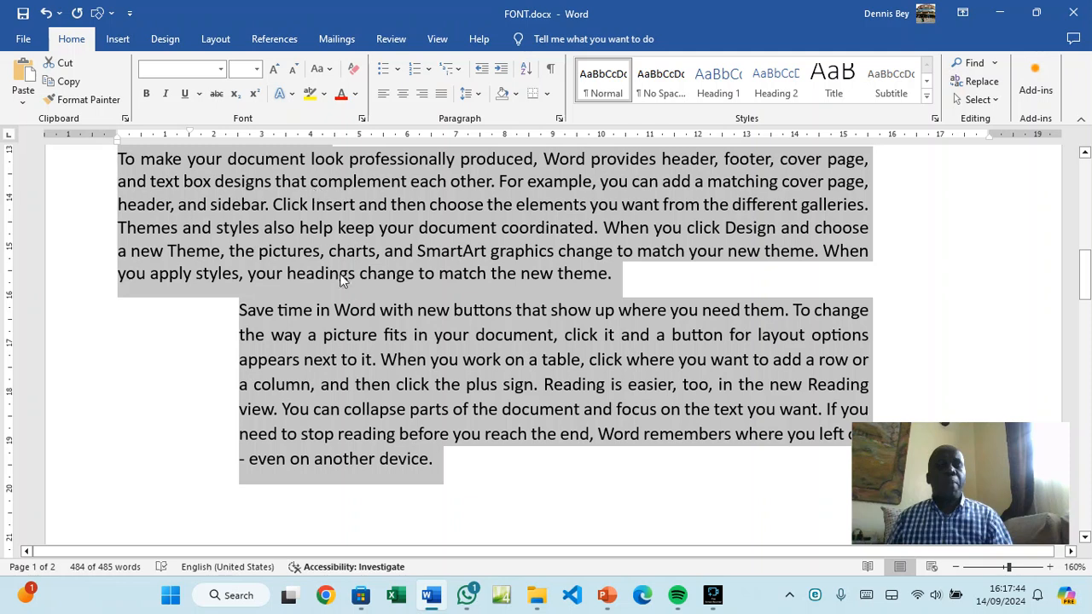
pyautogui.scroll(2, 344, 285)
pyautogui.scroll(1, 345, 284)
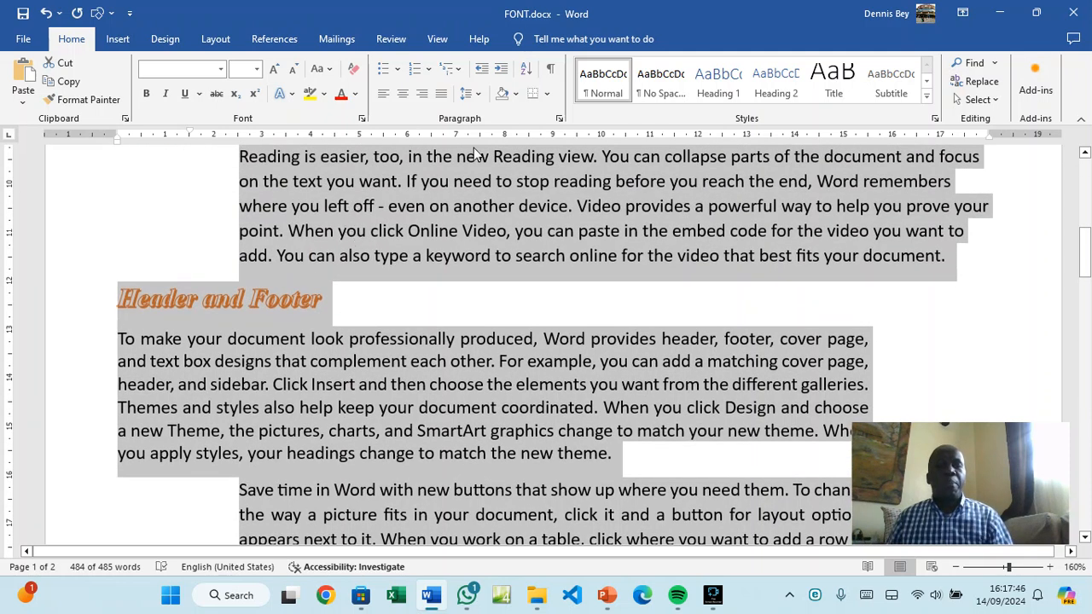
pyautogui.click(559, 119)
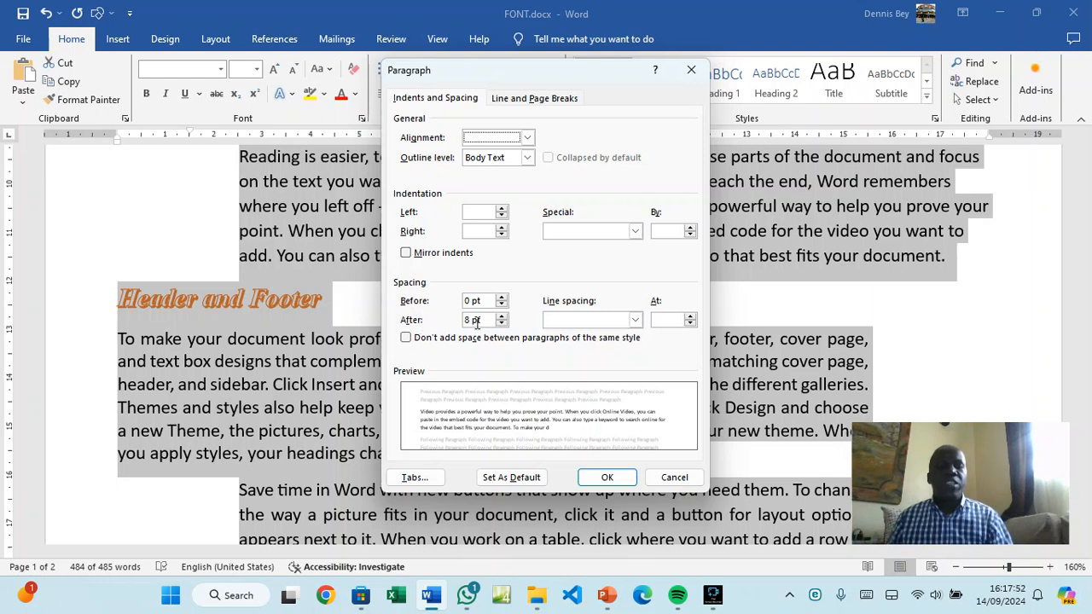
pyautogui.click(502, 298)
pyautogui.click(502, 297)
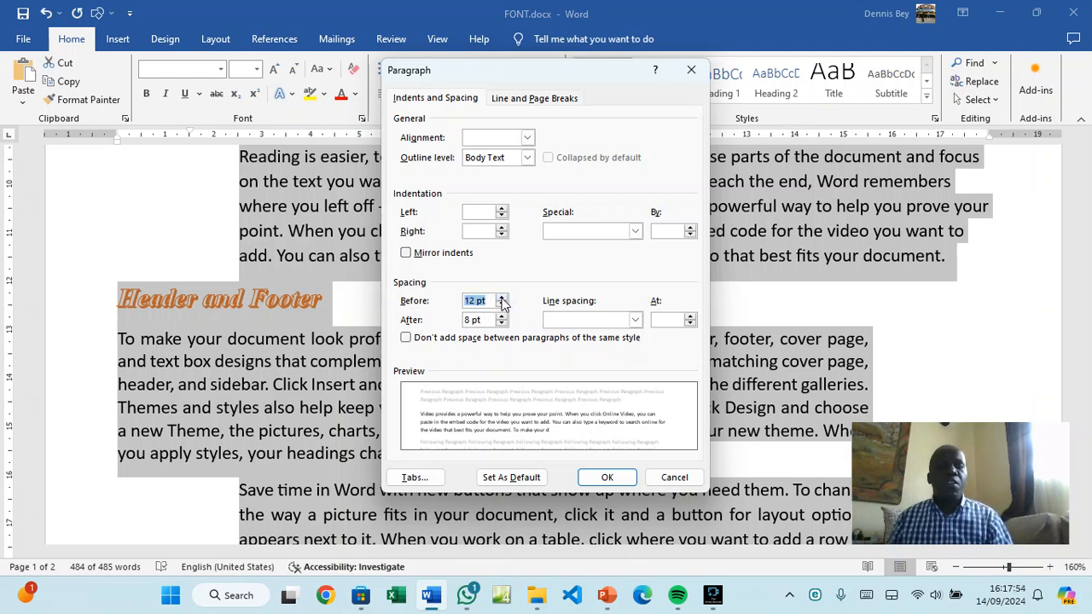
pyautogui.click(502, 307)
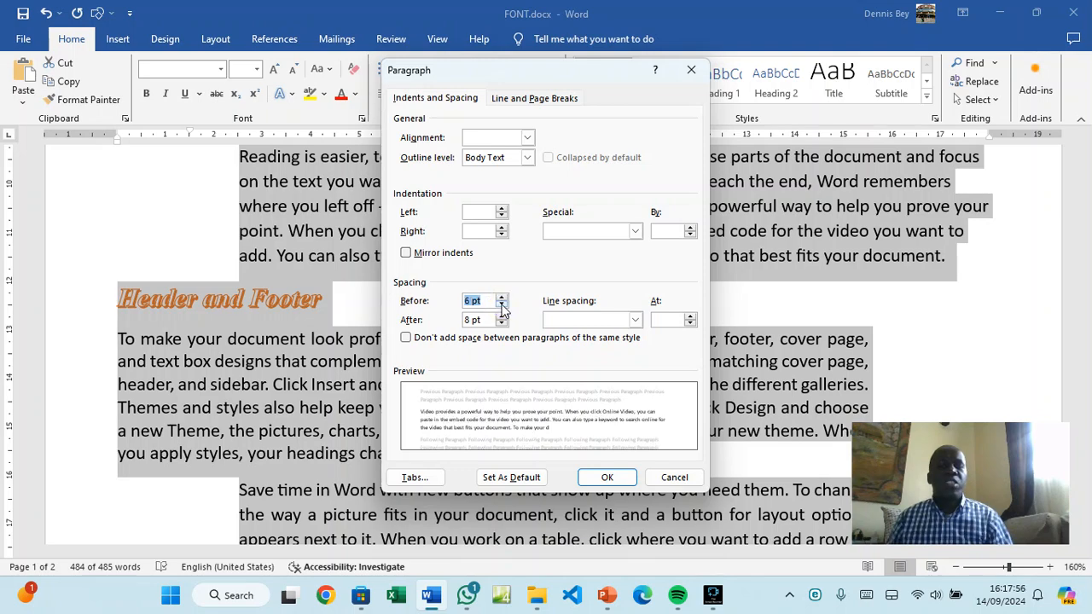
pyautogui.click(607, 477)
pyautogui.scroll(5, 323, 306)
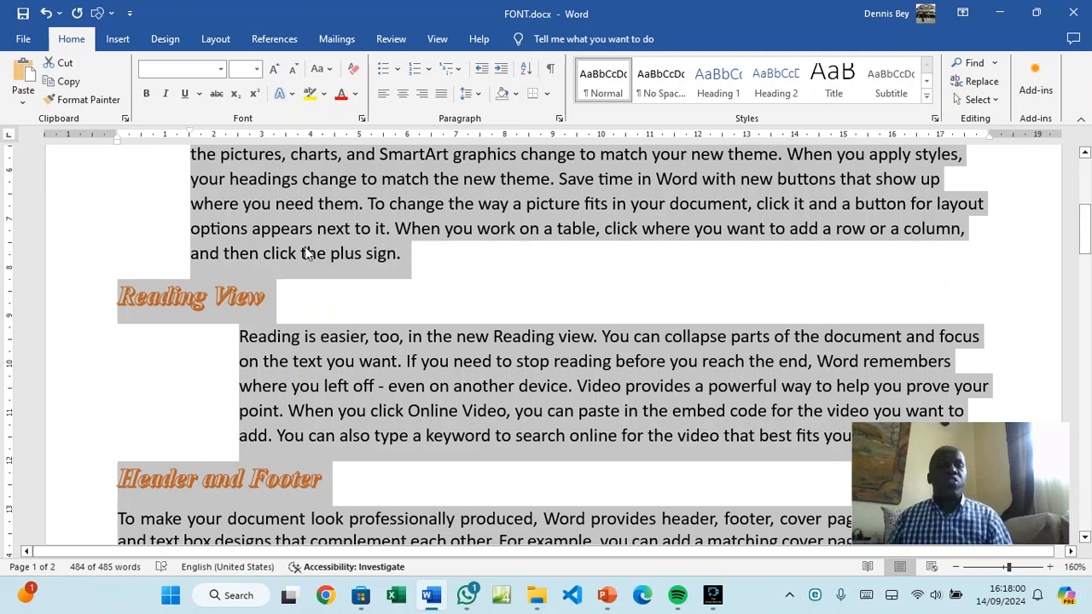
pyautogui.scroll(6, 315, 314)
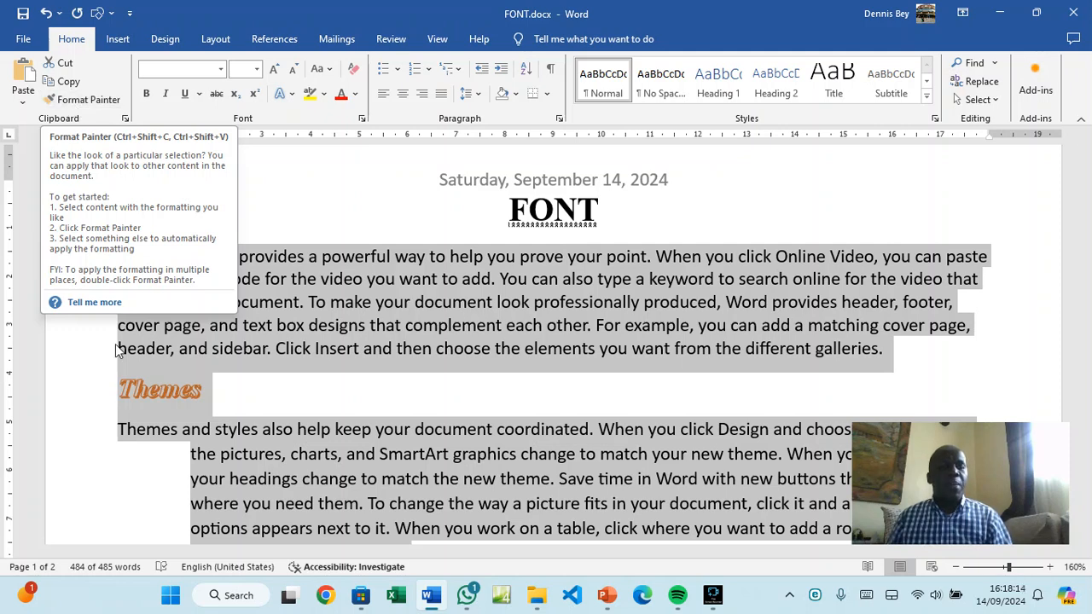
# Make the word Video red and change it to UPPERCASE
pyautogui.click(176, 386)
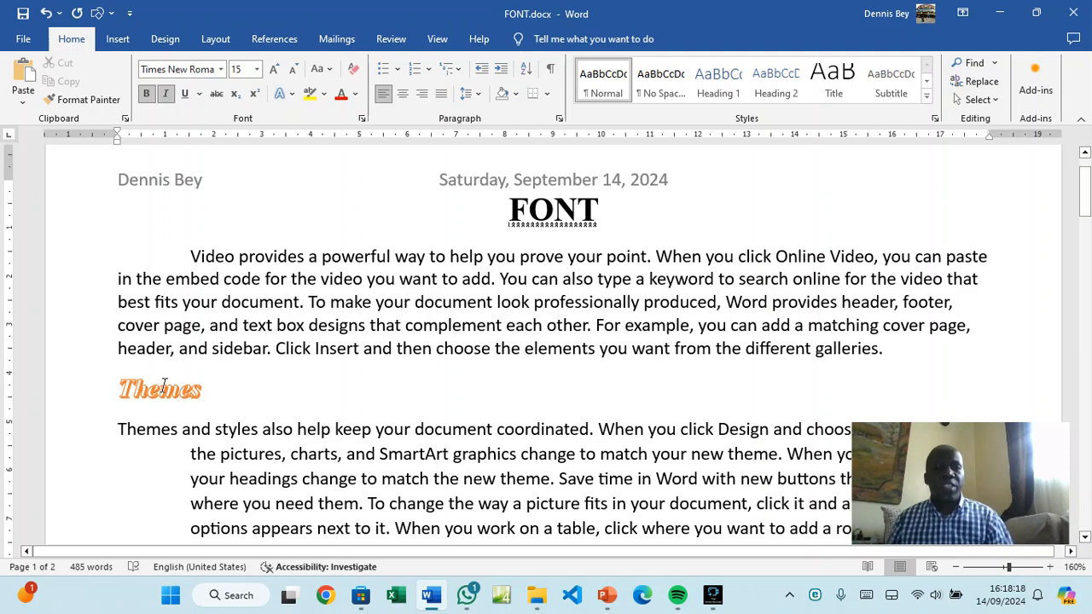
pyautogui.doubleClick(205, 256)
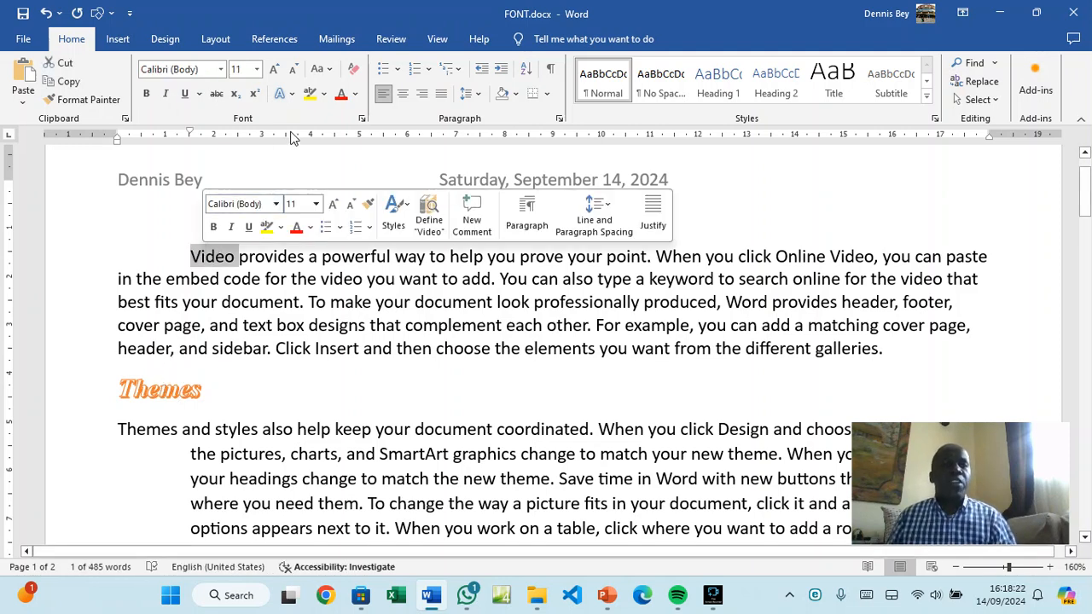
pyautogui.click(342, 97)
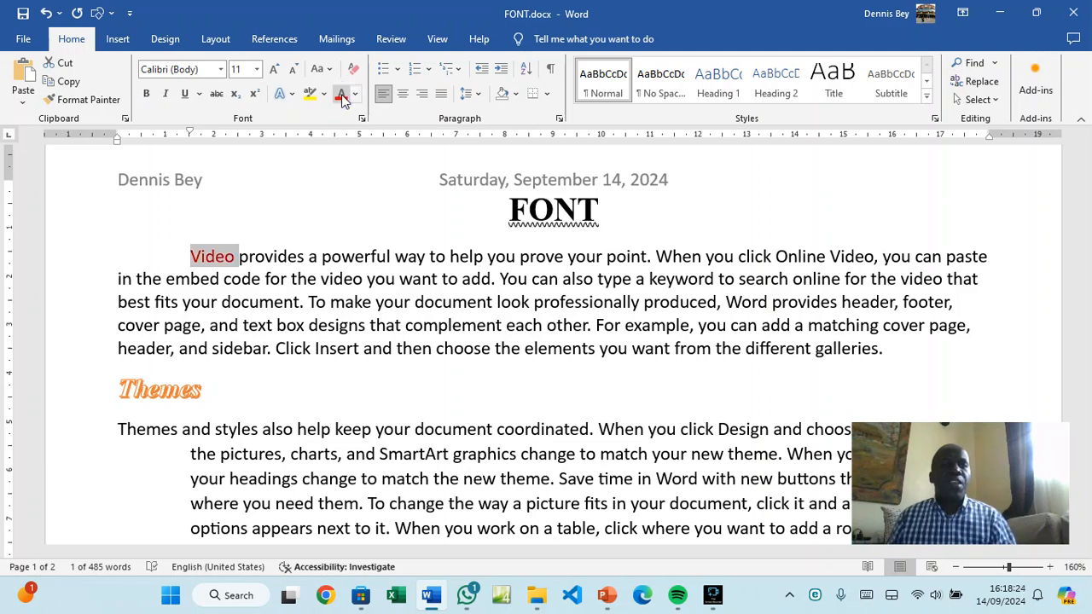
pyautogui.click(327, 68)
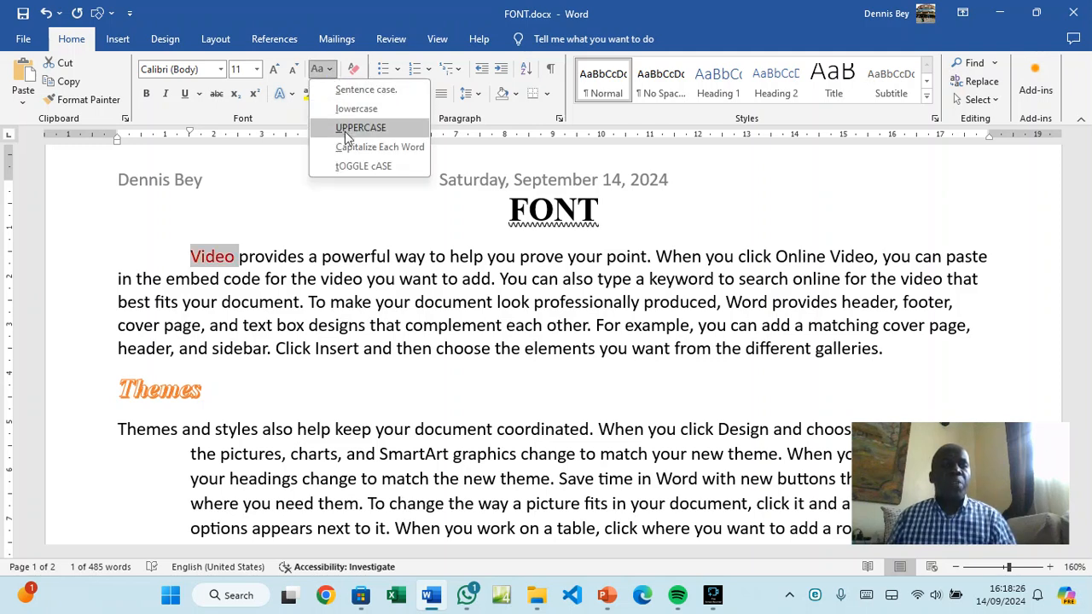
pyautogui.click(360, 128)
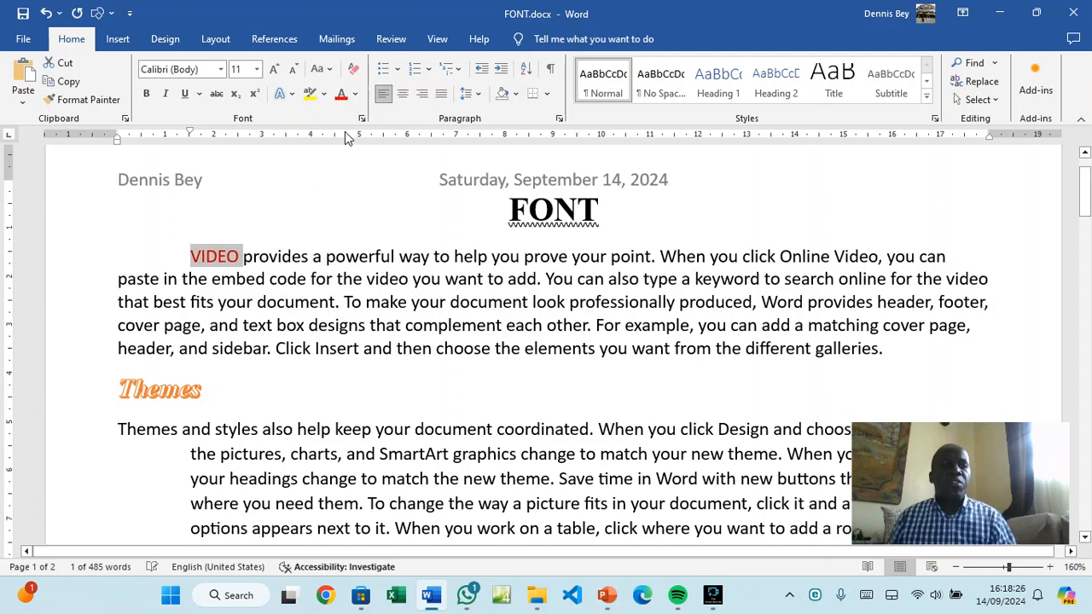
# Format VIDEO as 14 pt, underlined, italic, bold Algerian
pyautogui.click(257, 70)
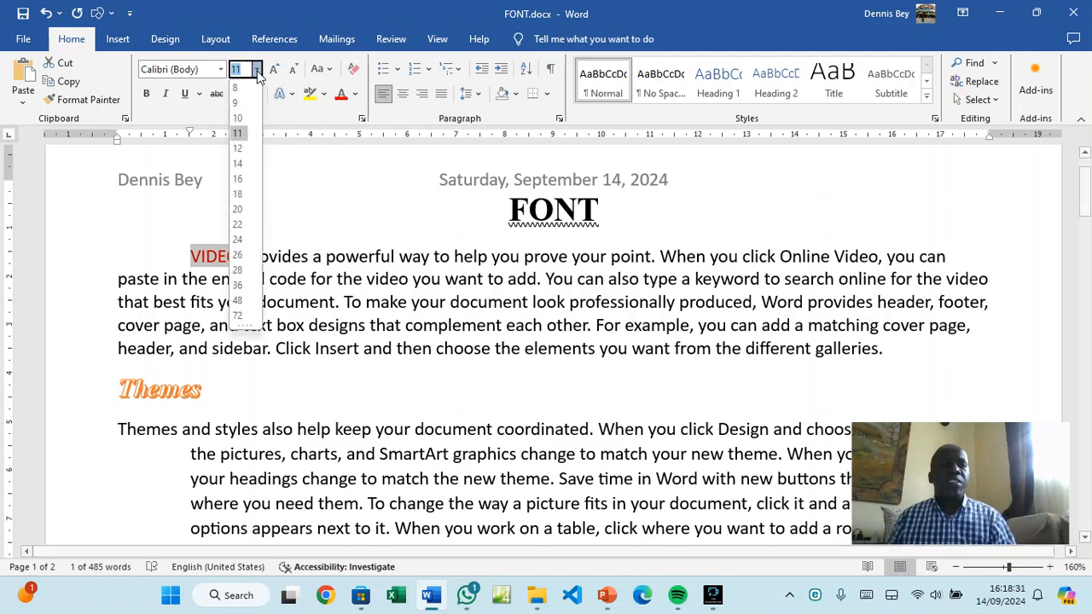
pyautogui.click(238, 164)
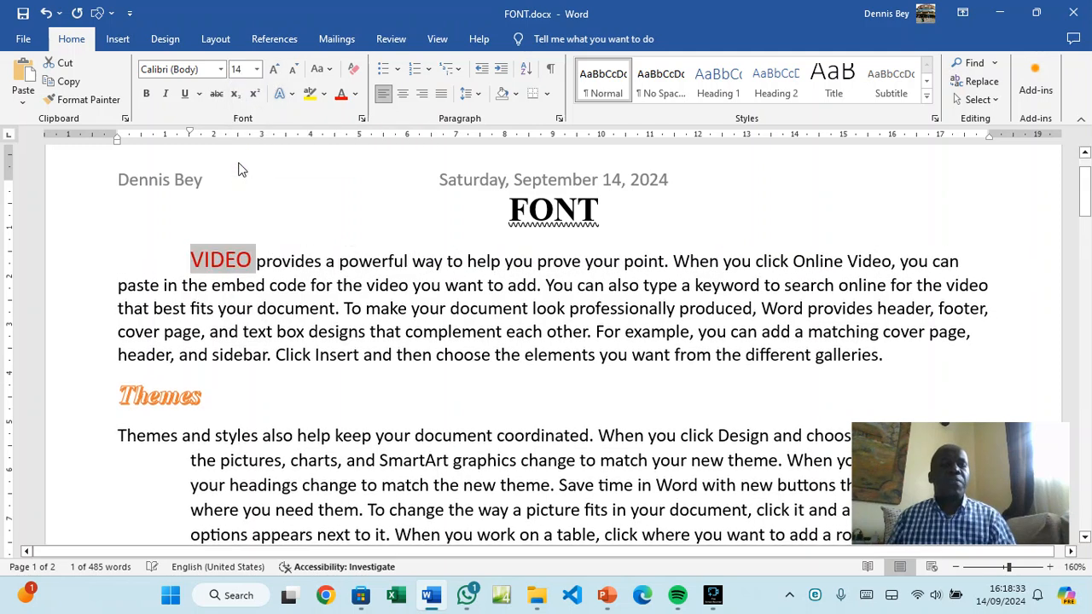
pyautogui.click(185, 93)
pyautogui.click(166, 96)
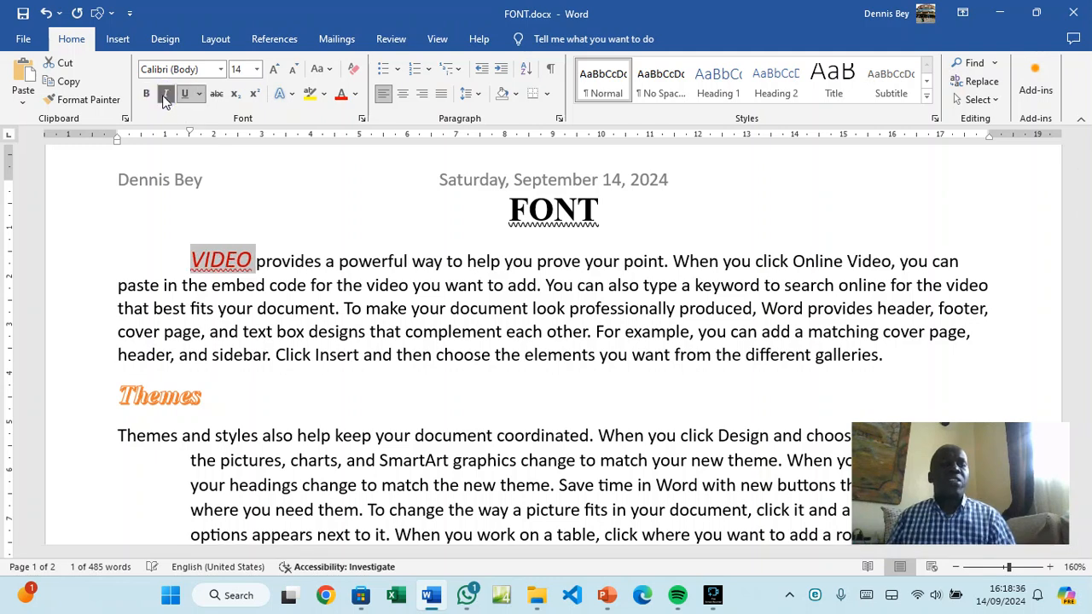
pyautogui.click(199, 93)
pyautogui.click(203, 116)
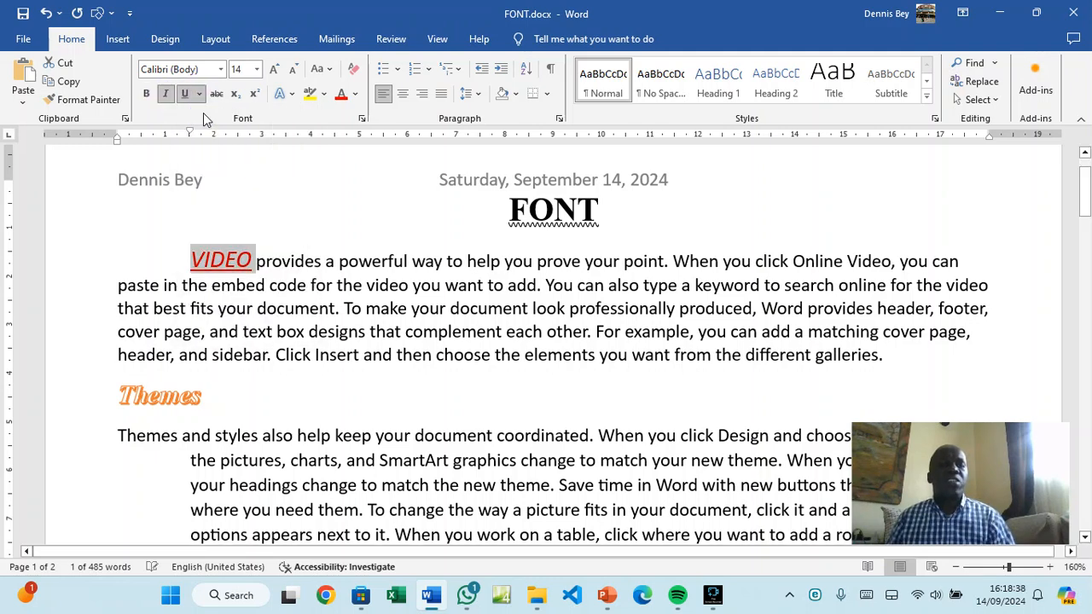
pyautogui.click(221, 69)
pyautogui.click(197, 221)
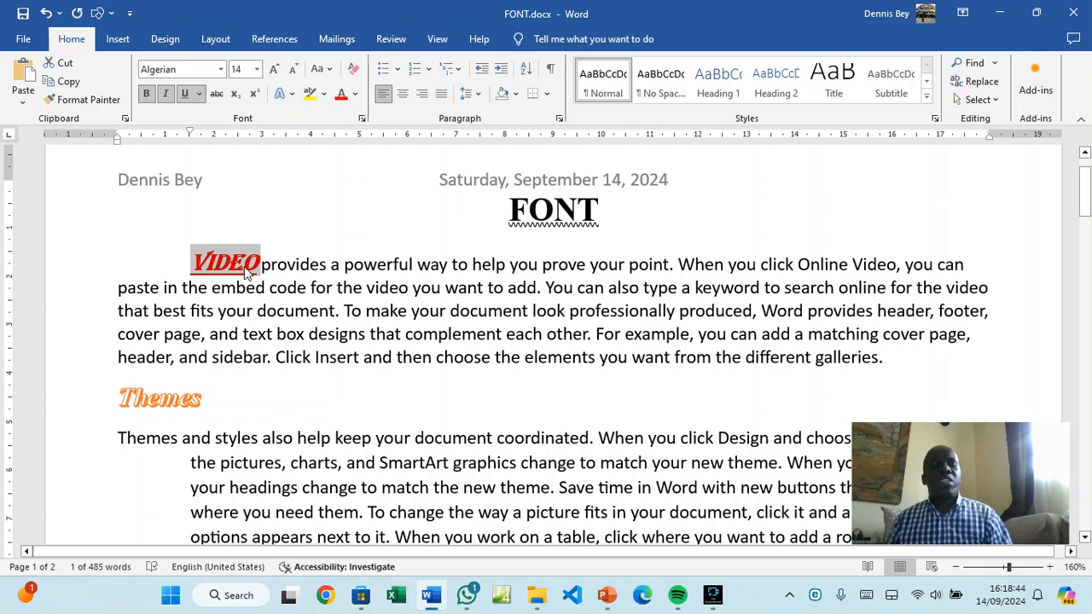
# Copy VIDEO's styling onto the words Online and example using Format Painter
pyautogui.click(87, 100)
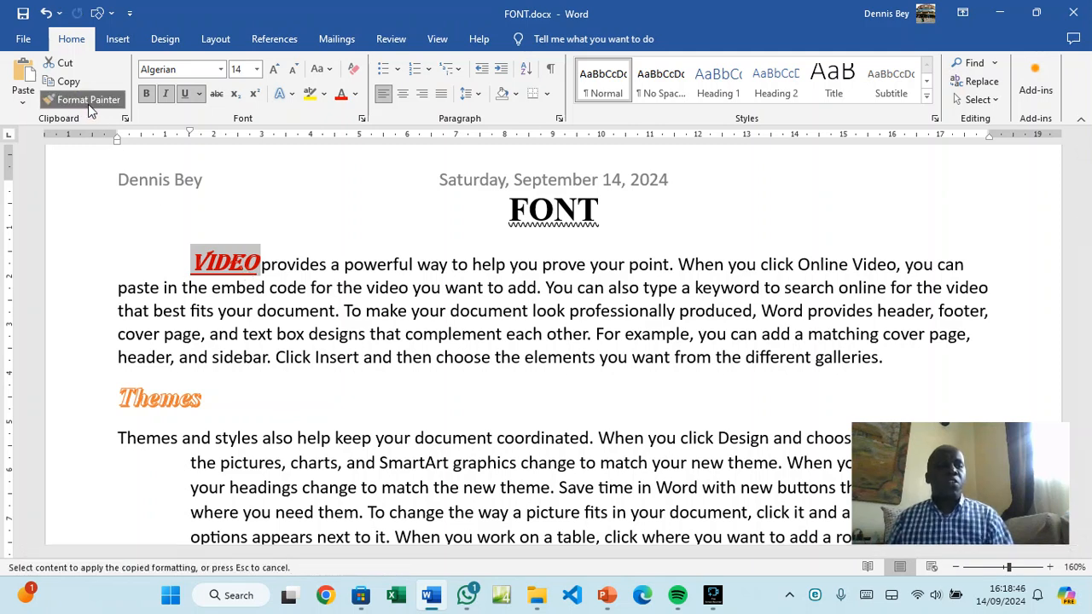
pyautogui.click(820, 265)
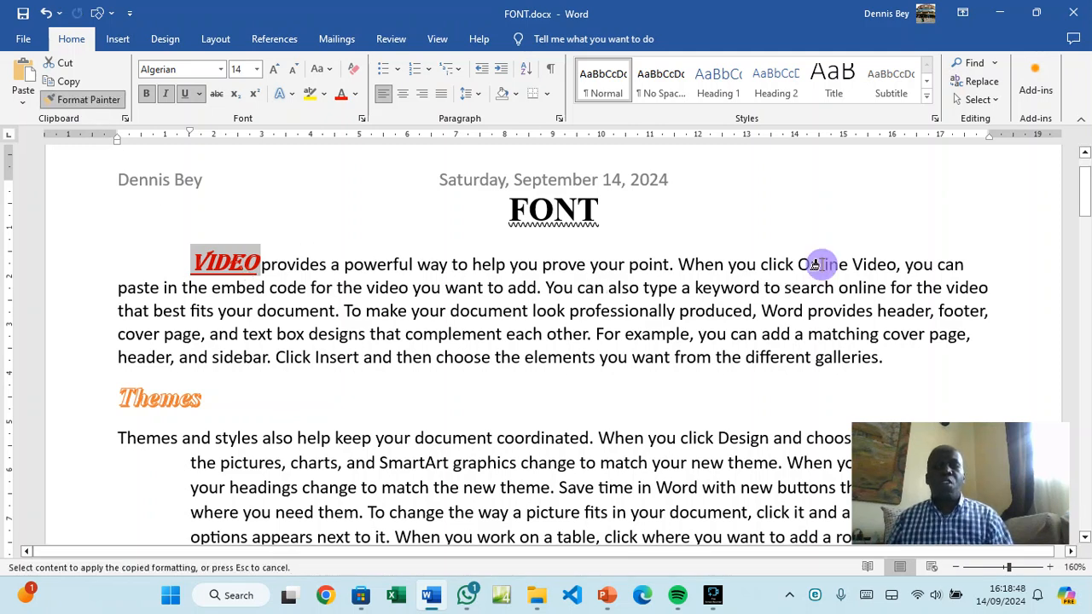
pyautogui.click(709, 335)
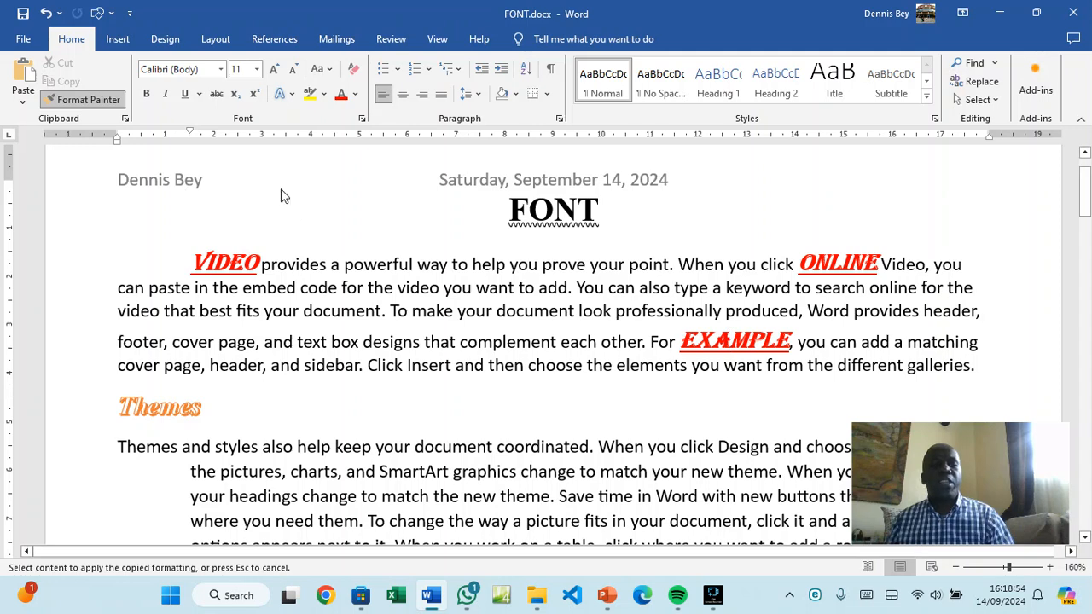
pyautogui.click(101, 100)
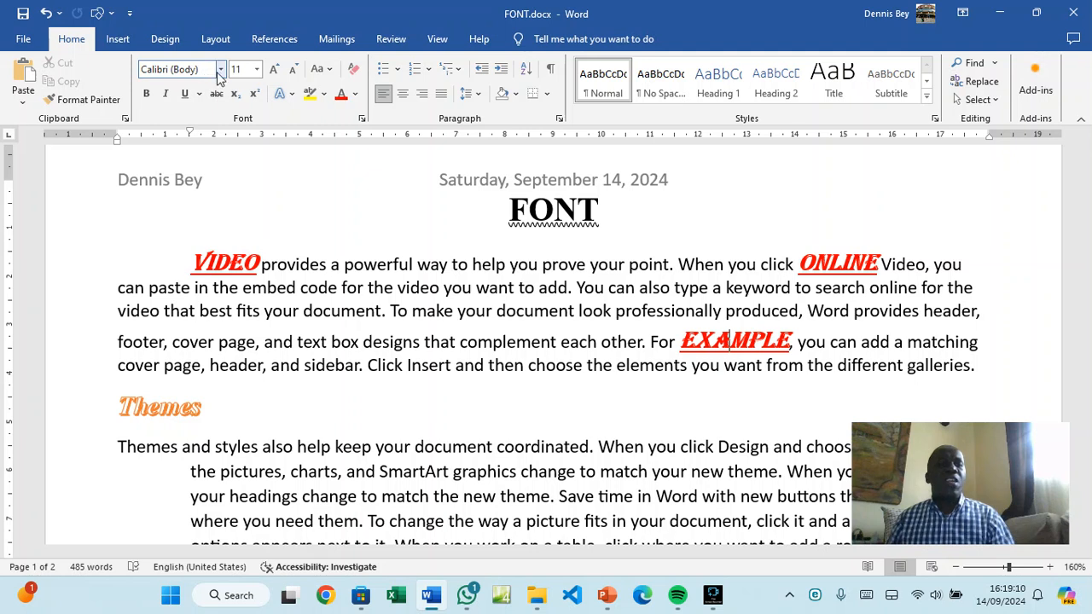
# Strip all formatting from the word VIDEO so it returns to plain Calibri 11
pyautogui.click(330, 70)
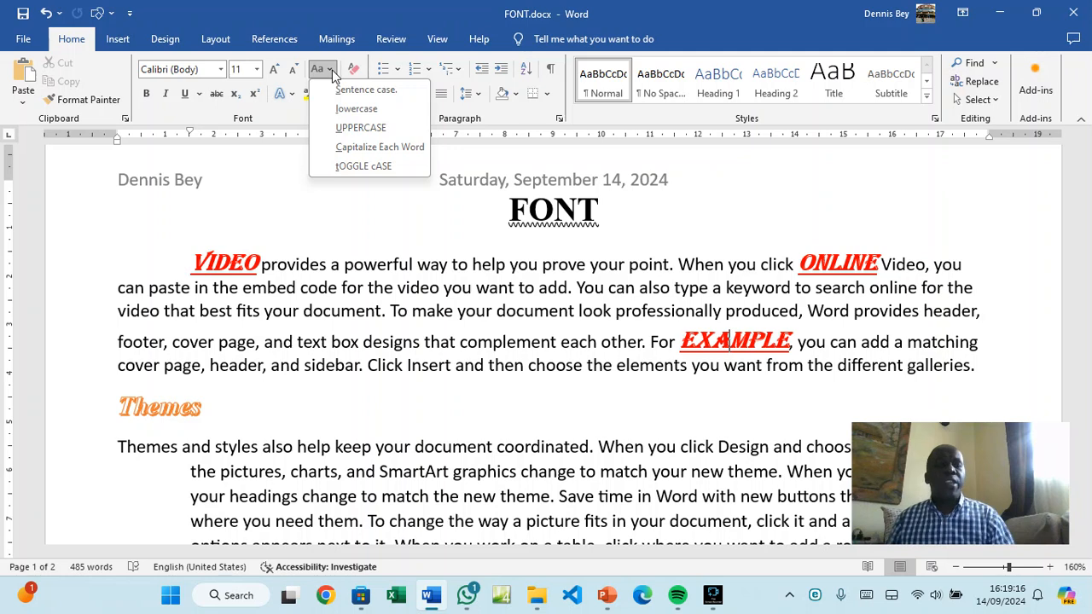
pyautogui.click(233, 261)
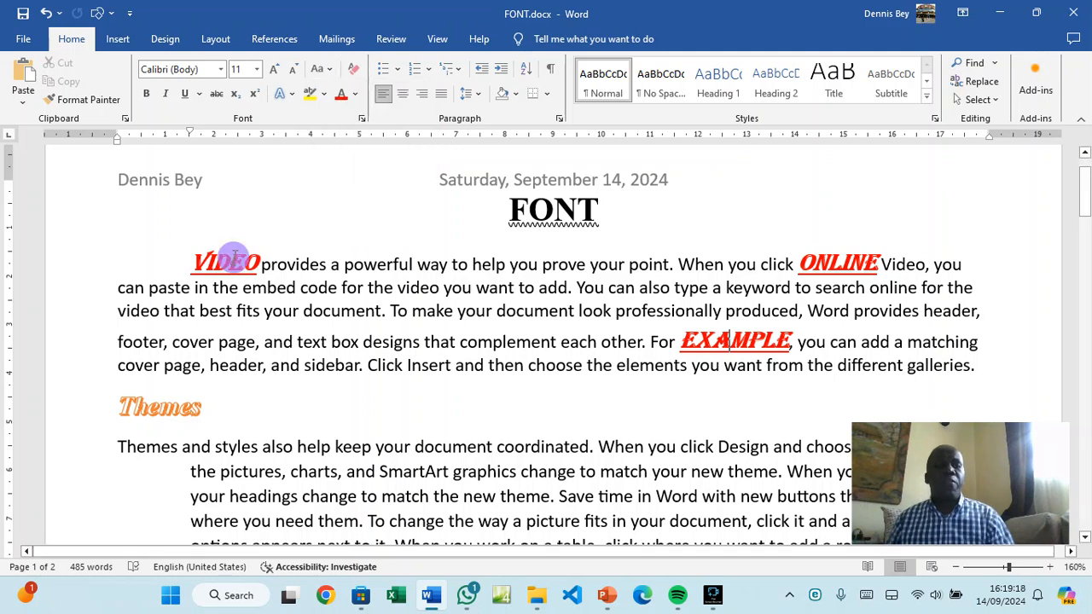
pyautogui.tripleClick(233, 260)
pyautogui.click(235, 262)
pyautogui.doubleClick(237, 263)
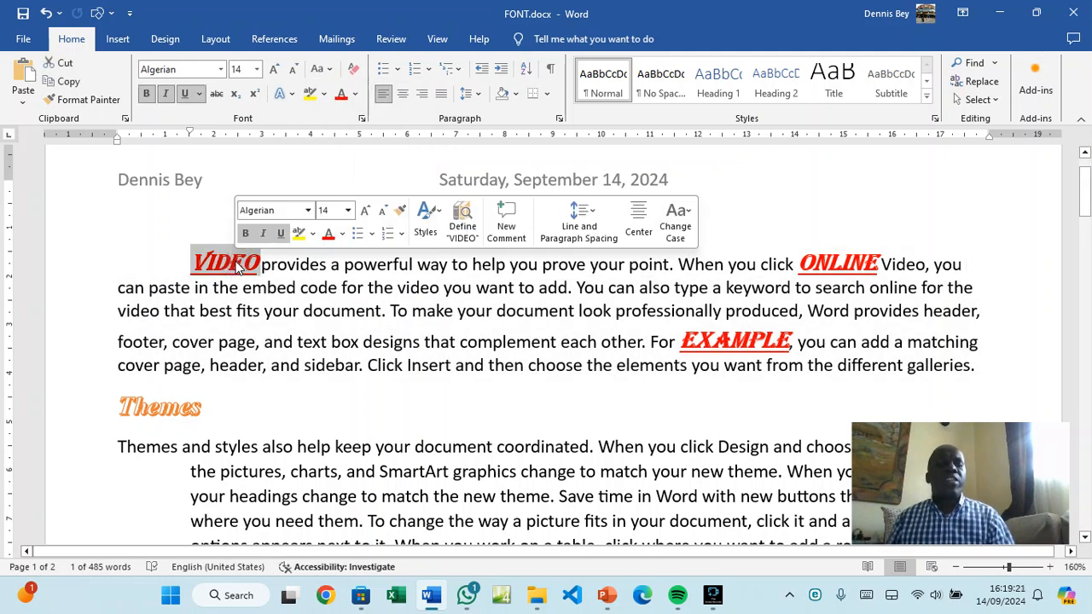
pyautogui.click(354, 72)
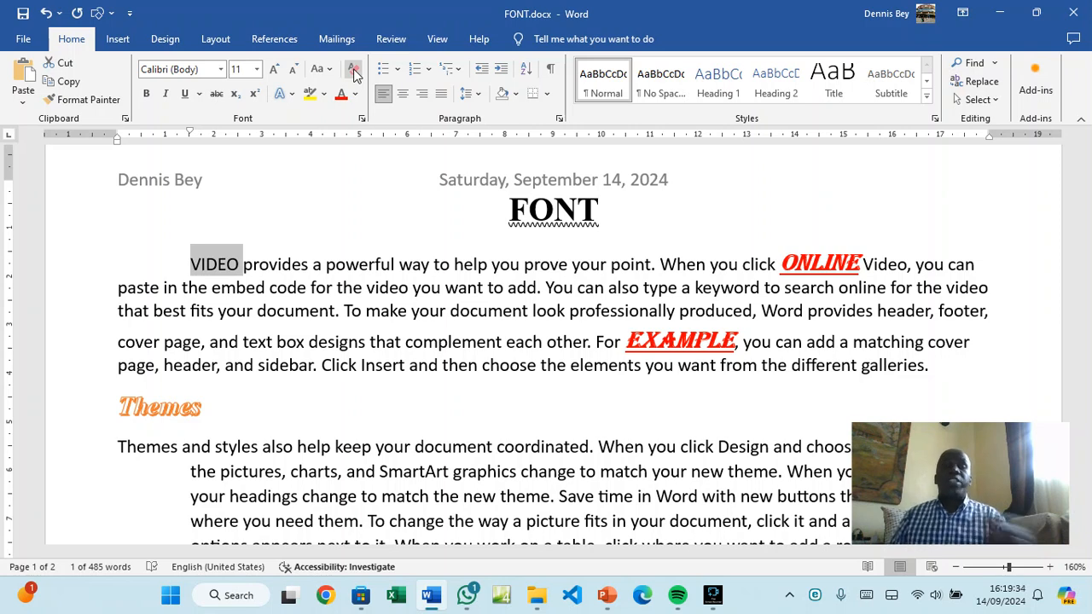
# Clear all formatting from Online as well, leaving EXAMPLE's red Algerian styling
pyautogui.doubleClick(806, 261)
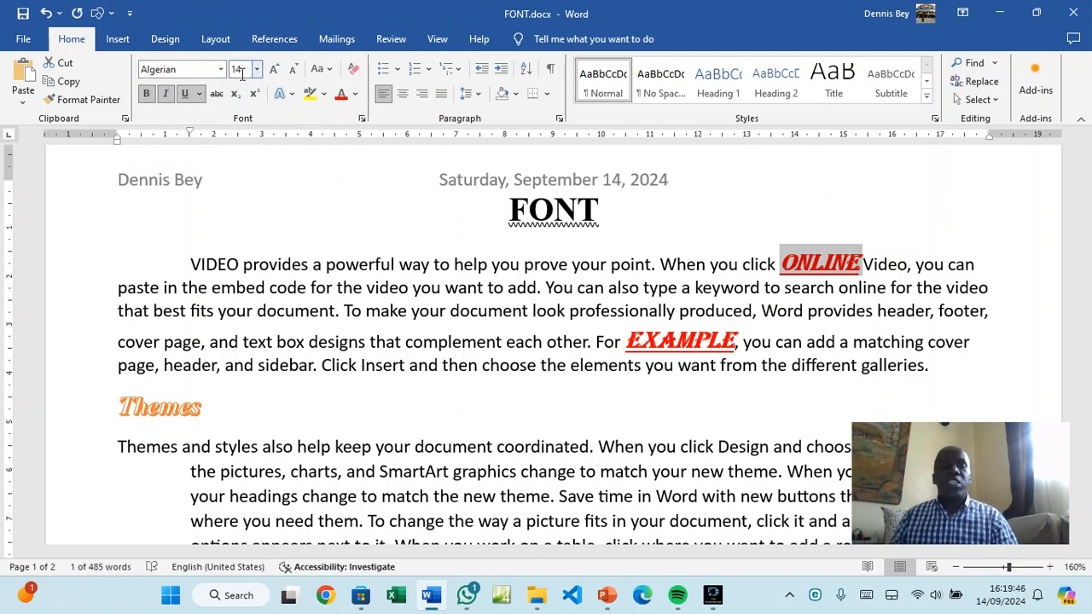
pyautogui.click(355, 72)
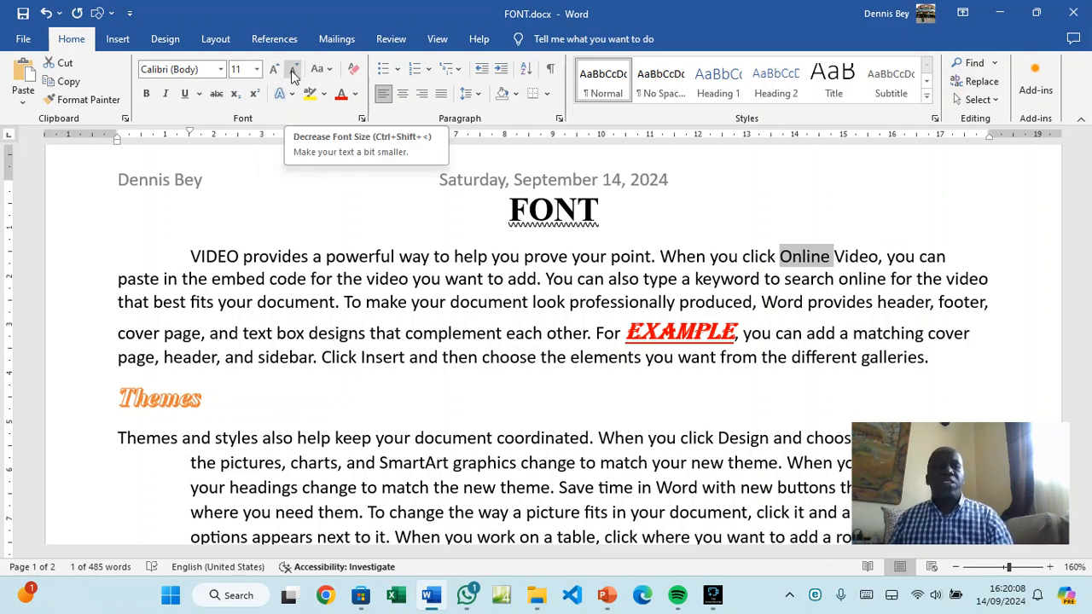
pyautogui.scroll(-6, 396, 233)
# Start a new empty paragraph after 'even on another device.'
pyautogui.scroll(-8, 397, 232)
pyautogui.click(470, 304)
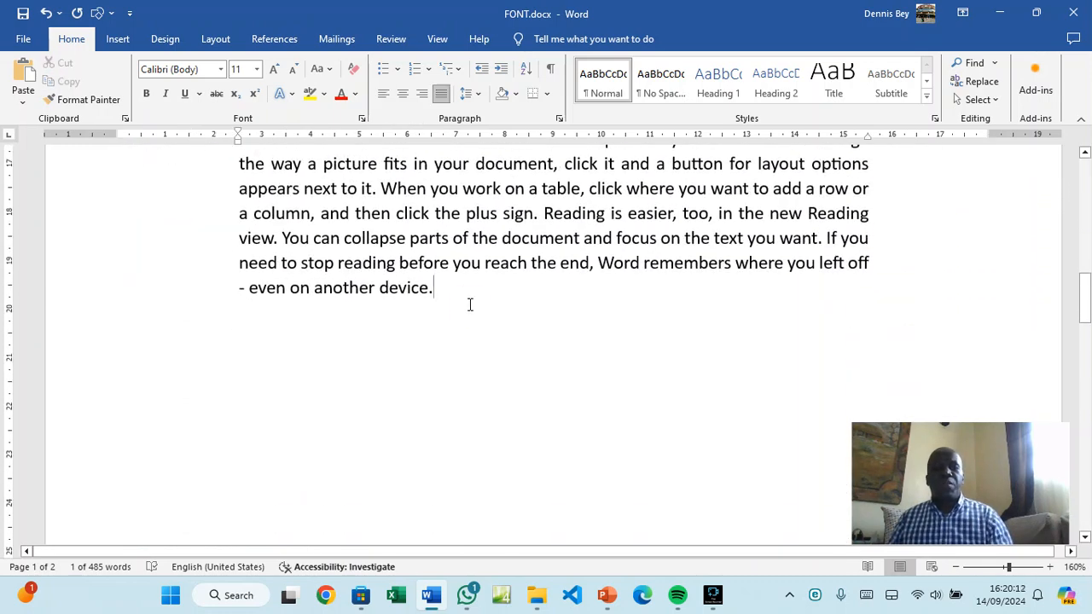
pyautogui.press('Return')
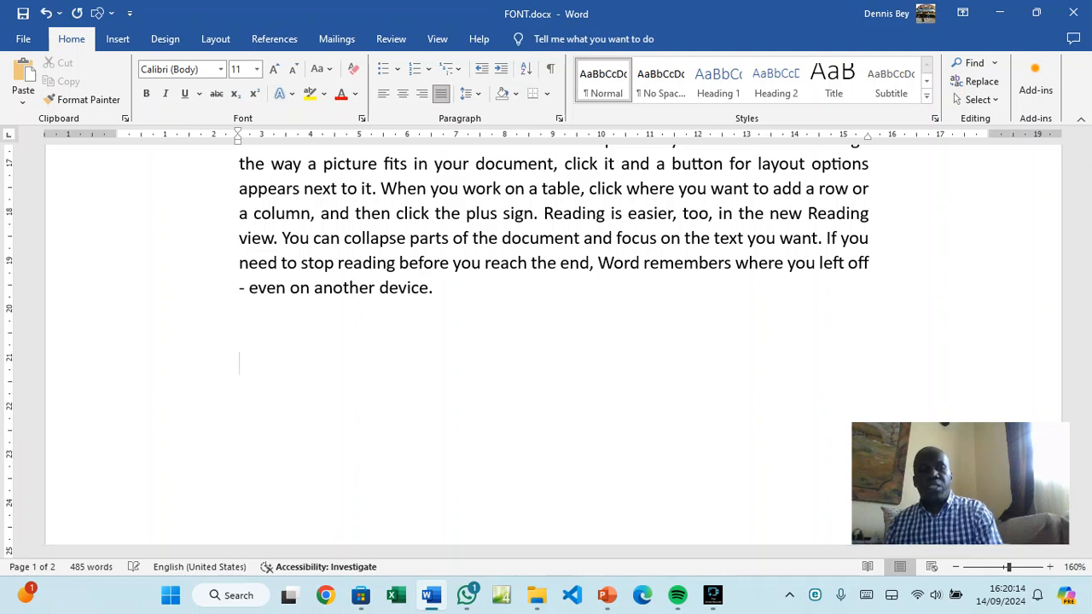
pyautogui.click(242, 322)
pyautogui.click(452, 290)
pyautogui.click(293, 322)
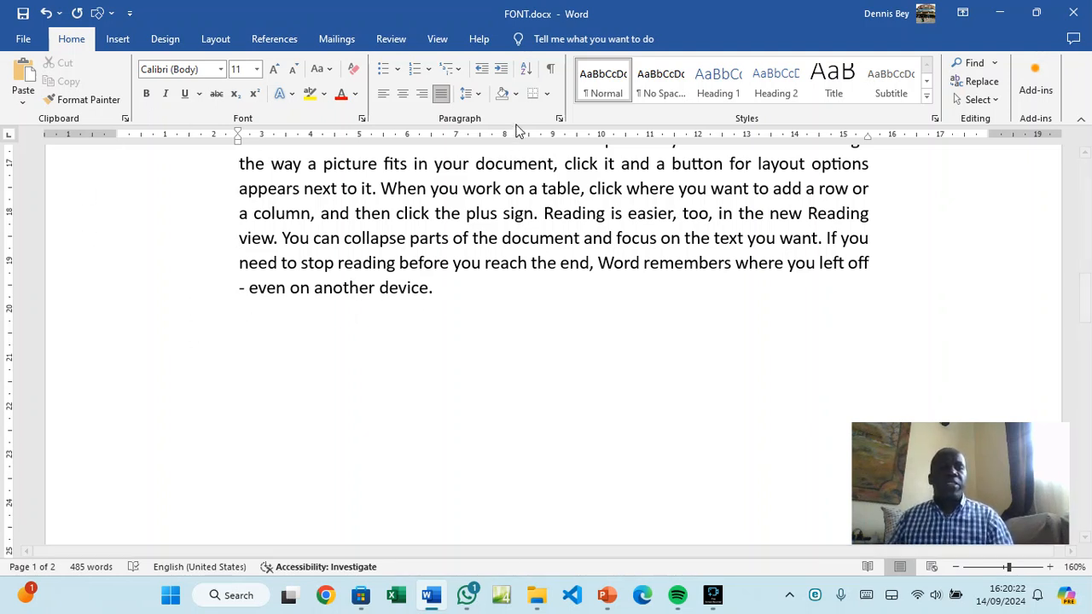
# Set the new paragraph's left and right indentation to 0 cm in the Paragraph dialog
pyautogui.click(559, 119)
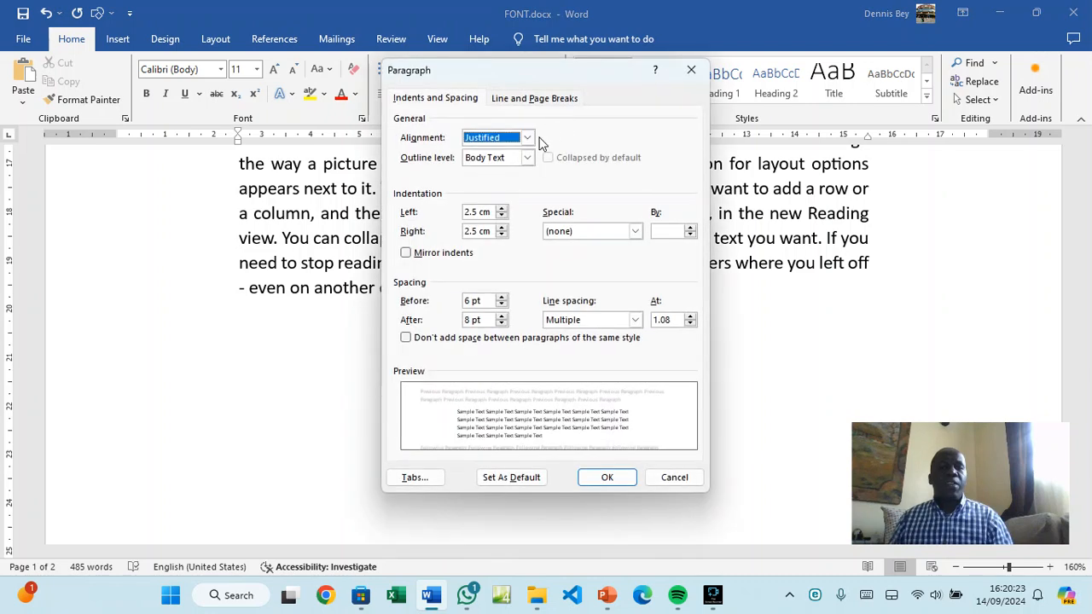
pyautogui.click(502, 216)
pyautogui.click(502, 216)
pyautogui.click(502, 216)
pyautogui.click(502, 217)
pyautogui.click(501, 217)
pyautogui.click(501, 217)
pyautogui.click(502, 217)
pyautogui.click(502, 216)
pyautogui.click(502, 217)
pyautogui.click(501, 216)
pyautogui.click(502, 217)
pyautogui.click(502, 217)
pyautogui.click(501, 216)
pyautogui.click(502, 217)
pyautogui.click(502, 217)
pyautogui.click(502, 217)
pyautogui.click(501, 216)
pyautogui.click(471, 212)
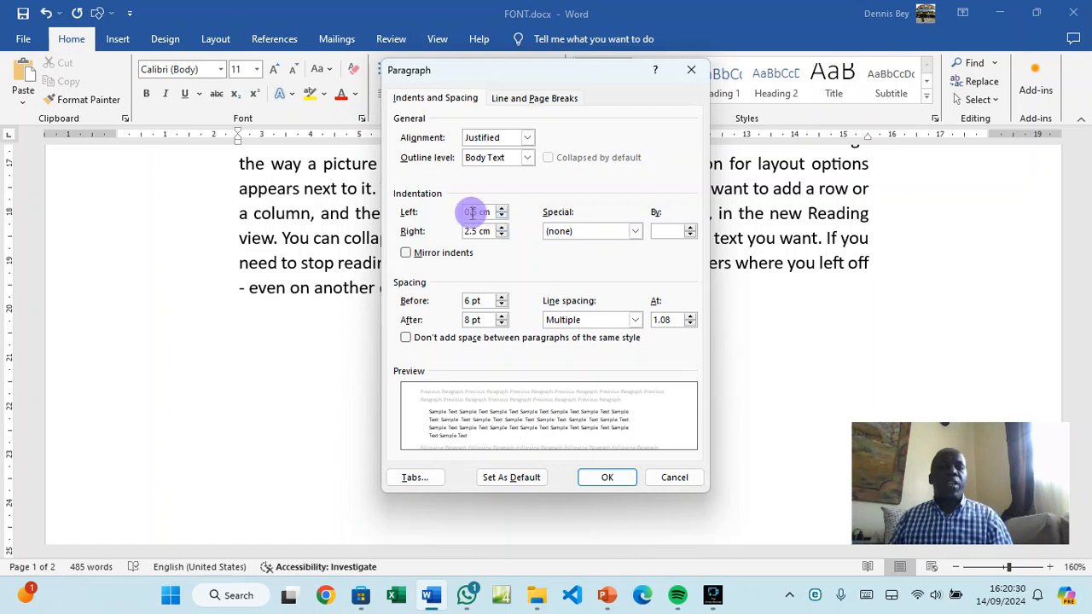
pyautogui.press('BackSpace')
pyautogui.press('BackSpace')
pyautogui.press('BackSpace')
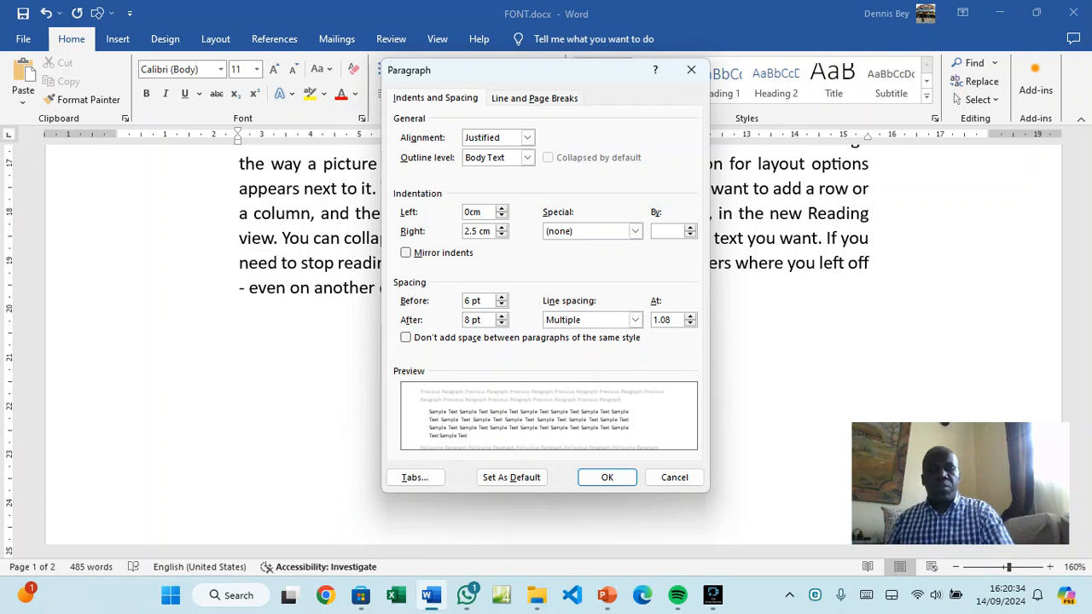
pyautogui.write('0')
pyautogui.click(472, 232)
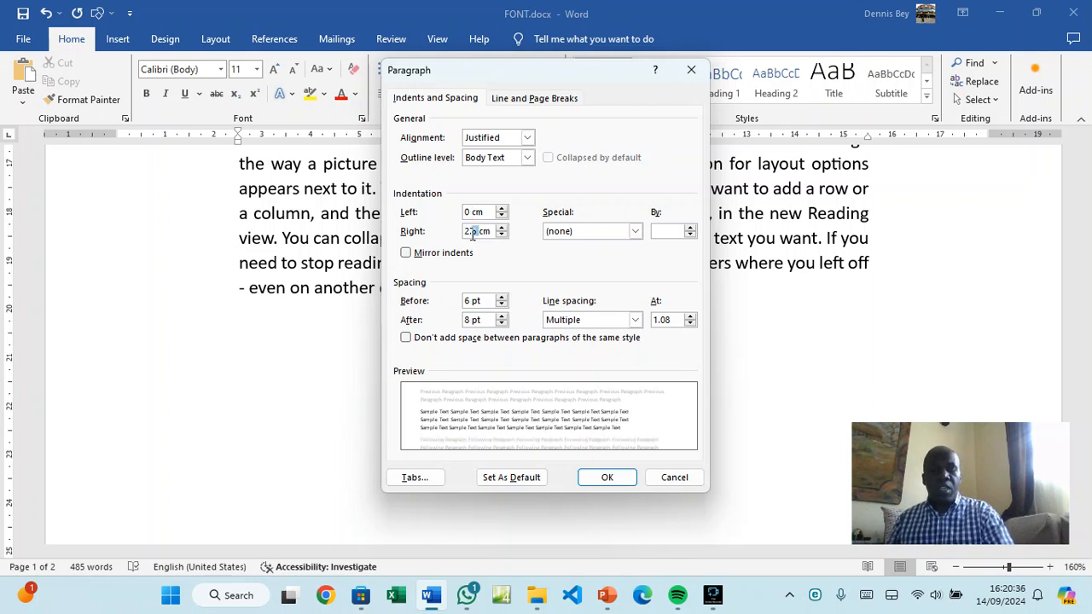
pyautogui.write('0')
pyautogui.press('BackSpace')
pyautogui.press('BackSpace')
pyautogui.press('BackSpace')
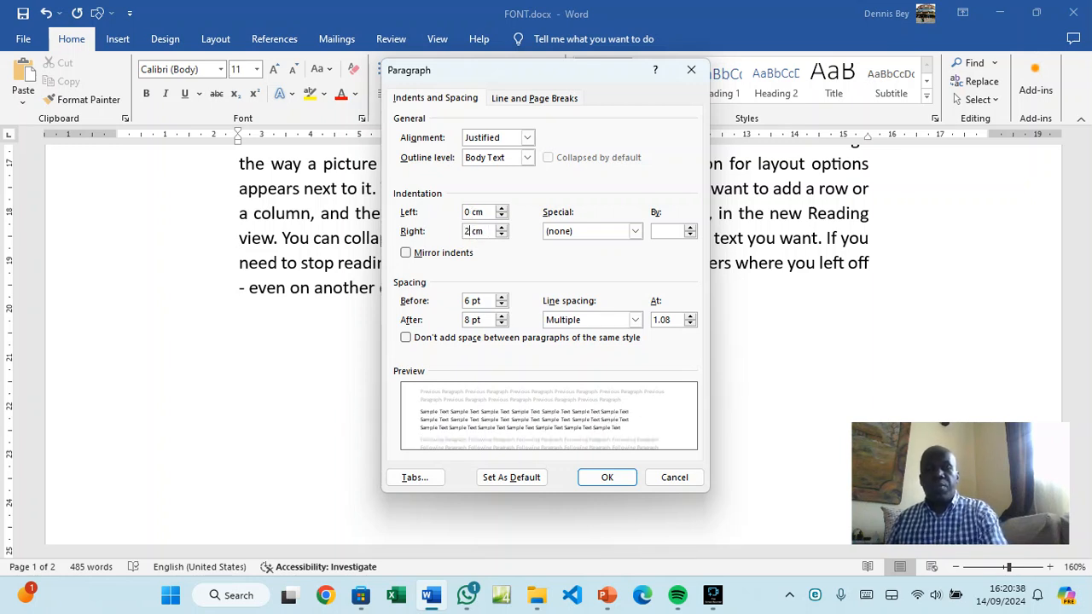
pyautogui.click(604, 468)
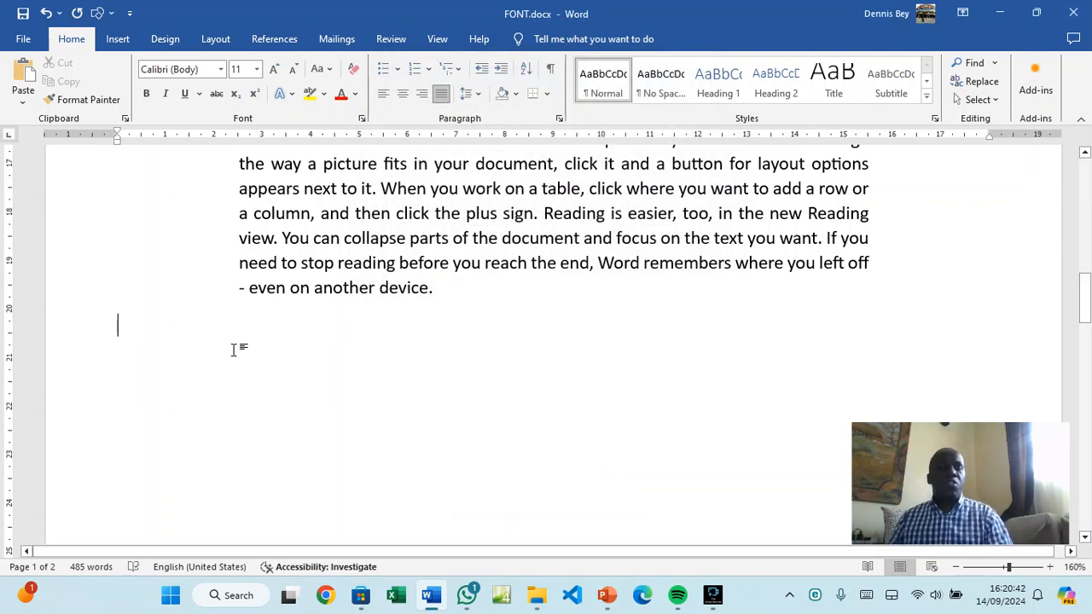
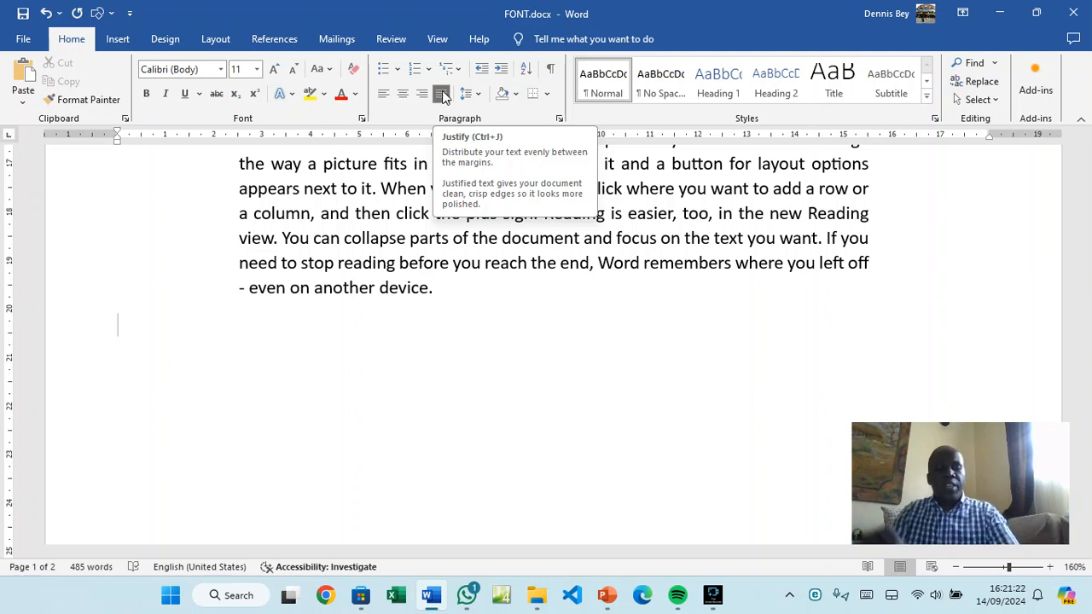
# Type the water formula H2O on the empty line and make its 2 subscript
pyautogui.write('h')
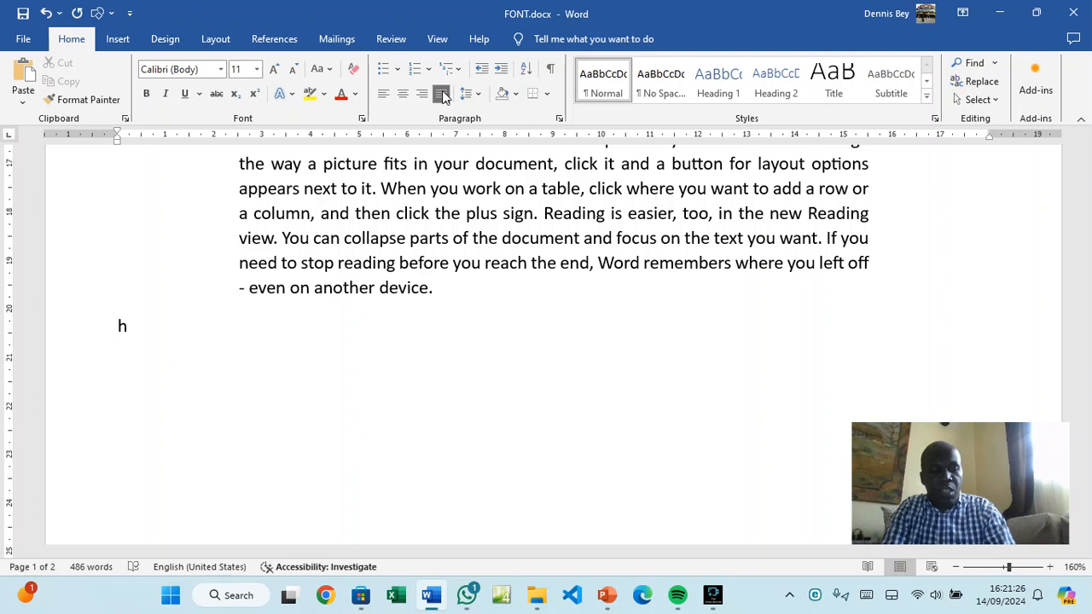
pyautogui.press('BackSpace')
pyautogui.write('H2')
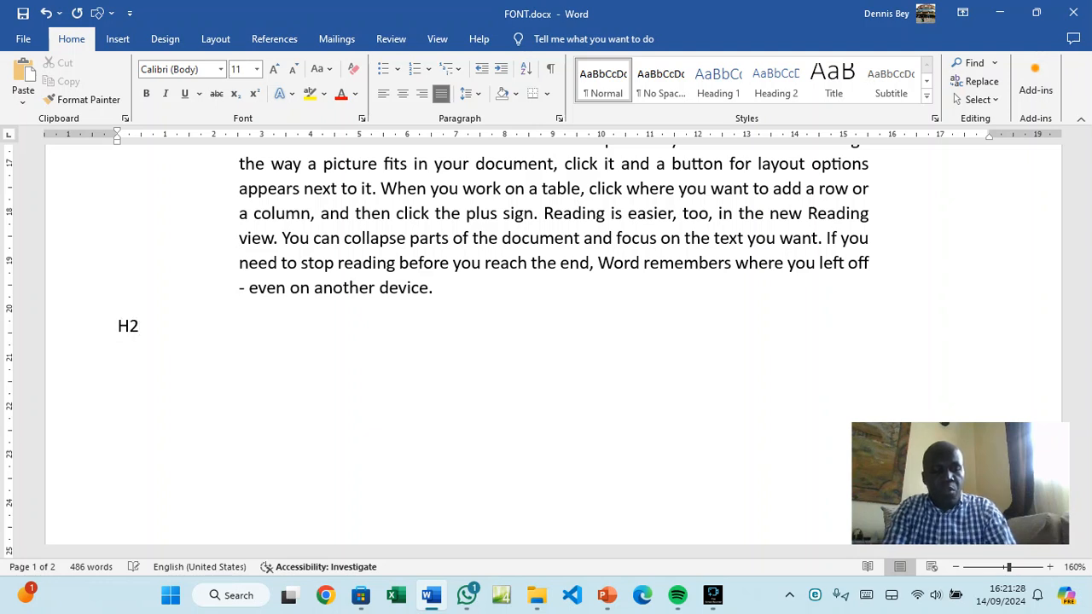
pyautogui.write('o')
pyautogui.press('BackSpace')
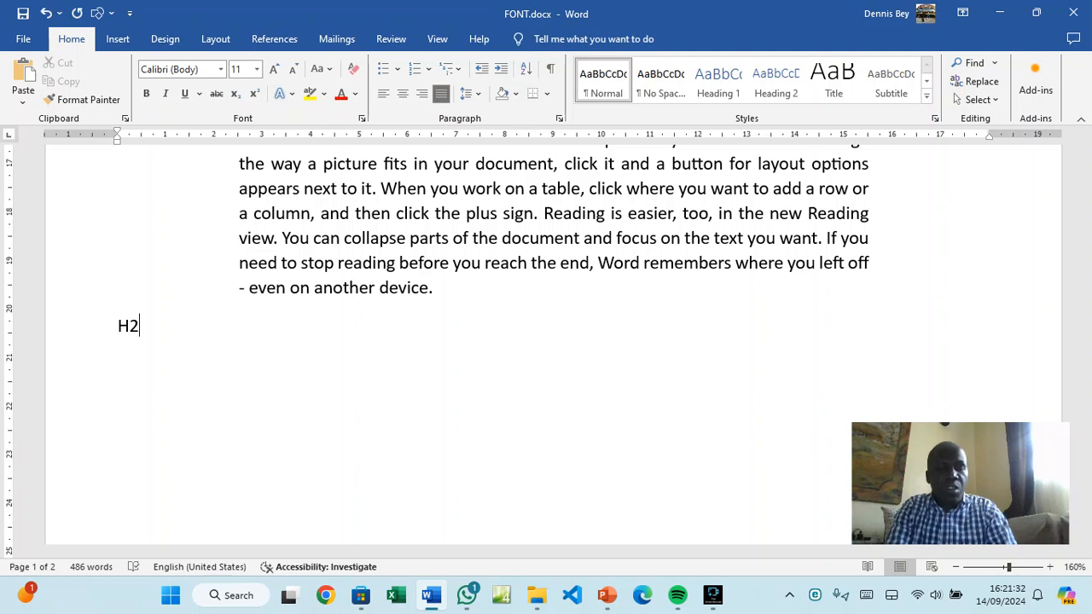
pyautogui.write('O')
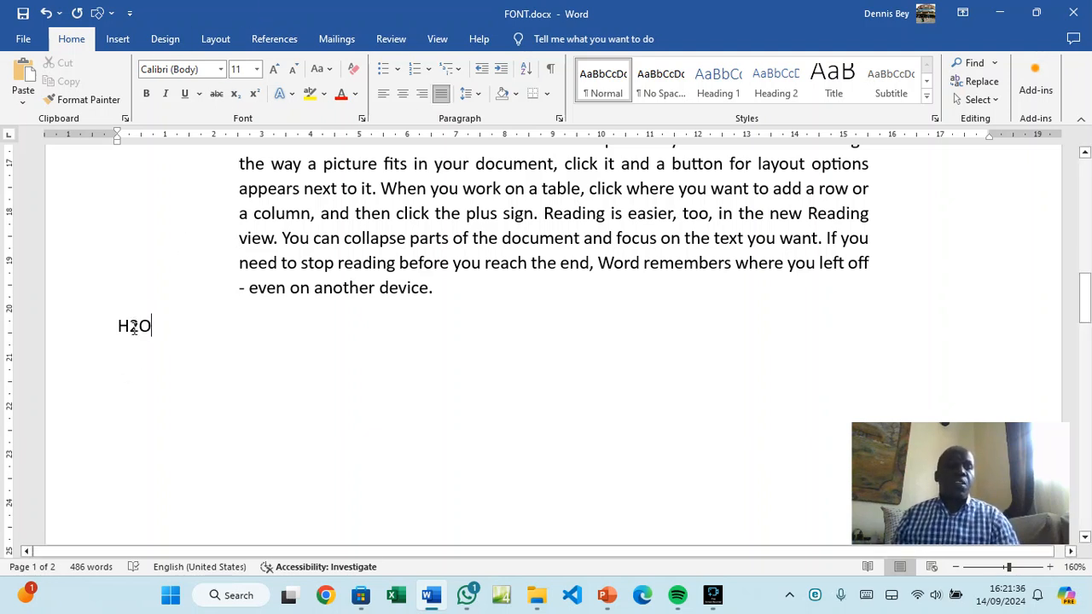
pyautogui.moveTo(135, 330); pyautogui.dragTo(131, 328)
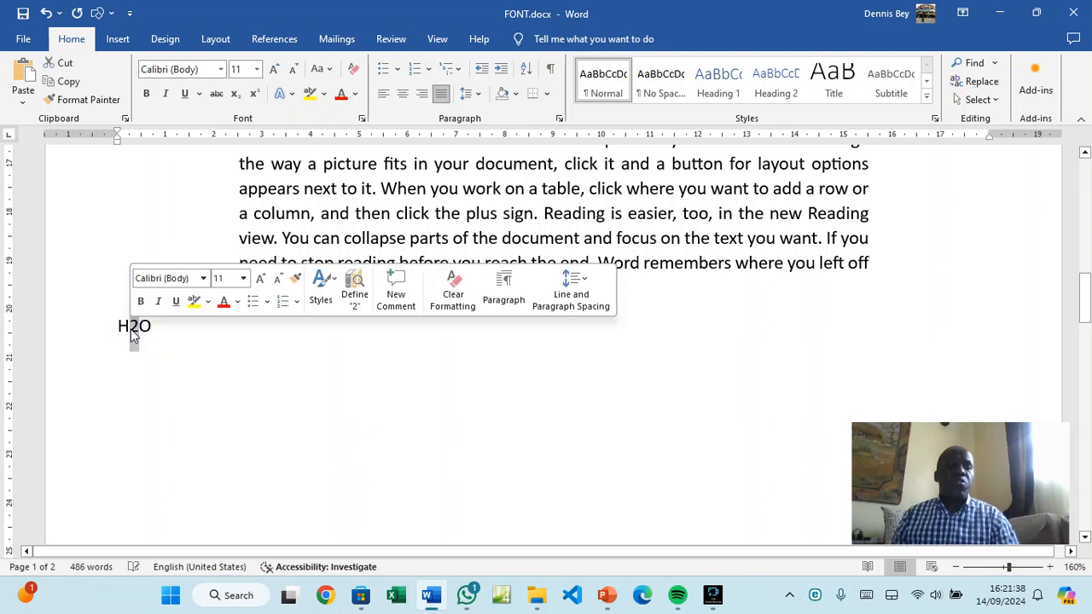
pyautogui.click(236, 94)
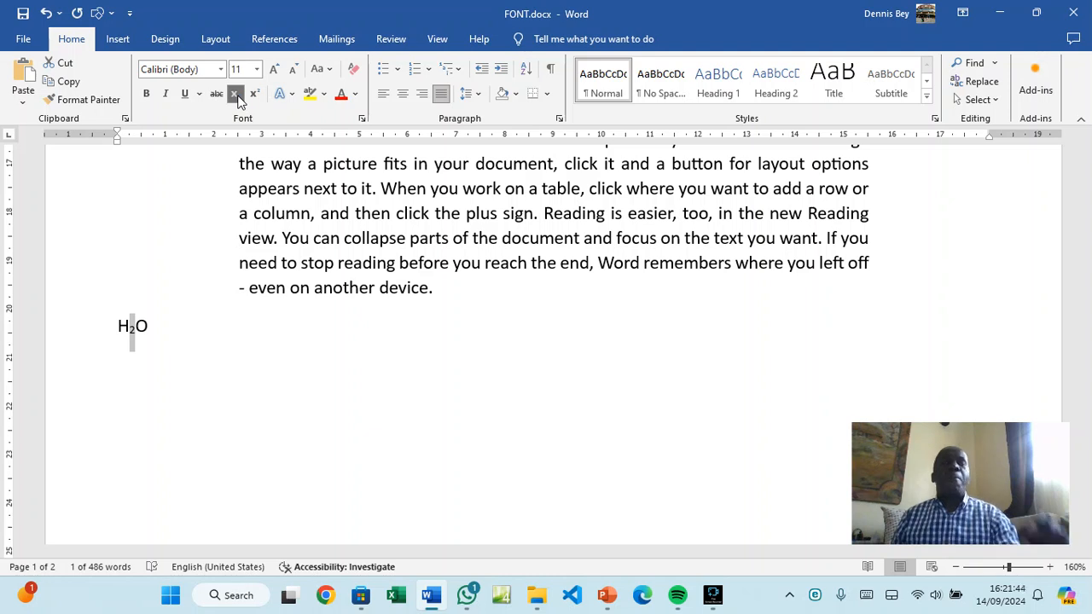
pyautogui.click(173, 384)
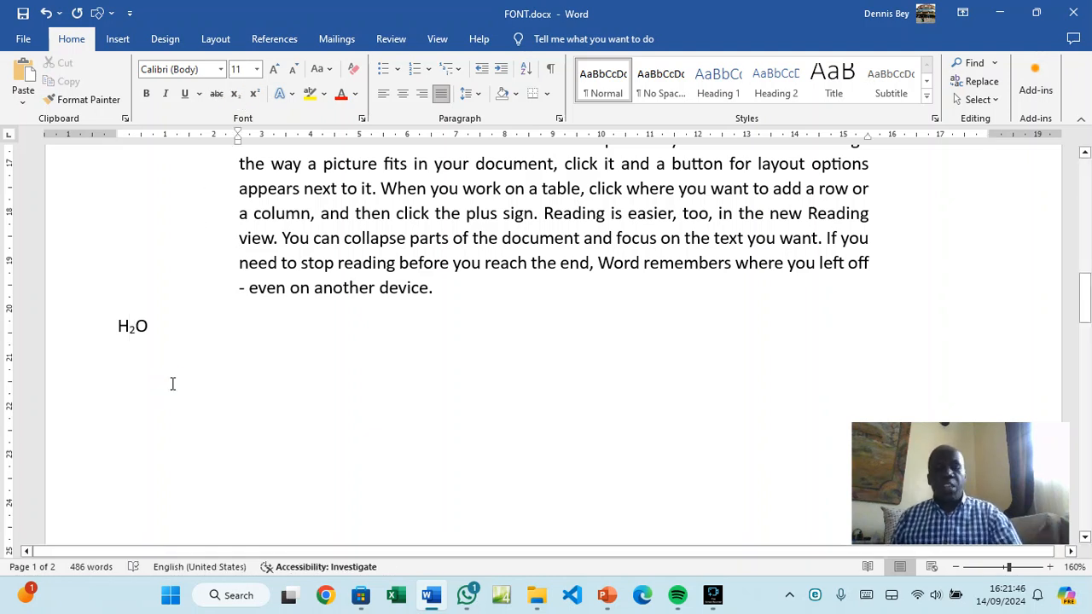
pyautogui.click(159, 312)
pyautogui.click(158, 325)
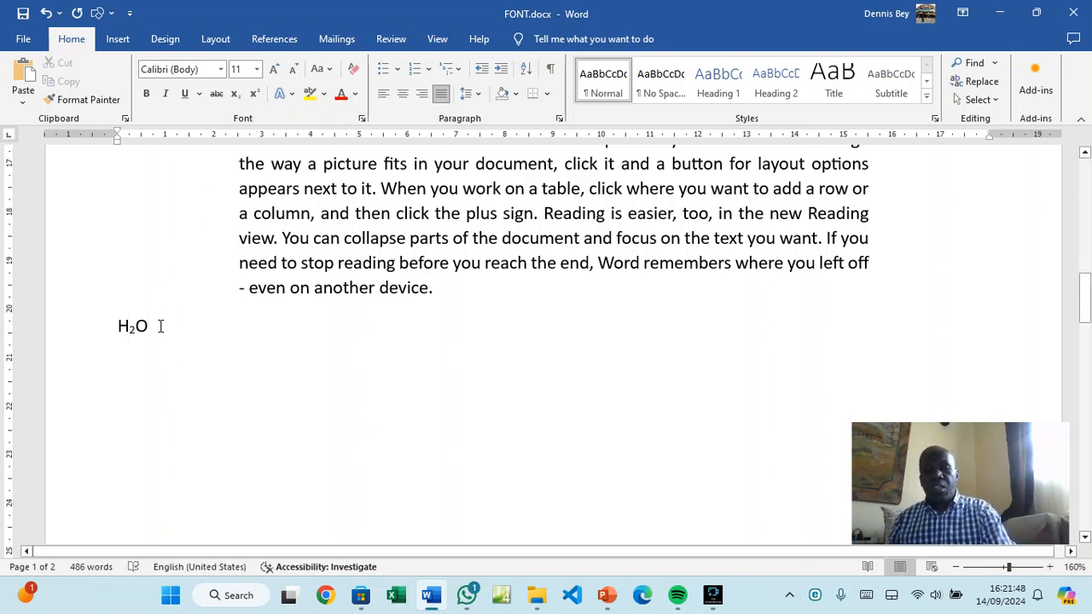
# Type 22 on the line below H₂O and raise the second 2 as superscript
pyautogui.click(151, 363)
pyautogui.write('22')
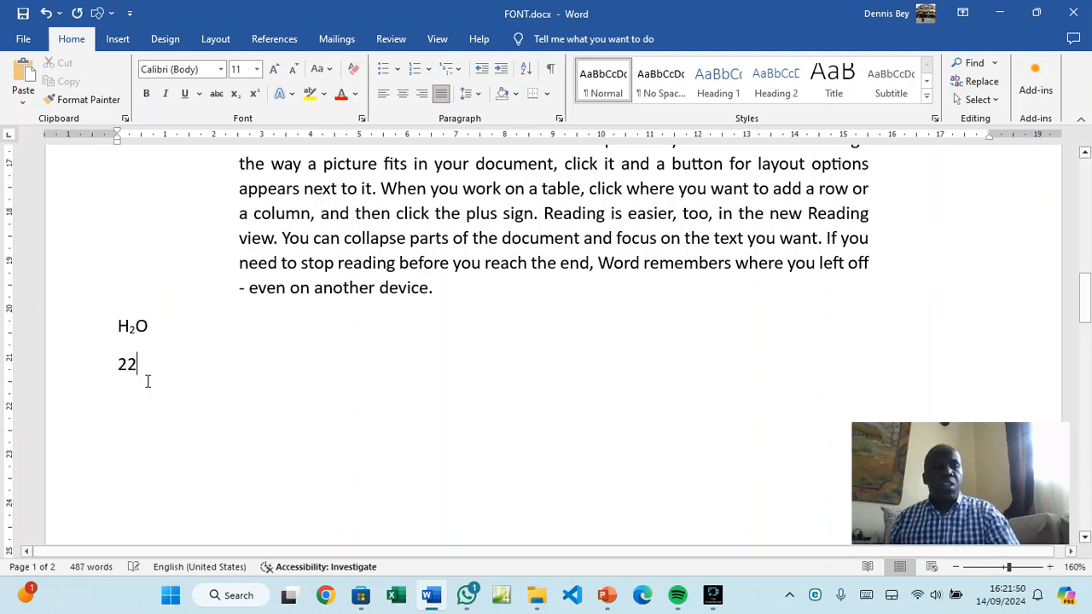
pyautogui.doubleClick(132, 365)
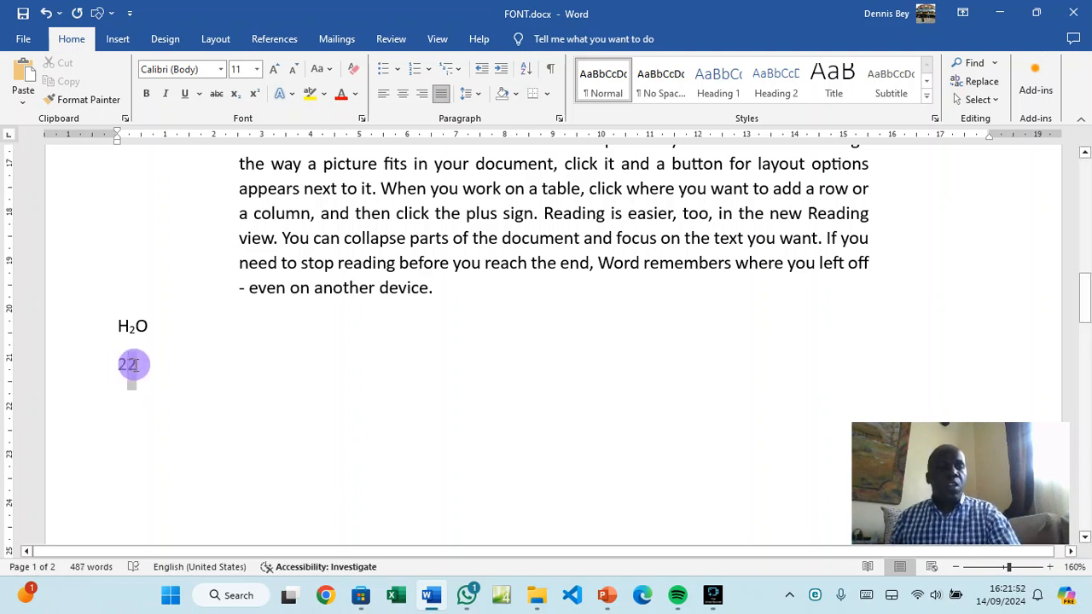
pyautogui.click(253, 96)
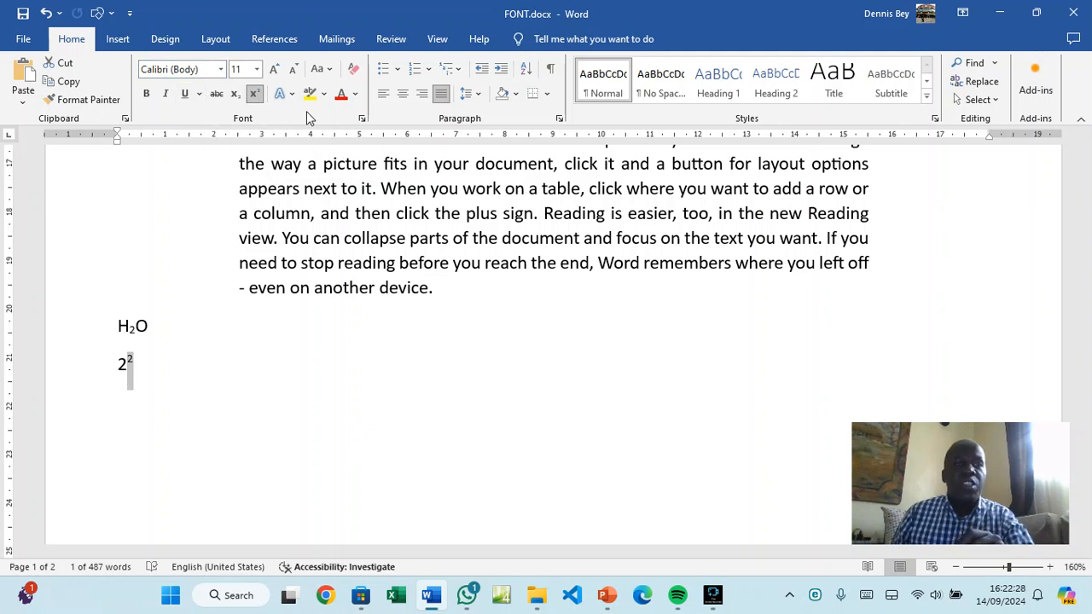
# Type the heading 'Types of Hardware' on page 2's first empty line, then start a new line
pyautogui.click(211, 440)
pyautogui.click(102, 426)
pyautogui.scroll(-6, 261, 439)
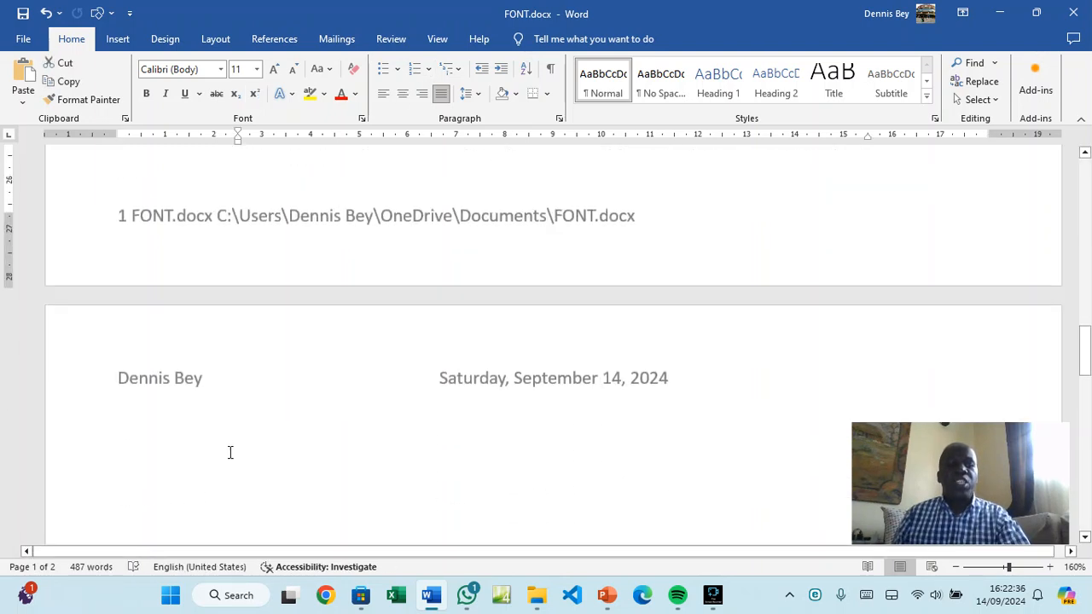
pyautogui.click(219, 450)
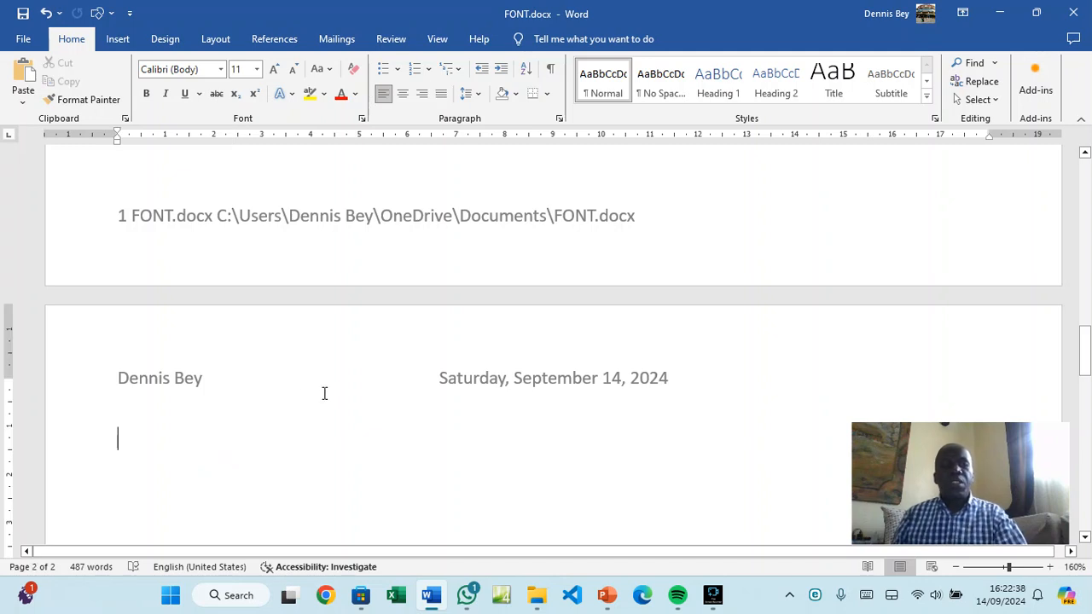
pyautogui.scroll(-3, 307, 387)
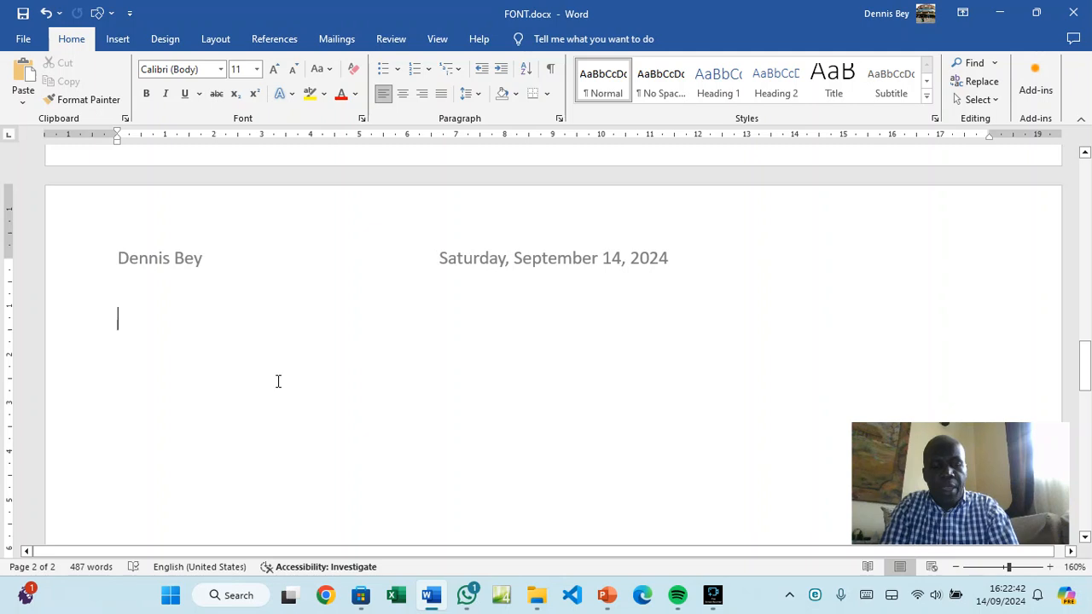
pyautogui.write('types ')
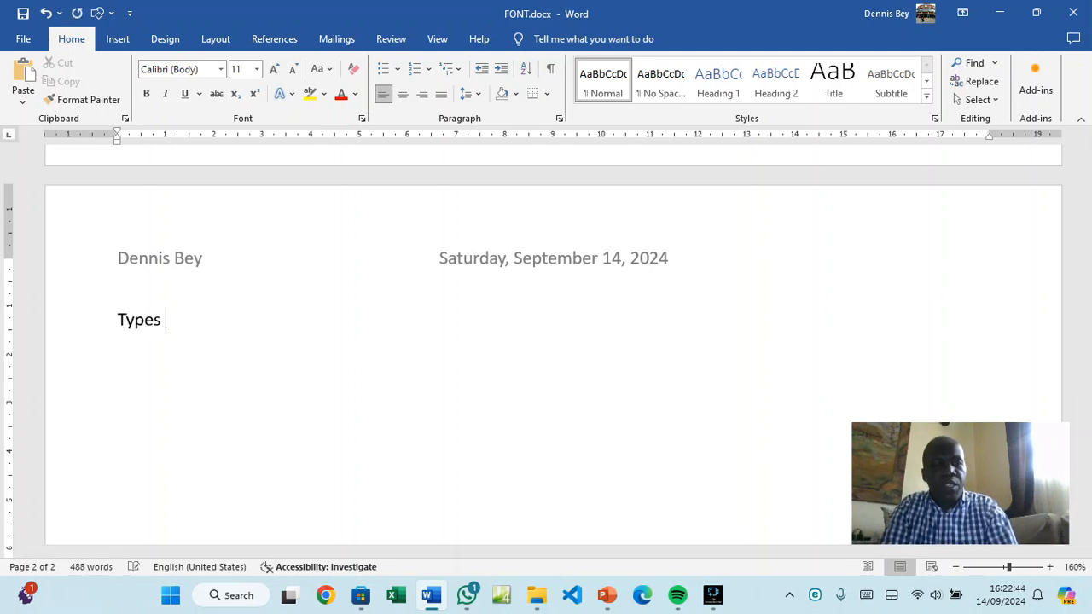
pyautogui.write('of Ha')
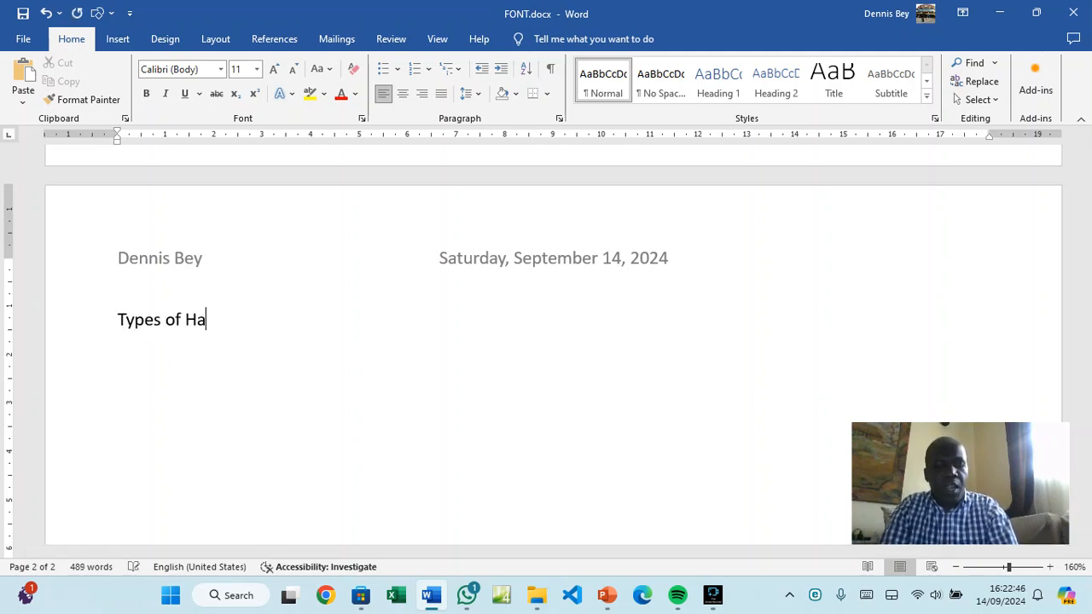
pyautogui.write('rdware')
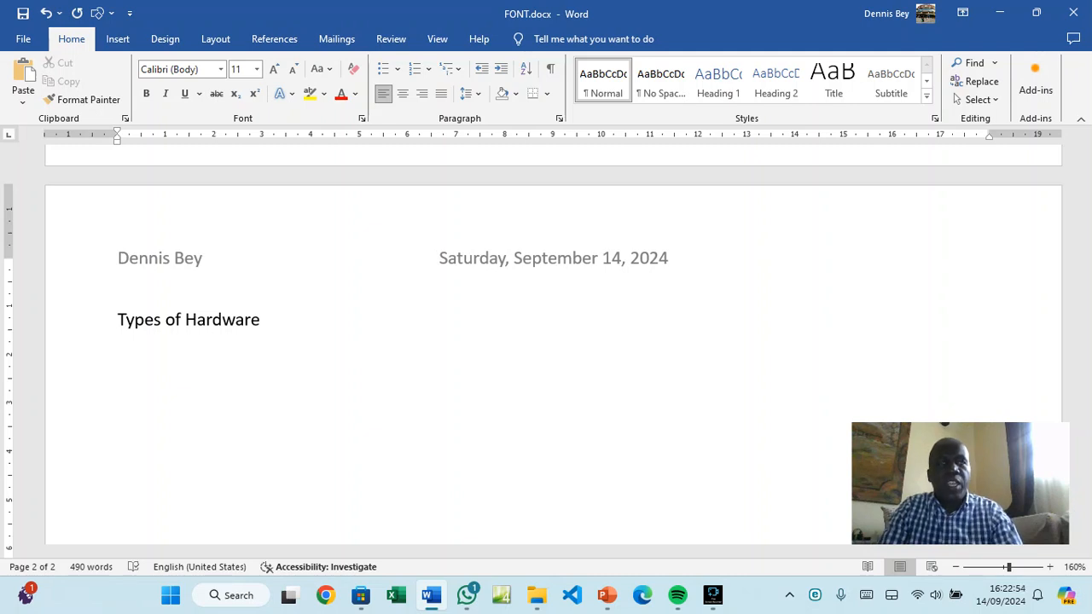
pyautogui.press('Return')
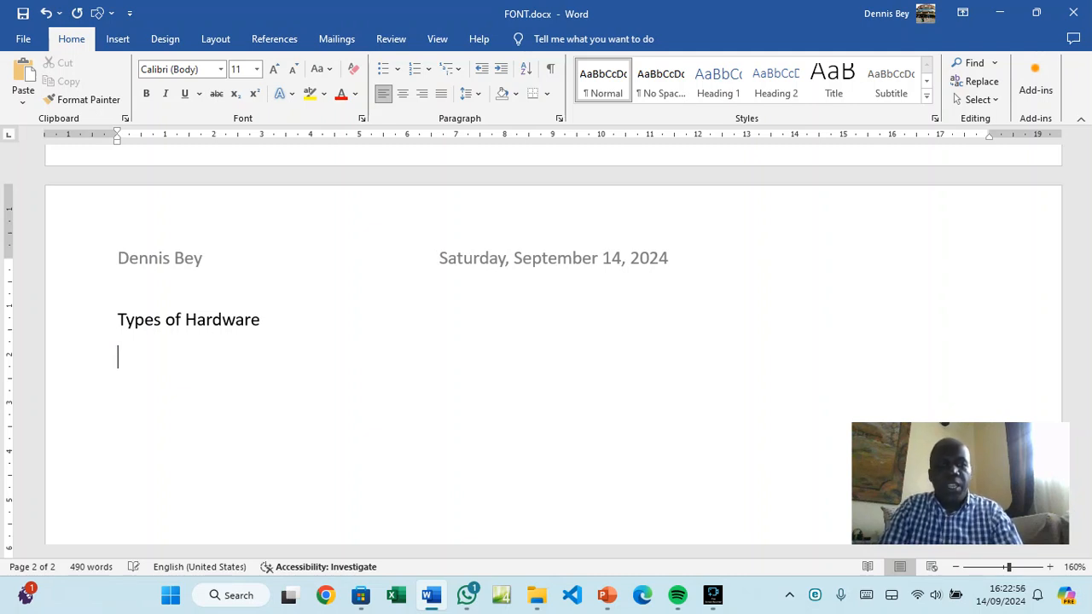
# Start a bulleted list near the left margin with Mouse as the first item
pyautogui.click(384, 70)
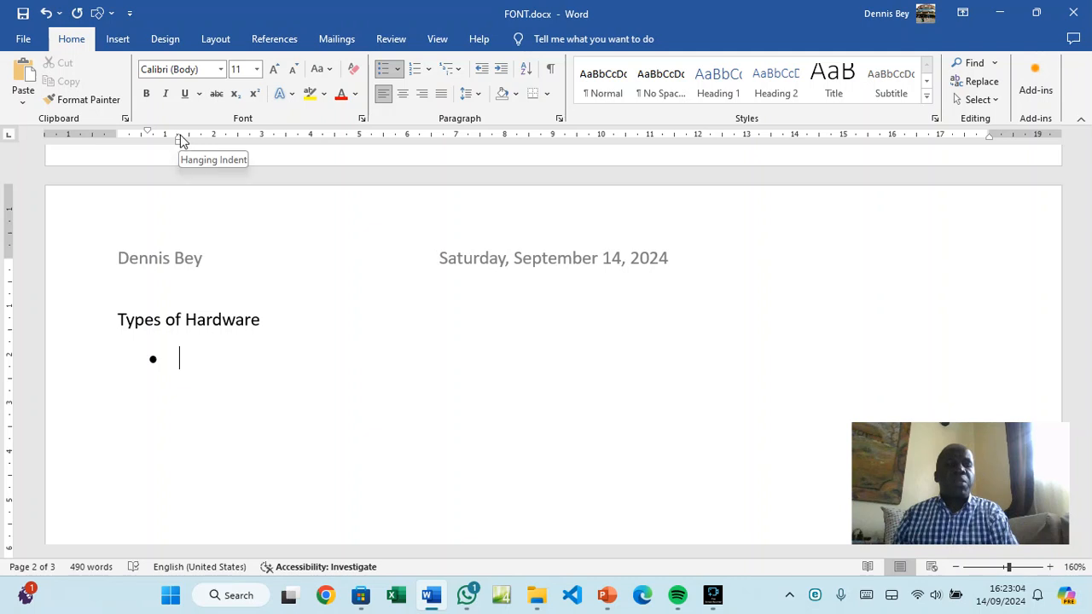
pyautogui.click(482, 70)
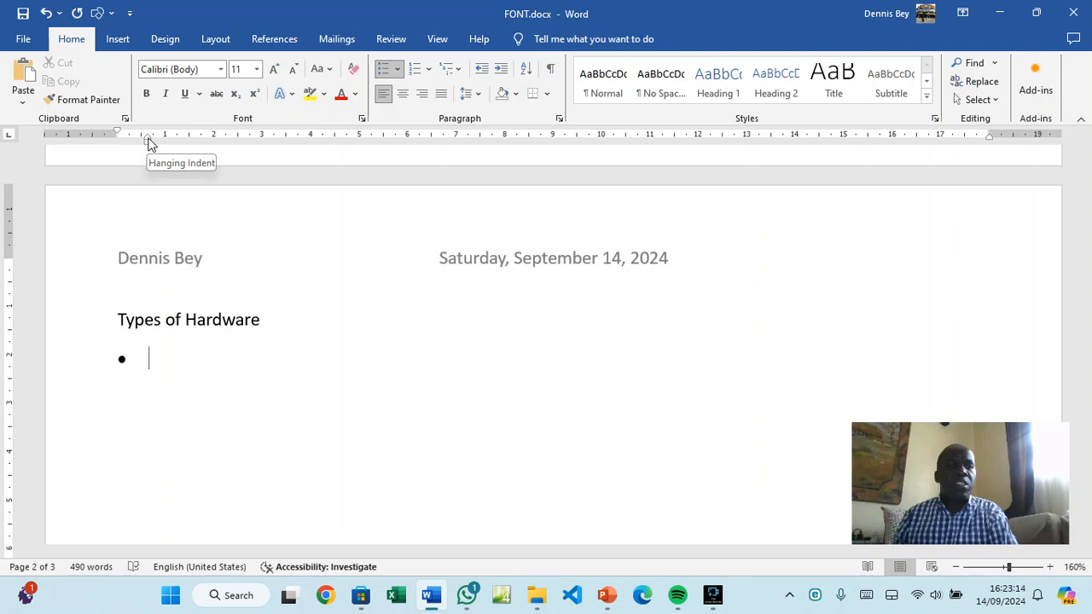
pyautogui.moveTo(148, 143)
pyautogui.mouseDown()
pyautogui.moveTo(132, 136)
pyautogui.moveTo(142, 145)
pyautogui.mouseUp()
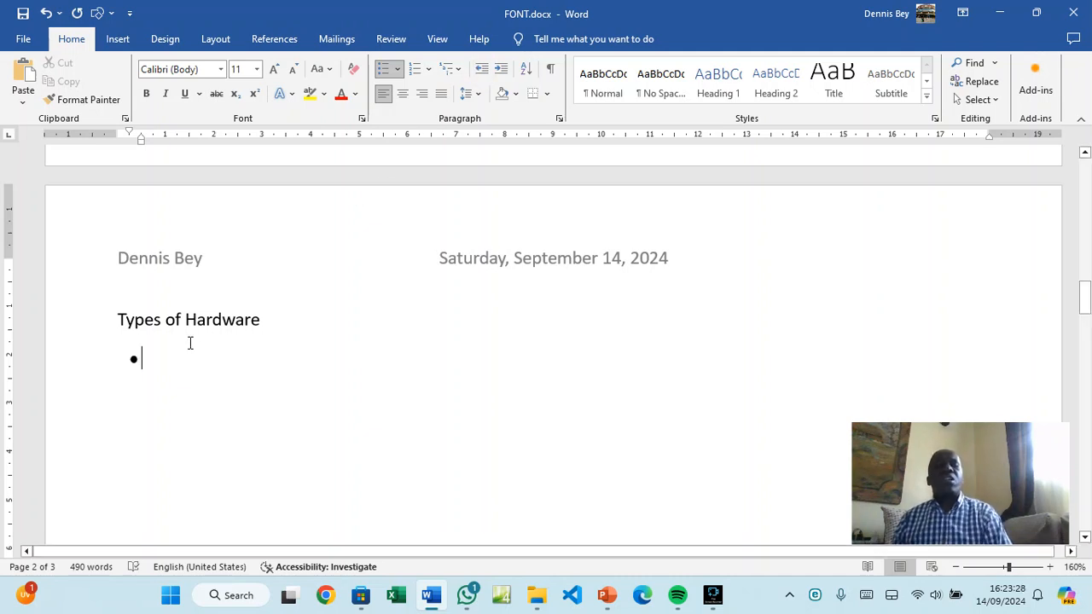
pyautogui.write('Mouse')
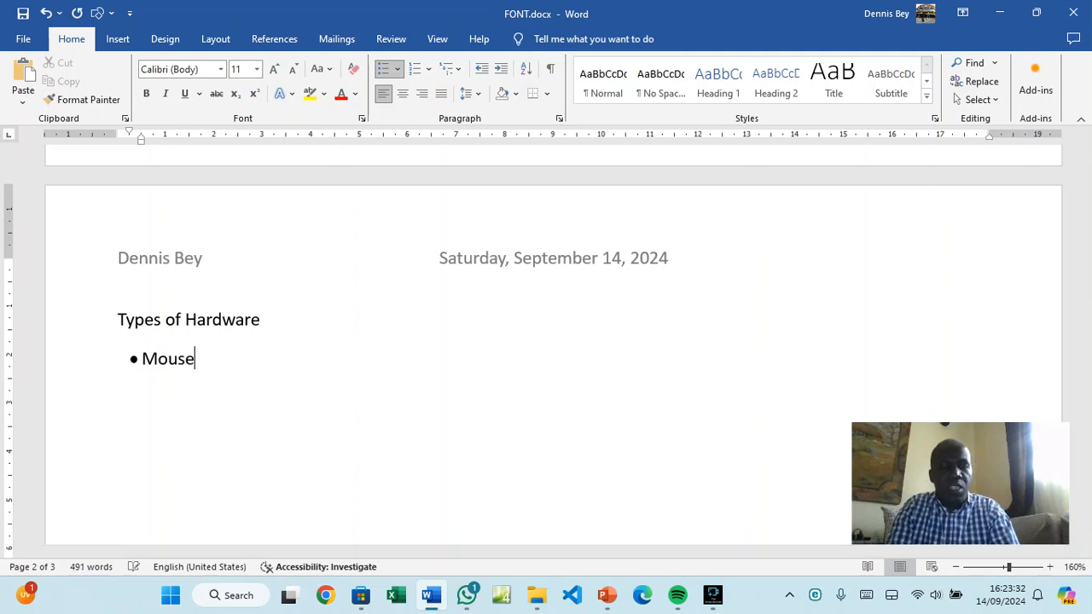
pyautogui.press('Return')
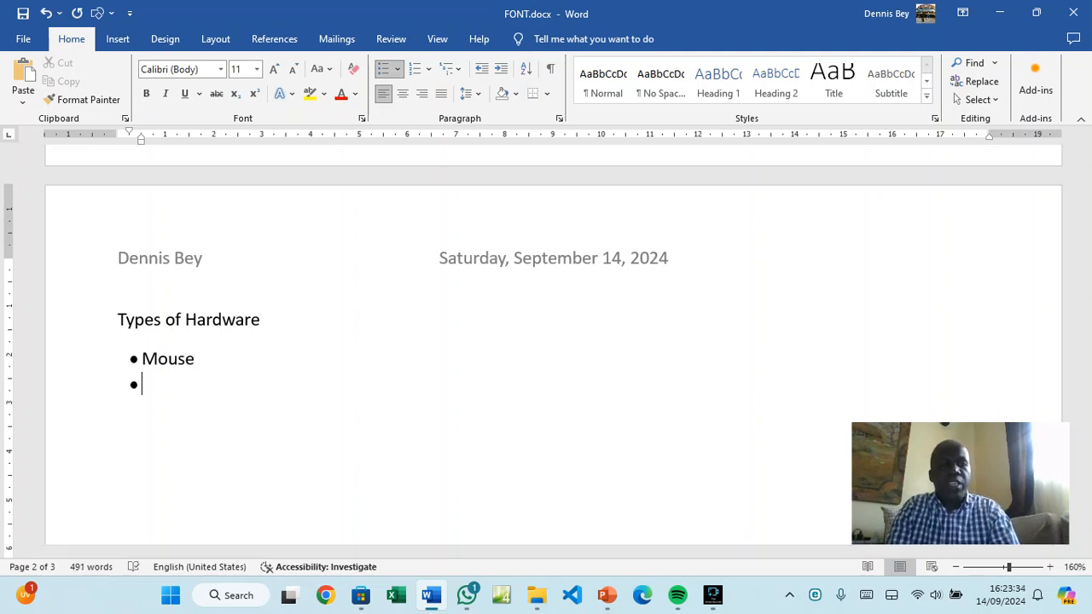
# Add Keyboard, Speaker and Projector bullets, then end the list on an unindented empty line
pyautogui.write('Keyboard')
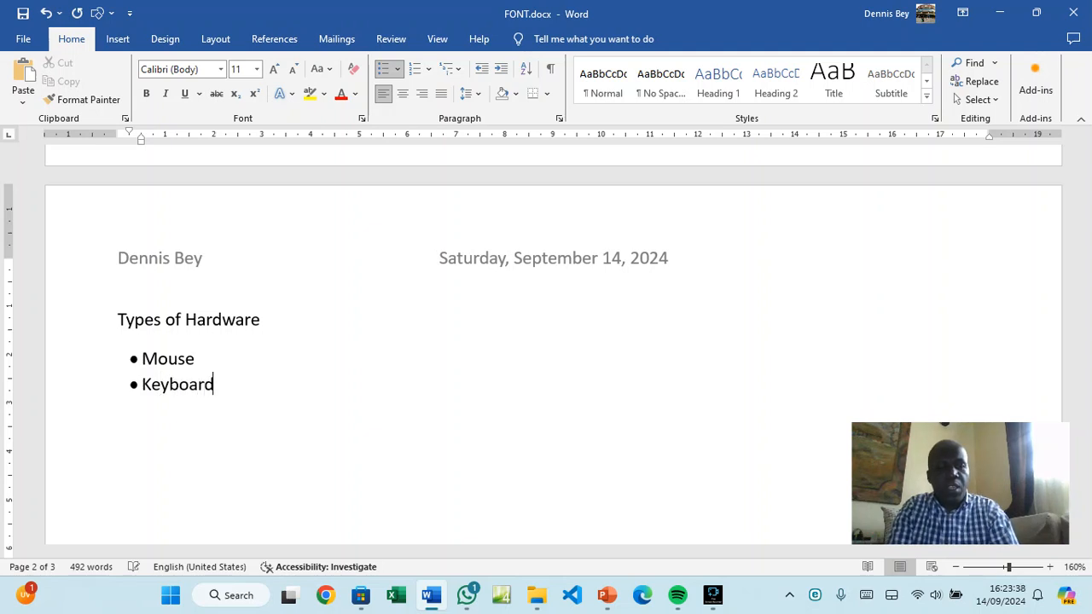
pyautogui.press('Return')
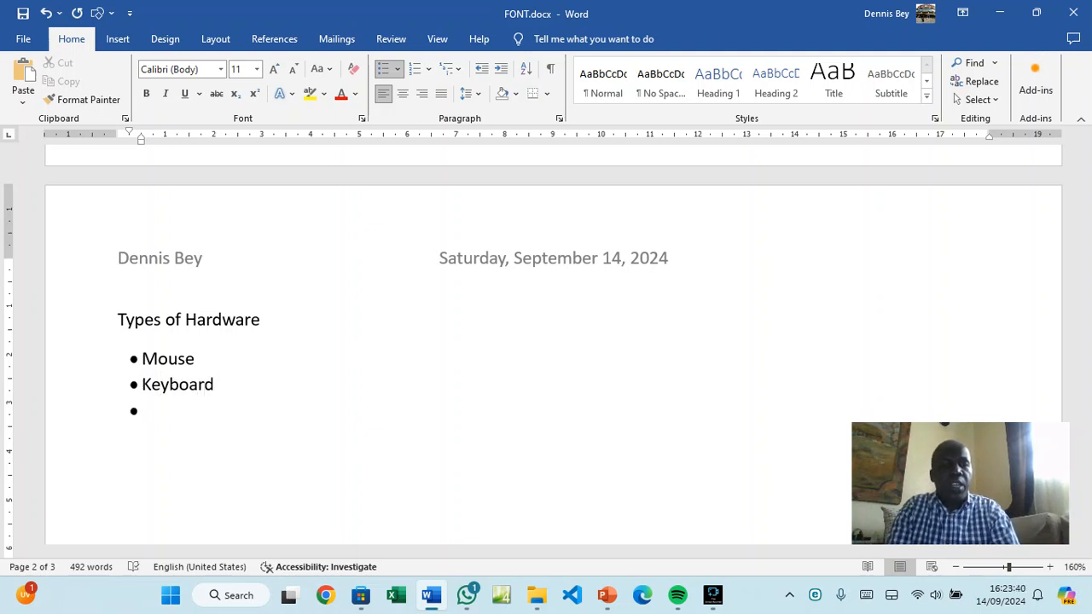
pyautogui.write('Spre')
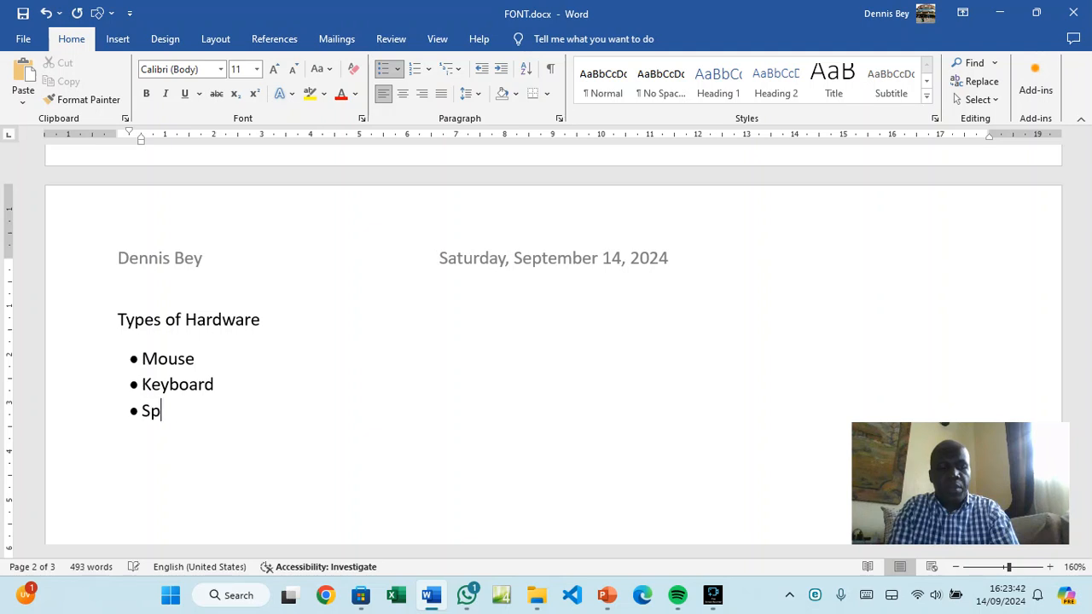
pyautogui.press('BackSpace')
pyautogui.press('BackSpace')
pyautogui.write('eaker')
pyautogui.press('Return')
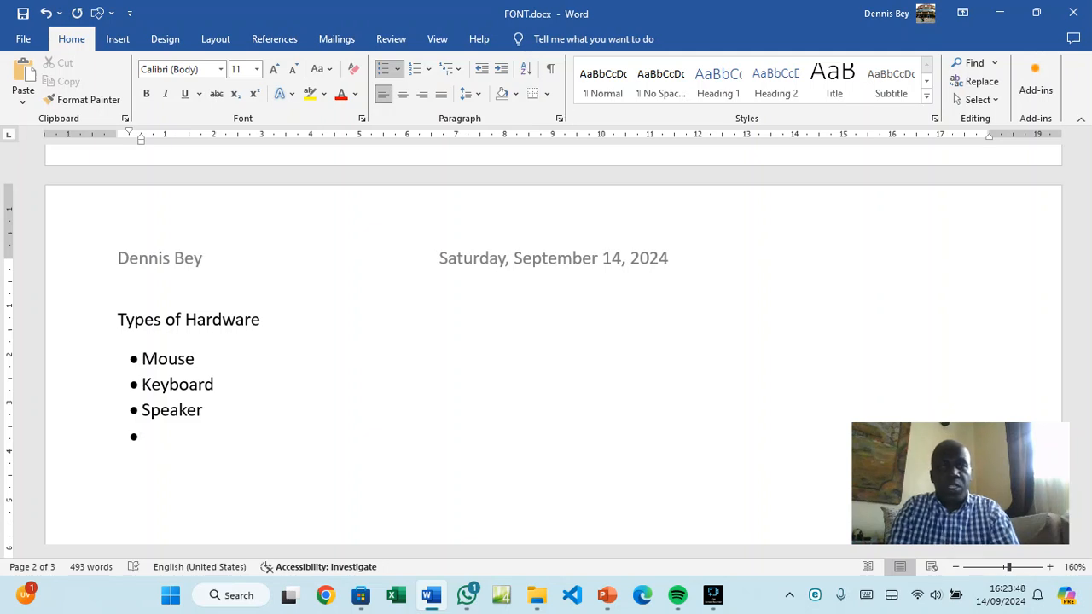
pyautogui.write('Projecto')
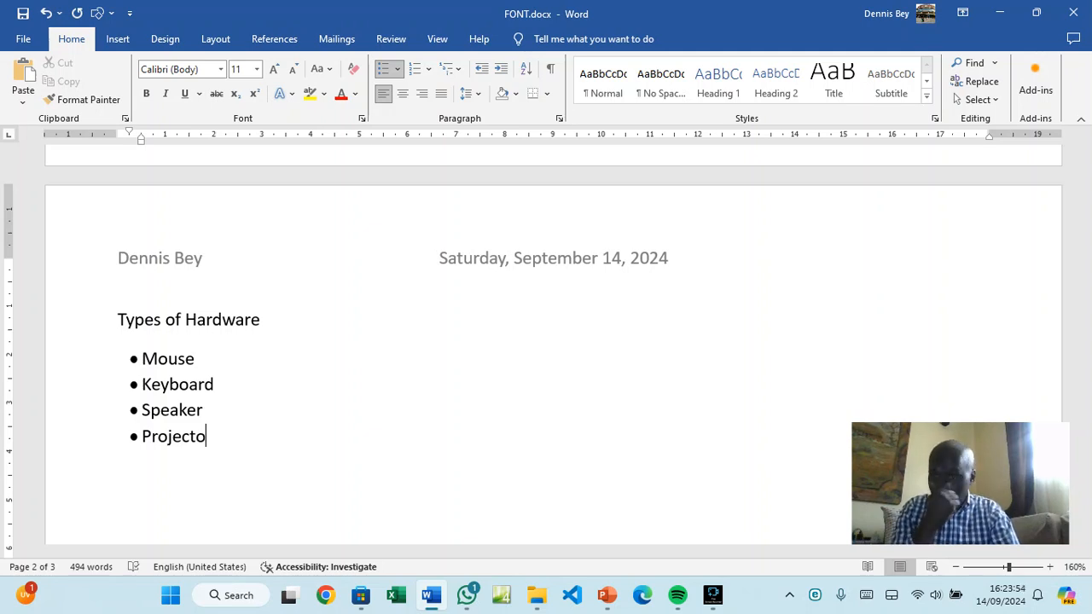
pyautogui.write('r')
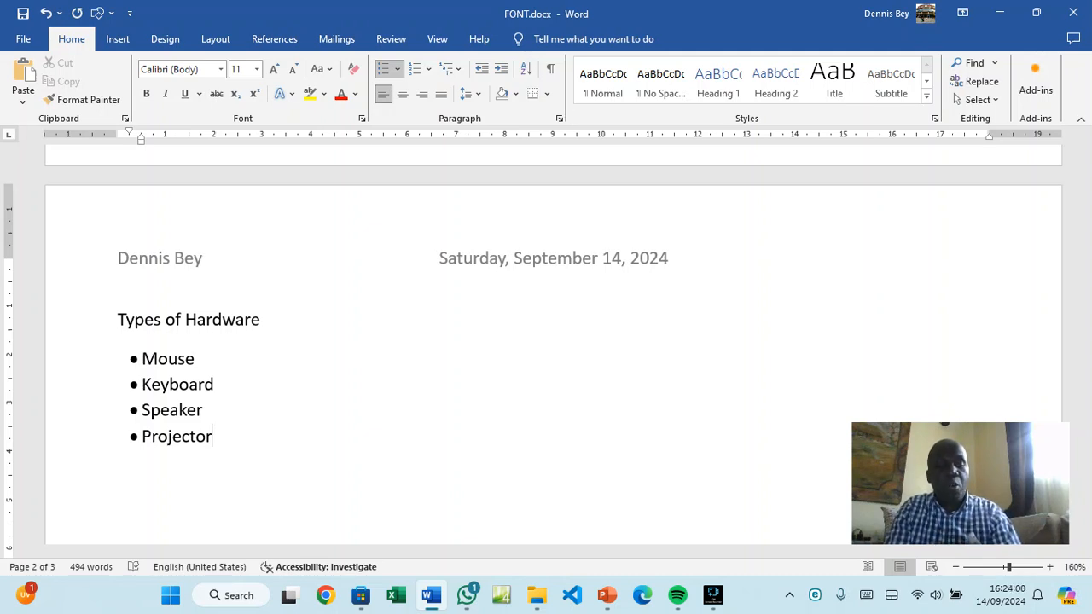
pyautogui.press('Return')
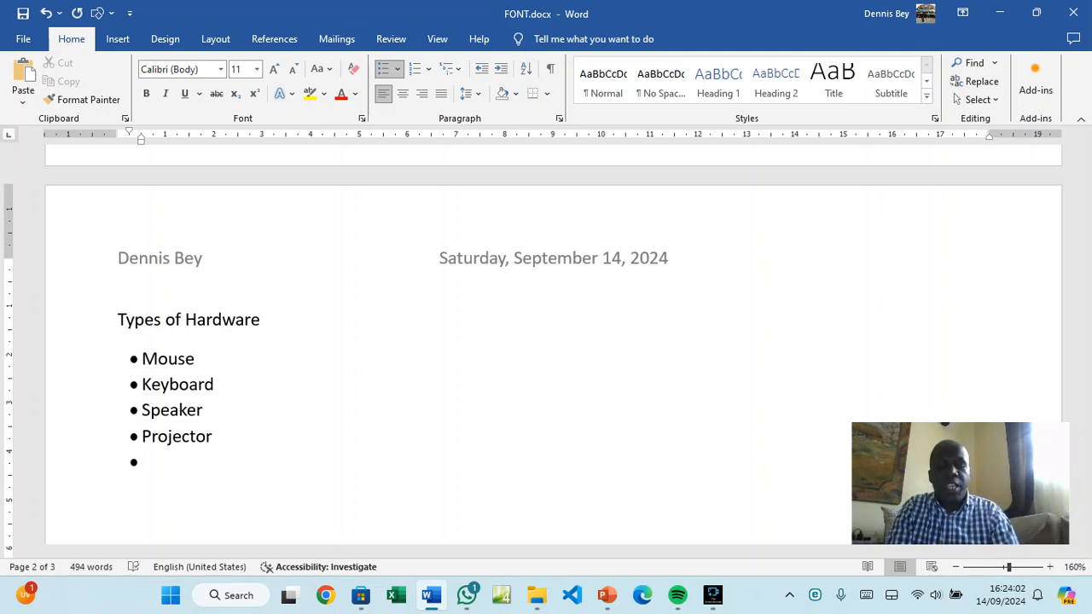
pyautogui.press('BackSpace')
pyautogui.press('BackSpace')
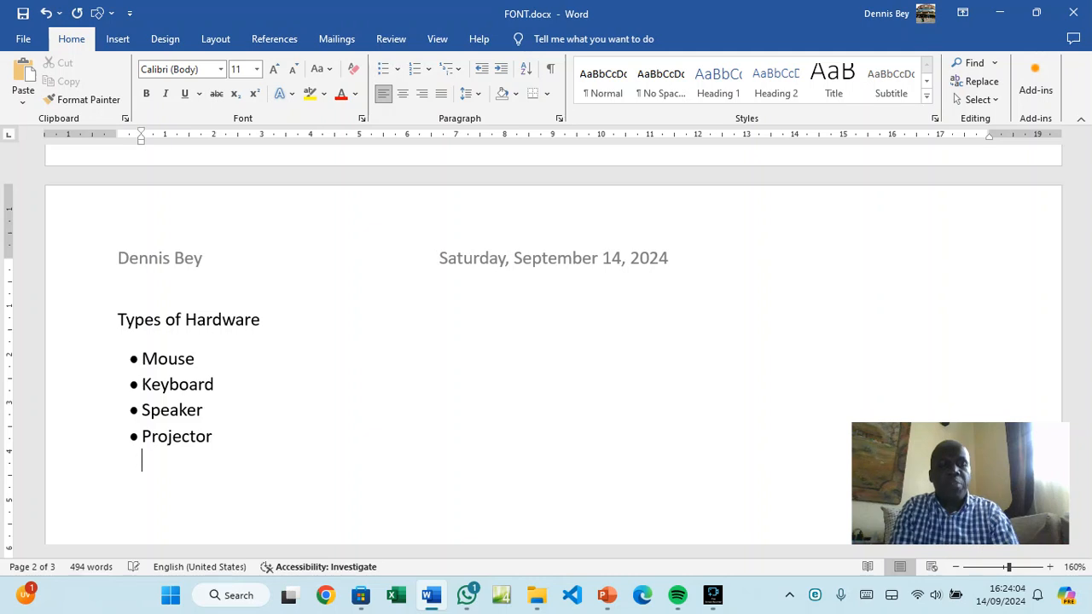
pyautogui.press('BackSpace')
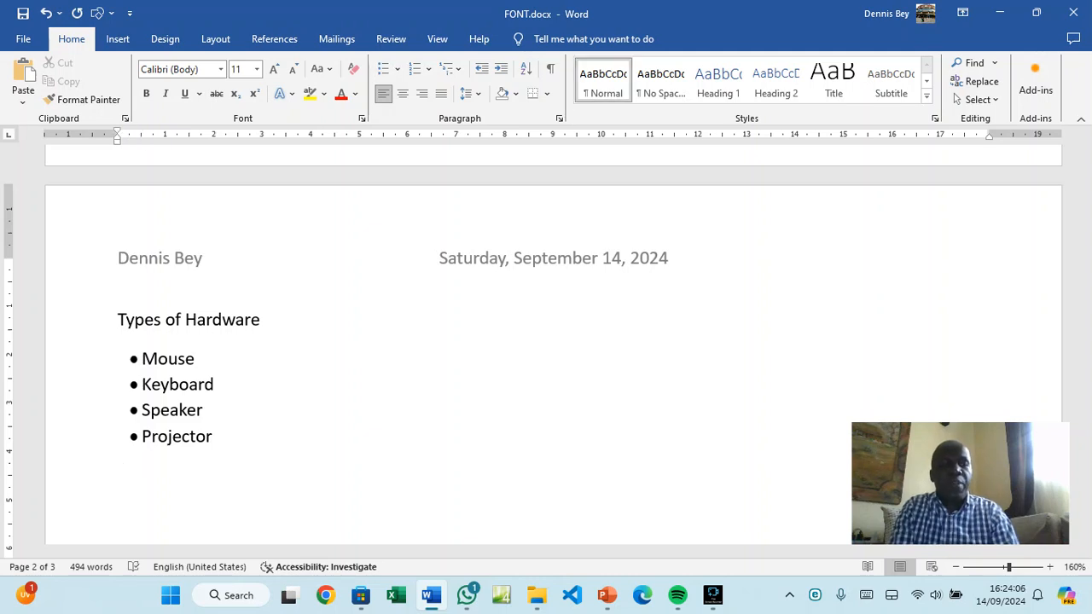
# Type 'Internal Hardware' below the list and return the next line to the left margin
pyautogui.write('In')
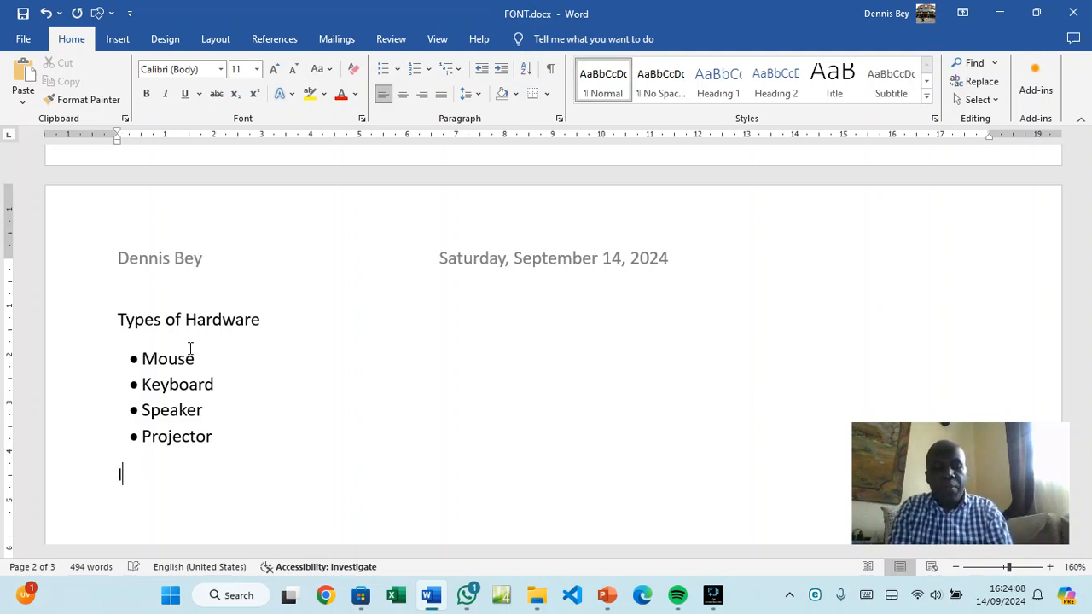
pyautogui.write('te')
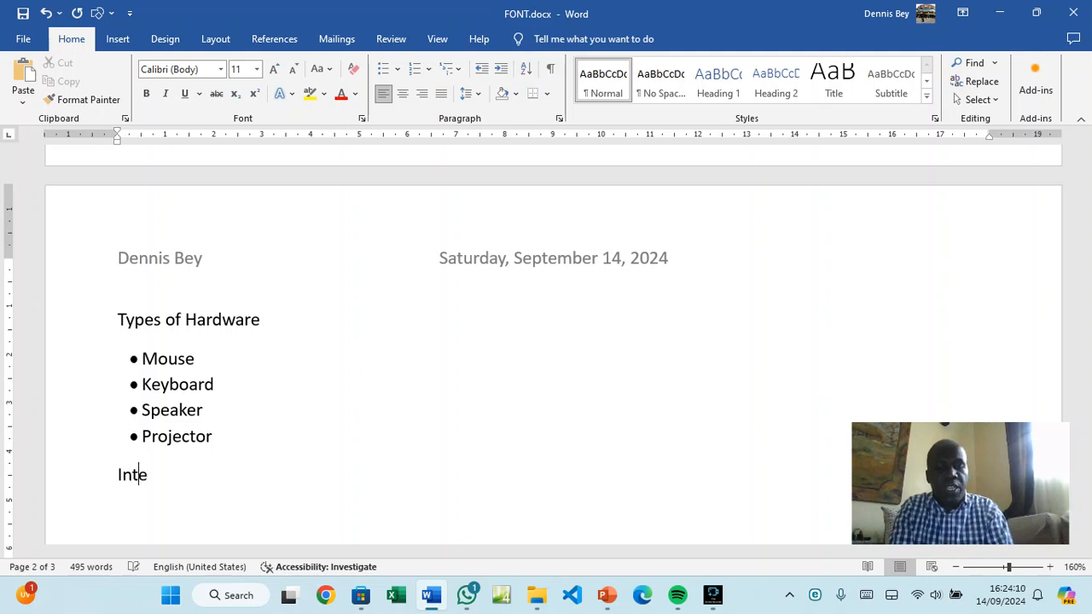
pyautogui.write('rnal Hardware')
pyautogui.press('BackSpace')
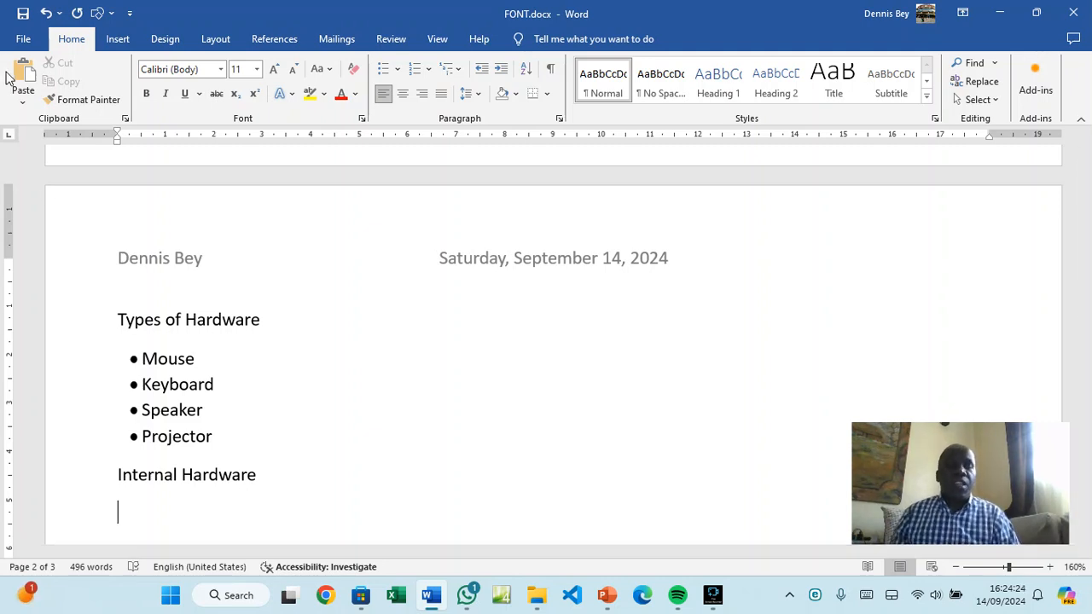
pyautogui.scroll(-1, 237, 340)
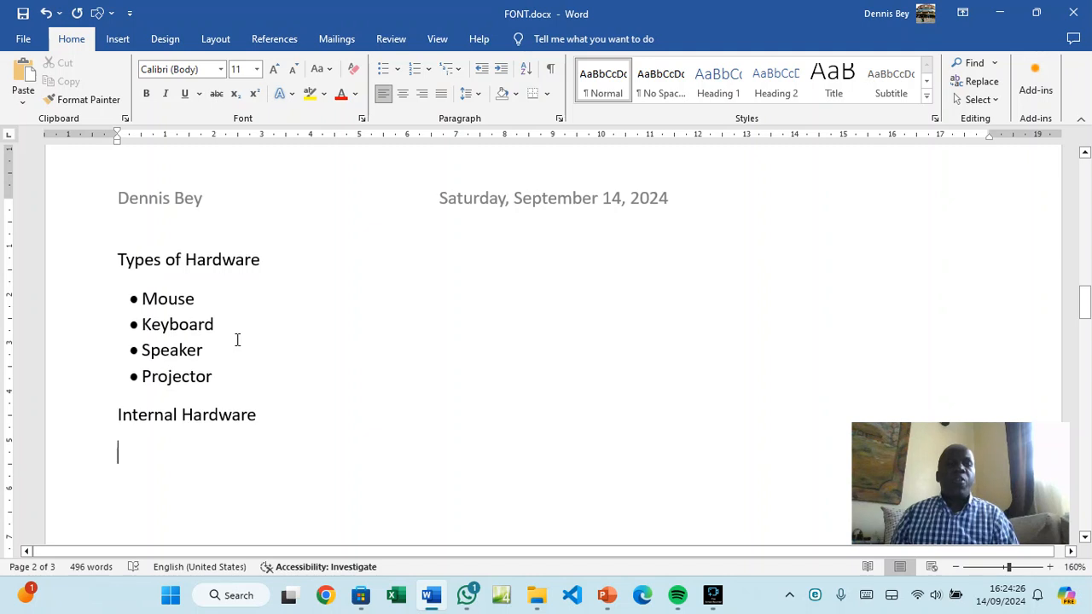
# Start a left-aligned bulleted list under Internal Hardware with Motherboard and Memory RAM
pyautogui.click(381, 70)
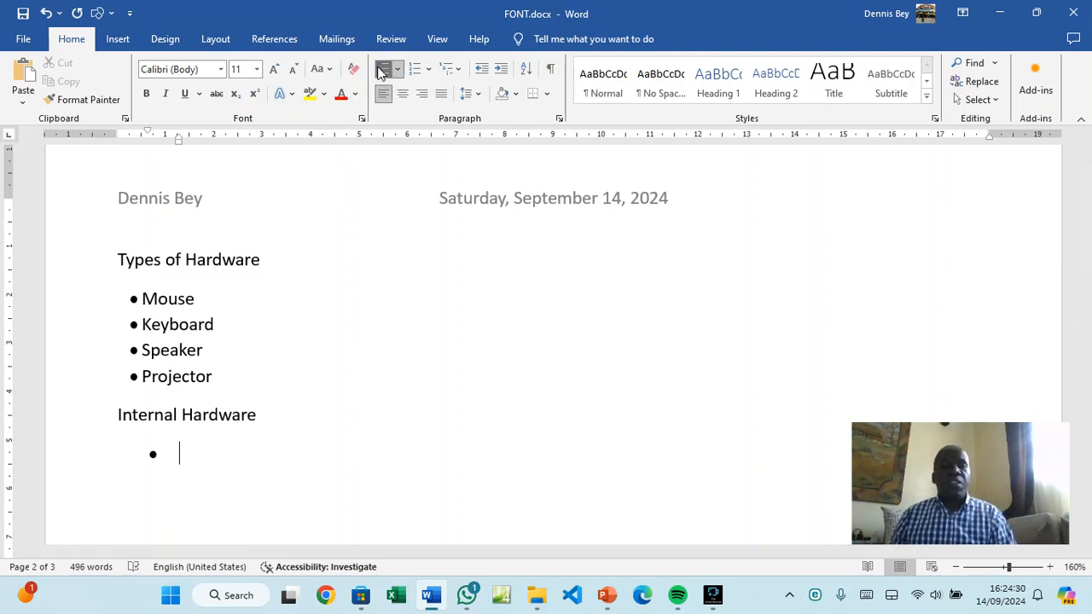
pyautogui.click(482, 68)
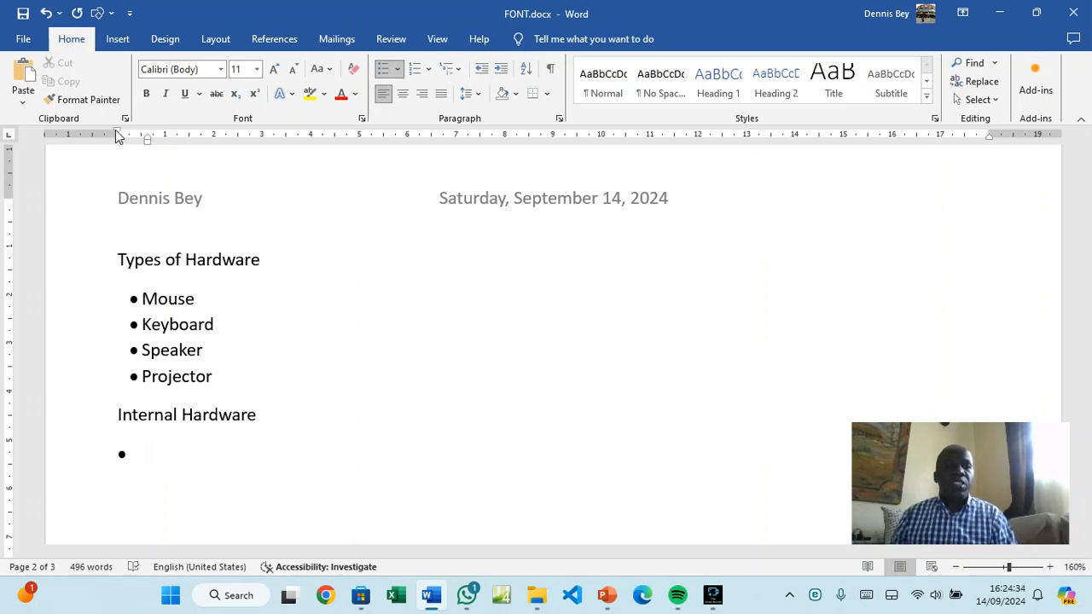
pyautogui.moveTo(146, 139); pyautogui.dragTo(126, 136)
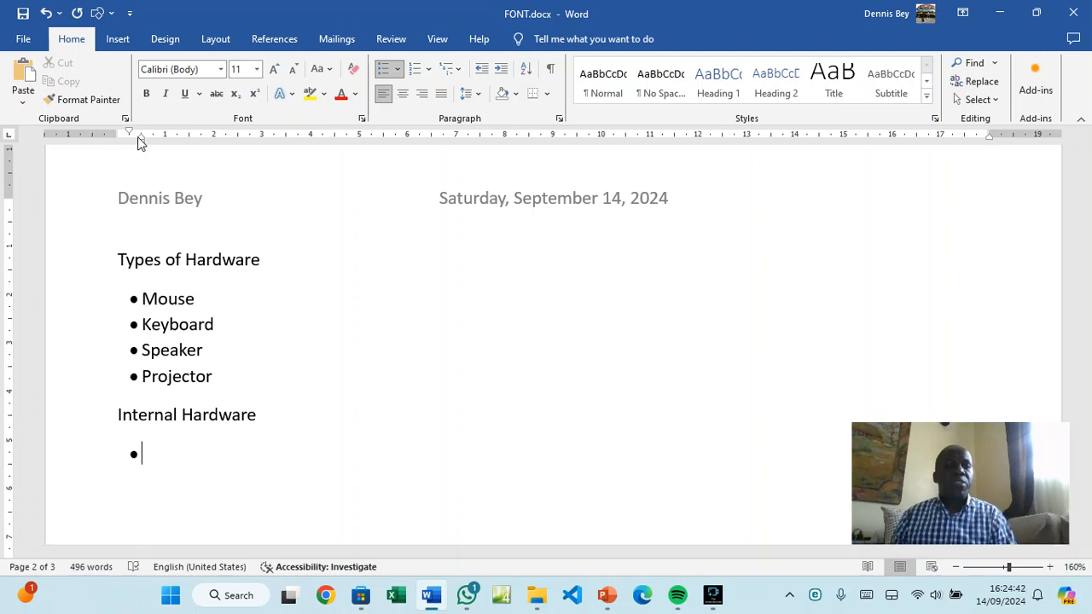
pyautogui.write('Mothe')
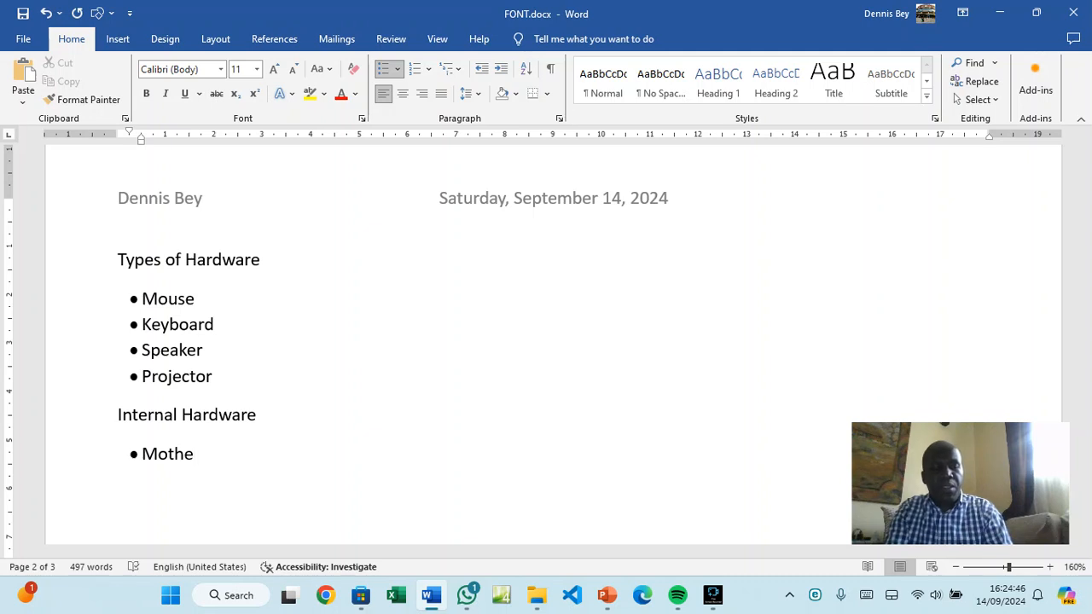
pyautogui.write('rboard')
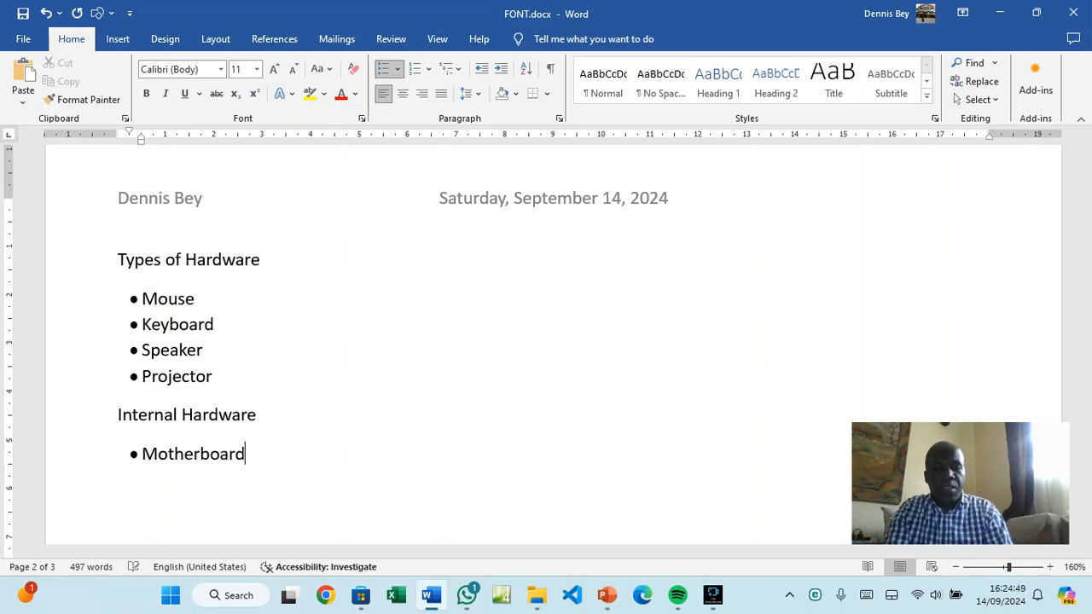
pyautogui.press('Return')
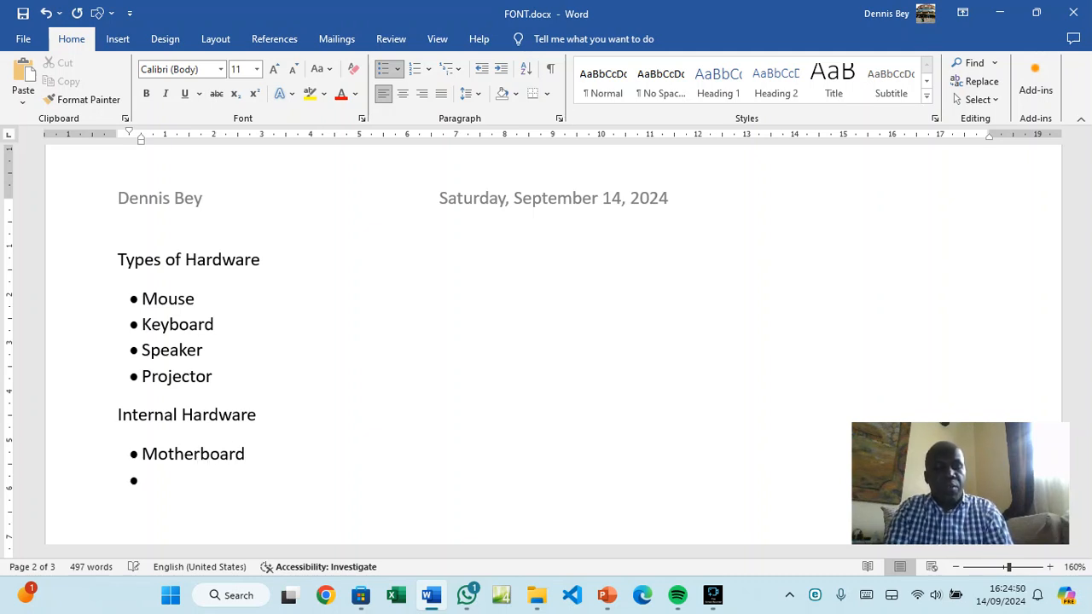
pyautogui.write('Memor')
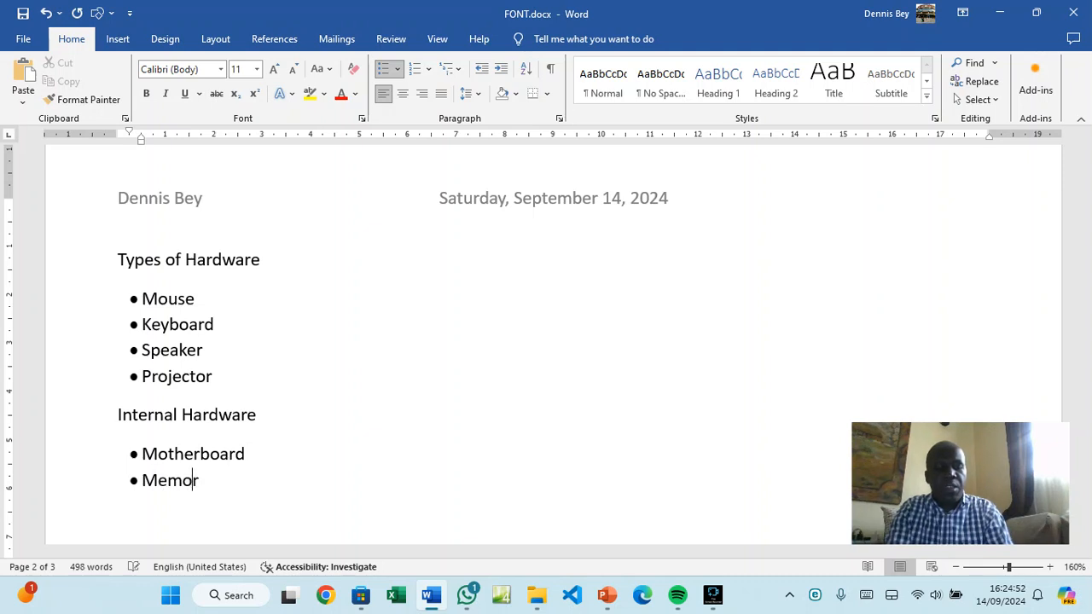
pyautogui.write('y RAM')
pyautogui.press('Return')
# Add bullets for Power supply Unit, Cmos Battery, SATA cable and Hard Disk/Solid State Disk
pyautogui.write('Powe')
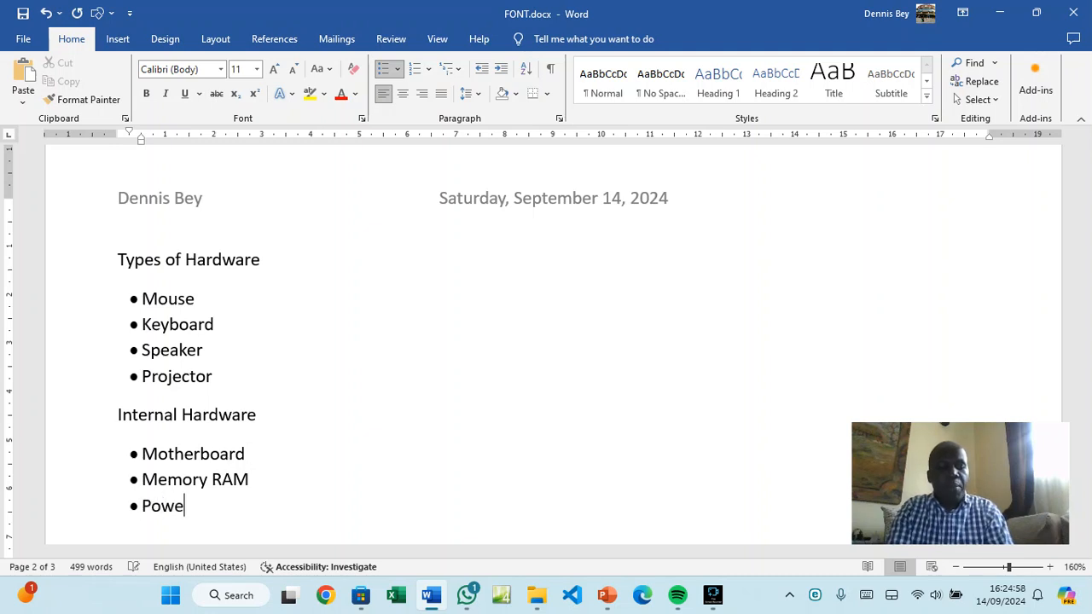
pyautogui.write('r suppl')
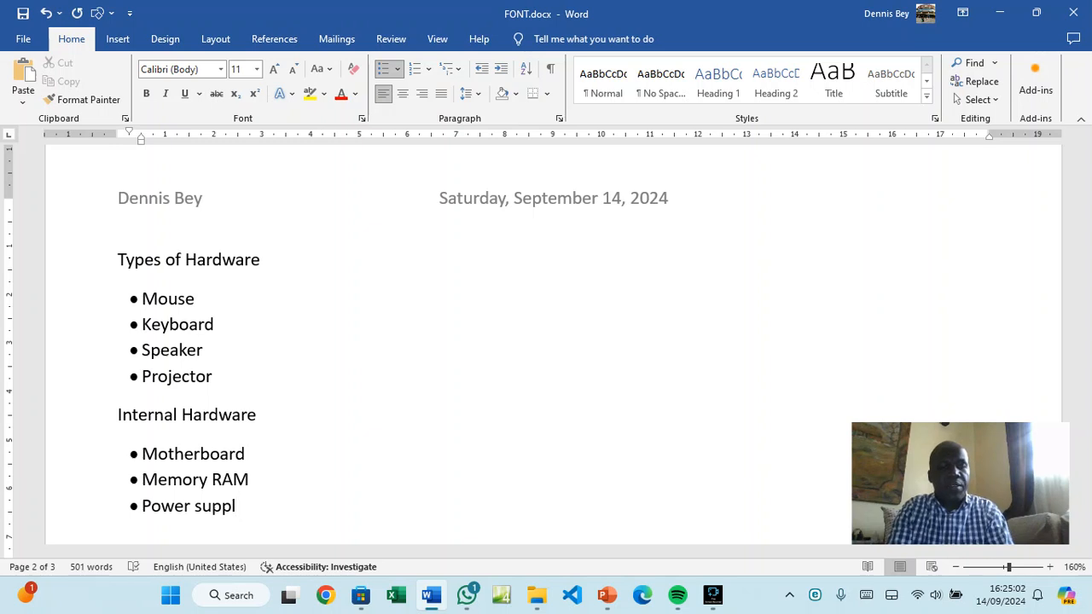
pyautogui.write('y Uniy')
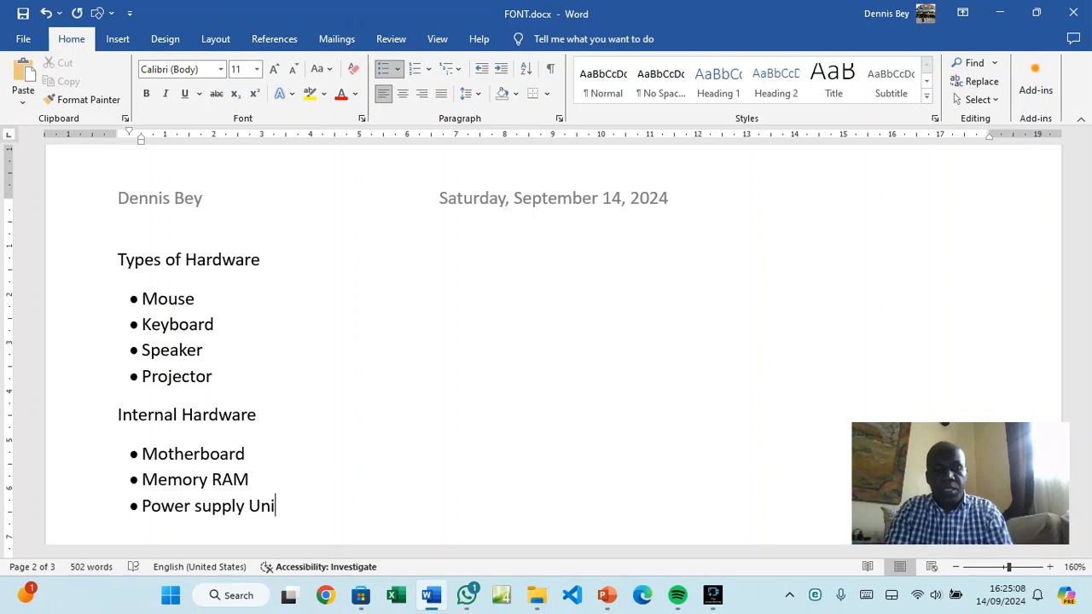
pyautogui.write('t')
pyautogui.press('Return')
pyautogui.write('Cmo')
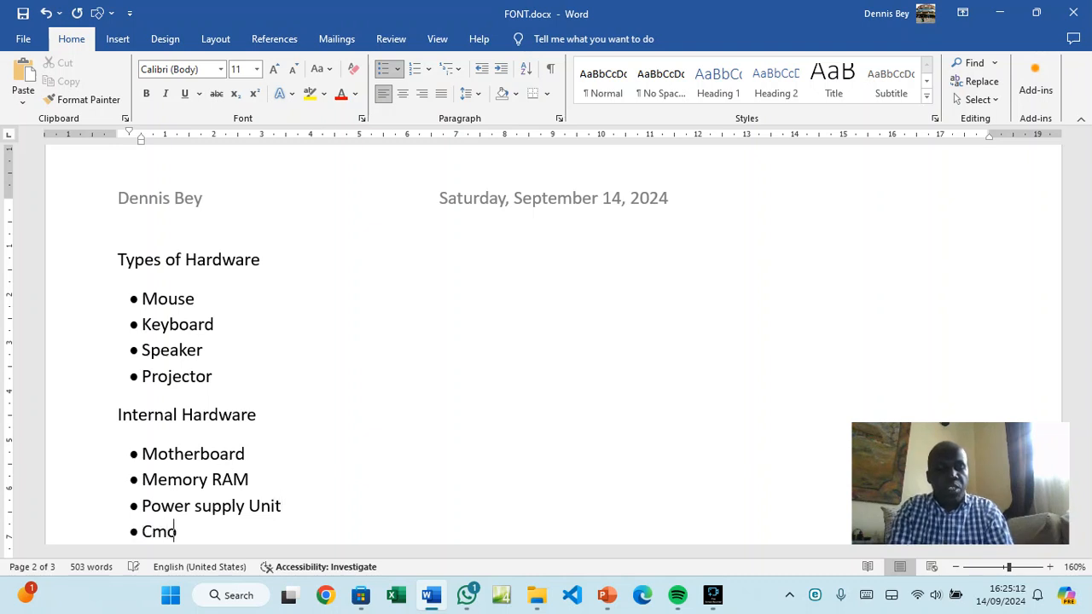
pyautogui.write('s Batt')
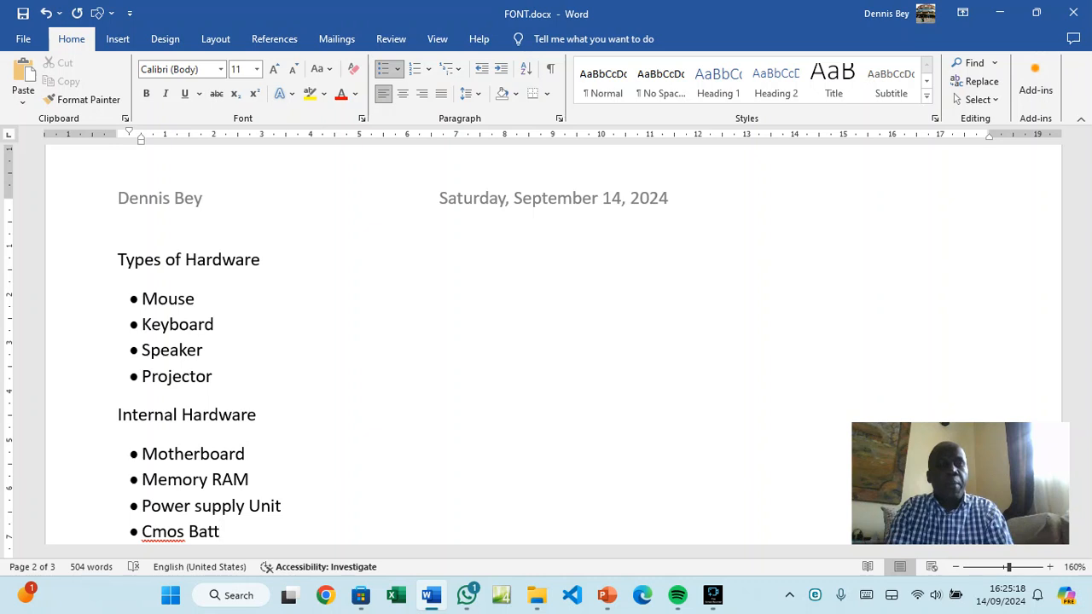
pyautogui.write('ery')
pyautogui.press('Return')
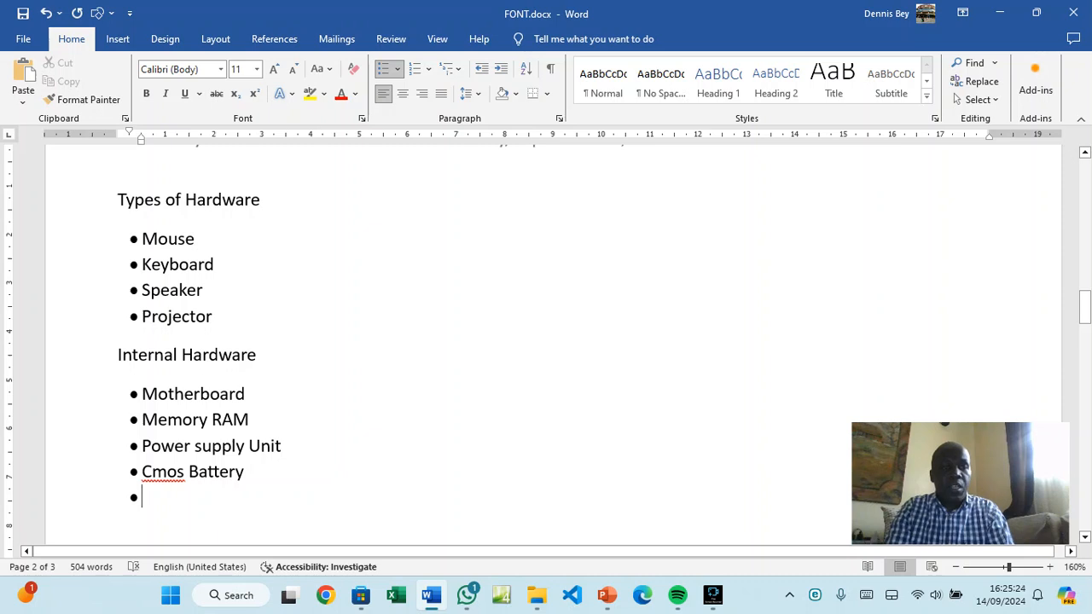
pyautogui.write('SA')
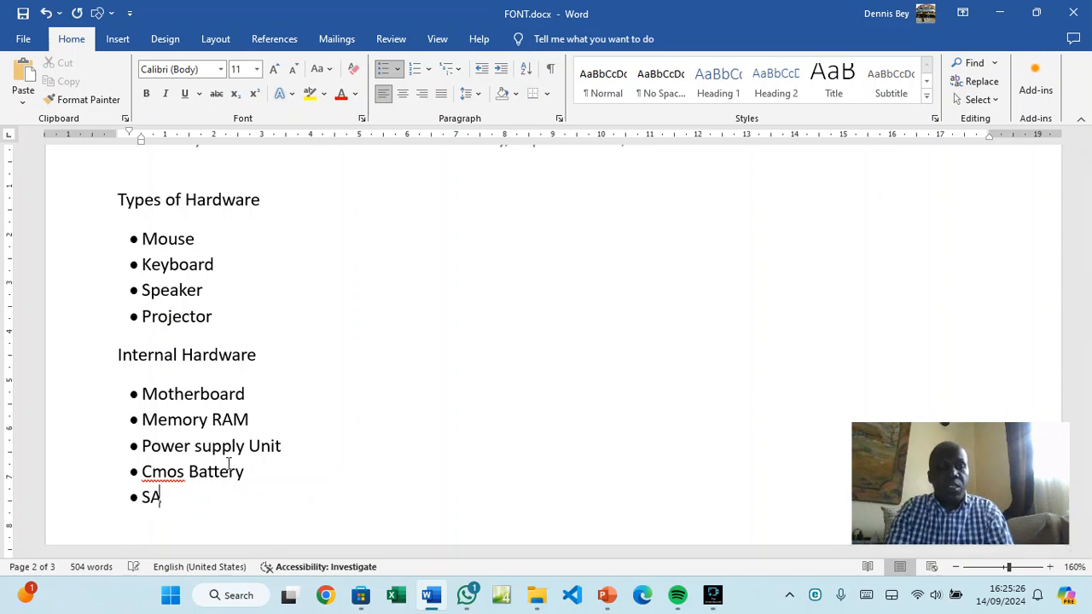
pyautogui.write('TA ')
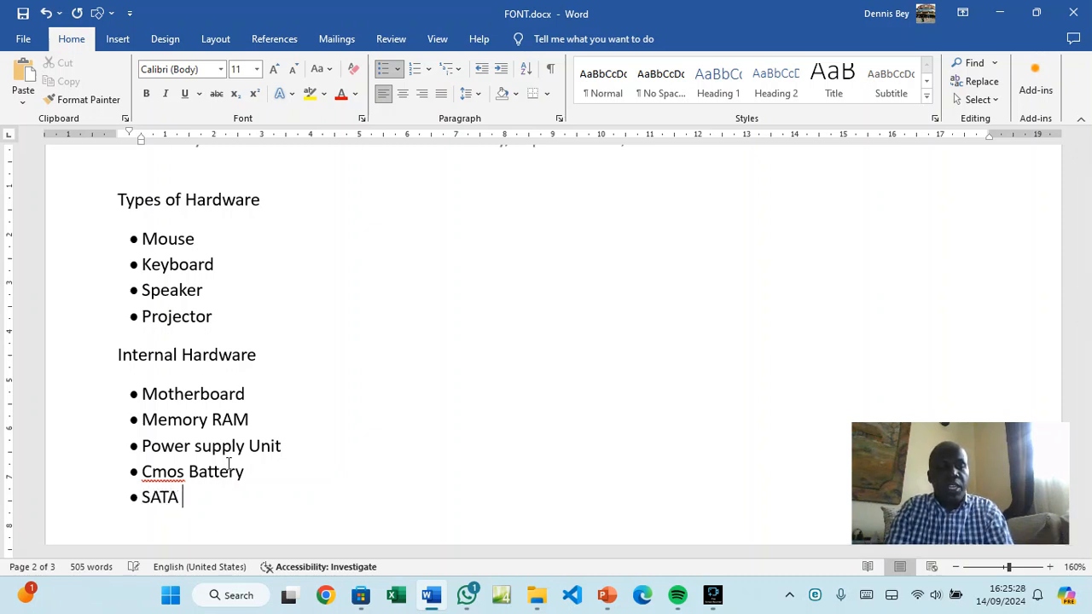
pyautogui.write('cable')
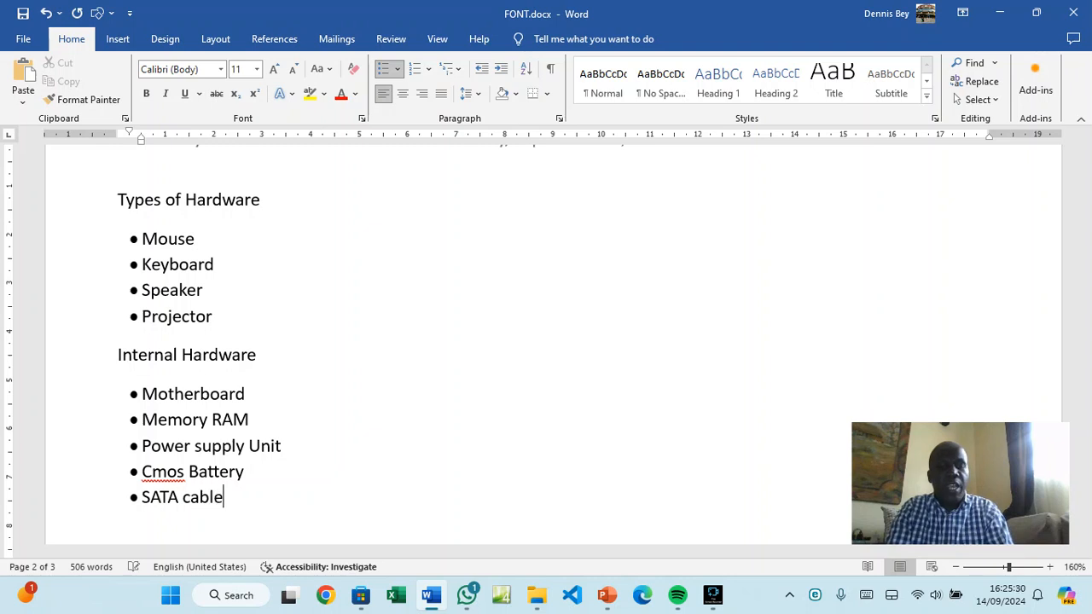
pyautogui.press('Return')
pyautogui.write('Ha')
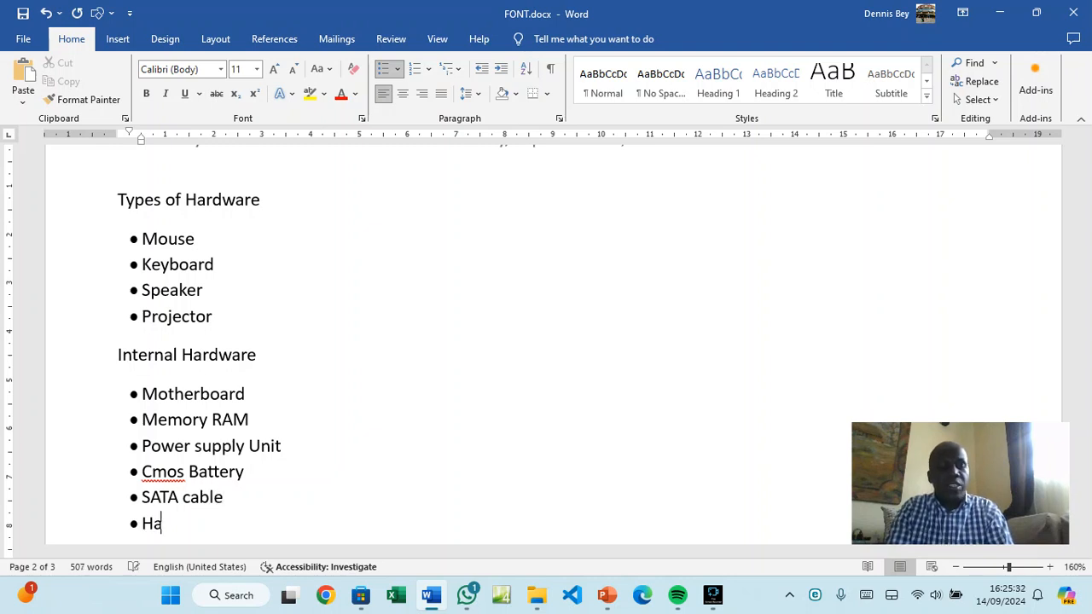
pyautogui.write('rd')
pyautogui.press('BackSpace')
pyautogui.write('r')
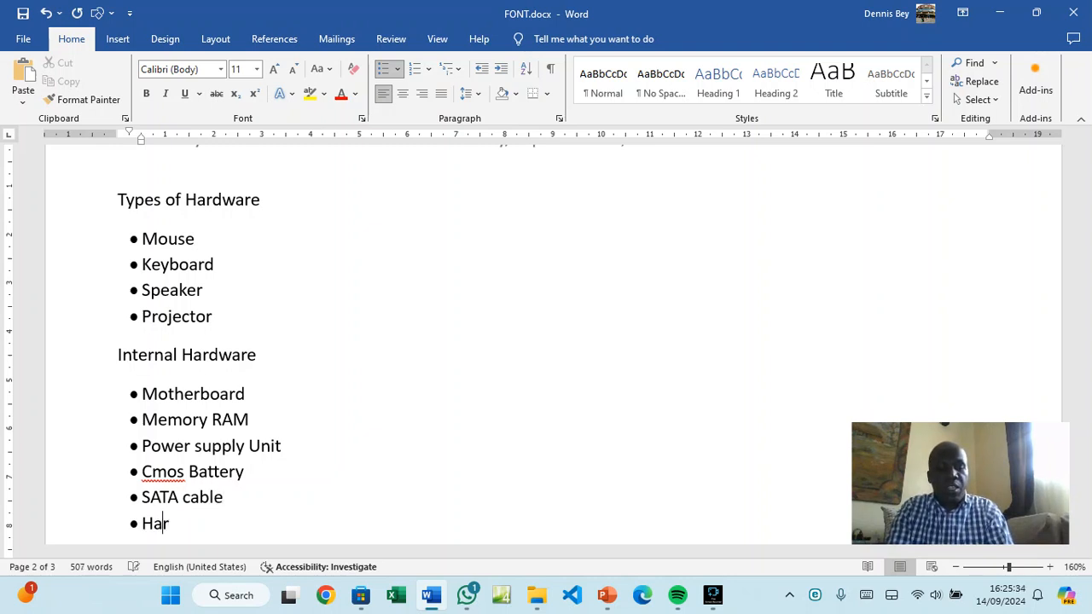
pyautogui.write('d Disk')
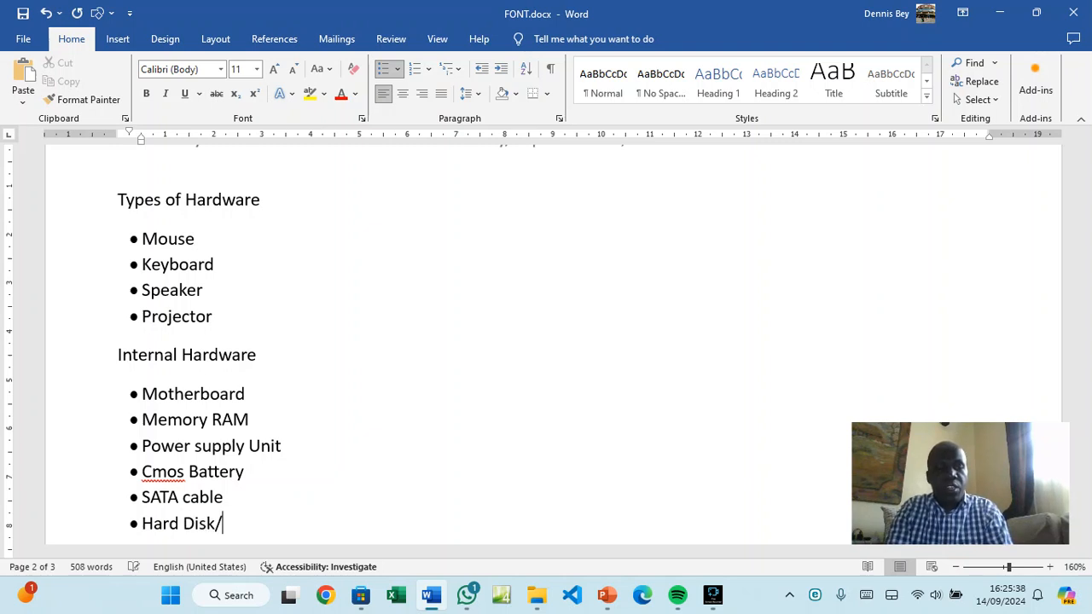
pyautogui.write('/So')
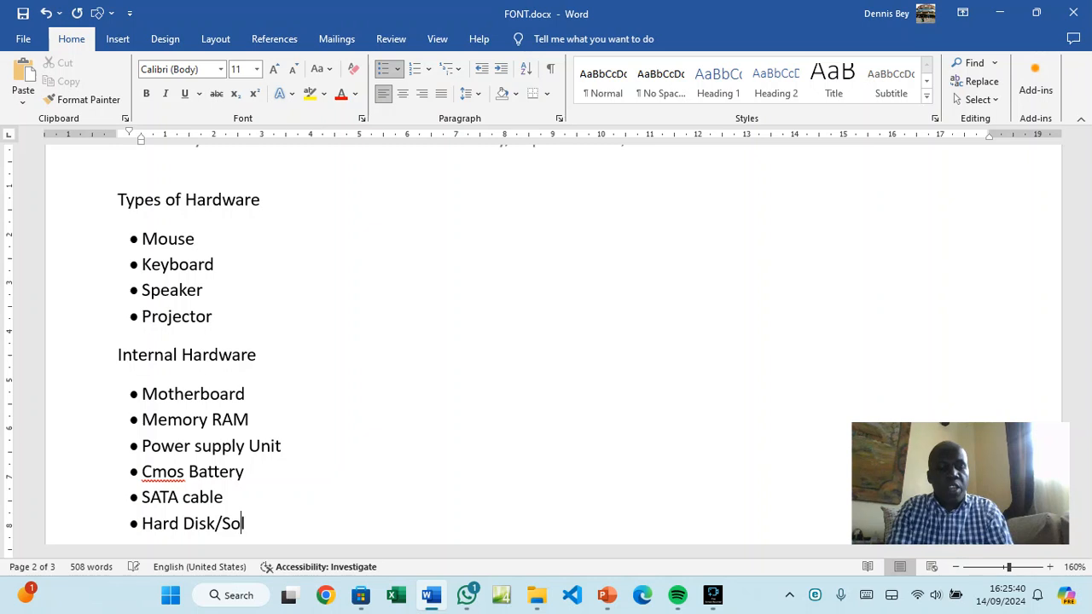
pyautogui.write('lid Sta')
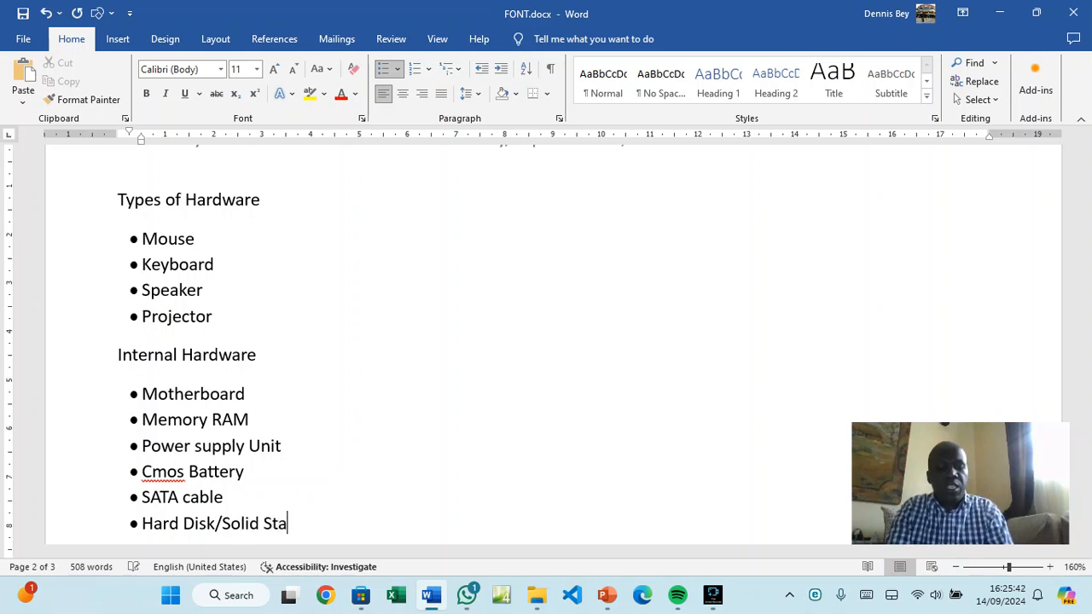
pyautogui.write('te Disk')
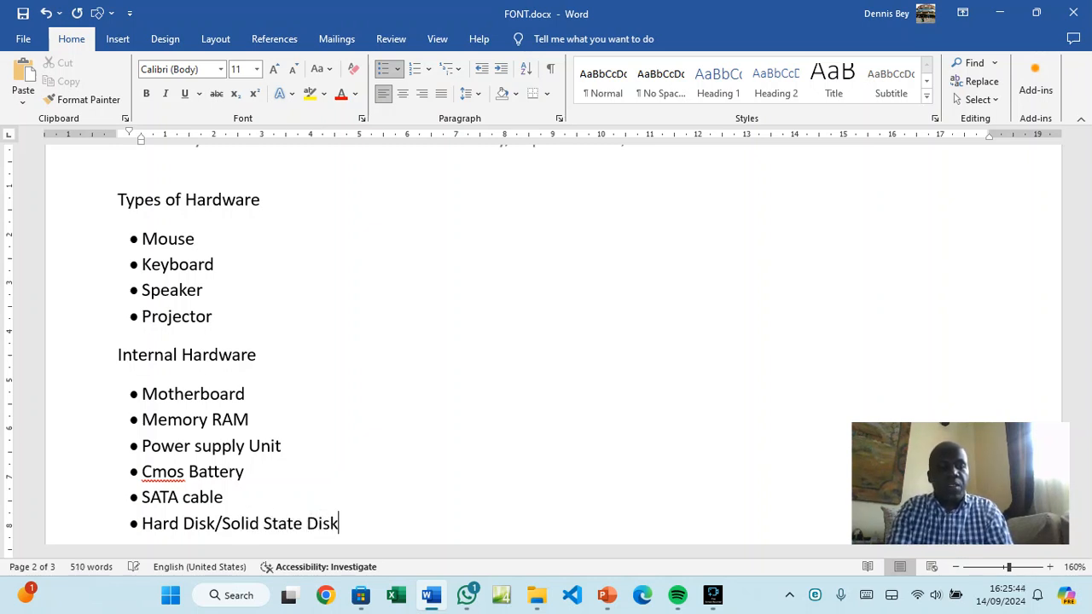
pyautogui.click(110, 201)
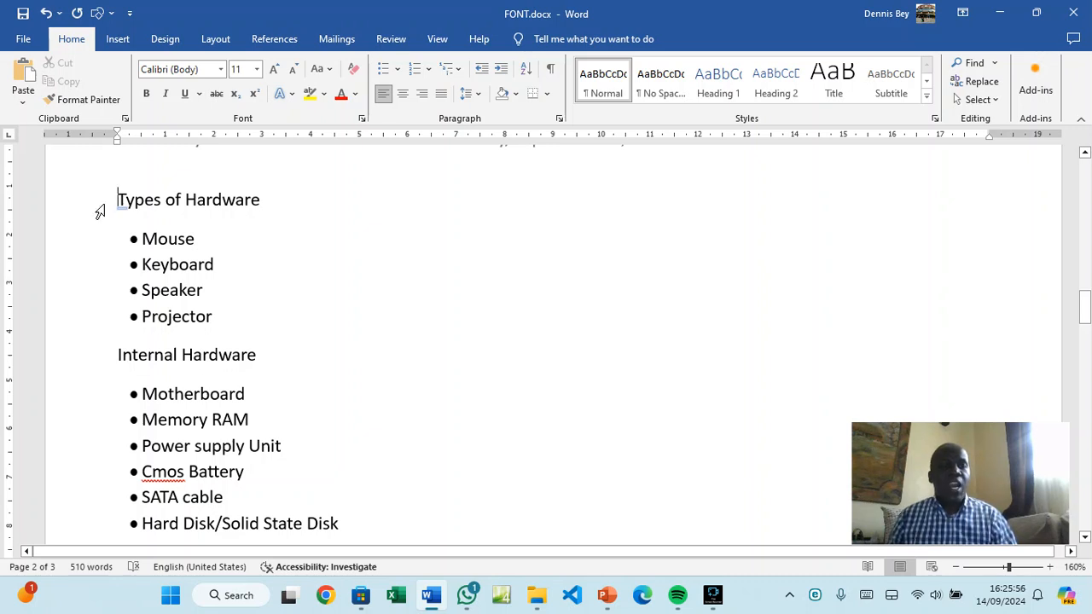
# Make 'Types of Hardware' bold, underlined and 14 pt, then copy that formatting onto 'Internal Hardware'
pyautogui.click(100, 212)
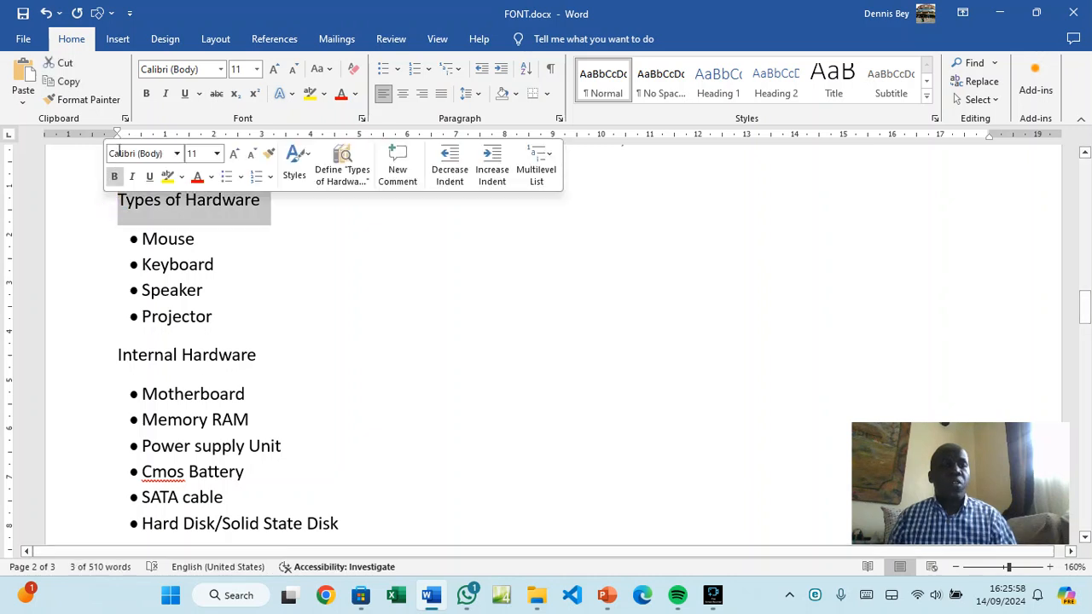
pyautogui.click(145, 93)
pyautogui.click(185, 94)
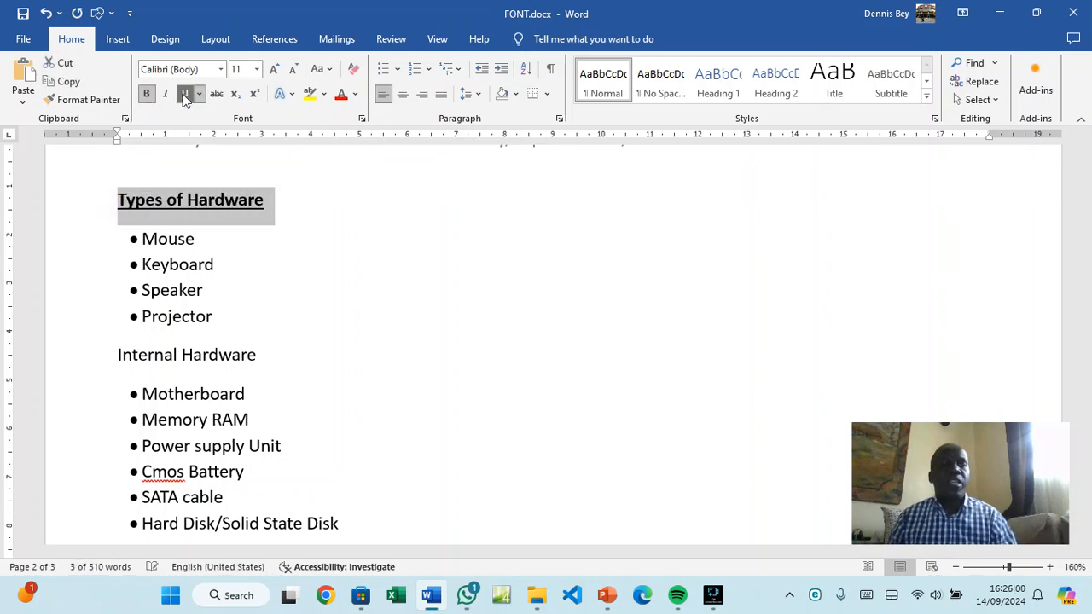
pyautogui.click(274, 69)
pyautogui.click(274, 69)
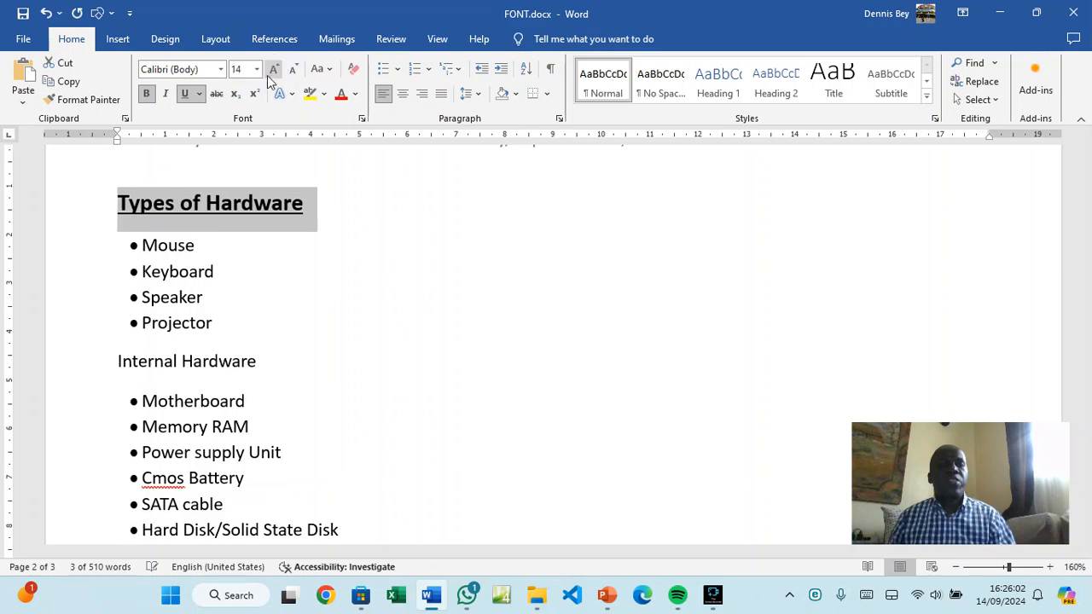
pyautogui.click(83, 99)
pyautogui.click(90, 363)
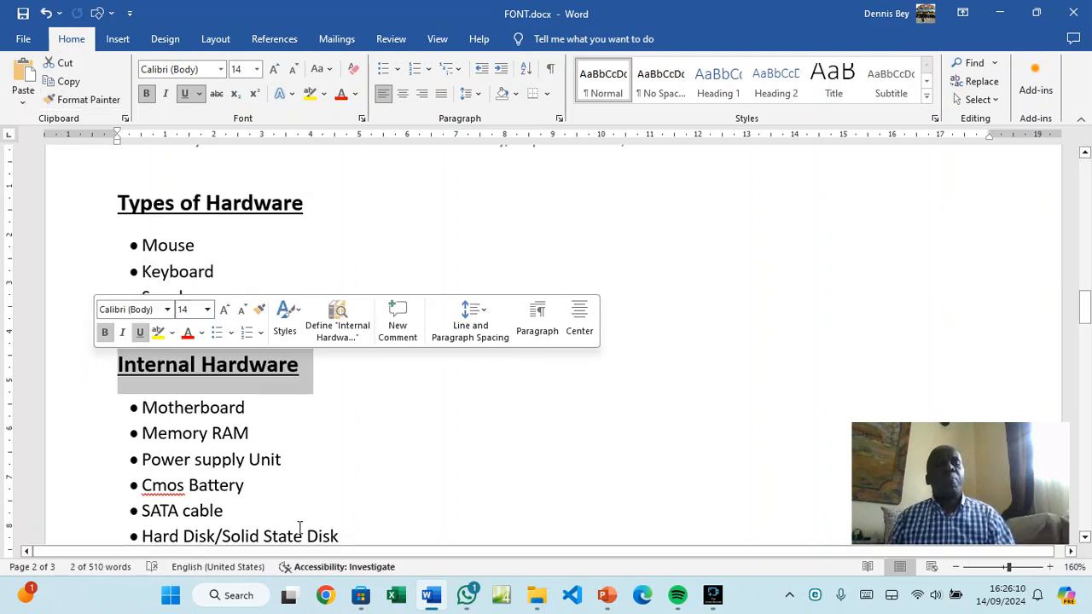
pyautogui.click(364, 465)
# Have the spell checker ignore all occurrences of 'Cmos'
pyautogui.scroll(-1, 363, 461)
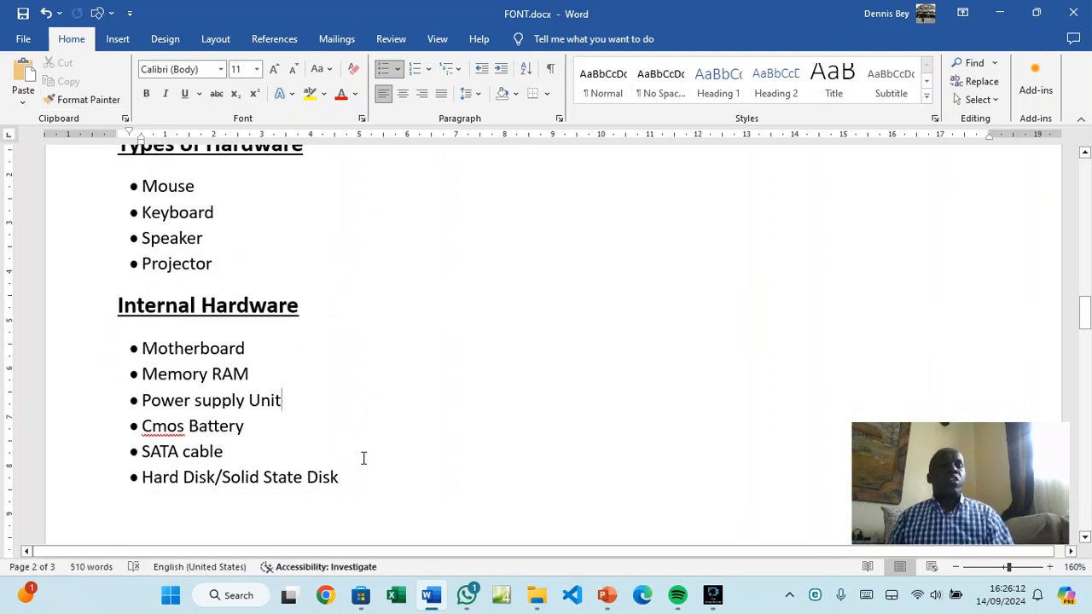
pyautogui.scroll(1, 362, 459)
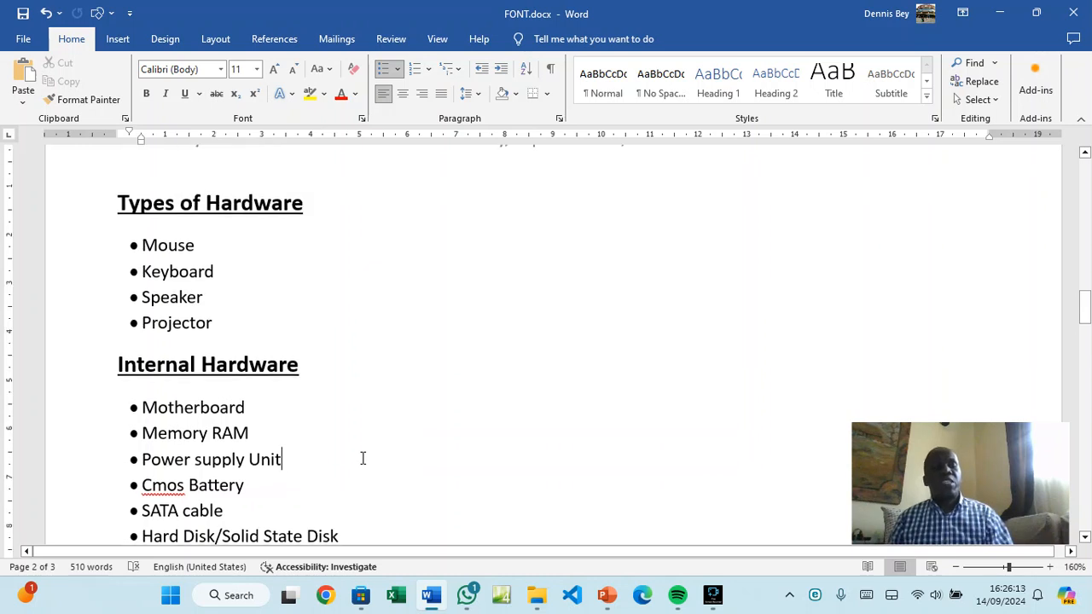
pyautogui.rightClick(165, 486)
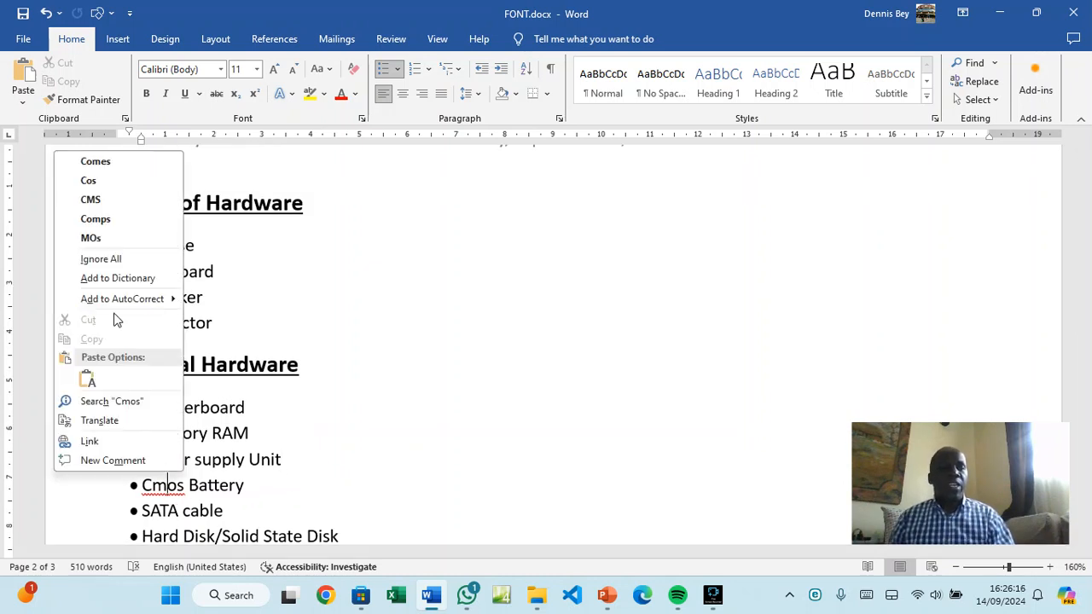
pyautogui.click(89, 257)
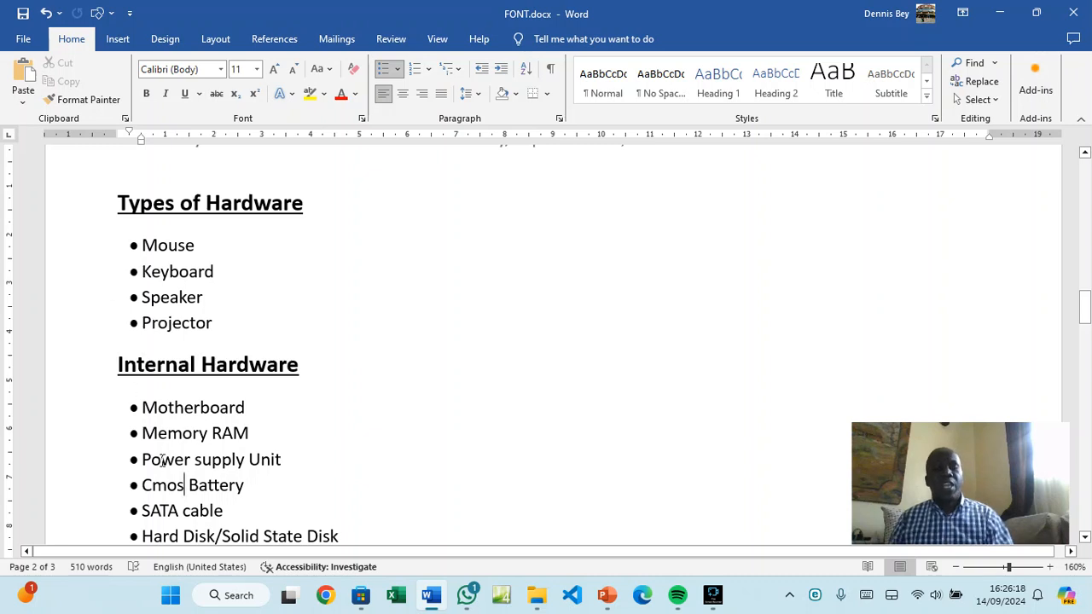
pyautogui.scroll(-1, 162, 460)
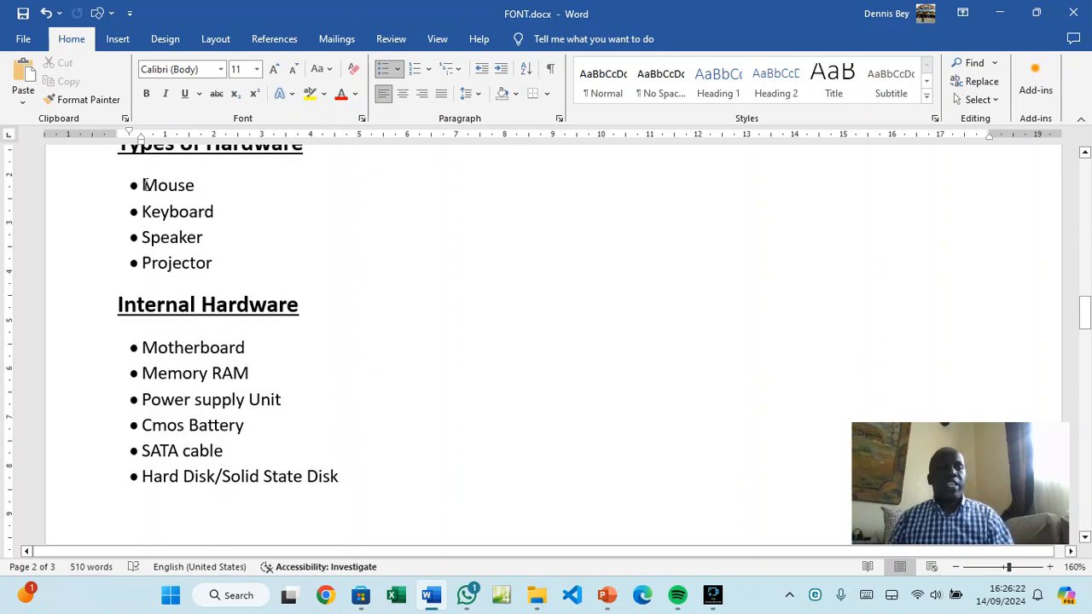
pyautogui.scroll(1, 168, 227)
pyautogui.scroll(-1, 168, 223)
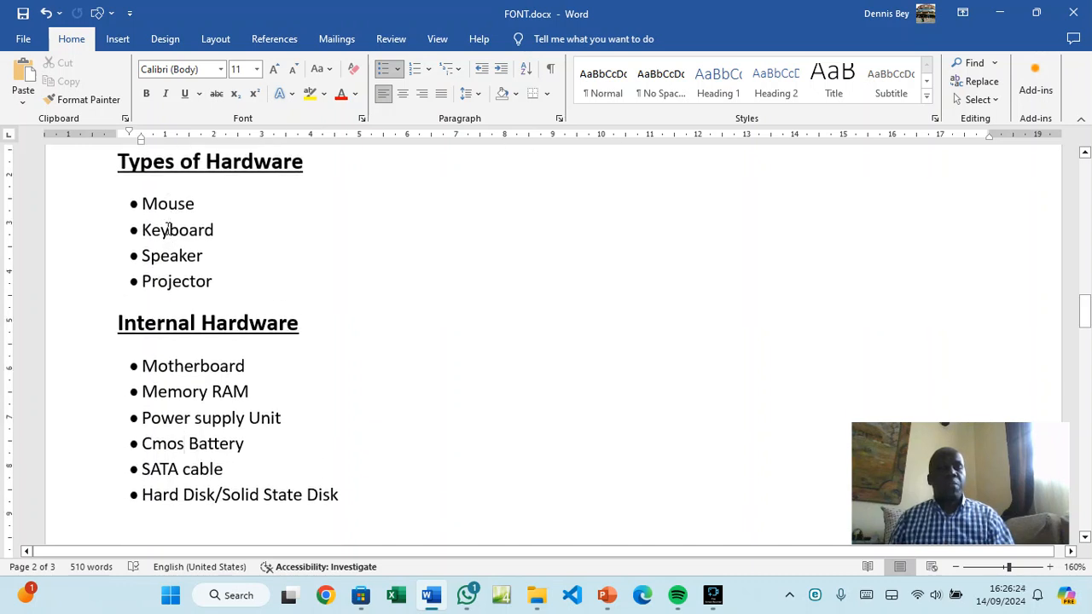
# Select the Mouse–Projector items and begin defining a custom symbol bullet for them
pyautogui.moveTo(144, 183); pyautogui.dragTo(209, 265)
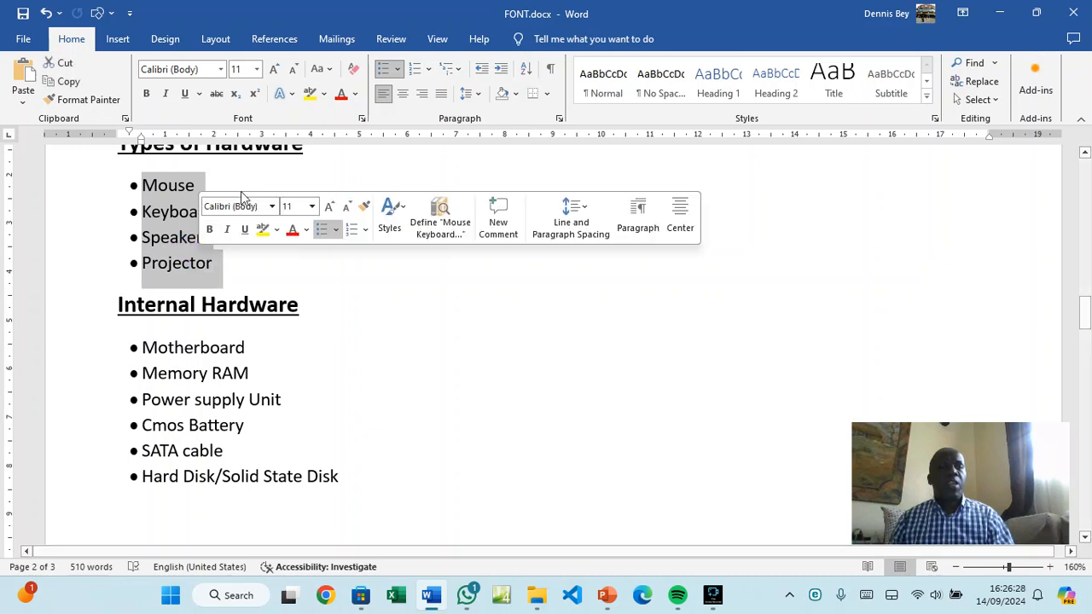
pyautogui.click(398, 71)
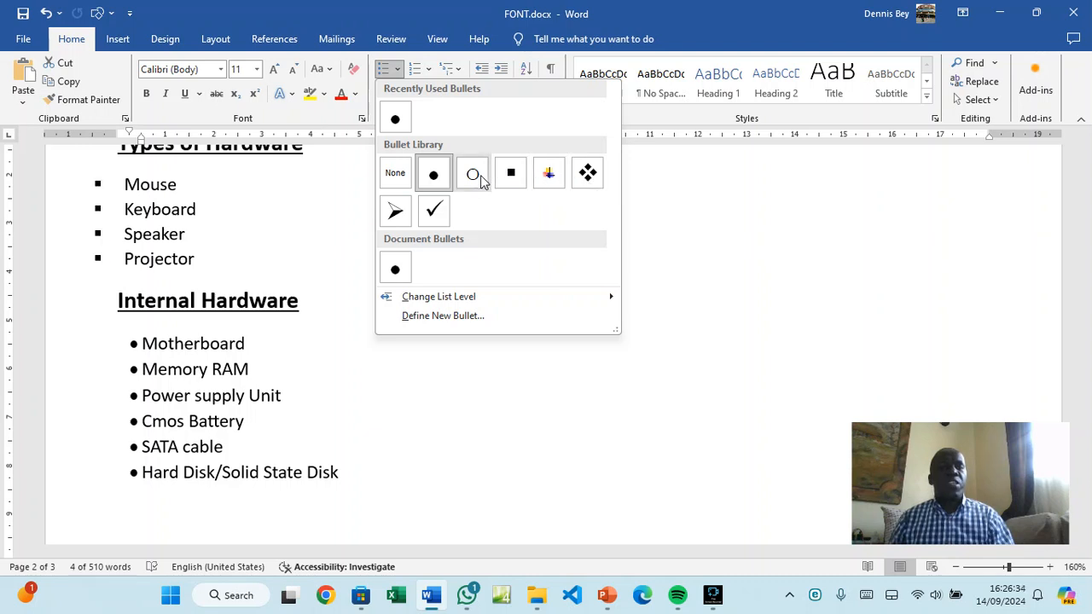
pyautogui.click(417, 317)
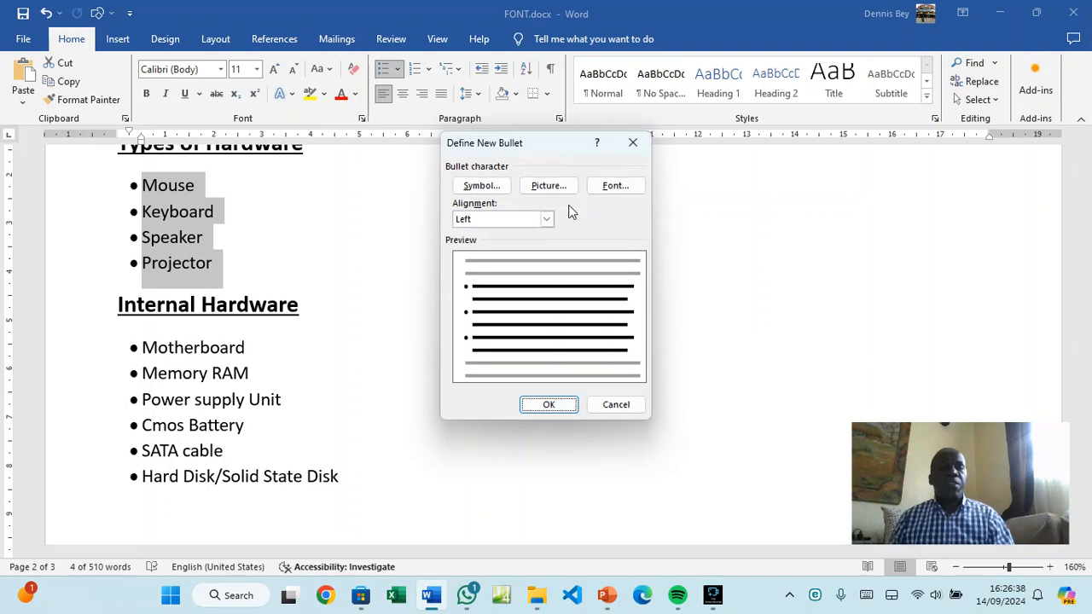
pyautogui.click(488, 185)
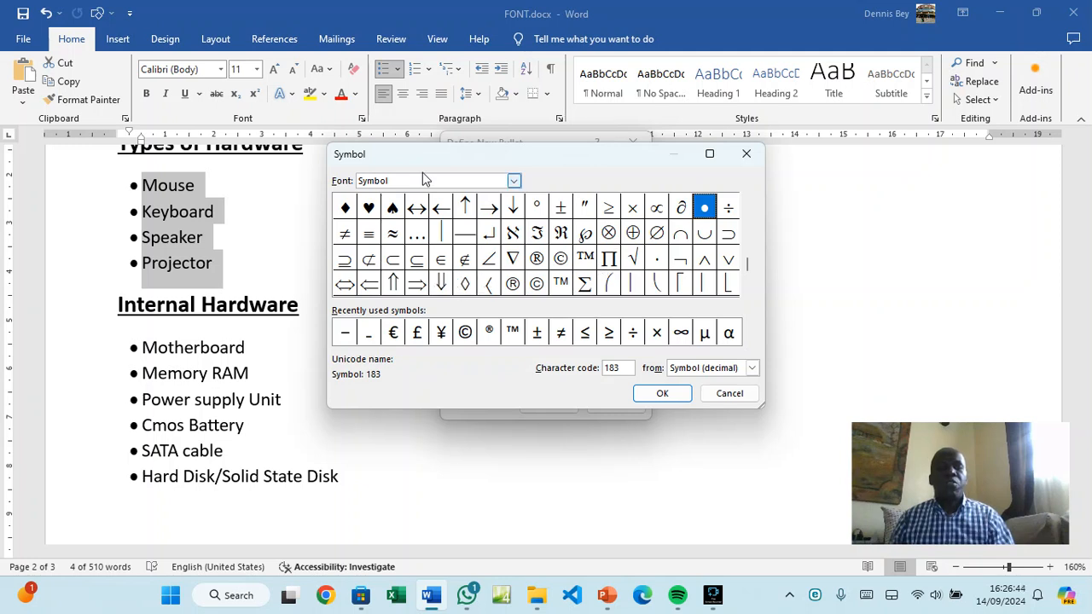
pyautogui.click(514, 184)
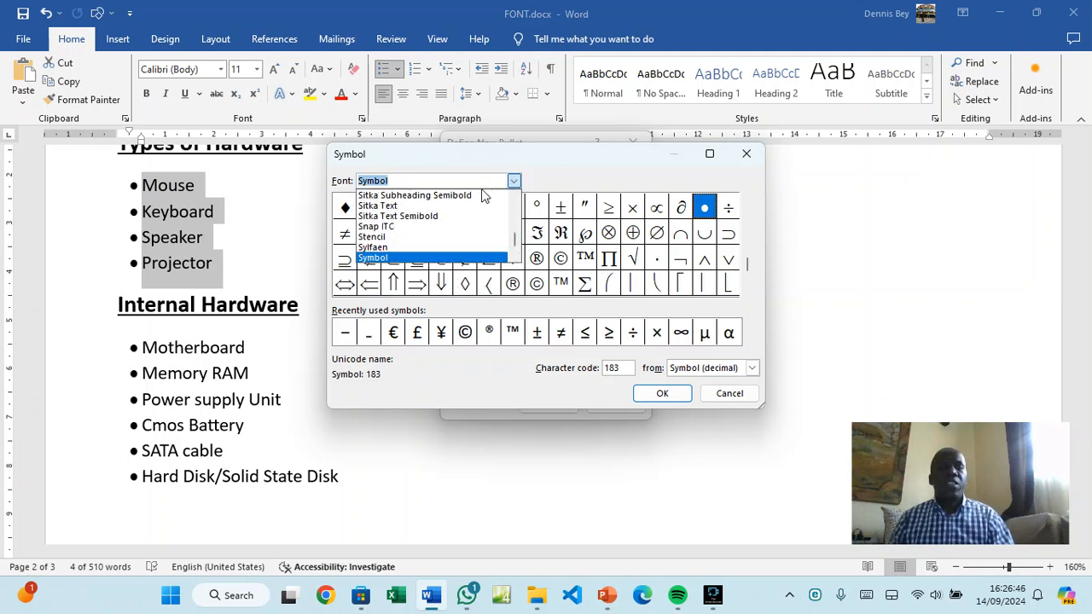
pyautogui.scroll(3, 434, 231)
pyautogui.scroll(10, 424, 244)
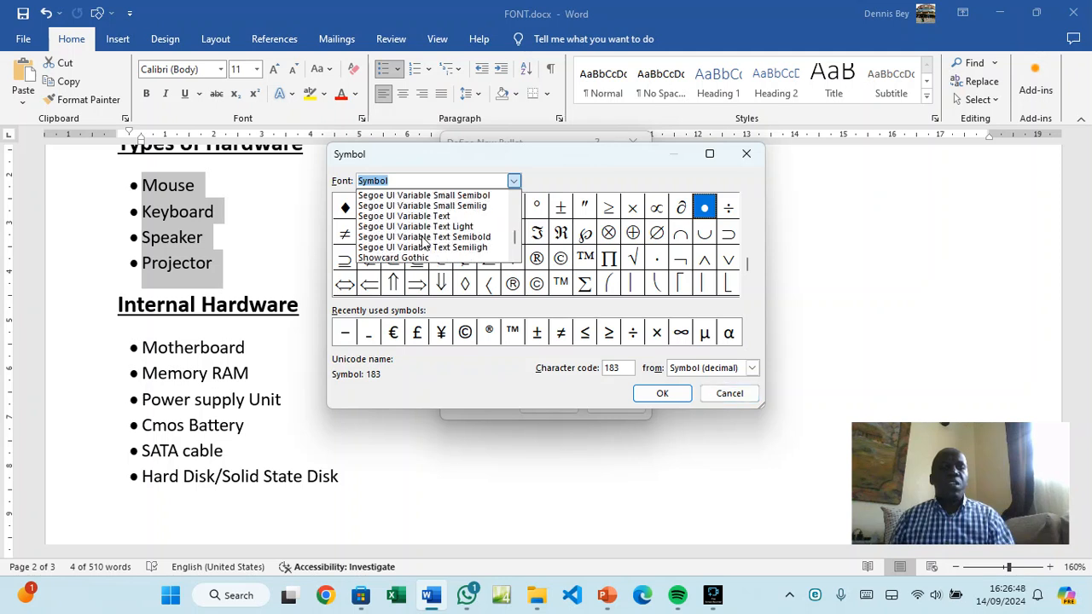
pyautogui.scroll(10, 424, 245)
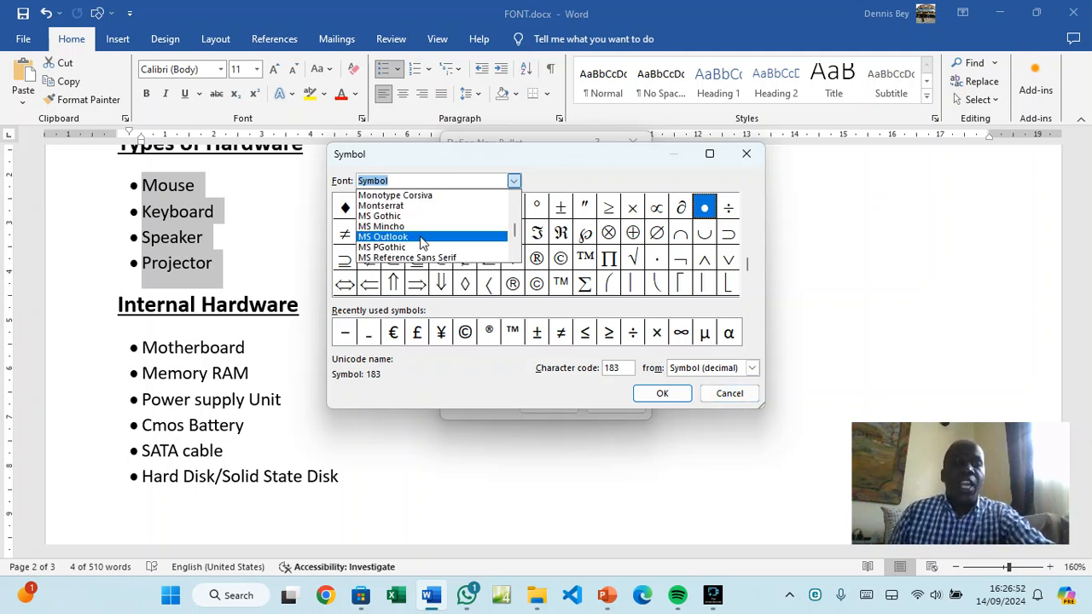
pyautogui.scroll(8, 420, 244)
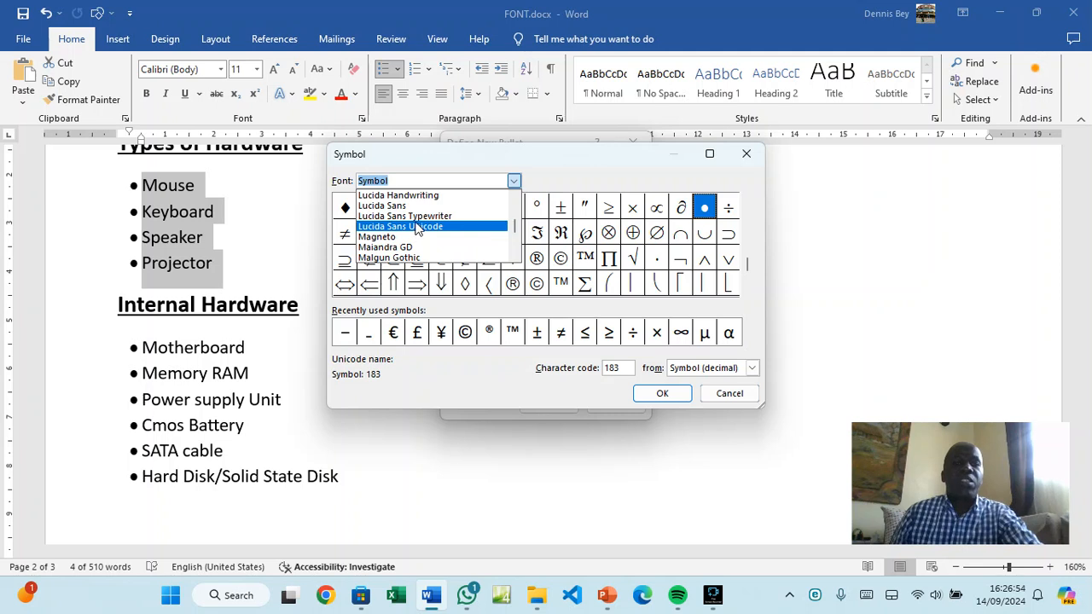
# Use the Wingdings computer-mouse symbol as the bullet and indent the list one level further
pyautogui.click(418, 227)
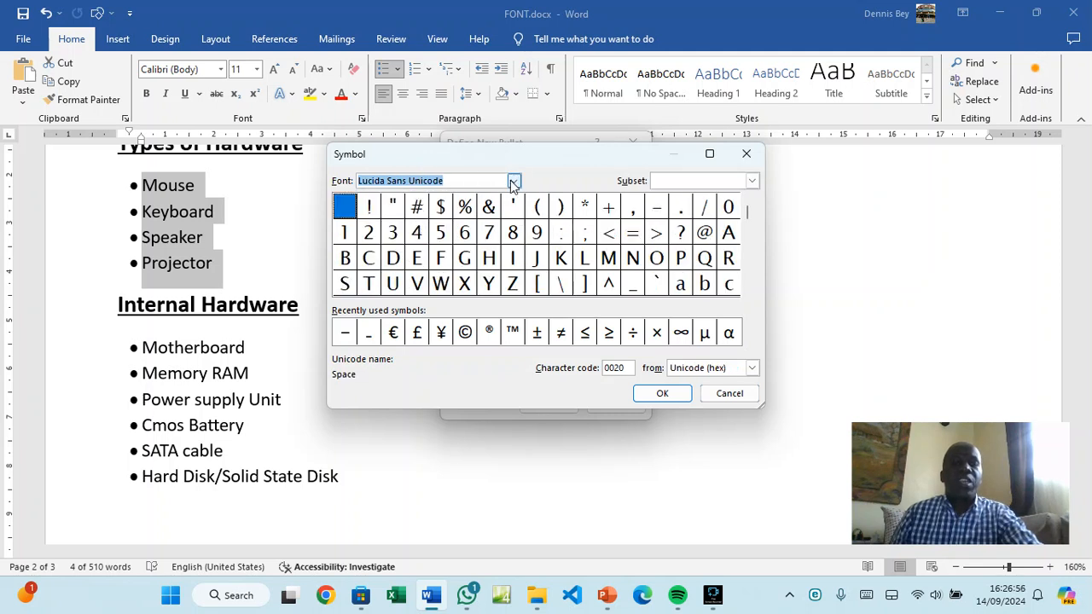
pyautogui.click(513, 182)
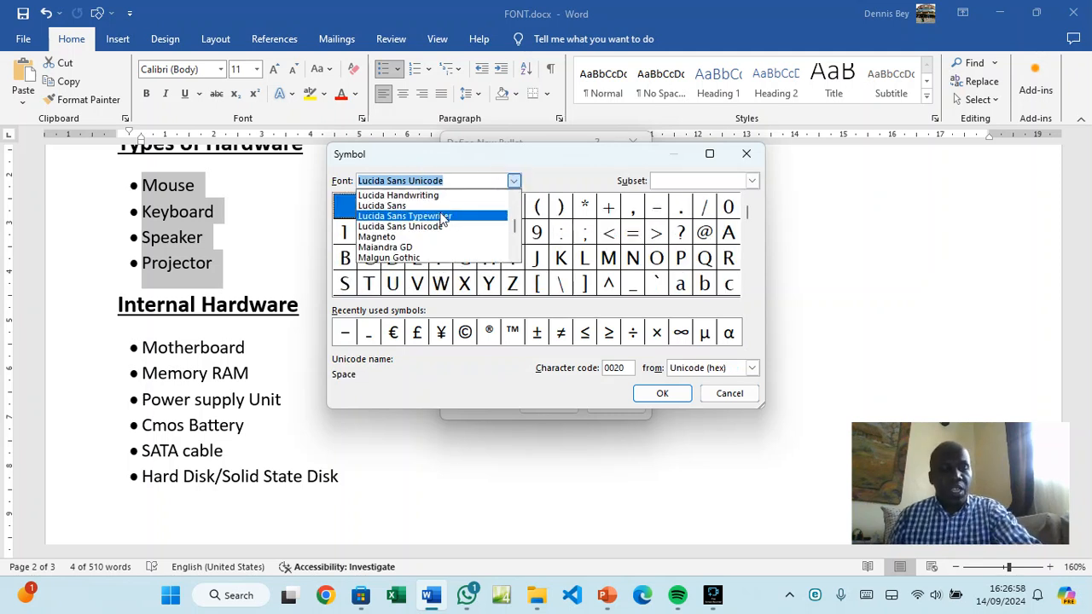
pyautogui.write('wi')
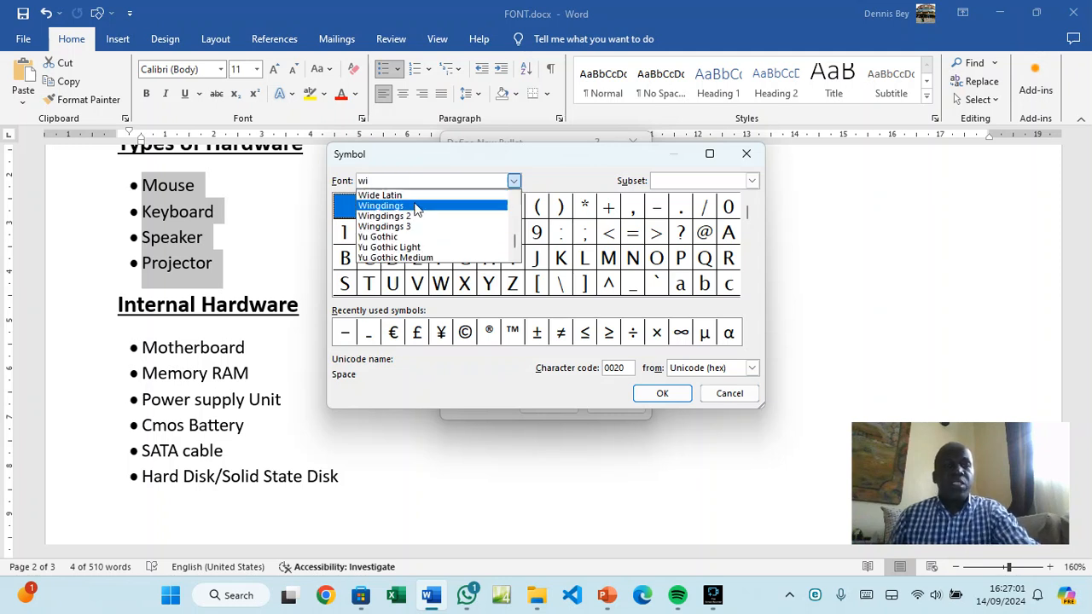
pyautogui.click(417, 207)
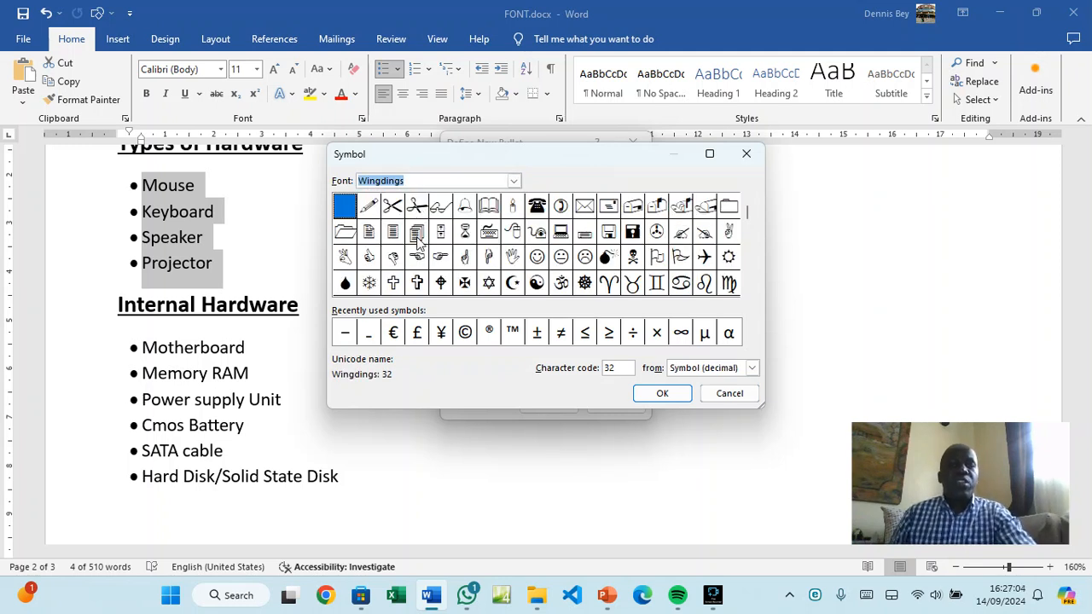
pyautogui.click(513, 232)
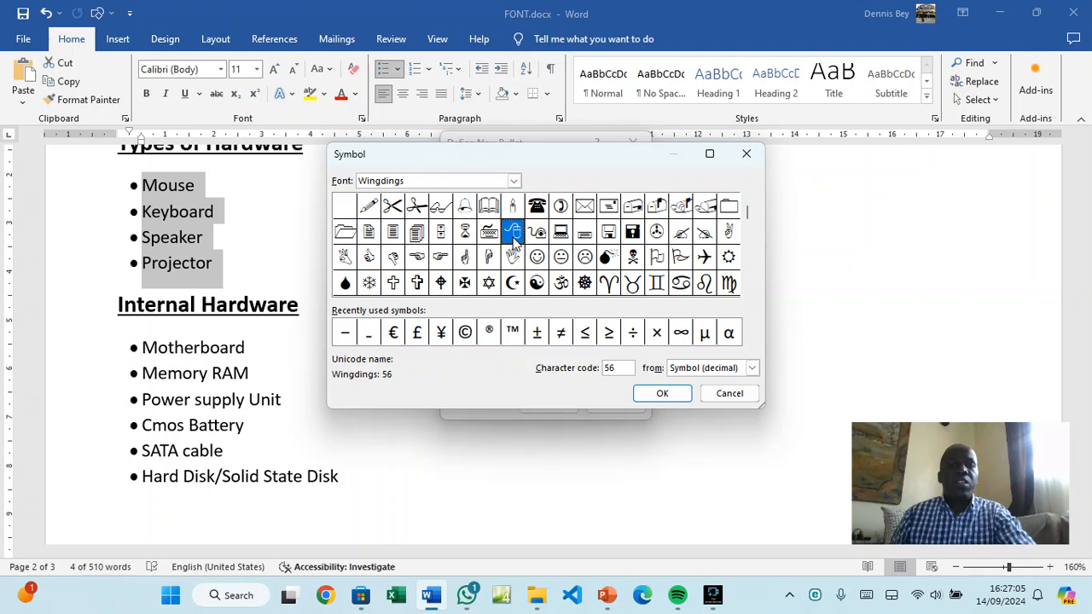
pyautogui.click(650, 393)
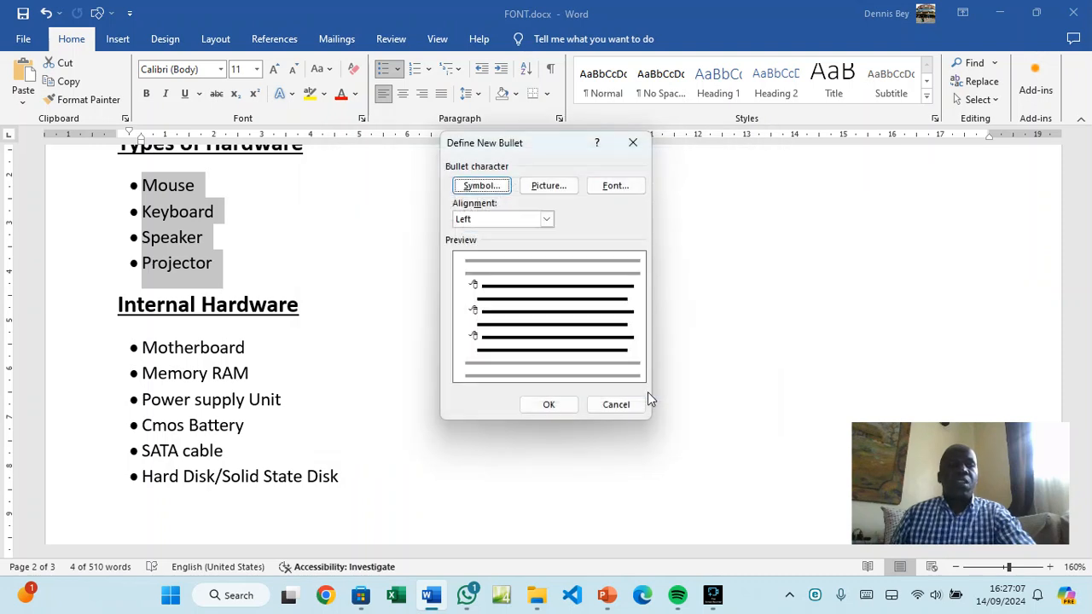
pyautogui.click(564, 407)
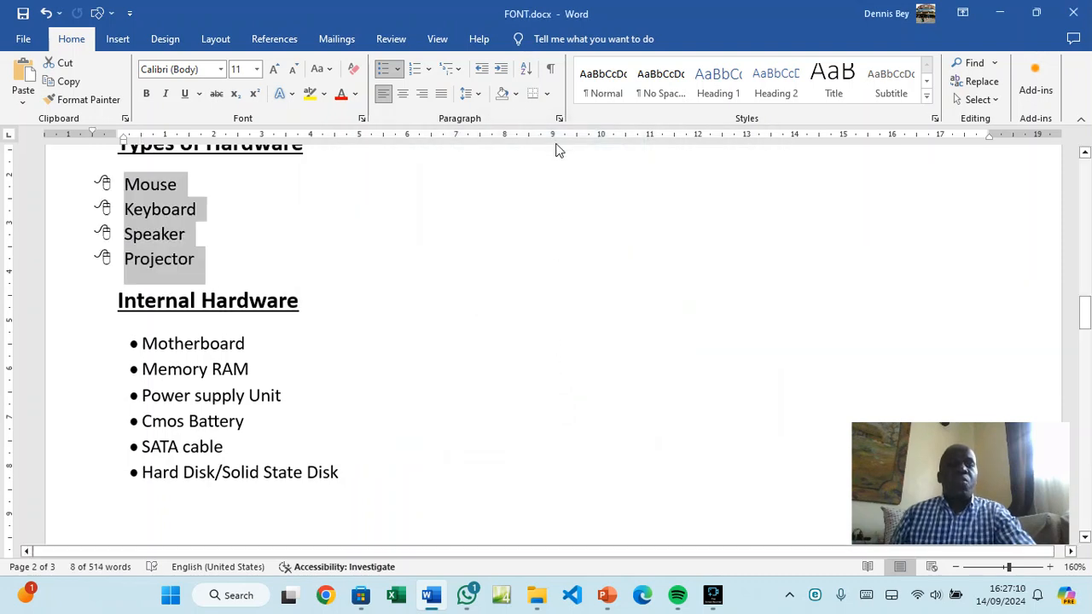
pyautogui.click(501, 75)
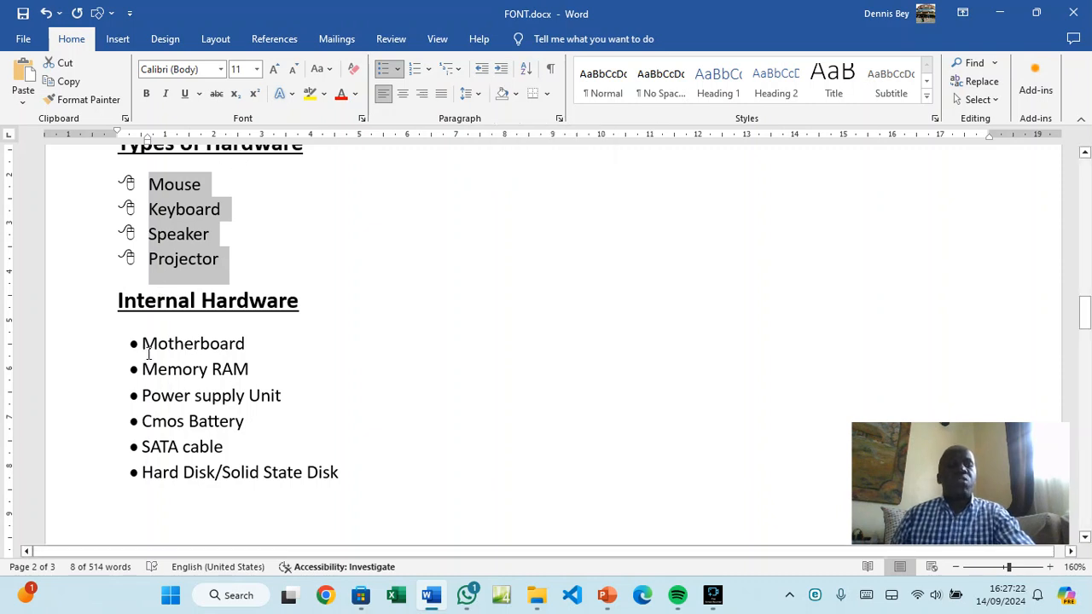
# Replace both lists' bullets with numbers: Mouse–Projector 1–4, Motherboard–Hard Disk/Solid State Disk 1–6
pyautogui.moveTo(145, 343); pyautogui.dragTo(335, 486)
pyautogui.click(384, 72)
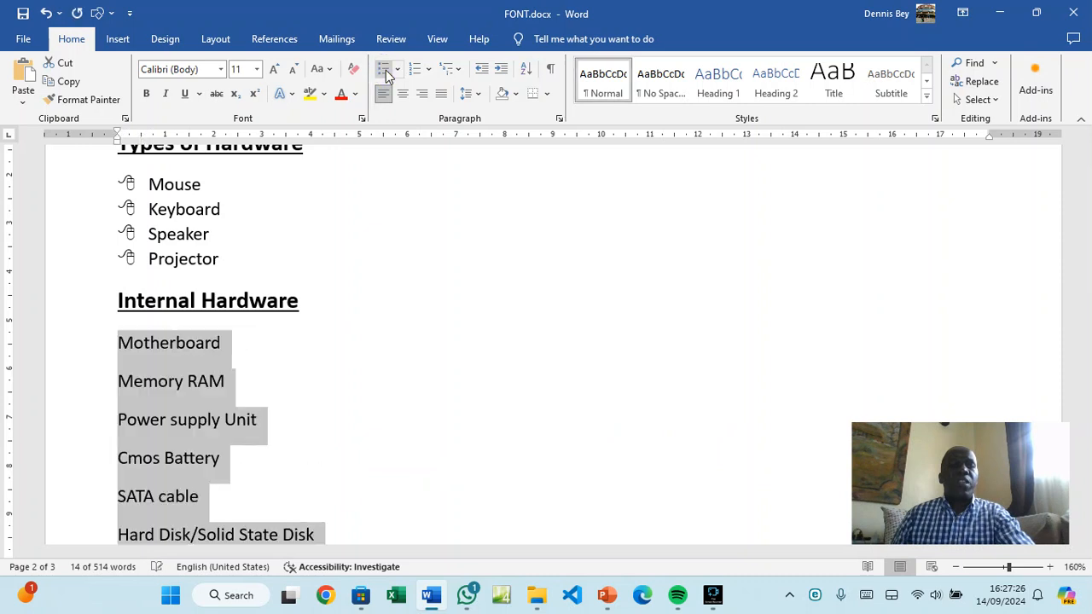
pyautogui.click(385, 72)
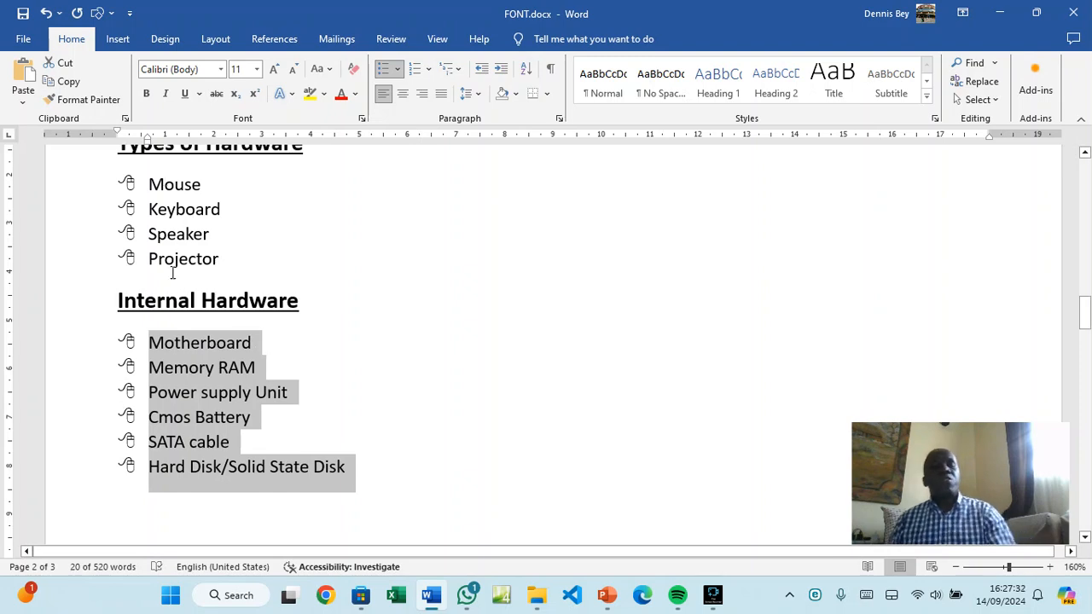
pyautogui.moveTo(149, 185); pyautogui.dragTo(217, 259)
pyautogui.click(415, 72)
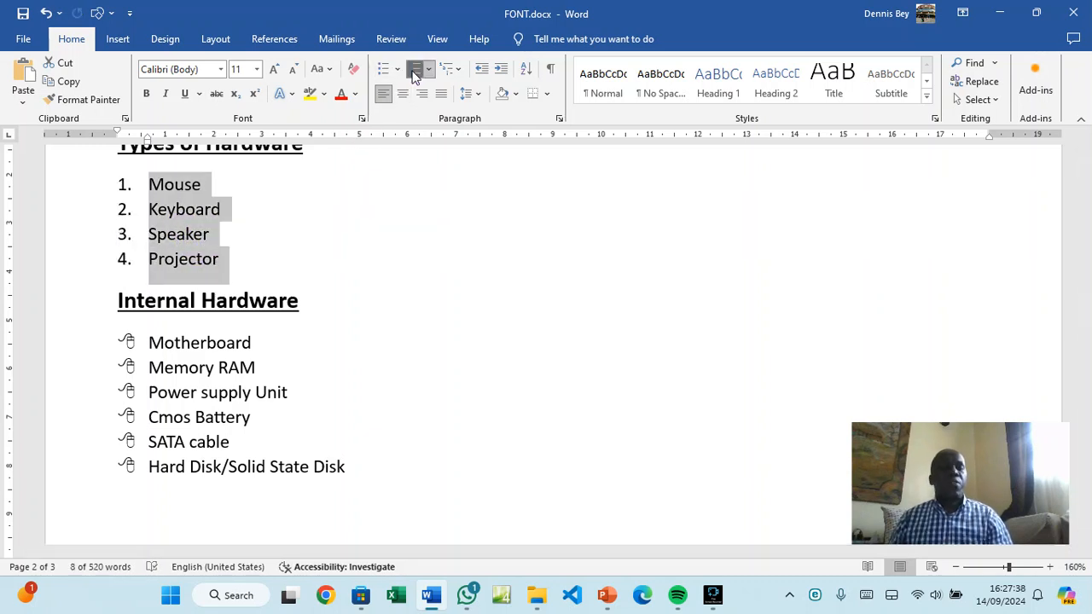
pyautogui.moveTo(147, 342); pyautogui.dragTo(350, 478)
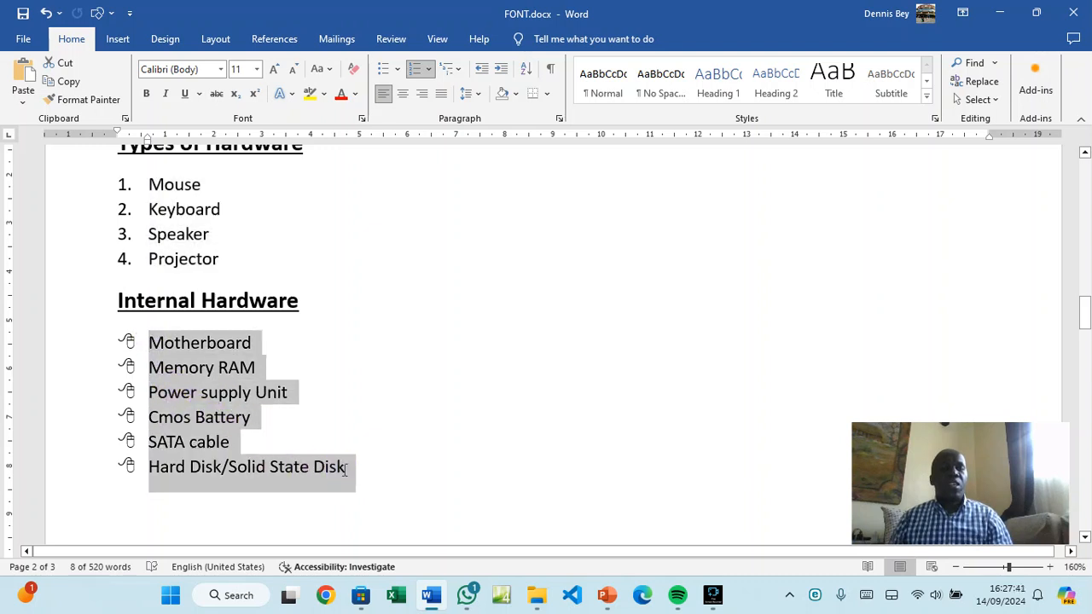
pyautogui.click(416, 72)
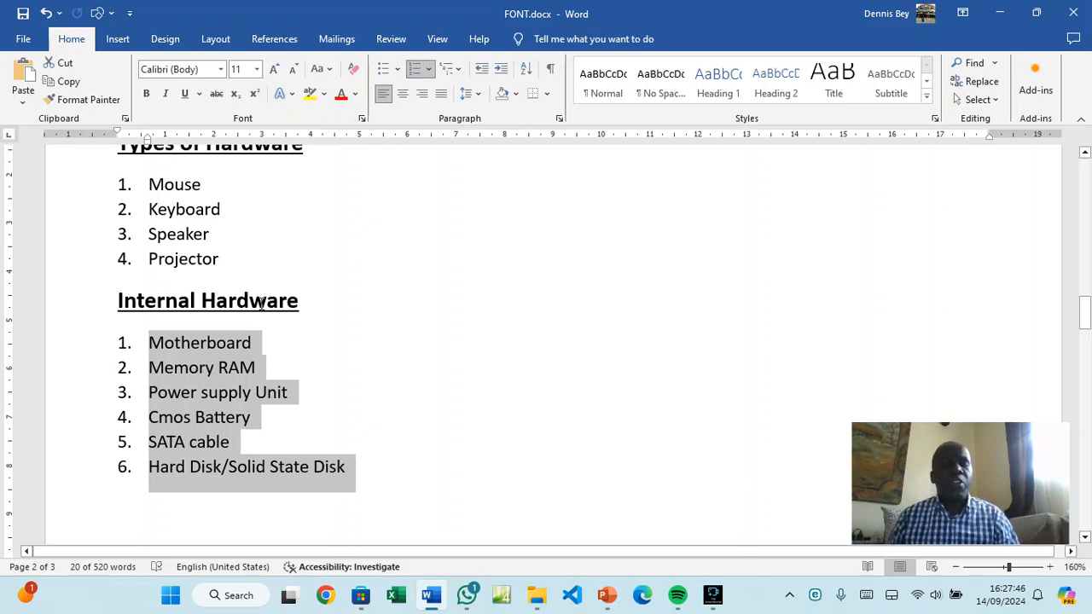
pyautogui.scroll(1, 260, 304)
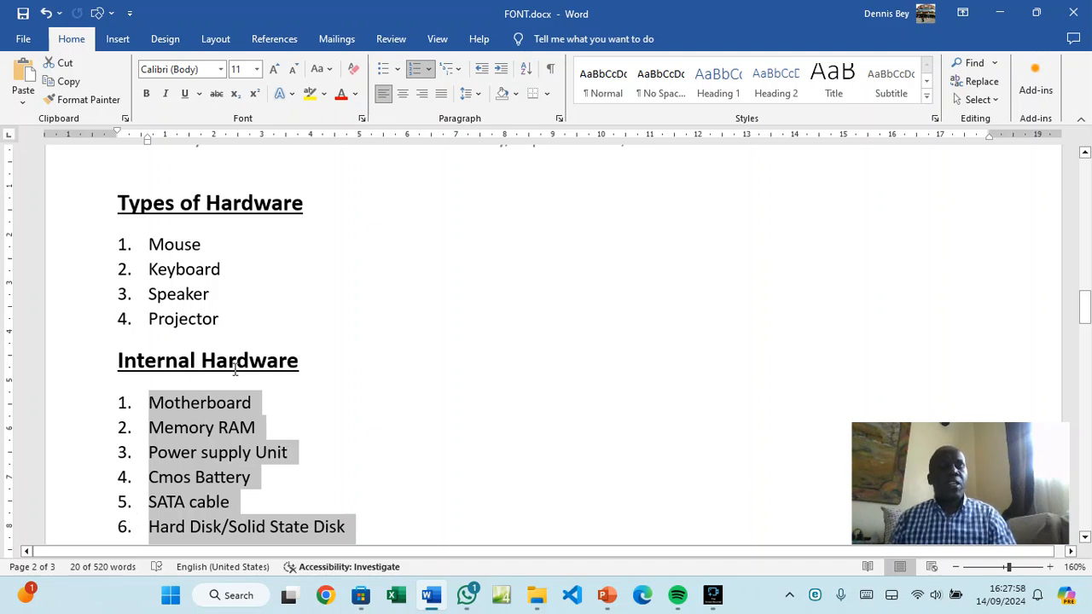
pyautogui.click(168, 365)
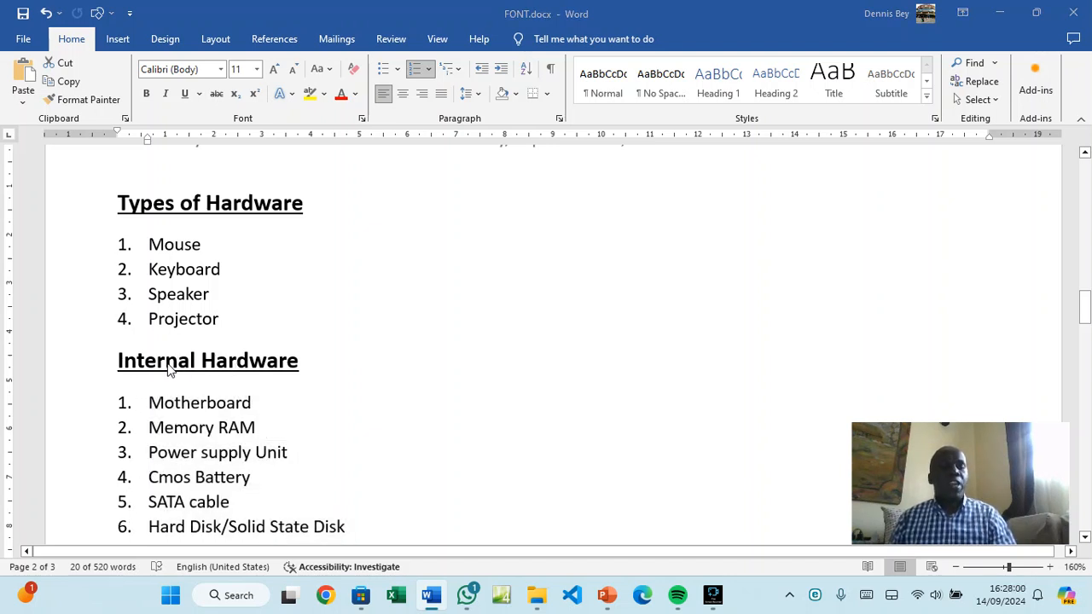
# Set the numbering value of the six Internal Hardware items to start at 5
pyautogui.click(153, 411)
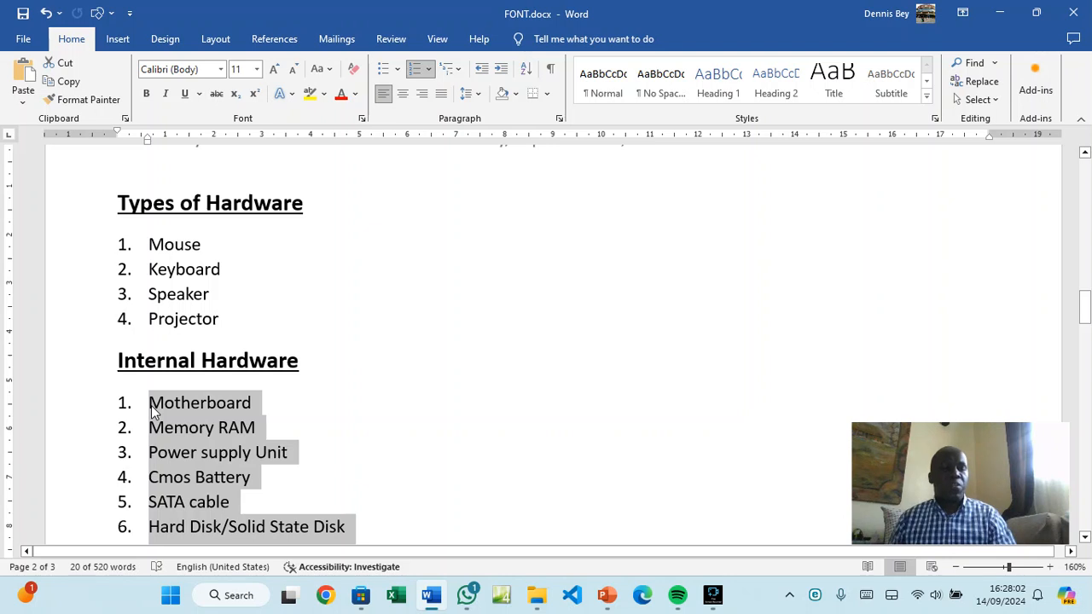
pyautogui.click(151, 405)
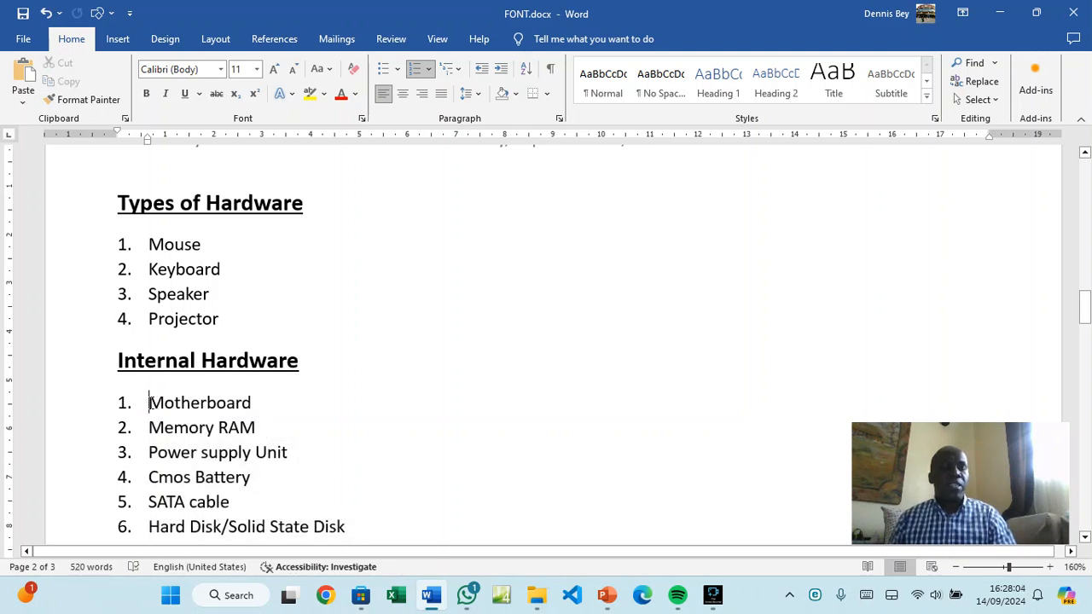
pyautogui.moveTo(151, 403); pyautogui.dragTo(345, 437)
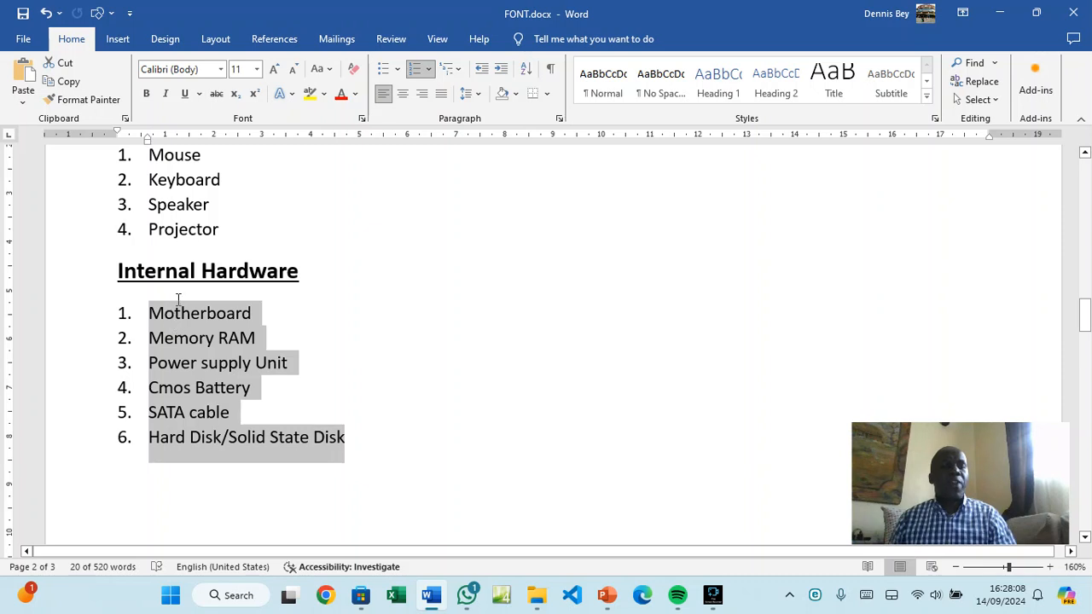
pyautogui.click(428, 70)
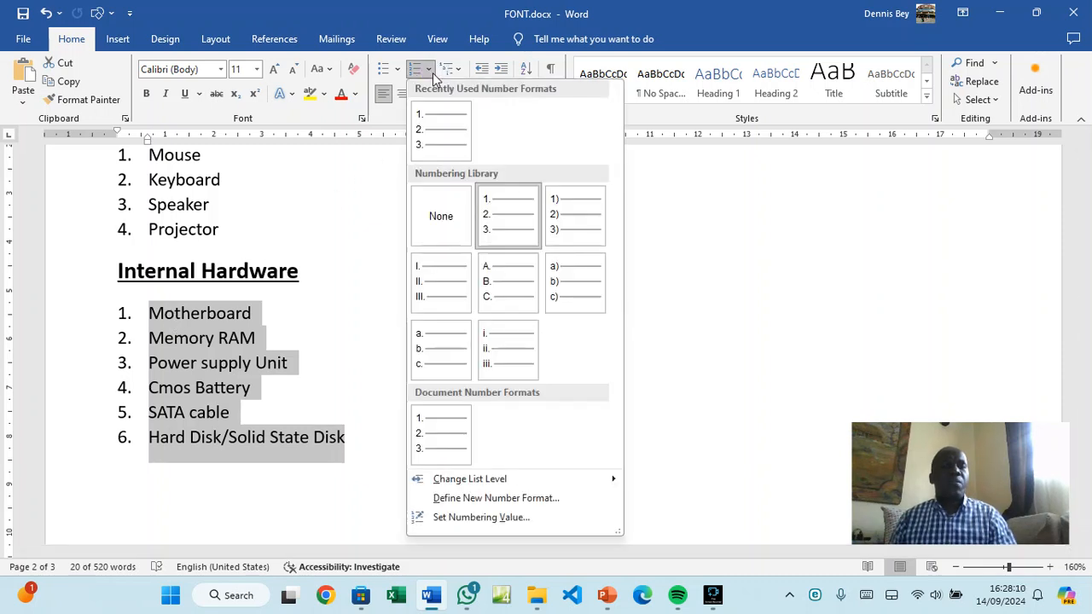
pyautogui.click(465, 518)
pyautogui.click(499, 296)
pyautogui.click(499, 296)
pyautogui.click(500, 296)
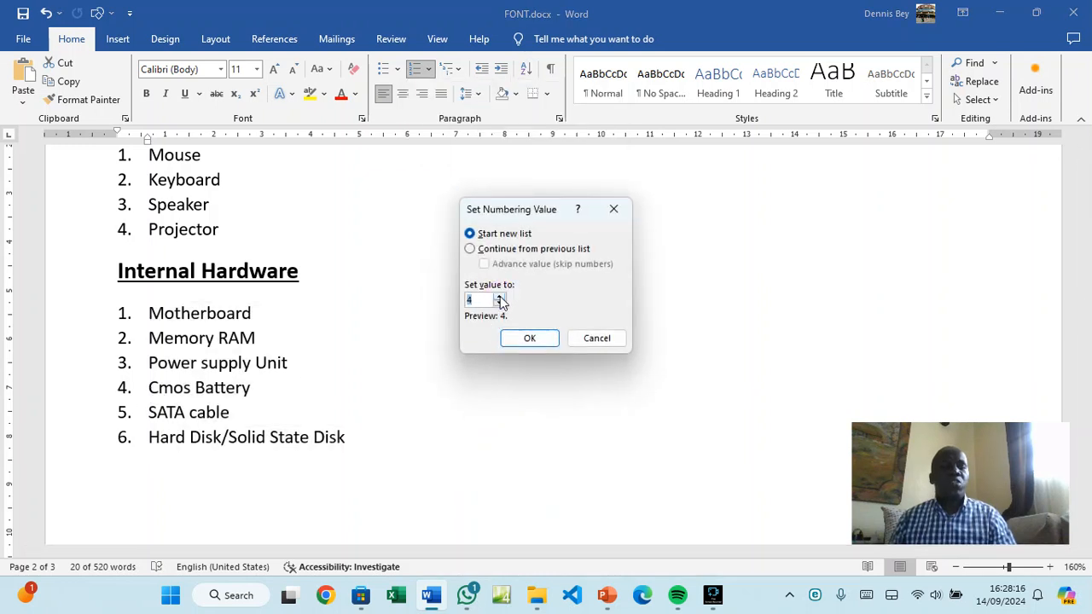
pyautogui.click(528, 339)
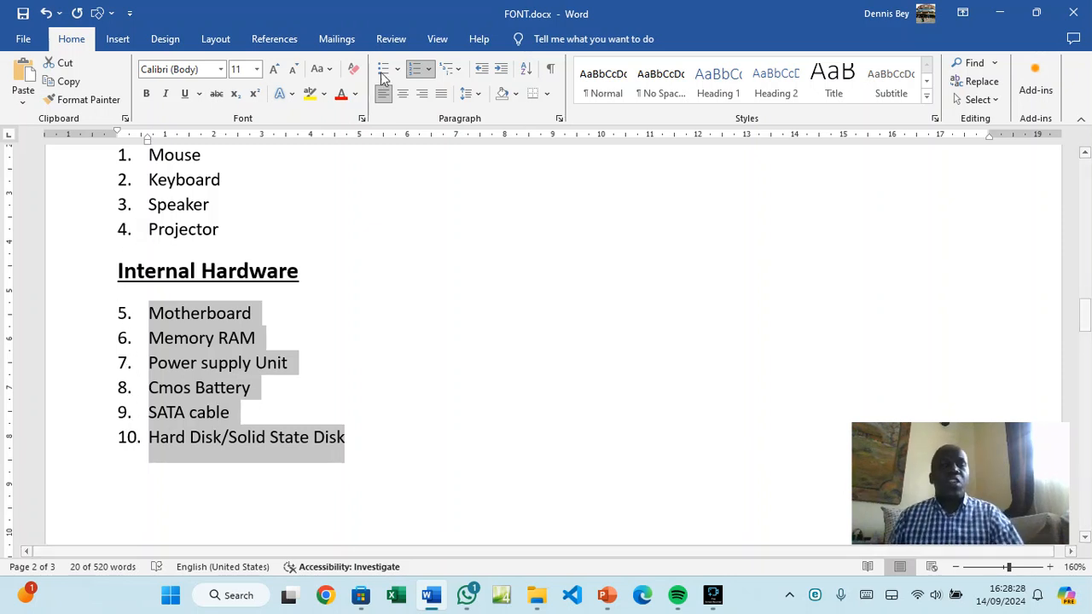
# Recheck the Set Numbering Value setting without changes, then select the Mouse to Projector items
pyautogui.click(428, 69)
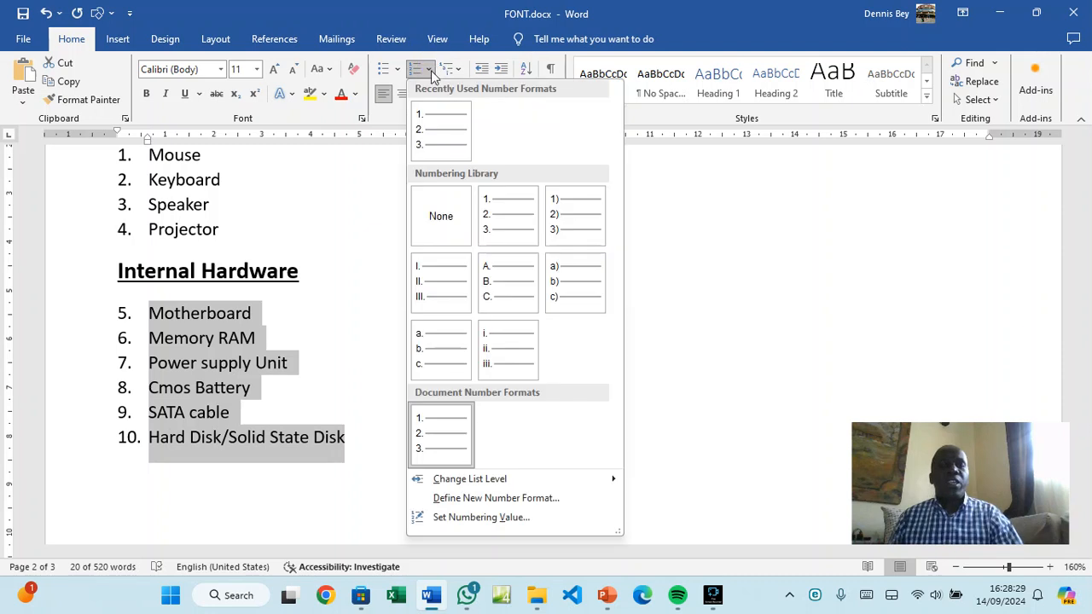
pyautogui.click(454, 518)
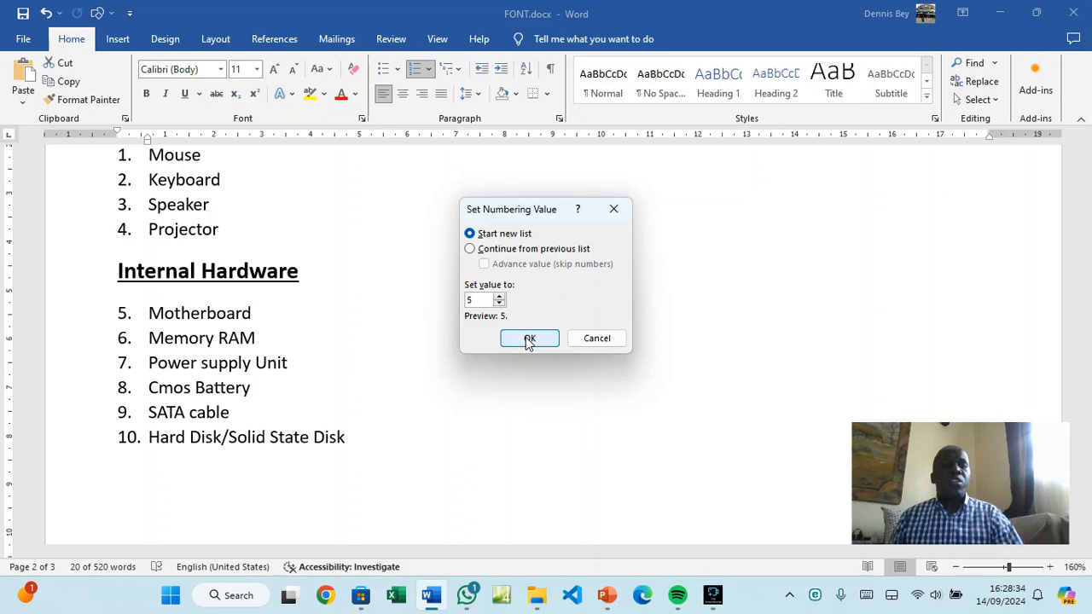
pyautogui.click(597, 338)
pyautogui.moveTo(148, 155); pyautogui.dragTo(218, 230)
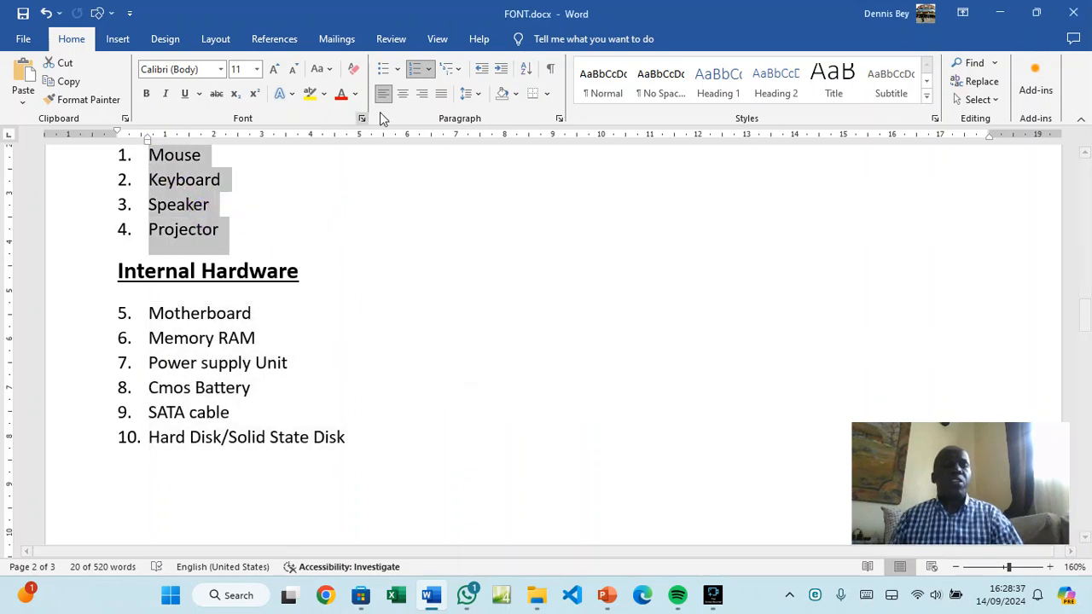
# Apply a) b) c) lettering to the Types of Hardware list and the Internal Hardware list
pyautogui.click(428, 69)
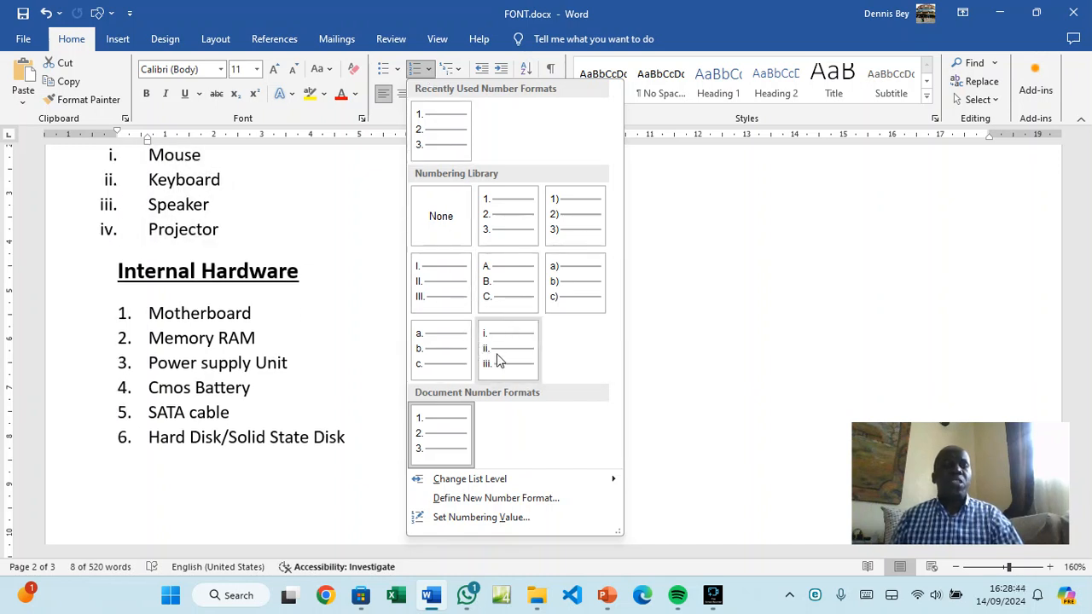
pyautogui.click(559, 282)
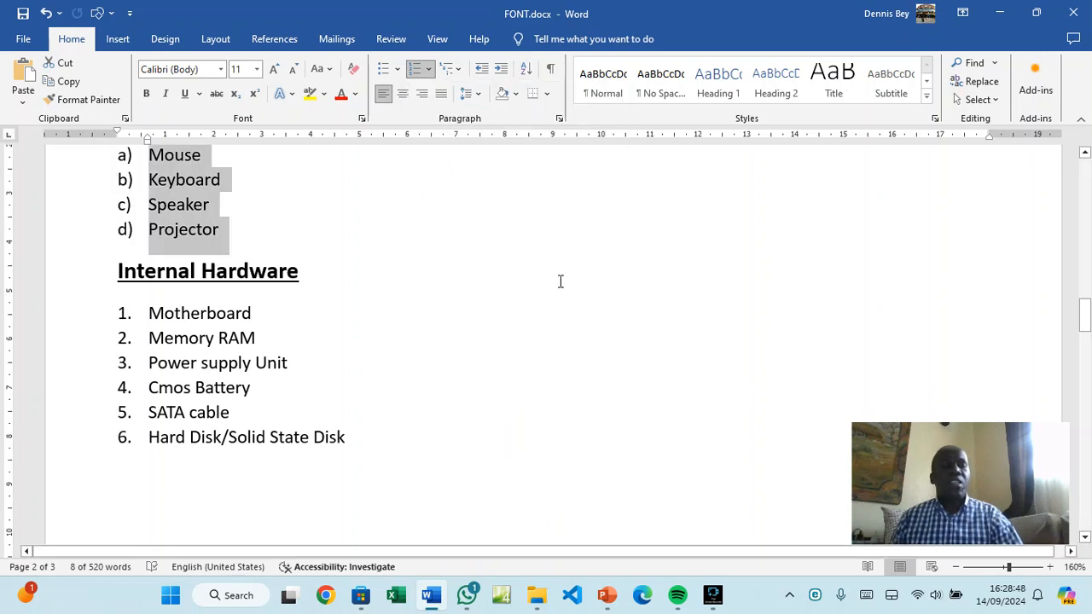
pyautogui.moveTo(149, 316); pyautogui.dragTo(350, 437)
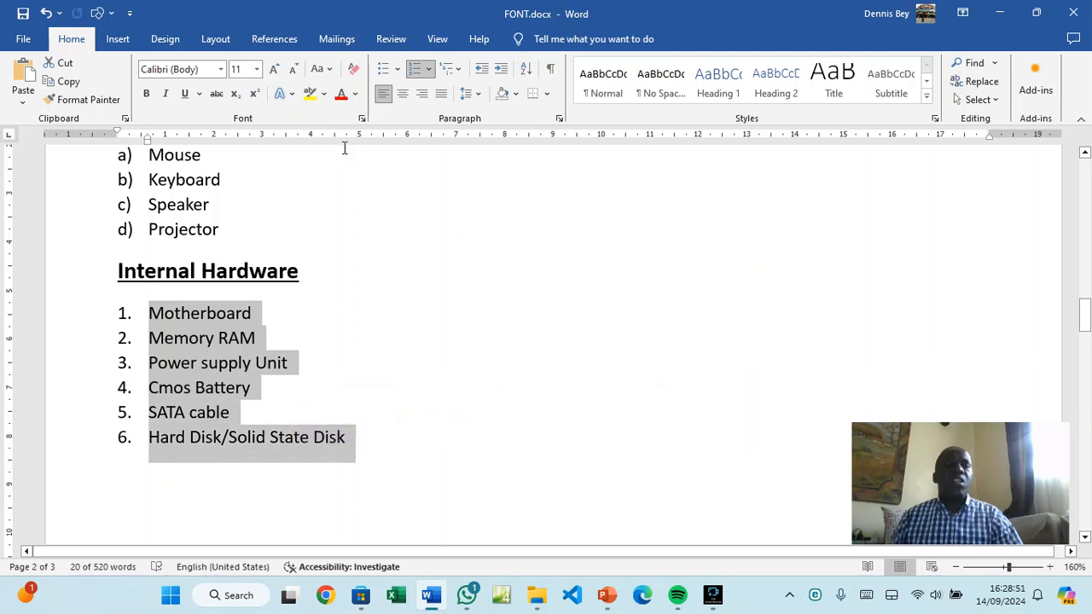
pyautogui.click(427, 70)
pyautogui.click(551, 276)
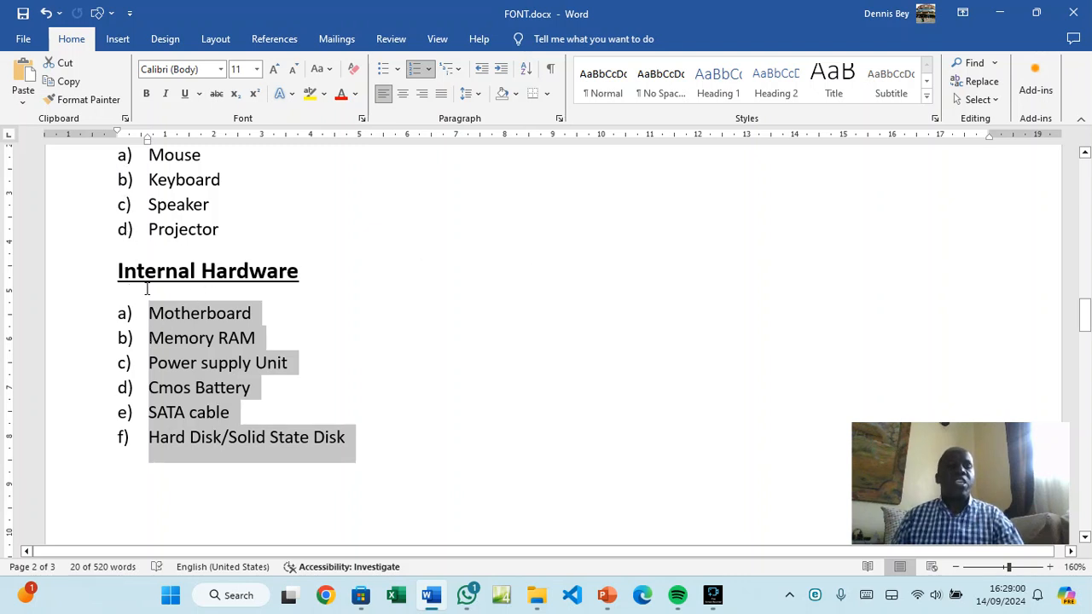
# Start the Internal Hardware list at e), then place the cursor after its last item
pyautogui.click(428, 68)
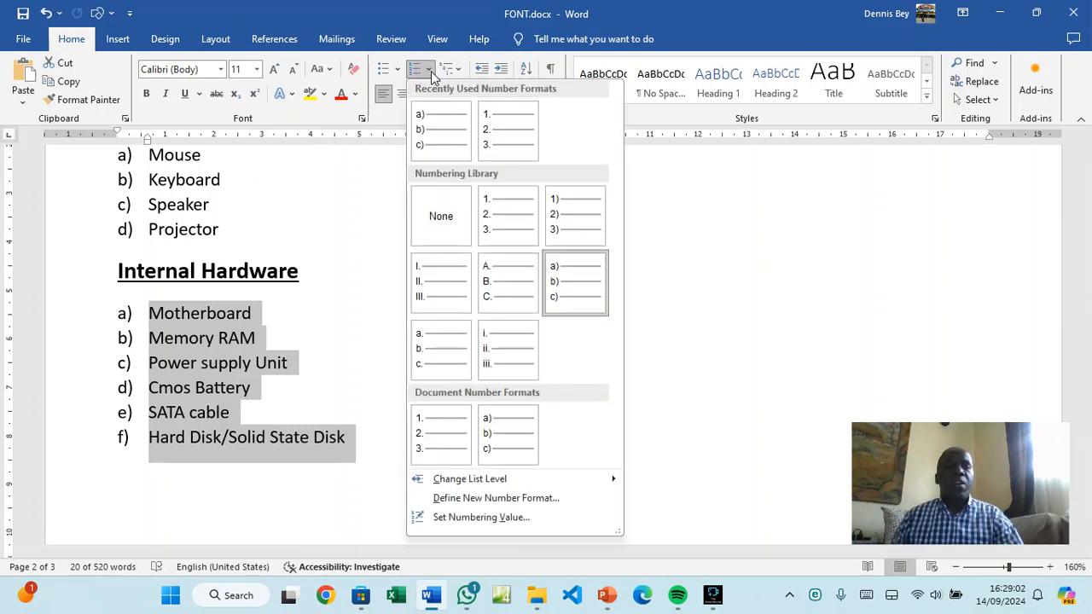
pyautogui.click(469, 517)
pyautogui.click(500, 298)
pyautogui.click(500, 298)
pyautogui.click(500, 298)
pyautogui.click(500, 297)
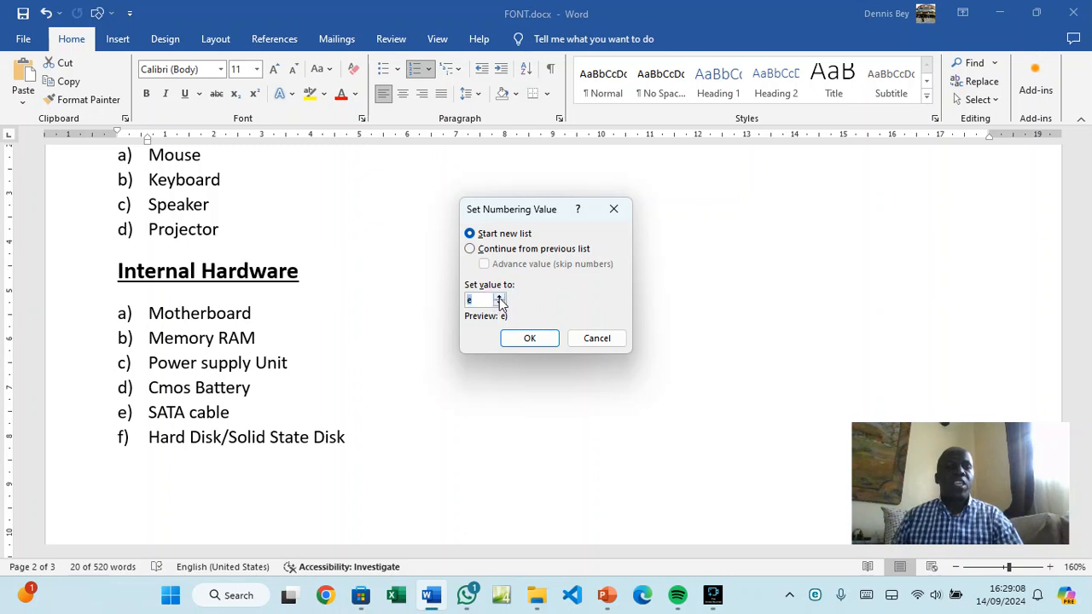
pyautogui.click(529, 338)
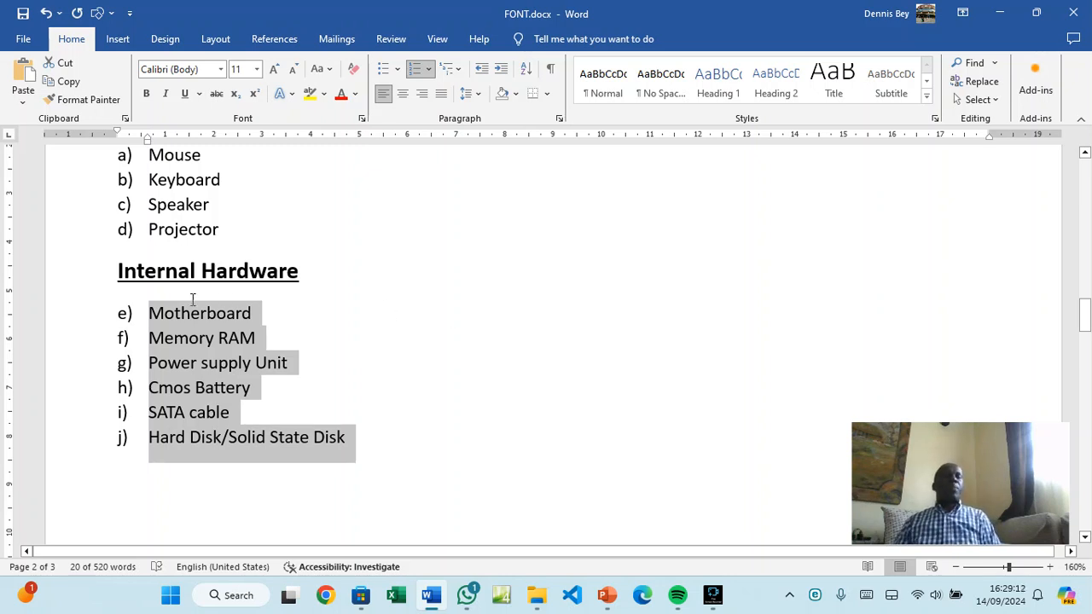
pyautogui.scroll(-3, 373, 353)
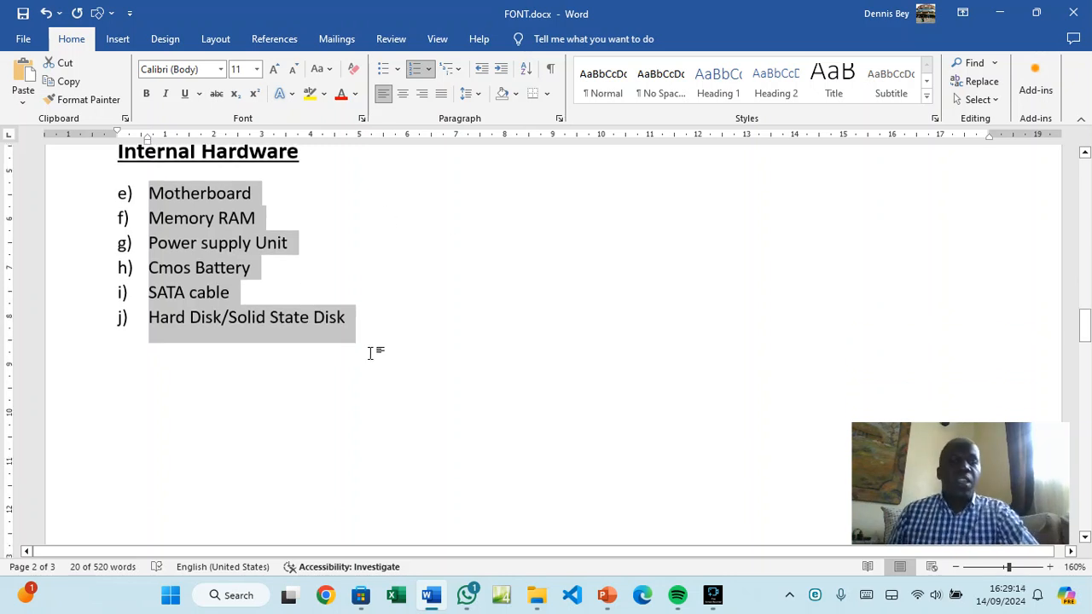
pyautogui.click(382, 341)
# Add a blank, unlettered line at the left margin after the last item and open Paragraph settings
pyautogui.scroll(-3, 382, 342)
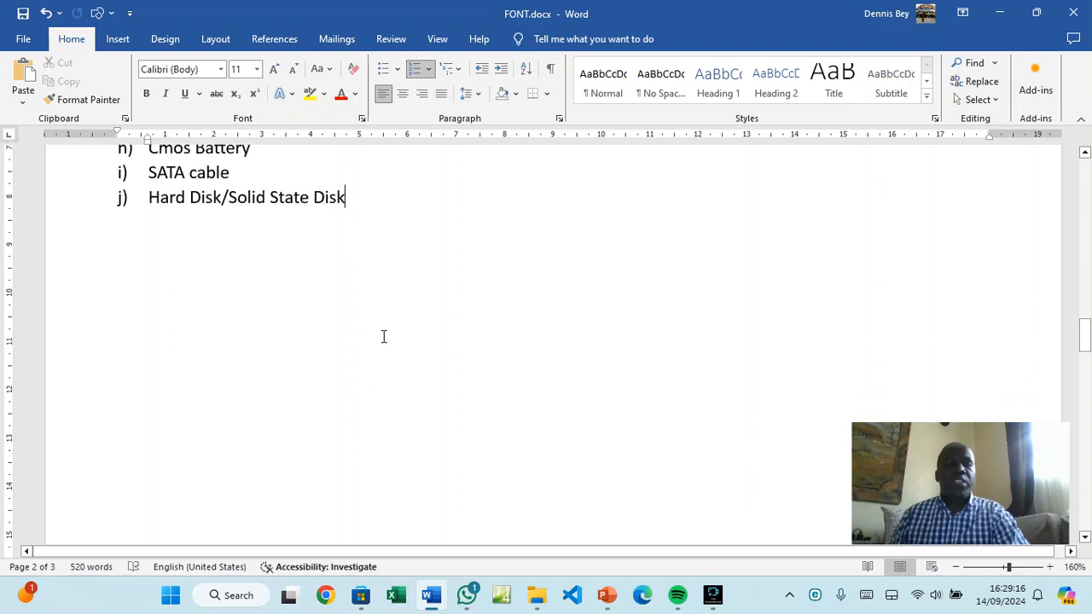
pyautogui.press('Return')
pyautogui.press('BackSpace')
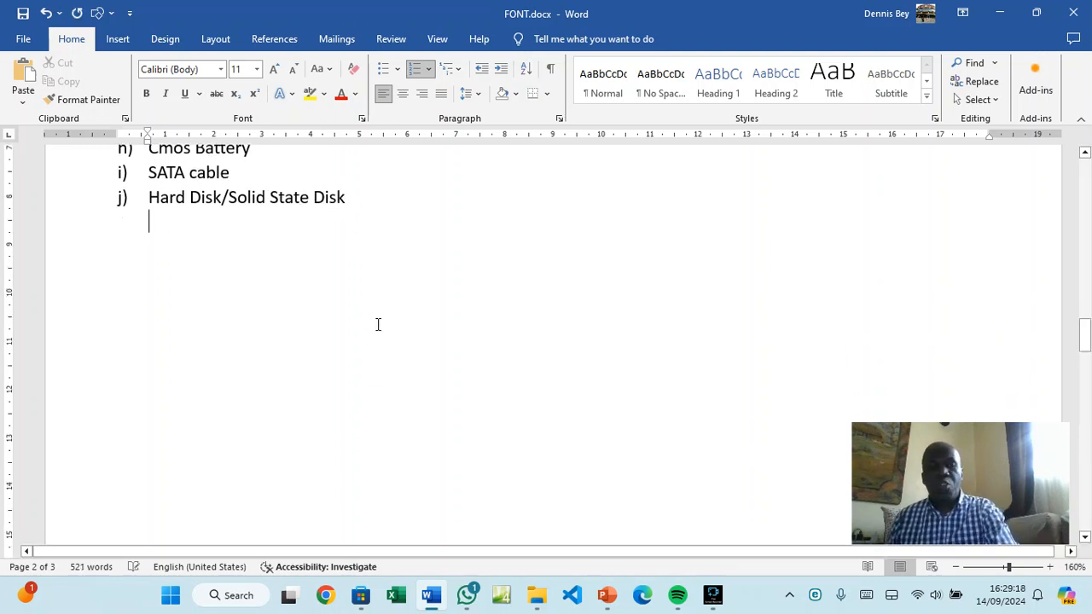
pyautogui.press('BackSpace')
pyautogui.press('BackSpace')
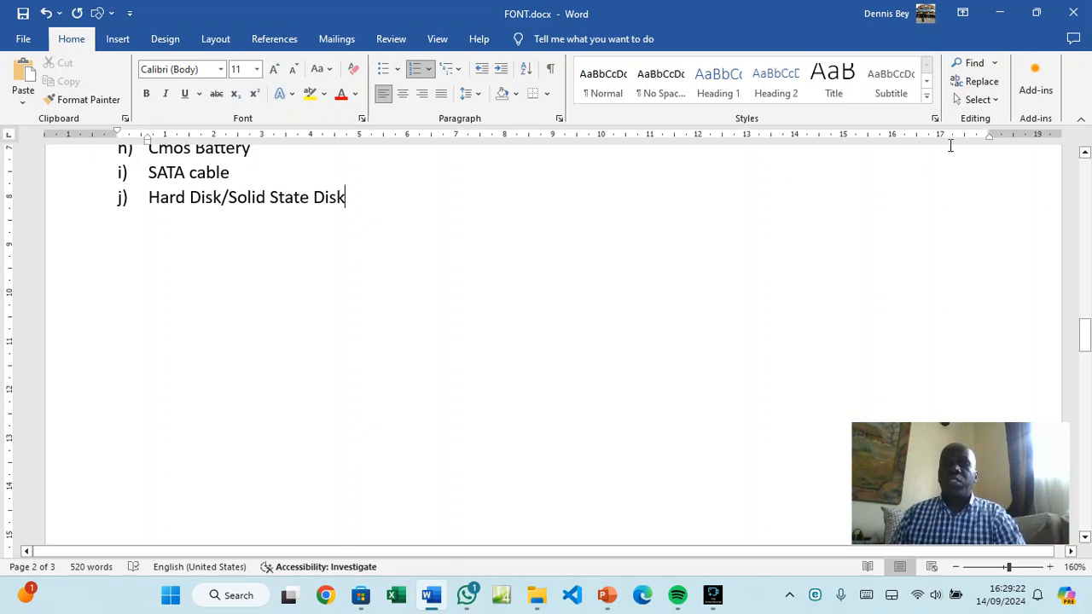
pyautogui.doubleClick(149, 260)
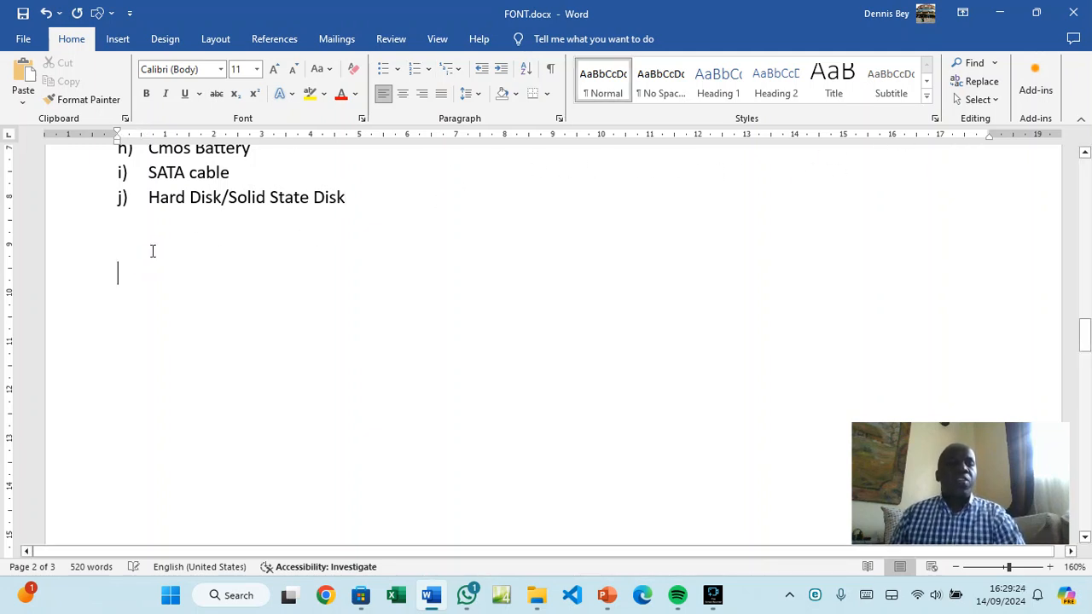
pyautogui.click(559, 119)
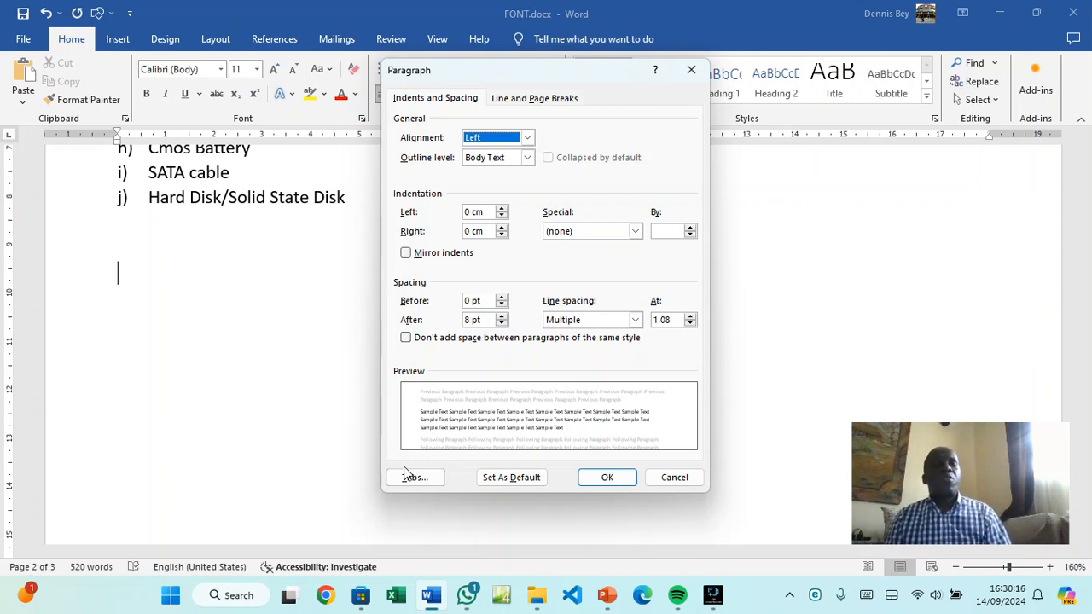
# Type the heading MENU on the empty line below the list, then reopen Paragraph settings
pyautogui.click(652, 476)
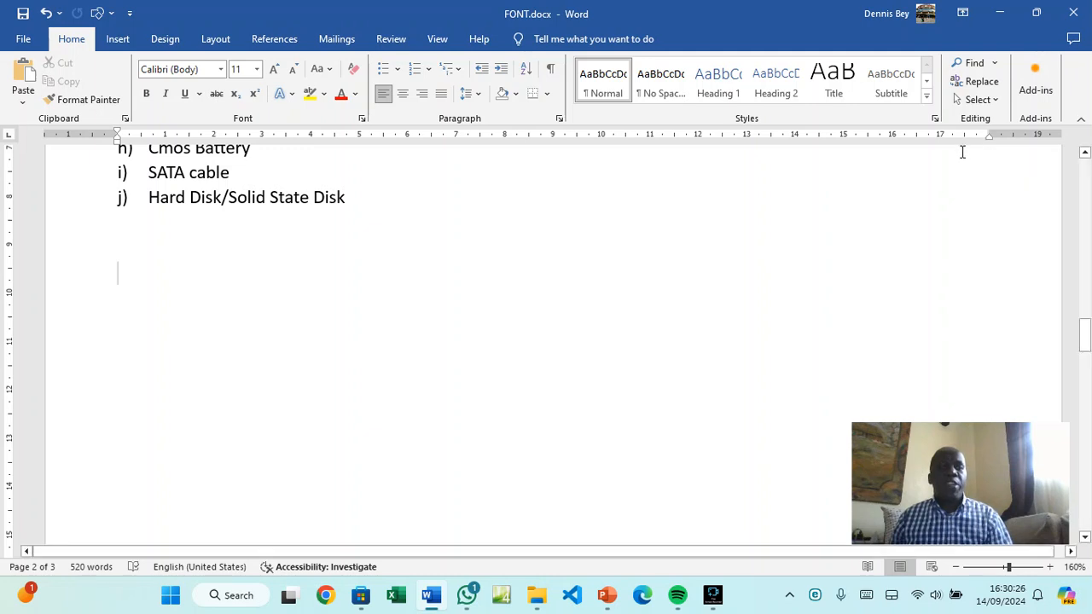
pyautogui.click(182, 249)
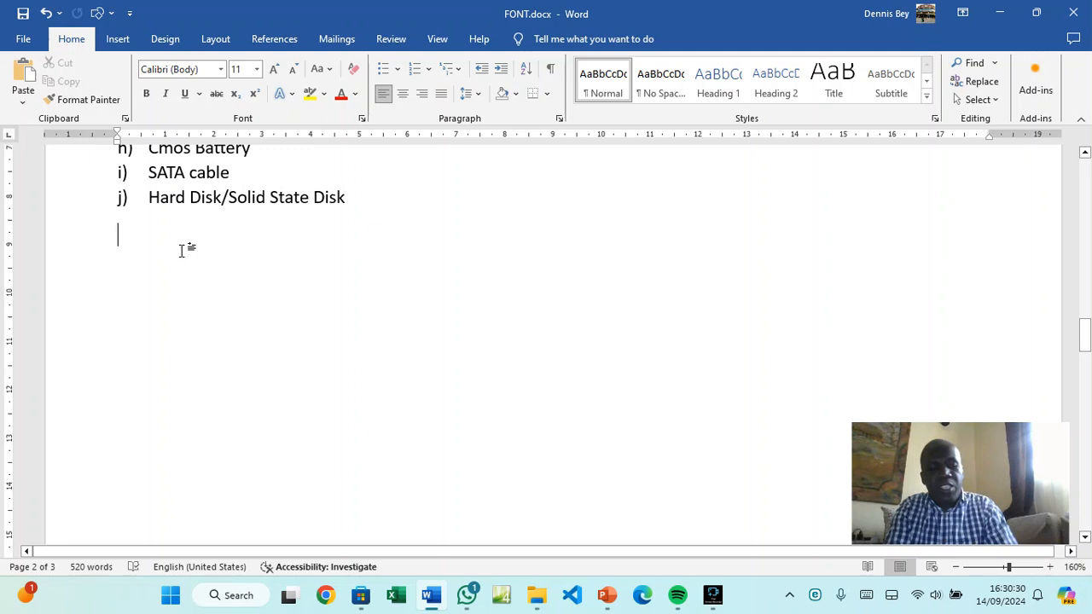
pyautogui.write('MENU')
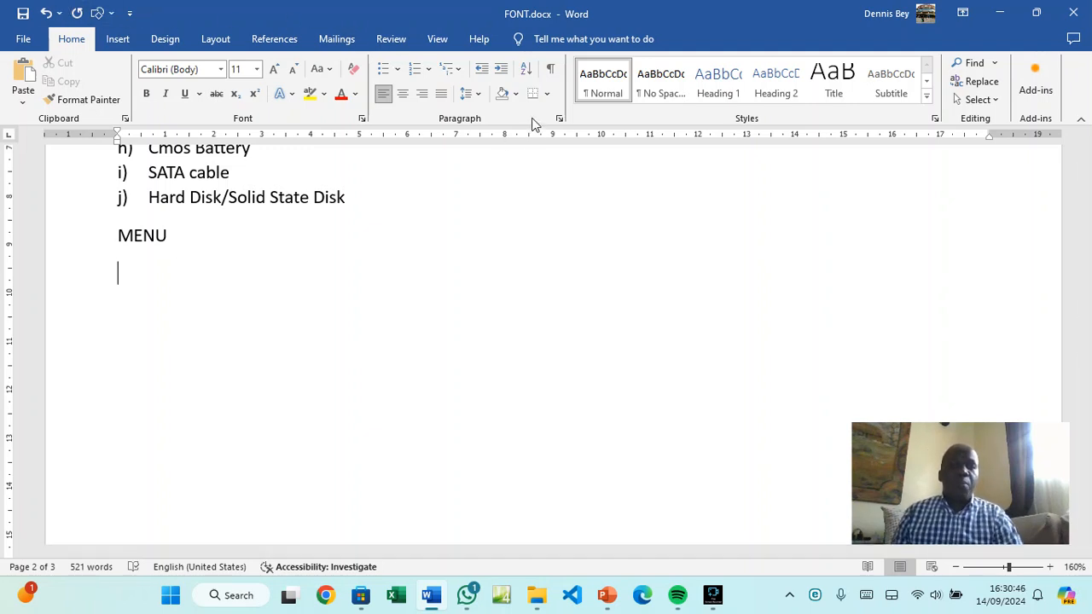
pyautogui.click(561, 119)
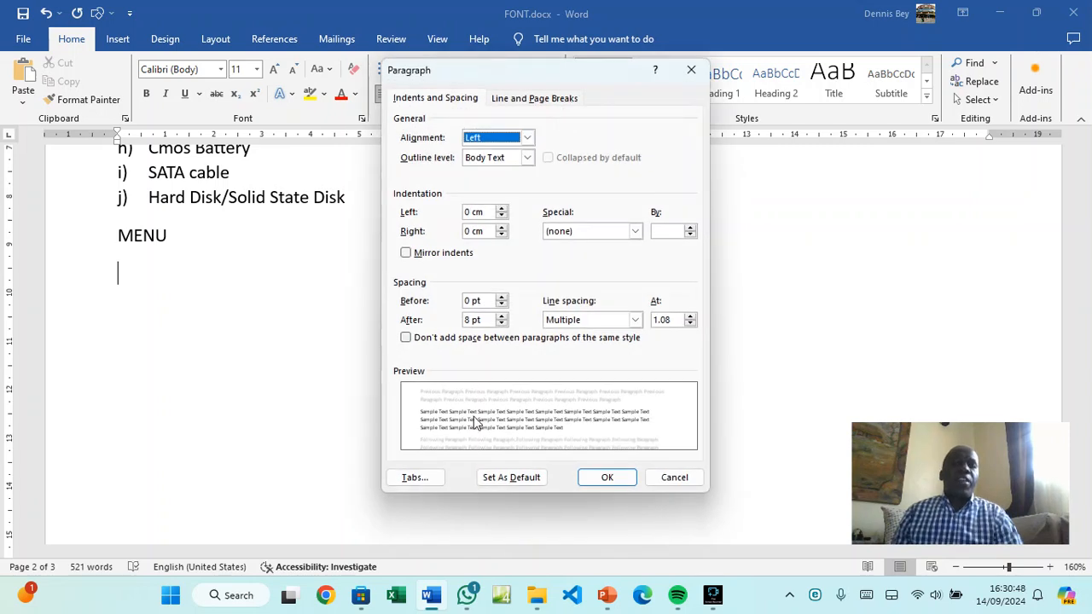
# Set tab stops at 0 cm, 0.5 cm and 15 cm, the 15 cm stop with a dotted leader
pyautogui.click(416, 478)
pyautogui.moveTo(476, 152); pyautogui.dragTo(600, 248)
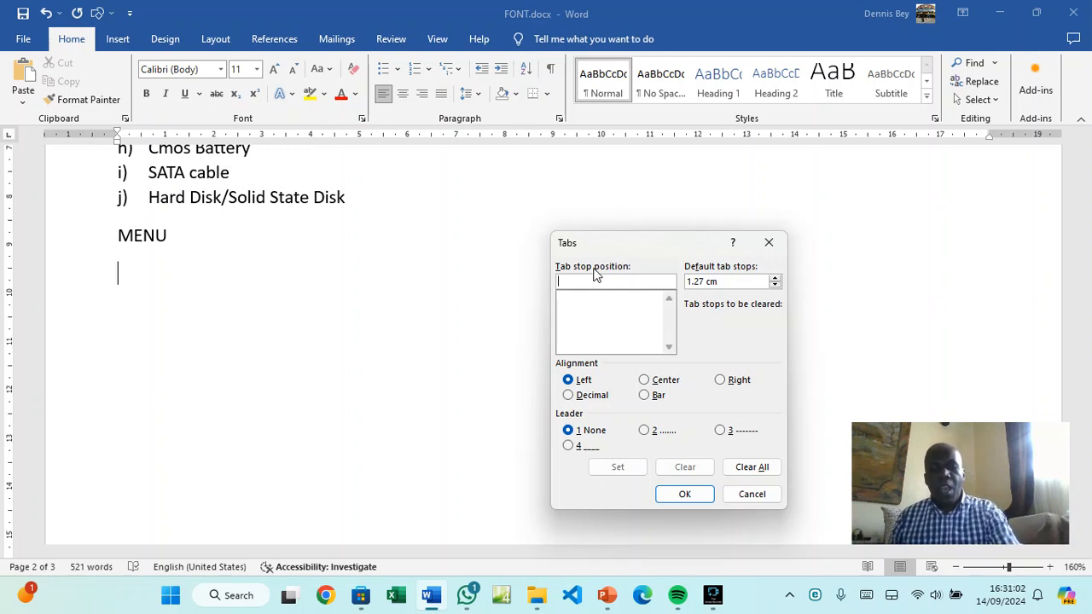
pyautogui.write('0')
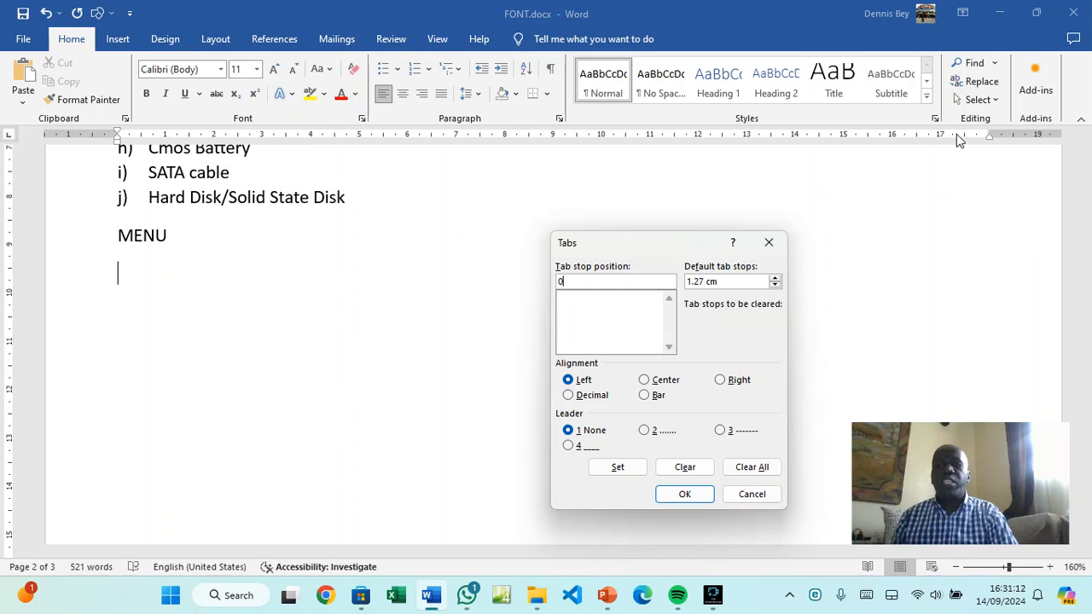
pyautogui.click(635, 467)
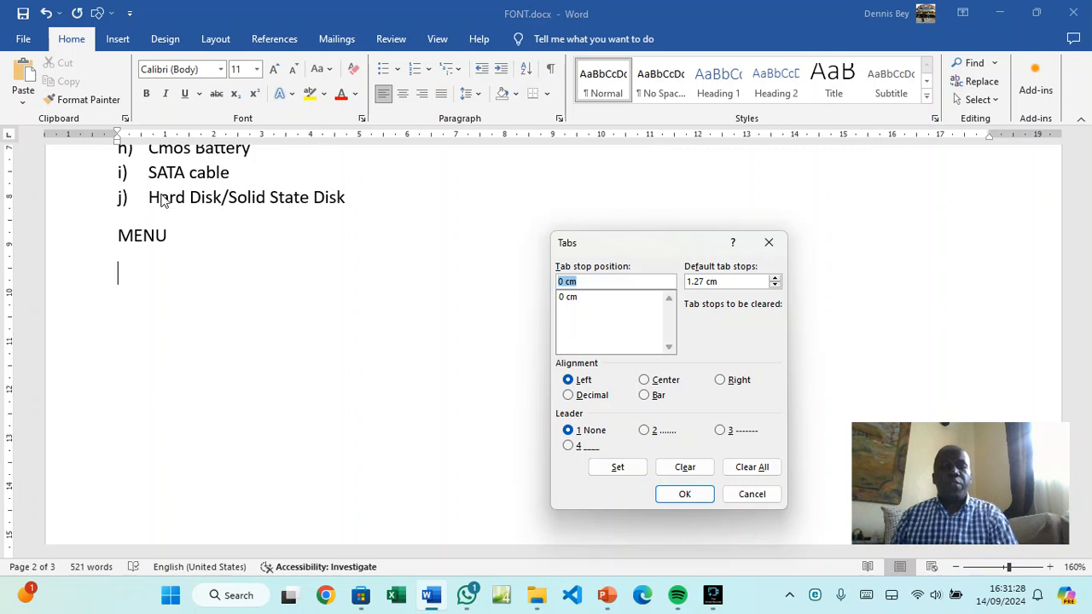
pyautogui.write('0.')
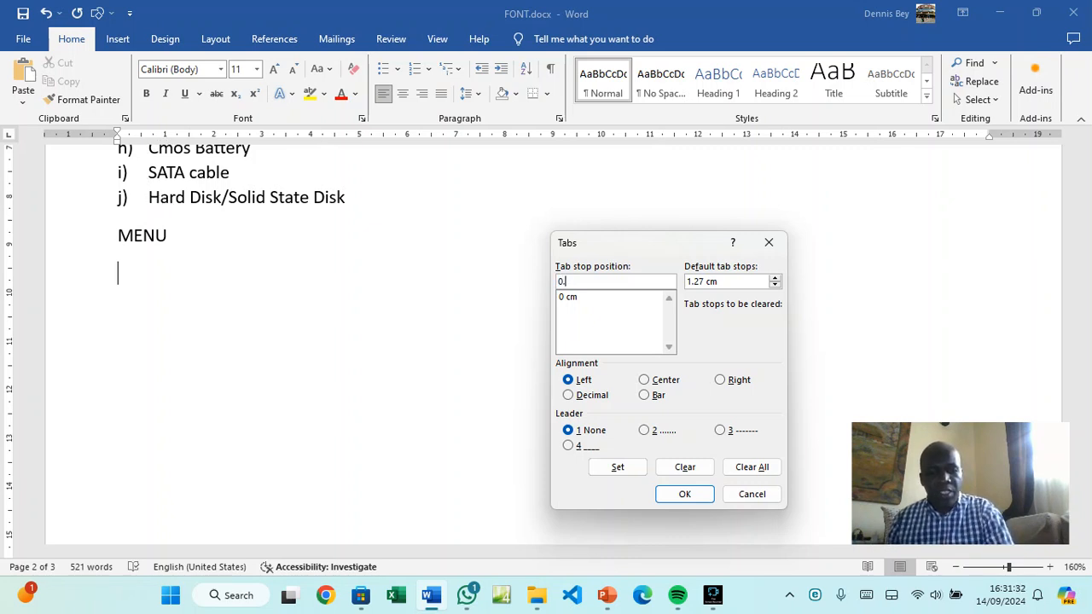
pyautogui.write('5')
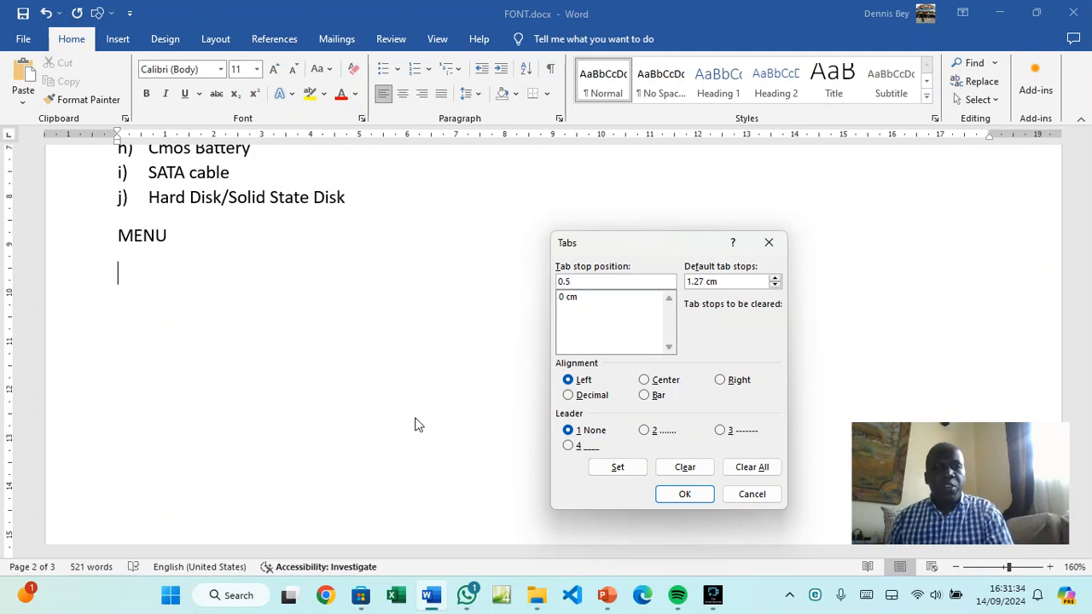
pyautogui.click(618, 467)
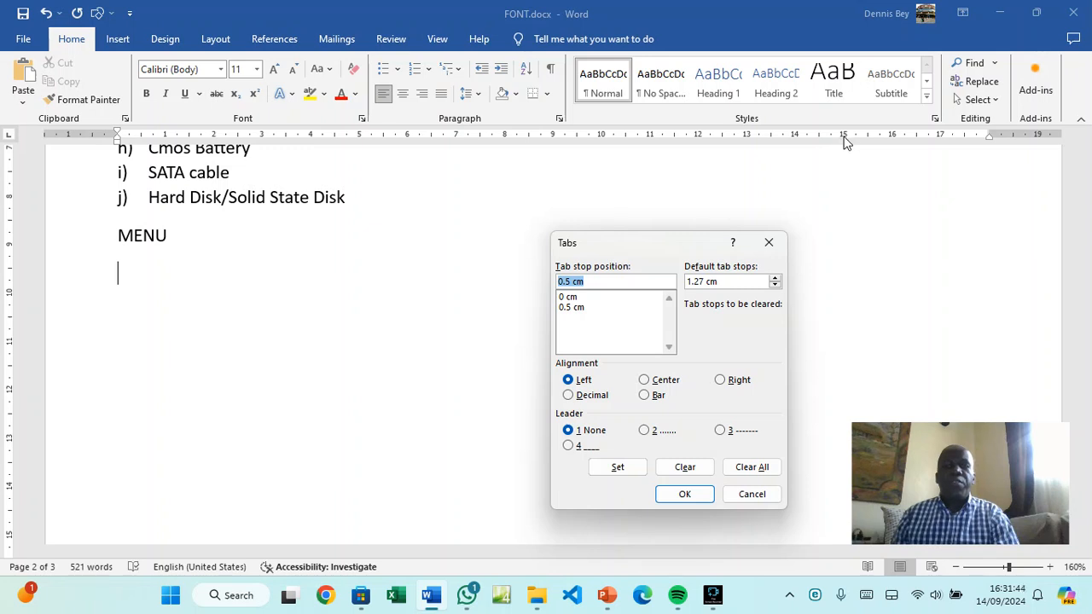
pyautogui.write('15')
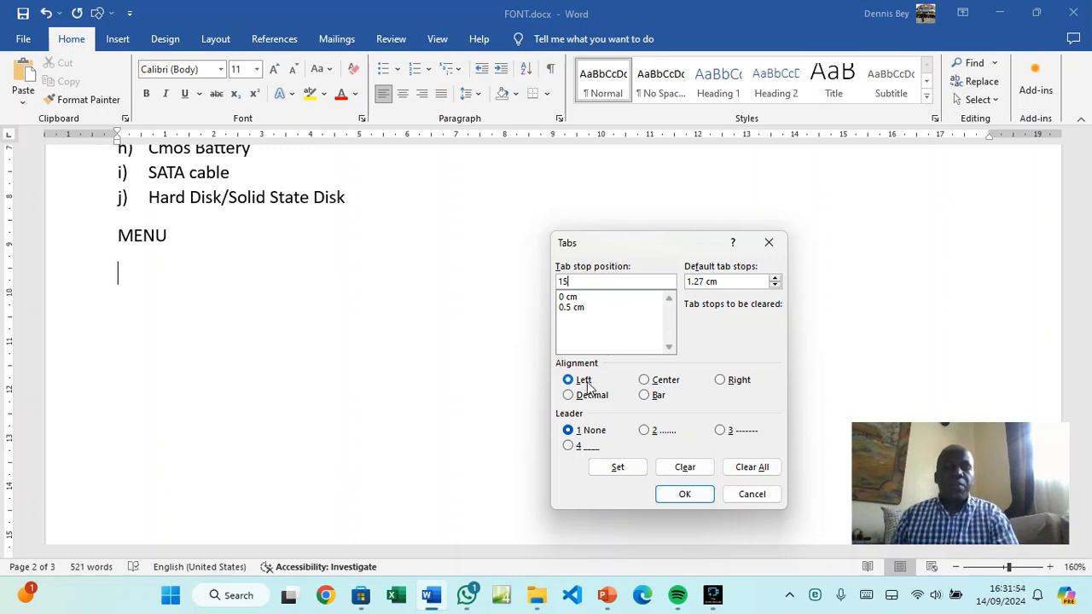
pyautogui.click(646, 434)
pyautogui.click(623, 467)
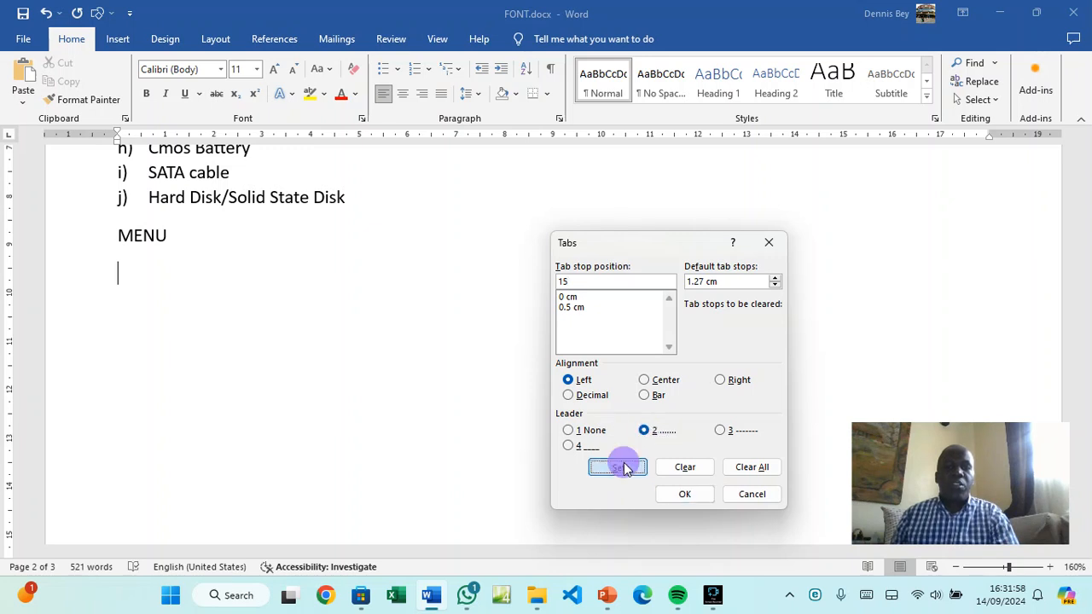
pyautogui.click(670, 497)
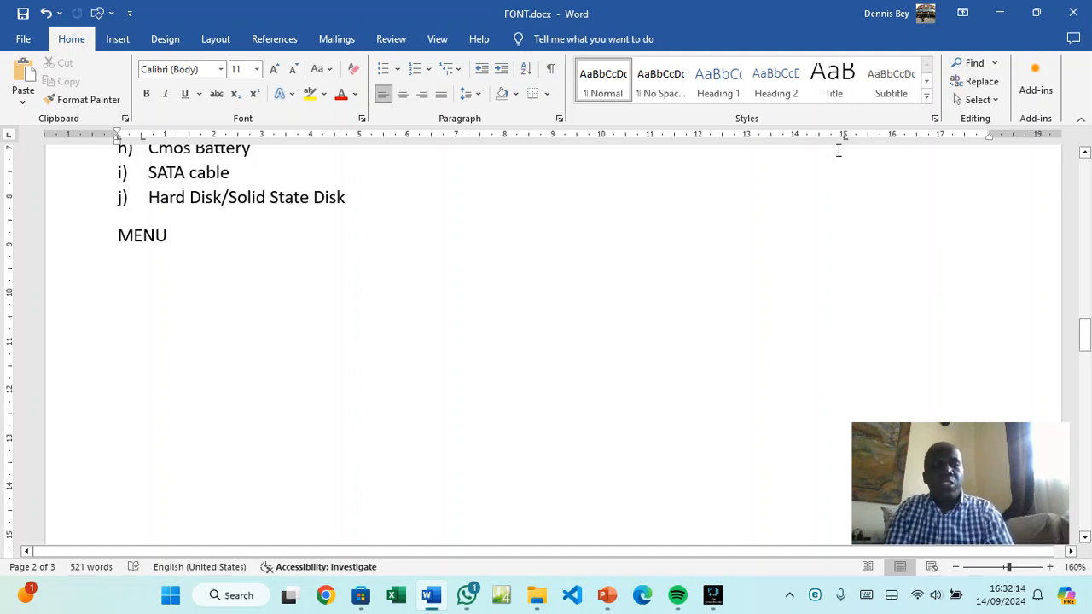
# Enter menu item 1 Soft Drink with a dotted leader to the price Ksh.35
pyautogui.write('1.')
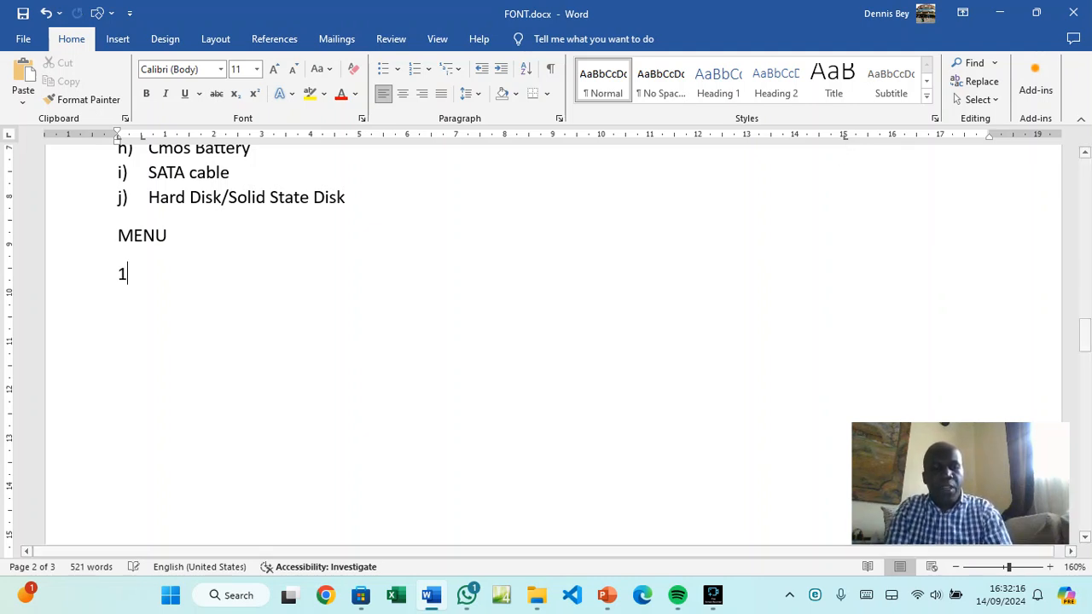
pyautogui.press('BackSpace')
pyautogui.press('BackSpace')
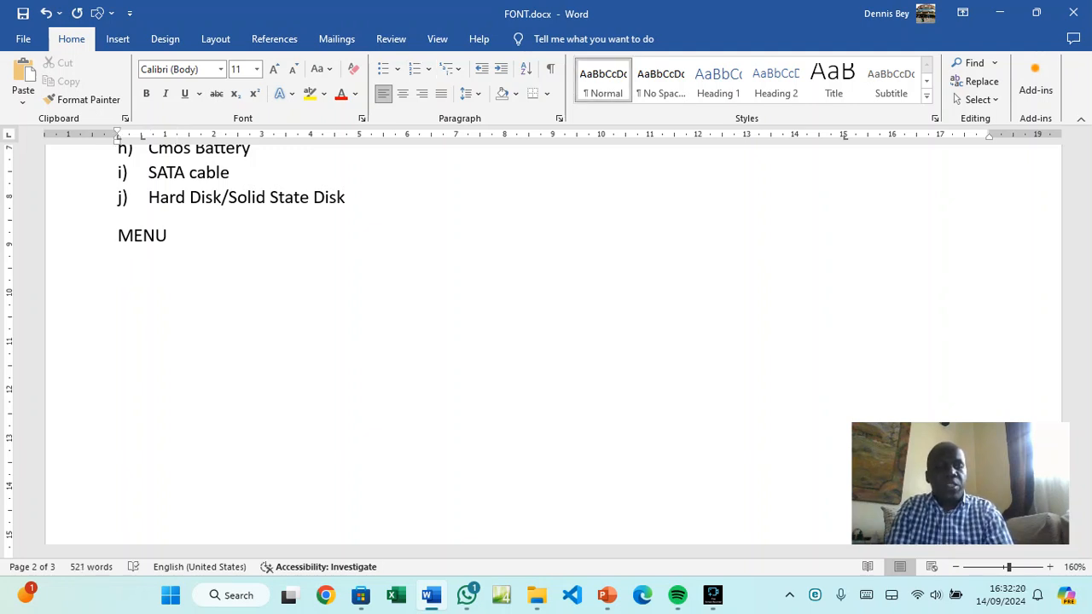
pyautogui.write('1')
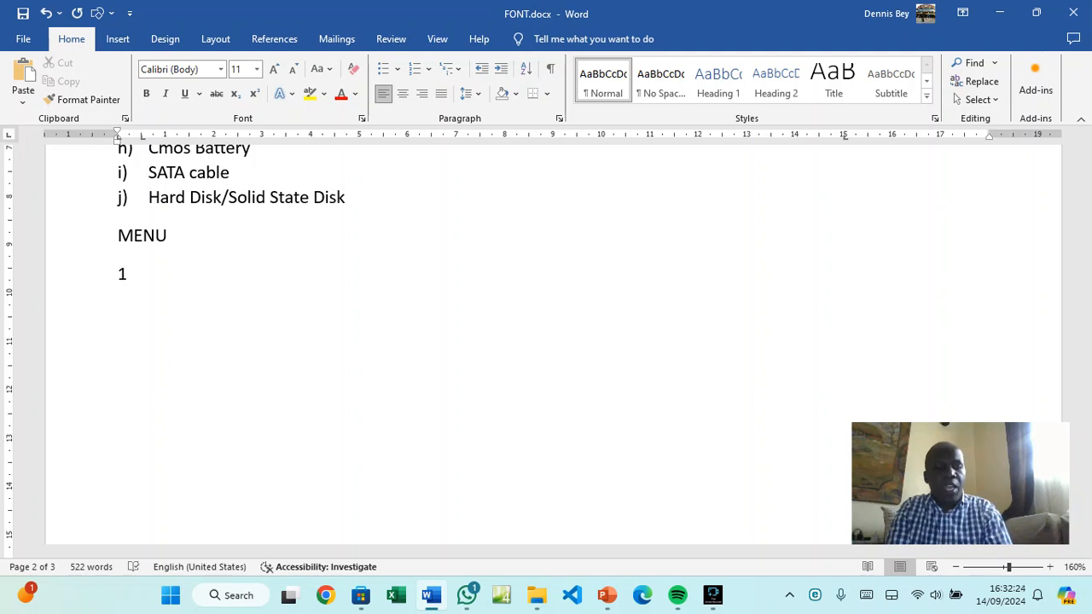
pyautogui.press('Tab')
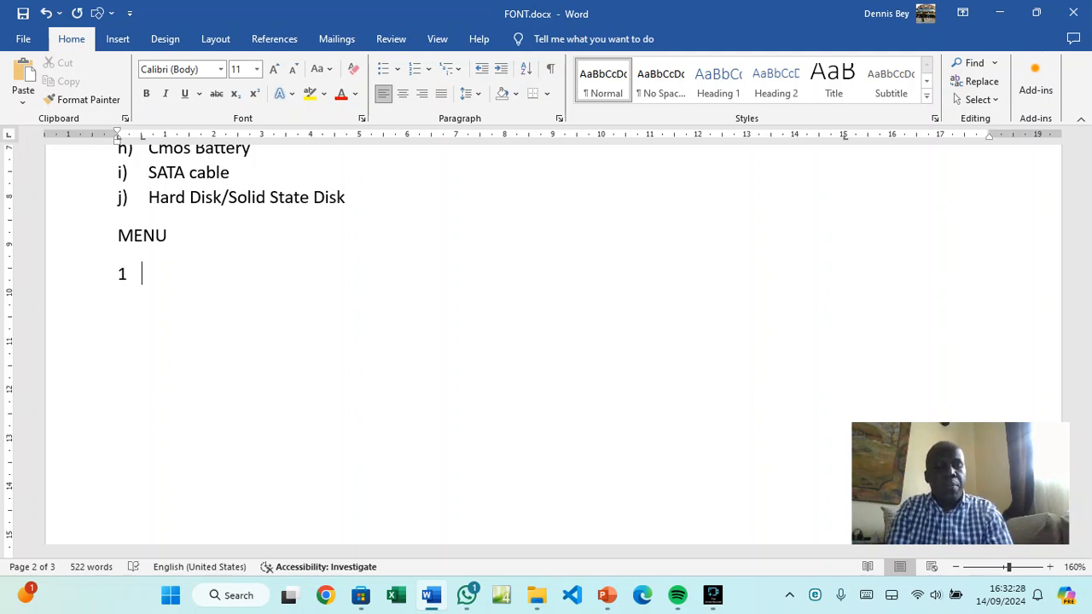
pyautogui.write('sOFT ')
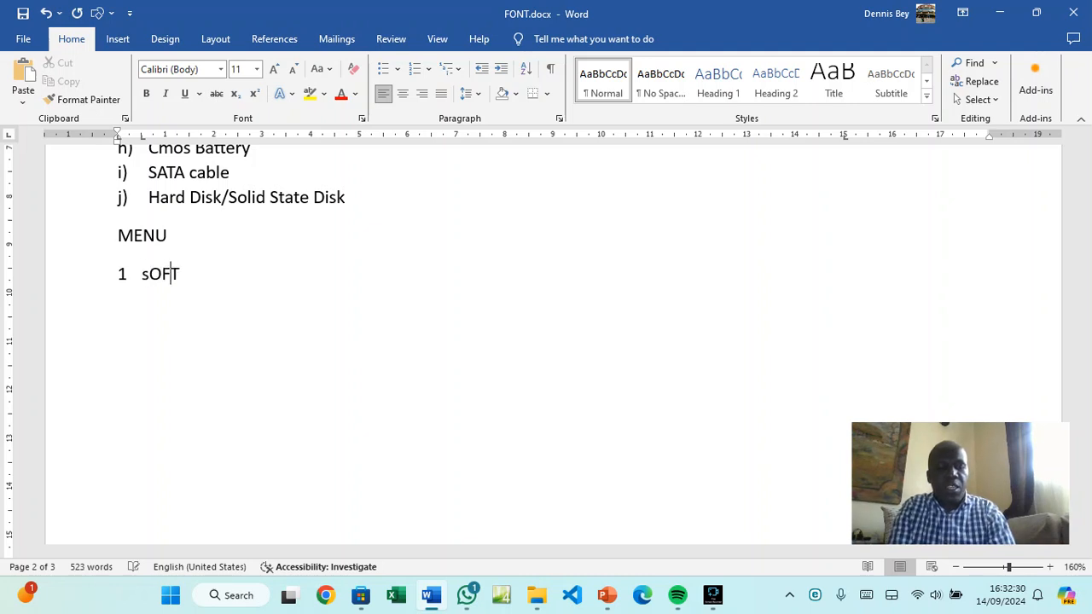
pyautogui.write('Dirink')
pyautogui.press('BackSpace')
pyautogui.press('BackSpace')
pyautogui.press('BackSpace')
pyautogui.press('BackSpace')
pyautogui.press('BackSpace')
pyautogui.write('rink')
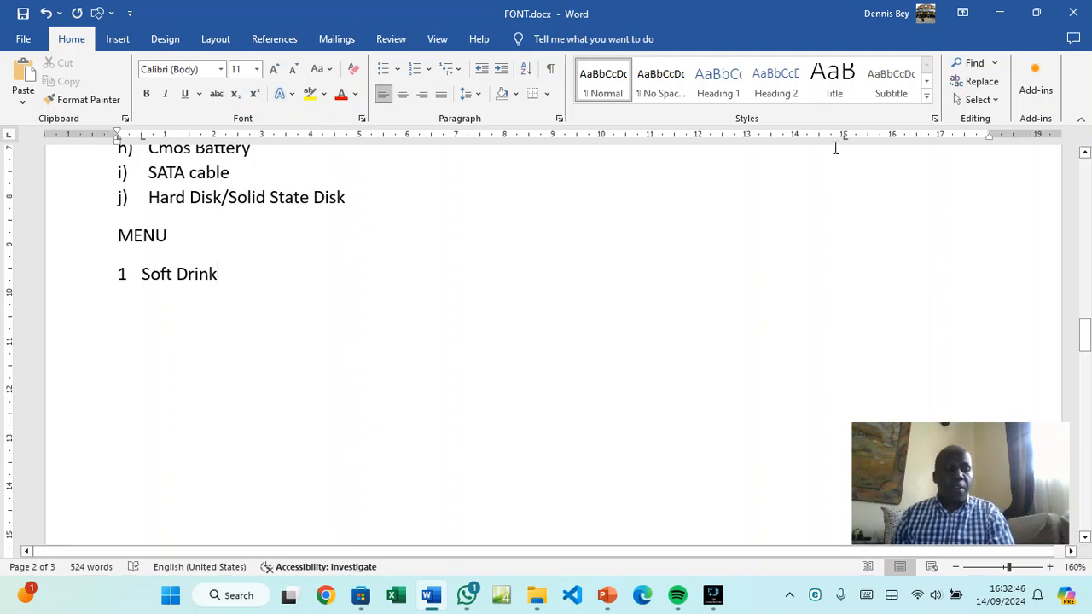
pyautogui.press('Tab')
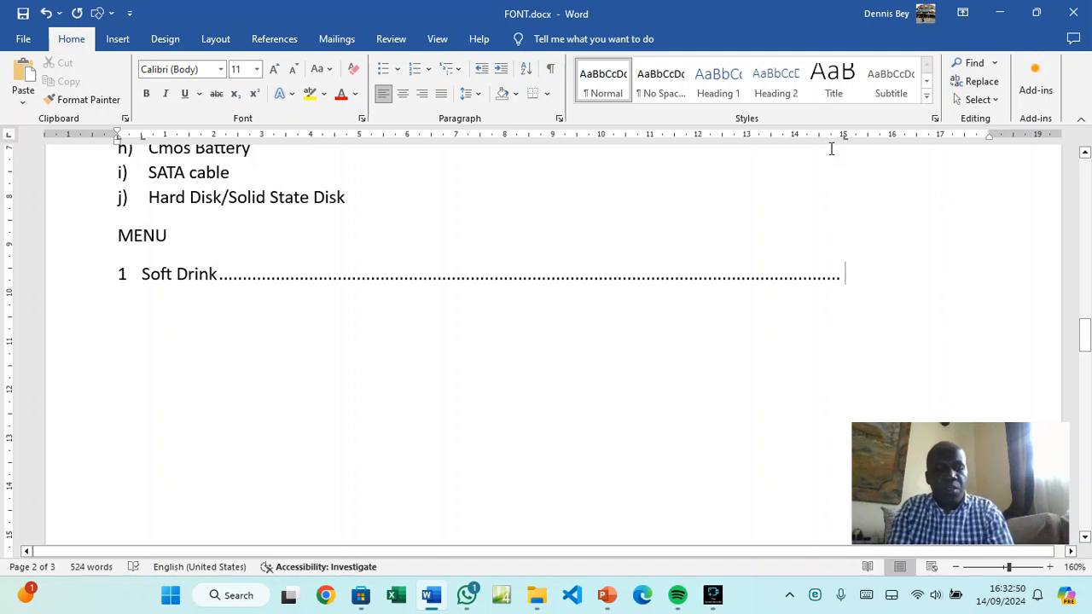
pyautogui.write('35')
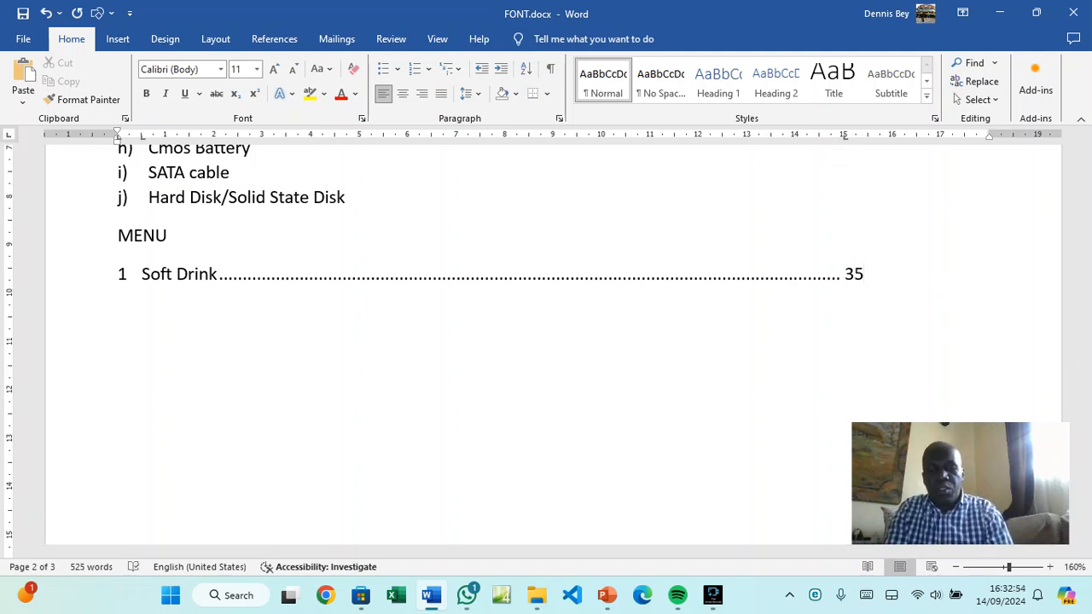
pyautogui.press('Left')
pyautogui.press('Left')
pyautogui.write('Ksh')
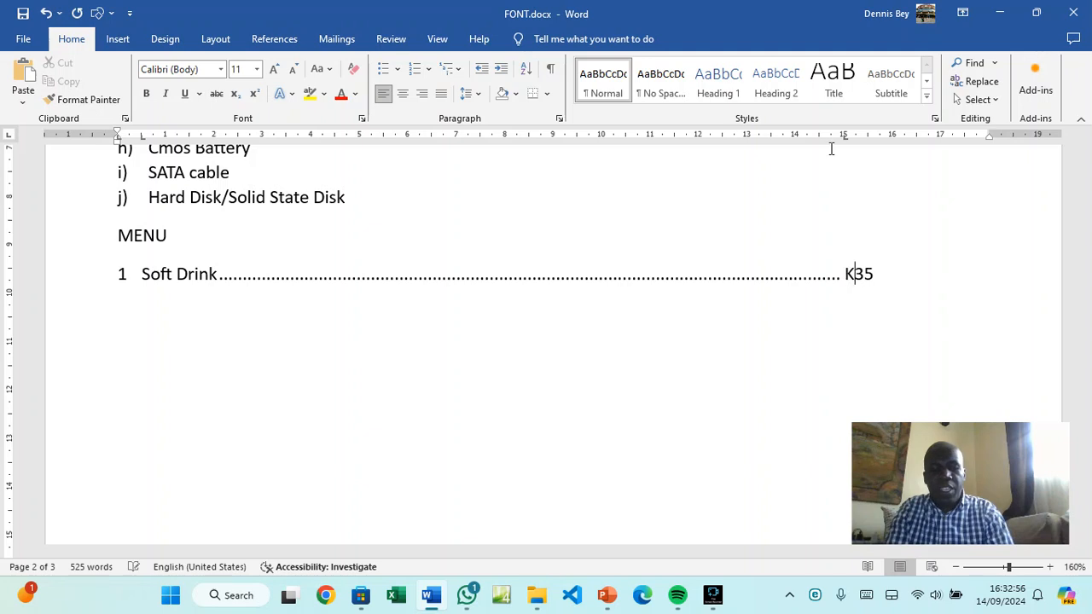
pyautogui.press('BackSpace')
pyautogui.write('.')
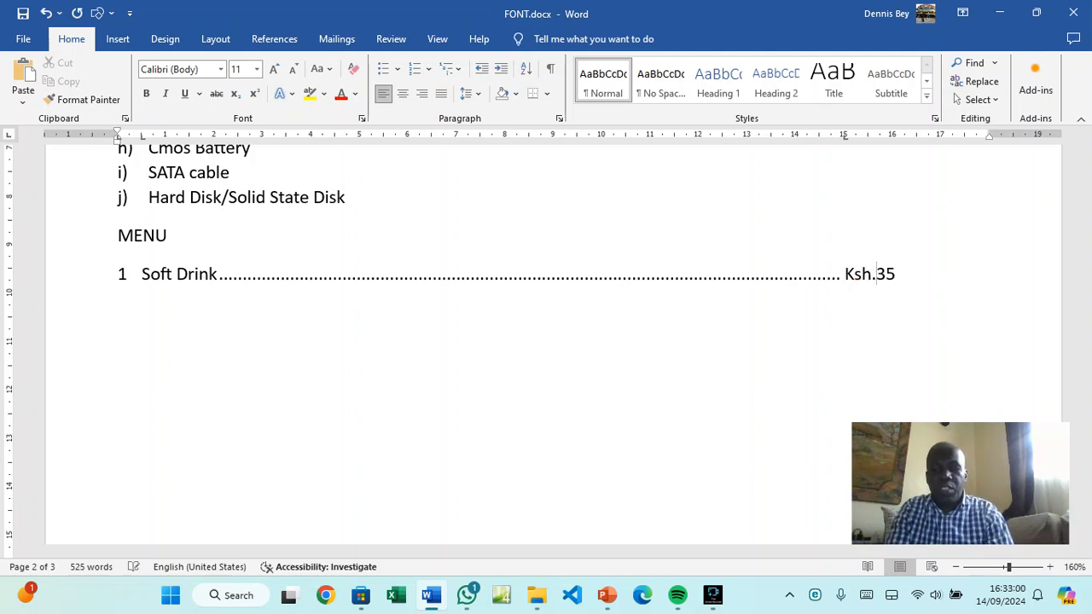
pyautogui.press('Return')
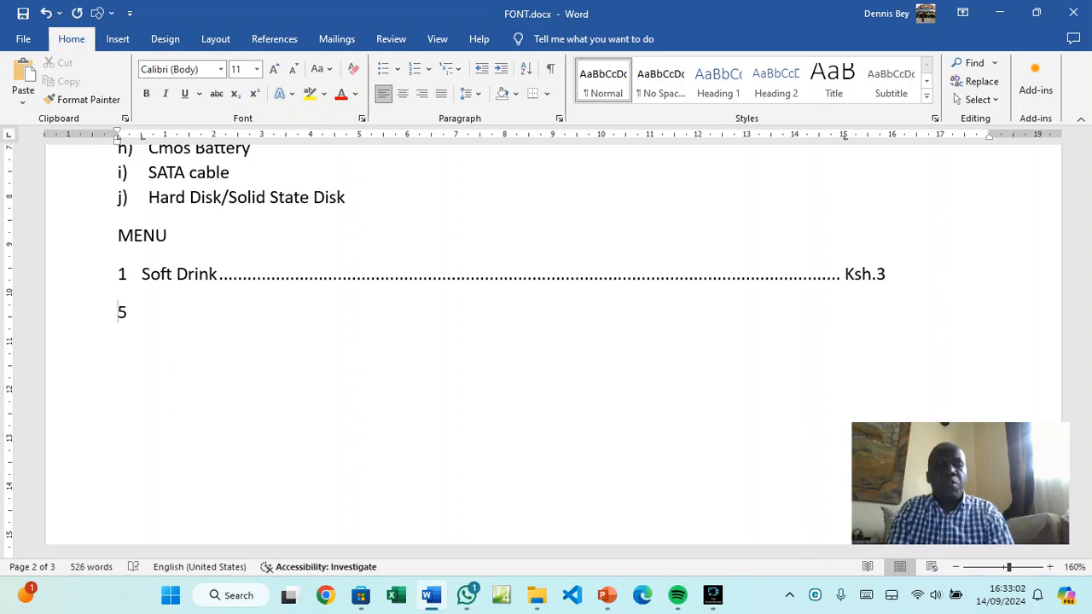
pyautogui.press('BackSpace')
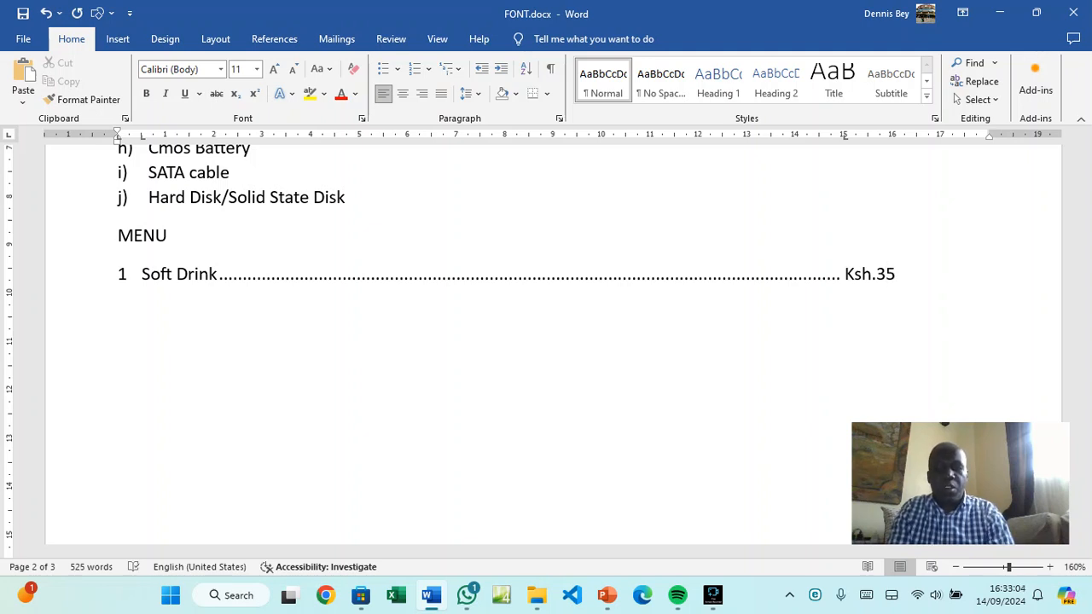
# Add menu item 2 Cake with a dotted leader to Ksh.100
pyautogui.press('Return')
pyautogui.write('2\t')
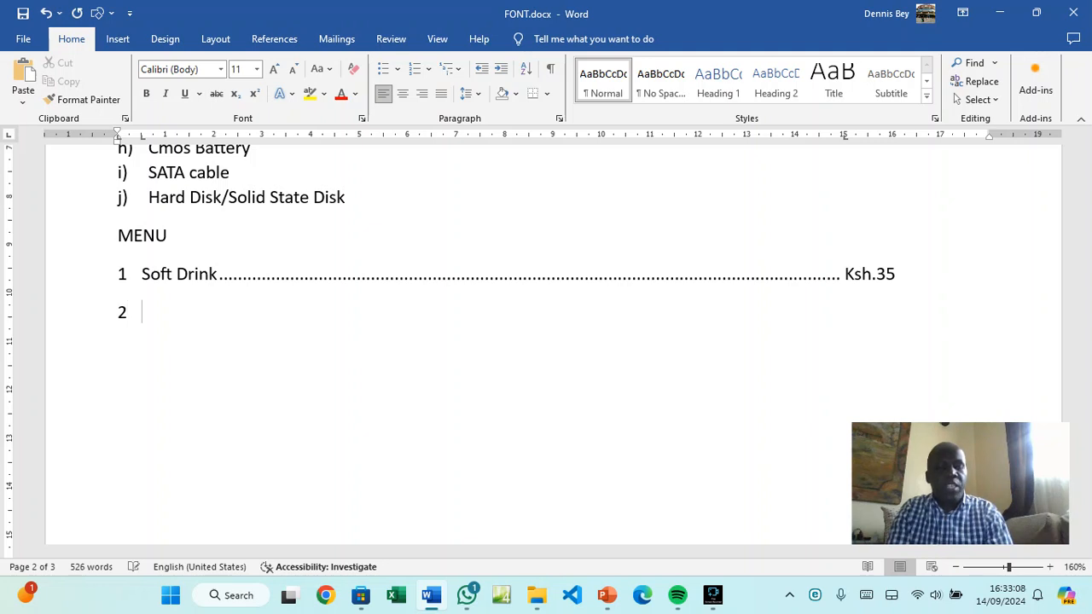
pyautogui.write('Cake')
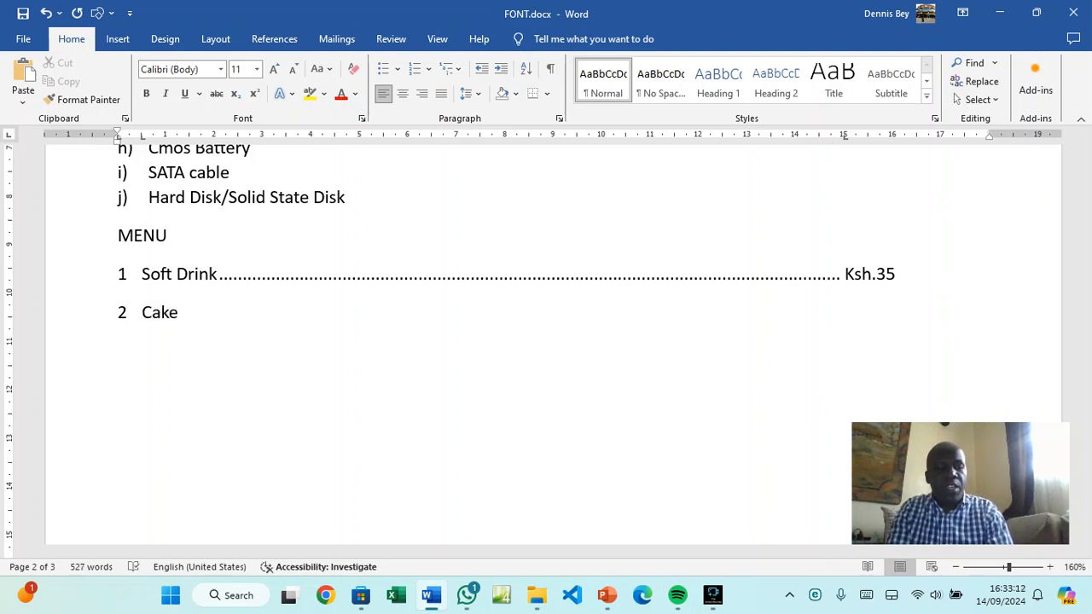
pyautogui.press('Tab')
pyautogui.write('Ksh.')
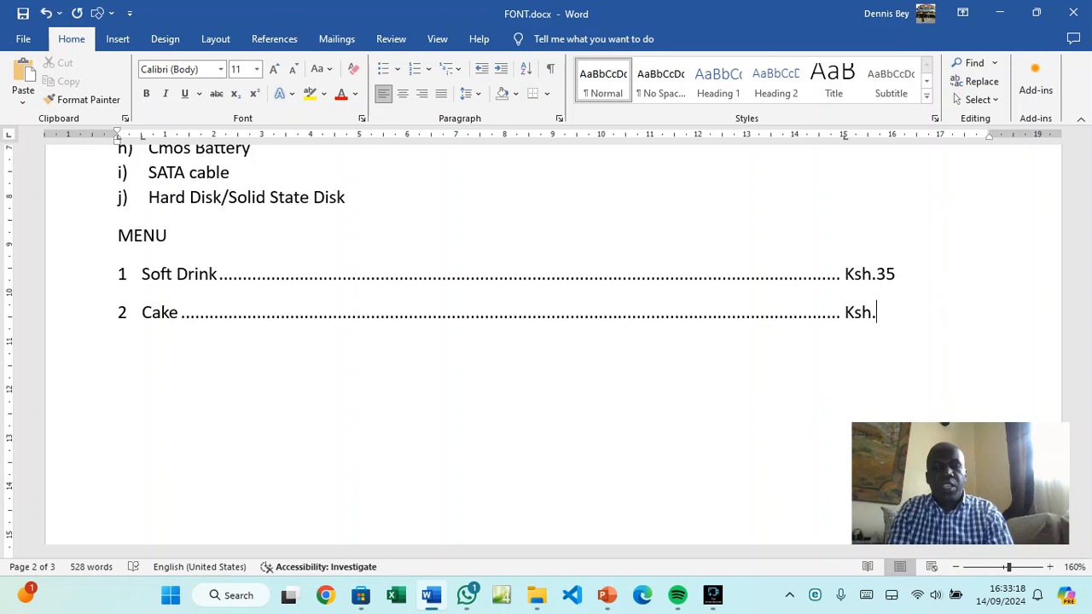
pyautogui.write('100')
# Add menu item 3 Fries with a dotted leader to Ksh. 200, then start a new line
pyautogui.press('Return')
pyautogui.press('BackSpace')
pyautogui.write('3')
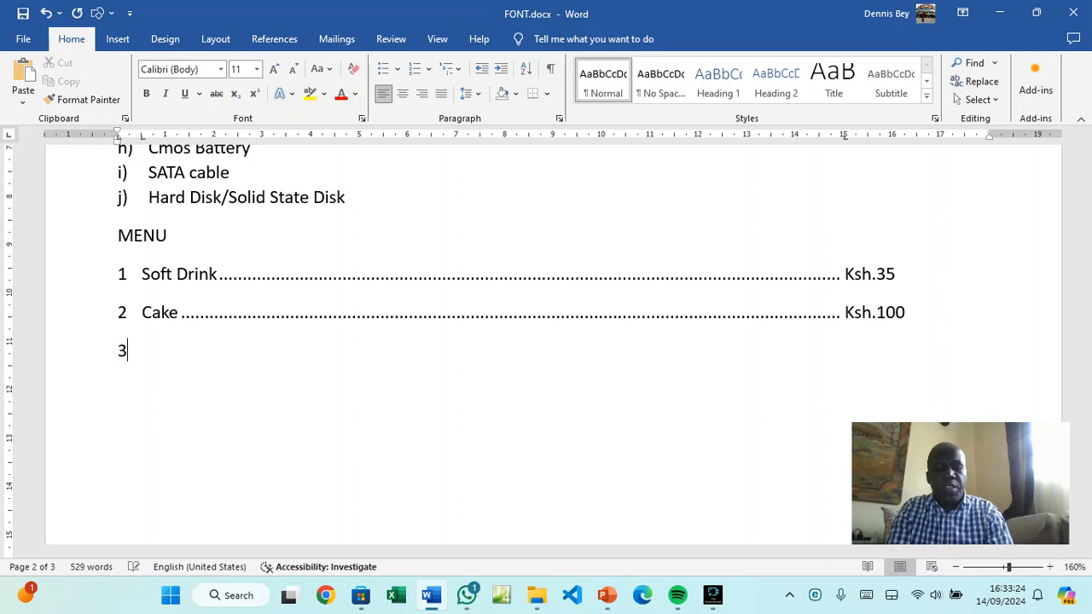
pyautogui.press('Tab')
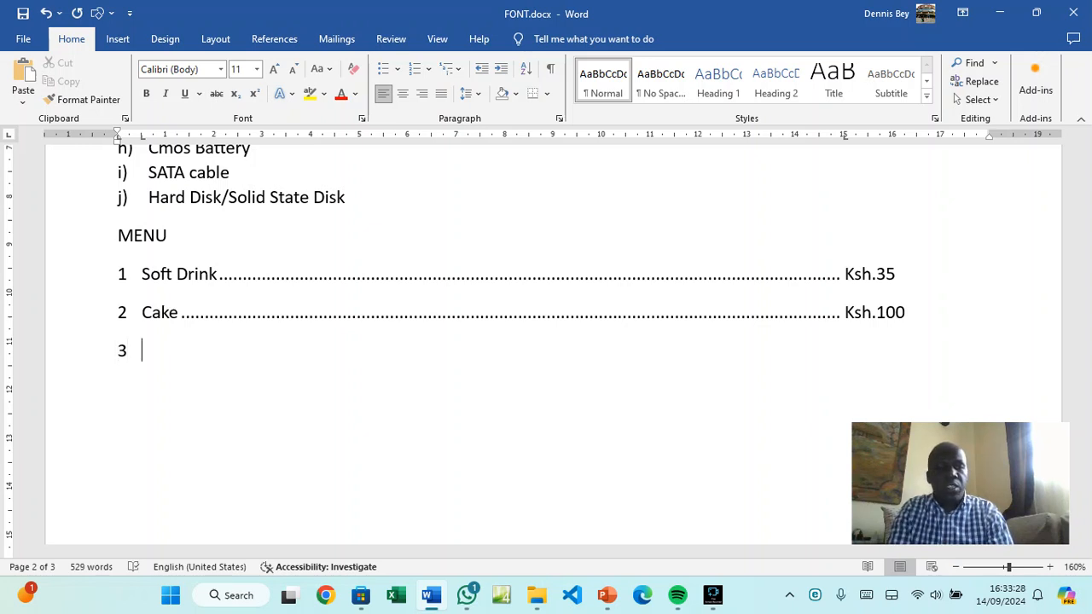
pyautogui.write('Fries')
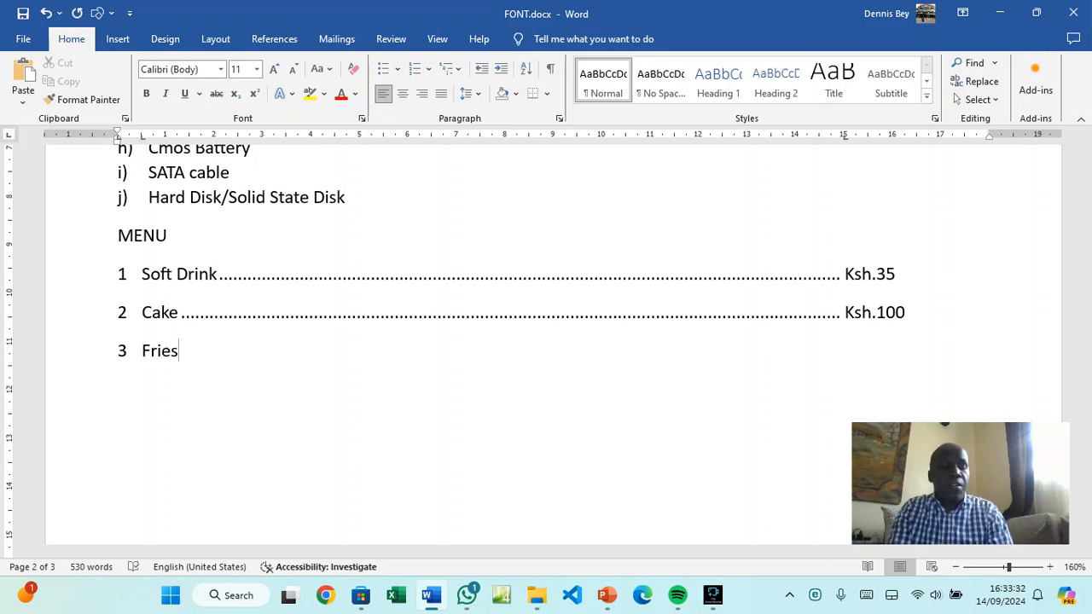
pyautogui.press('Tab')
pyautogui.write('Ksk')
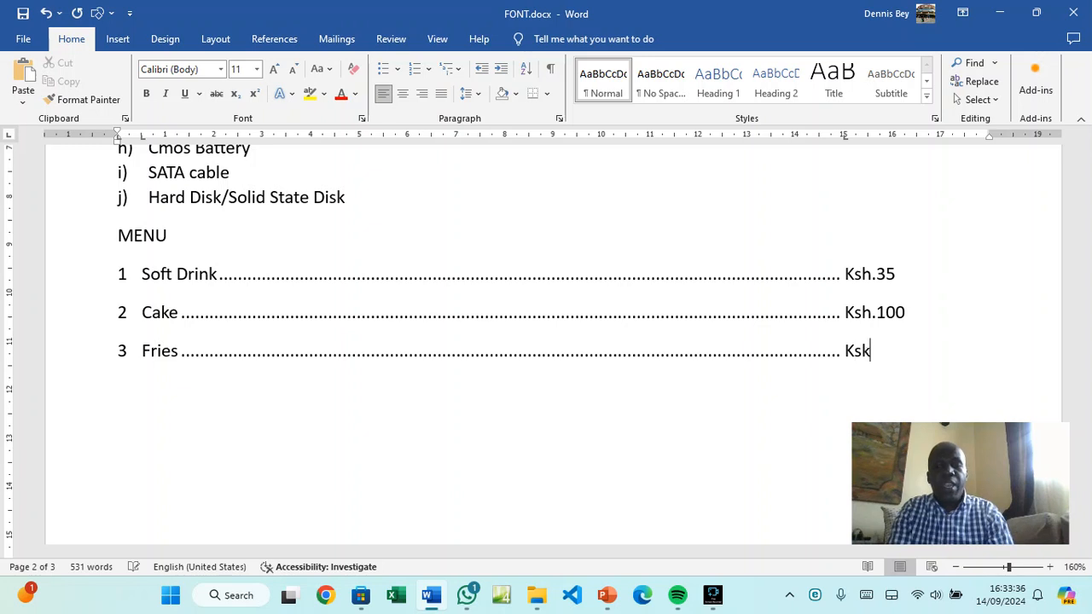
pyautogui.write('. 200')
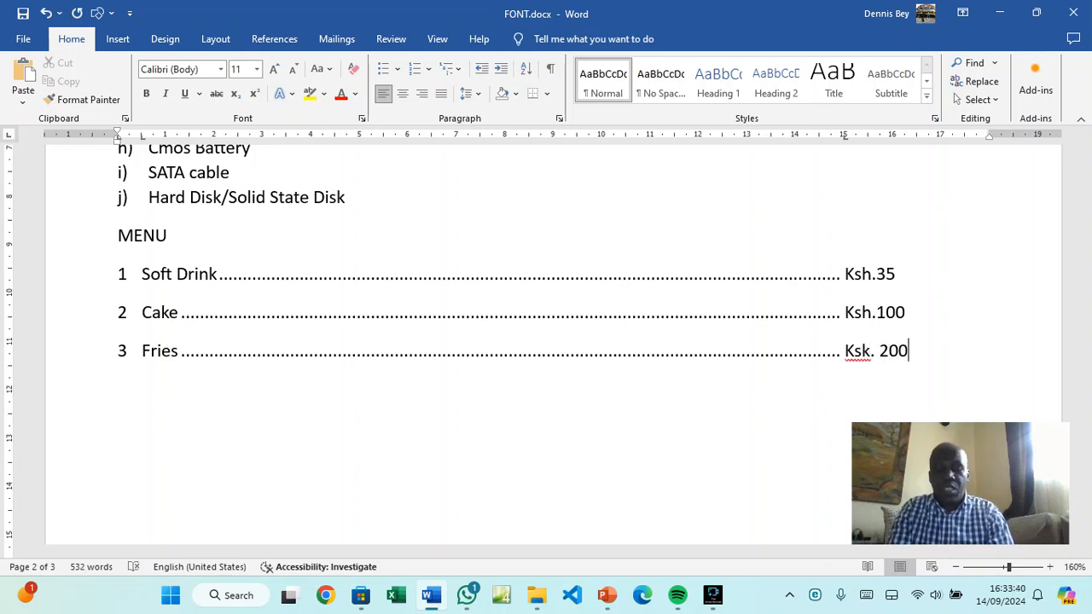
pyautogui.press('Left')
pyautogui.press('Left')
pyautogui.press('Left')
pyautogui.press('Left')
pyautogui.press('BackSpace')
pyautogui.write('h')
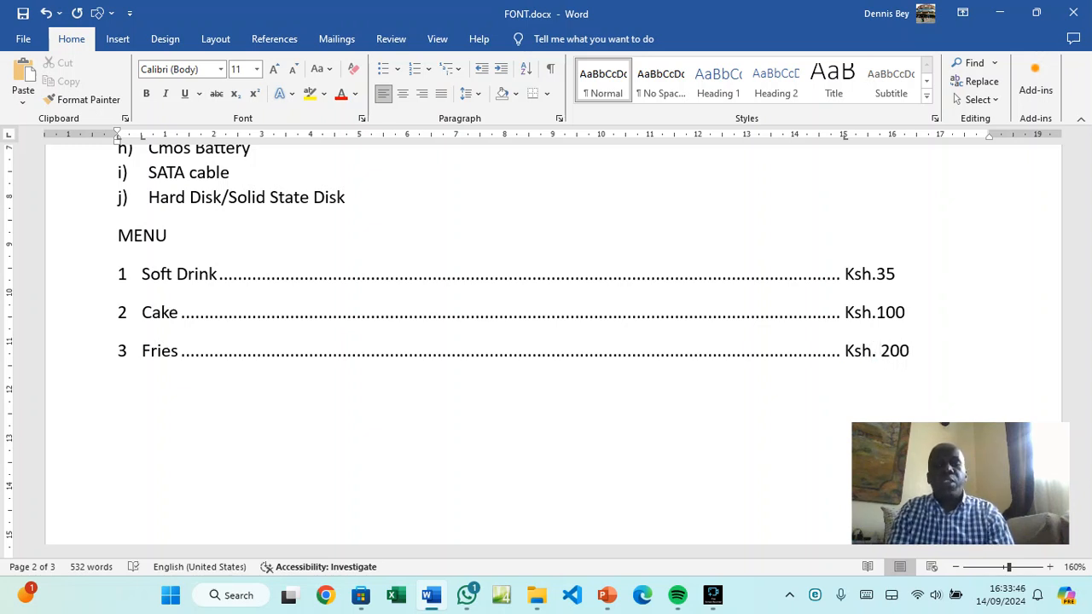
pyautogui.press('Right')
pyautogui.press('Right')
pyautogui.press('Right')
pyautogui.press('Right')
pyautogui.press('Right')
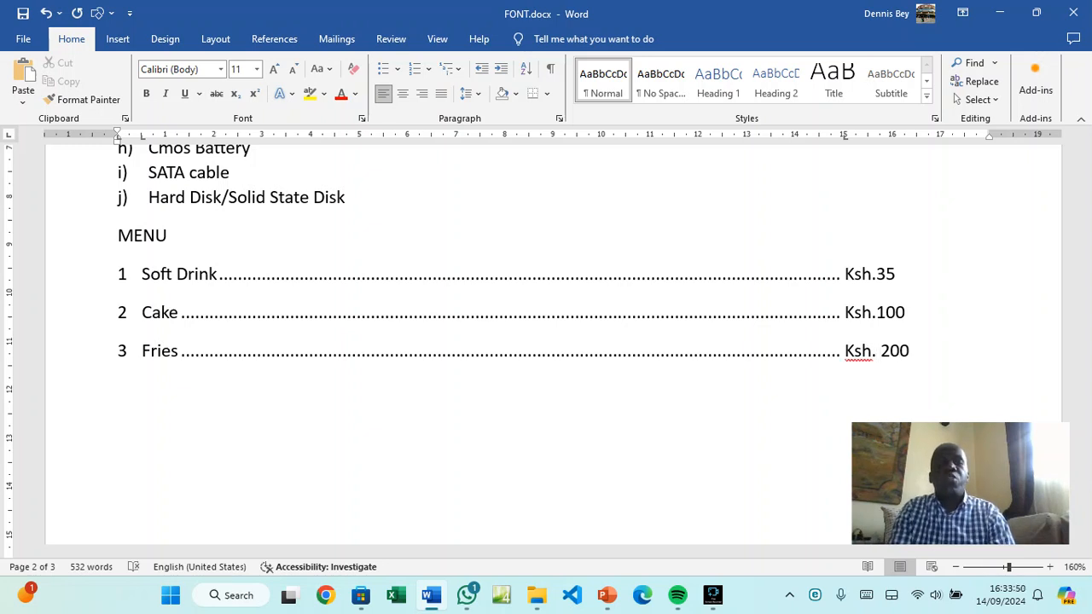
pyautogui.press('Return')
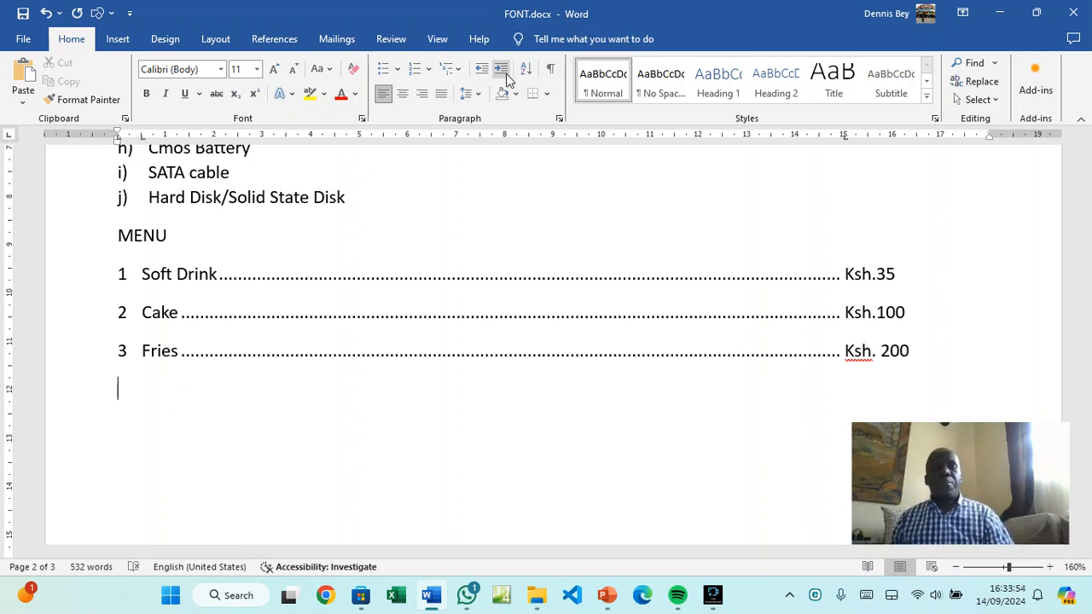
# Add another blank line below the menu and clear all its inherited tab stops
pyautogui.press('Return')
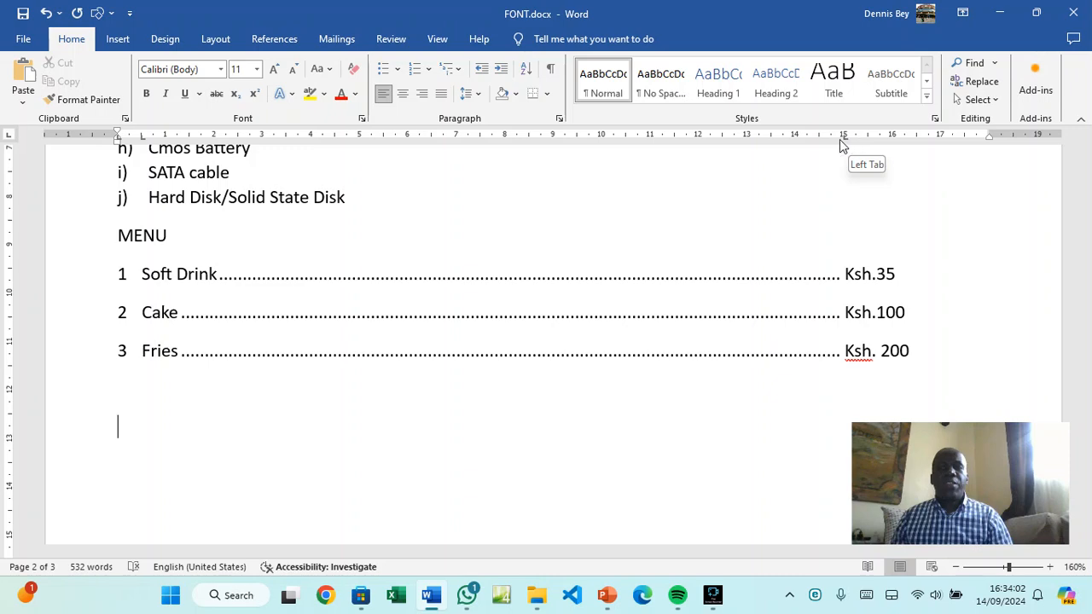
pyautogui.click(559, 121)
pyautogui.click(407, 479)
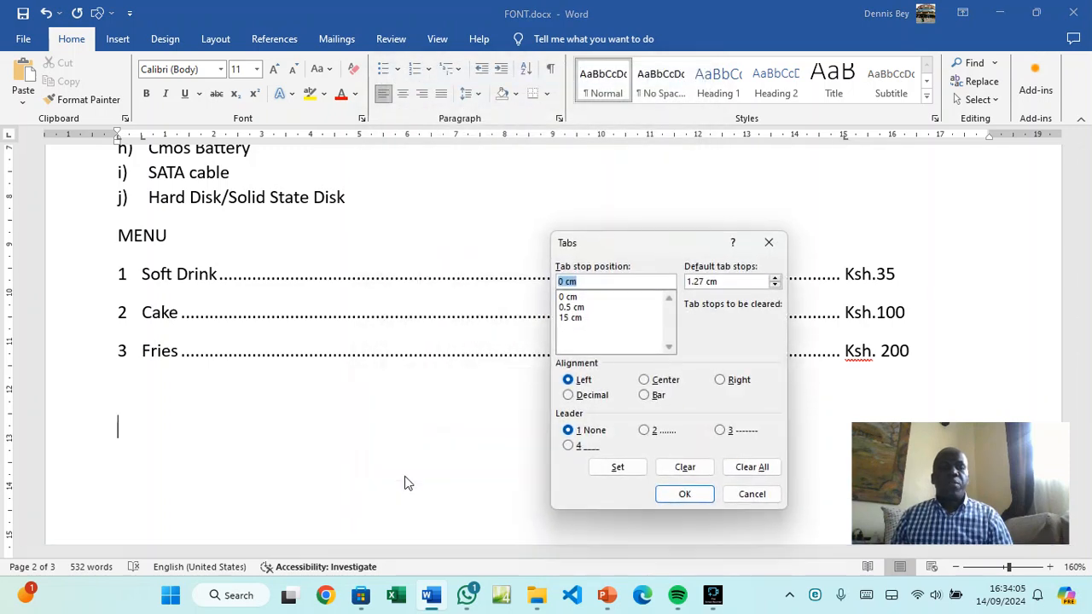
pyautogui.click(753, 466)
pyautogui.click(687, 499)
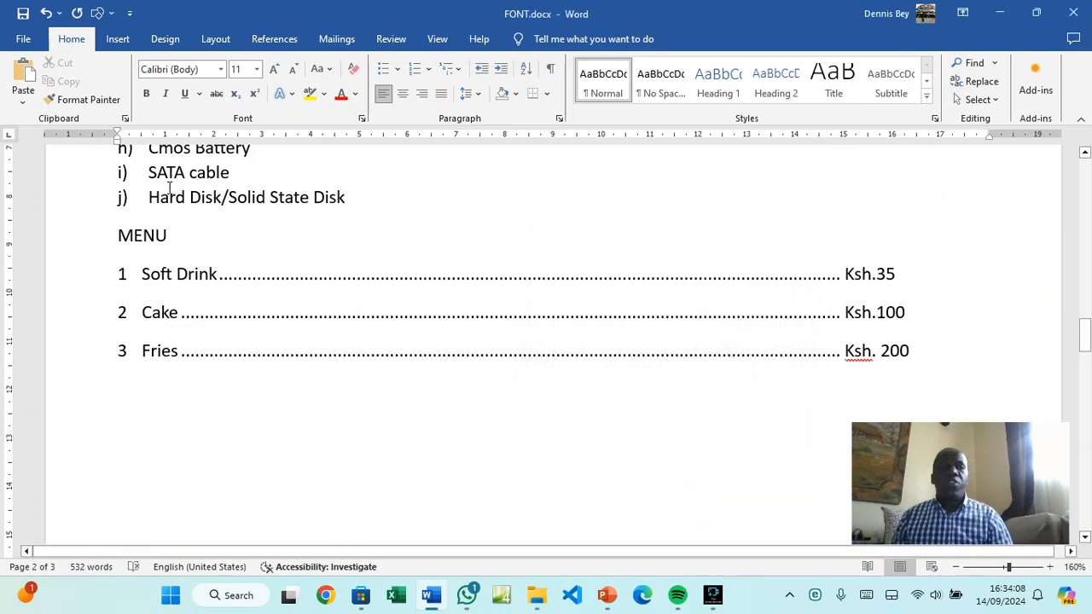
pyautogui.scroll(-3, 119, 398)
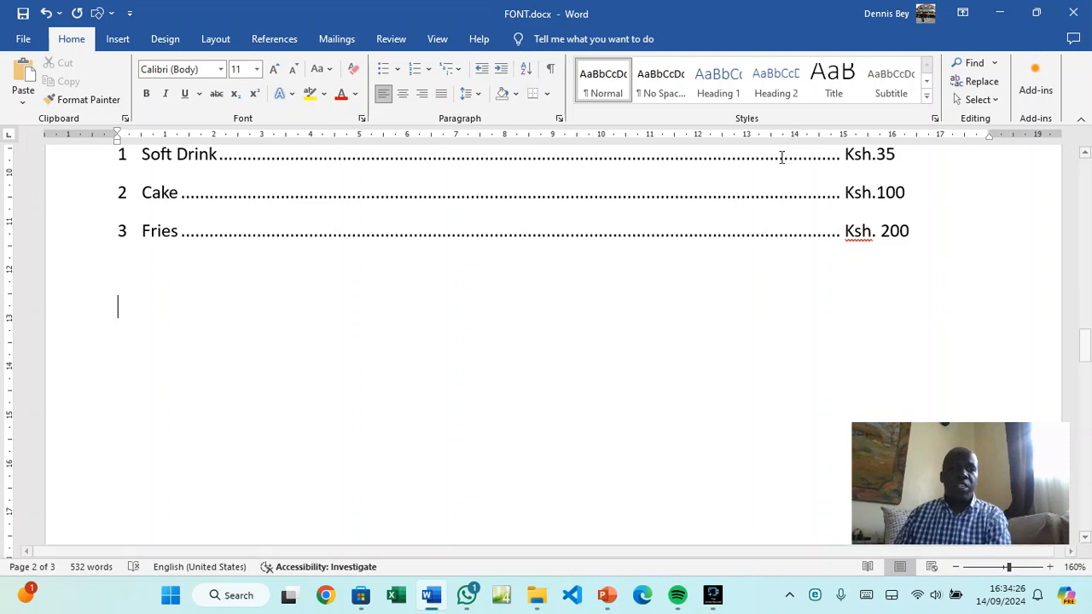
# Set left tab stops at 1.5, 5, 9 and 14 cm on the blank line
pyautogui.click(559, 118)
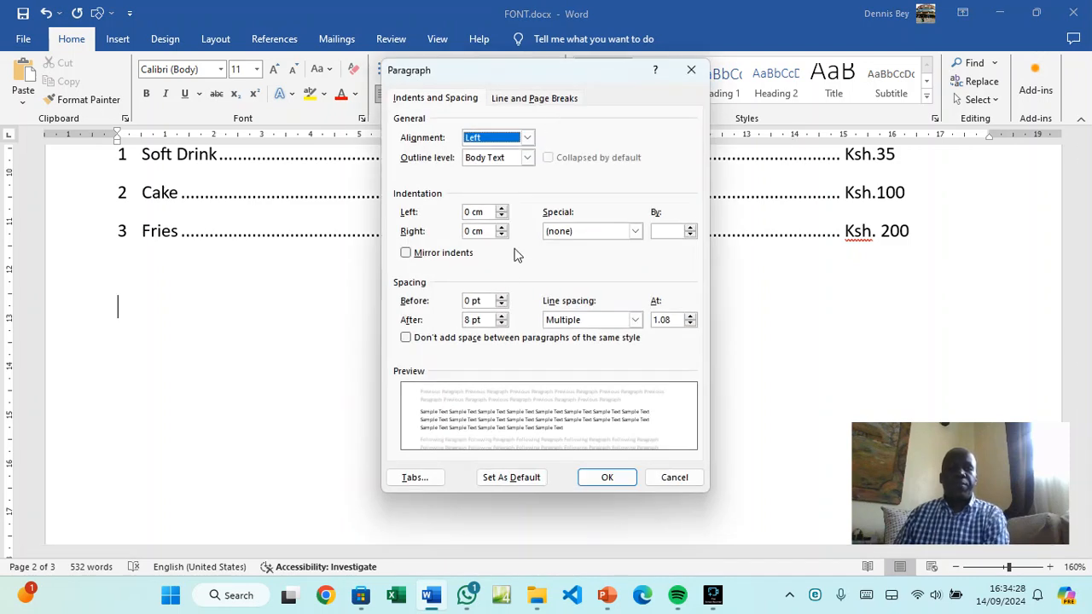
pyautogui.click(420, 478)
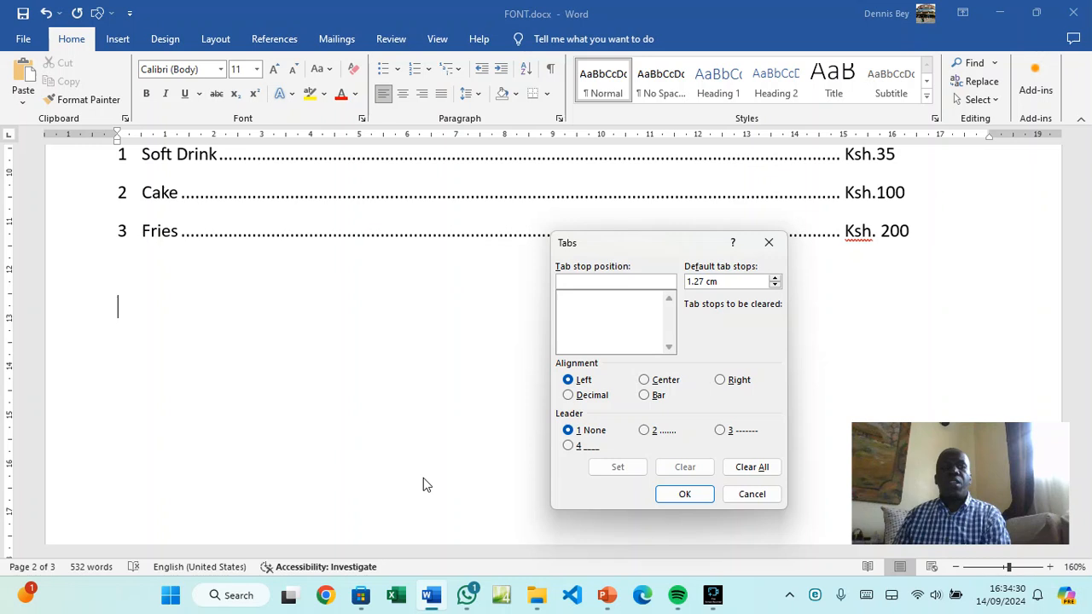
pyautogui.write('1.5')
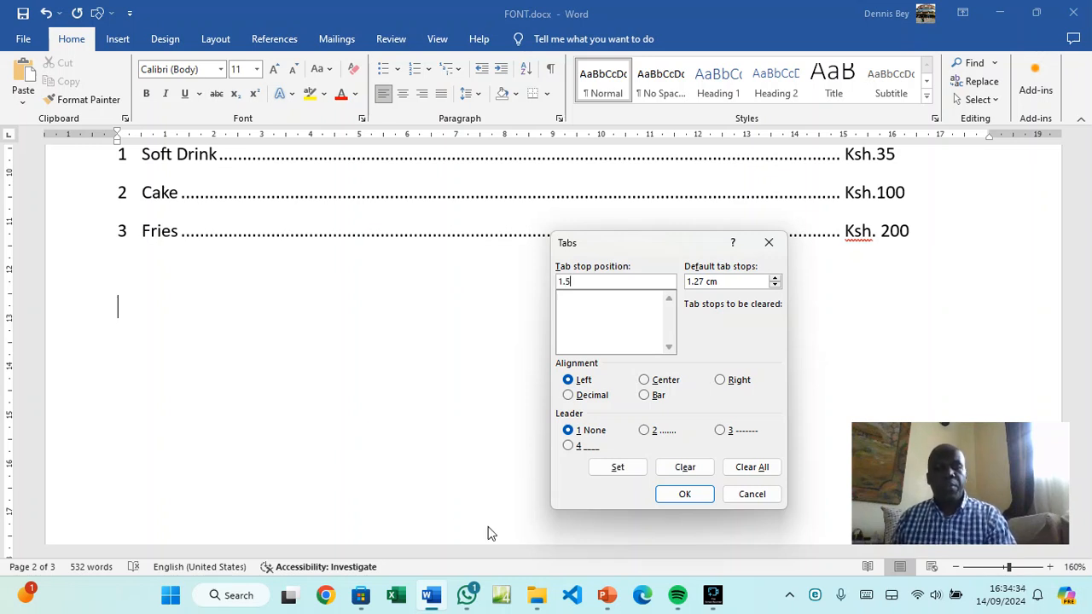
pyautogui.click(618, 467)
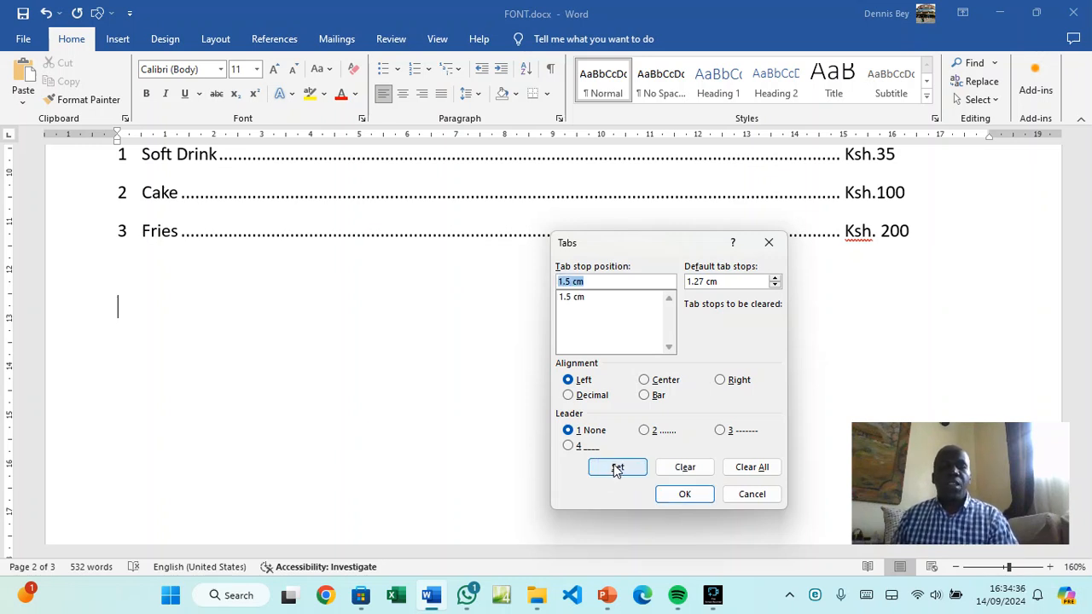
pyautogui.write('5')
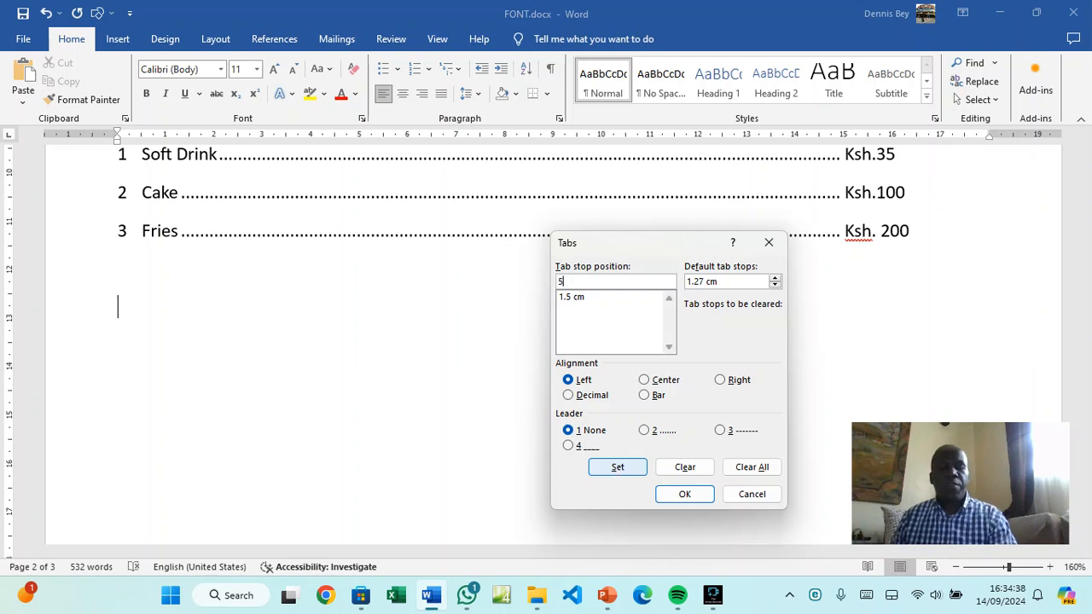
pyautogui.click(618, 468)
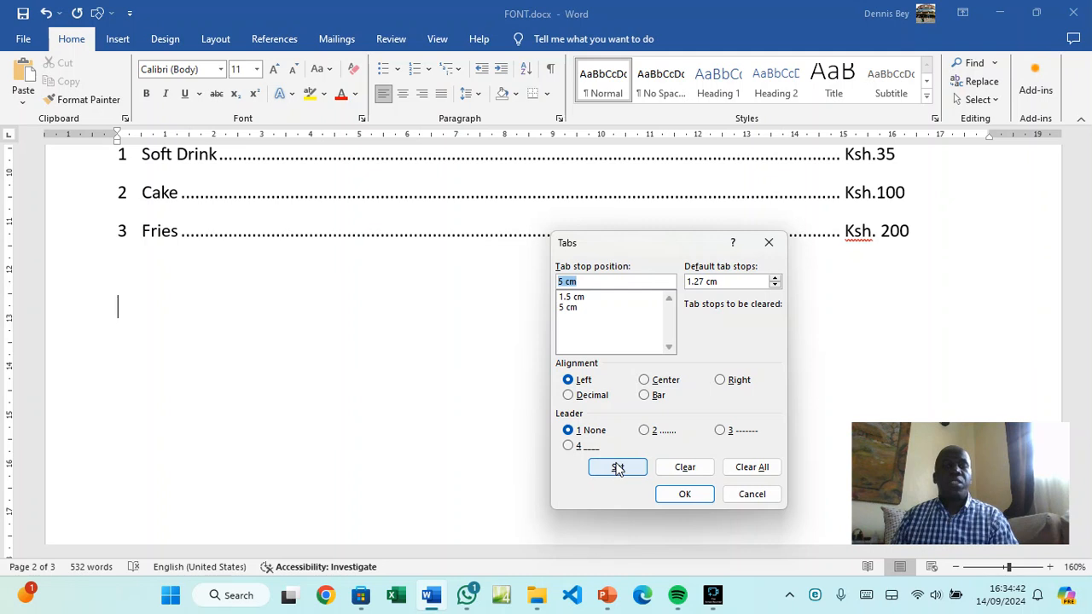
pyautogui.write('9')
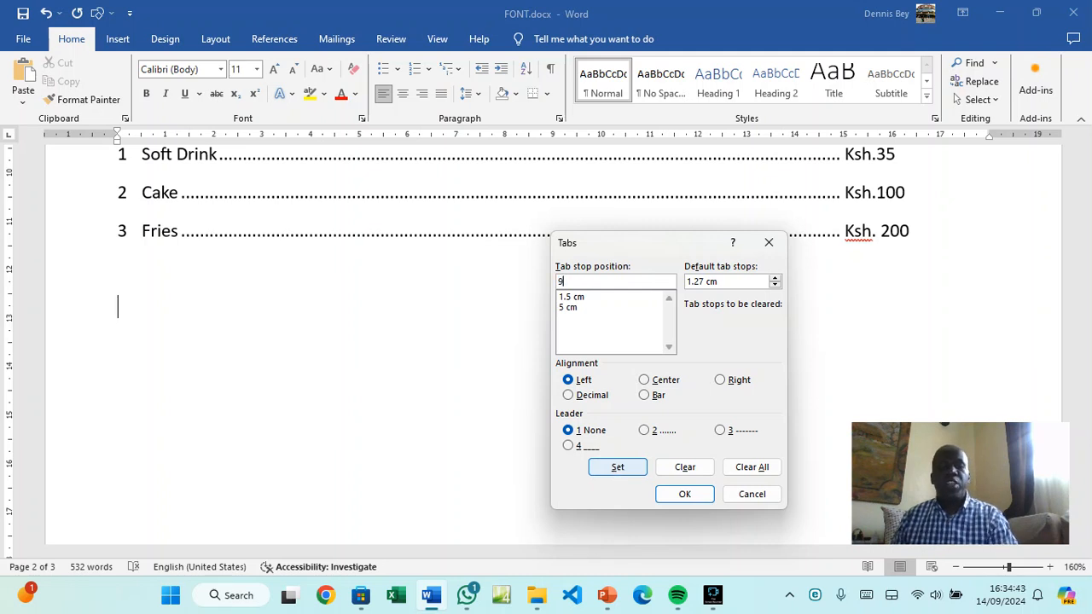
pyautogui.click(618, 471)
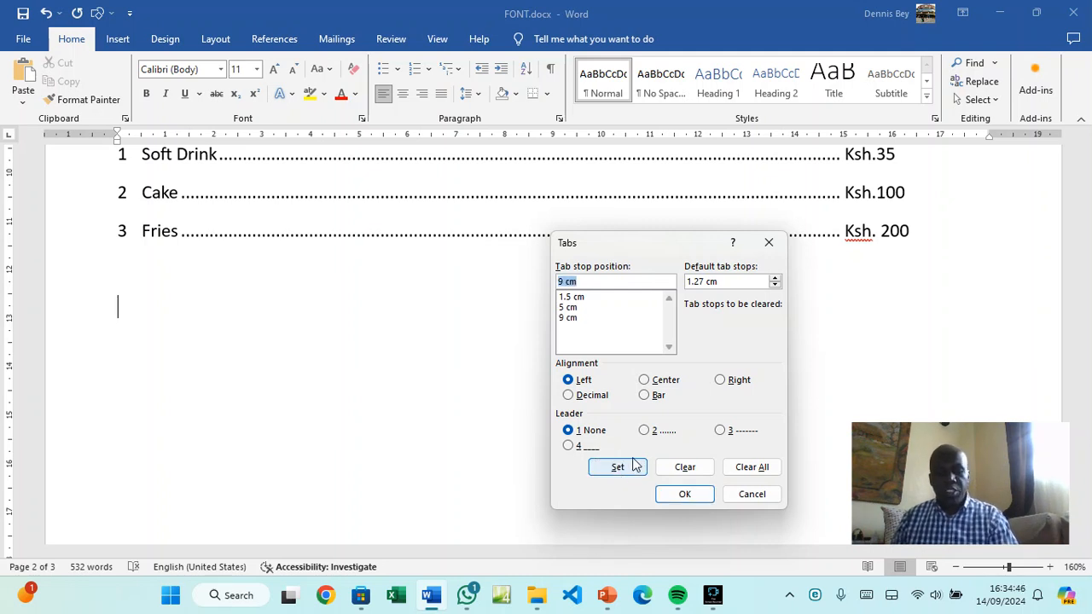
pyautogui.write('14')
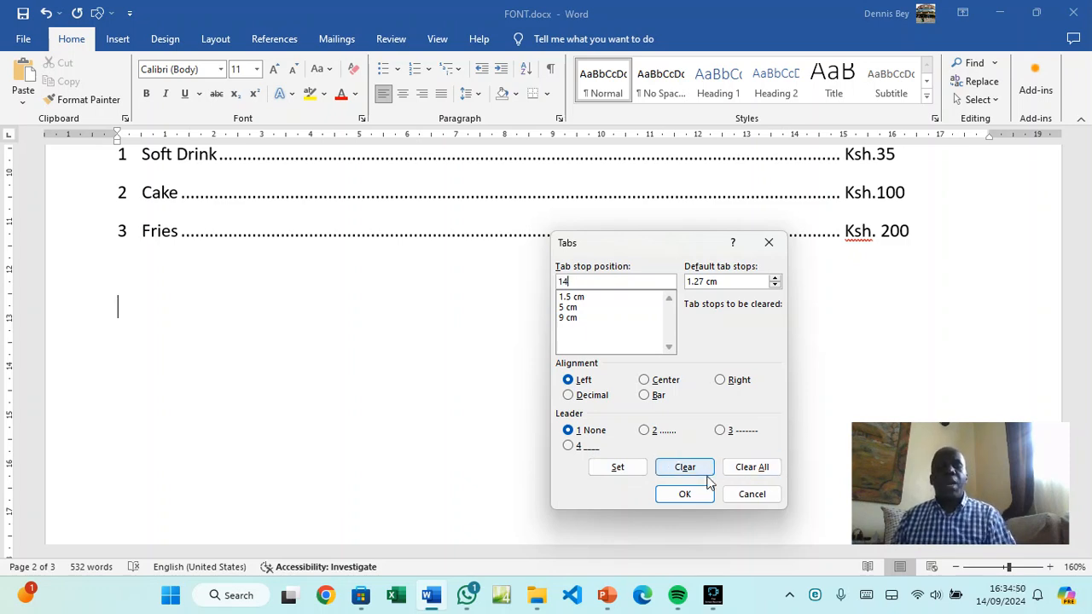
pyautogui.click(684, 494)
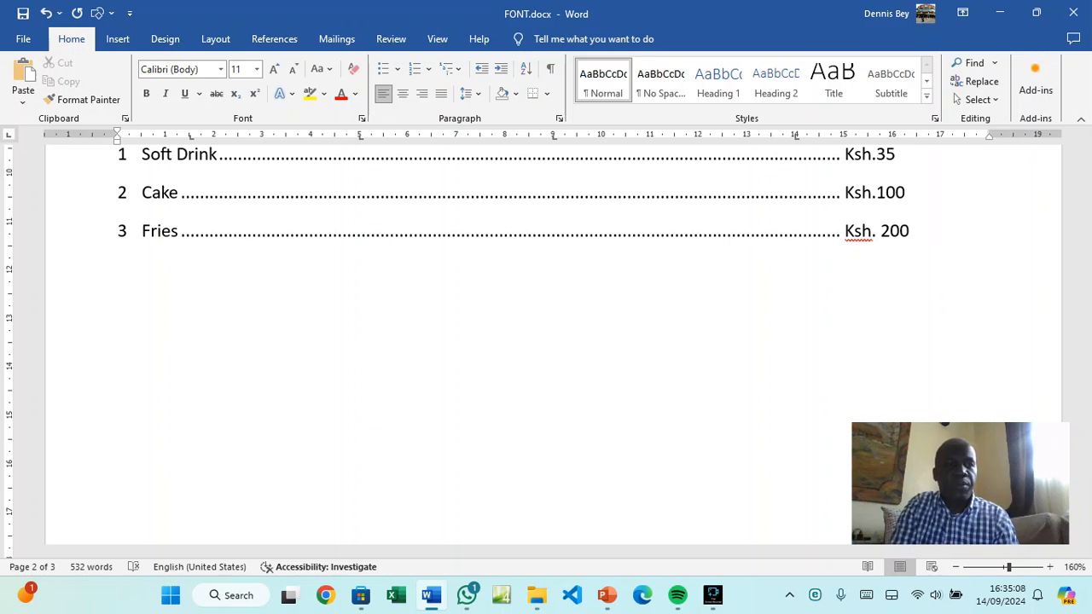
# Type the tab-separated heading row Subject, Mathematics, English, Science
pyautogui.write('s')
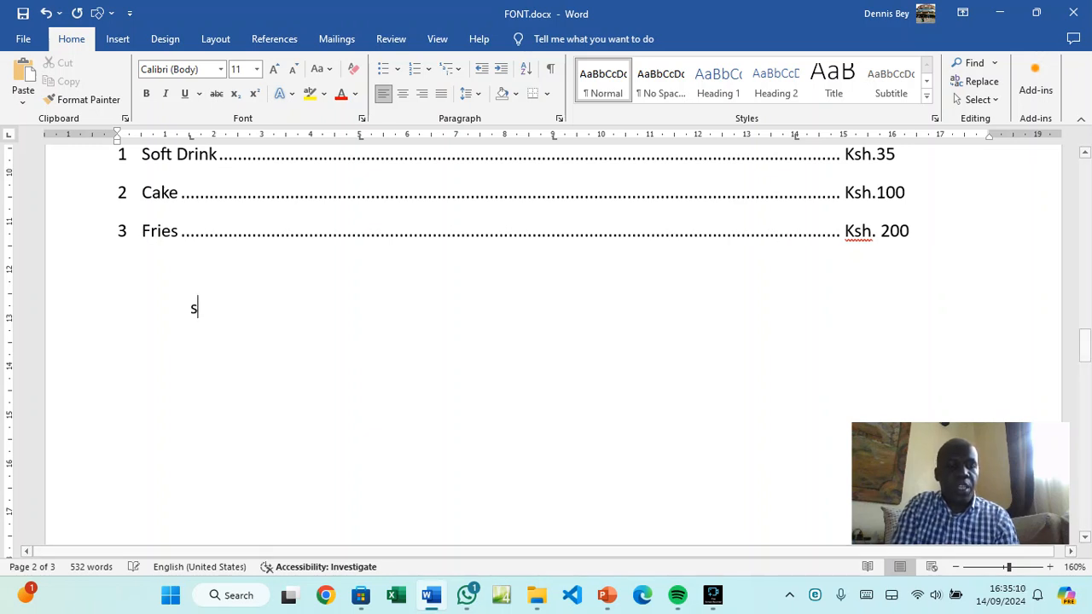
pyautogui.write('ubject')
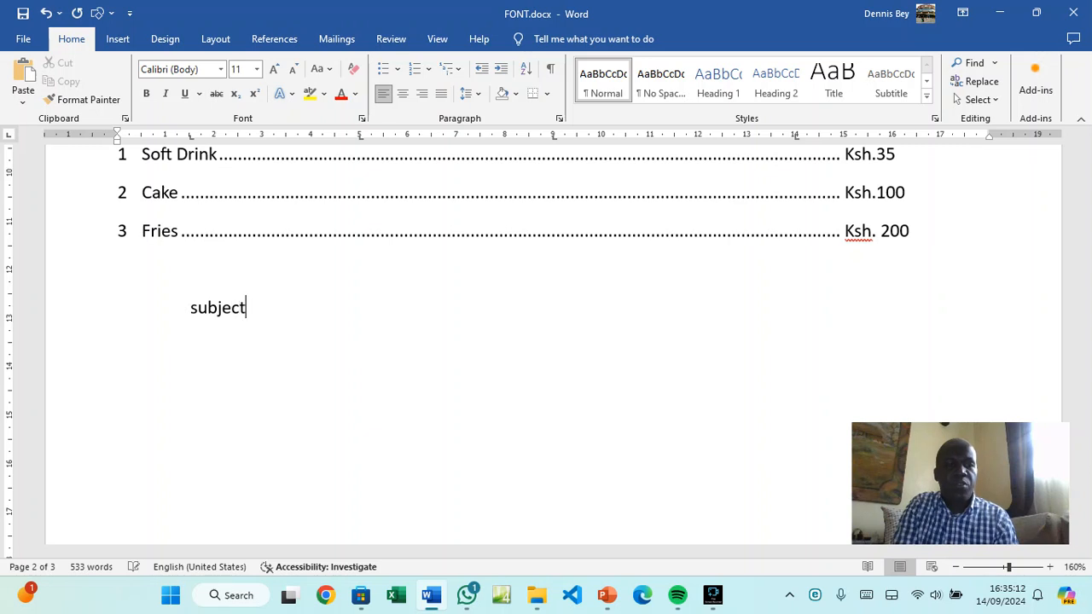
pyautogui.press('BackSpace')
pyautogui.press('BackSpace')
pyautogui.press('BackSpace')
pyautogui.press('BackSpace')
pyautogui.press('BackSpace')
pyautogui.press('BackSpace')
pyautogui.press('BackSpace')
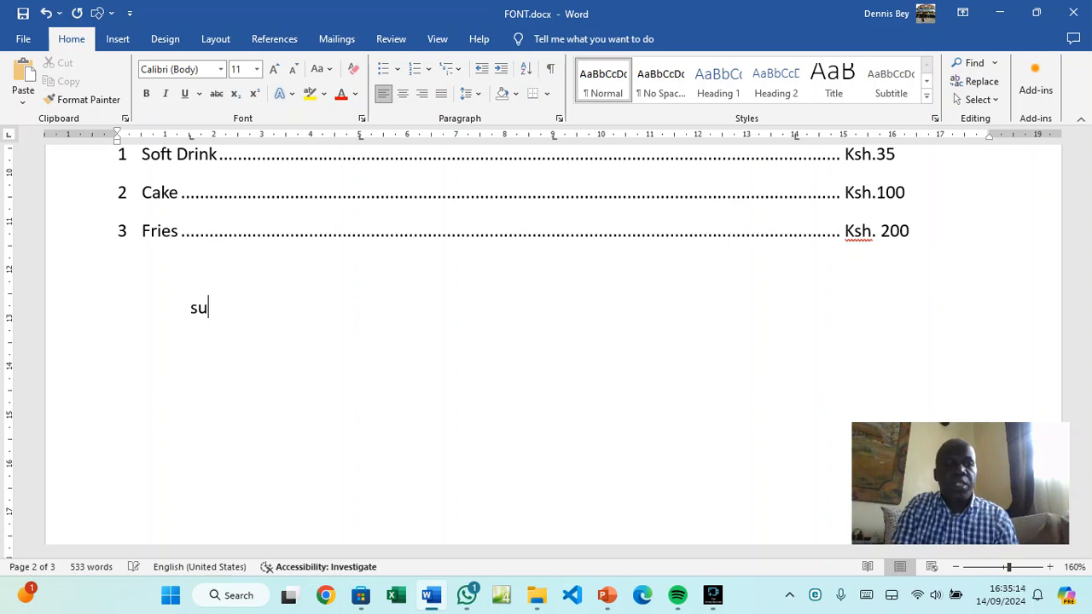
pyautogui.write('Su')
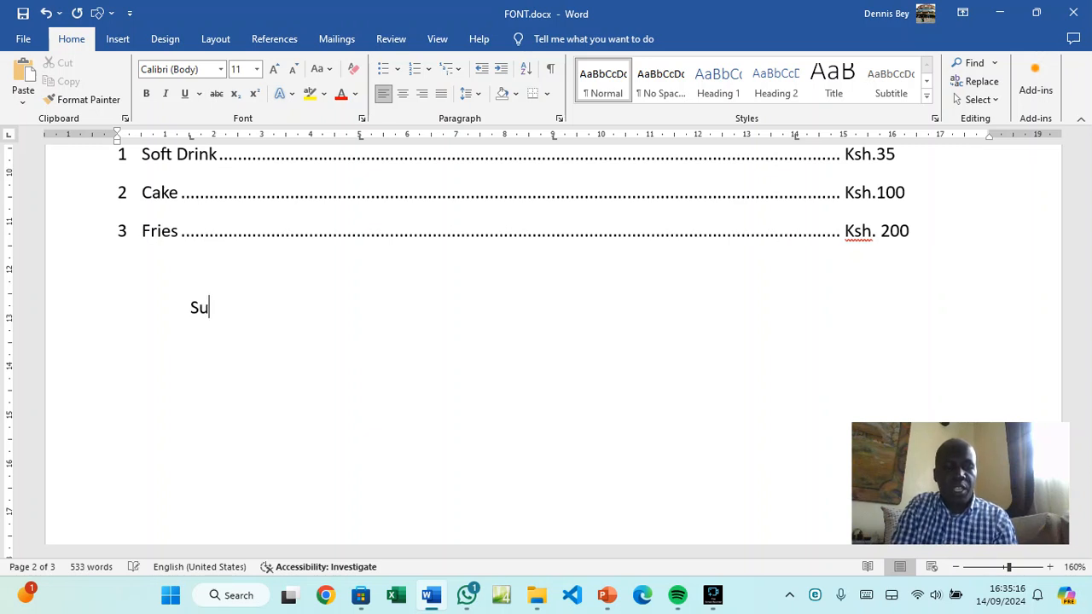
pyautogui.write('bjet')
pyautogui.press('BackSpace')
pyautogui.write('ck')
pyautogui.press('BackSpace')
pyautogui.write('t\t')
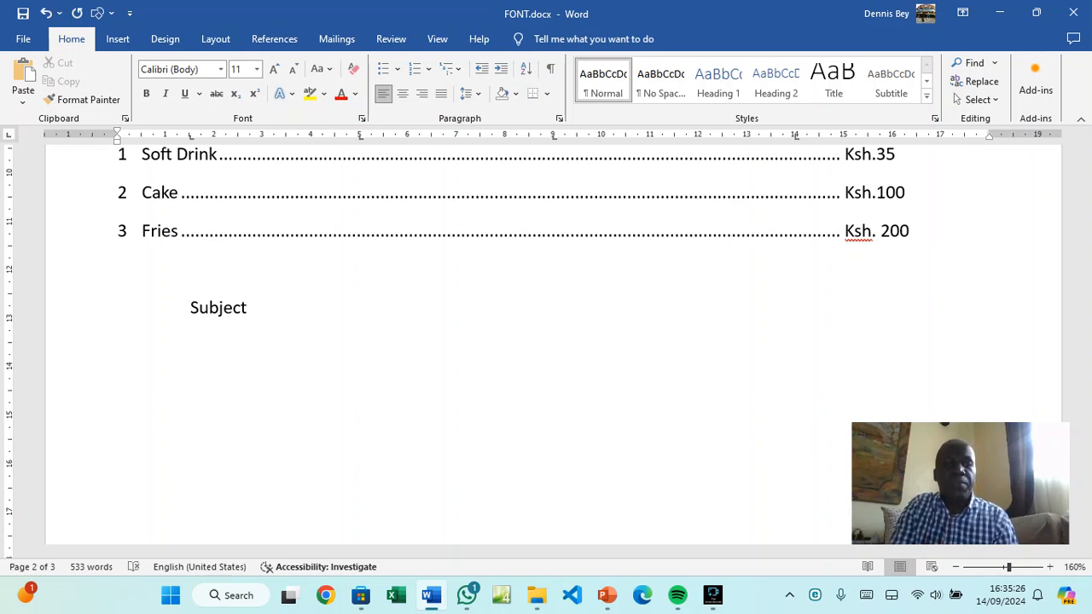
pyautogui.write('Mathe')
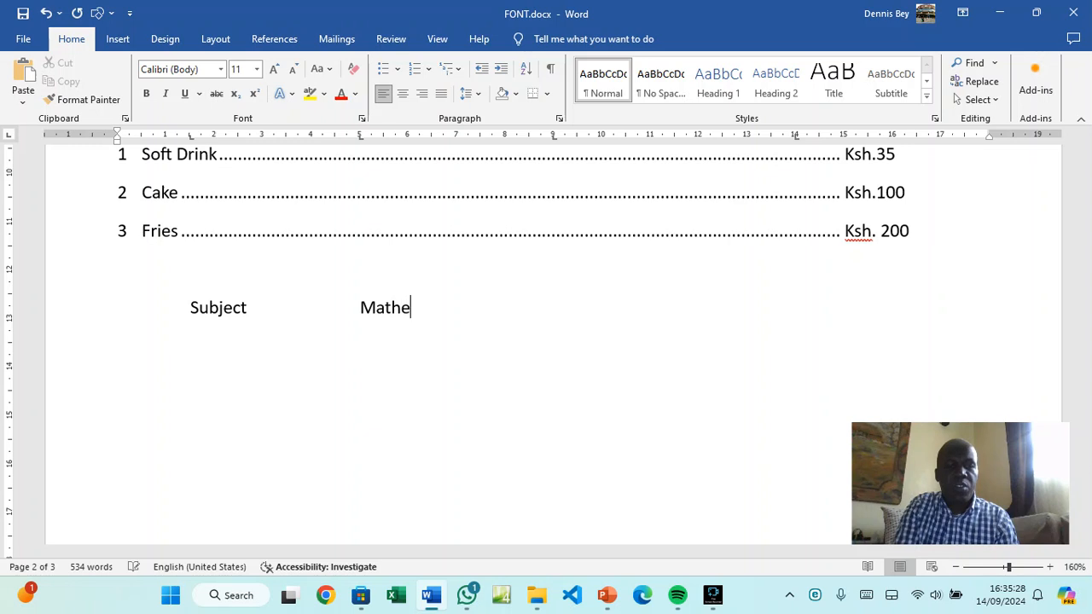
pyautogui.write('mat')
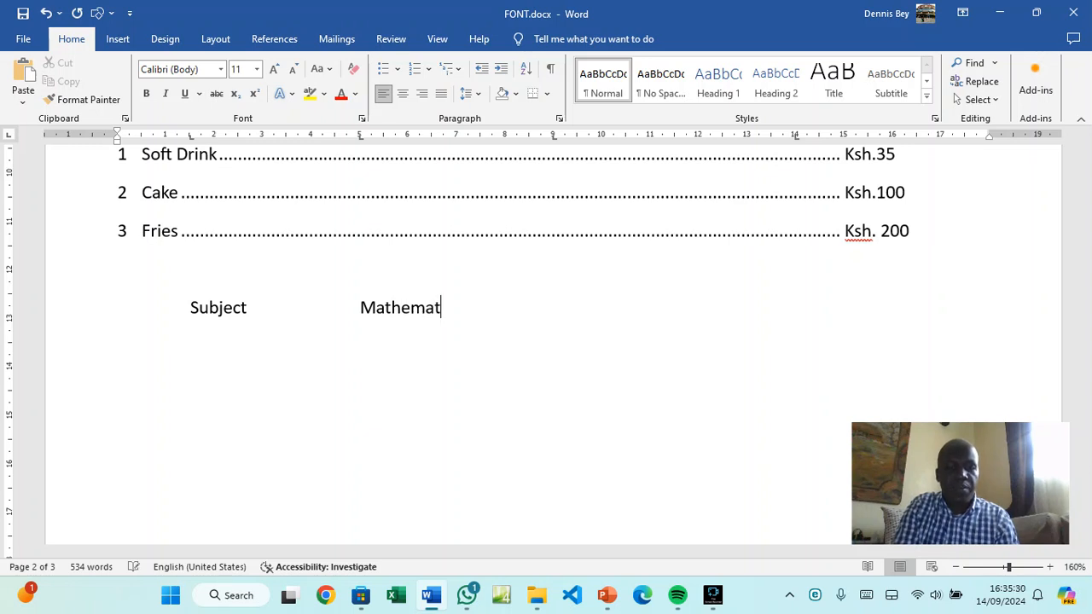
pyautogui.write('iccs')
pyautogui.press('Tab')
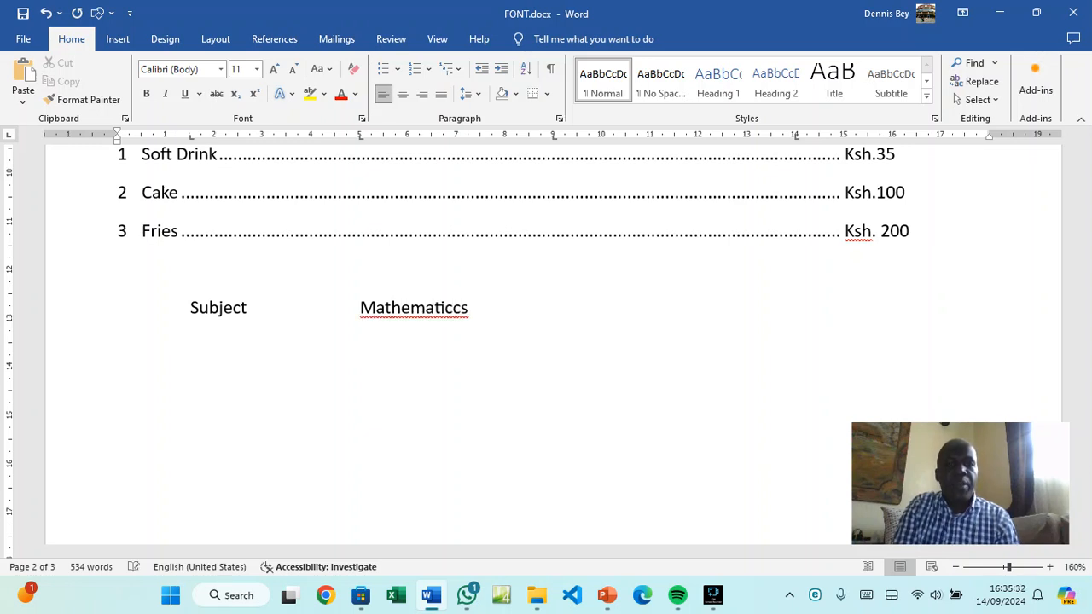
pyautogui.press('BackSpace')
pyautogui.press('BackSpace')
pyautogui.press('BackSpace')
pyautogui.write('s')
pyautogui.press('Tab')
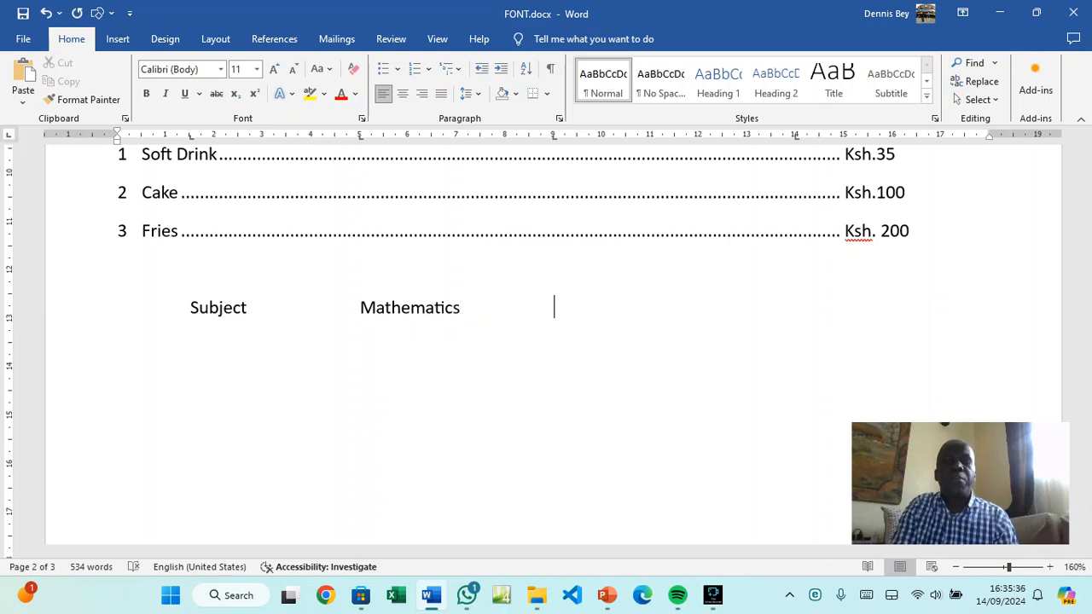
pyautogui.write('English')
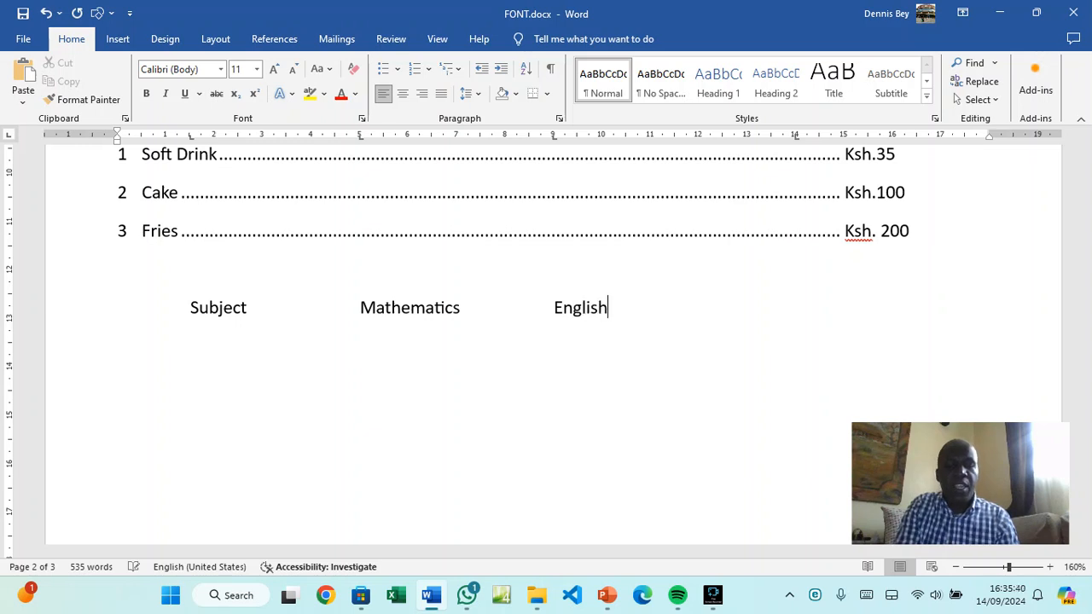
pyautogui.press('Tab')
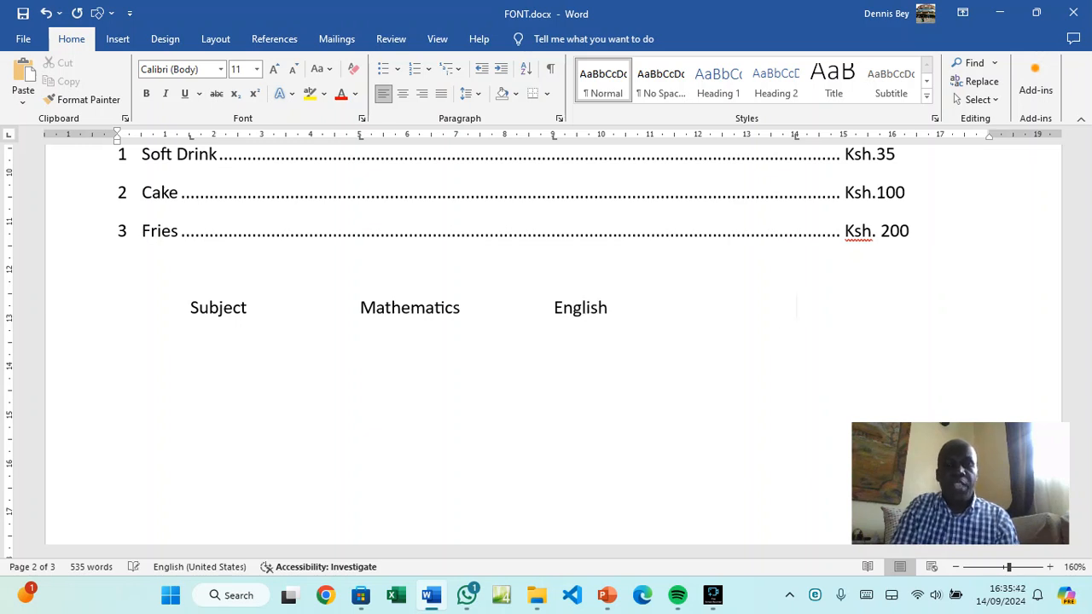
pyautogui.write('Science')
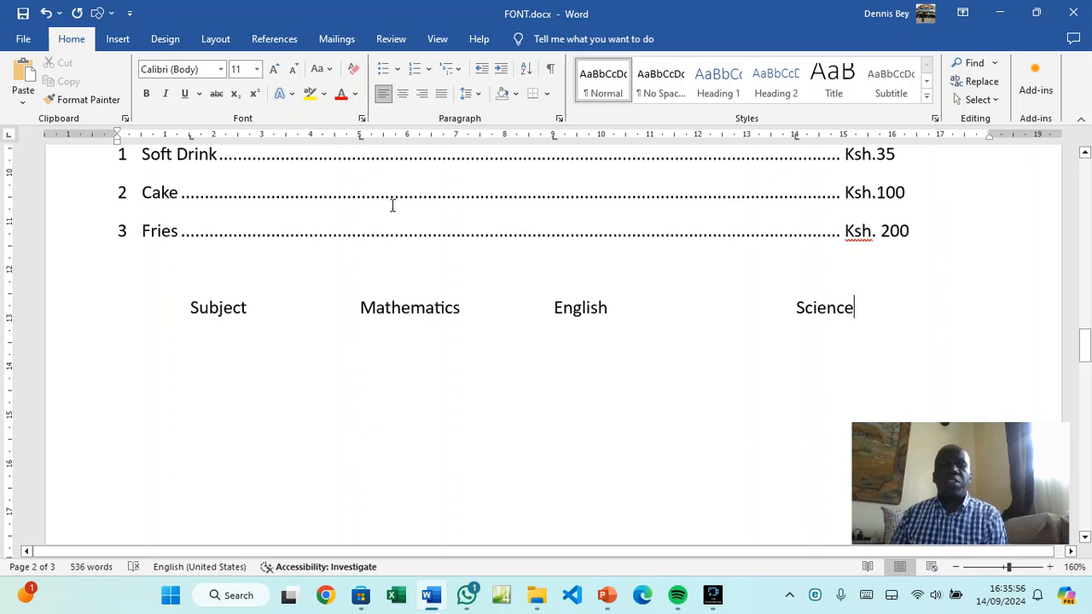
# Replace the 14 cm tab stop with one at 13 cm
pyautogui.click(560, 120)
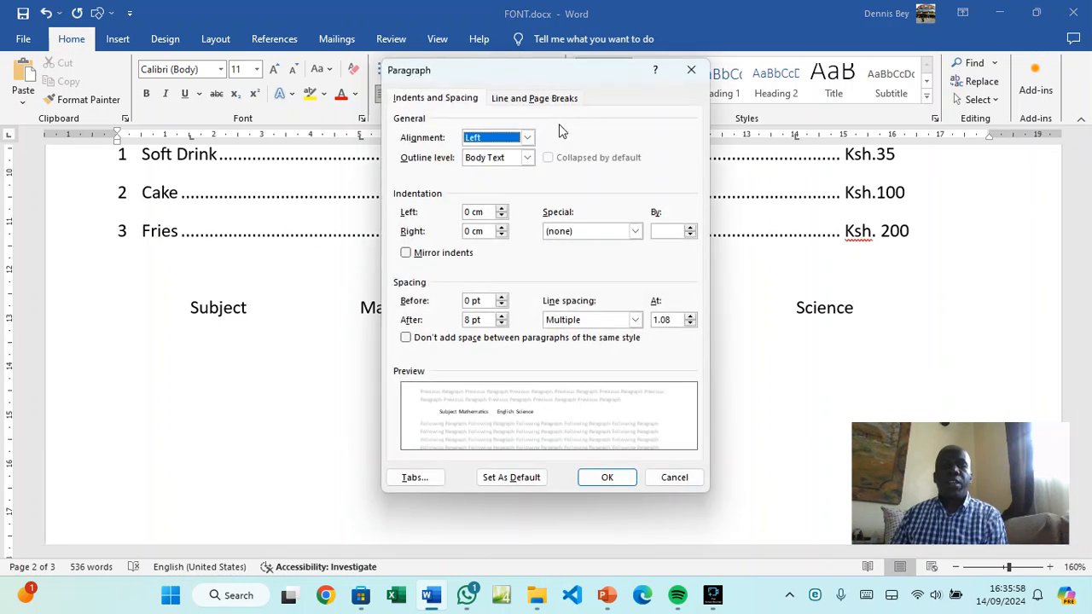
pyautogui.click(418, 476)
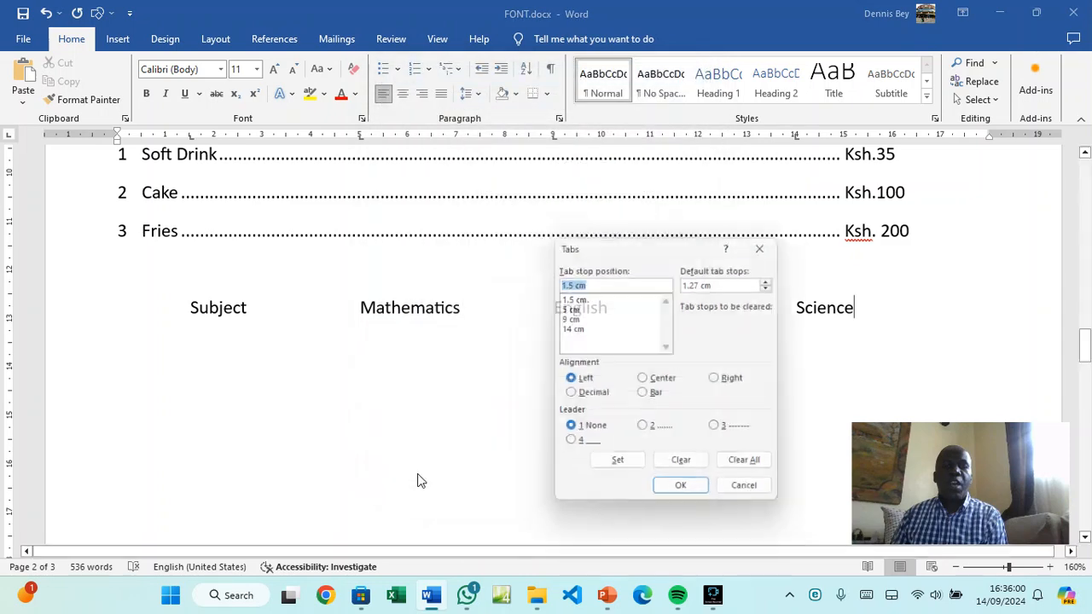
pyautogui.click(566, 329)
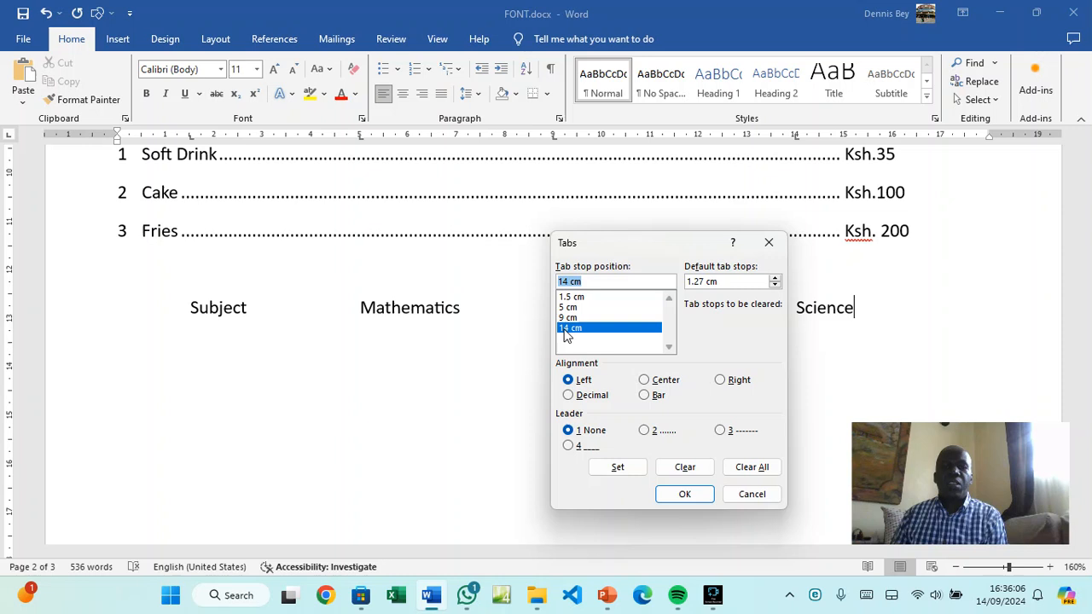
pyautogui.click(696, 471)
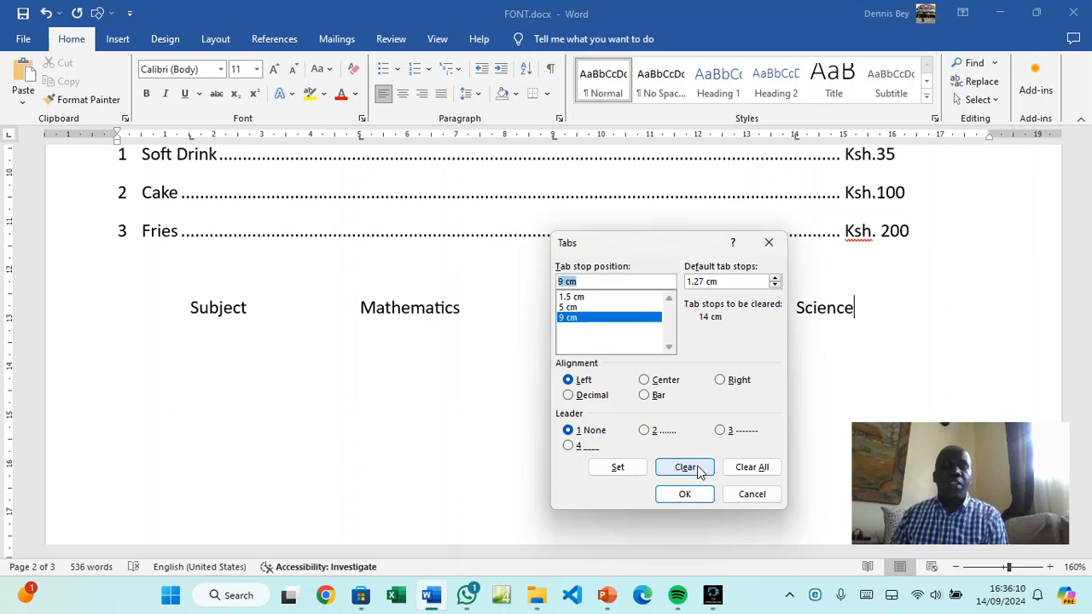
pyautogui.write('13')
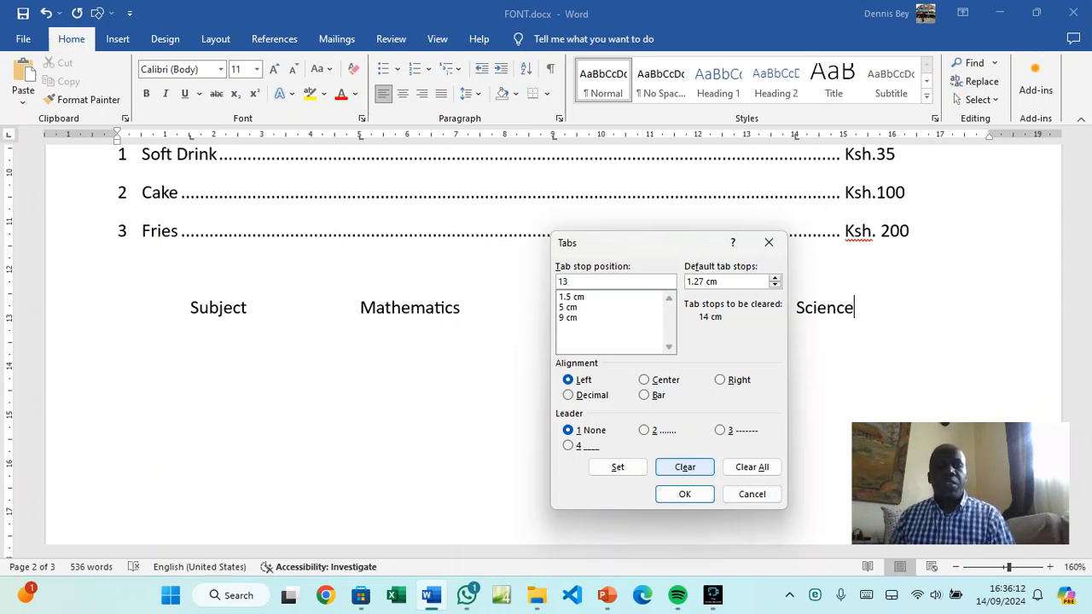
pyautogui.click(617, 467)
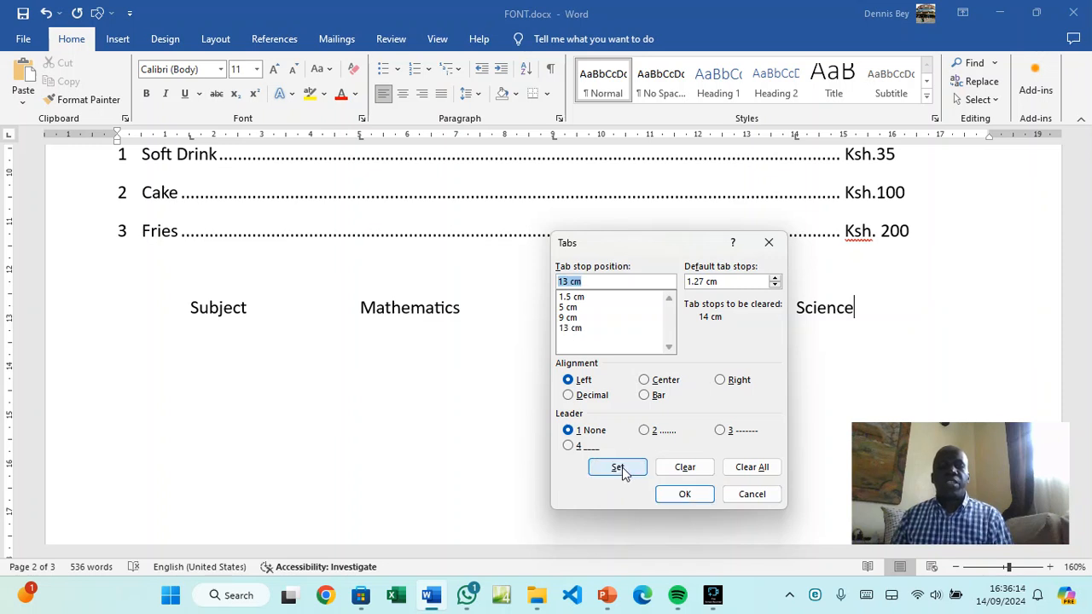
pyautogui.click(684, 494)
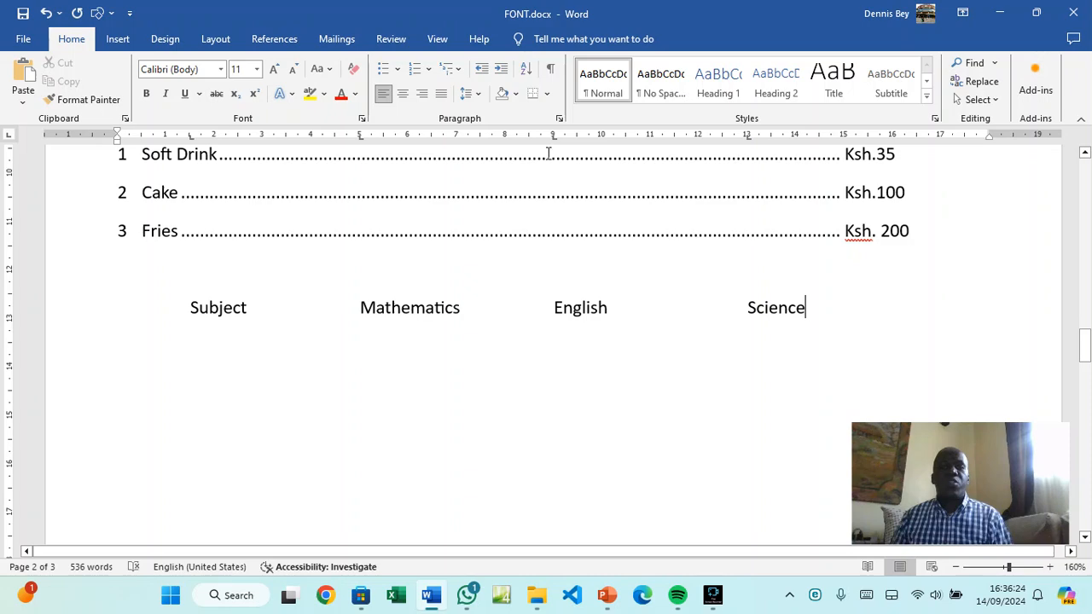
# Replace the 13 cm tab stop with one at 12 cm
pyautogui.click(559, 118)
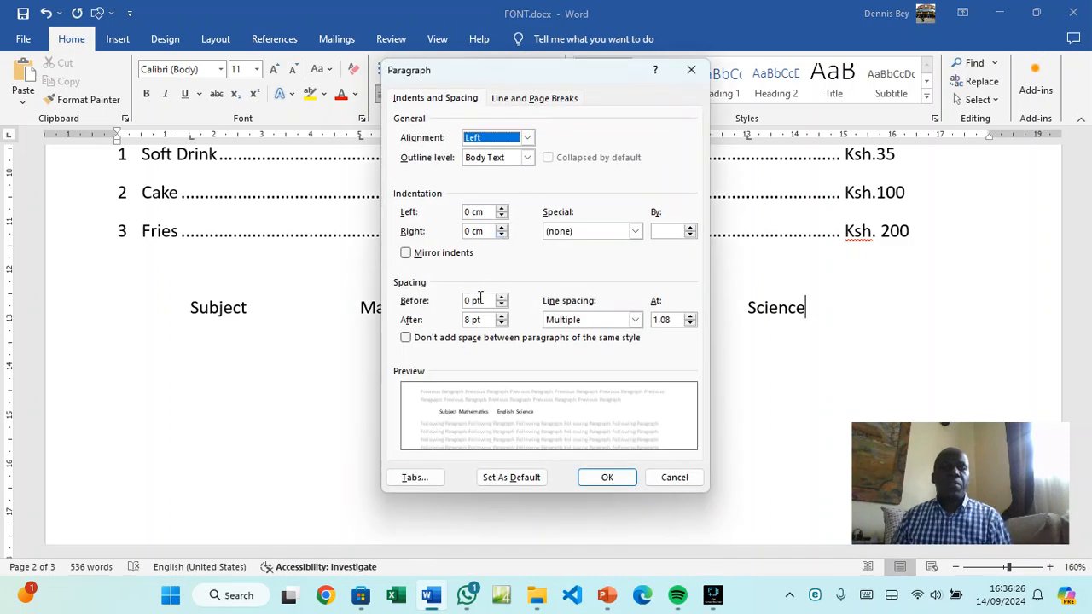
pyautogui.click(432, 478)
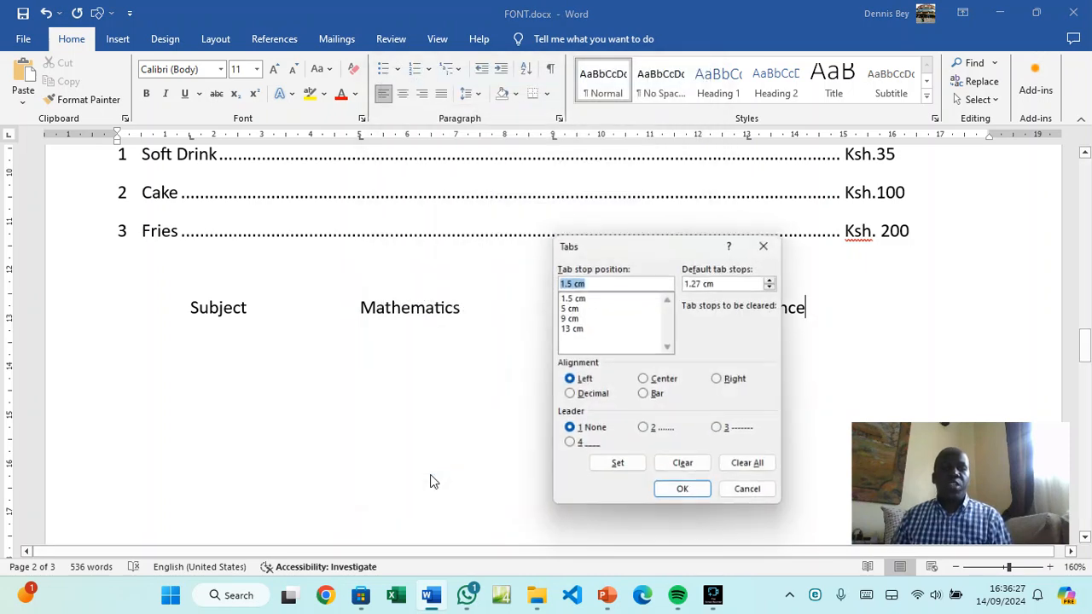
pyautogui.click(570, 328)
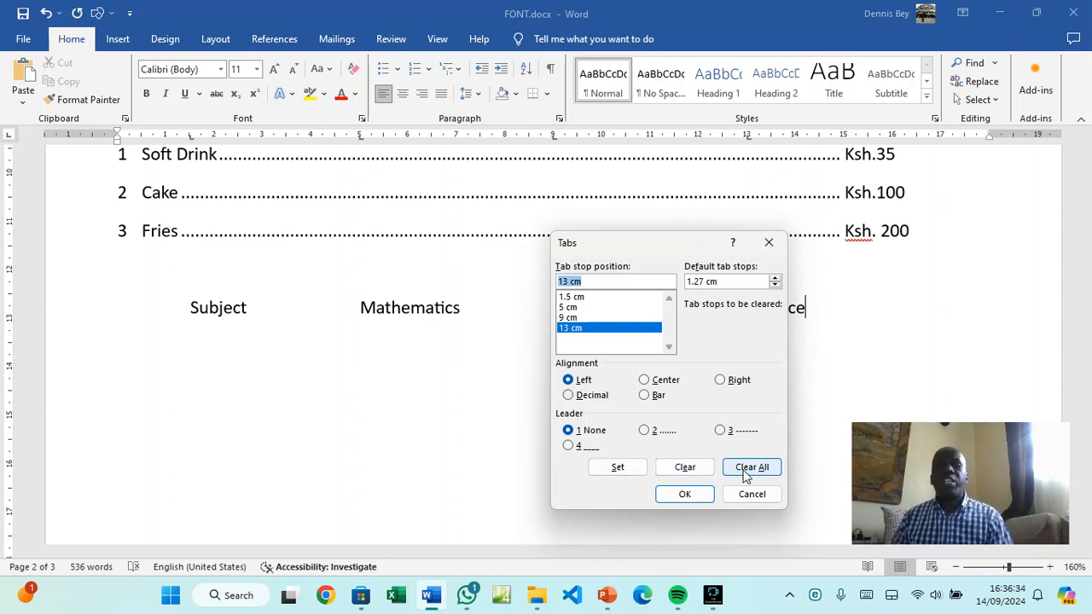
pyautogui.click(686, 471)
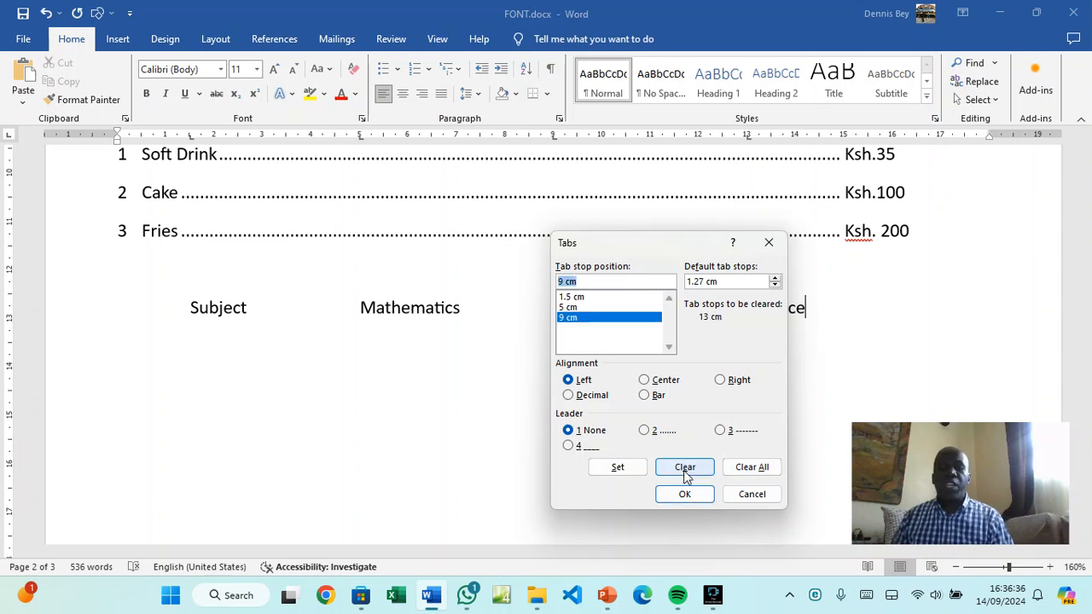
pyautogui.write('12')
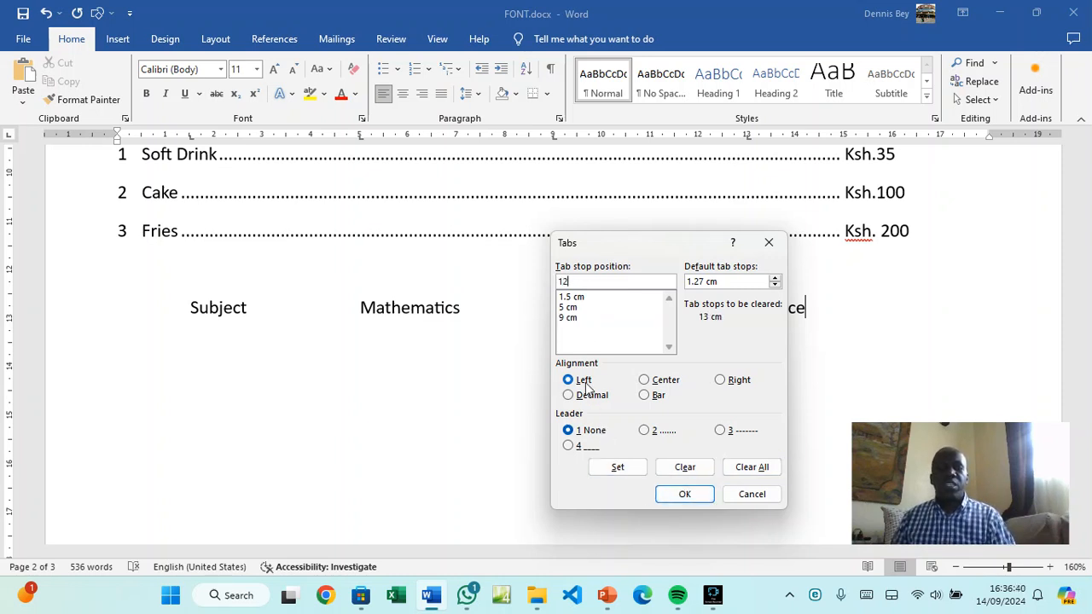
pyautogui.click(617, 471)
pyautogui.click(685, 494)
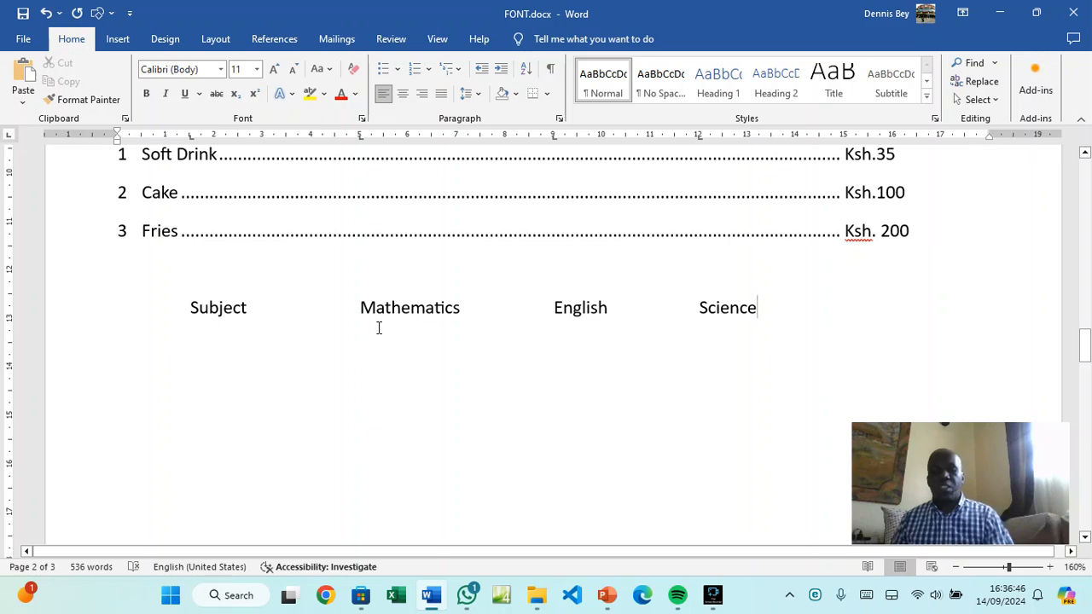
# Rename the first column heading from 'Subject' to 'Names'
pyautogui.press('Return')
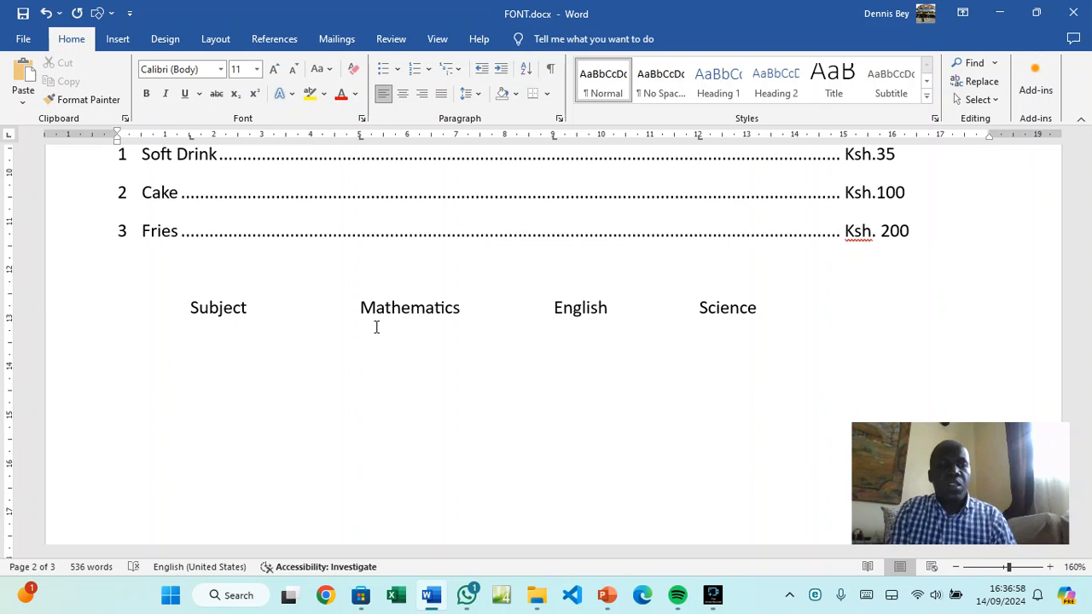
pyautogui.doubleClick(229, 308)
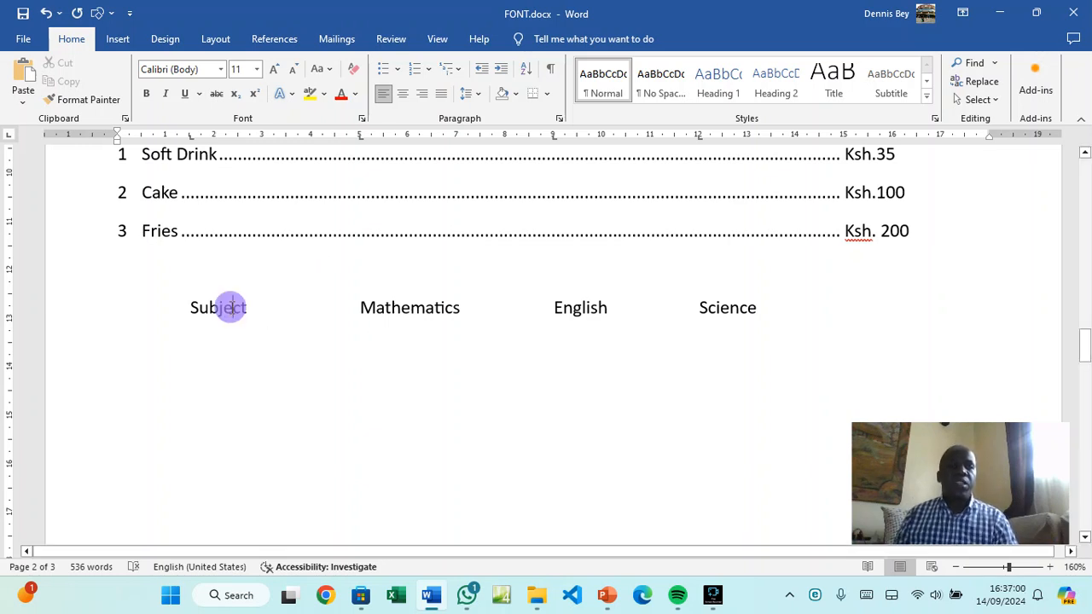
pyautogui.write('names')
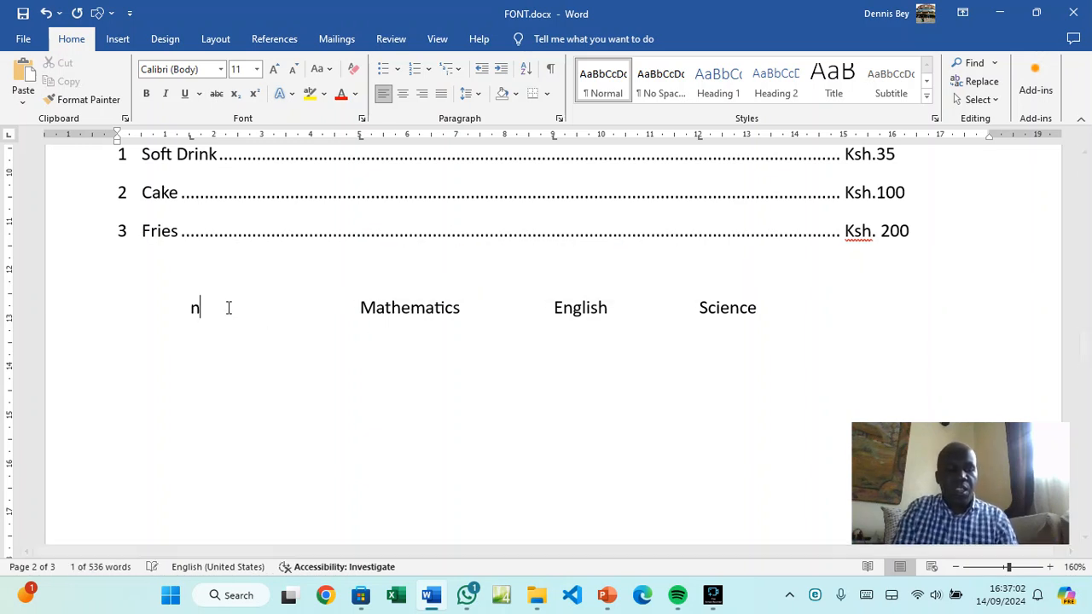
pyautogui.press('BackSpace')
pyautogui.press('BackSpace')
pyautogui.press('BackSpace')
pyautogui.press('BackSpace')
pyautogui.press('BackSpace')
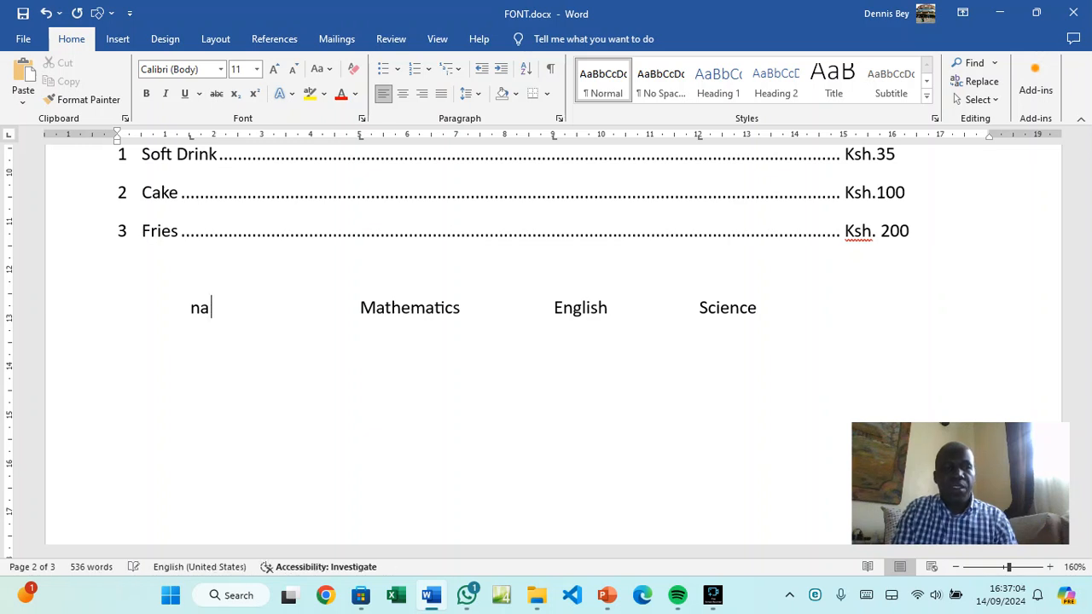
pyautogui.write('Names')
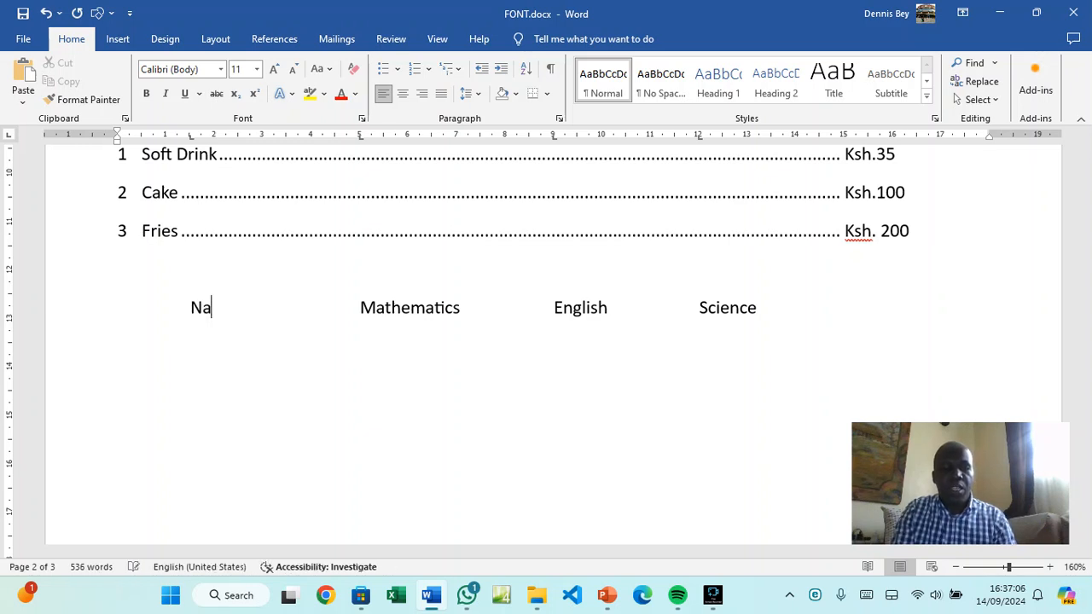
# Fill in two student rows with scores 80, 78, 96 and 88, 90, 68
pyautogui.click(207, 338)
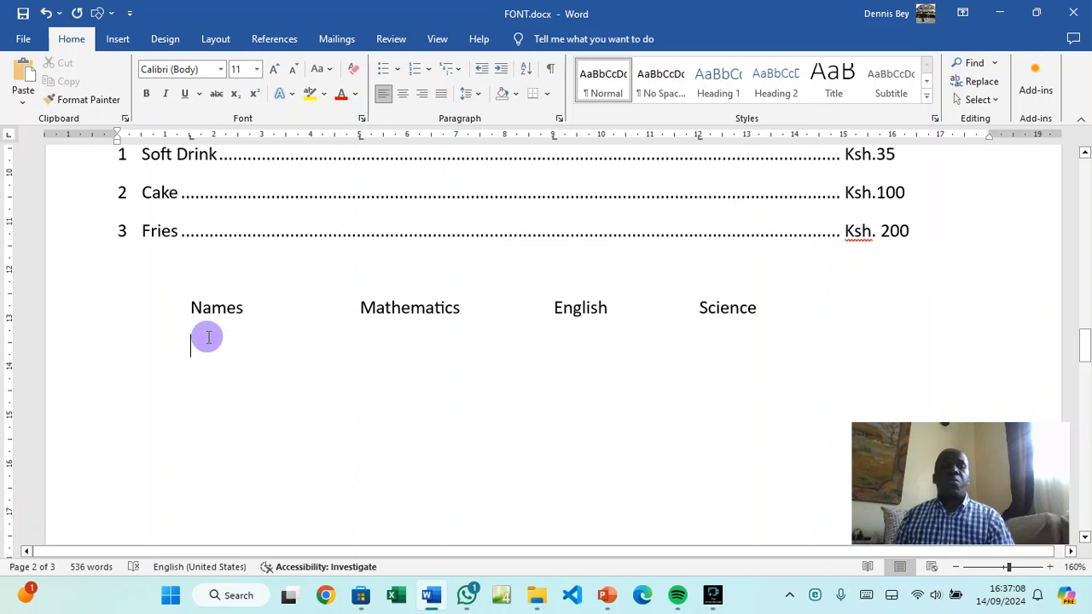
pyautogui.write('Dennis\t')
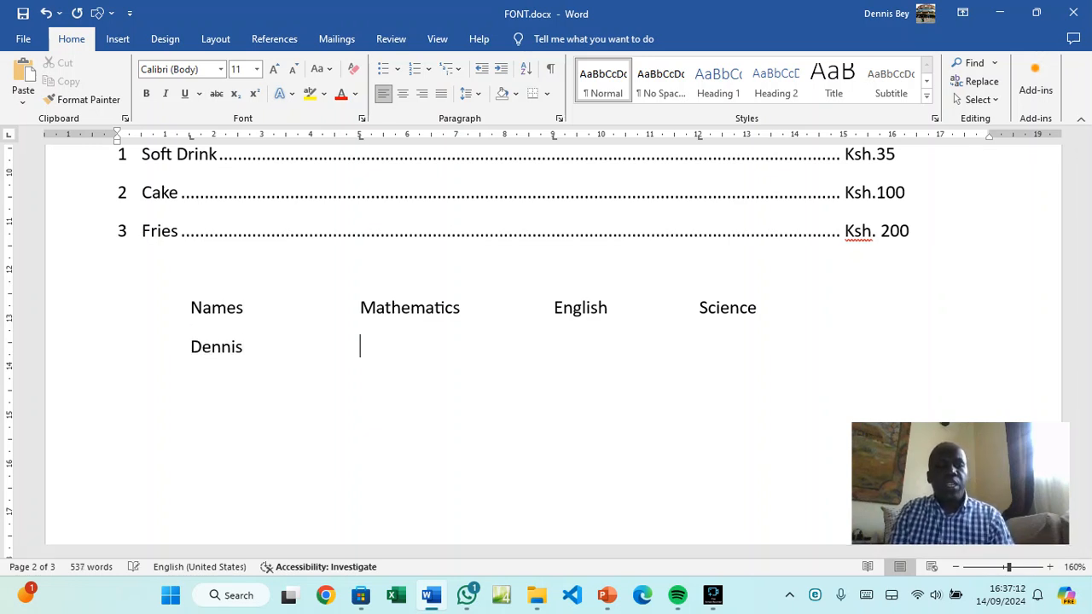
pyautogui.write('80\t')
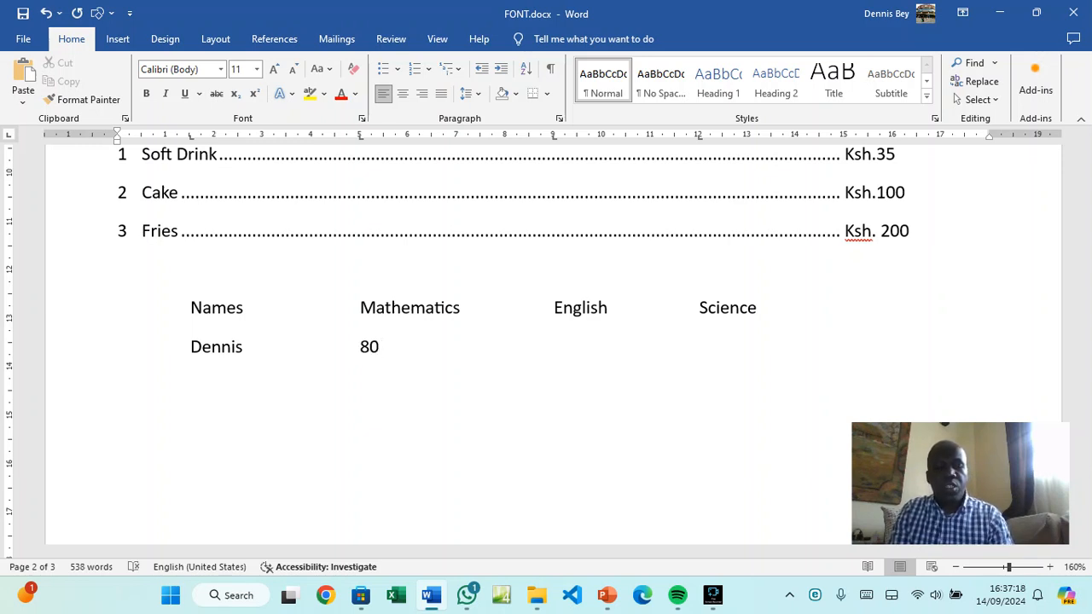
pyautogui.write('78\t')
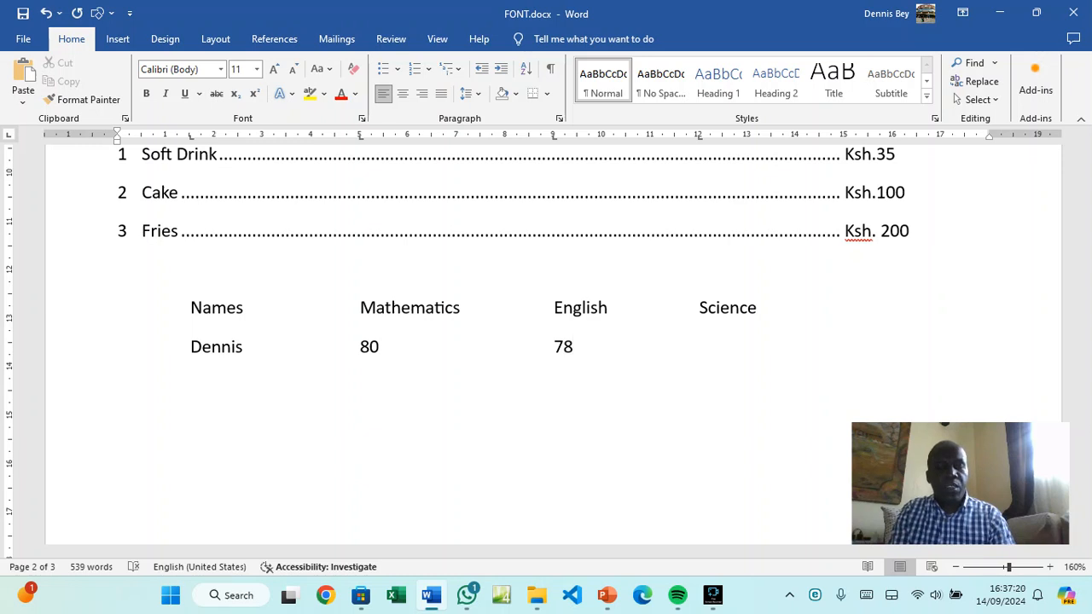
pyautogui.write('96 ')
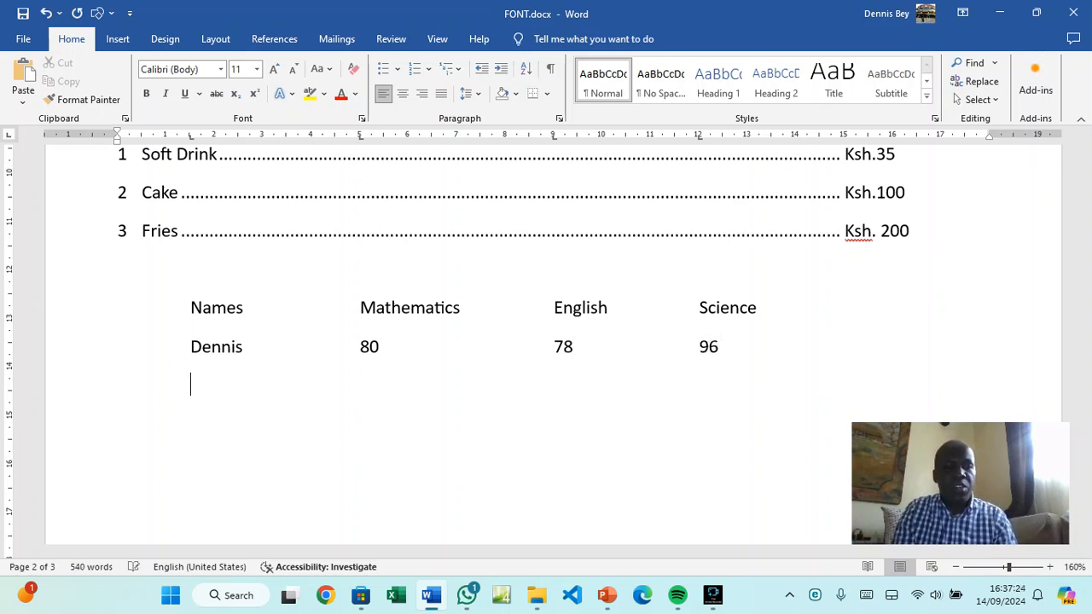
pyautogui.write('Eri')
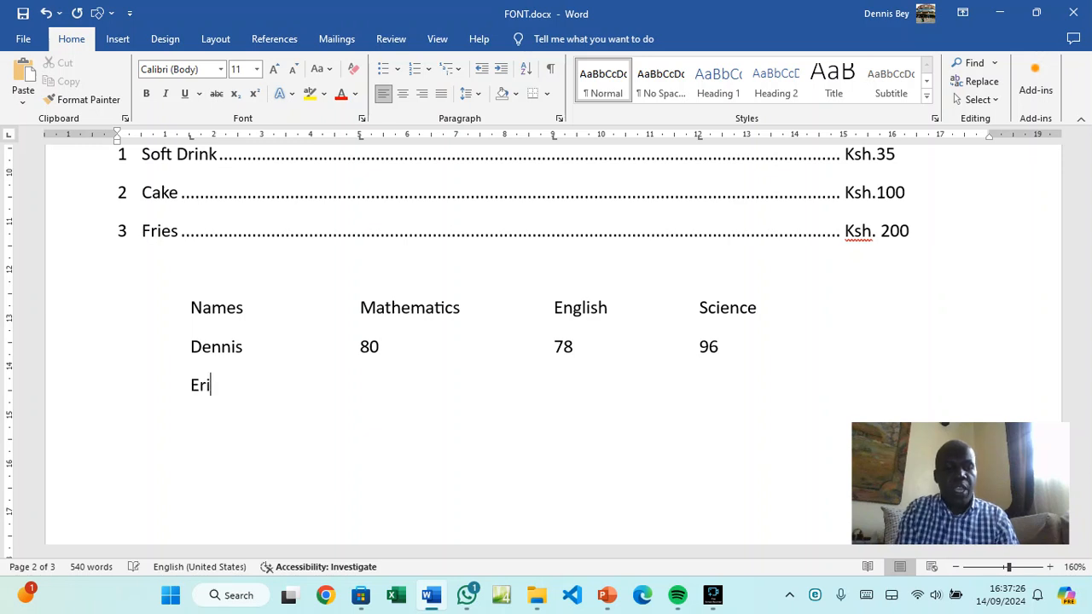
pyautogui.write('ck')
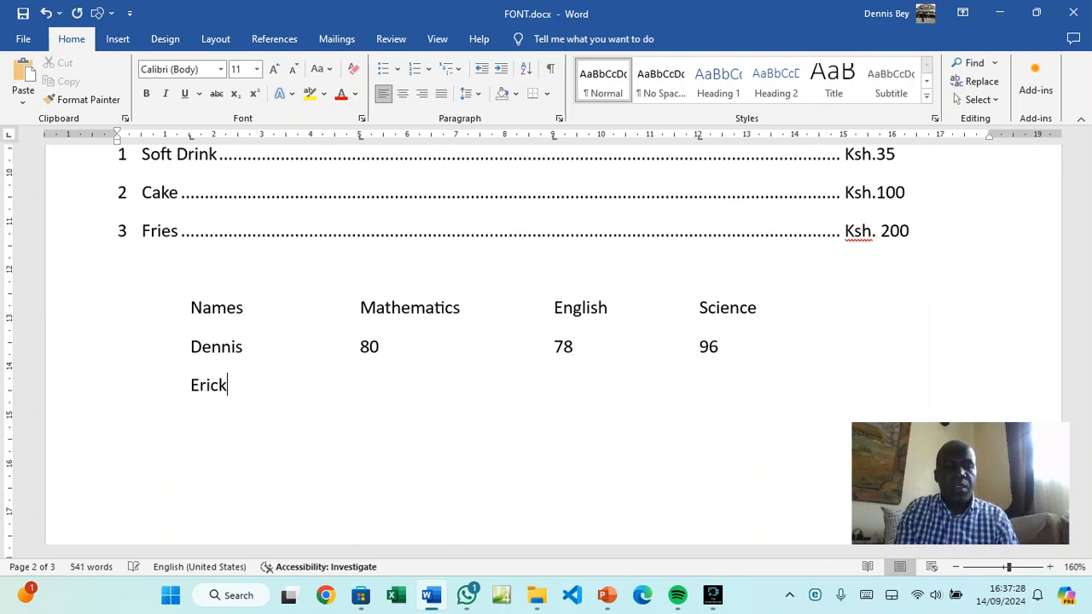
pyautogui.press('Tab')
pyautogui.press('Tab')
pyautogui.write('88')
pyautogui.press('Tab')
pyautogui.write('90')
pyautogui.press('Tab')
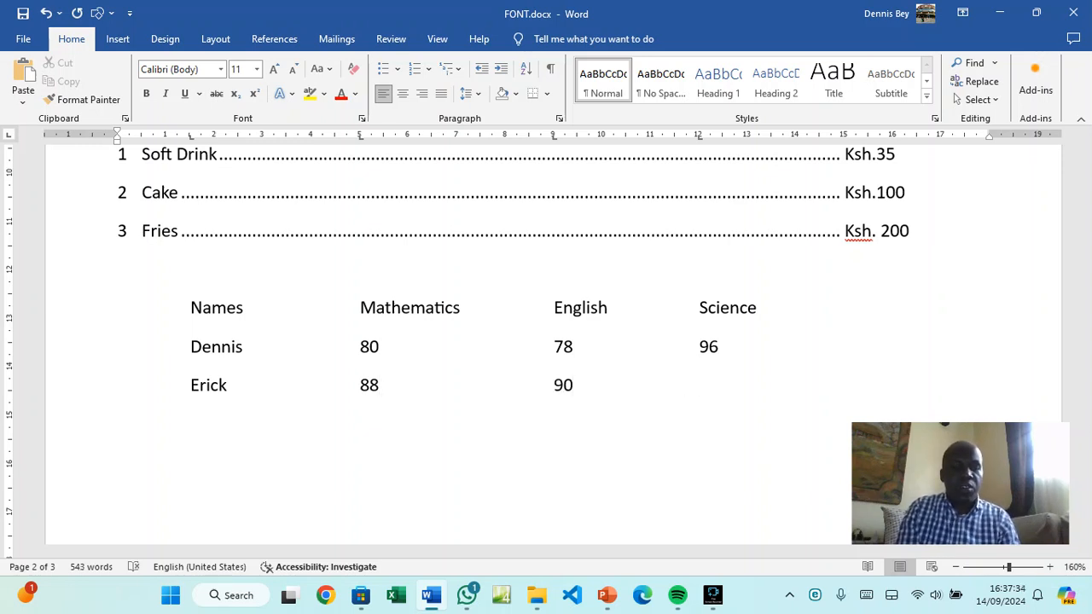
pyautogui.write('68')
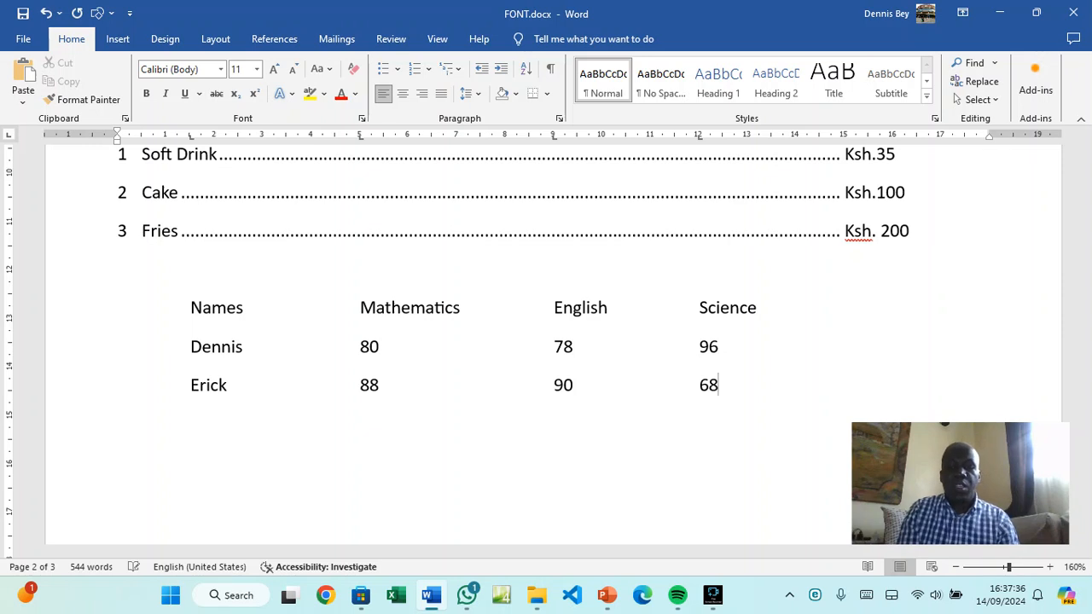
# Add a third student row with Mathematics 78, English 90 and Science 100
pyautogui.press('Return')
pyautogui.press('BackSpace')
pyautogui.press('Tab')
pyautogui.write('Khalid')
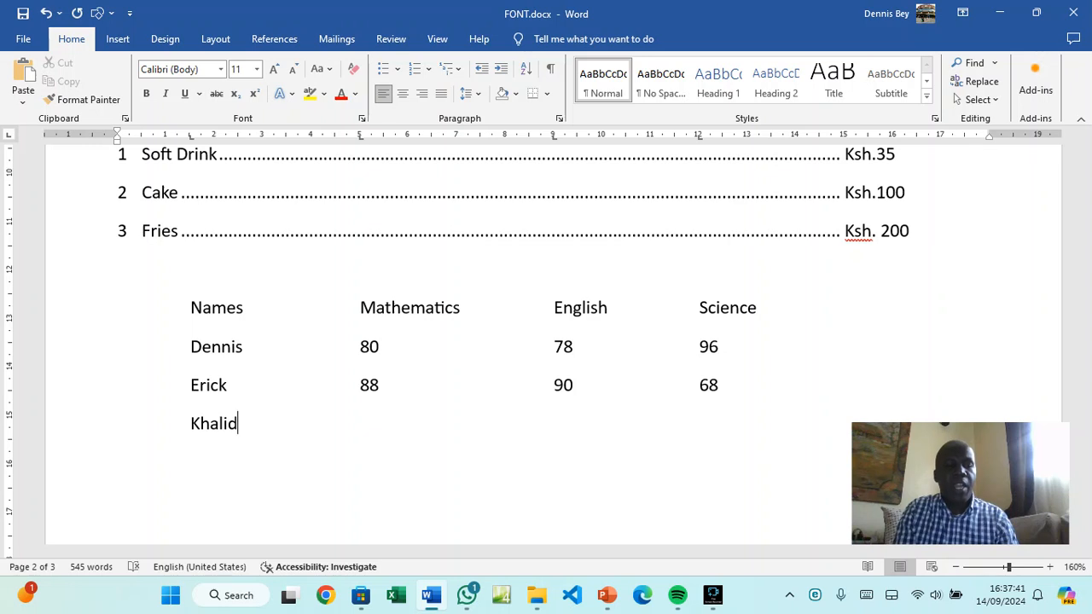
pyautogui.press('Tab')
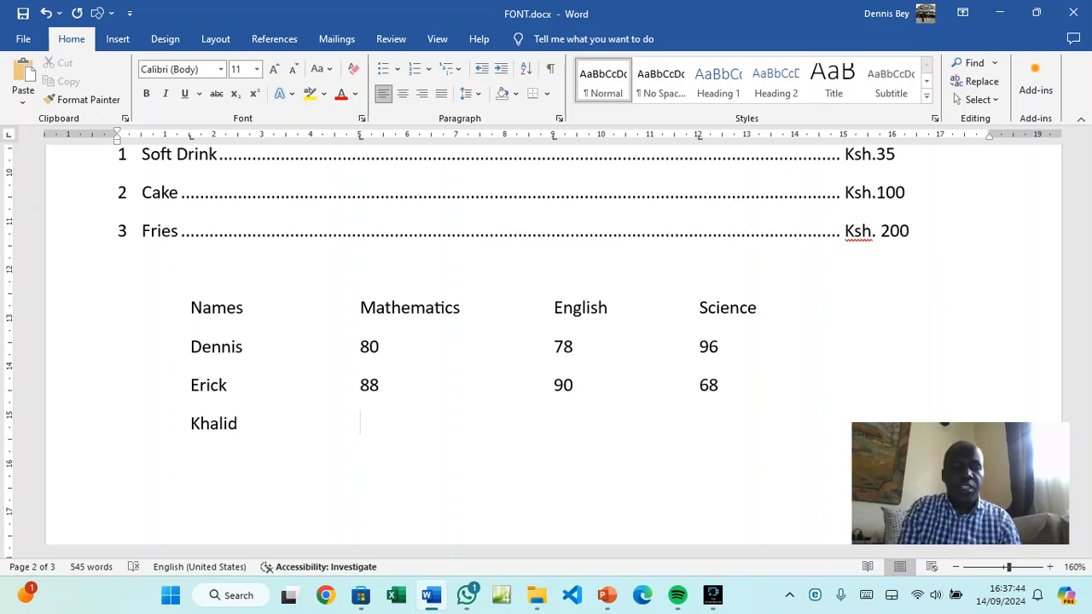
pyautogui.write('78')
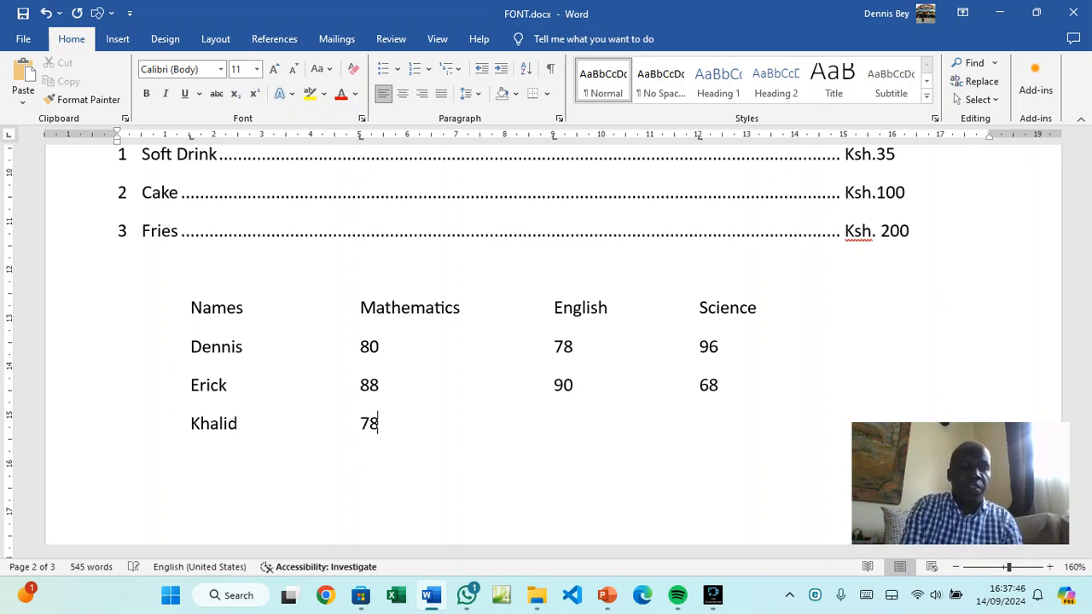
pyautogui.press('Tab')
pyautogui.write('90')
pyautogui.press('Tab')
pyautogui.write('100')
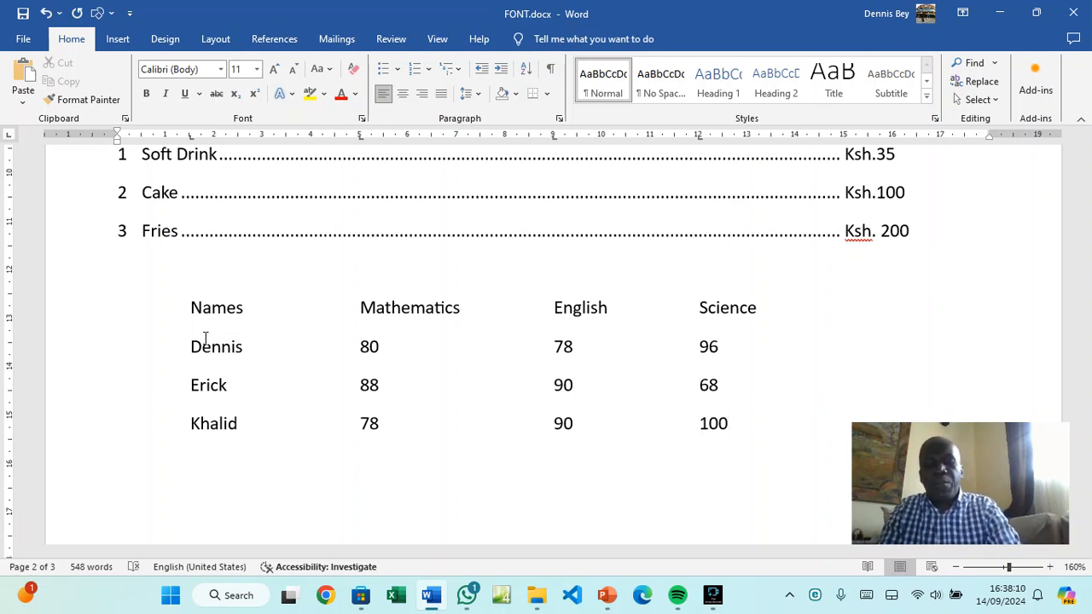
# Add an empty line below the score table and clear all its tab stops
pyautogui.press('Return')
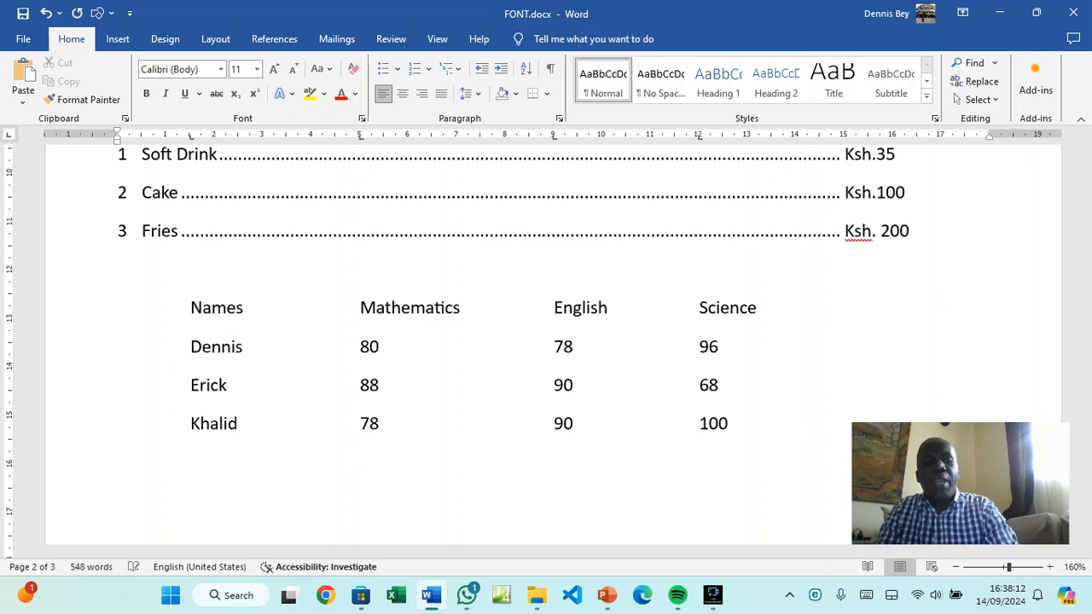
pyautogui.scroll(-2, 512, 342)
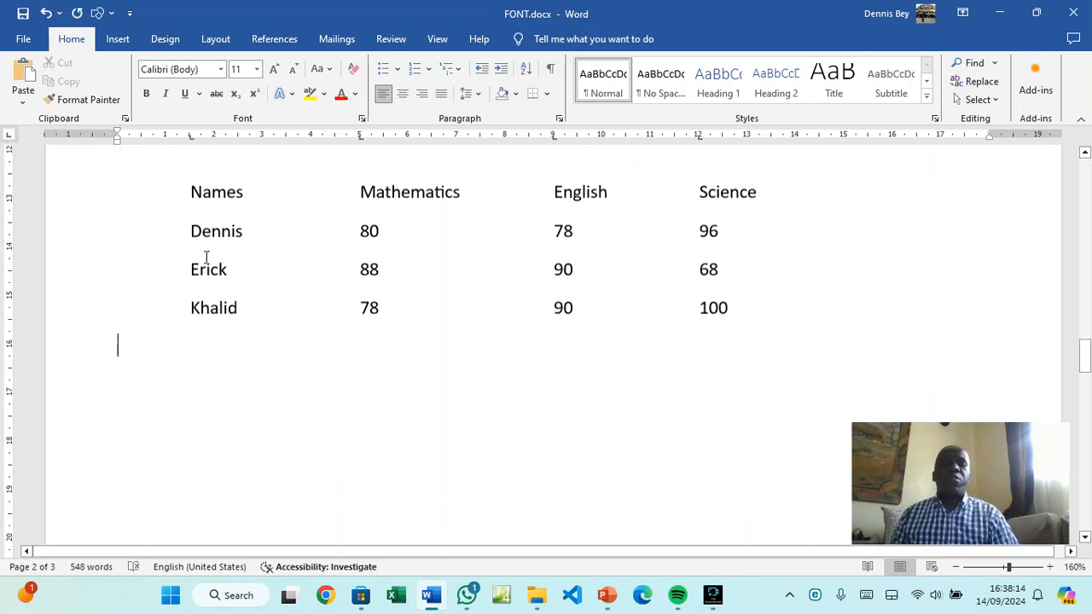
pyautogui.click(559, 118)
pyautogui.click(416, 477)
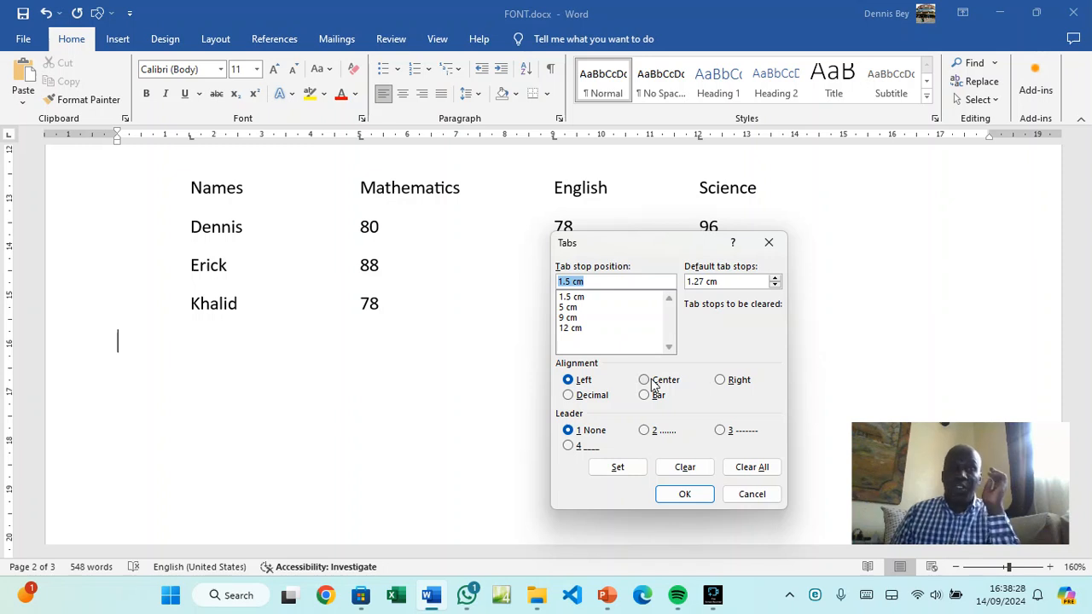
pyautogui.click(747, 467)
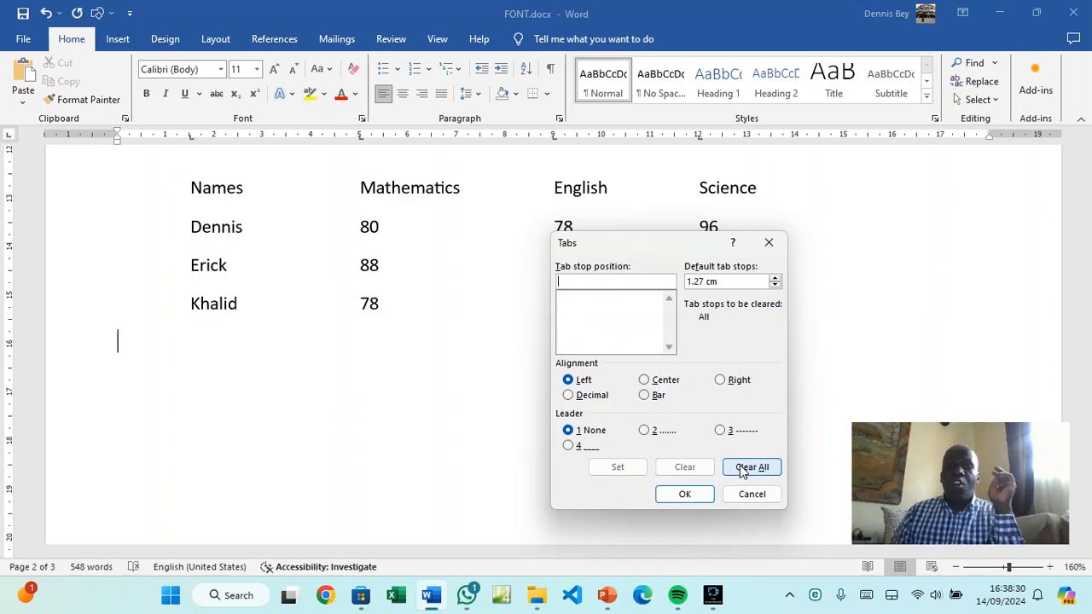
pyautogui.click(702, 493)
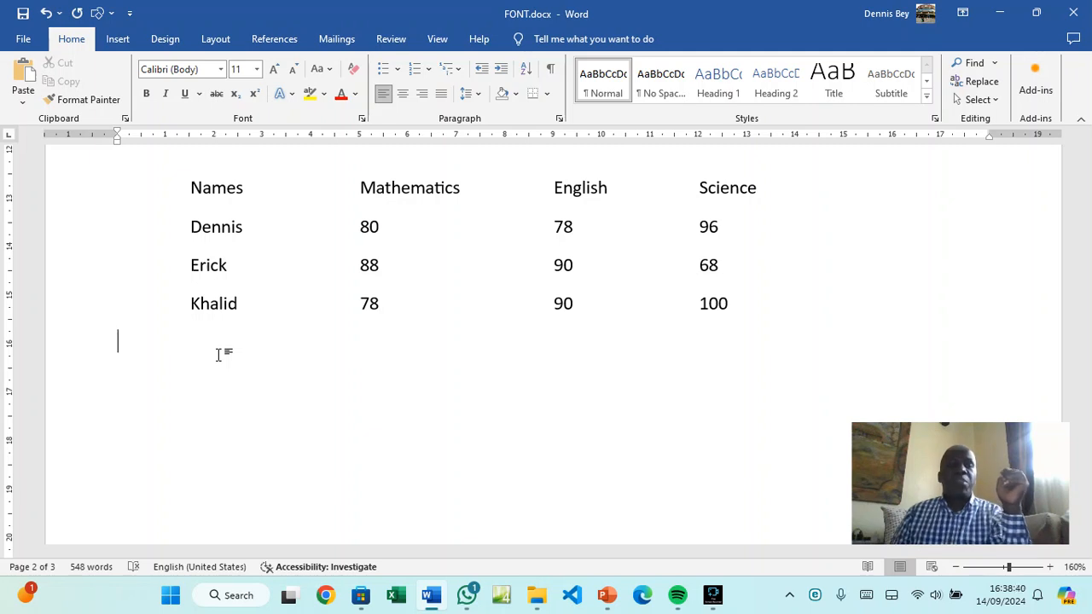
# Add a left tab stop at 0 cm and a centre tab stop at 6 cm
pyautogui.click(559, 118)
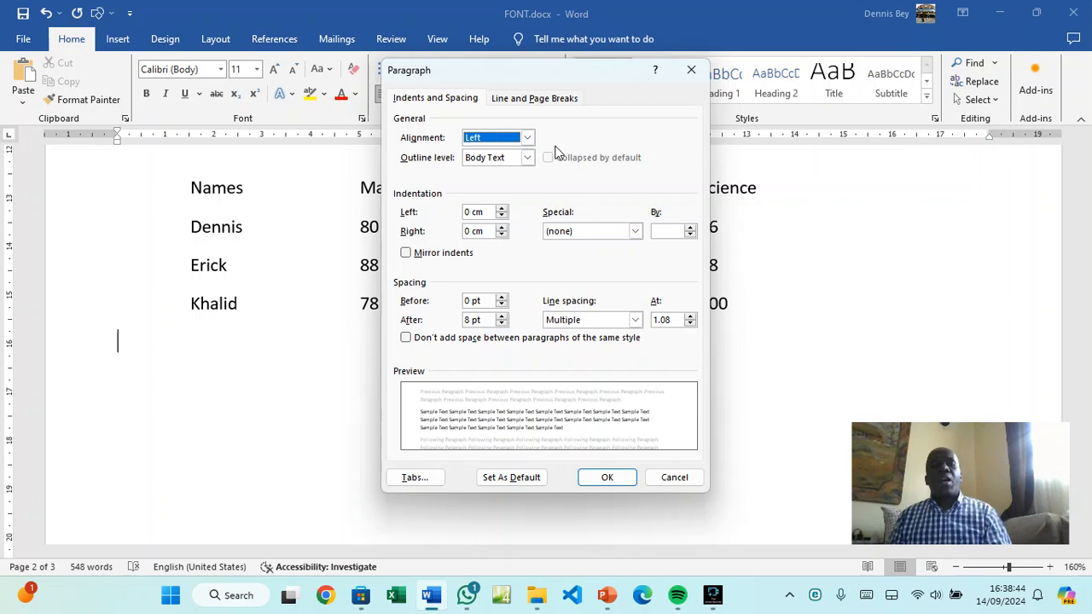
pyautogui.click(414, 478)
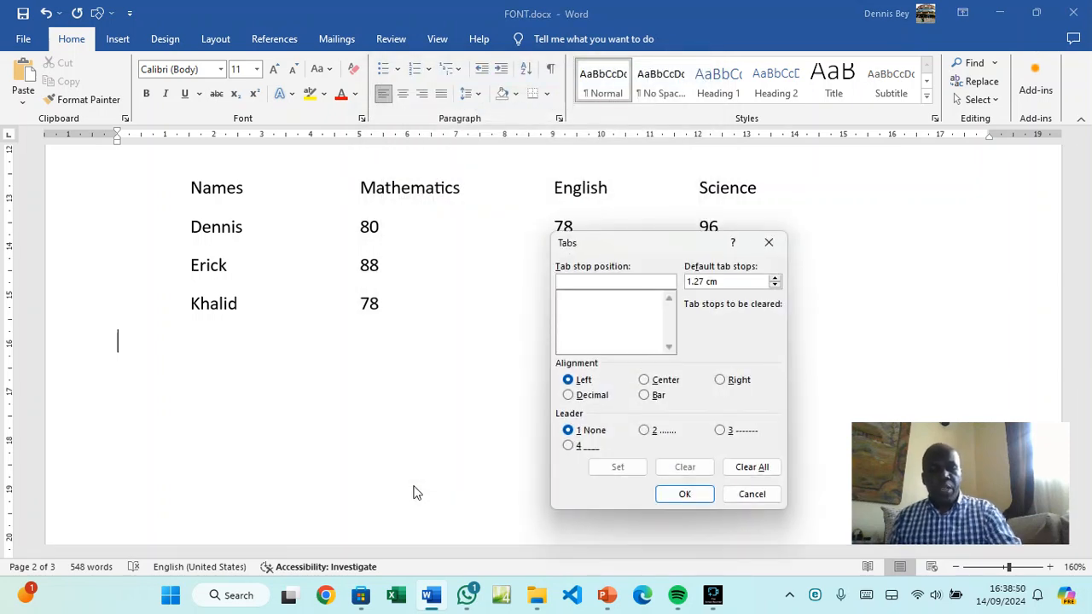
pyautogui.write('0')
pyautogui.click(572, 381)
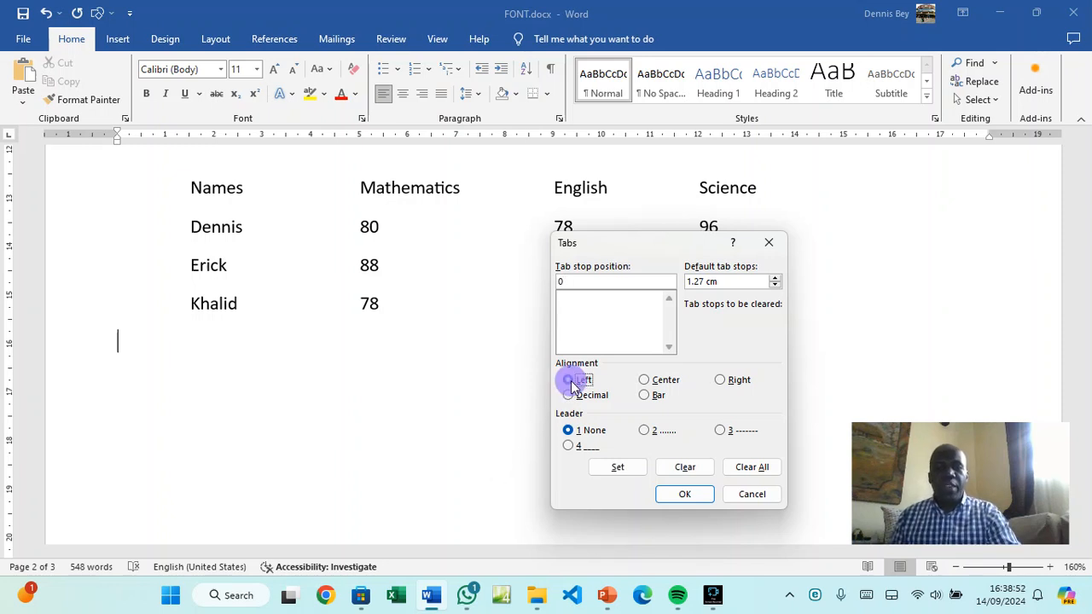
pyautogui.click(629, 473)
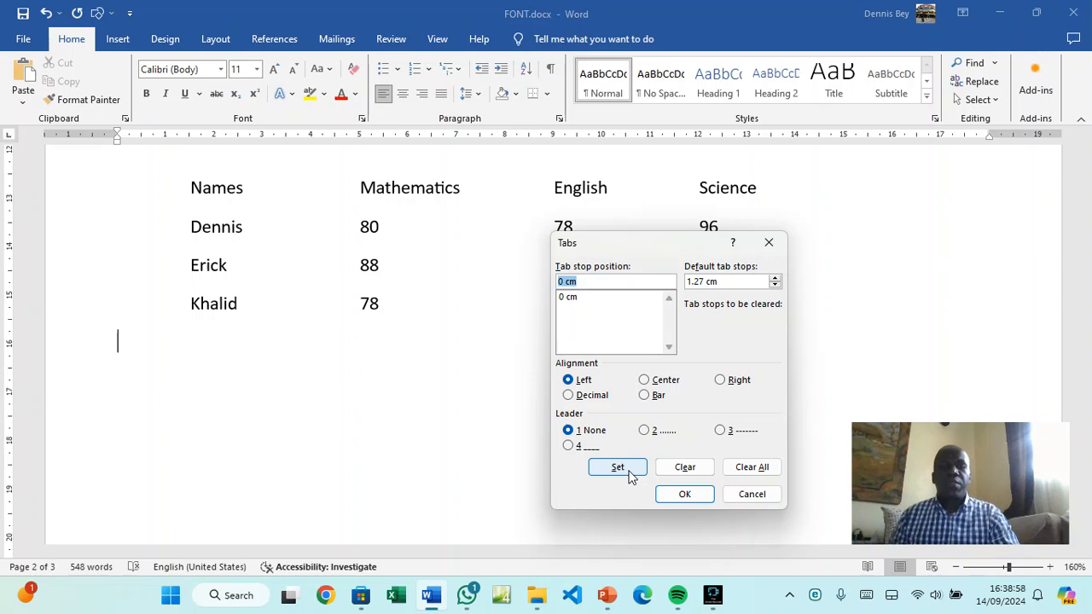
pyautogui.write('6')
pyautogui.click(648, 384)
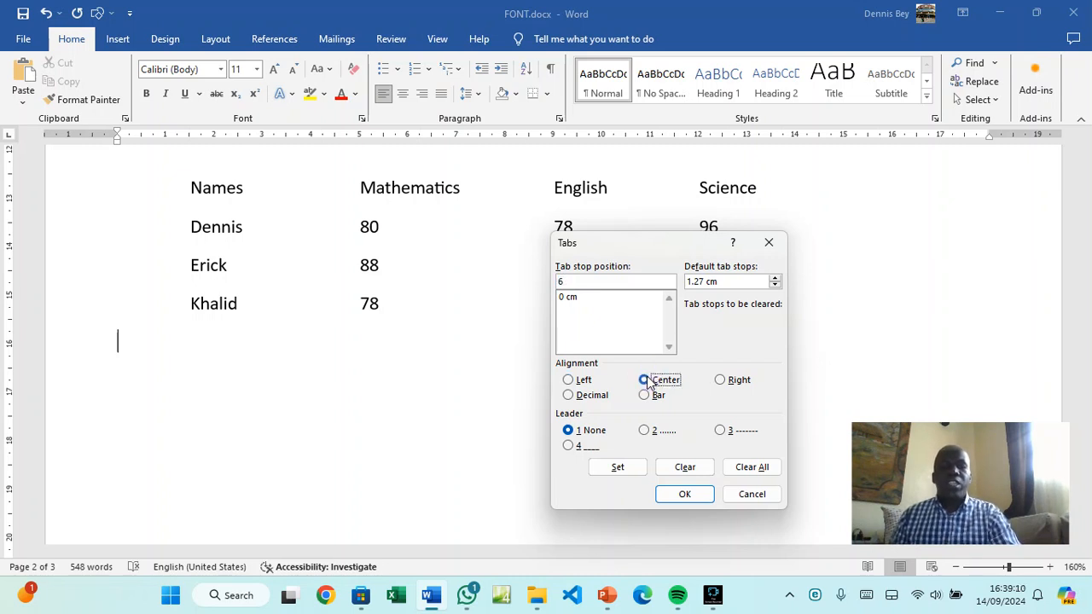
pyautogui.click(628, 474)
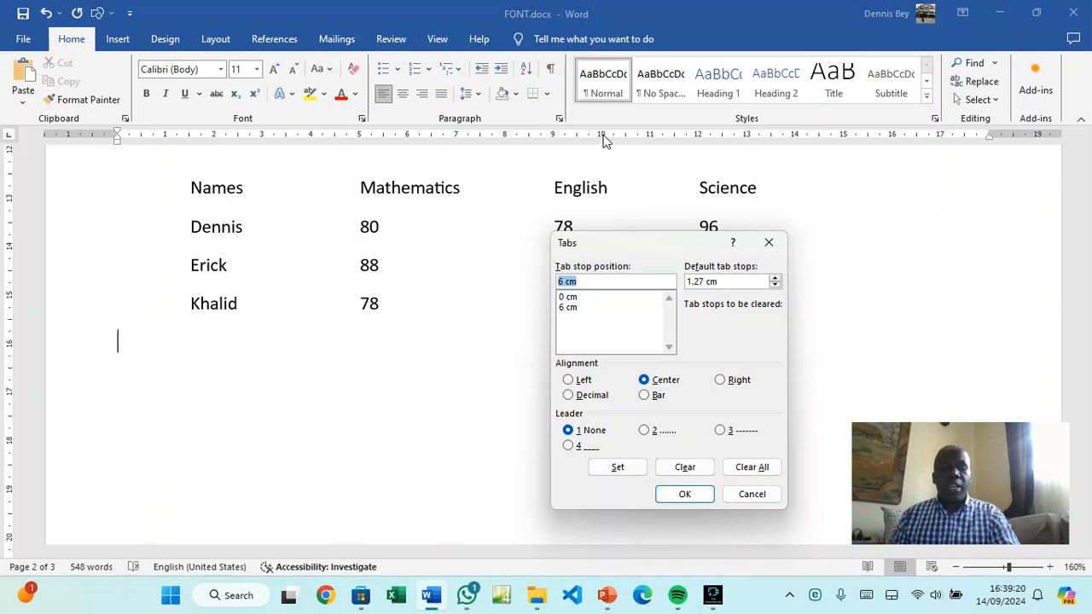
# Add a right tab stop at 10 cm and a decimal tab stop at 14 cm
pyautogui.write('10')
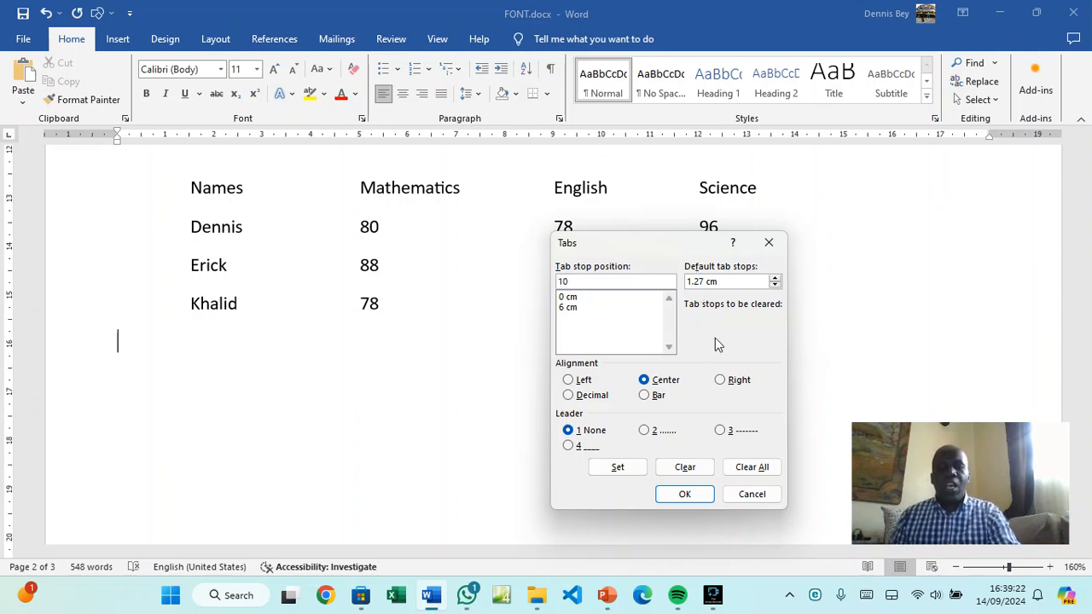
pyautogui.click(721, 380)
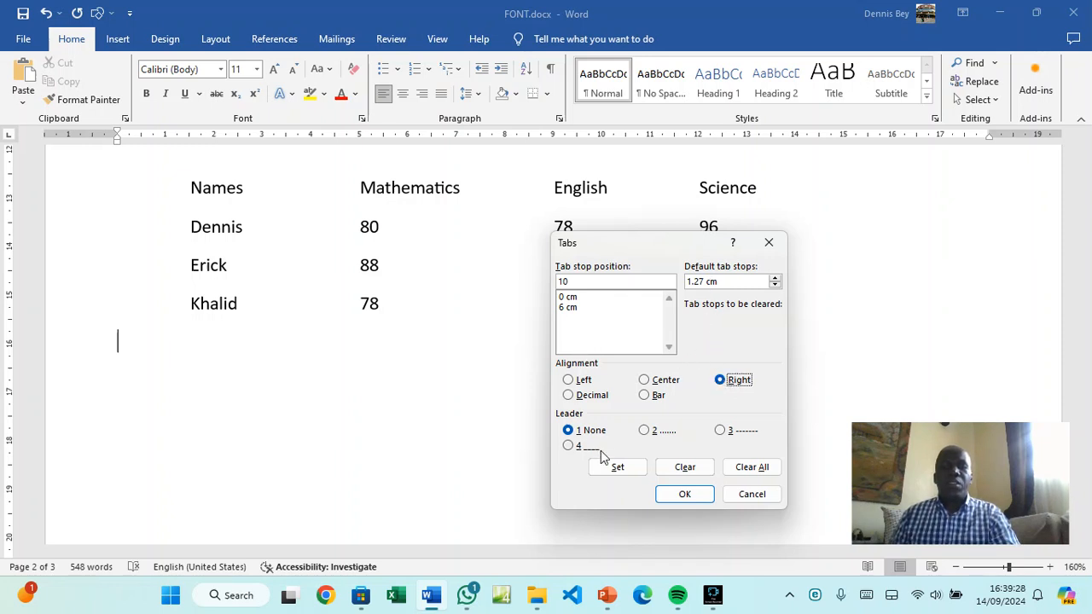
pyautogui.click(616, 468)
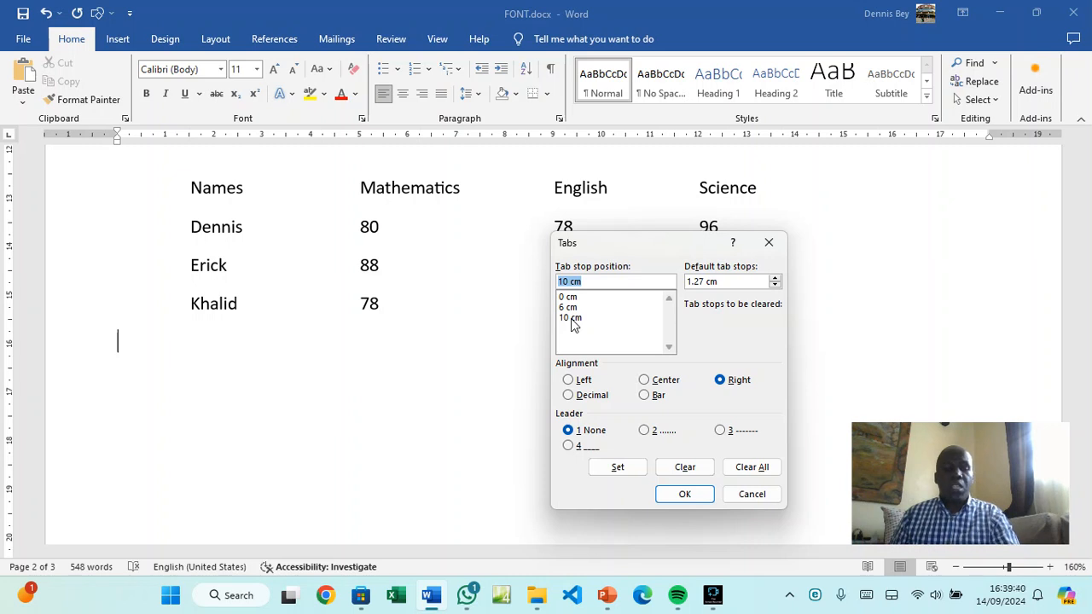
pyautogui.write('14')
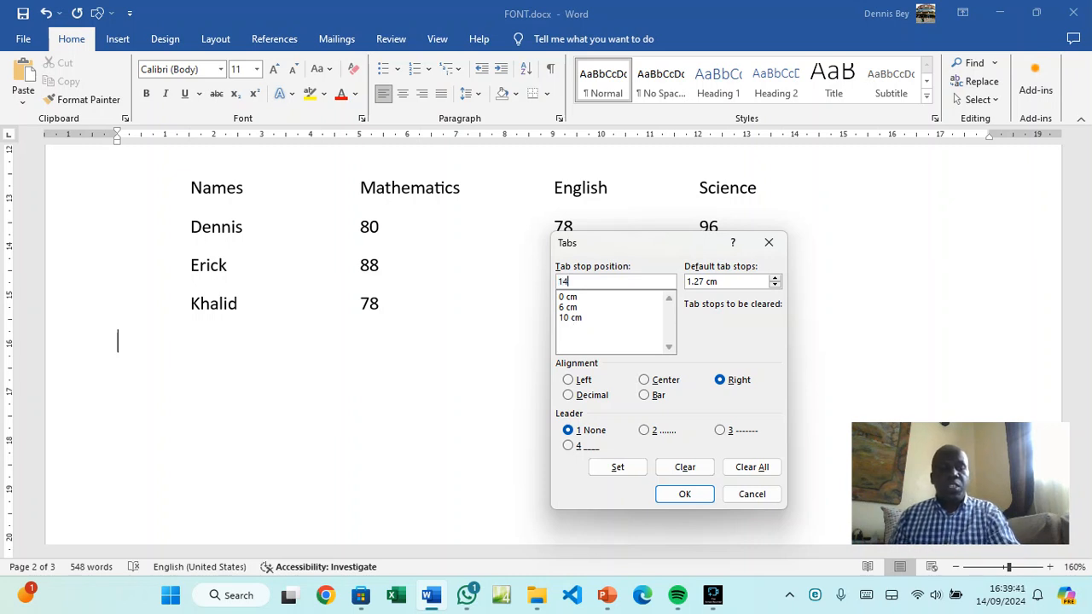
pyautogui.click(579, 401)
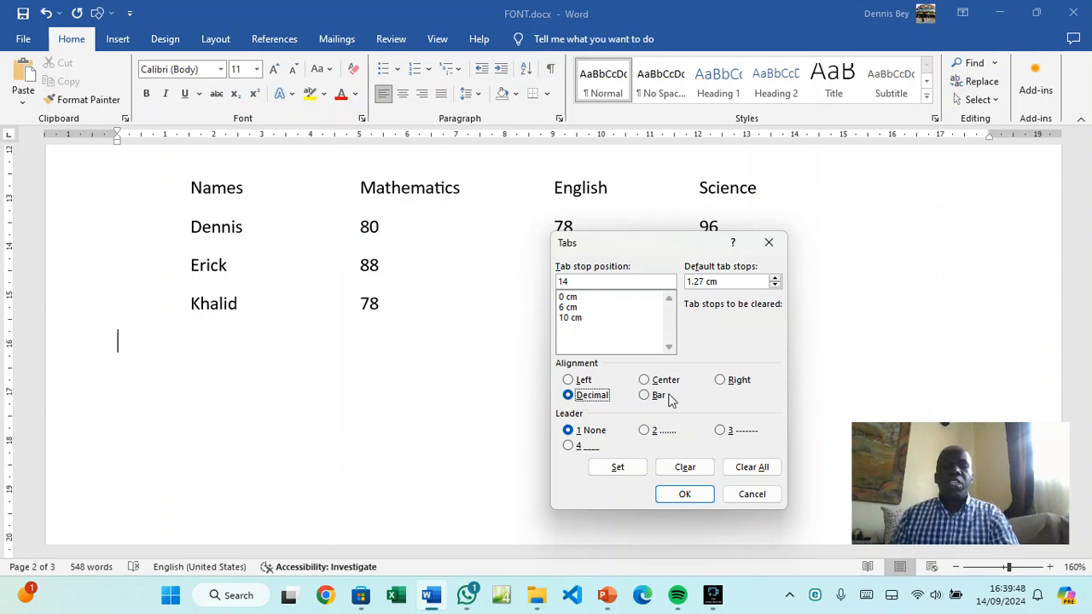
pyautogui.click(634, 469)
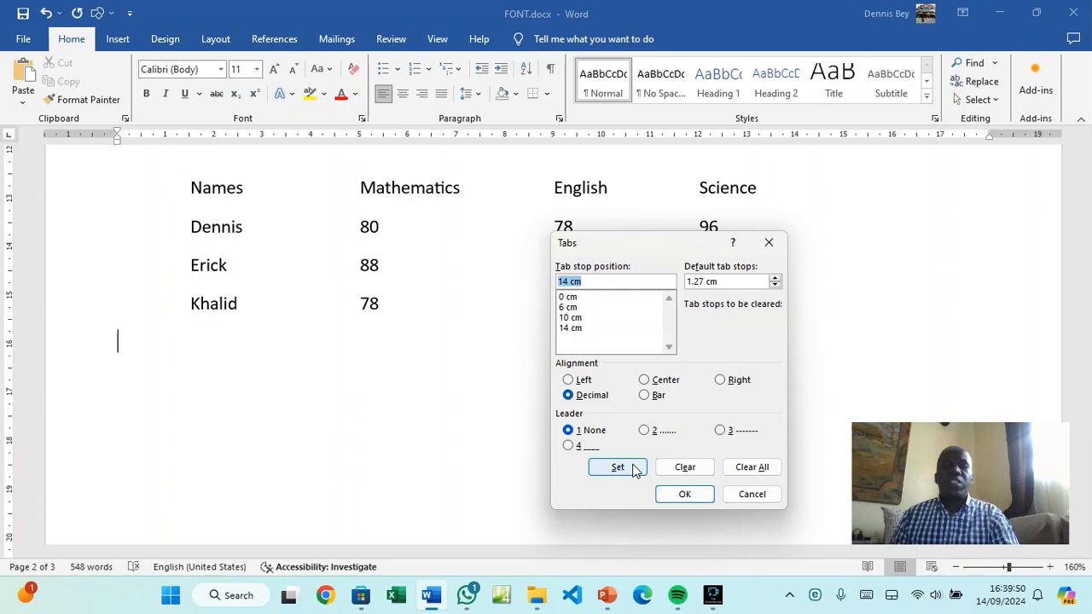
pyautogui.click(663, 496)
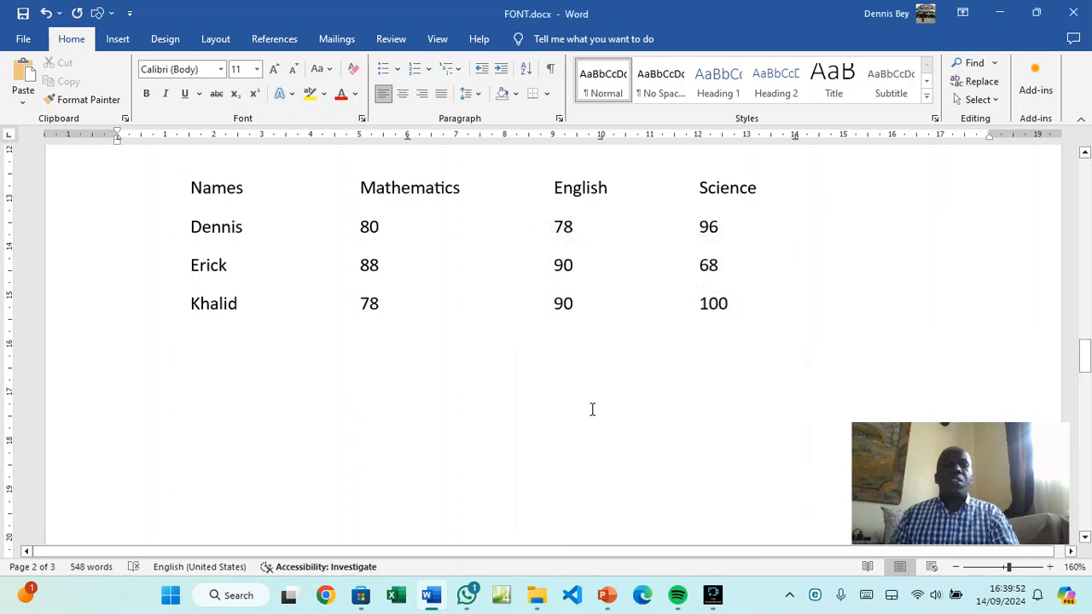
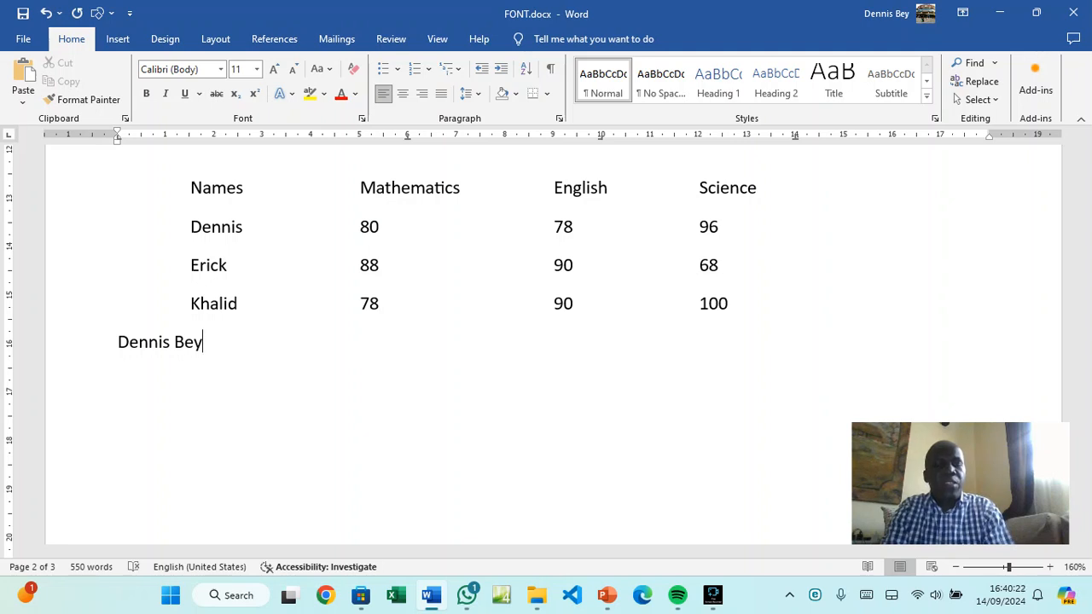
# Type a person's name, Kajiado-Lower Karen, Near Nairobi and 3.4 across the tab stops
pyautogui.press('Tab')
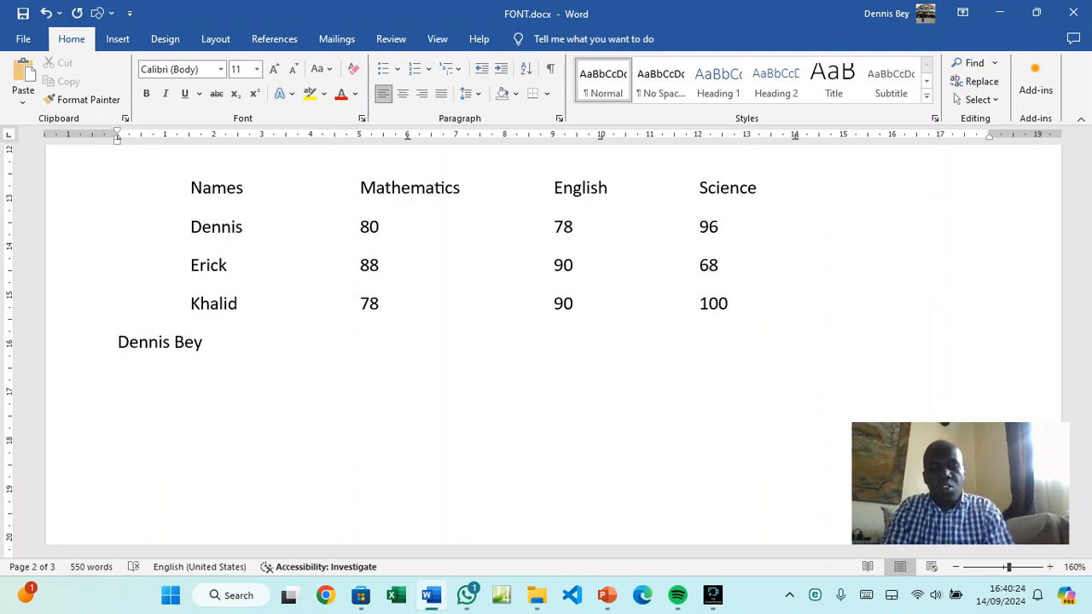
pyautogui.write('Kajia')
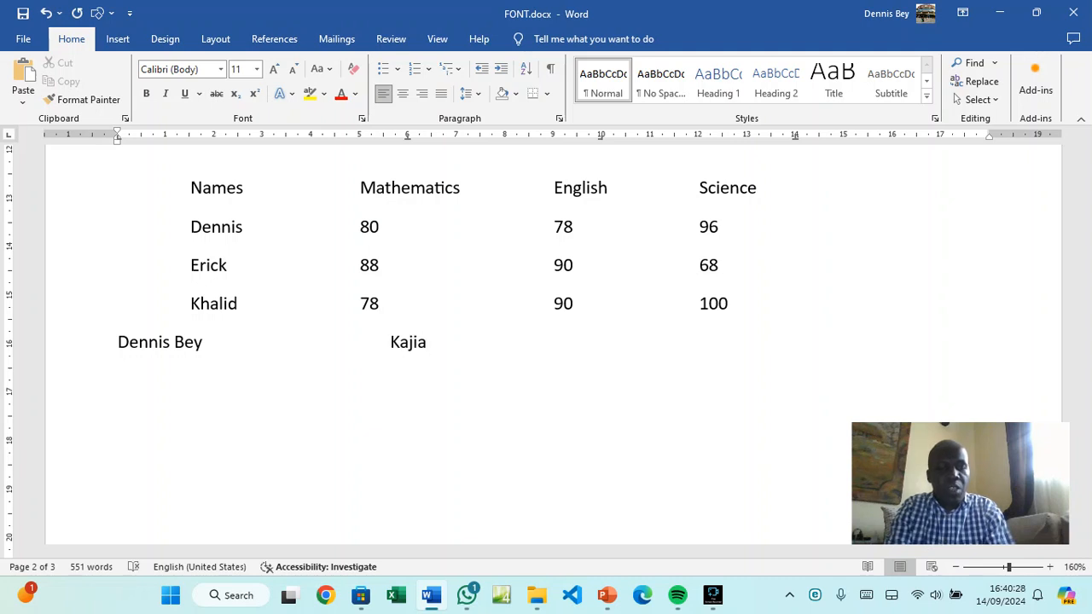
pyautogui.write('do')
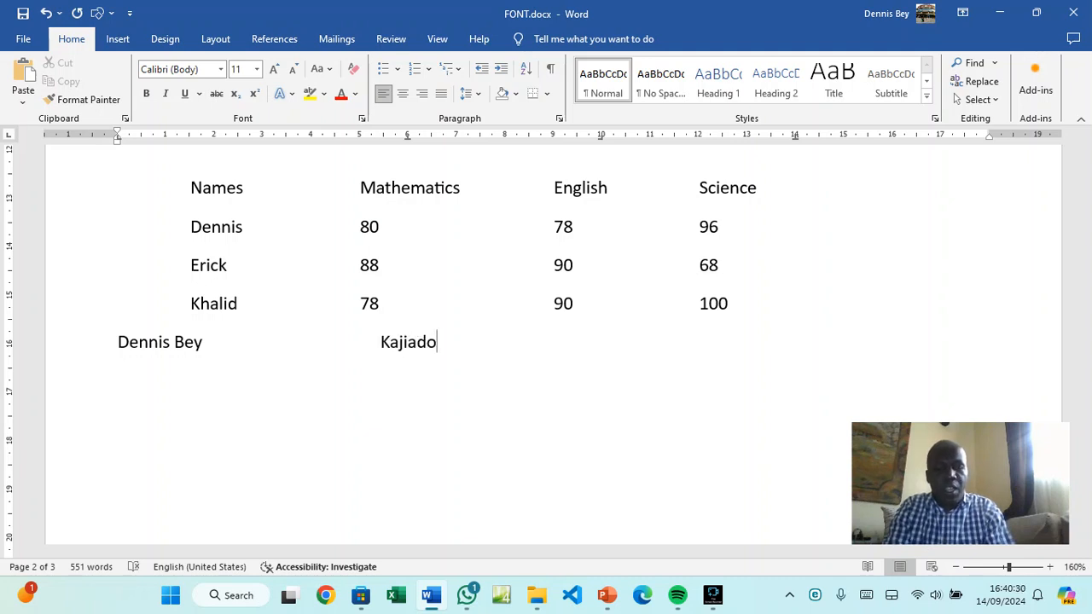
pyautogui.write('-O')
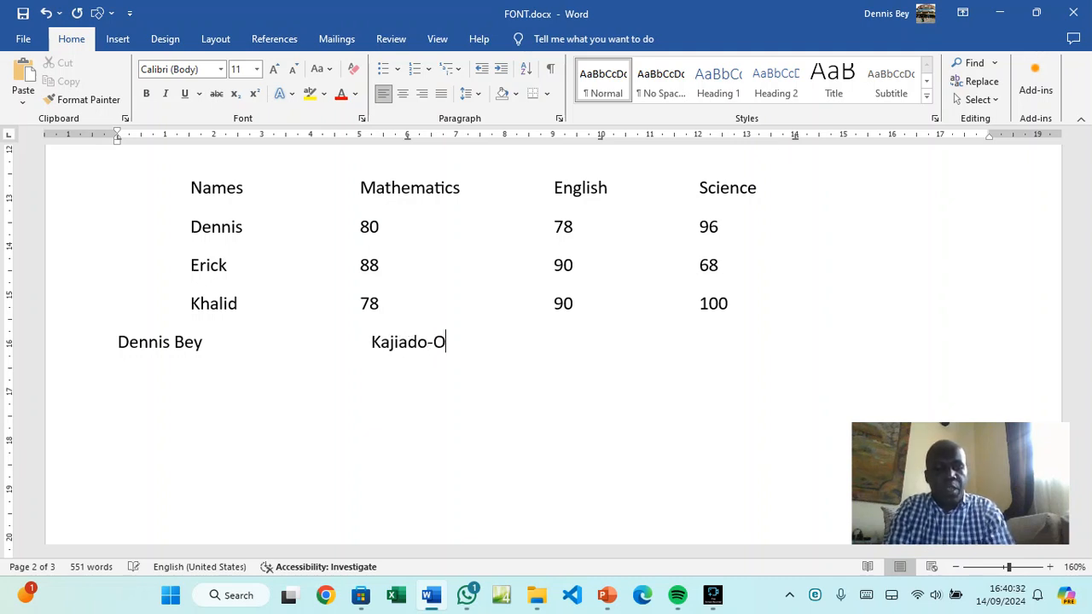
pyautogui.write('ngata ')
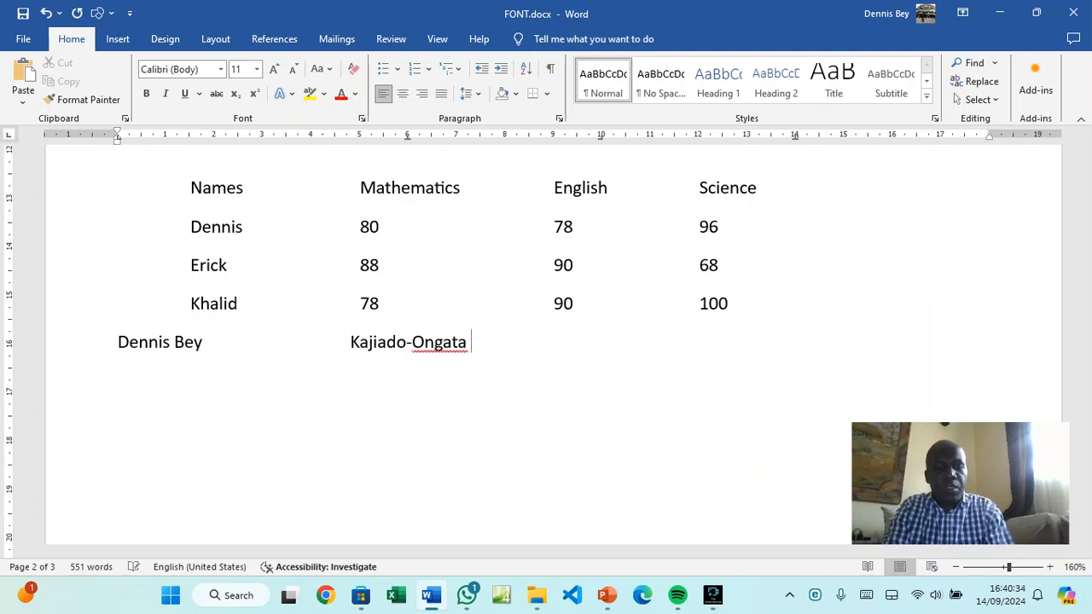
pyautogui.write('Ronga')
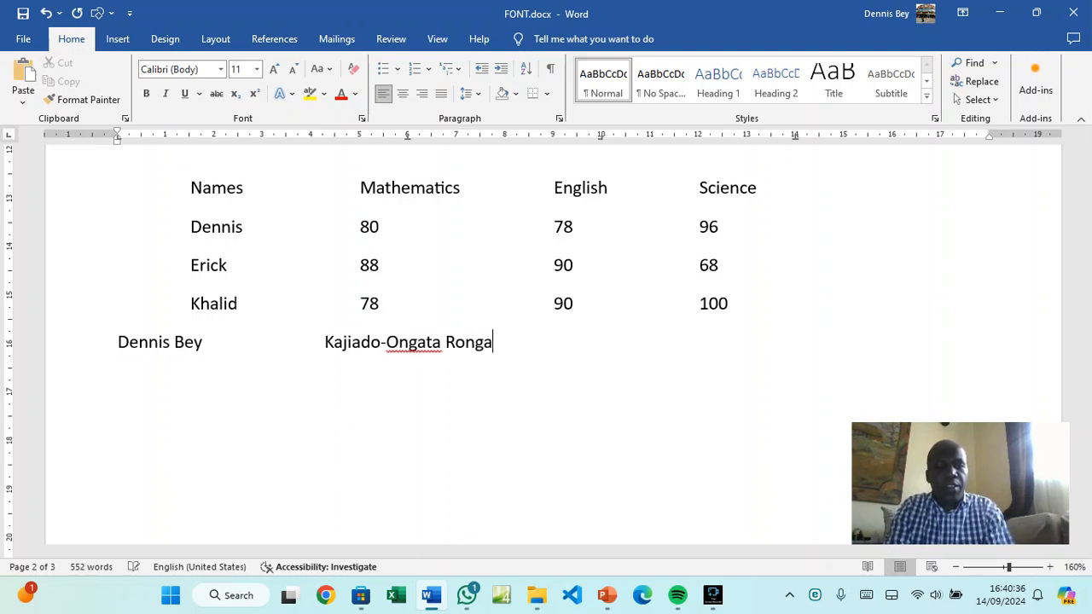
pyautogui.write('i')
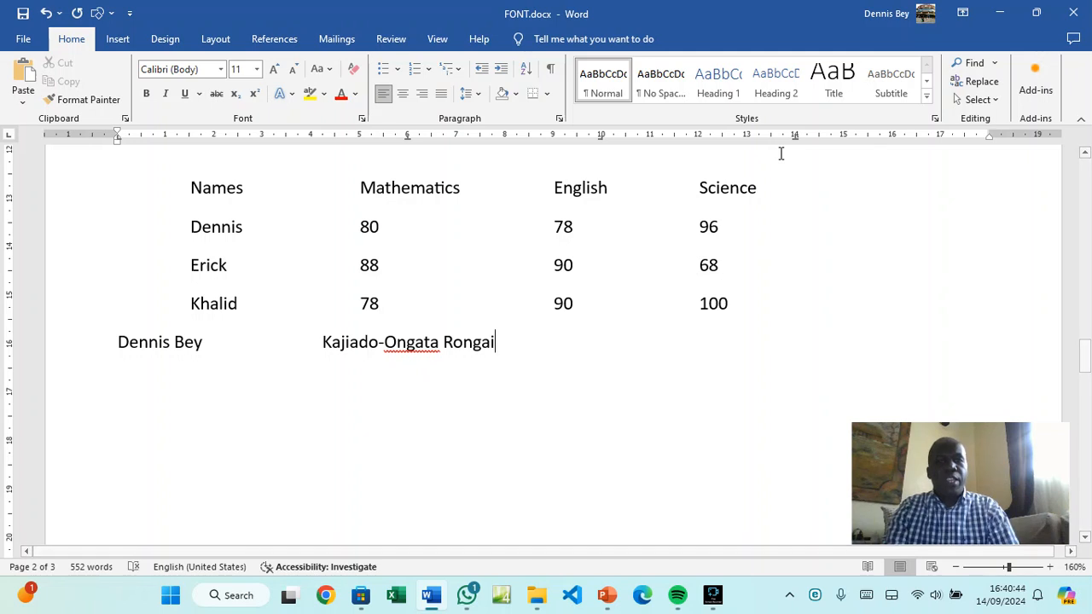
pyautogui.press('BackSpace')
pyautogui.press('BackSpace')
pyautogui.press('BackSpace')
pyautogui.press('BackSpace')
pyautogui.press('BackSpace')
pyautogui.press('BackSpace')
pyautogui.press('BackSpace')
pyautogui.press('BackSpace')
pyautogui.press('BackSpace')
pyautogui.press('BackSpace')
pyautogui.press('BackSpace')
pyautogui.press('BackSpace')
pyautogui.press('BackSpace')
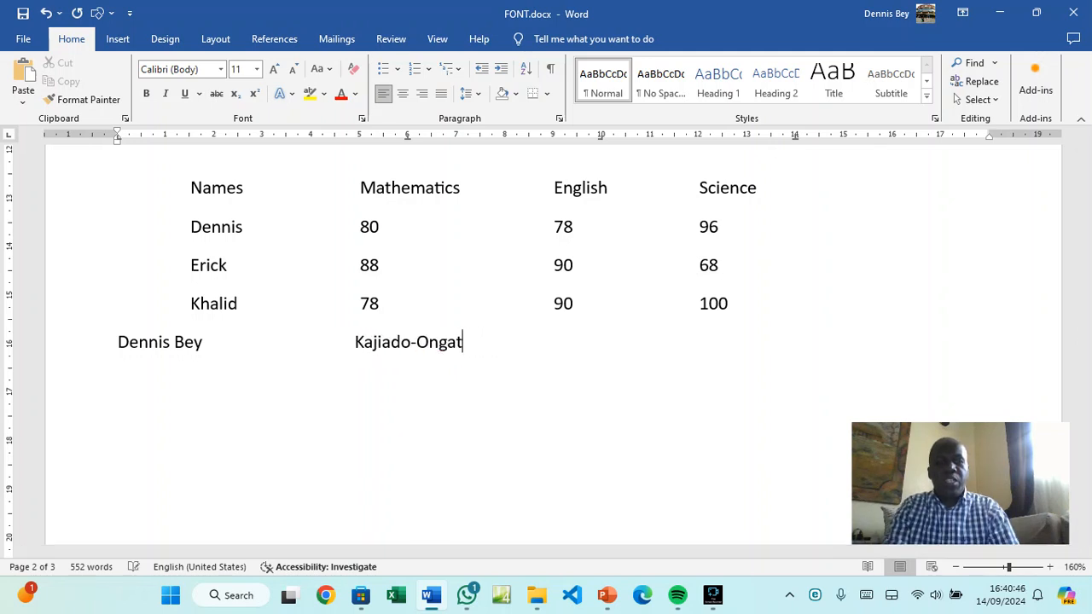
pyautogui.write('Lower')
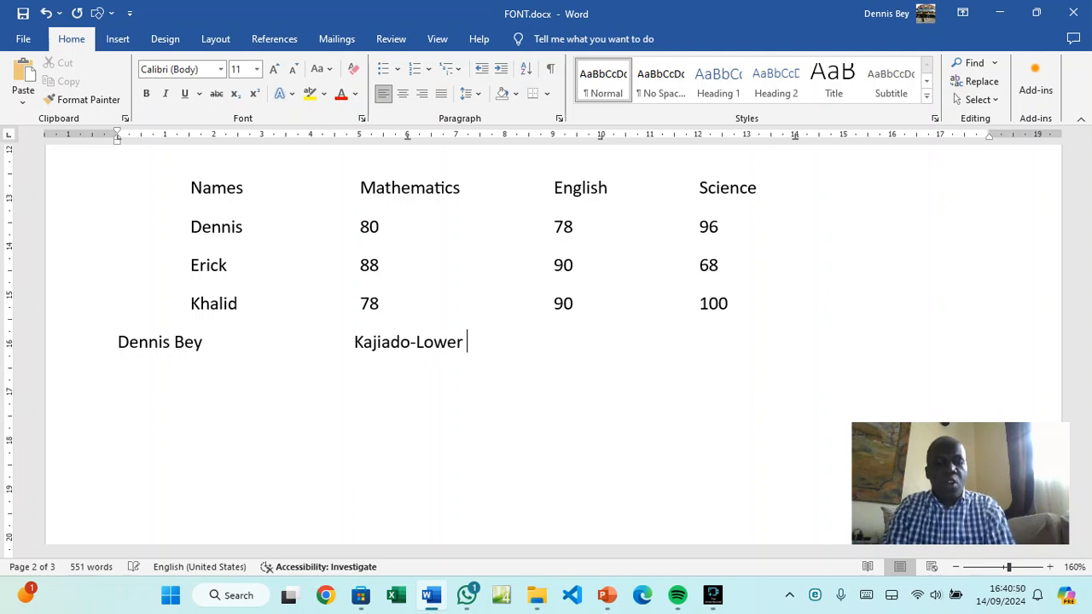
pyautogui.write('Karen')
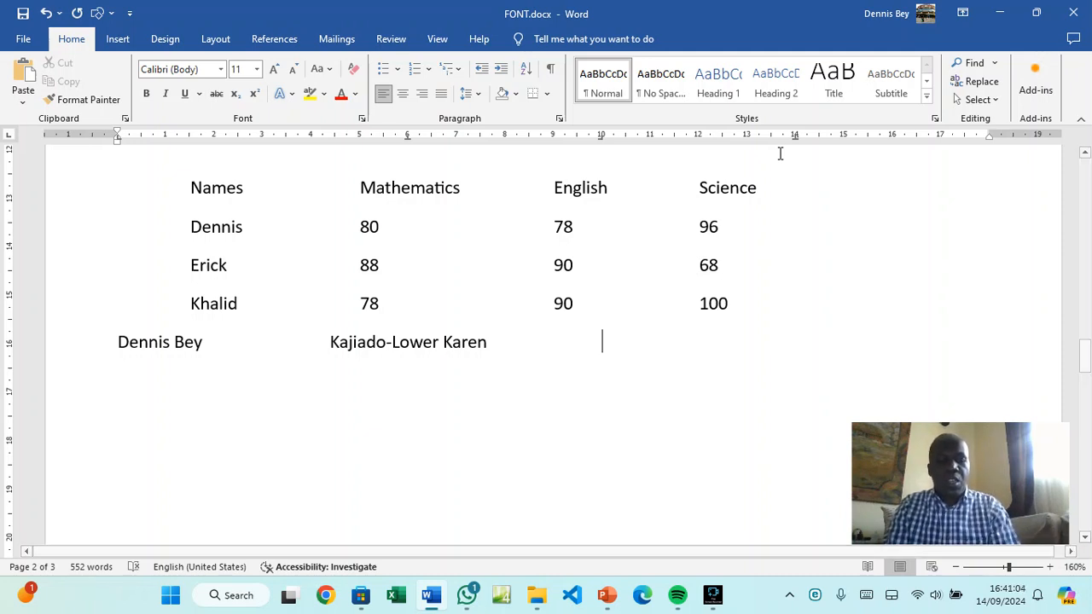
pyautogui.write('Nea')
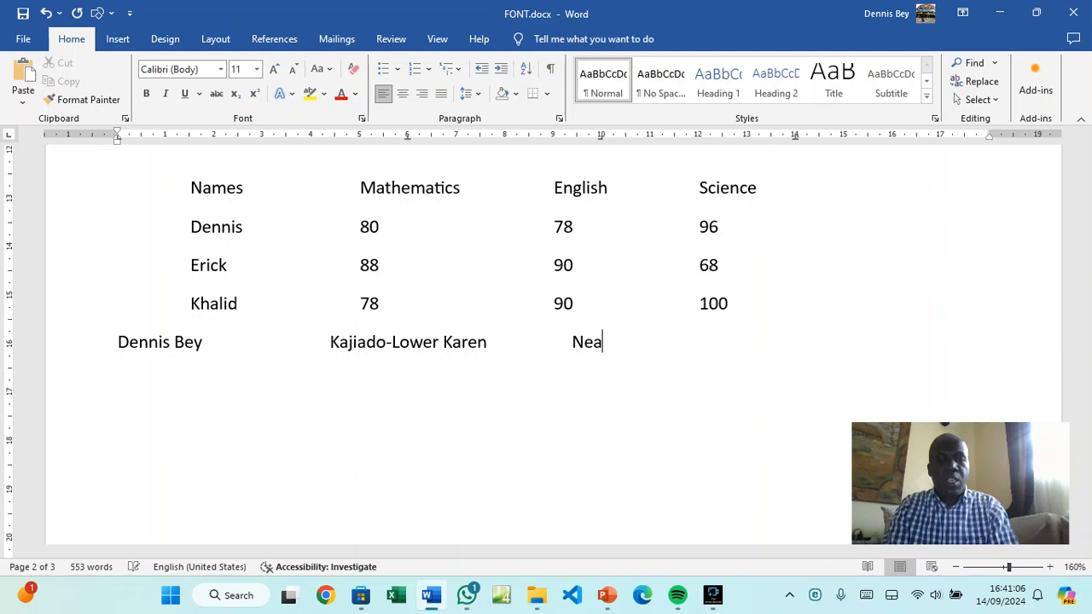
pyautogui.write('r')
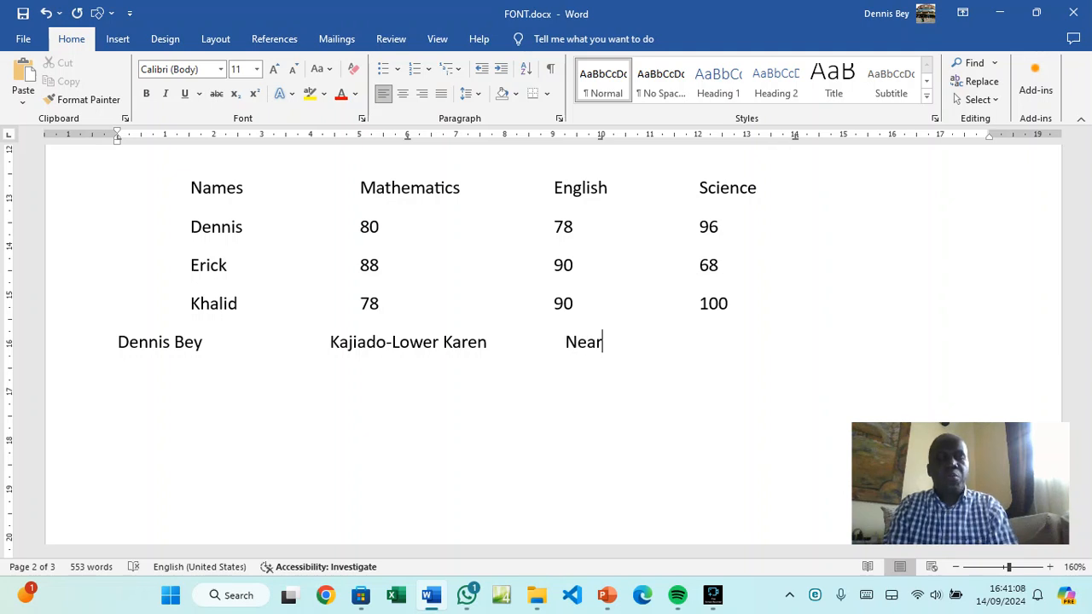
pyautogui.write(' Nairobi')
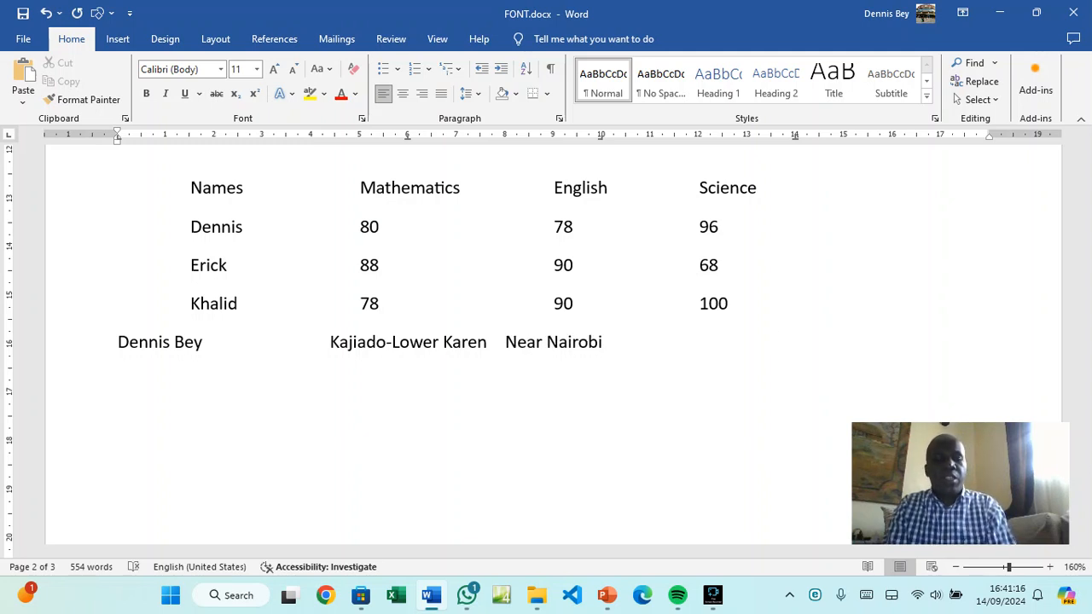
pyautogui.press('Tab')
pyautogui.write('3.4')
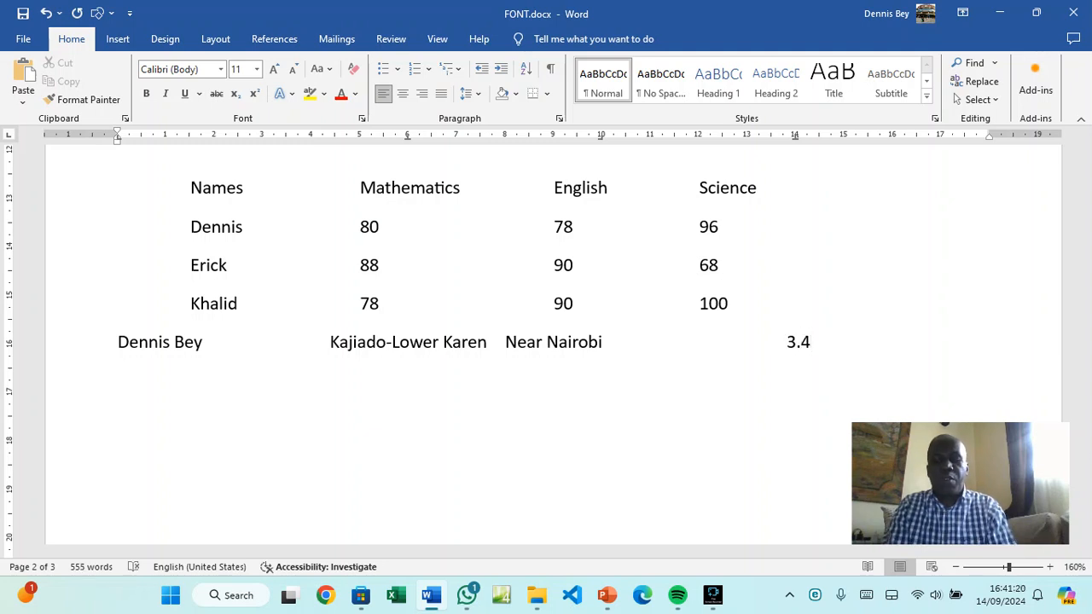
pyautogui.write('Ka')
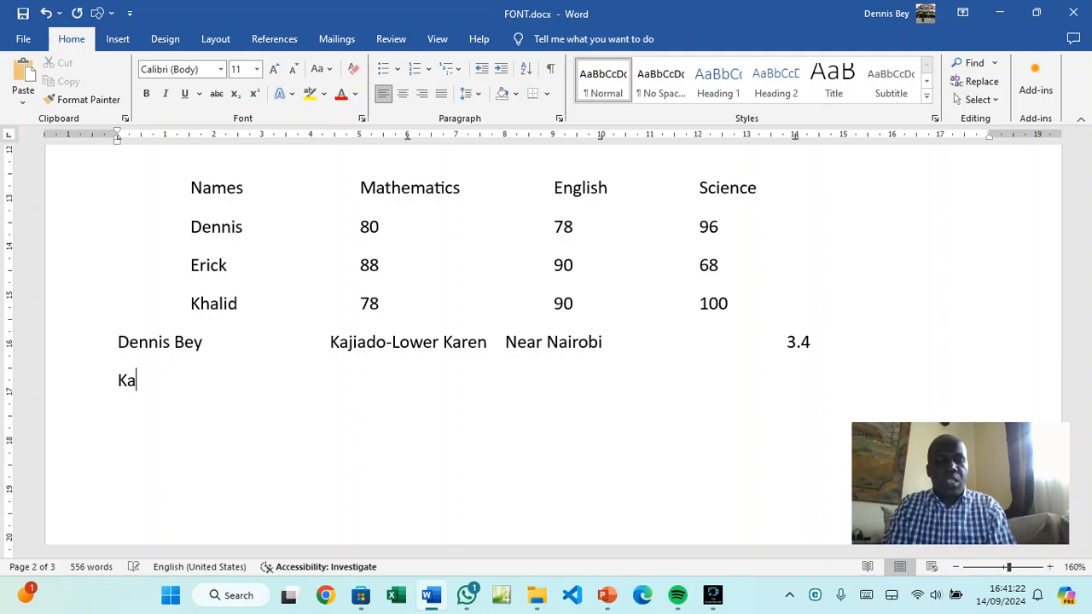
# Add a row with a person's name, Isiolo, Marsabit and 223333.8888888 at the tab stops
pyautogui.press('BackSpace')
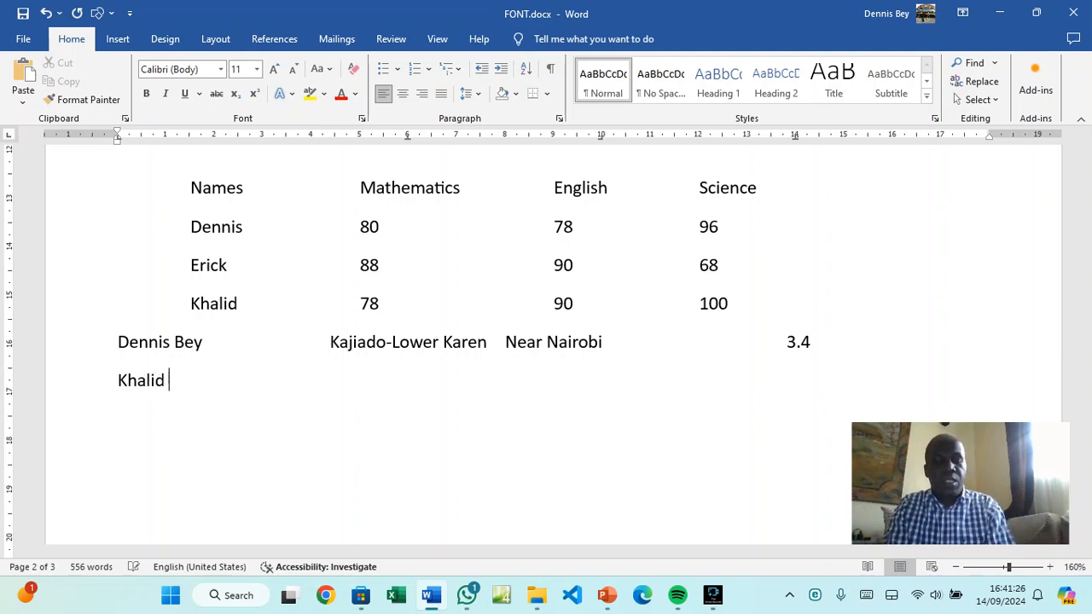
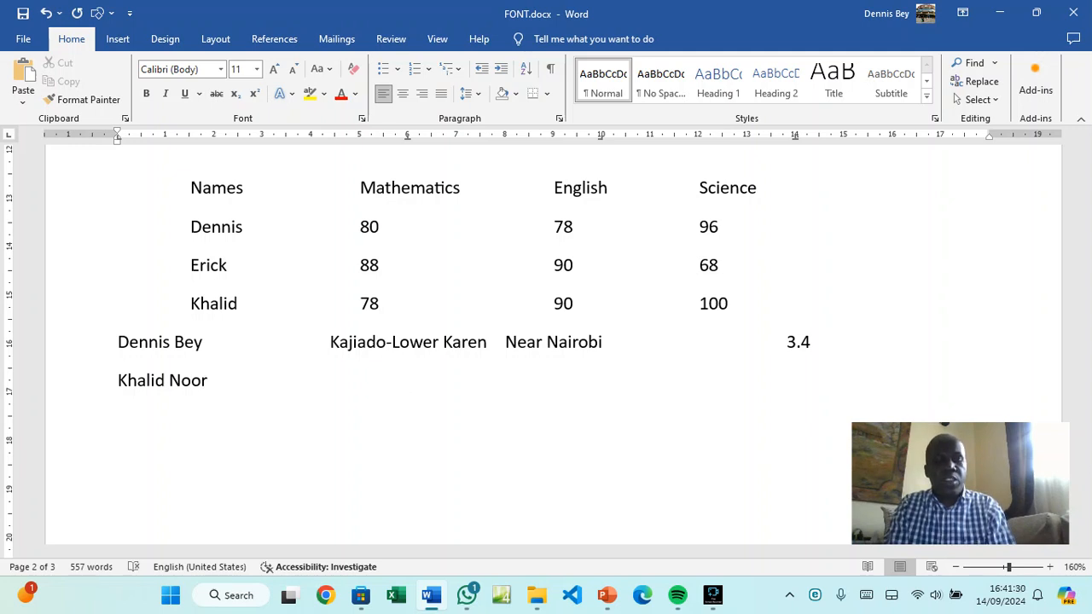
pyautogui.write('Isiolo')
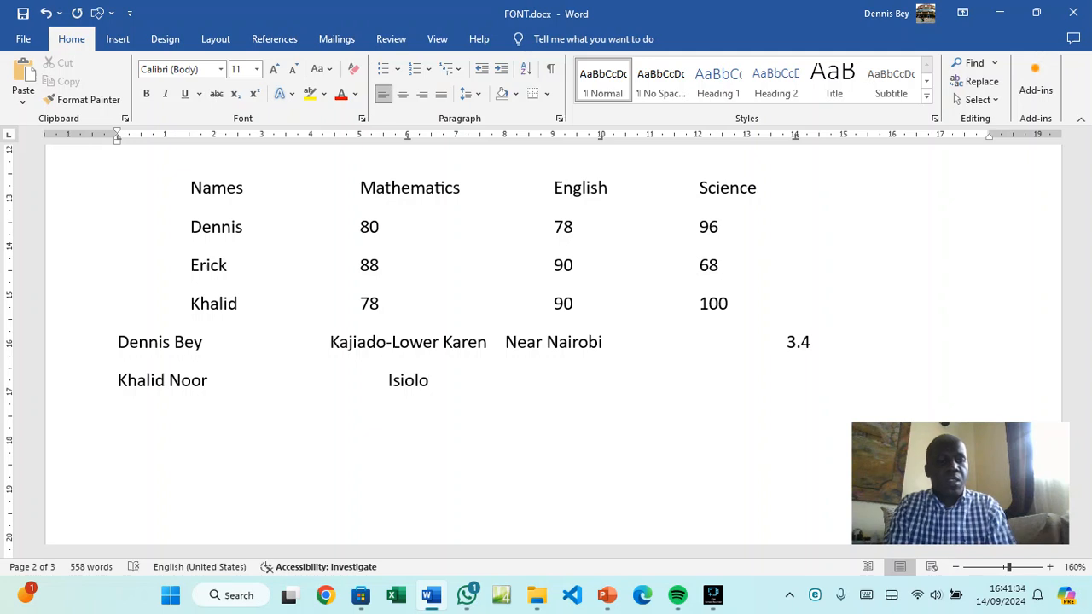
pyautogui.press('Tab')
pyautogui.write('M')
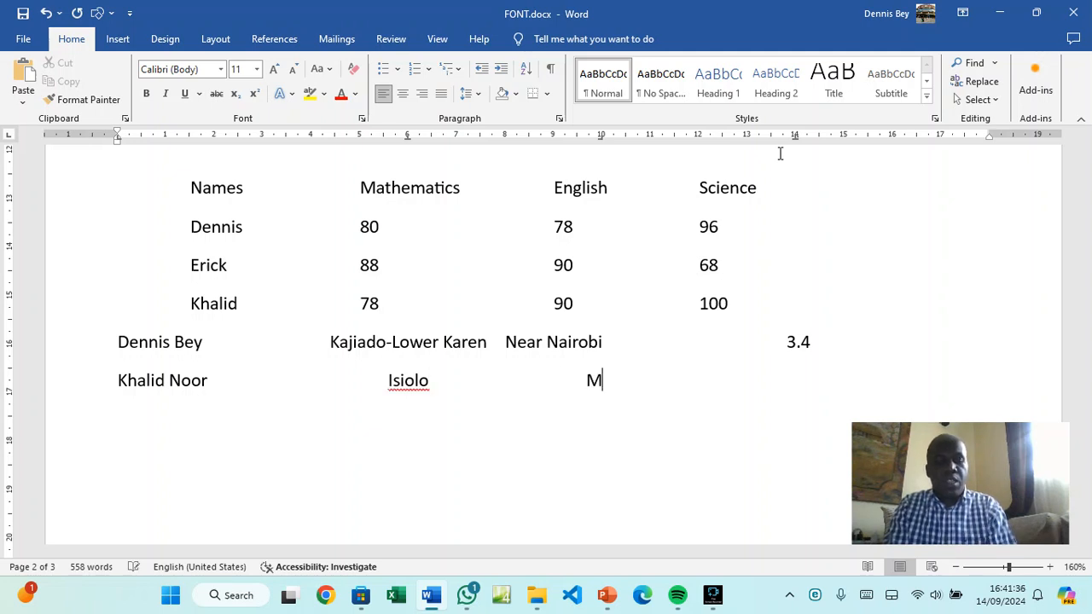
pyautogui.write('ars')
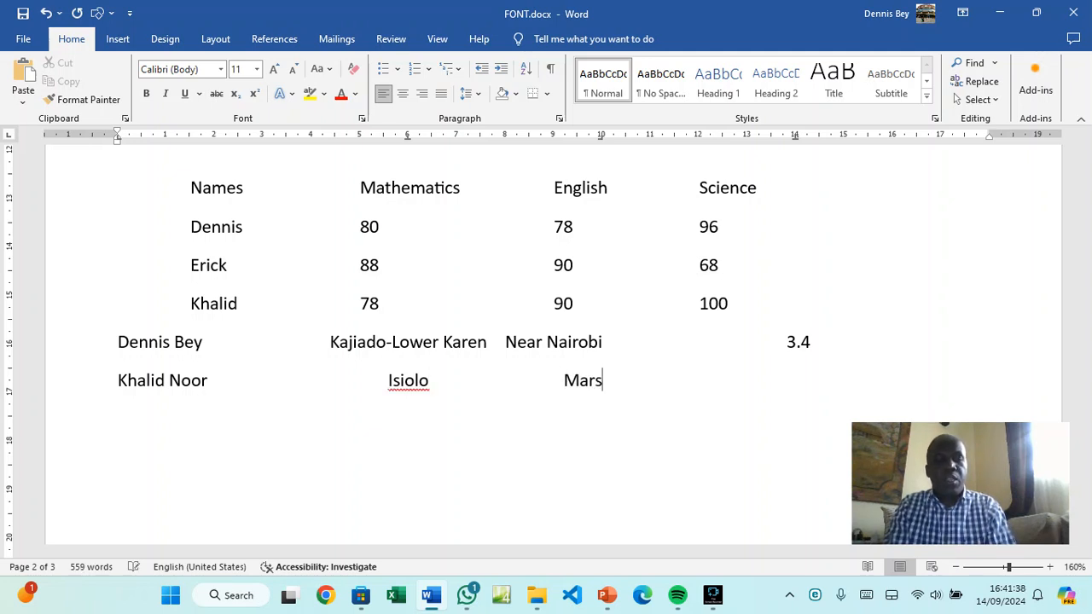
pyautogui.write('abi')
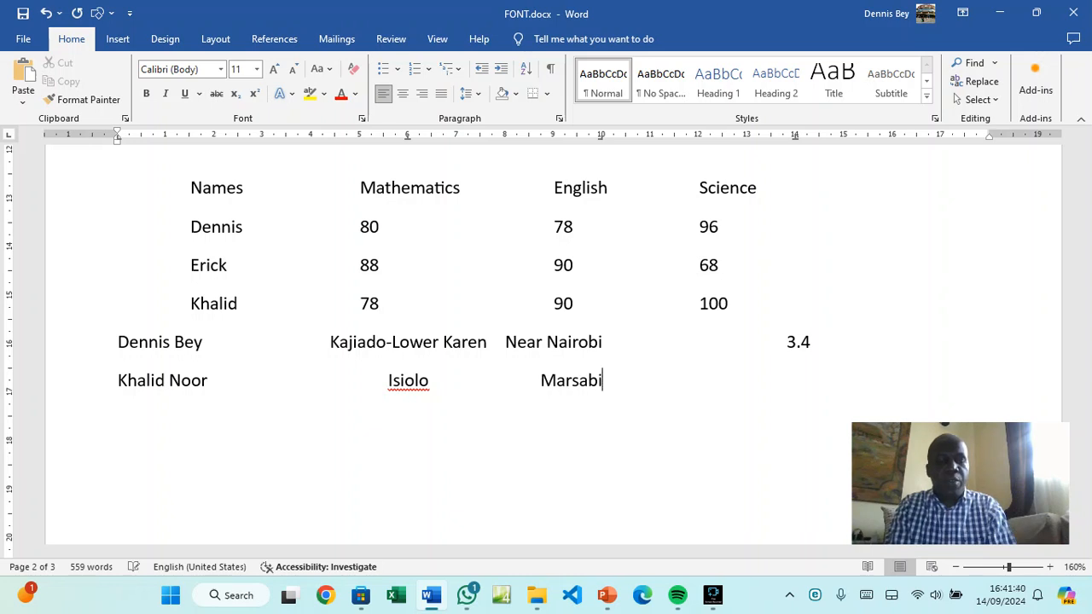
pyautogui.write('t')
pyautogui.press('Tab')
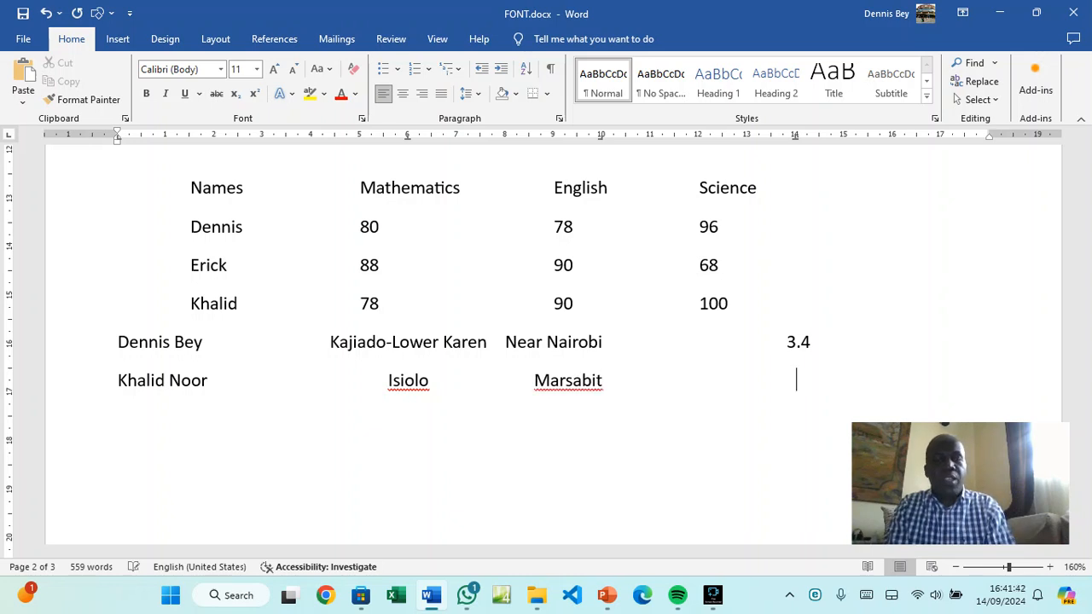
pyautogui.write('223333.8888888')
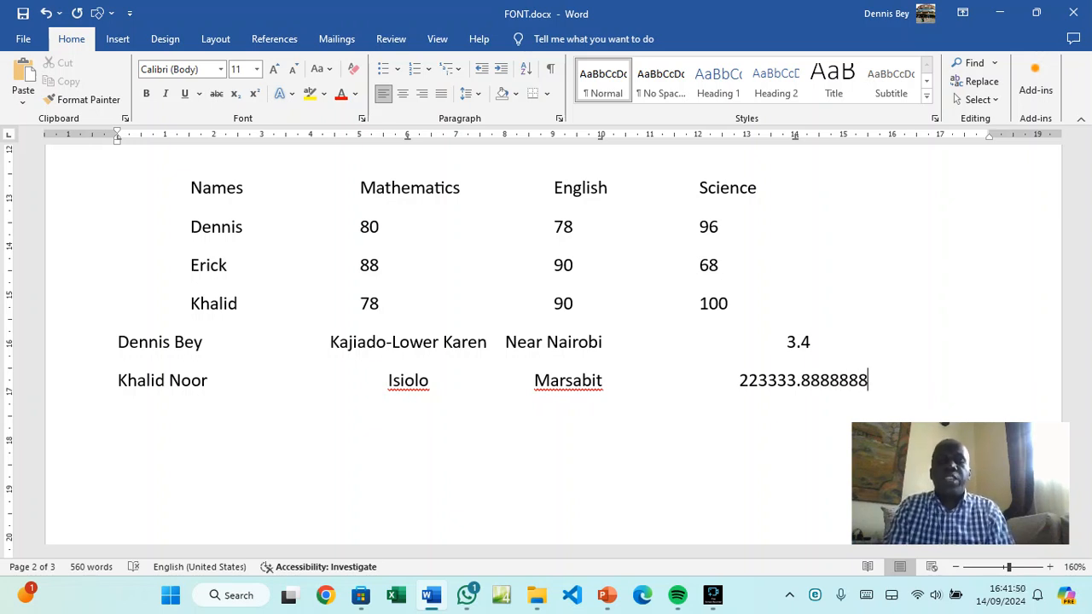
pyautogui.press('Return')
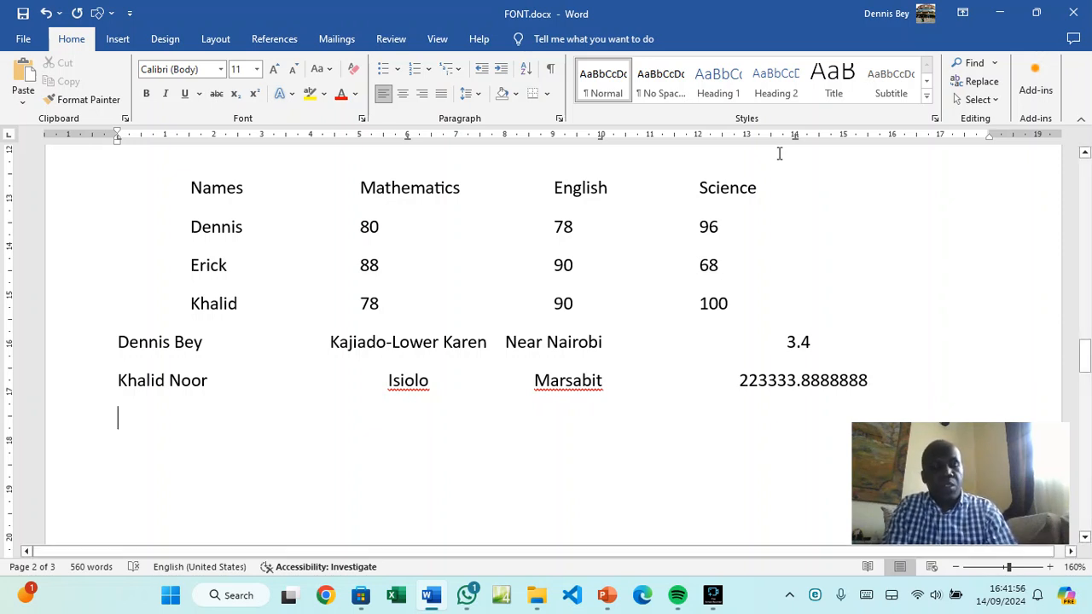
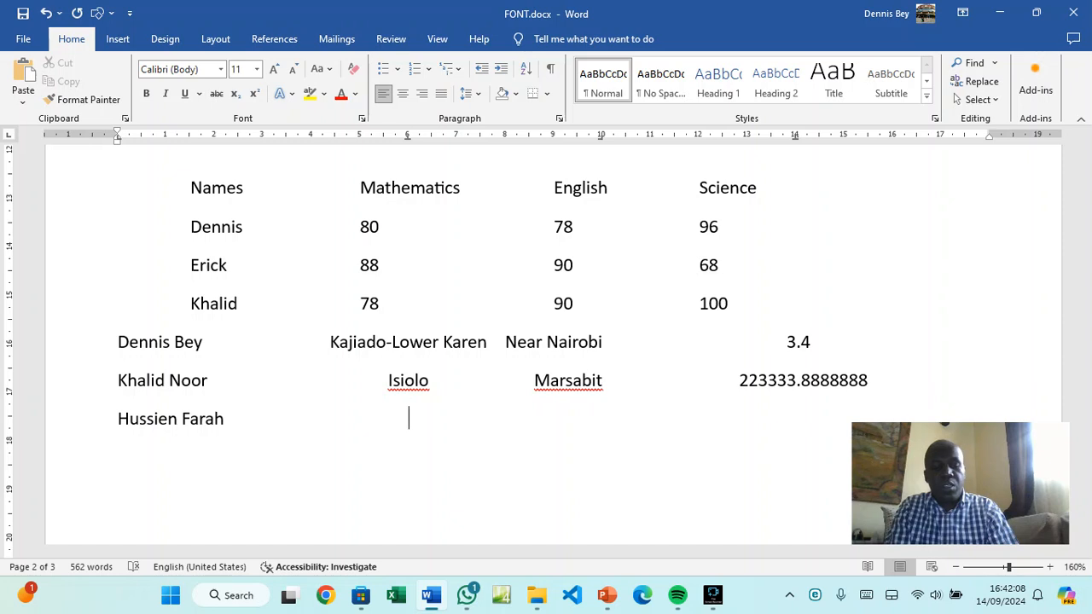
# Add a final row with a person's name, Lama, Coastline and 345.0000, then an empty line
pyautogui.write('Lama')
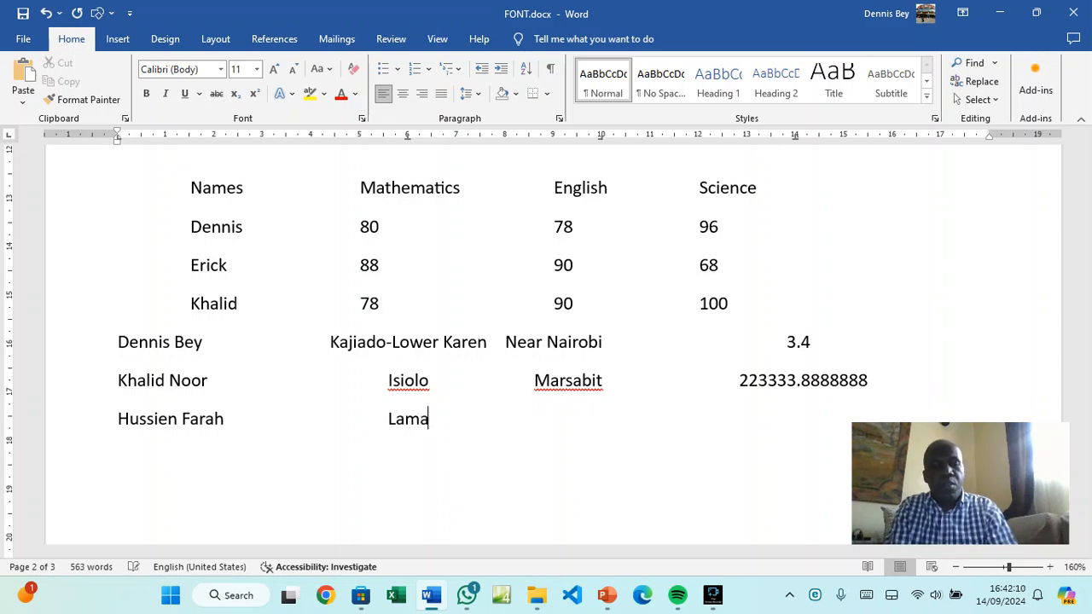
pyautogui.write('u')
pyautogui.press('Tab')
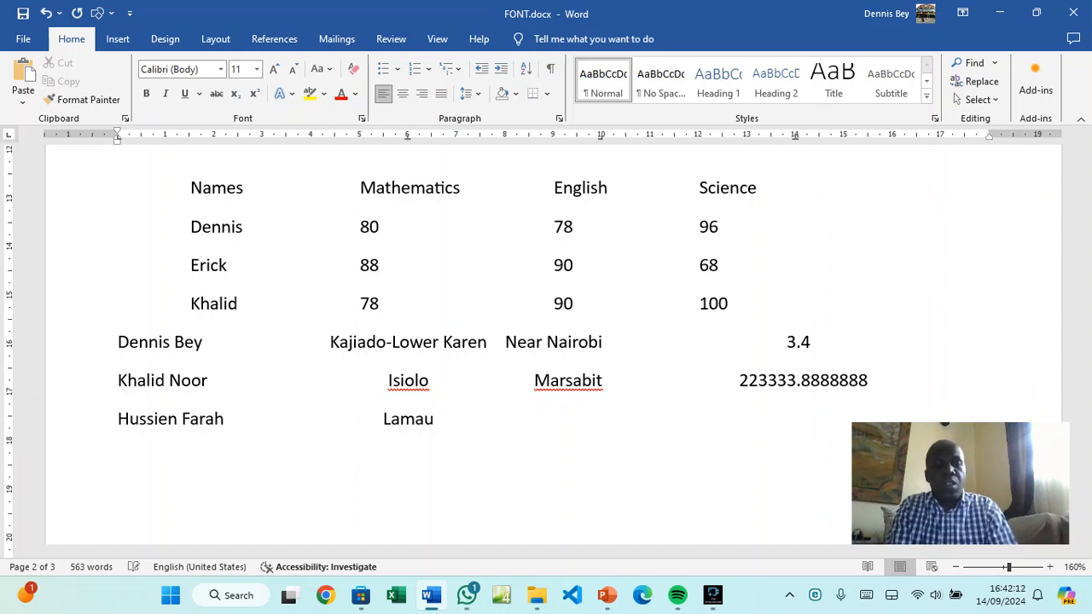
pyautogui.press('BackSpace')
pyautogui.press('BackSpace')
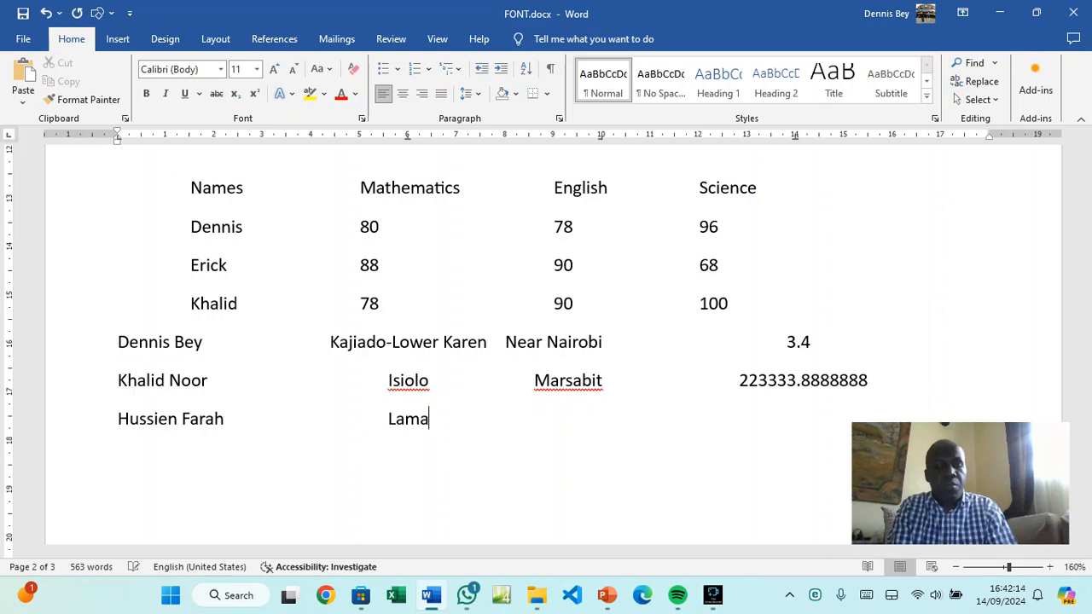
pyautogui.press('Tab')
pyautogui.write('B')
pyautogui.press('BackSpace')
pyautogui.write('Coastline')
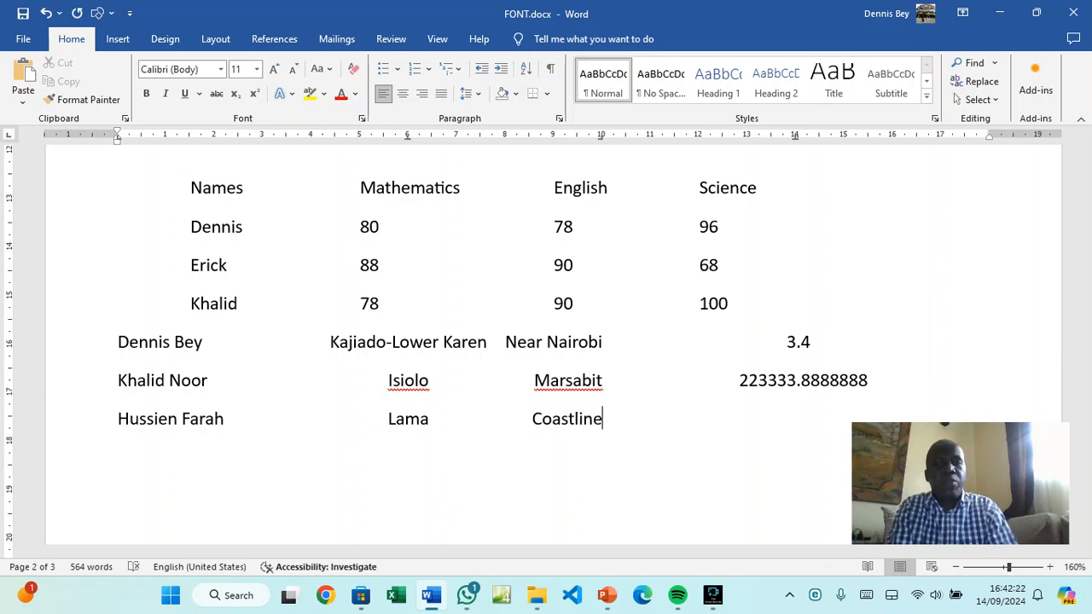
pyautogui.press('Tab')
pyautogui.write('345.0000')
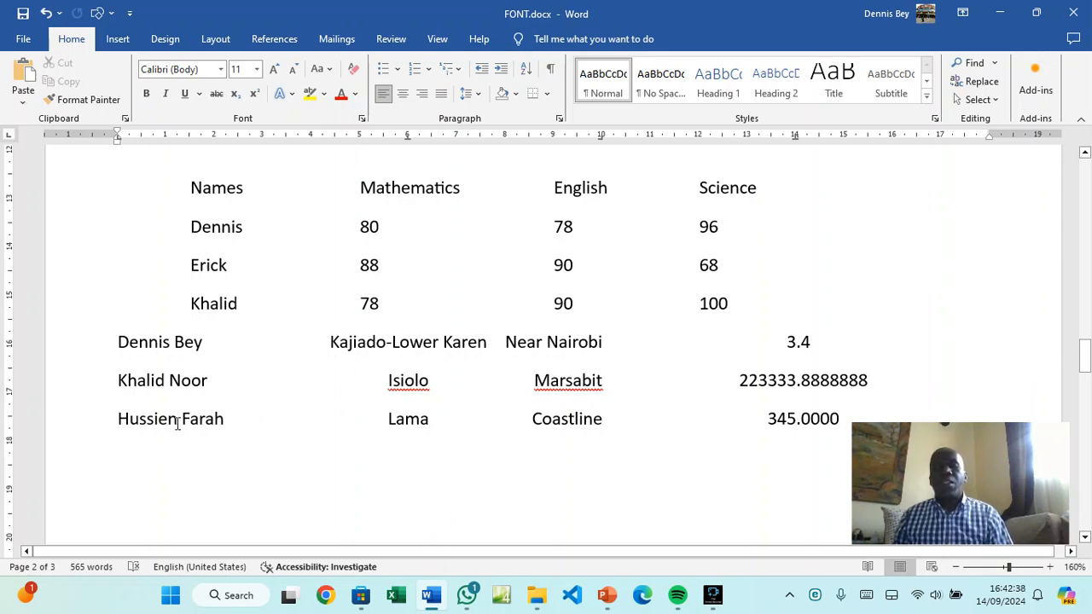
pyautogui.press('Return')
pyautogui.press('Return')
pyautogui.scroll(-5, 592, 303)
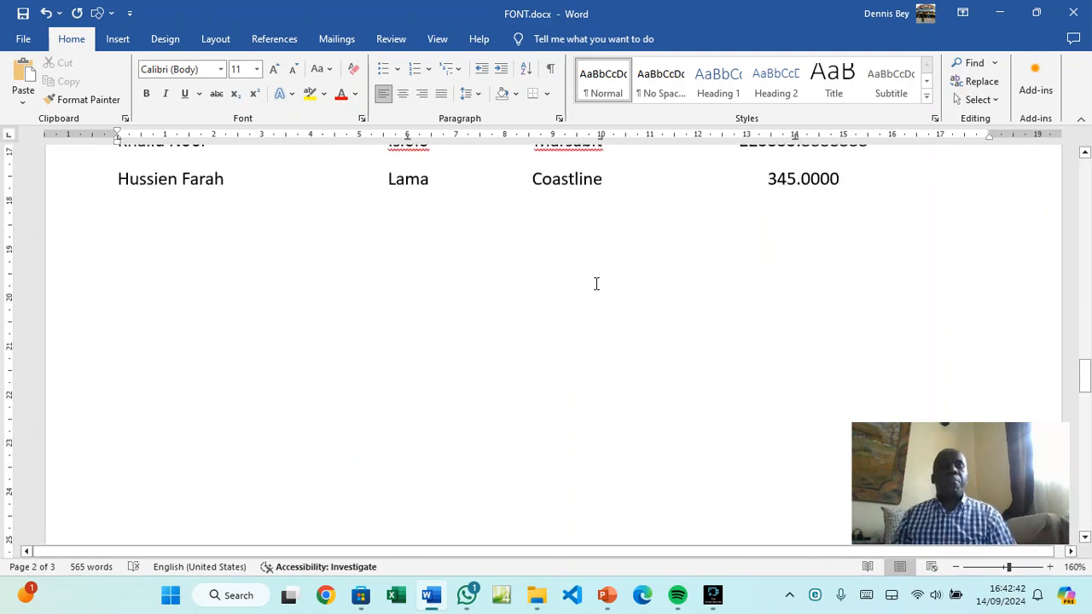
pyautogui.click(558, 119)
pyautogui.click(427, 477)
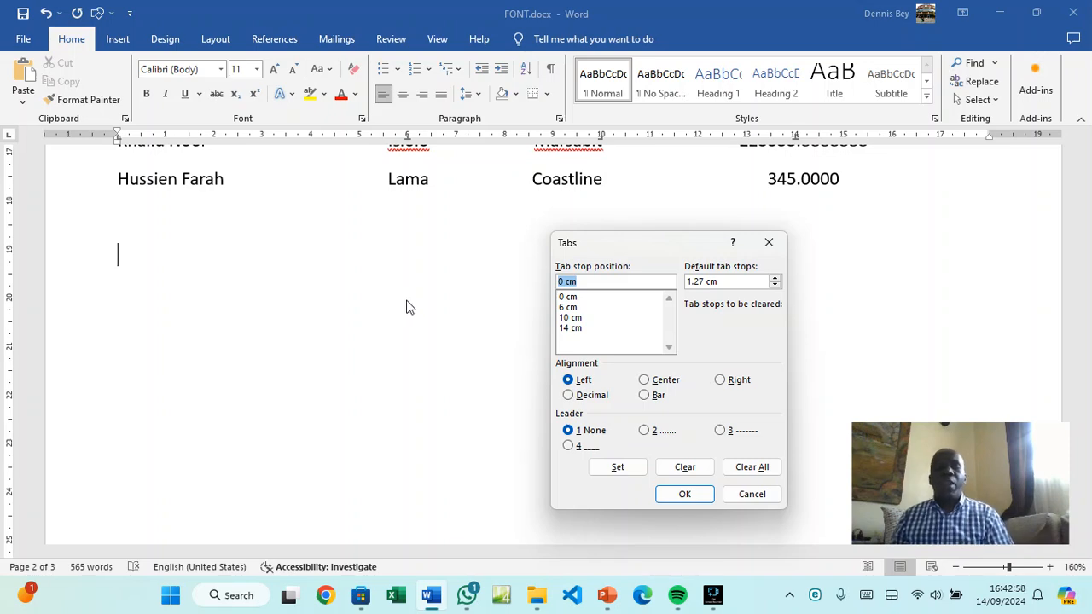
pyautogui.click(739, 496)
pyautogui.scroll(3, 577, 427)
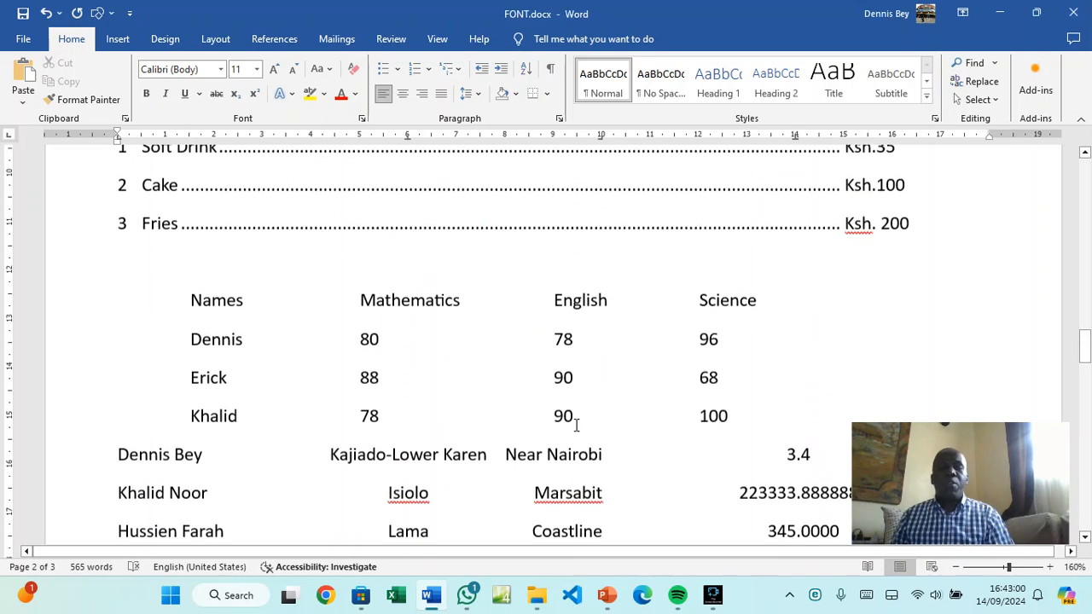
pyautogui.scroll(3, 576, 424)
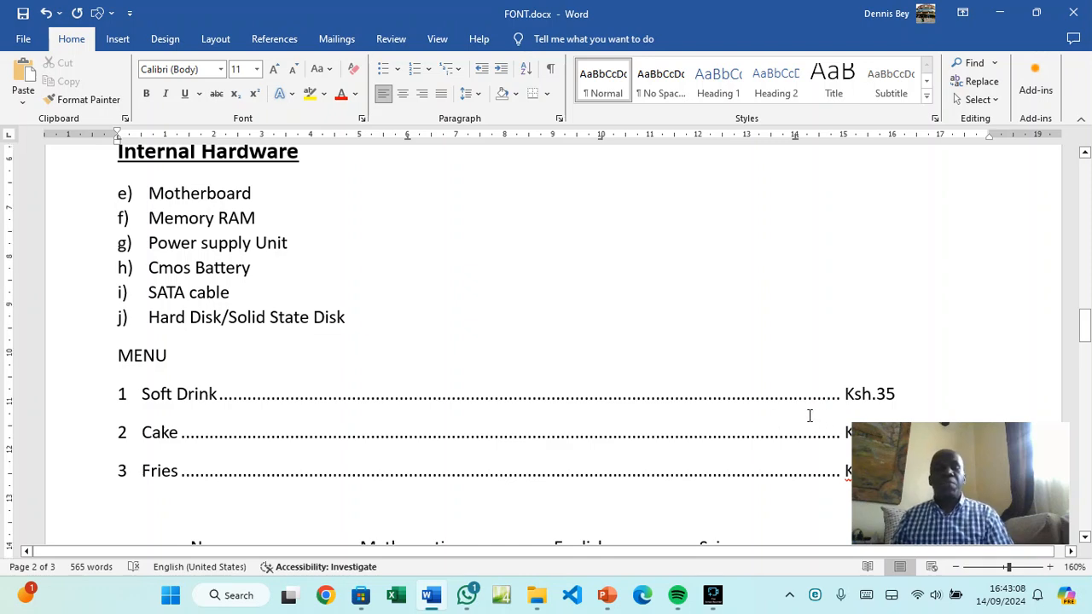
pyautogui.scroll(-10, 809, 416)
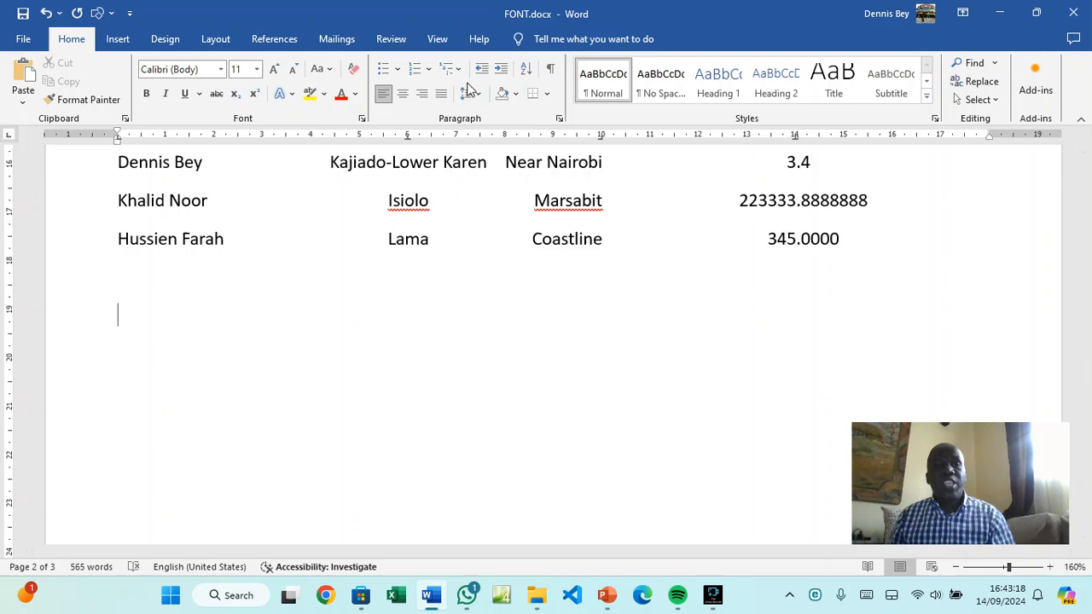
# Clear the empty line's old tab stops and set a single left tab stop at 1 cm
pyautogui.click(559, 118)
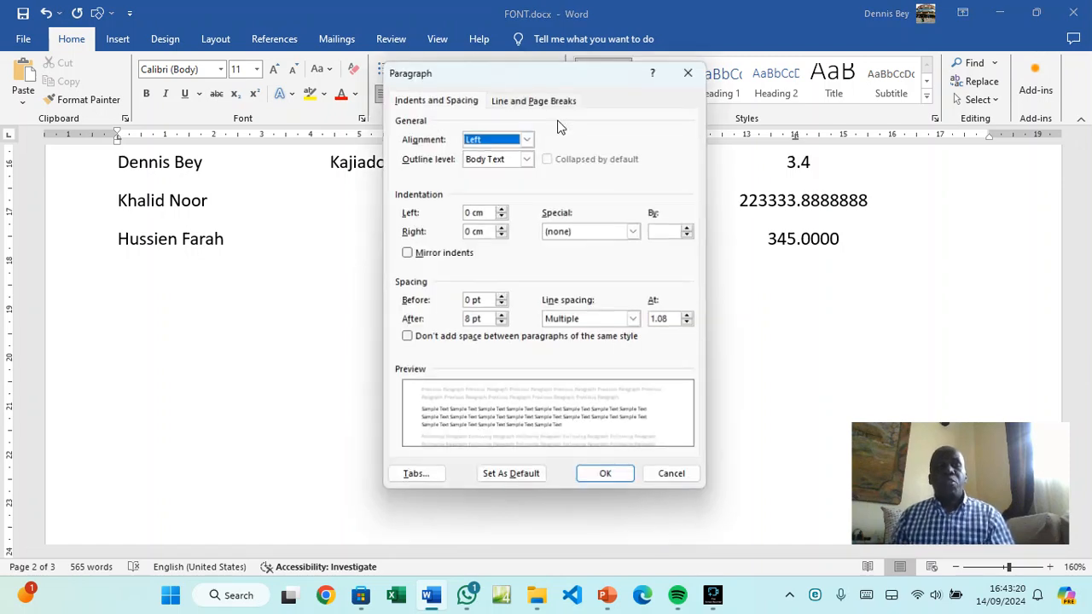
pyautogui.click(417, 470)
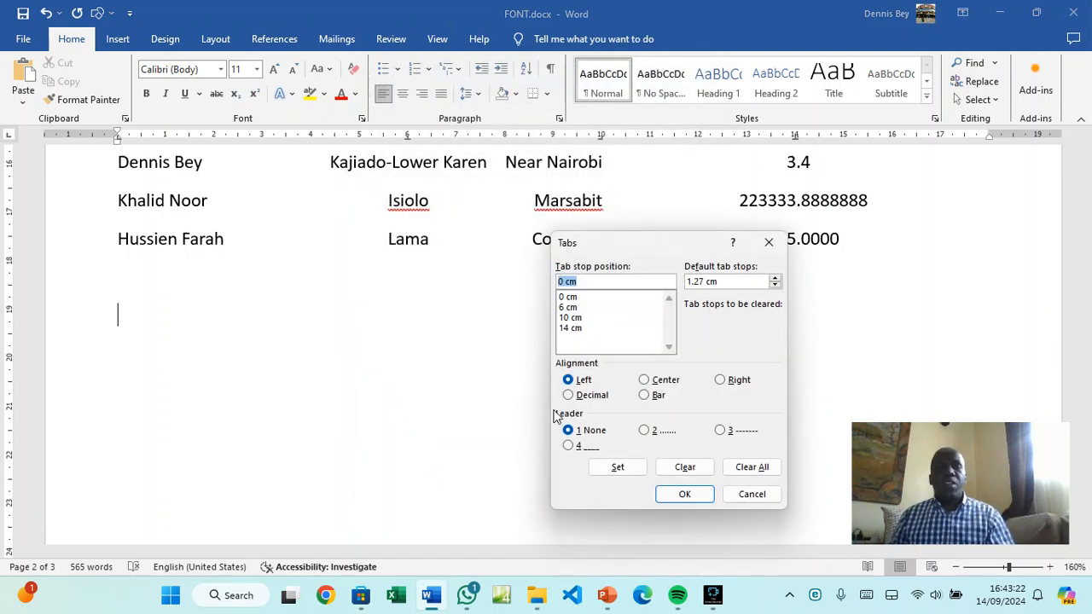
pyautogui.click(751, 467)
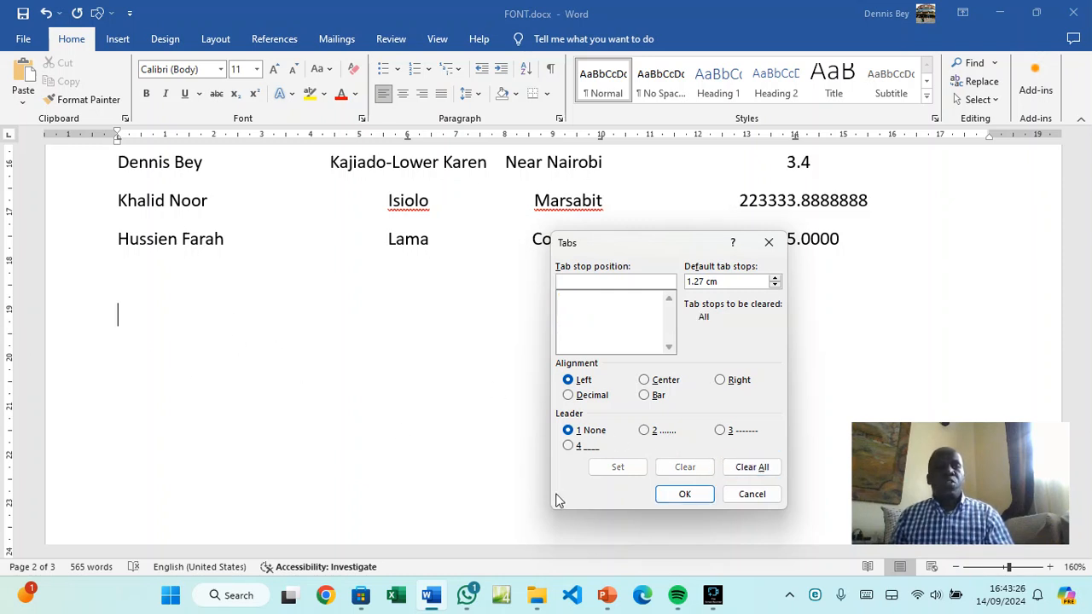
pyautogui.write('1')
pyautogui.click(674, 495)
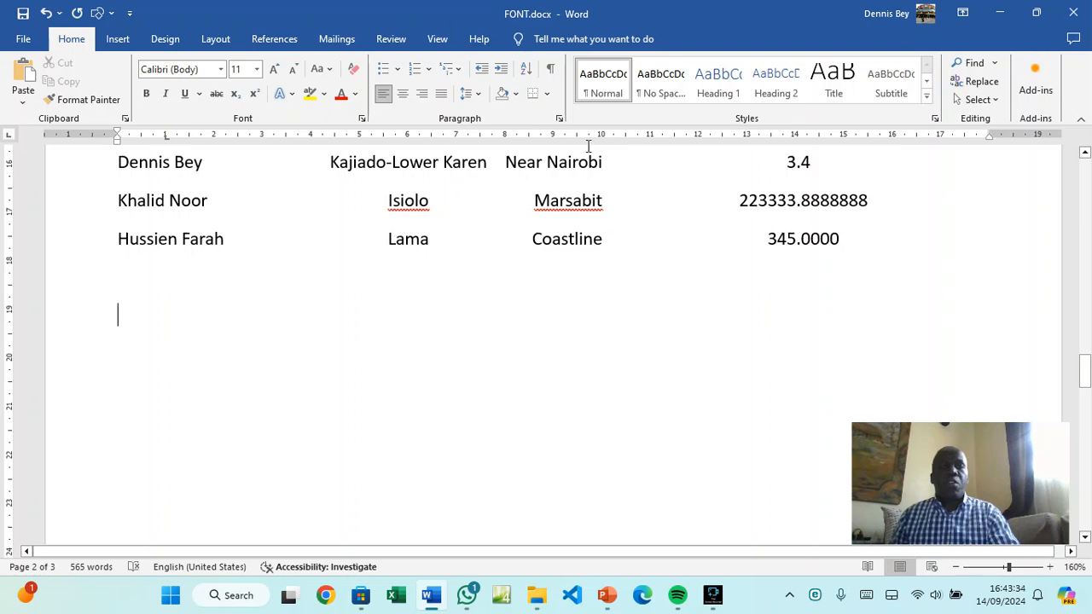
pyautogui.click(559, 119)
# Add a bar tab stop at 5.5 cm to the empty line
pyautogui.click(416, 475)
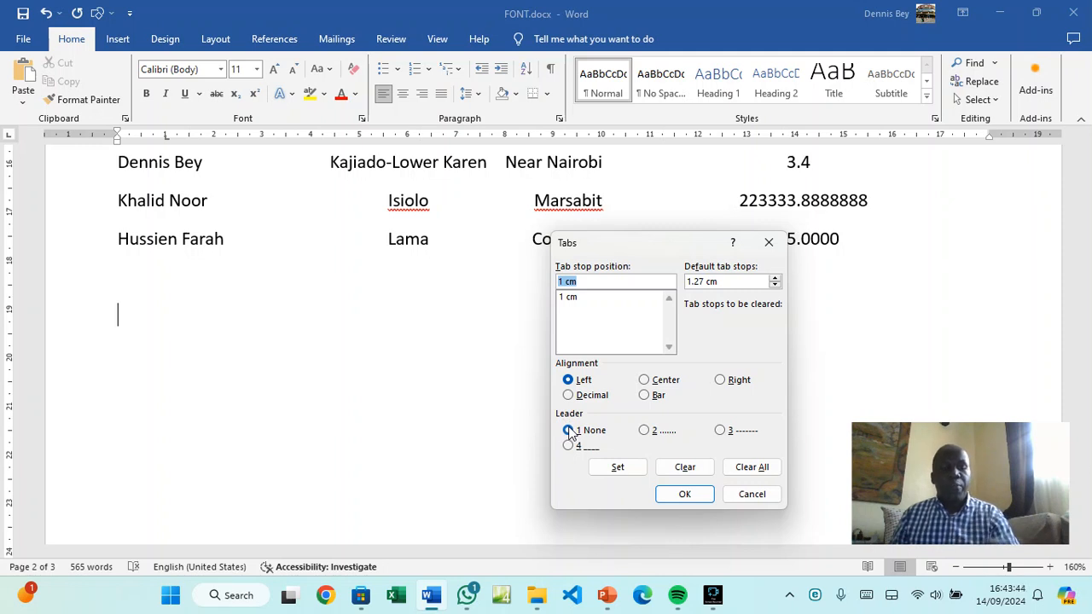
pyautogui.write('5.5')
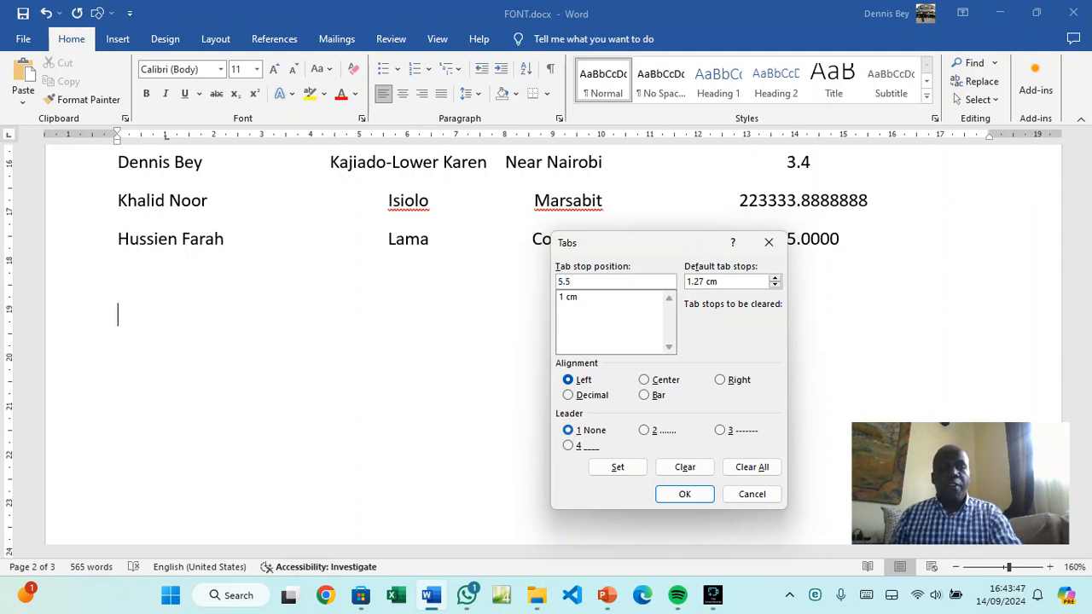
pyautogui.click(656, 398)
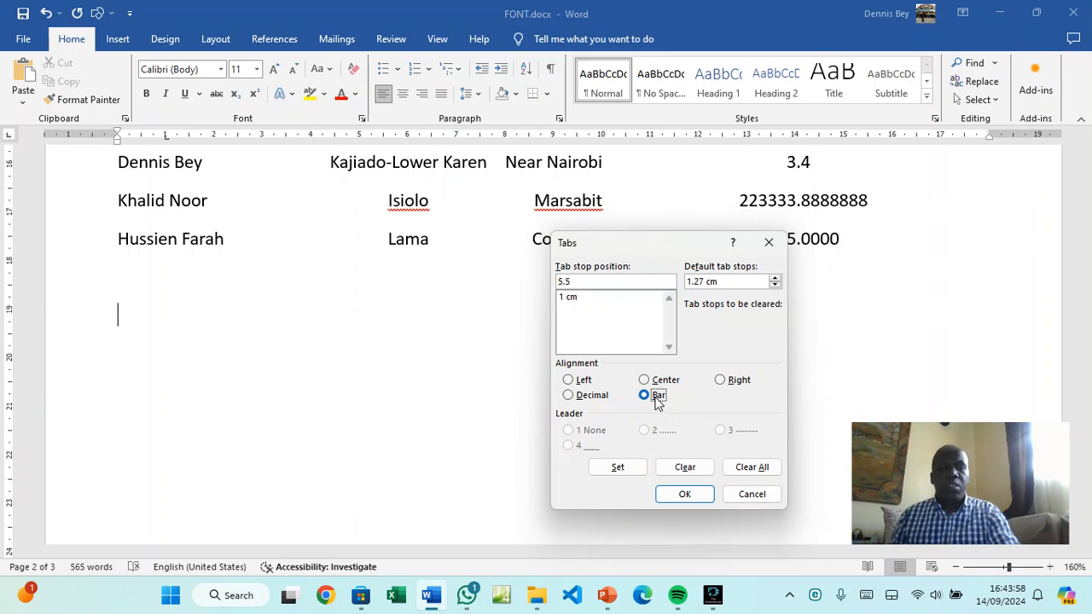
pyautogui.click(585, 281)
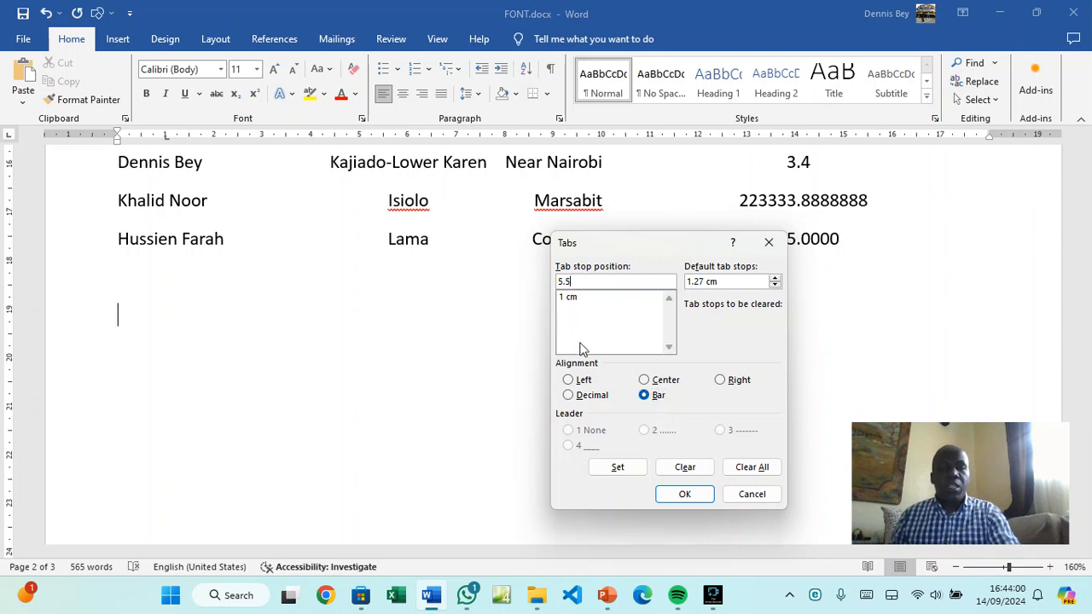
pyautogui.click(631, 472)
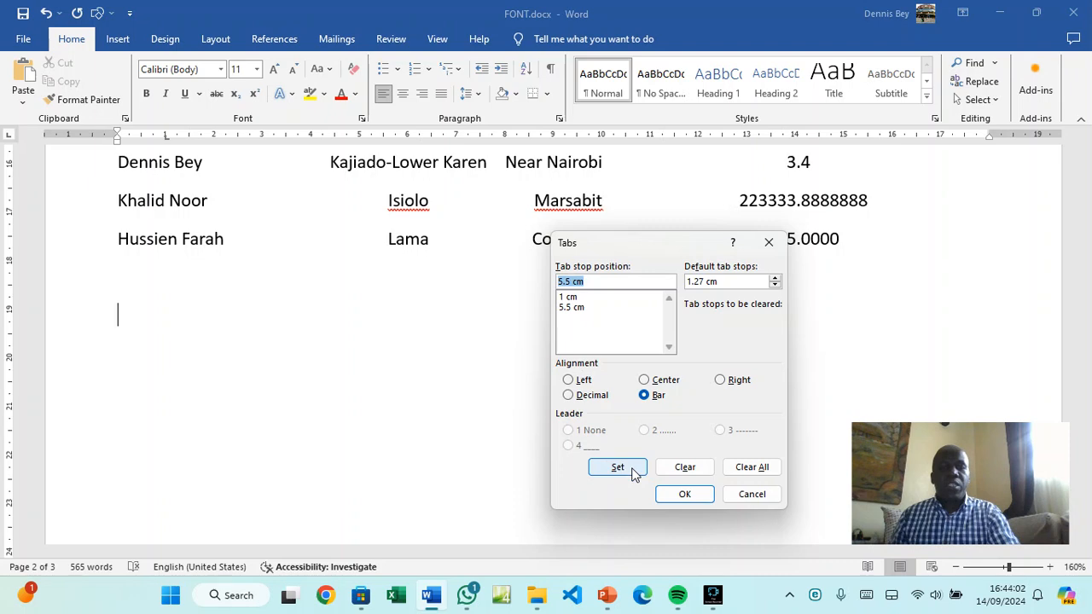
pyautogui.click(579, 308)
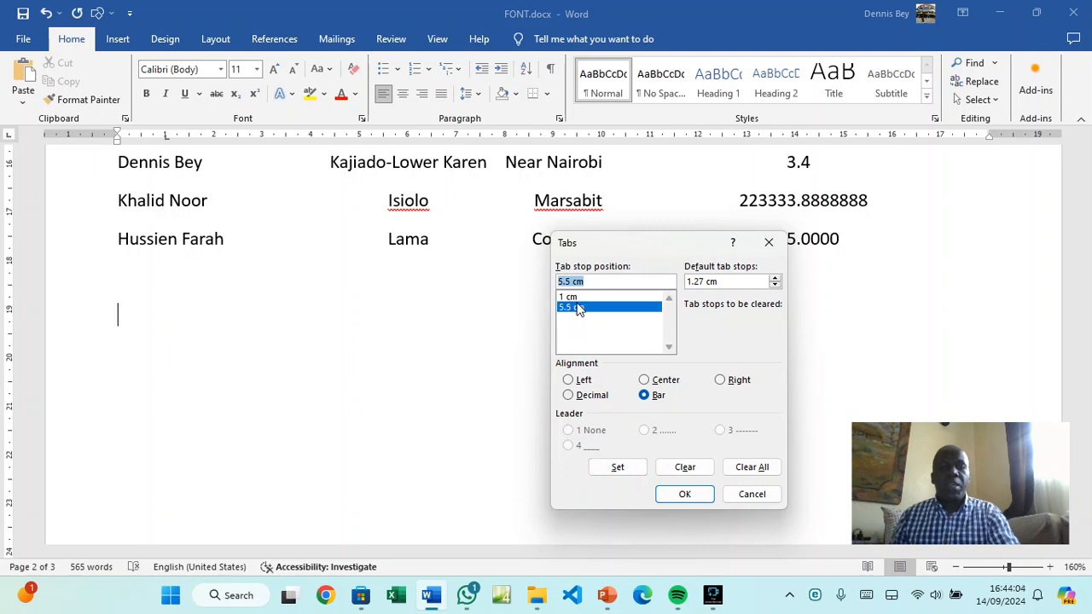
# Add a left tab stop at 6.5 cm, review the three stops, and apply them
pyautogui.click(577, 282)
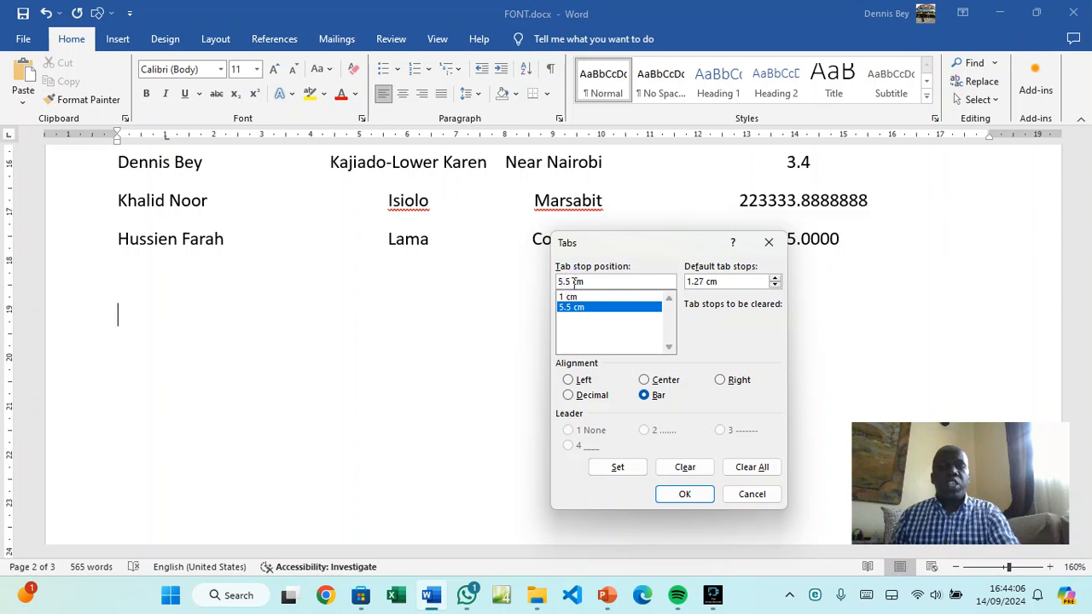
pyautogui.moveTo(585, 281); pyautogui.dragTo(563, 281)
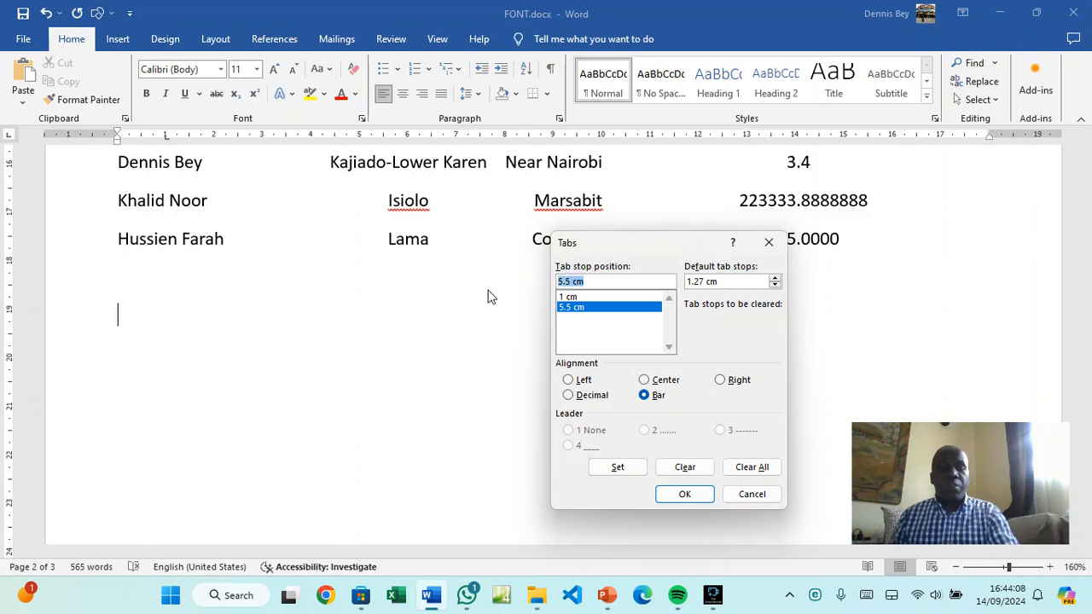
pyautogui.write('6.')
pyautogui.write('5')
pyautogui.click(568, 380)
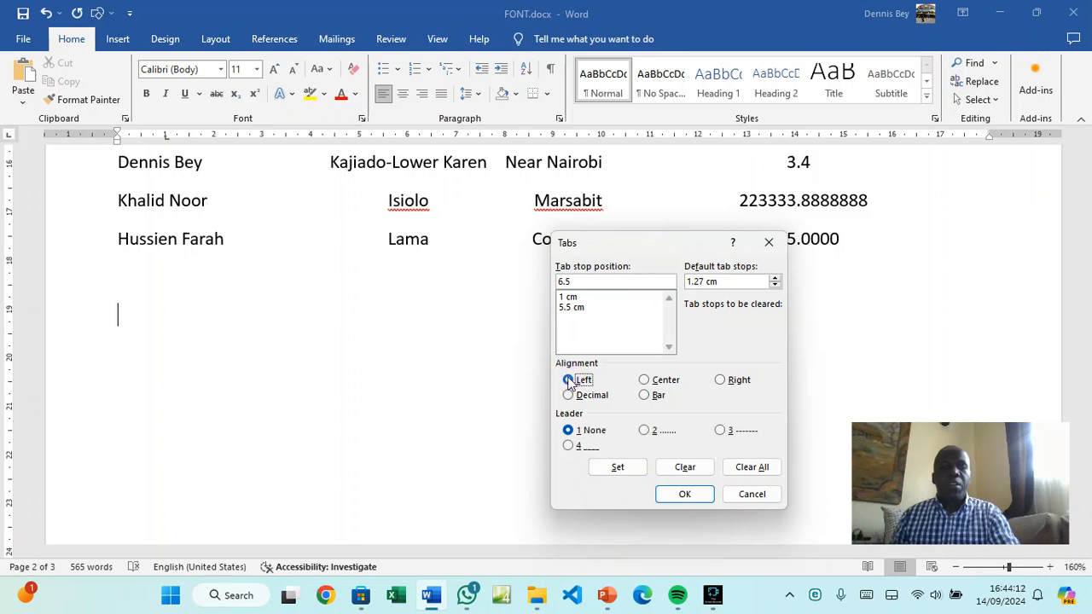
pyautogui.click(630, 470)
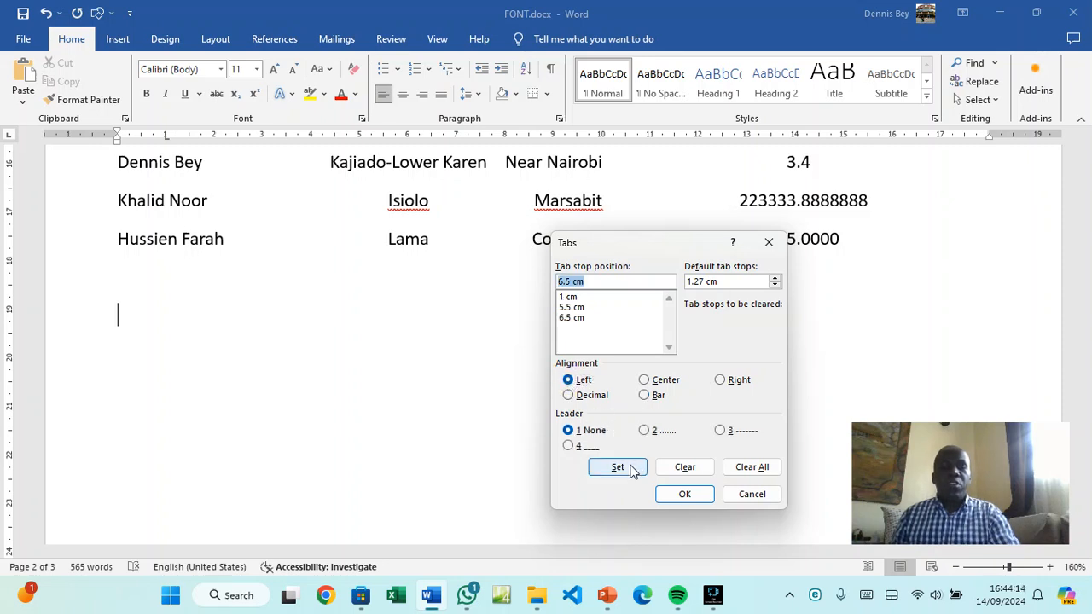
pyautogui.click(567, 296)
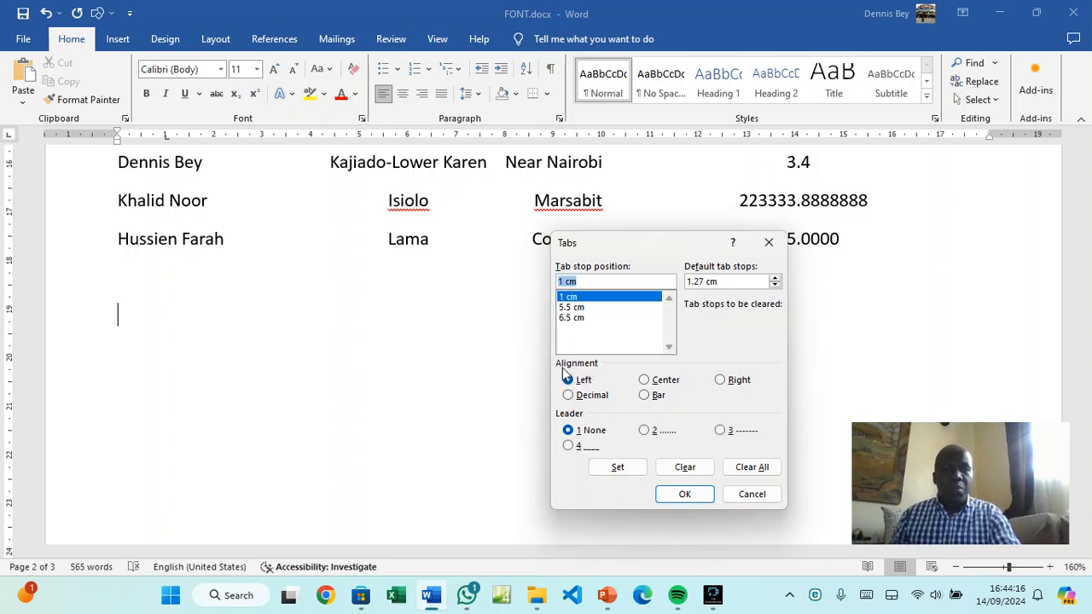
pyautogui.click(567, 307)
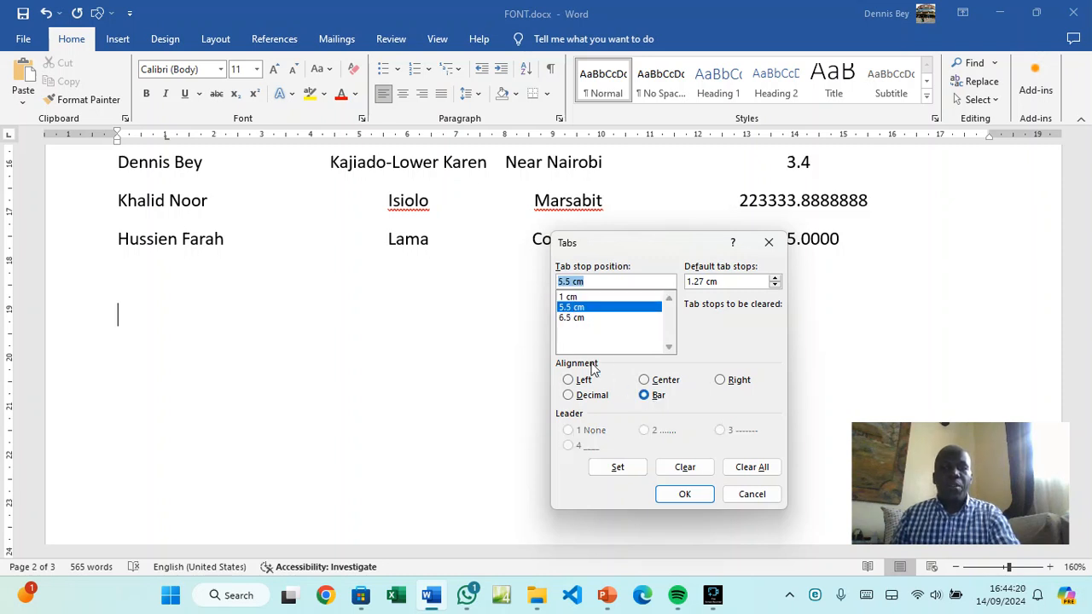
pyautogui.click(571, 318)
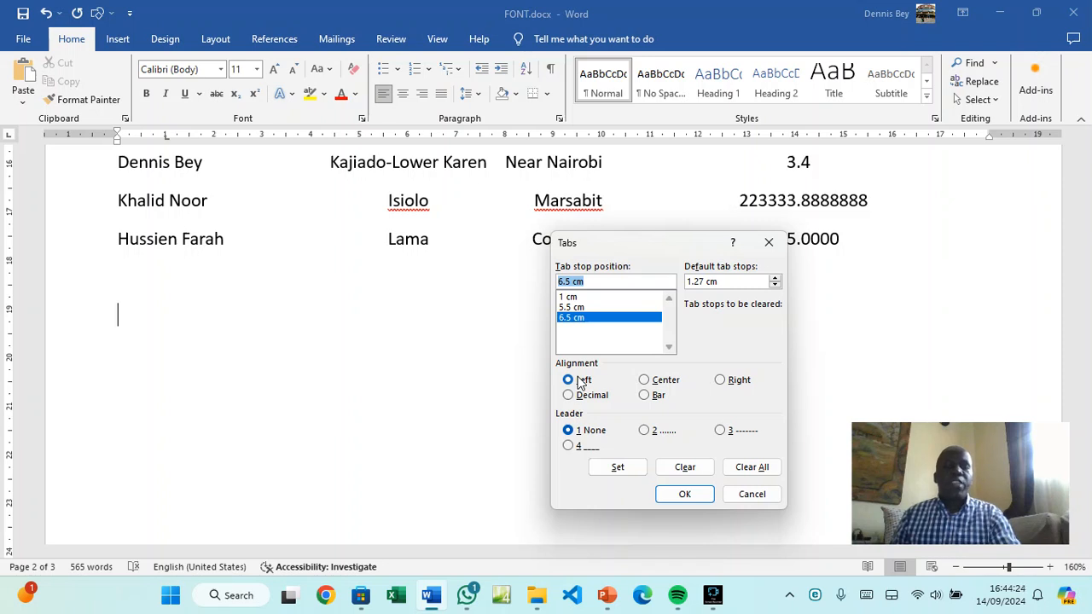
pyautogui.click(672, 496)
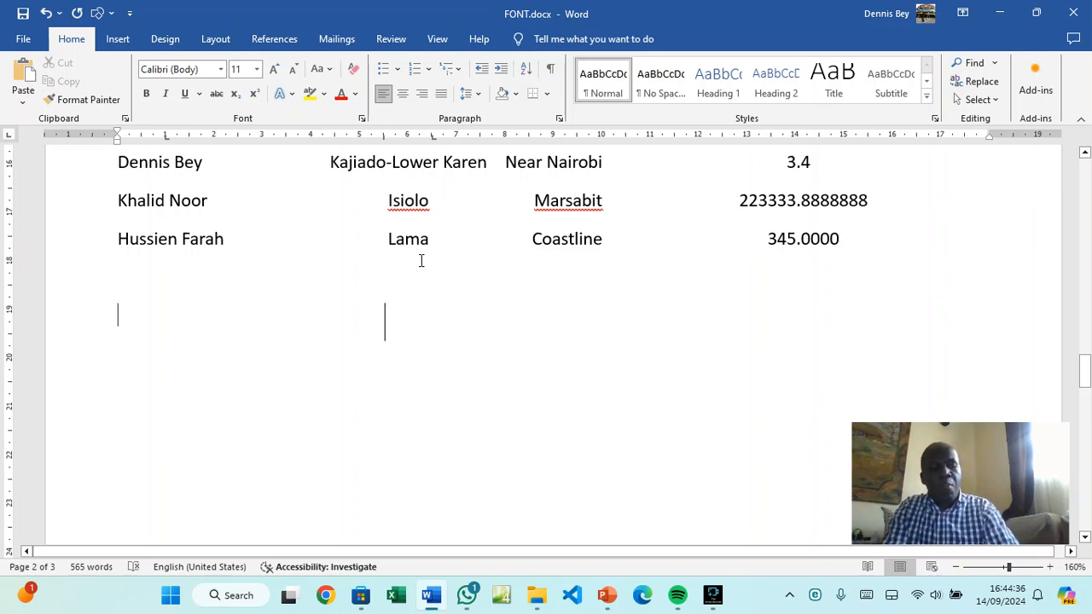
# Type the headings HDD and SSD on either side of the bar line, then start a new line
pyautogui.write('h')
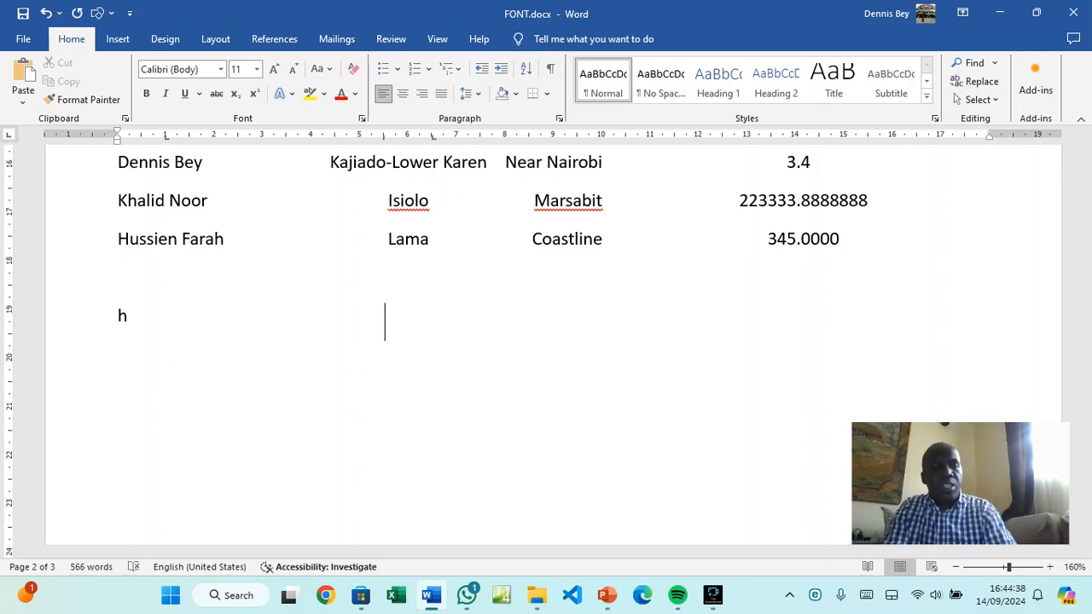
pyautogui.press('BackSpace')
pyautogui.write('HDD')
pyautogui.press('Tab')
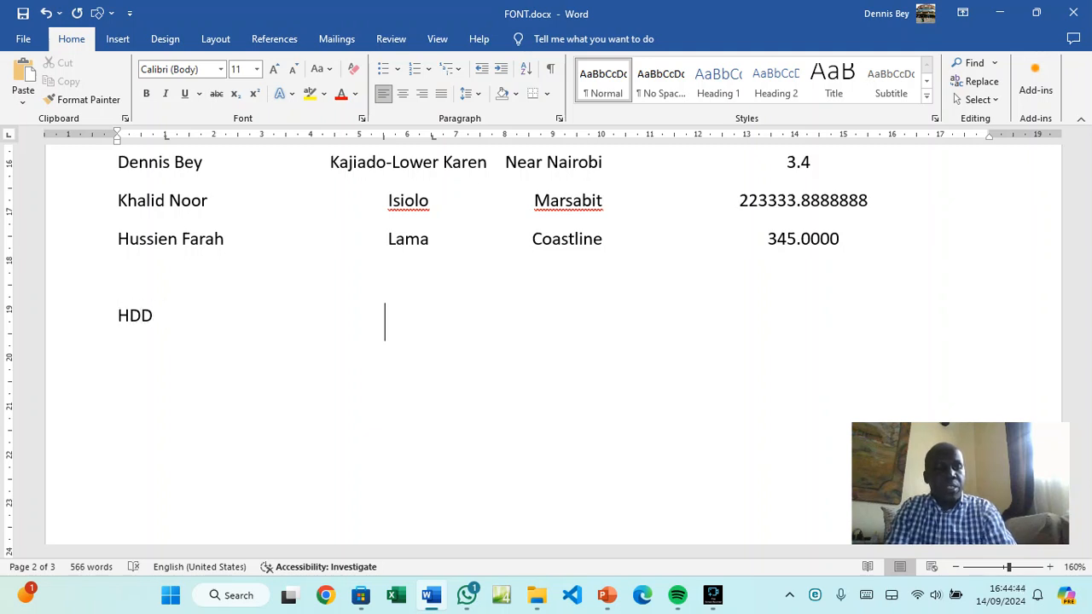
pyautogui.press('Tab')
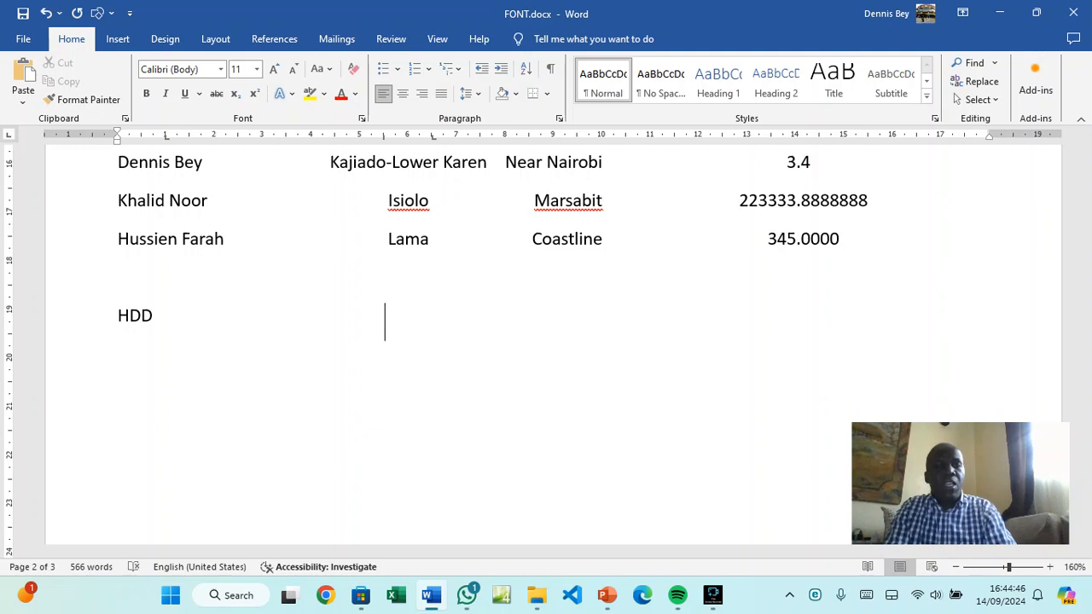
pyautogui.write('ss')
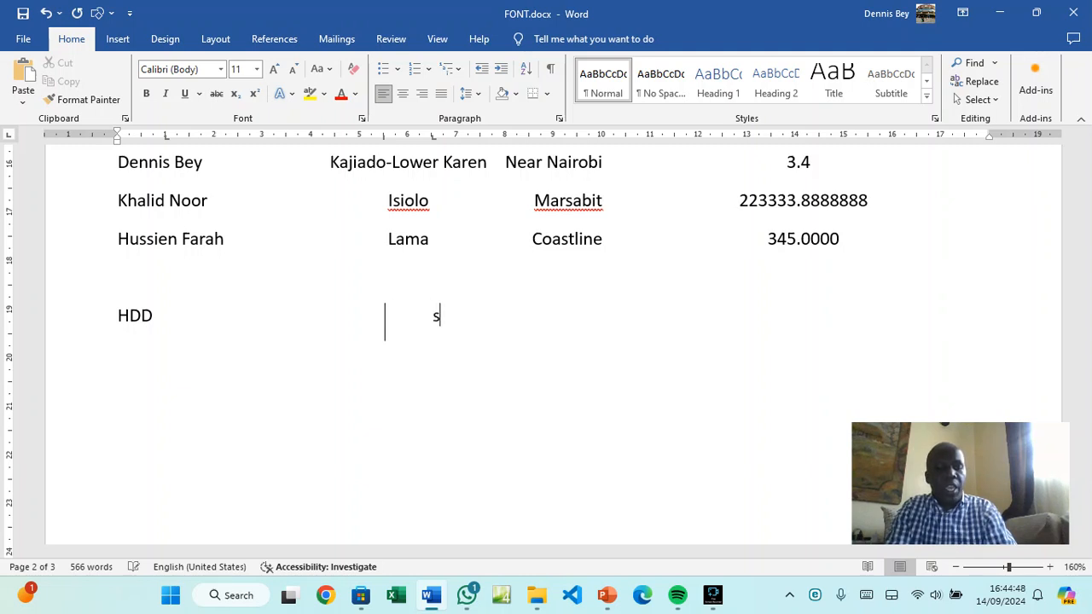
pyautogui.press('BackSpace')
pyautogui.press('BackSpace')
pyautogui.write('D')
pyautogui.press('BackSpace')
pyautogui.write('SSD')
pyautogui.press('Return')
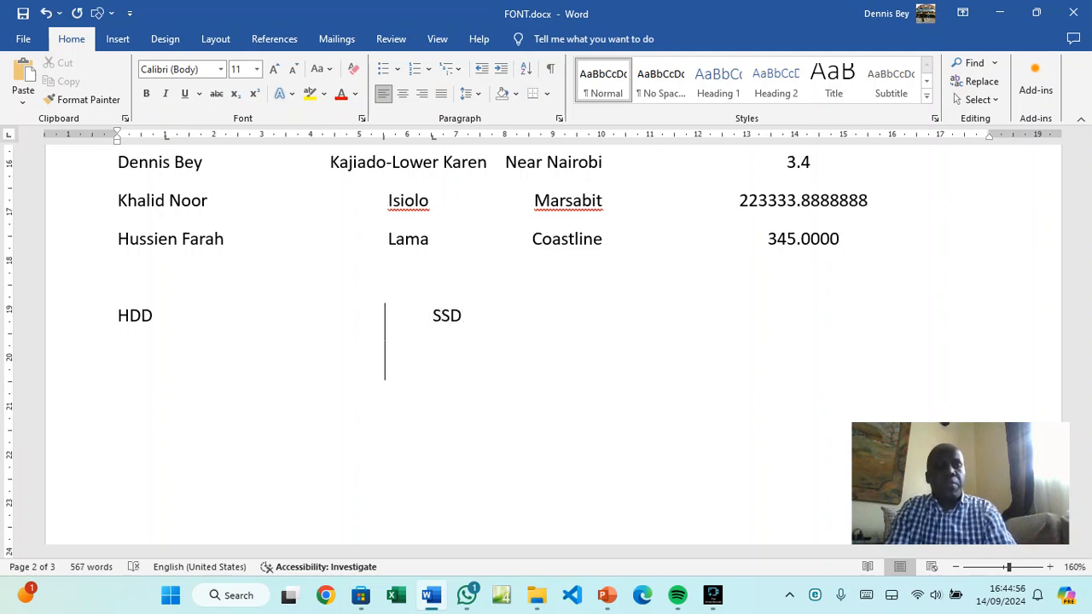
pyautogui.write('mO')
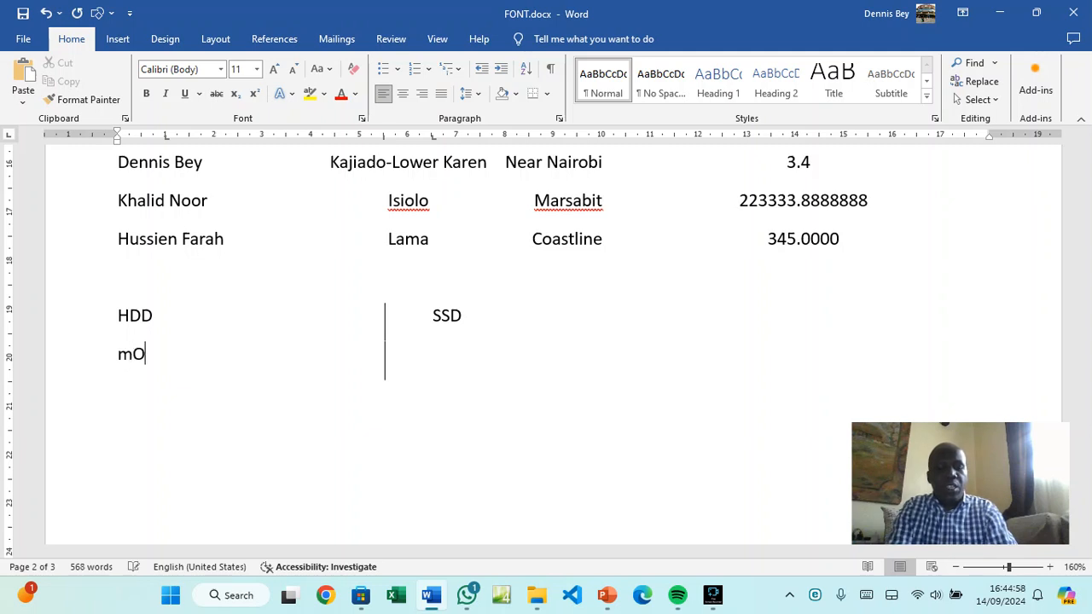
pyautogui.press('BackSpace')
pyautogui.press('BackSpace')
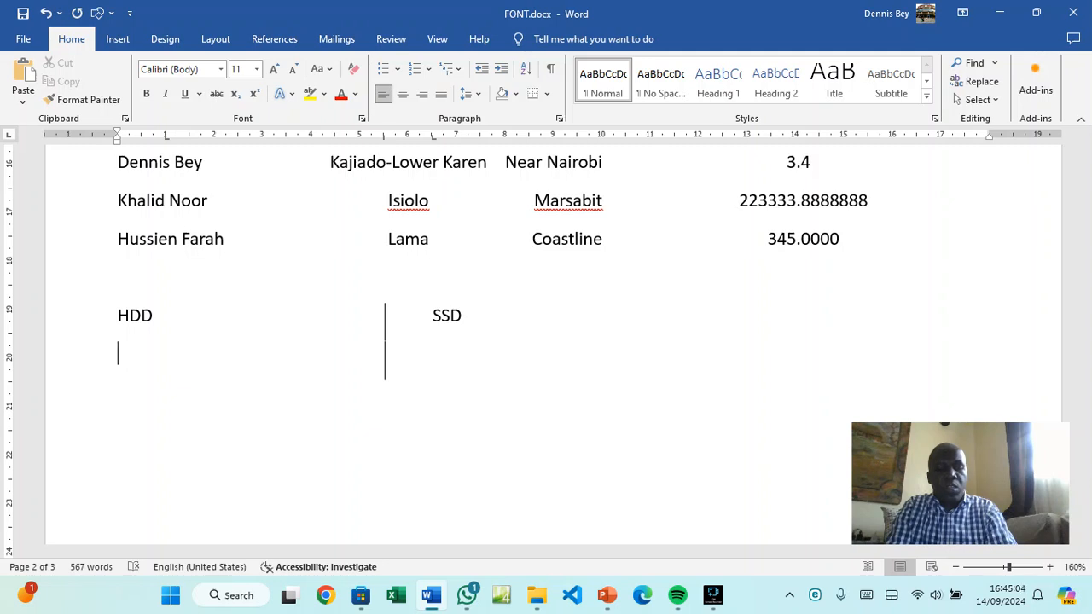
# Enter comparison rows Slow/Fast performance and Moving Parts/No moving Parts across the bar
pyautogui.write('sLOW')
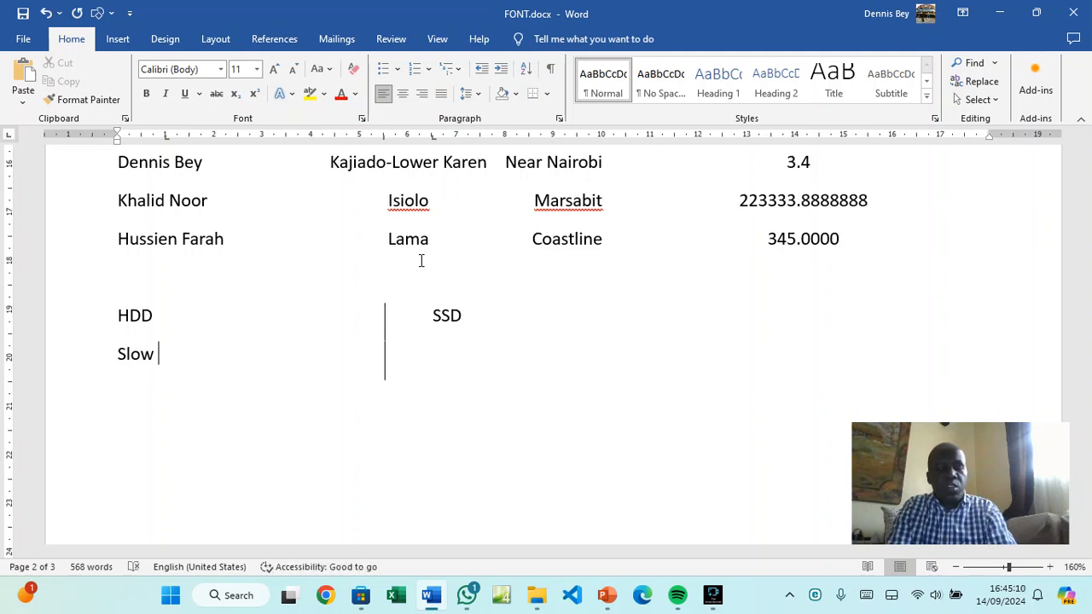
pyautogui.write(' perfor')
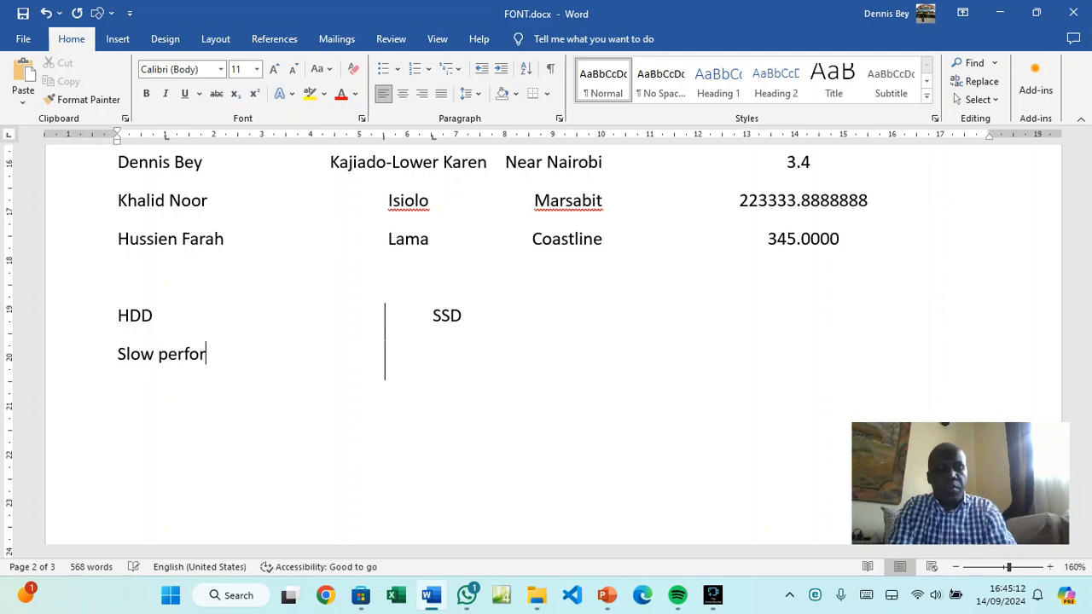
pyautogui.write('mance')
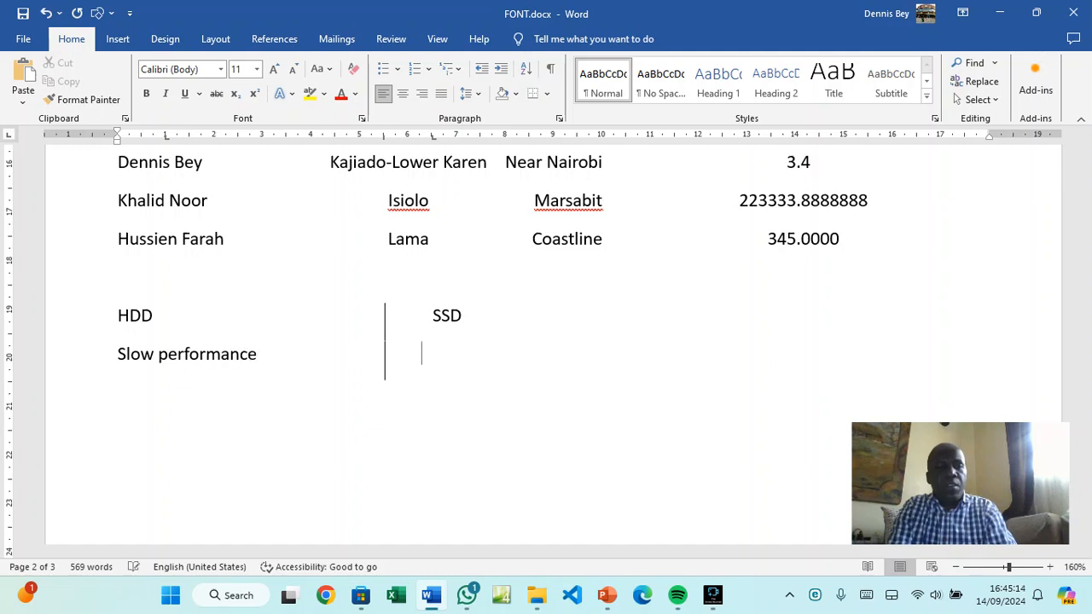
pyautogui.write('FAS')
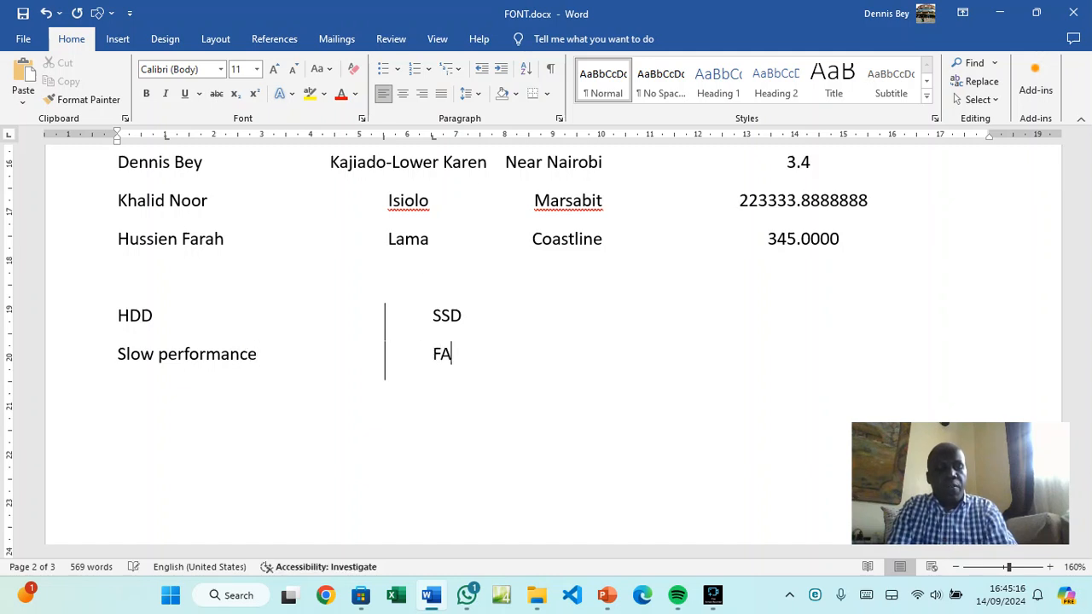
pyautogui.press('BackSpace')
pyautogui.press('BackSpace')
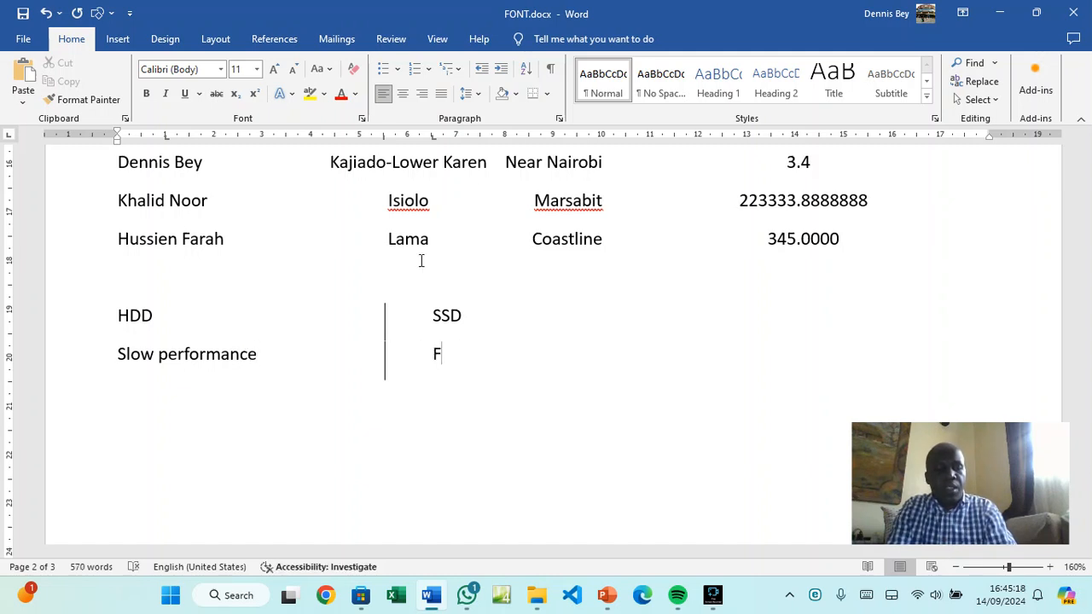
pyautogui.write('ast ')
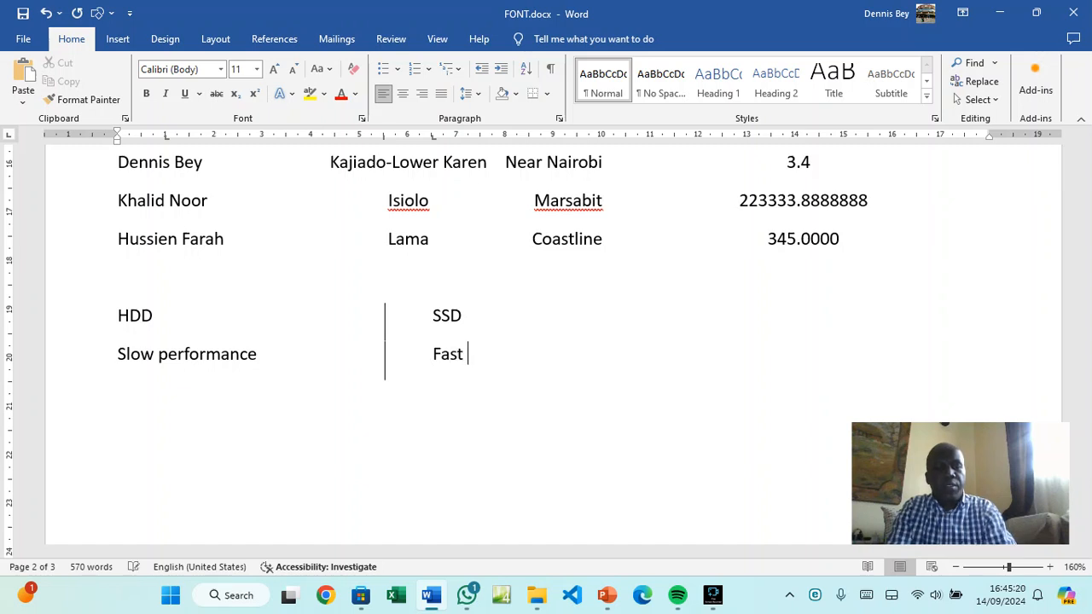
pyautogui.write('p')
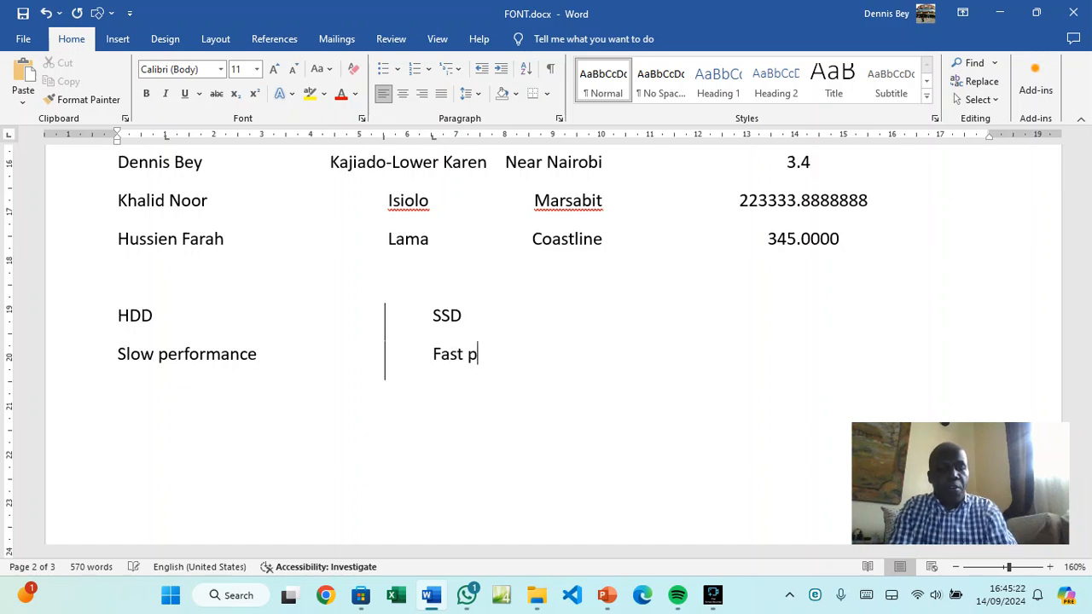
pyautogui.write('erformance')
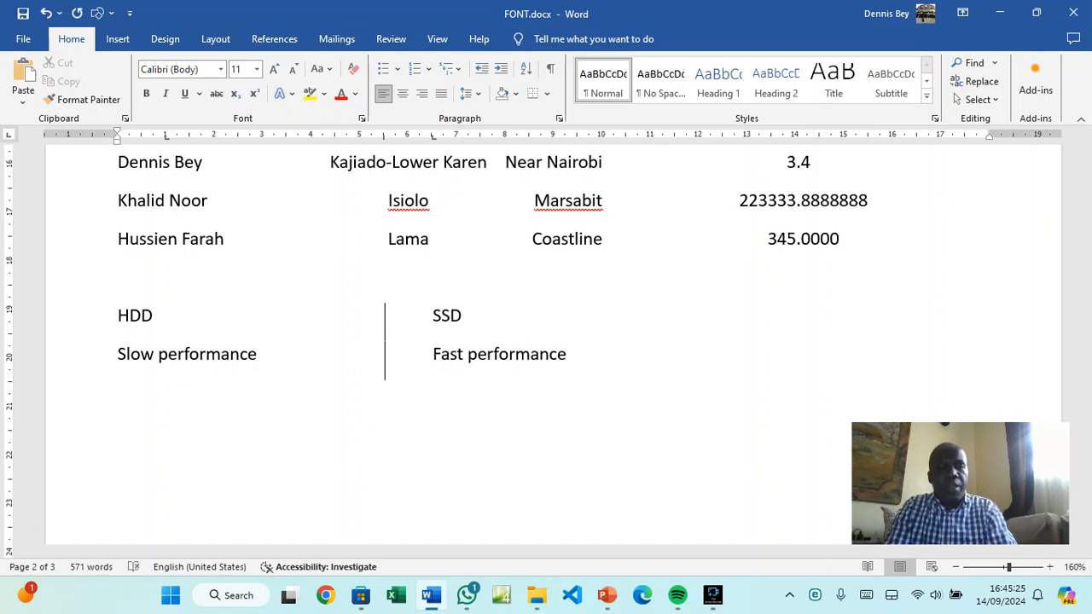
pyautogui.press('Tab')
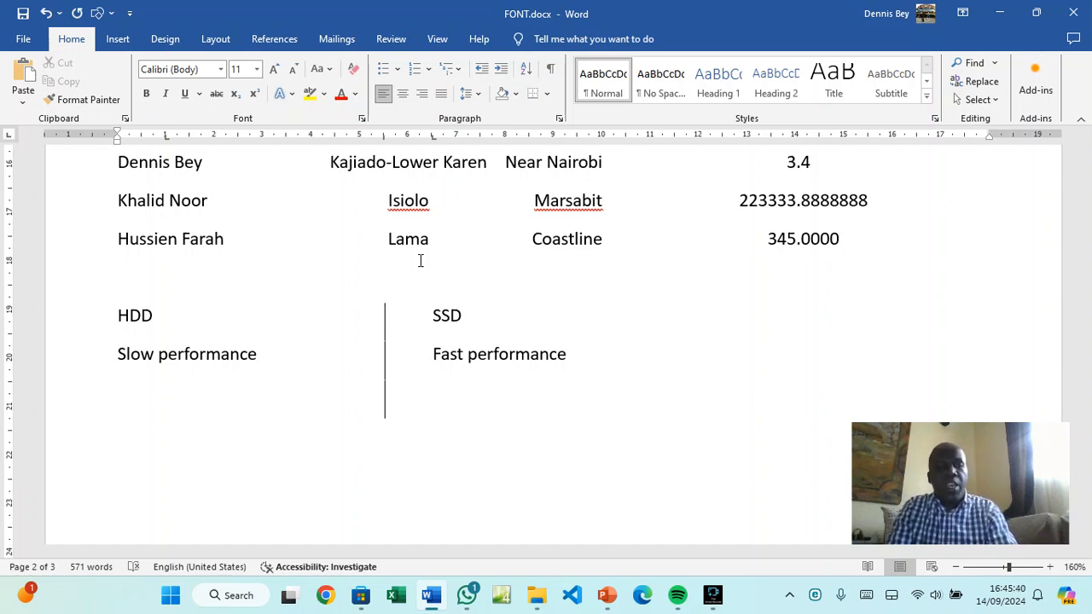
pyautogui.write('Movi')
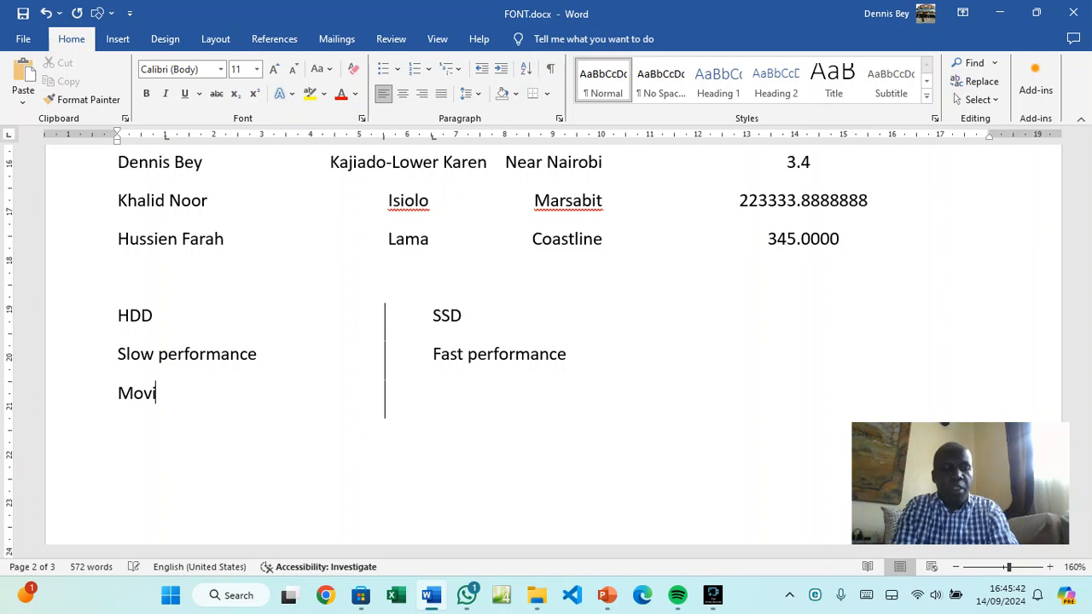
pyautogui.write('ng Pa')
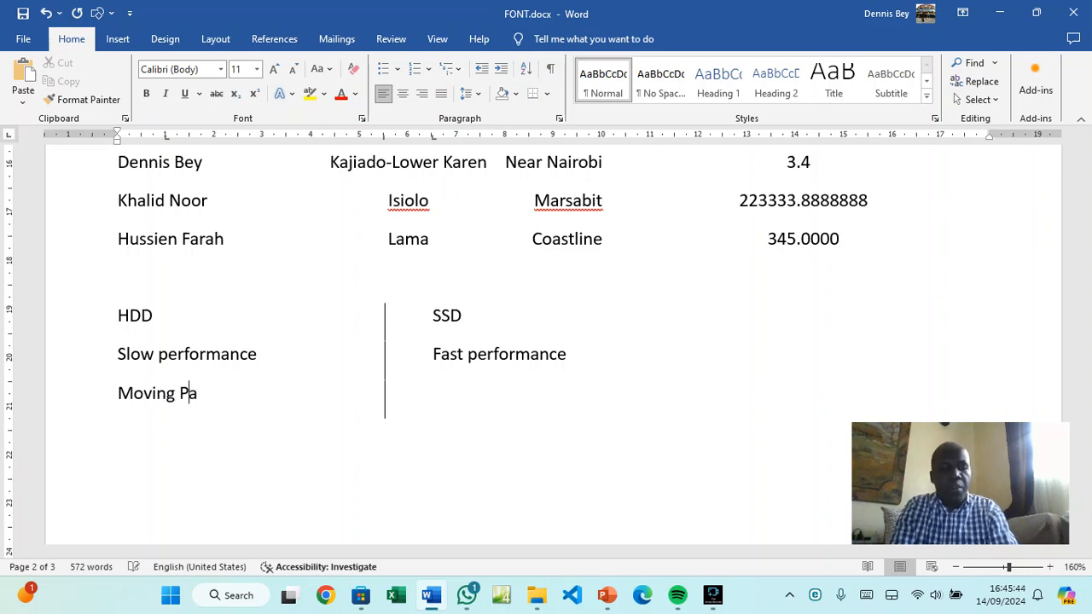
pyautogui.write('rts')
pyautogui.press('Tab')
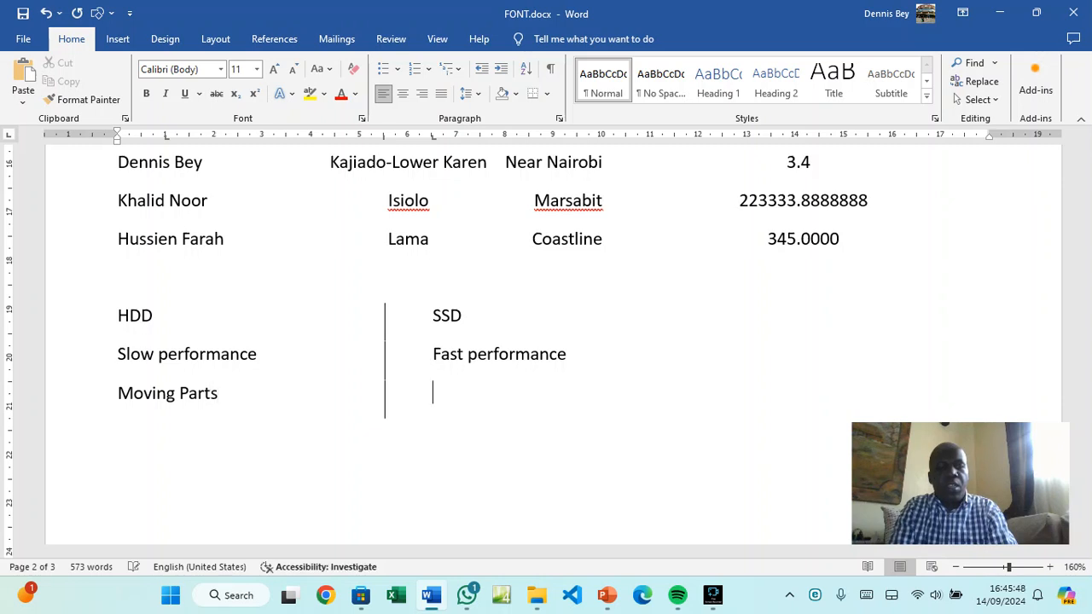
pyautogui.write('No mo')
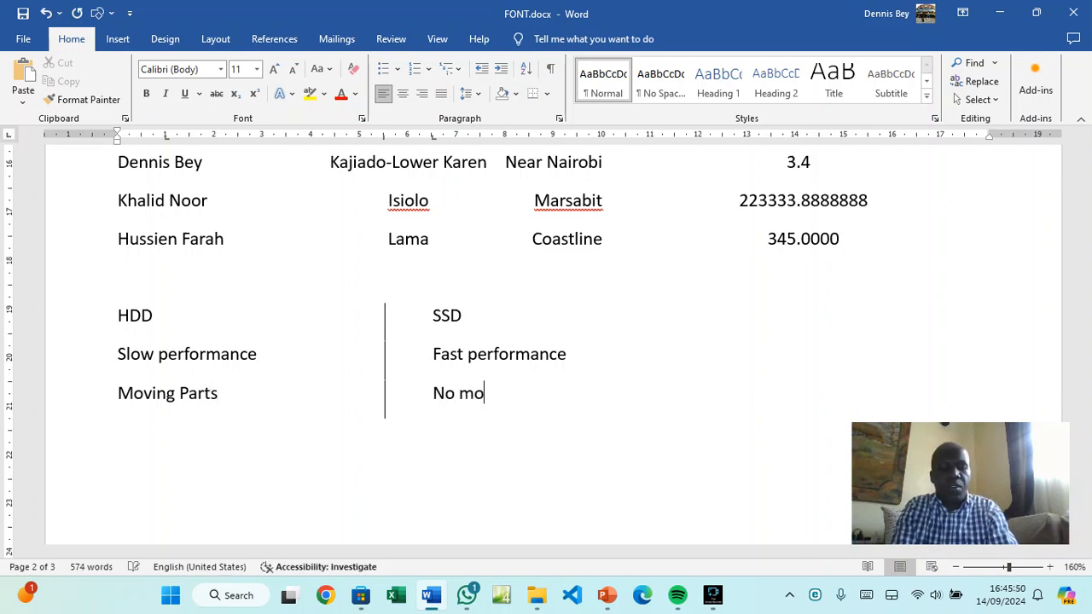
pyautogui.write('ving P')
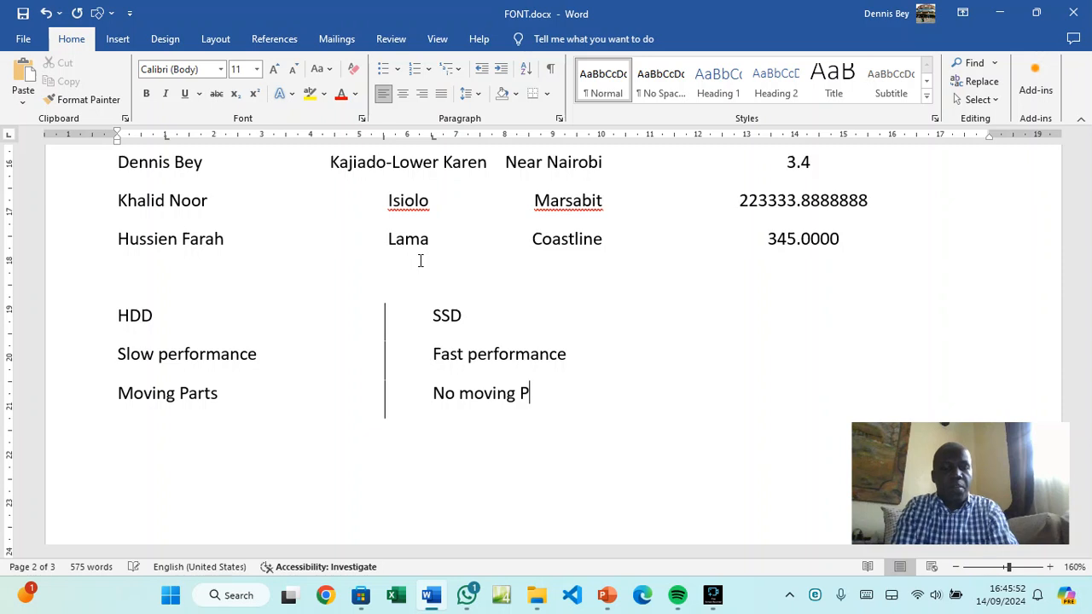
pyautogui.write('arts')
pyautogui.press('Tab')
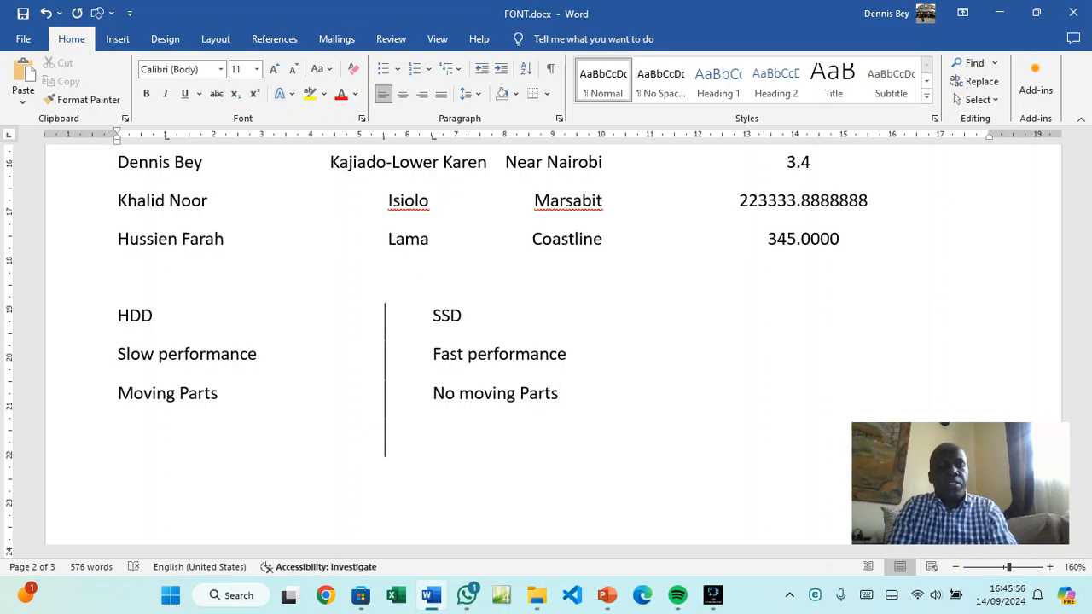
# Add the row Heavy and uses more power versus Light and uses less power
pyautogui.write('Heady')
pyautogui.press('BackSpace')
pyautogui.press('BackSpace')
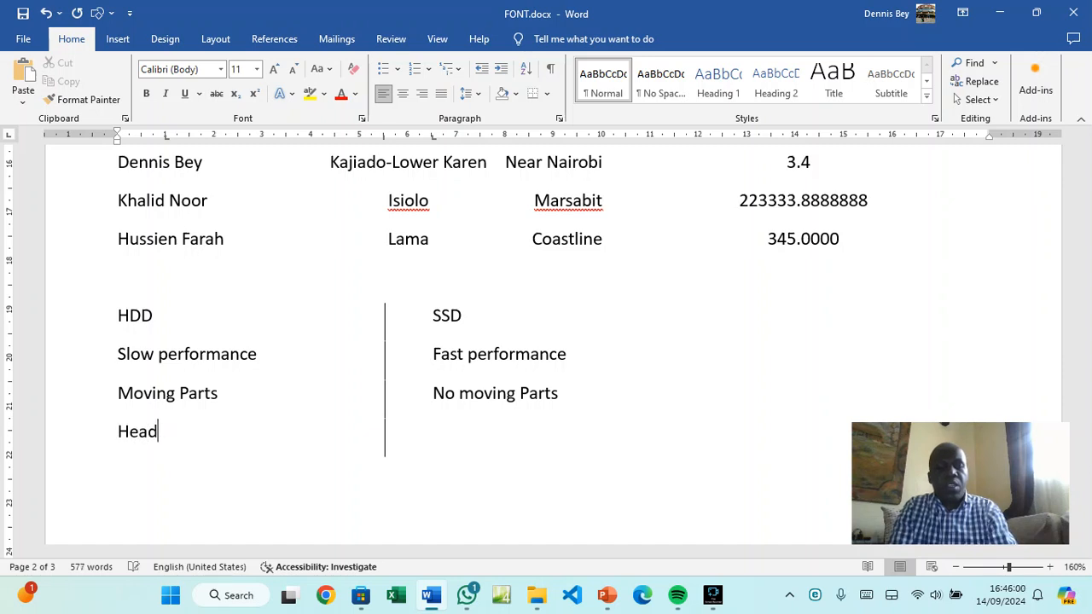
pyautogui.write('vy a')
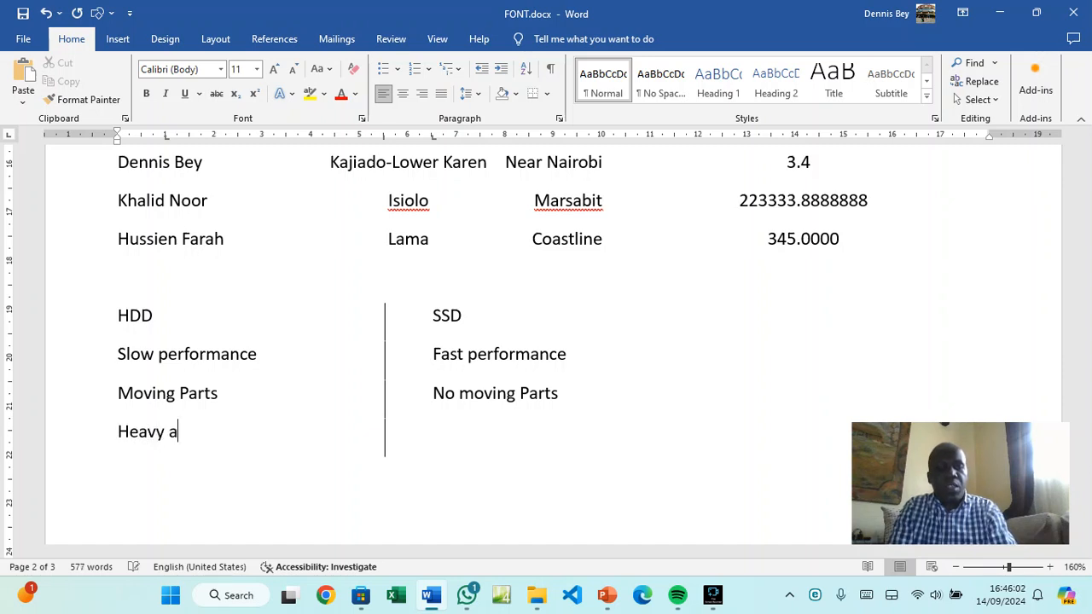
pyautogui.write('nd usue')
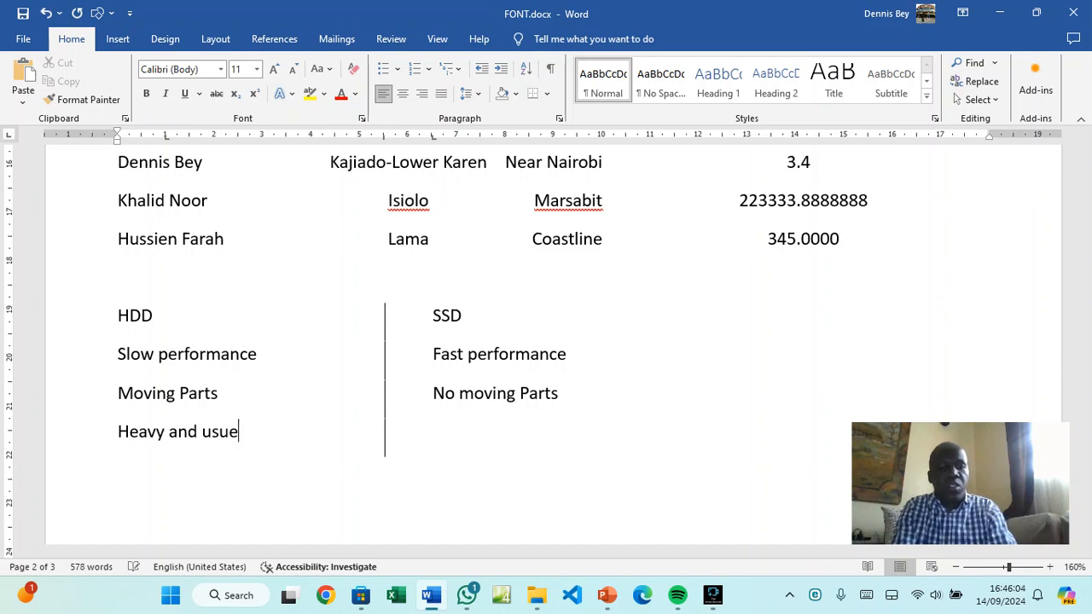
pyautogui.press('BackSpace')
pyautogui.press('BackSpace')
pyautogui.write('es')
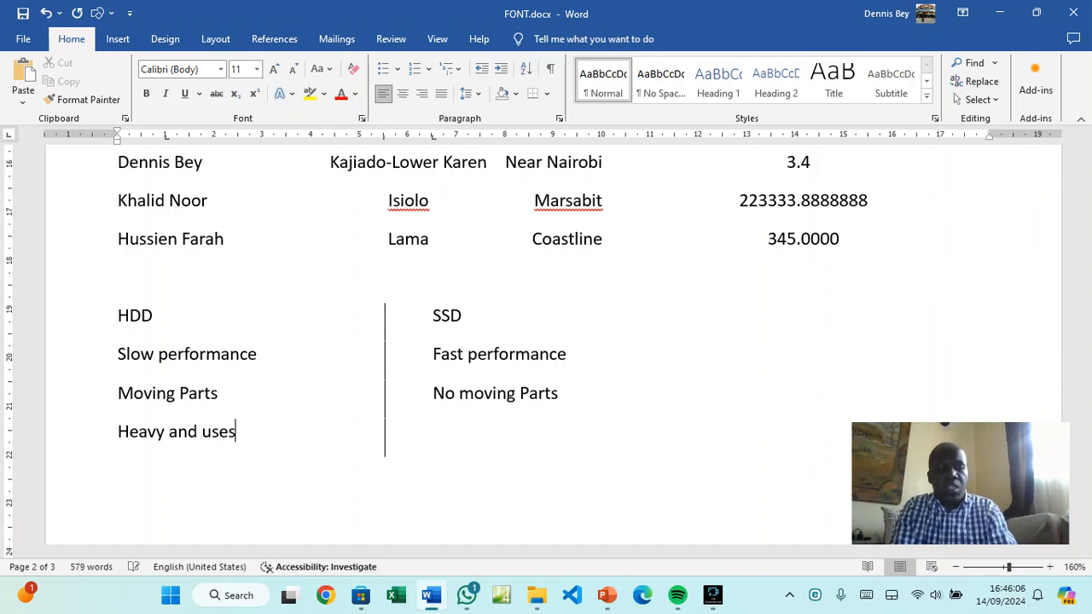
pyautogui.write(' mo')
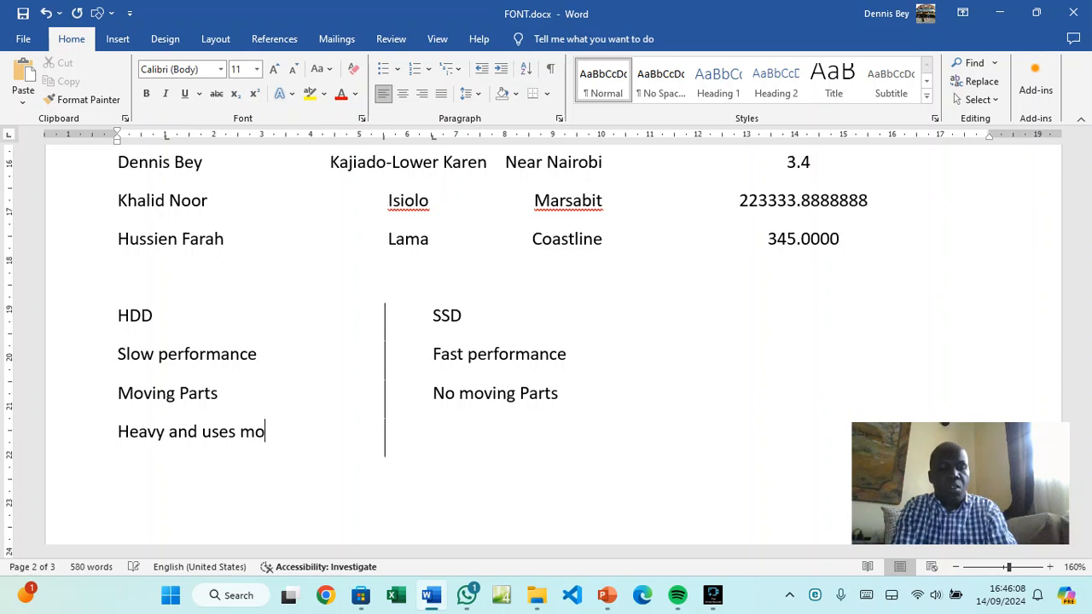
pyautogui.write('re power')
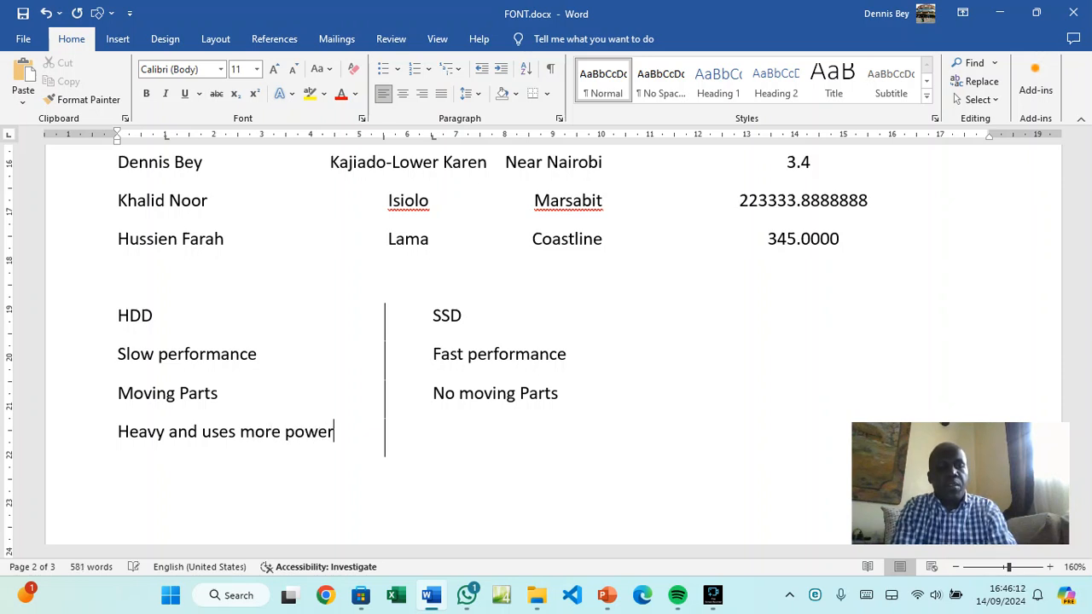
pyautogui.press('Tab')
pyautogui.write('Light and uses le')
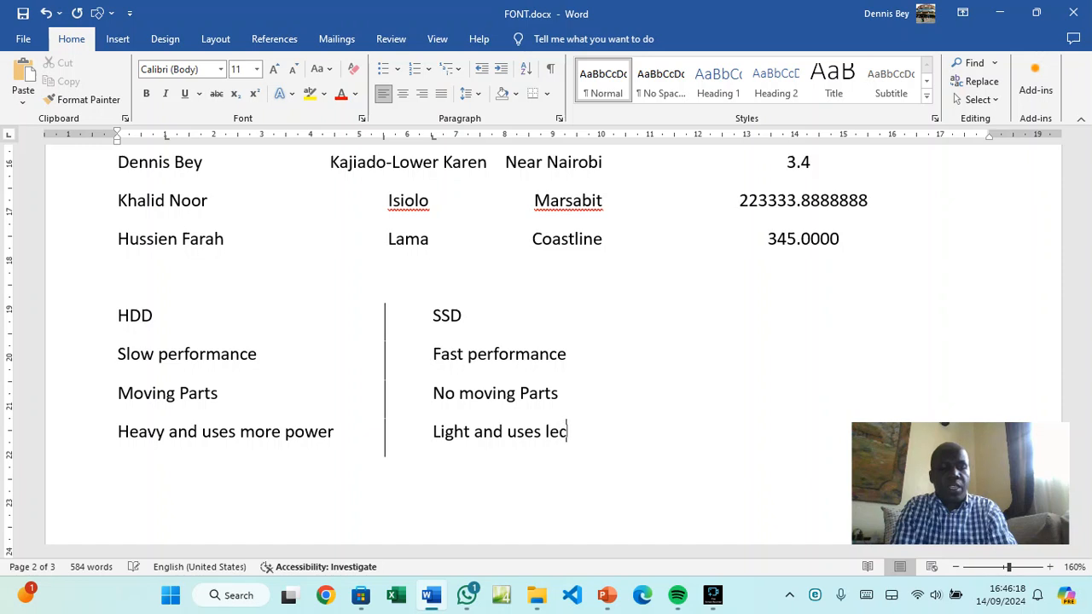
pyautogui.write('ss power')
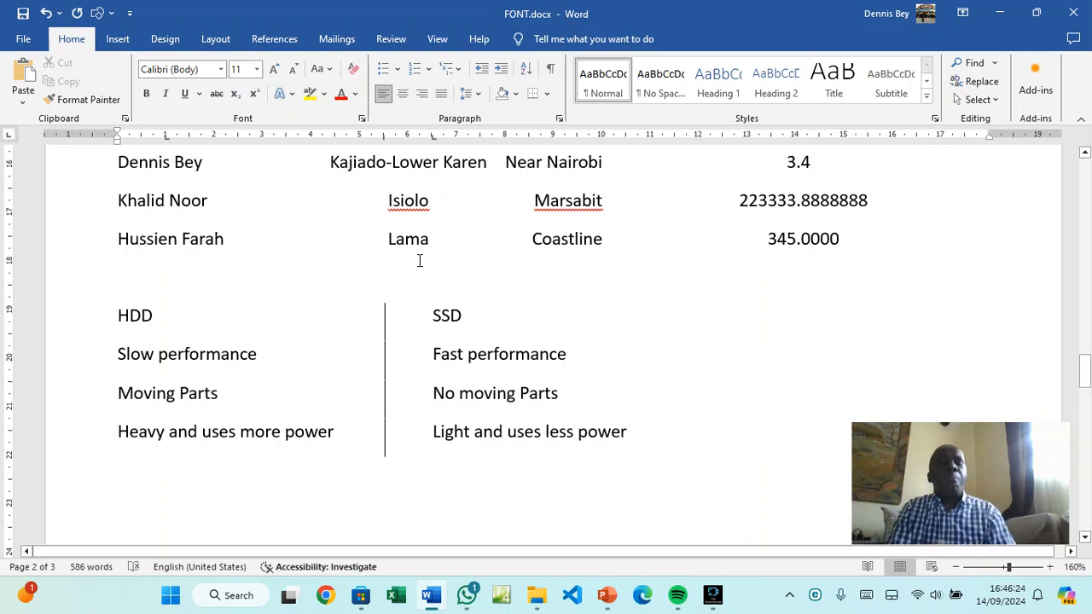
pyautogui.press('Tab')
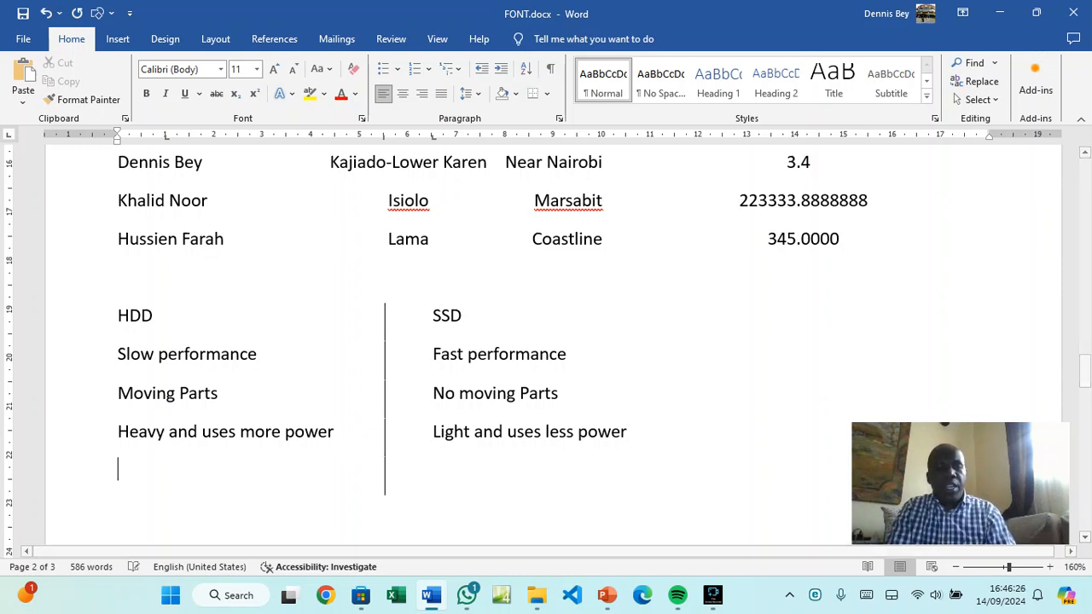
# Add the final row Affordable versus Expensive to purchase
pyautogui.write('Exp')
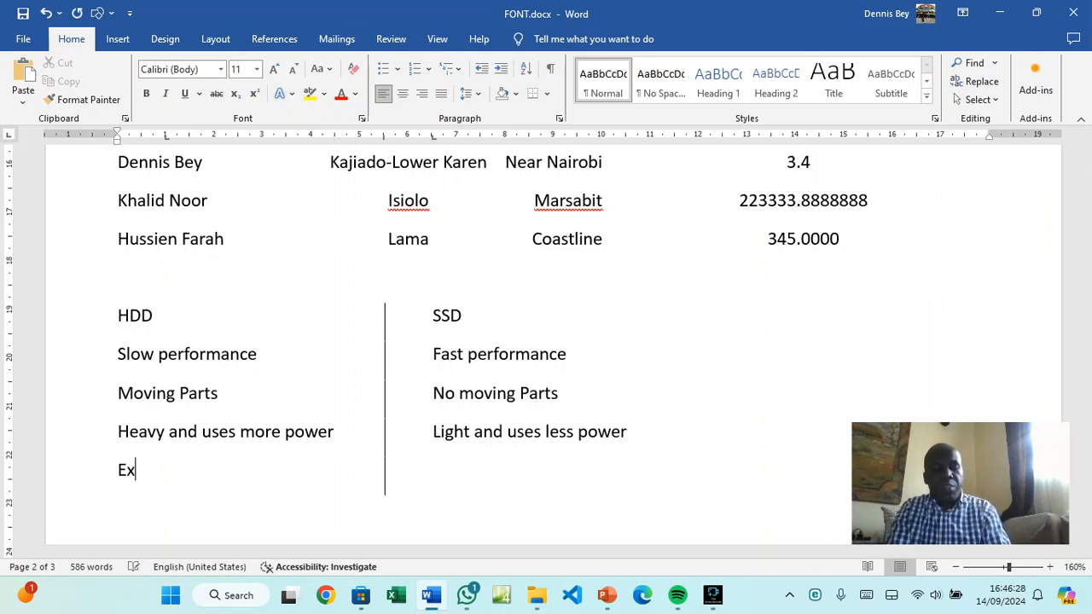
pyautogui.press('BackSpace')
pyautogui.press('BackSpace')
pyautogui.press('BackSpace')
pyautogui.write('A')
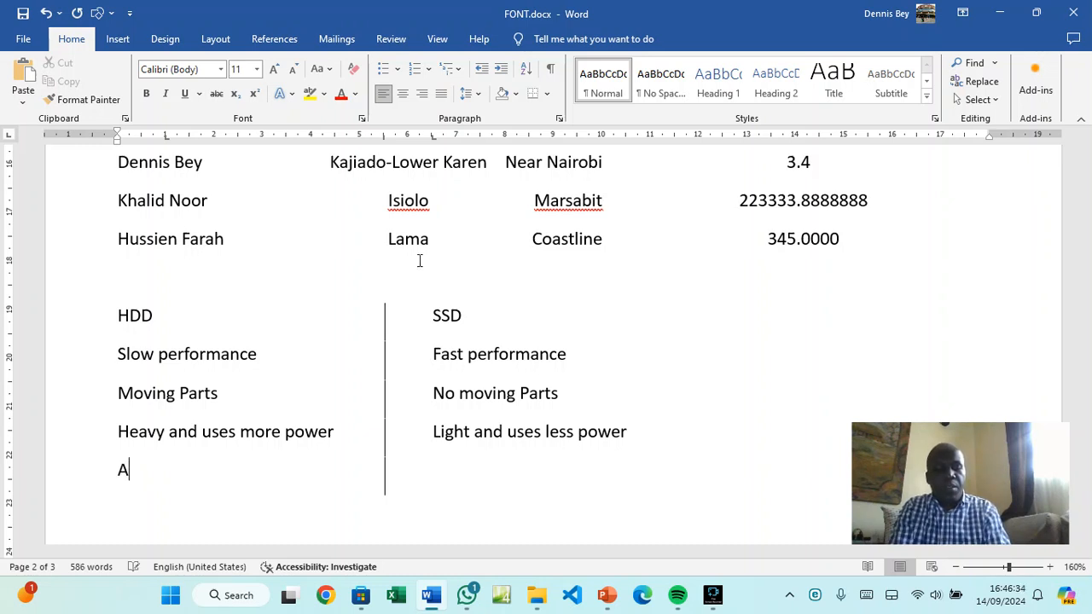
pyautogui.write('ffoerd')
pyautogui.press('BackSpace')
pyautogui.press('BackSpace')
pyautogui.press('BackSpace')
pyautogui.write('rdable')
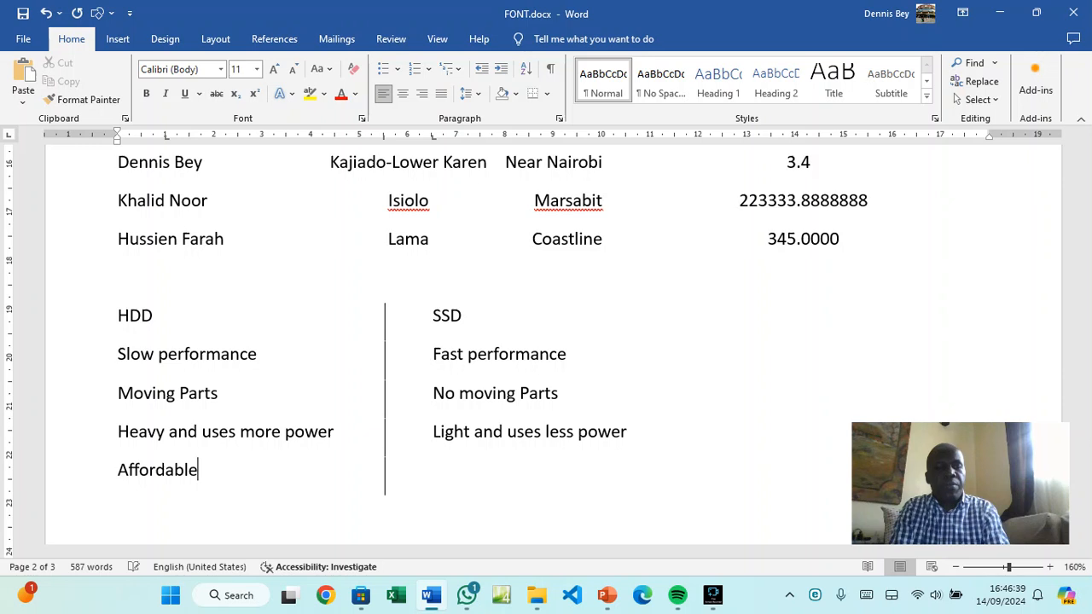
pyautogui.press('Tab')
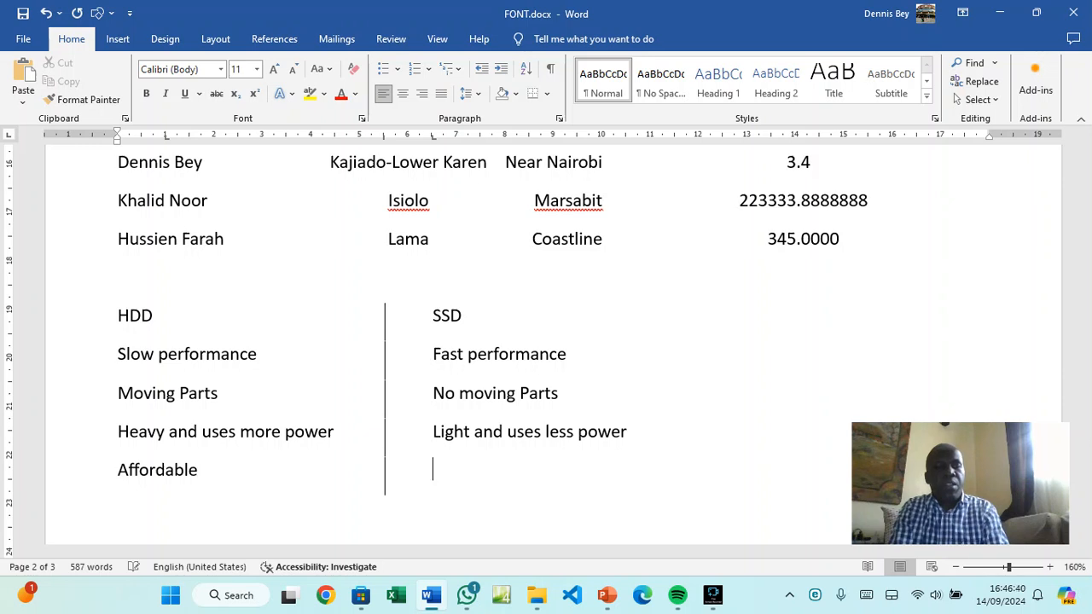
pyautogui.write('Expen')
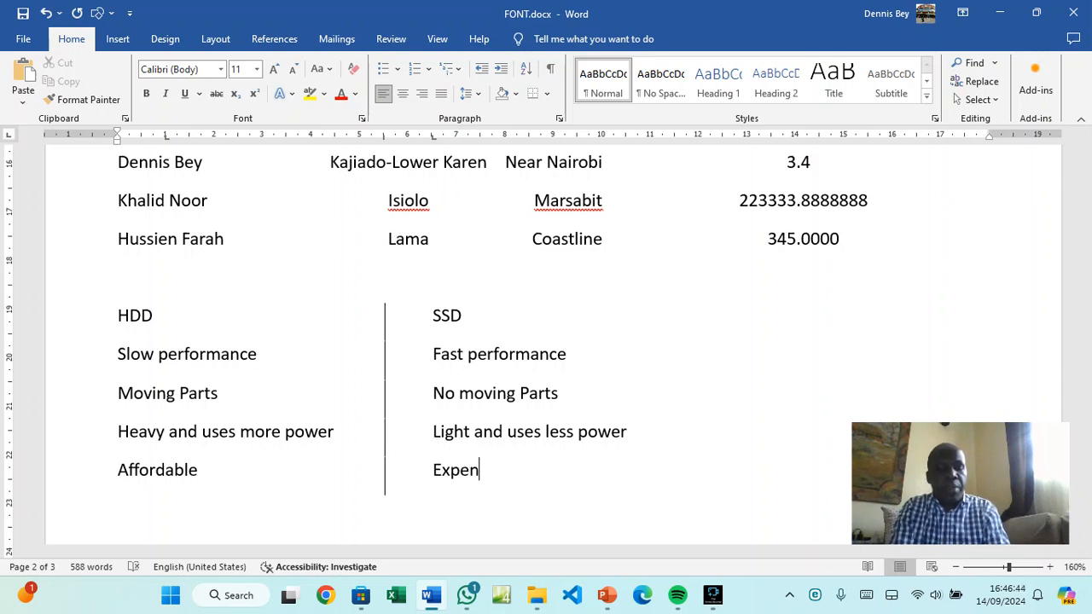
pyautogui.write('sive')
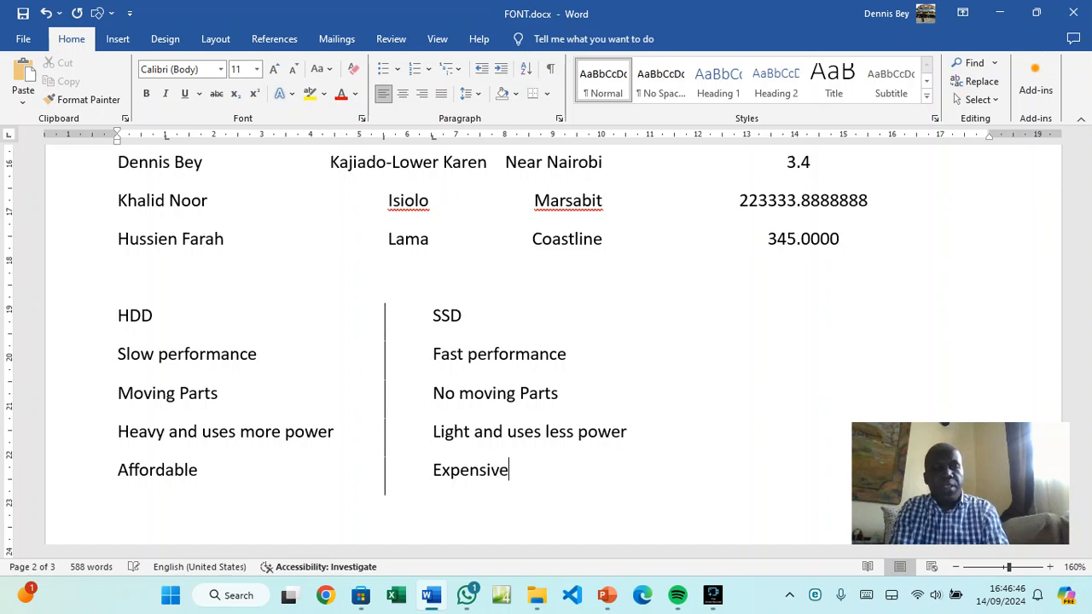
pyautogui.write(' to pu')
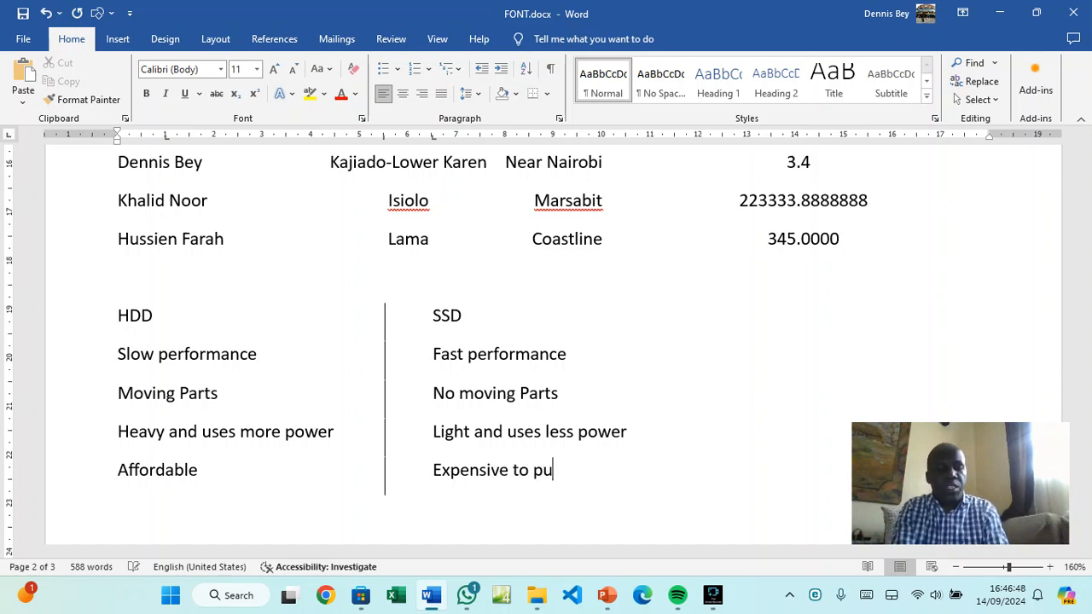
pyautogui.write('rchade')
pyautogui.press('BackSpace')
pyautogui.press('BackSpace')
pyautogui.write('se')
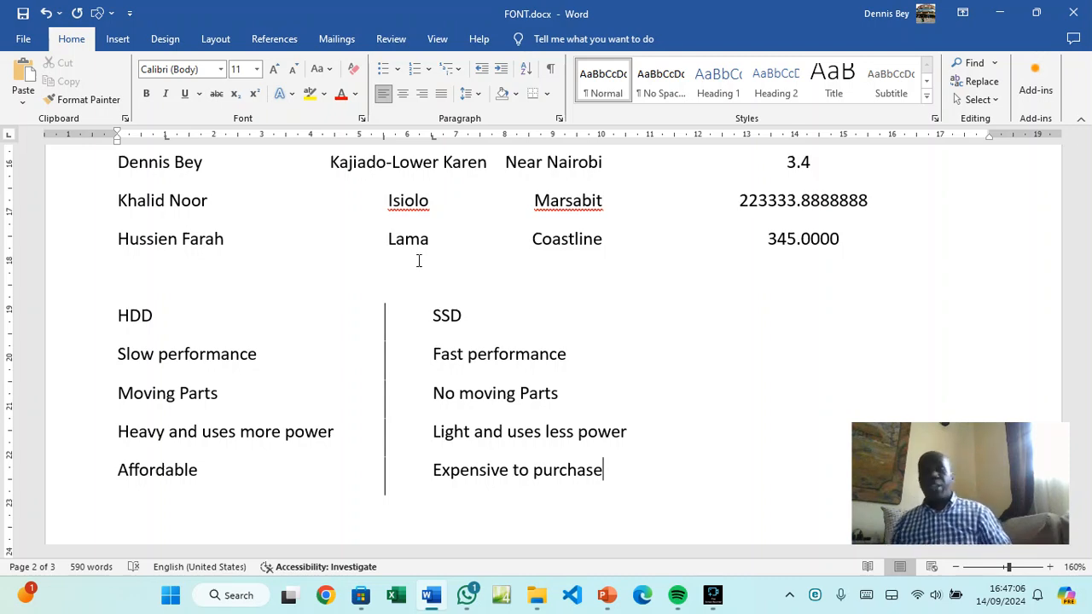
# Set the opening VIDEO paragraph's special indent to (none)
pyautogui.scroll(8, 336, 417)
pyautogui.scroll(10, 335, 417)
pyautogui.scroll(10, 336, 417)
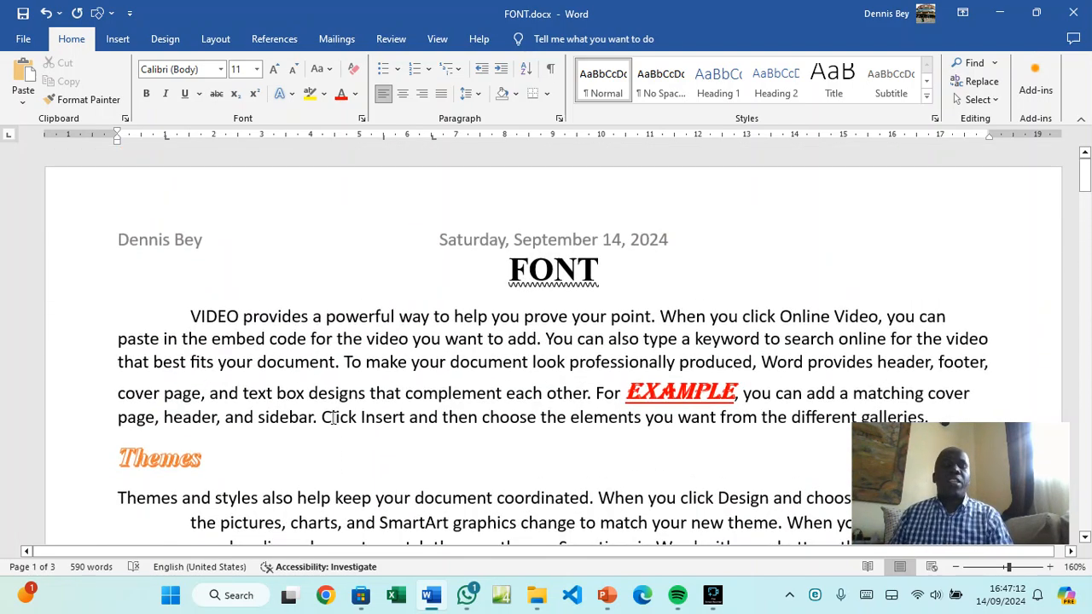
pyautogui.moveTo(188, 318); pyautogui.dragTo(901, 415)
pyautogui.click(559, 119)
pyautogui.click(635, 231)
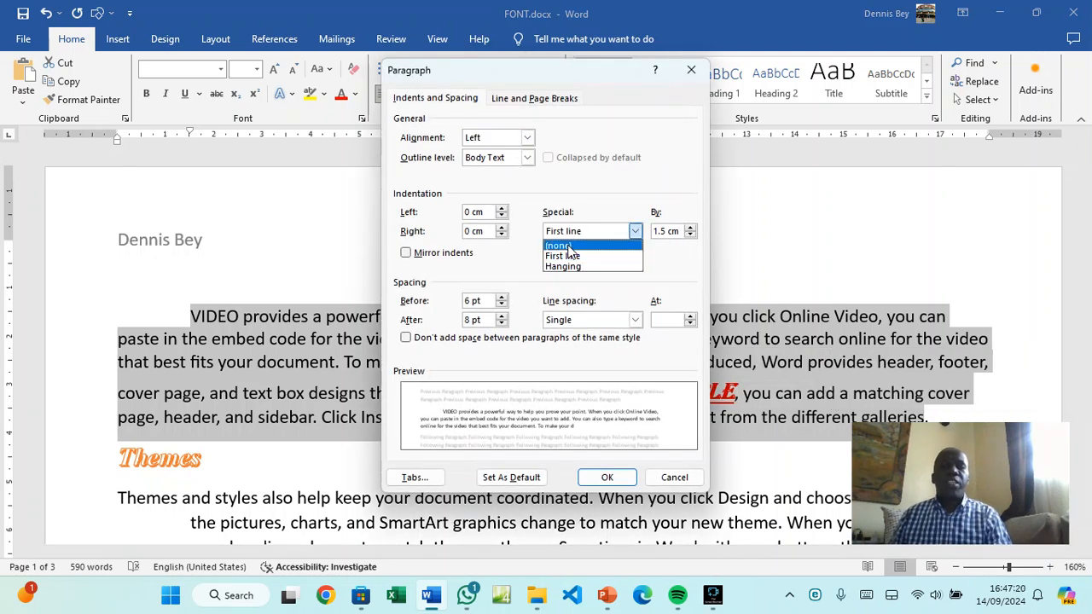
pyautogui.click(569, 247)
pyautogui.click(606, 477)
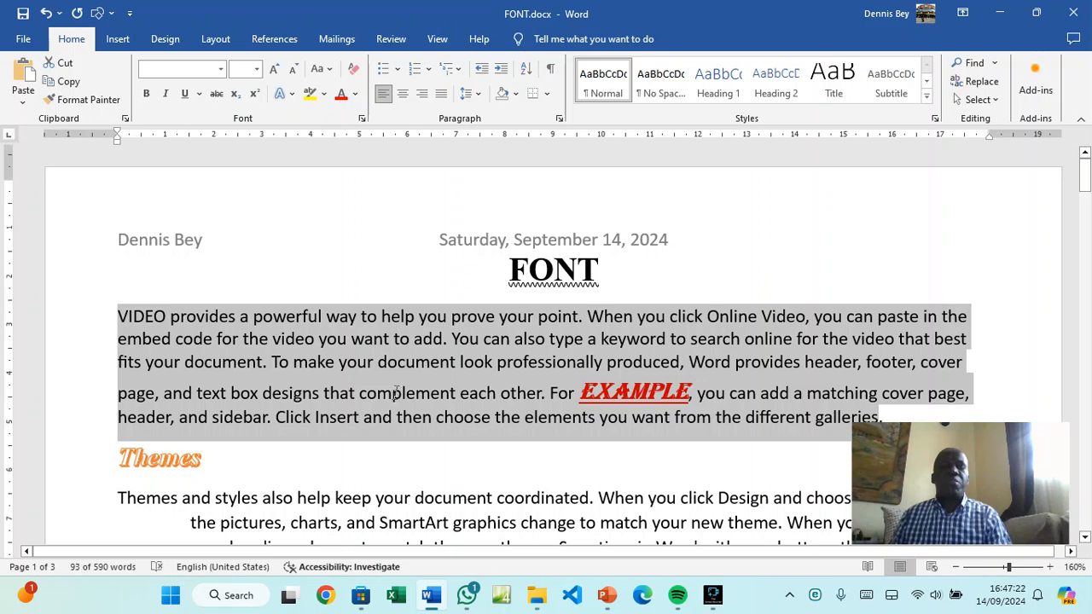
# Set the Themes paragraph's special indent to (none)
pyautogui.scroll(-3, 397, 393)
pyautogui.moveTo(107, 200); pyautogui.dragTo(411, 323)
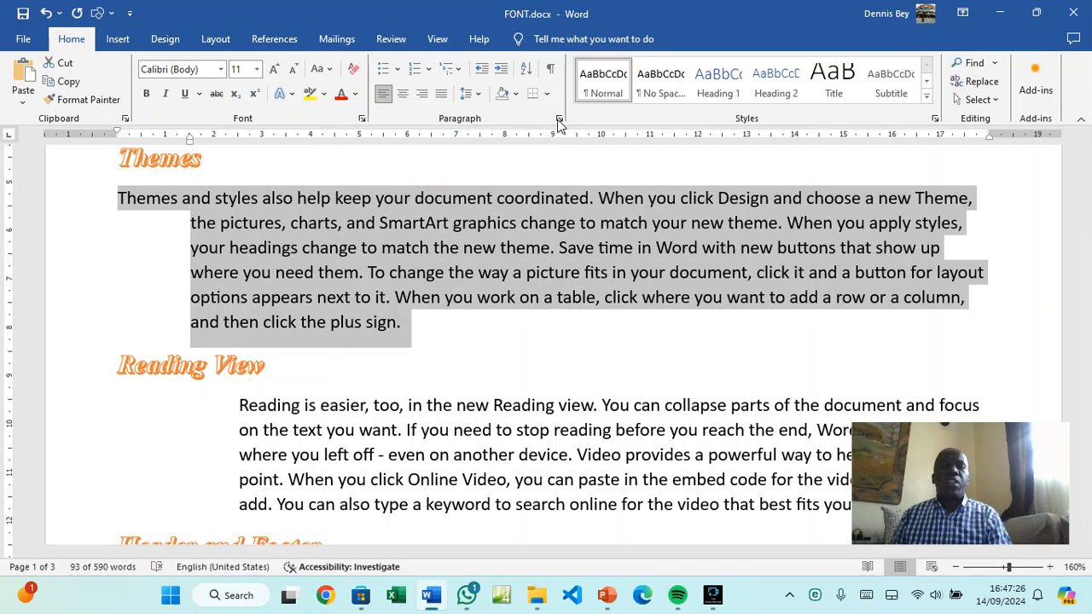
pyautogui.click(559, 119)
pyautogui.click(587, 230)
pyautogui.click(586, 248)
pyautogui.click(605, 480)
pyautogui.scroll(-4, 432, 395)
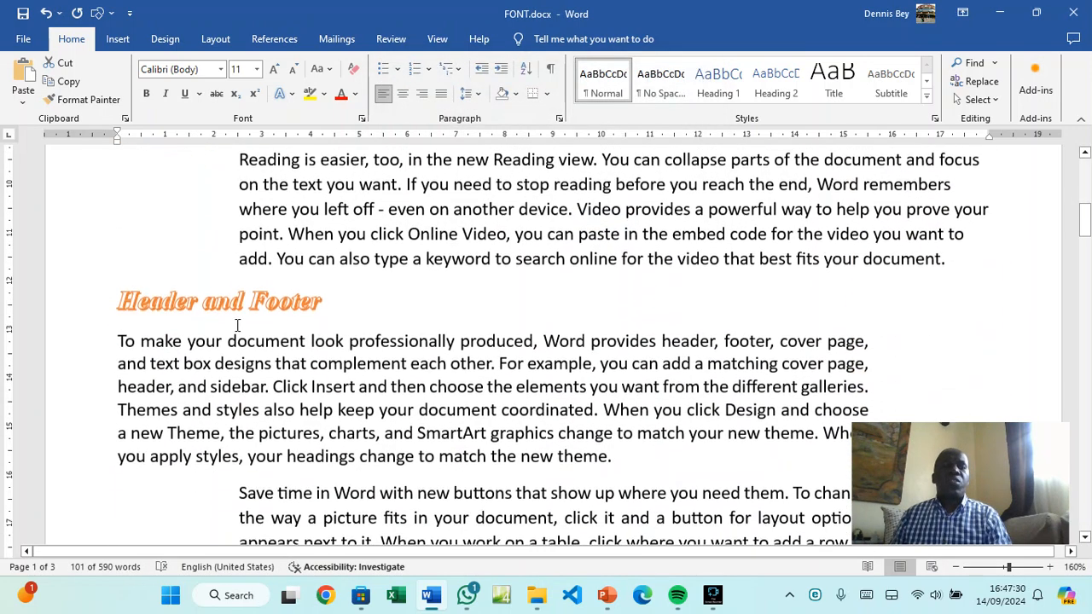
pyautogui.scroll(2, 283, 328)
# Reset the Reading View paragraph's left indent from 2.5 cm to 0 cm
pyautogui.moveTo(240, 261); pyautogui.dragTo(895, 364)
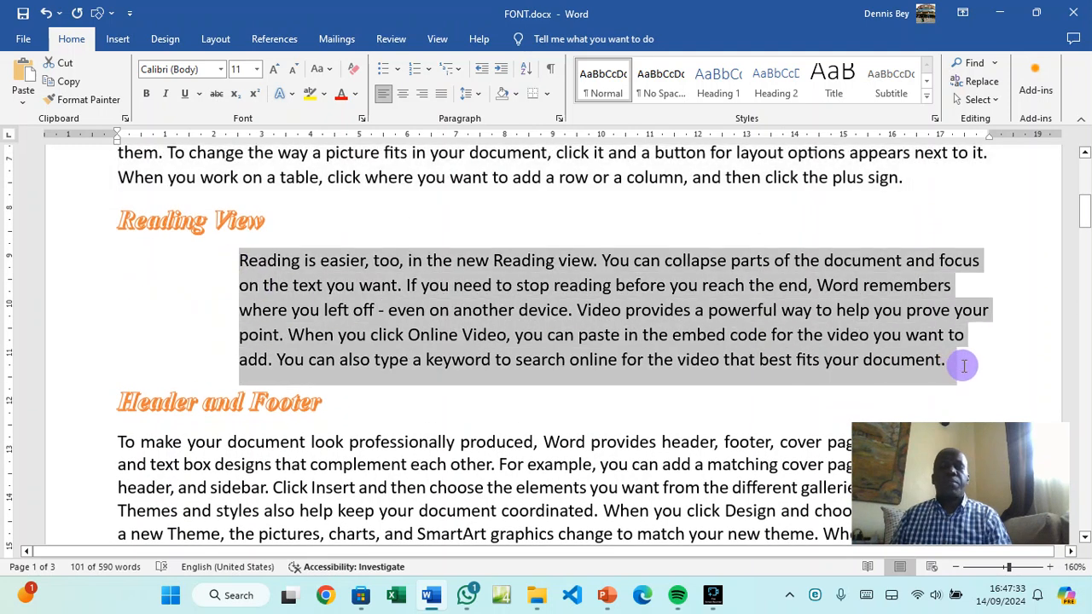
pyautogui.click(559, 117)
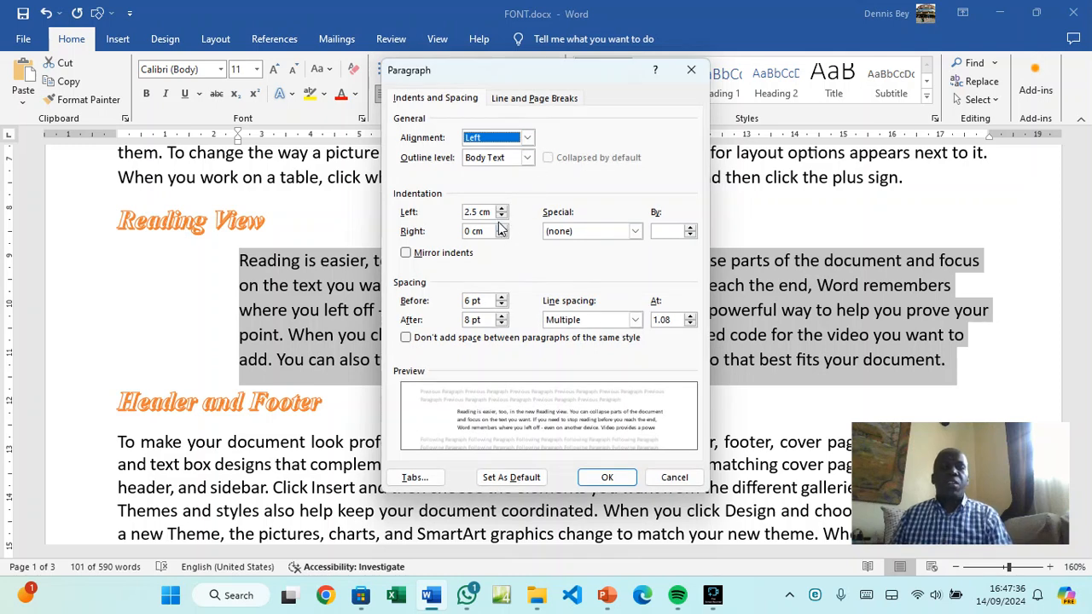
pyautogui.moveTo(478, 213); pyautogui.dragTo(453, 217)
pyautogui.write('0')
pyautogui.click(605, 477)
# Reset the Header and Footer paragraph's right indent from 2.5 cm to 0 cm
pyautogui.scroll(-3, 542, 437)
pyautogui.scroll(-1, 542, 436)
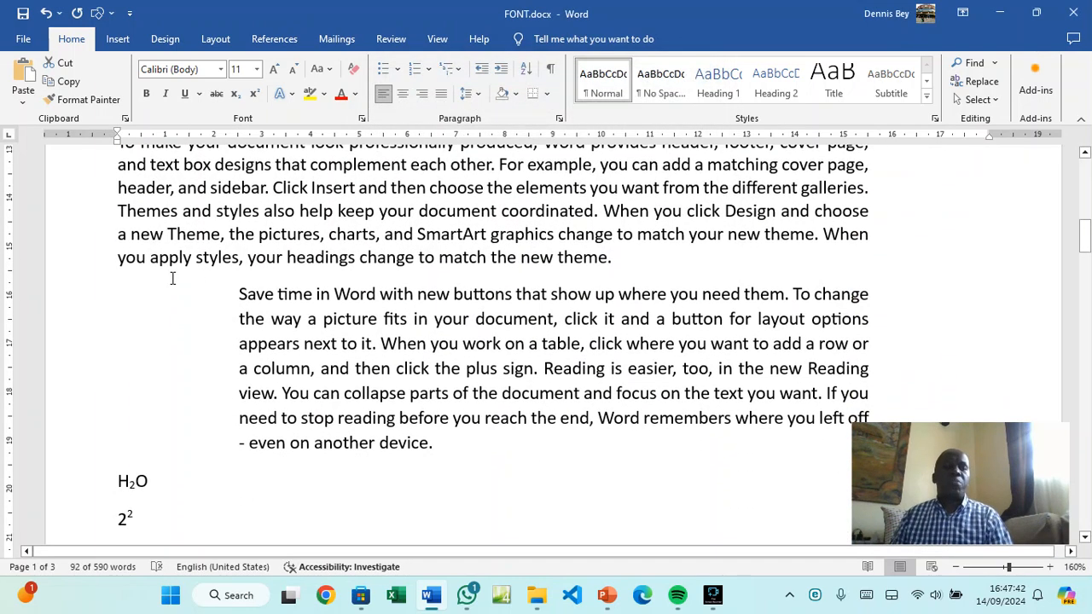
pyautogui.scroll(3, 172, 265)
pyautogui.moveTo(103, 261); pyautogui.dragTo(111, 378)
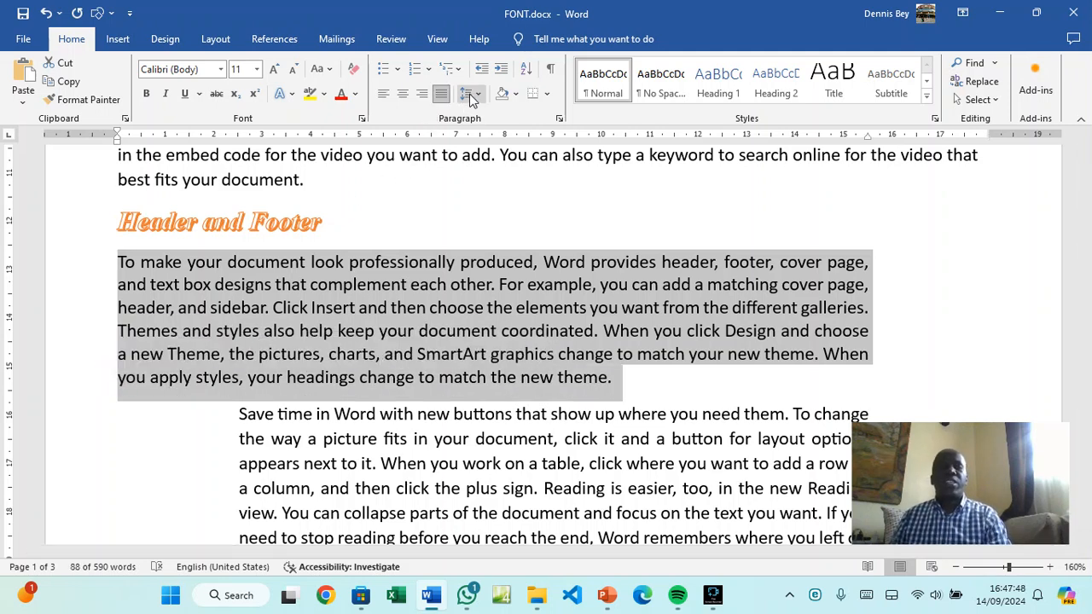
pyautogui.click(559, 118)
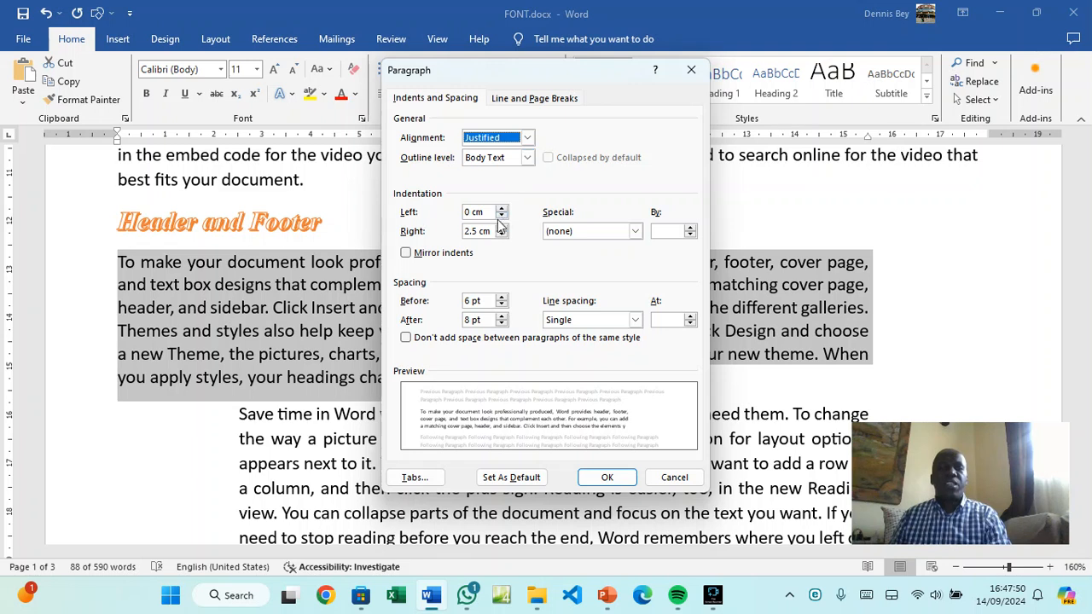
pyautogui.moveTo(478, 231)
pyautogui.mouseDown()
pyautogui.moveTo(467, 237)
pyautogui.moveTo(476, 233)
pyautogui.mouseUp()
pyautogui.click(467, 236)
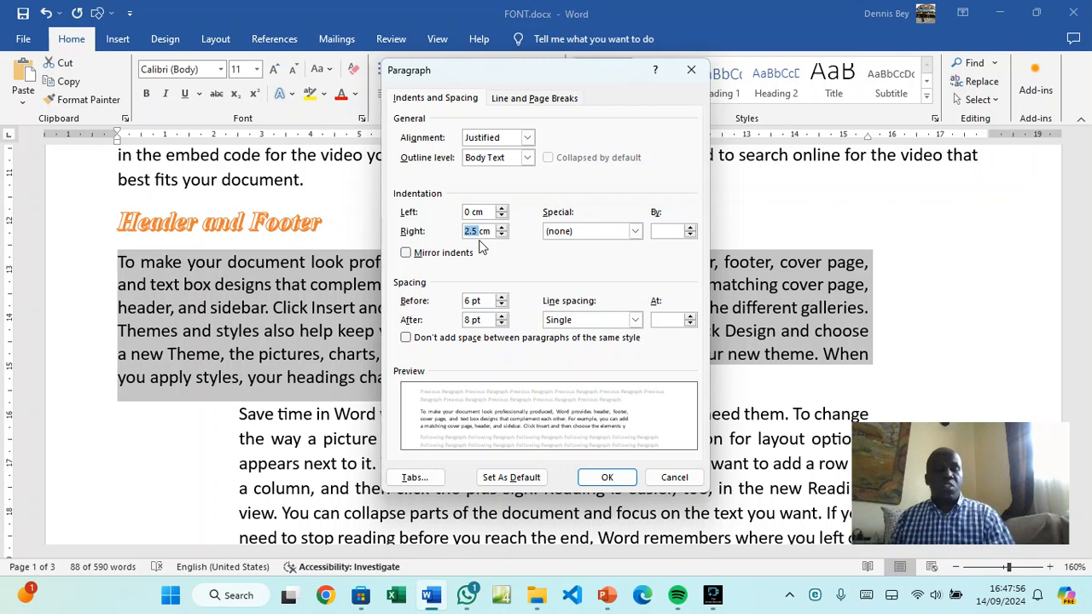
pyautogui.write('0')
pyautogui.click(593, 481)
pyautogui.scroll(-3, 197, 417)
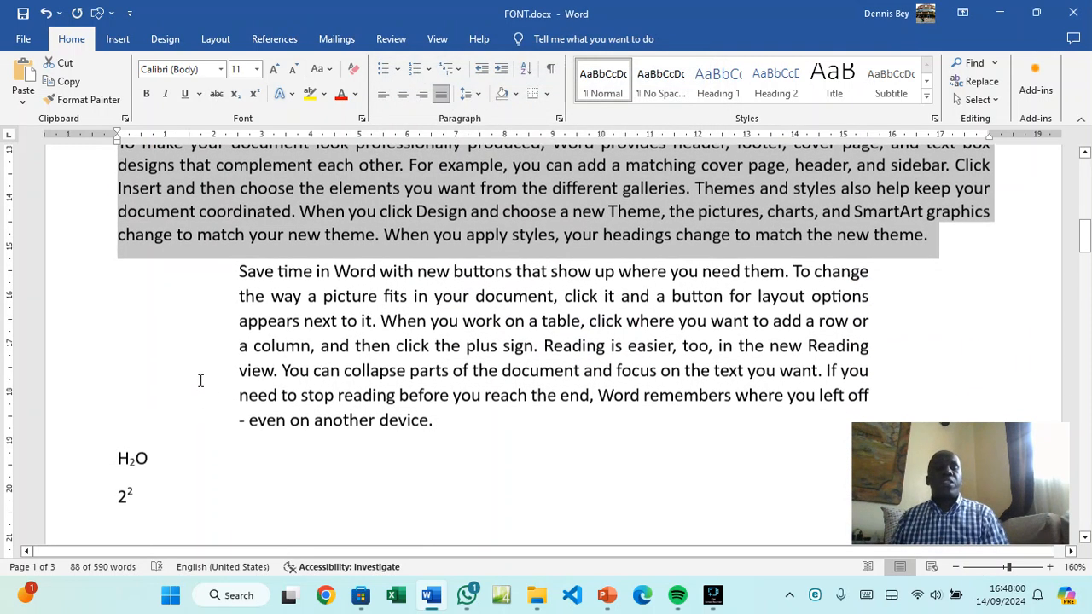
# Change the Save time in Word paragraph's left and right indents from 2.5 cm to 0 cm
pyautogui.moveTo(232, 272); pyautogui.dragTo(447, 422)
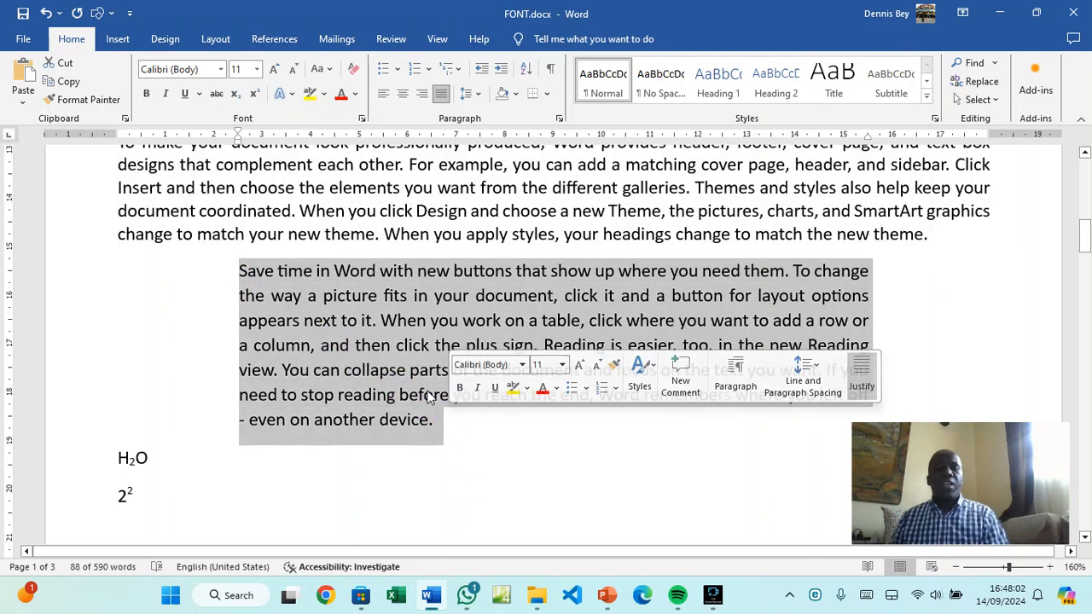
pyautogui.click(560, 119)
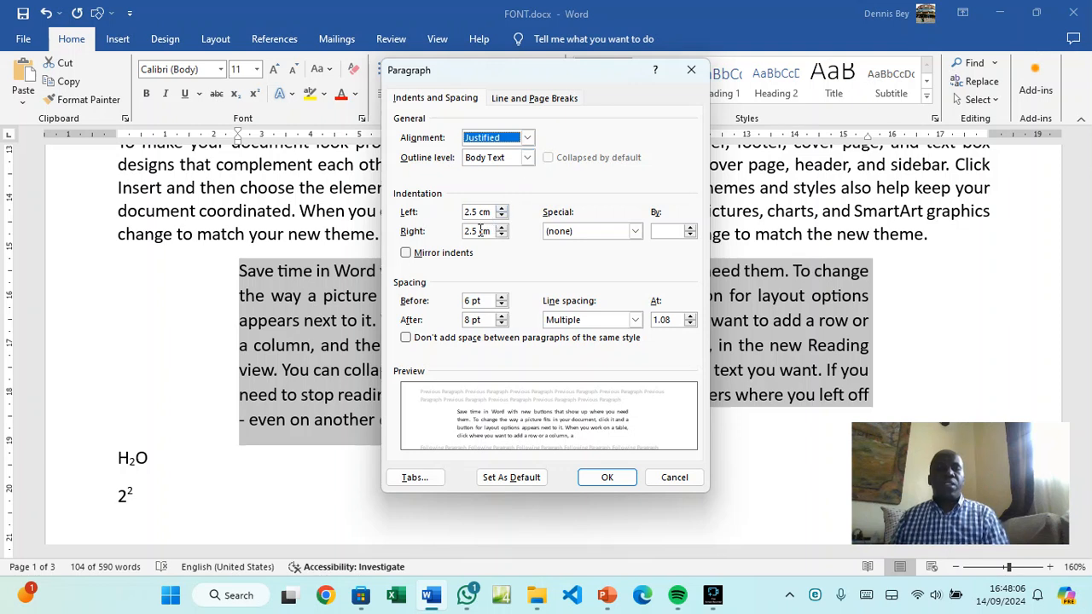
pyautogui.moveTo(478, 231); pyautogui.dragTo(463, 236)
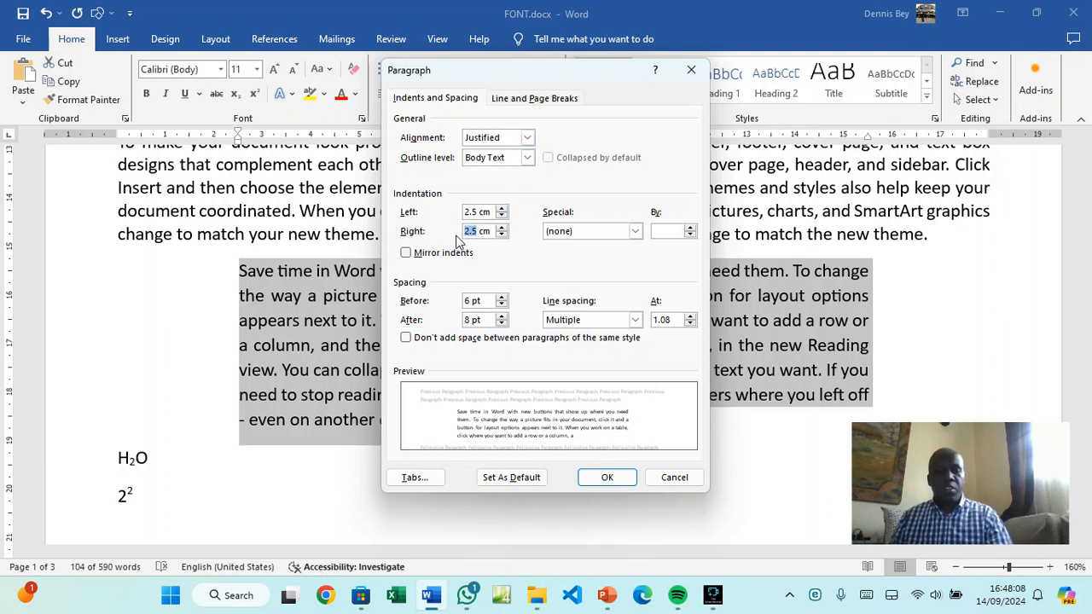
pyautogui.write('0')
pyautogui.moveTo(478, 211); pyautogui.dragTo(463, 215)
pyautogui.write('0')
pyautogui.click(605, 476)
pyautogui.scroll(10, 587, 463)
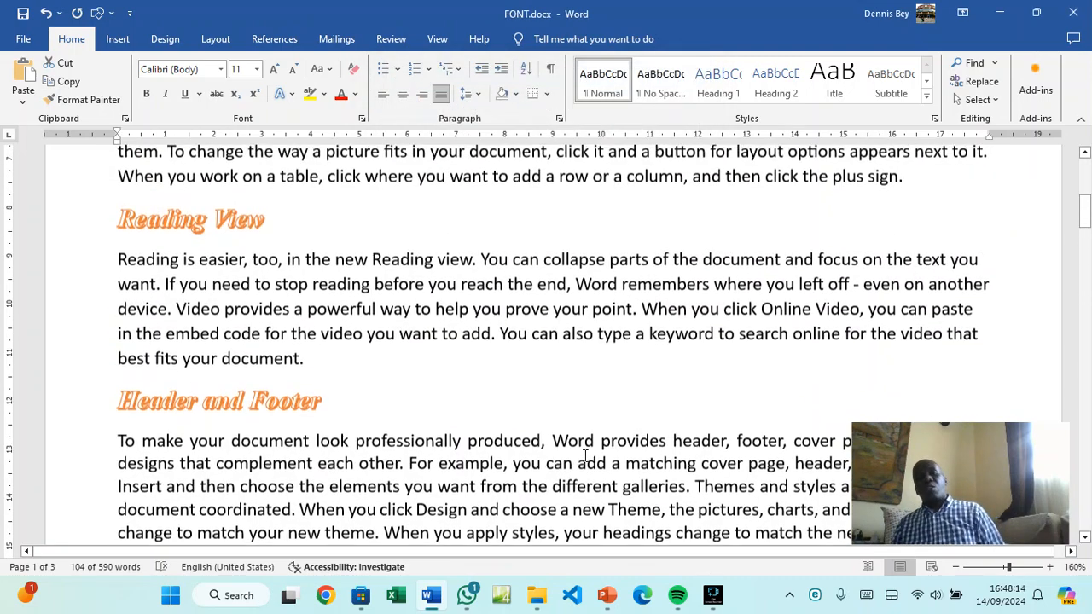
pyautogui.scroll(1, 579, 453)
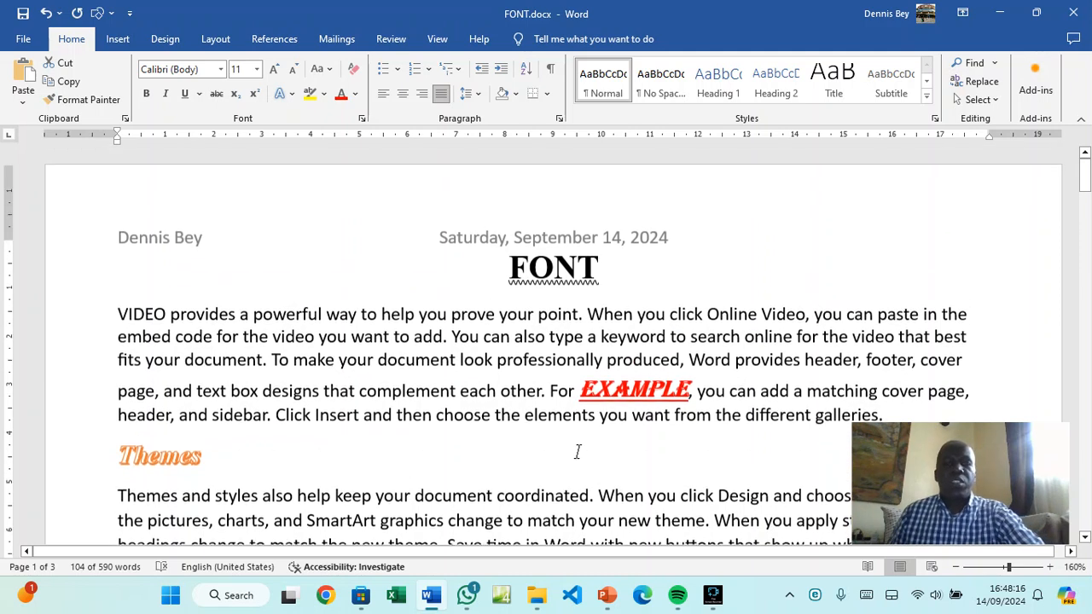
pyautogui.scroll(-2, 579, 453)
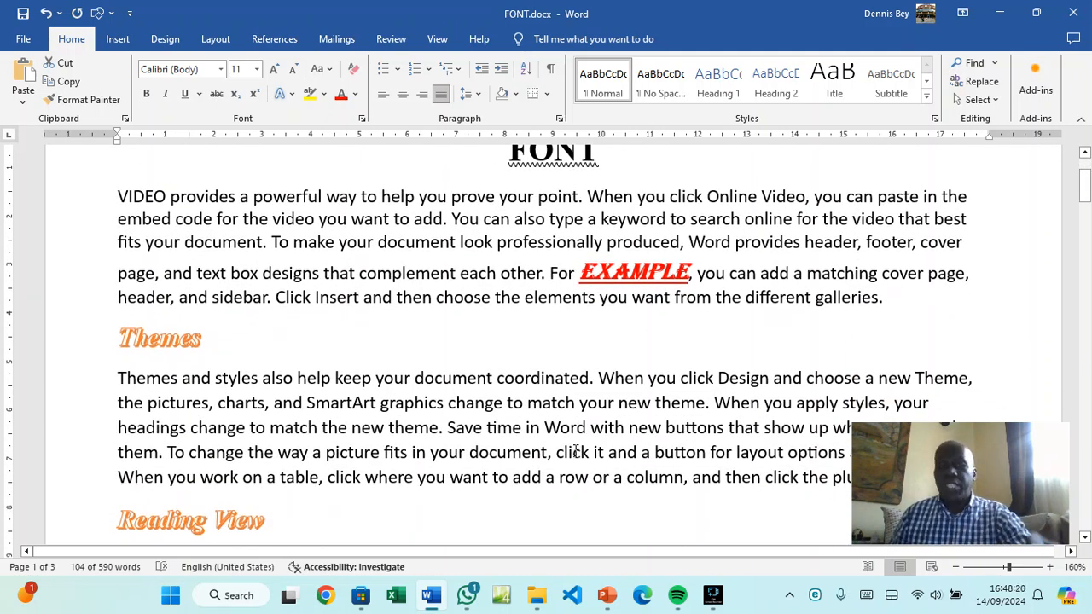
pyautogui.scroll(1, 577, 451)
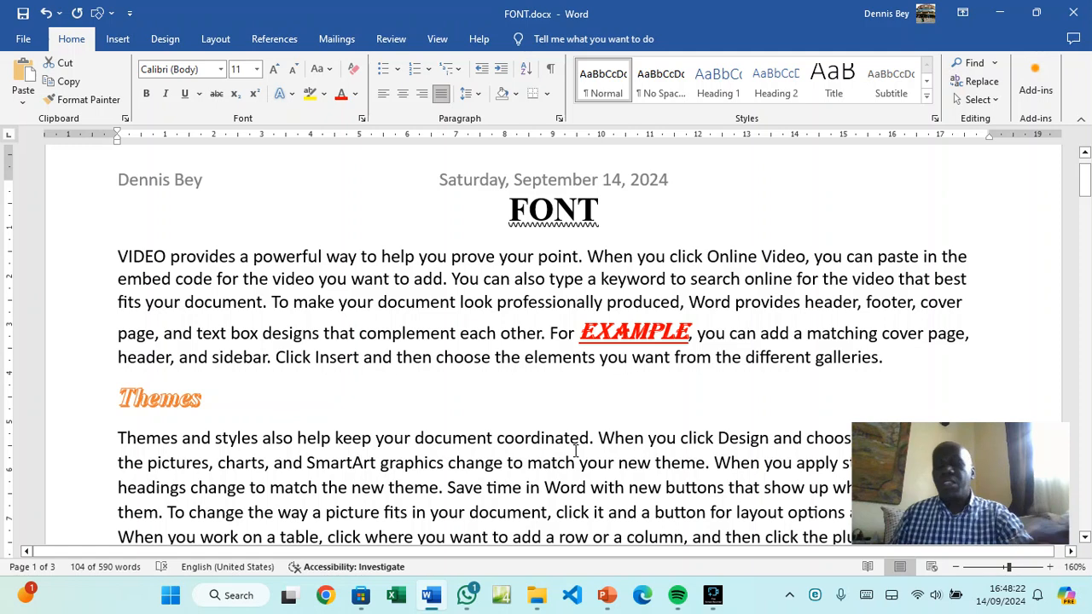
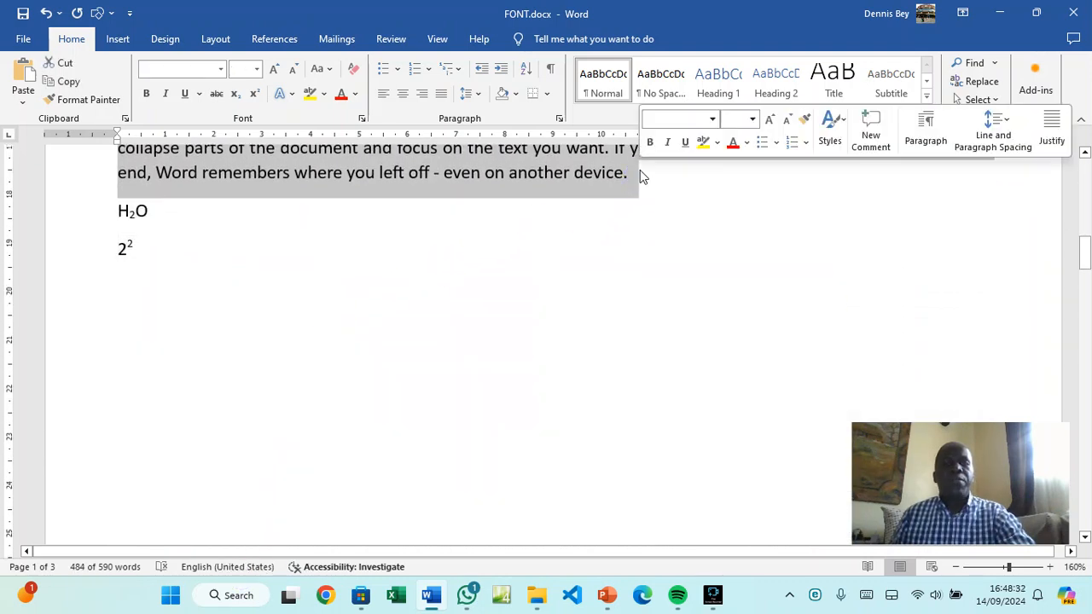
# Set the text to Two columns with Line between ticked in More Columns
pyautogui.click(225, 43)
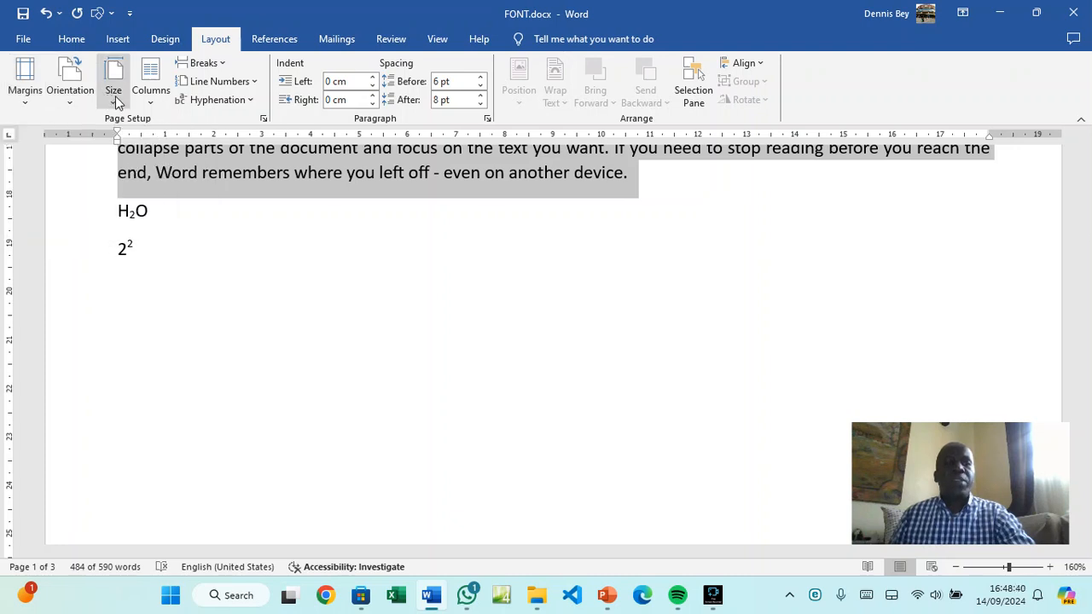
pyautogui.click(152, 101)
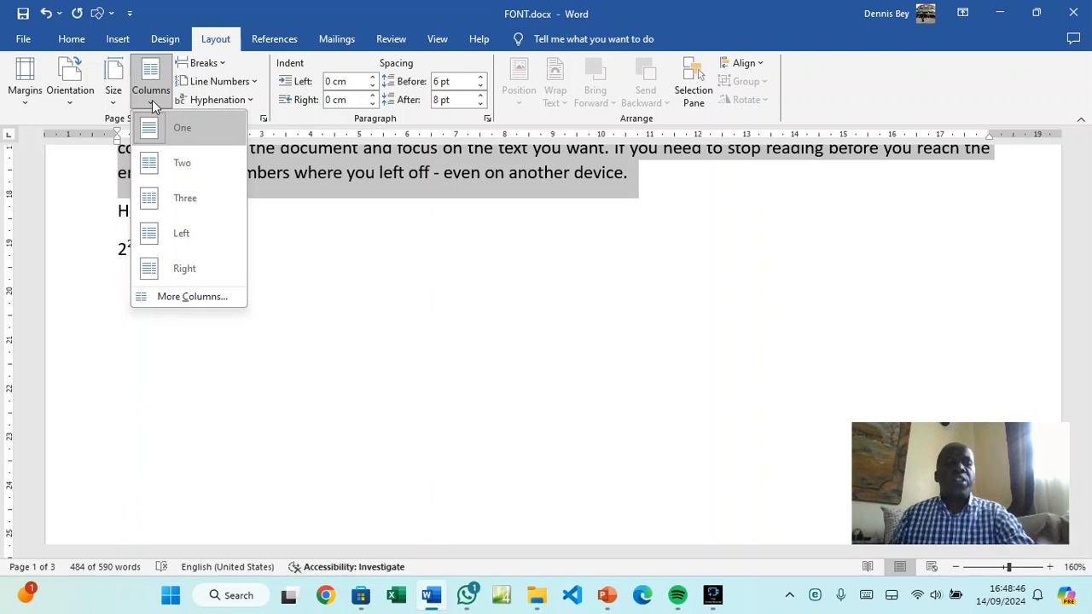
pyautogui.click(152, 300)
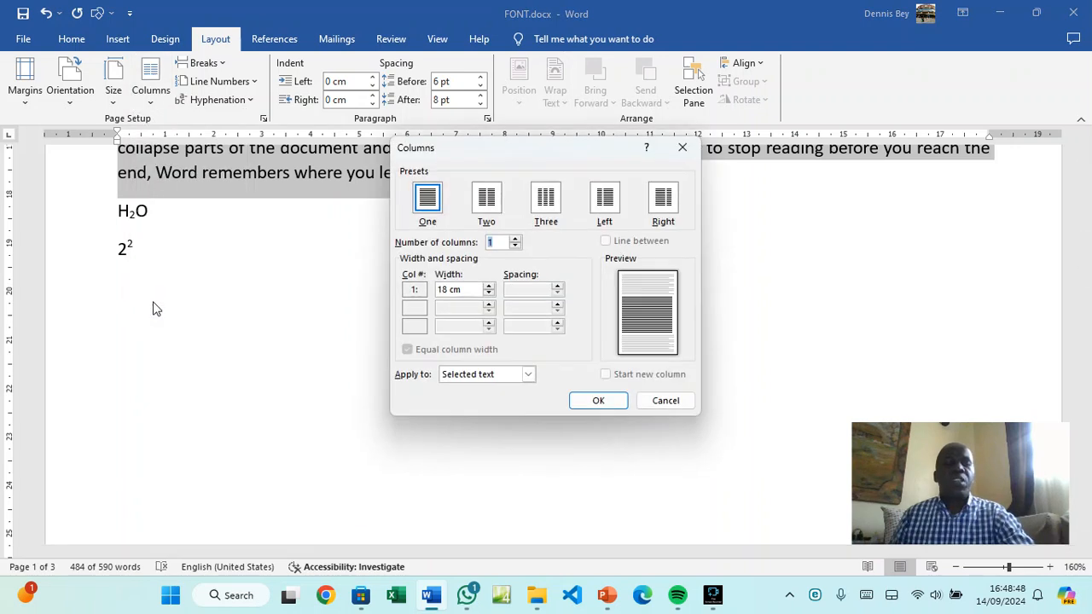
pyautogui.click(488, 201)
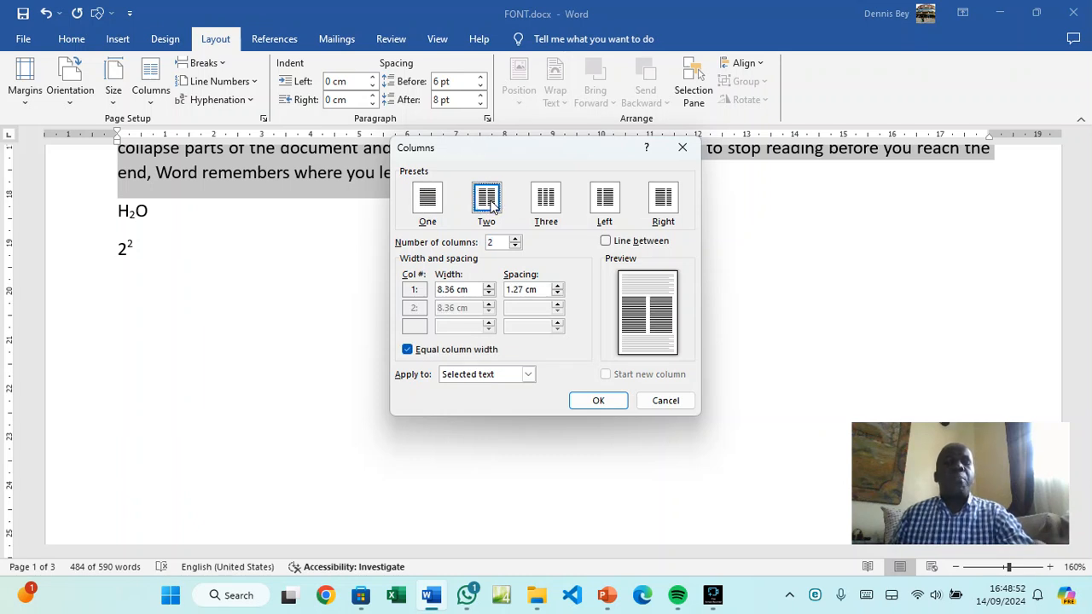
pyautogui.click(607, 242)
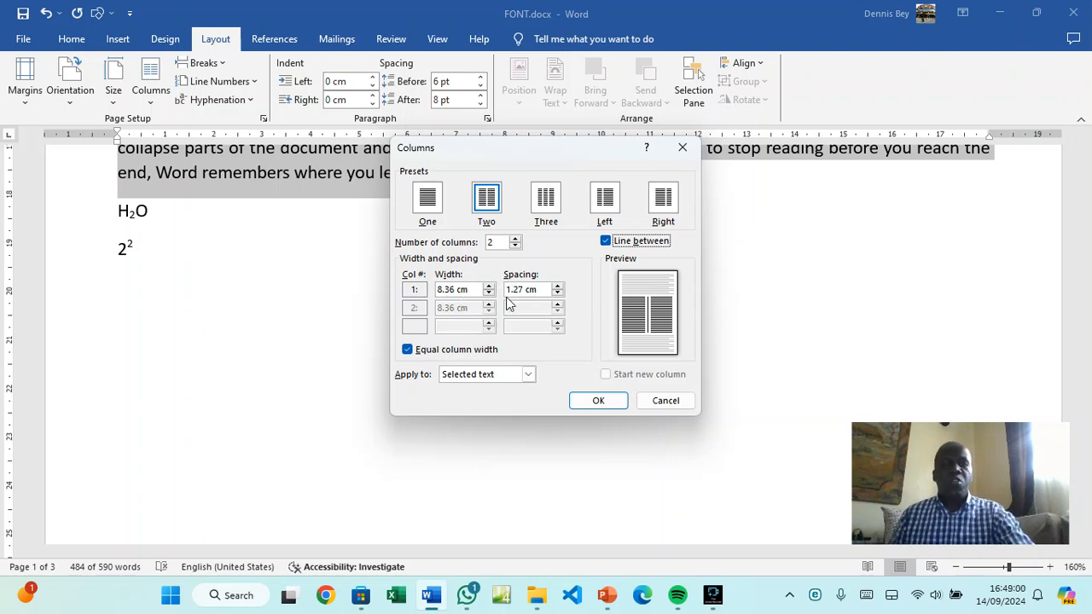
pyautogui.click(585, 402)
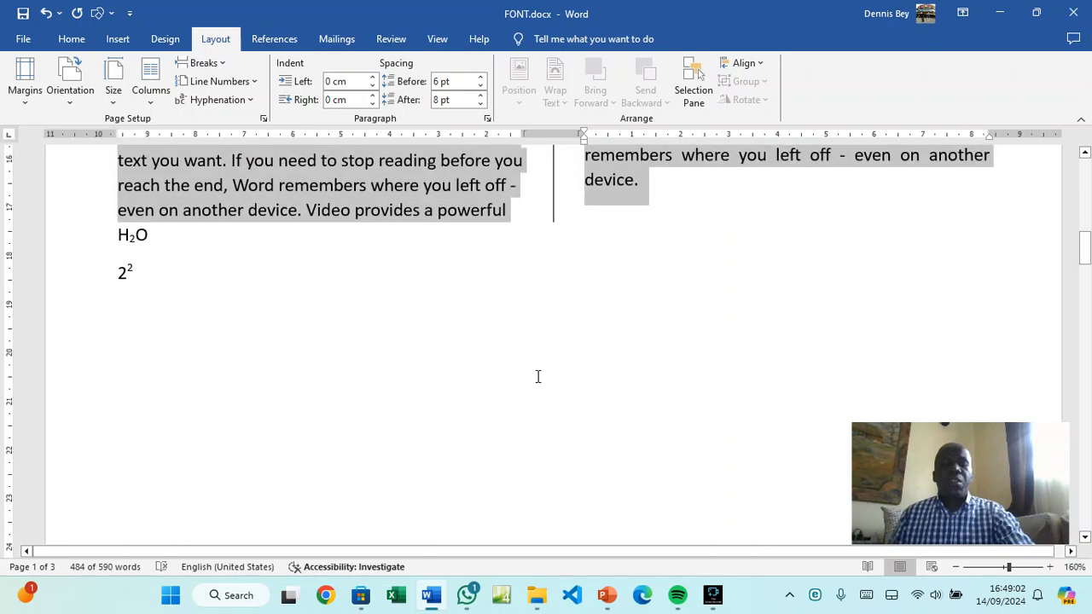
pyautogui.scroll(10, 536, 378)
pyautogui.scroll(5, 536, 383)
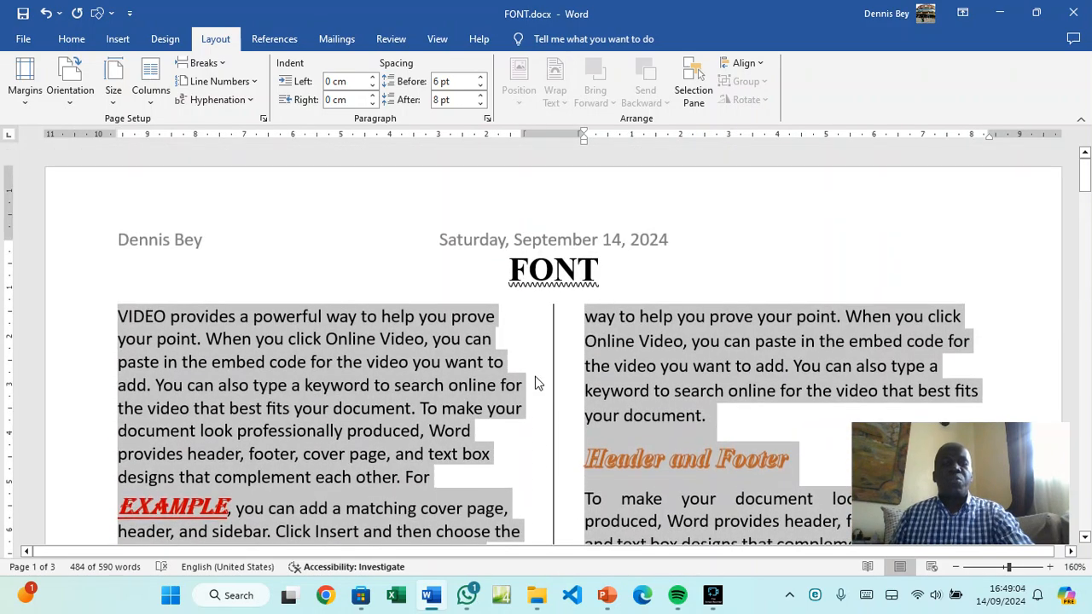
pyautogui.click(442, 362)
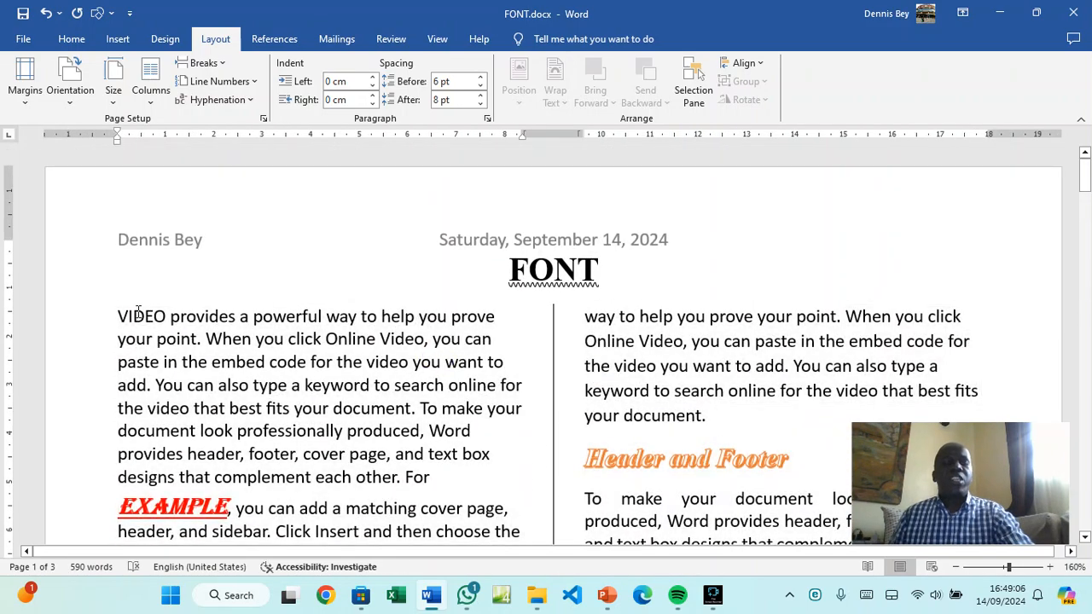
pyautogui.scroll(-8, 291, 354)
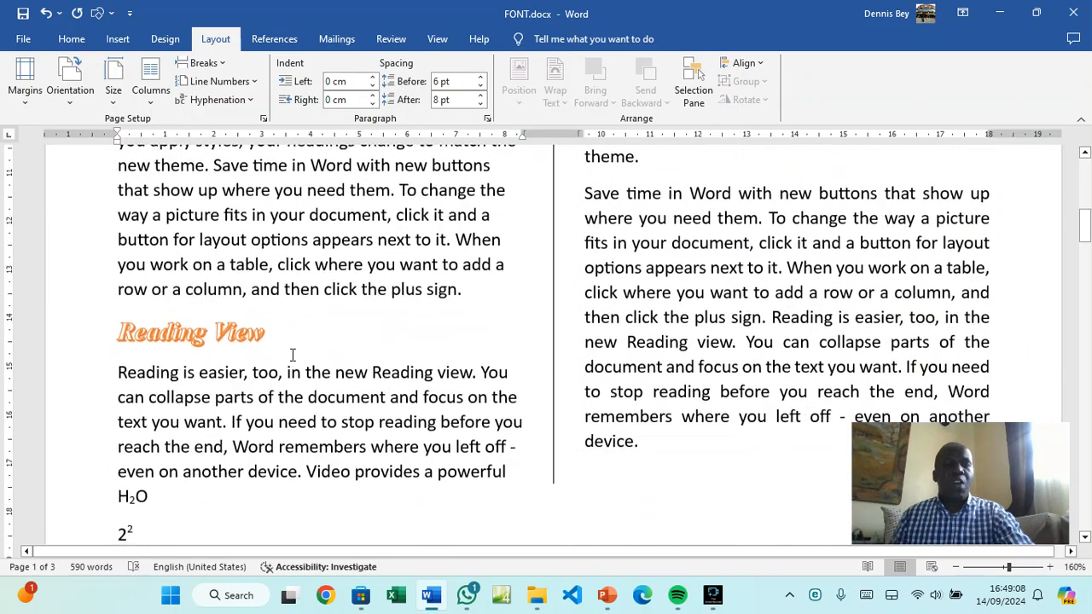
pyautogui.scroll(8, 629, 276)
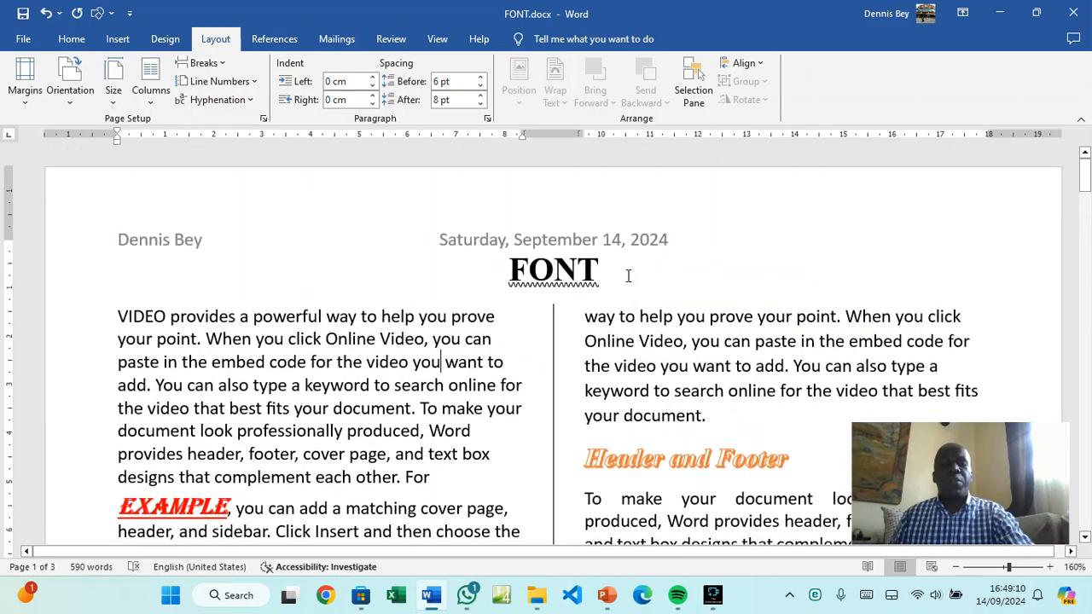
pyautogui.click(127, 318)
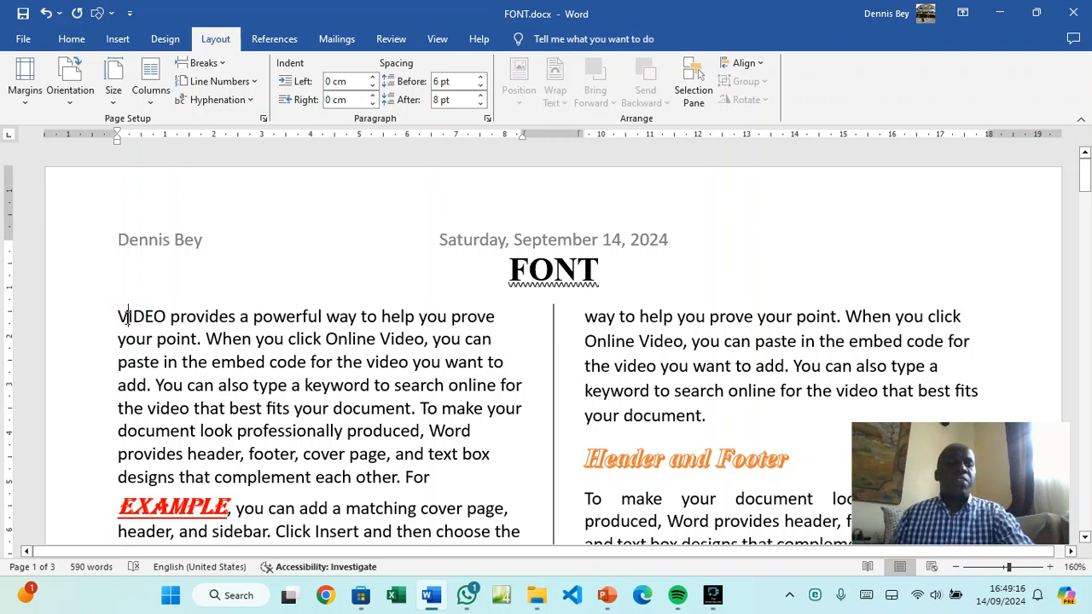
# Make the first letter V of VIDEO a Dropped capital from Drop Cap Options
pyautogui.moveTo(127, 318); pyautogui.dragTo(118, 319)
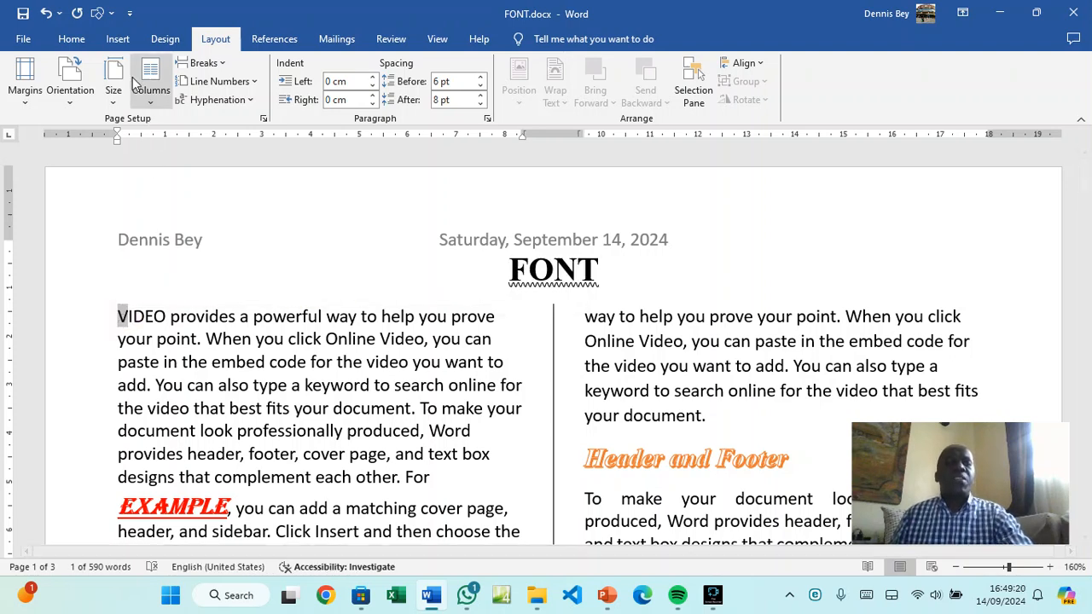
pyautogui.click(119, 39)
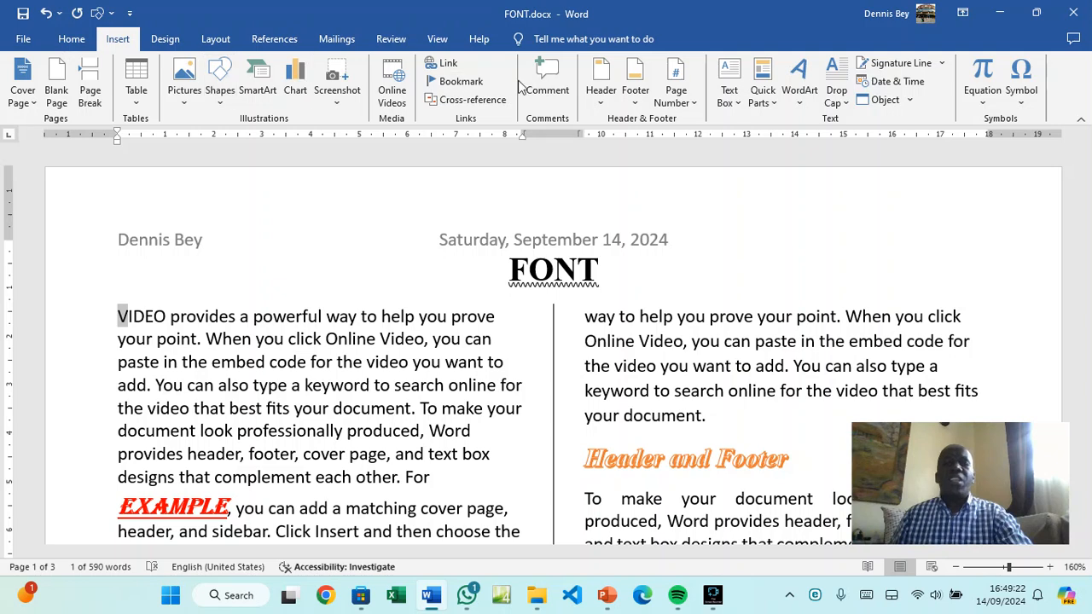
pyautogui.click(840, 103)
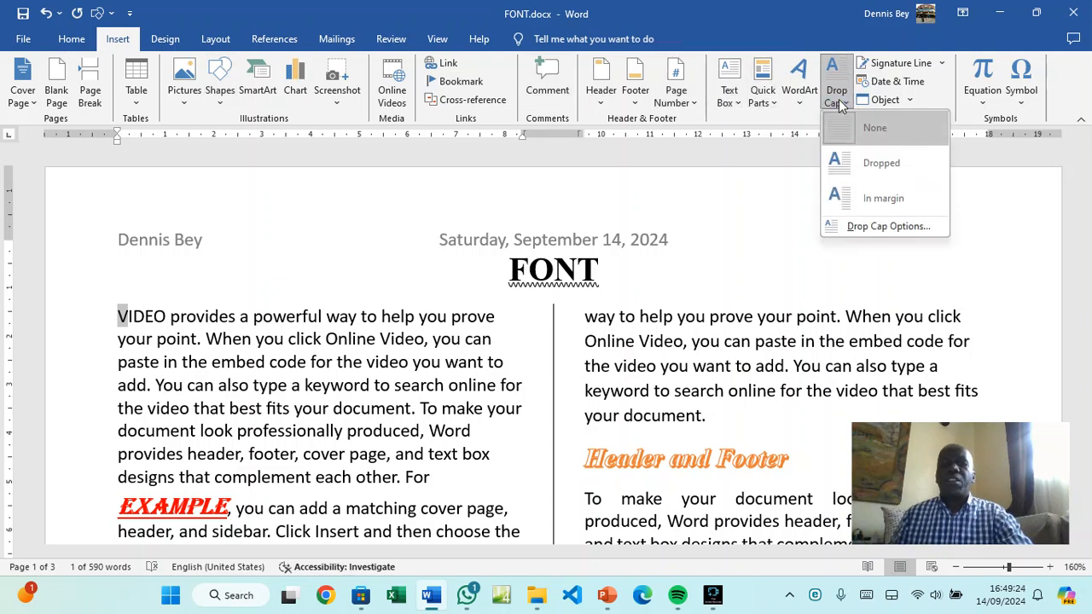
pyautogui.click(856, 229)
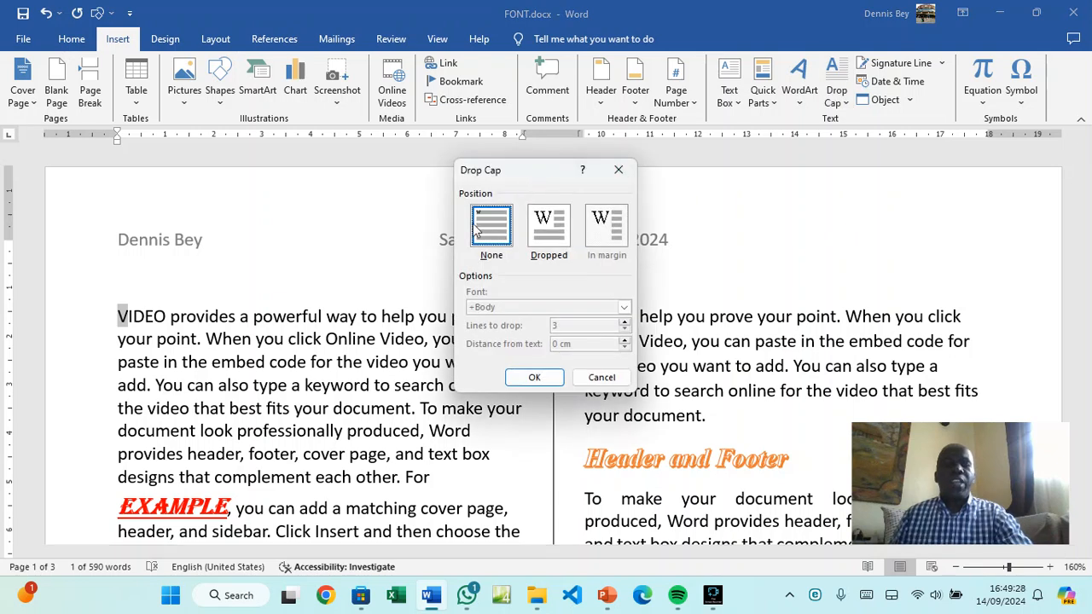
pyautogui.click(548, 234)
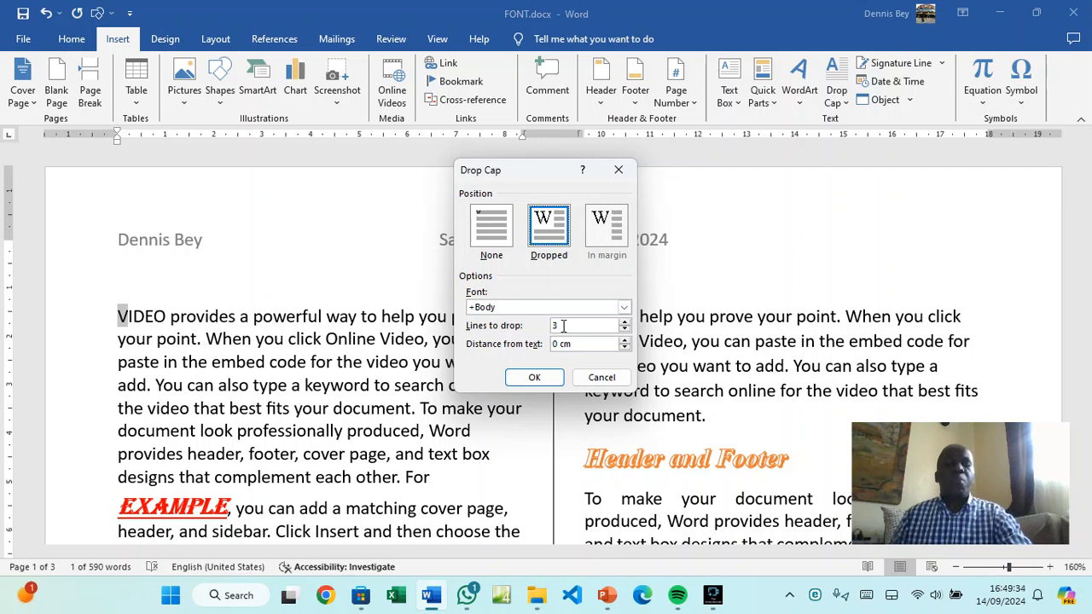
pyautogui.click(532, 378)
pyautogui.click(322, 381)
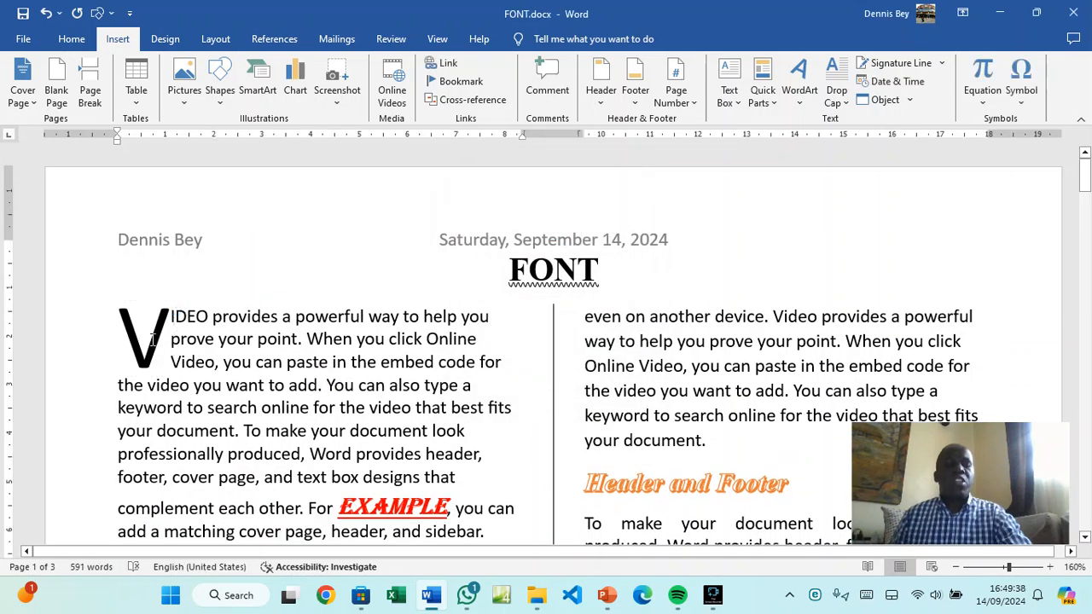
# Clear All Formatting from the red word EXAMPLE so it becomes plain Calibri 11 text
pyautogui.scroll(-3, 173, 350)
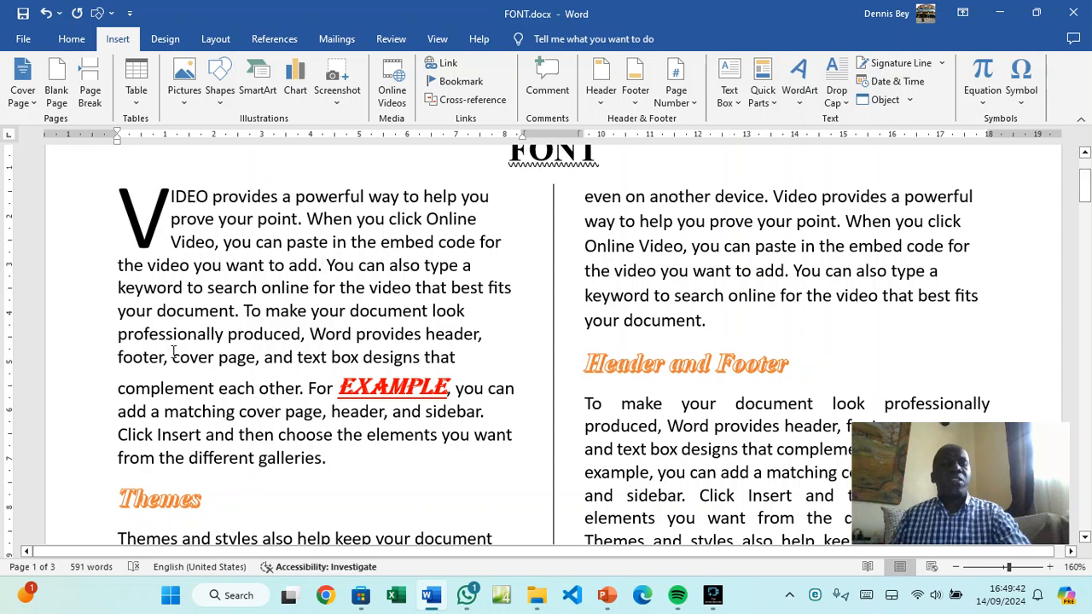
pyautogui.doubleClick(398, 389)
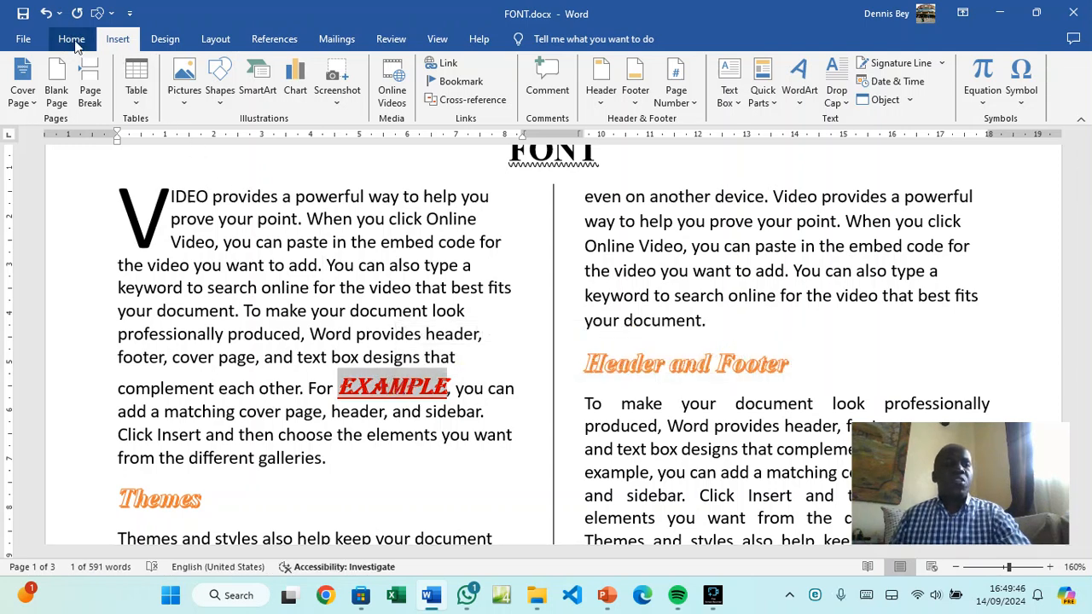
pyautogui.click(71, 39)
pyautogui.click(353, 68)
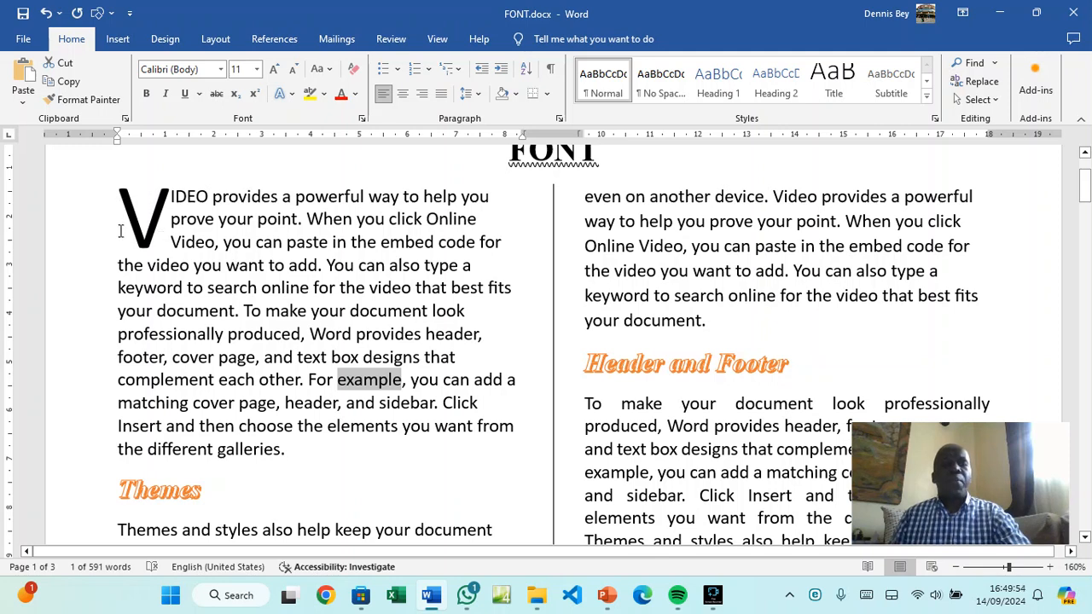
pyautogui.scroll(3, 369, 301)
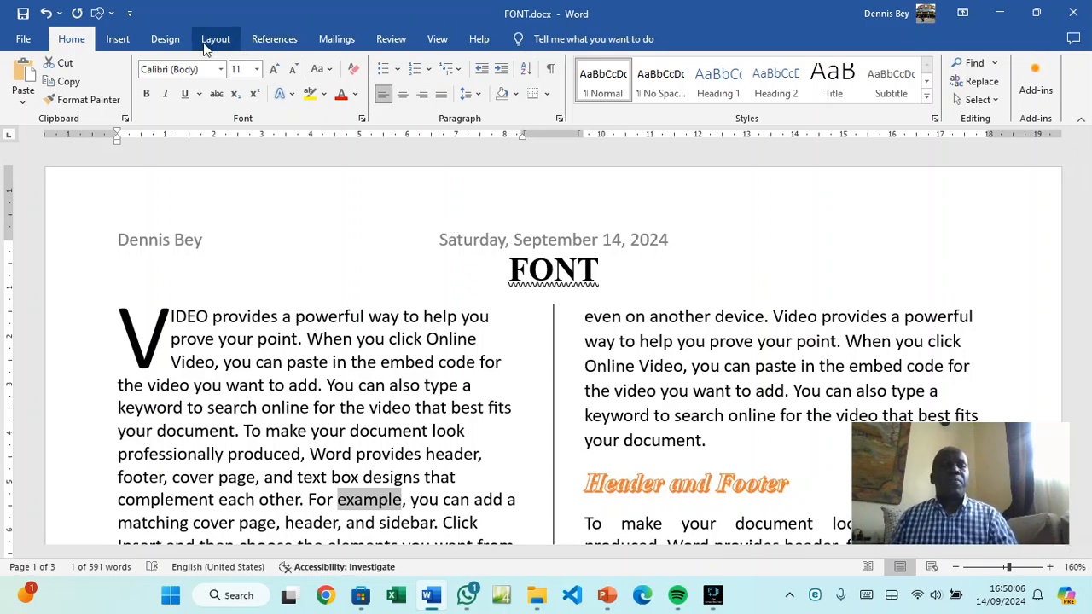
# Add a double-line page border around the document
pyautogui.click(171, 39)
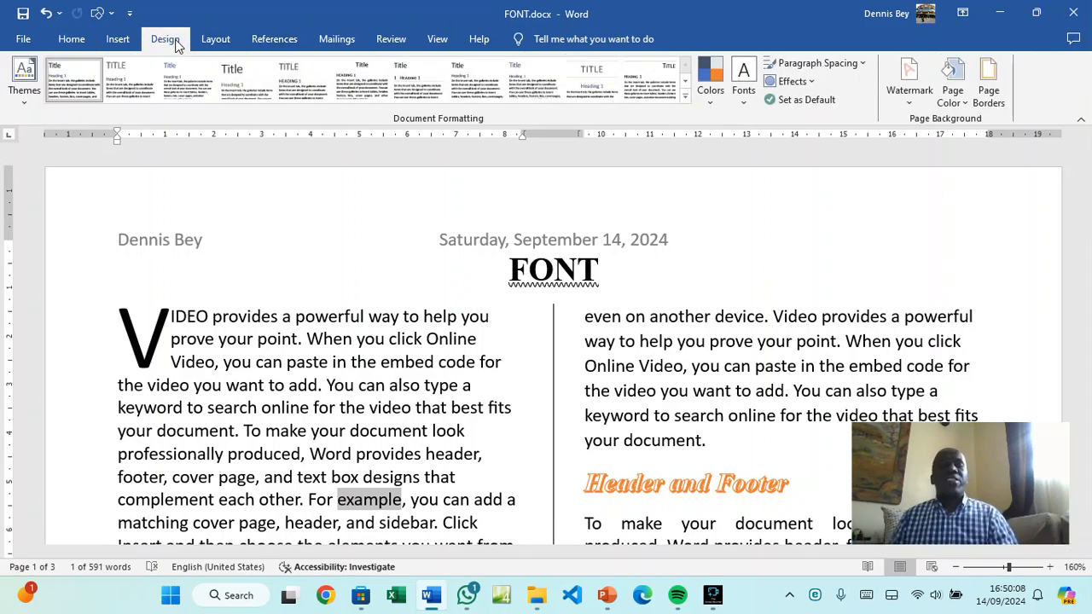
pyautogui.click(989, 92)
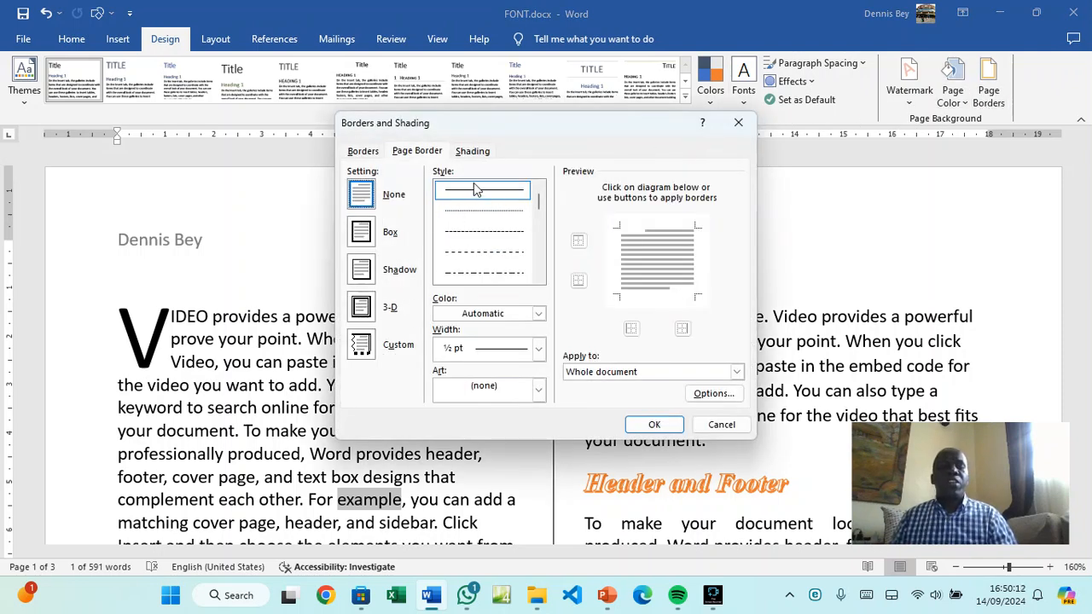
pyautogui.click(539, 277)
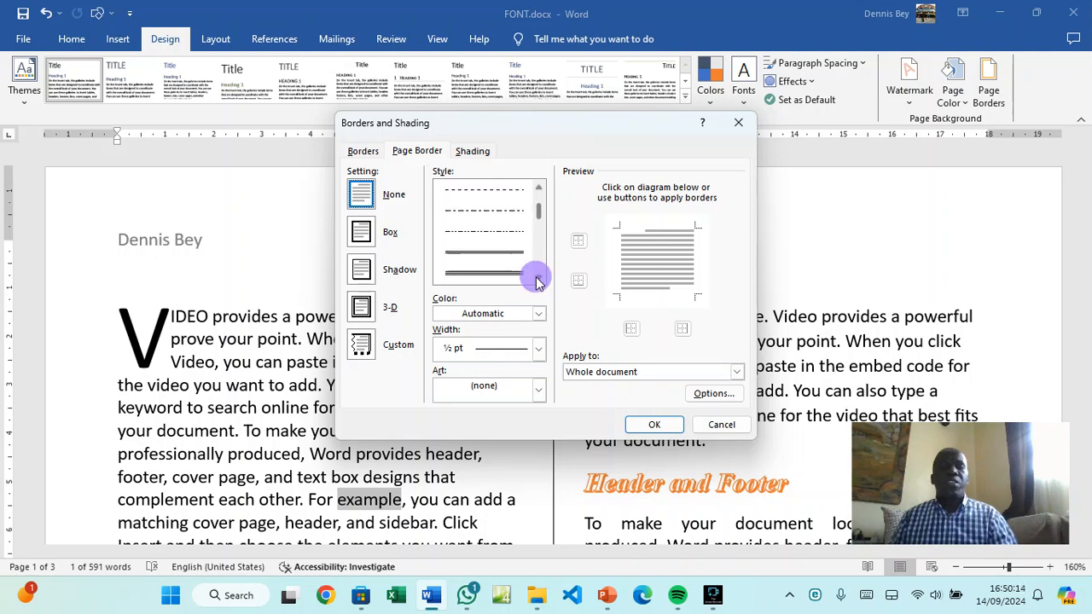
pyautogui.click(507, 232)
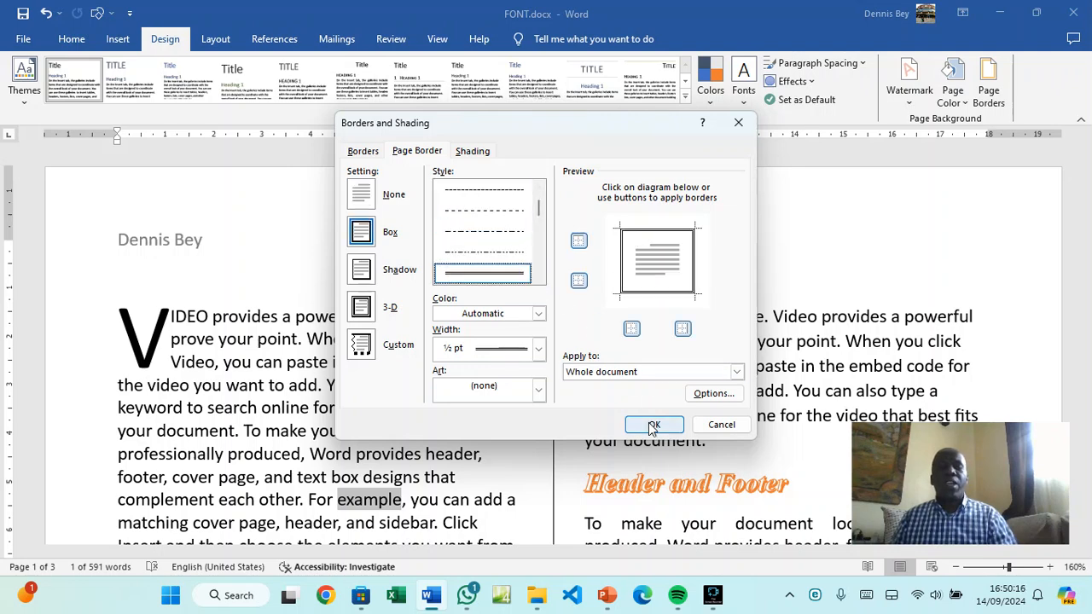
pyautogui.click(652, 423)
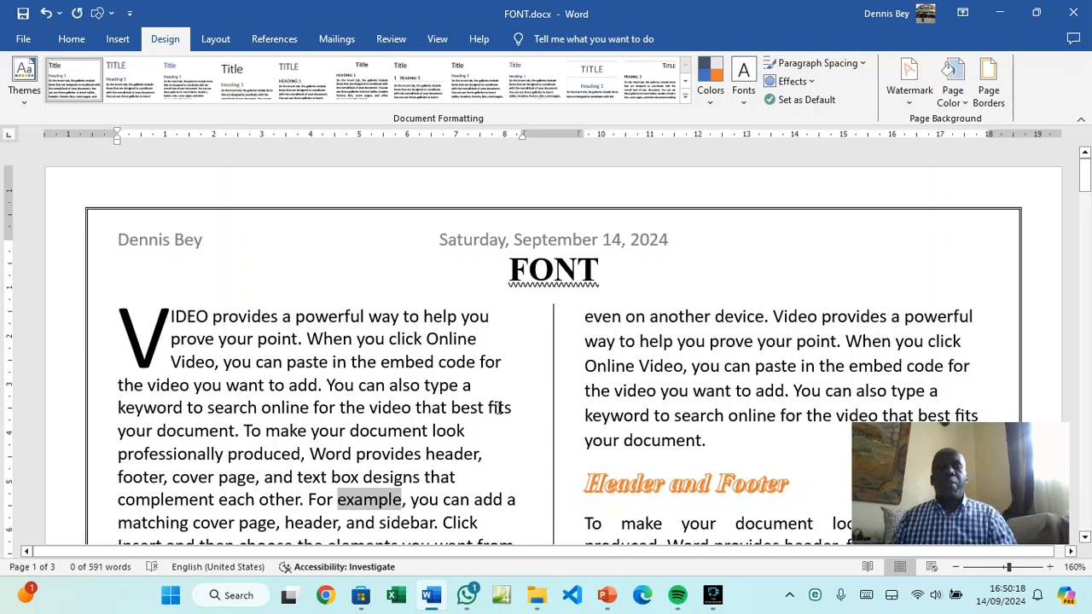
# Replace it with a 3 pt hatched line border applied to the whole document
pyautogui.click(990, 98)
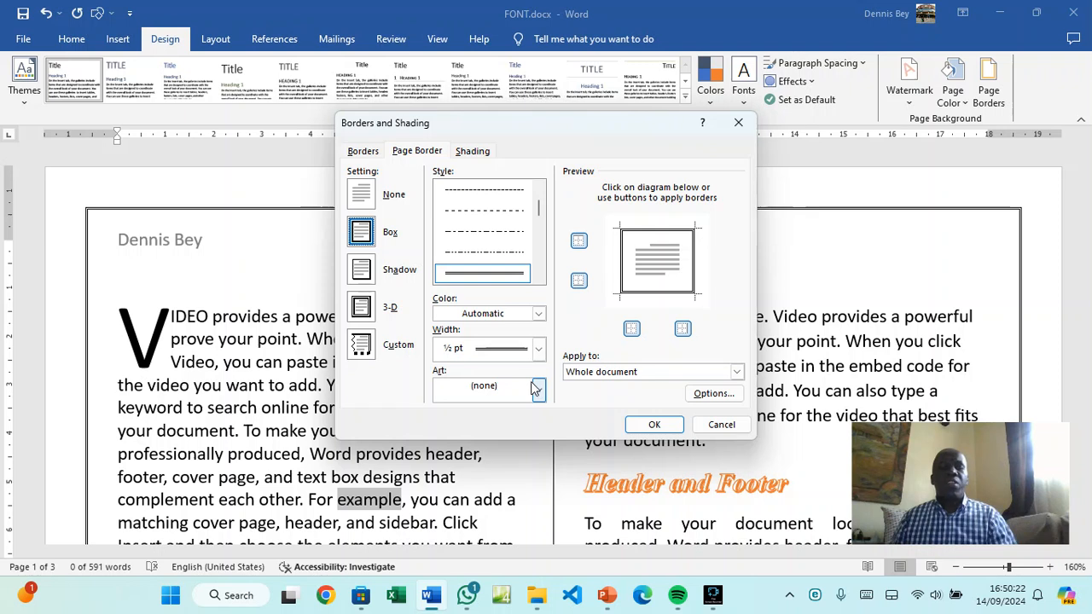
pyautogui.click(539, 280)
pyautogui.click(538, 280)
pyautogui.click(538, 280)
pyautogui.click(539, 280)
pyautogui.click(539, 279)
pyautogui.click(538, 280)
pyautogui.click(538, 280)
pyautogui.click(538, 280)
pyautogui.click(538, 280)
pyautogui.click(538, 280)
pyautogui.click(538, 280)
pyautogui.click(538, 280)
pyautogui.click(538, 279)
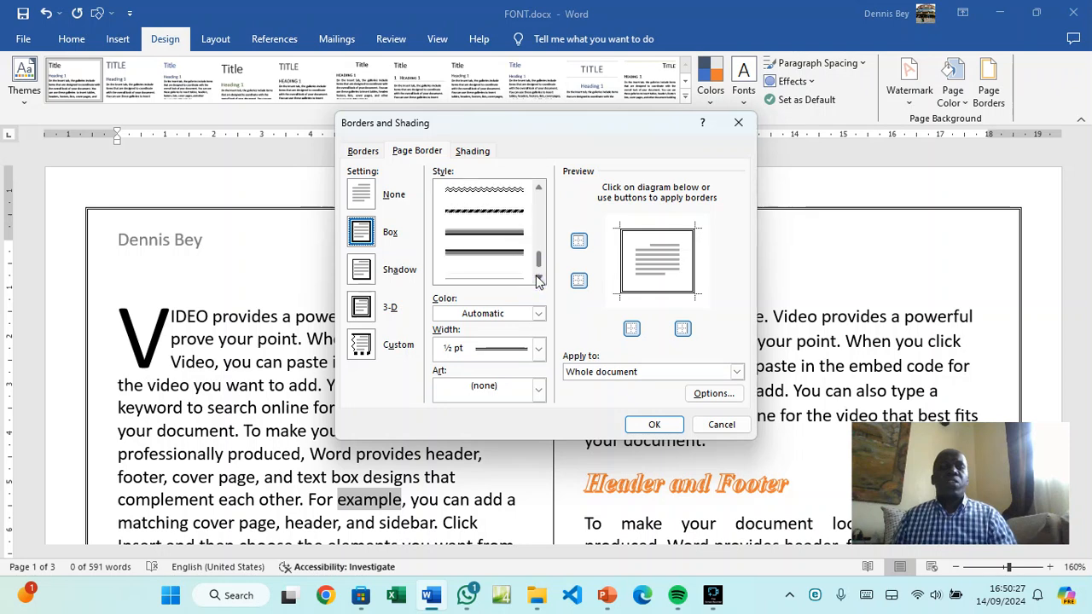
pyautogui.click(505, 209)
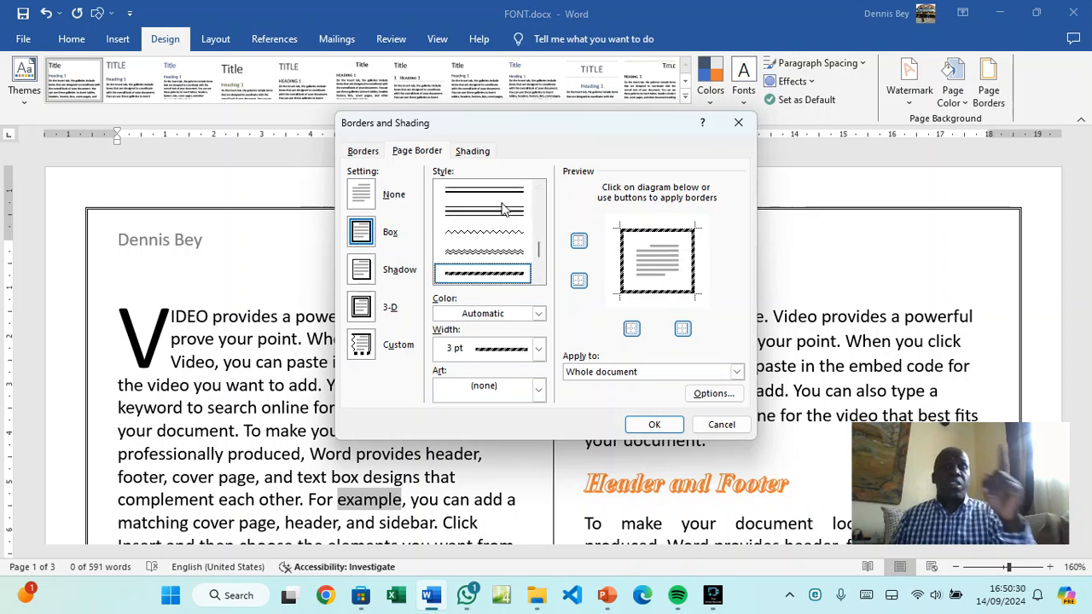
pyautogui.click(648, 424)
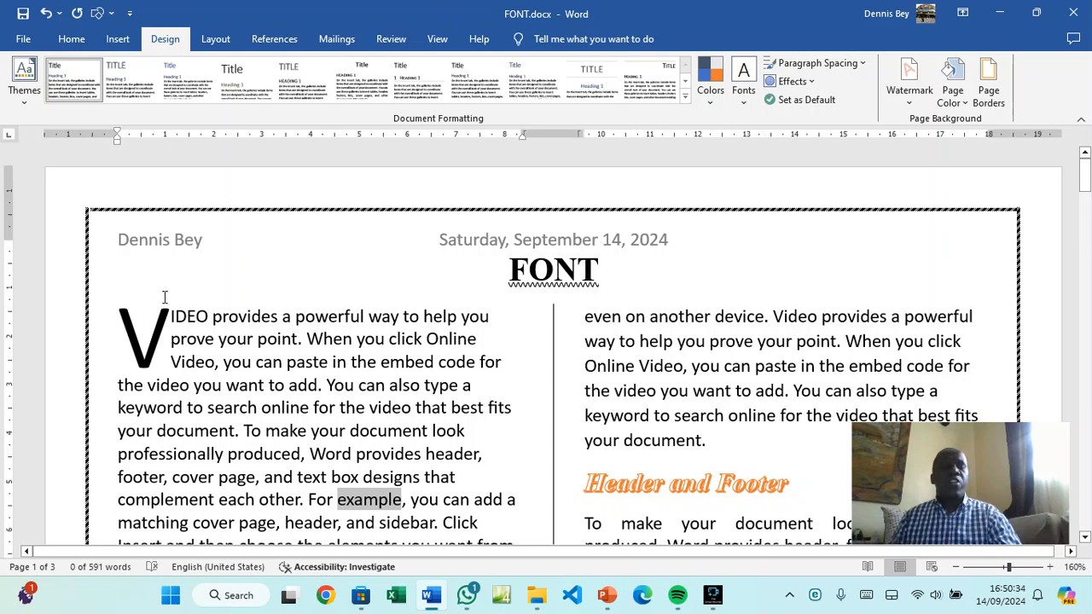
pyautogui.click(988, 89)
# Choose the black cat Art border, reduce its width to about 10 pt, and apply it
pyautogui.click(538, 385)
pyautogui.scroll(-3, 504, 439)
pyautogui.scroll(-8, 501, 442)
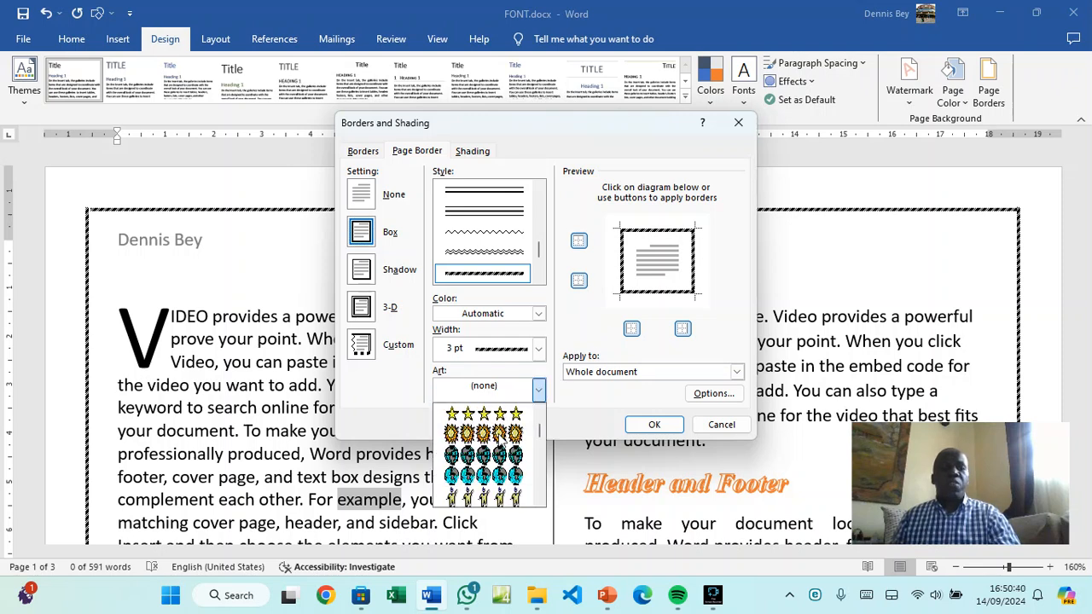
pyautogui.scroll(-3, 502, 442)
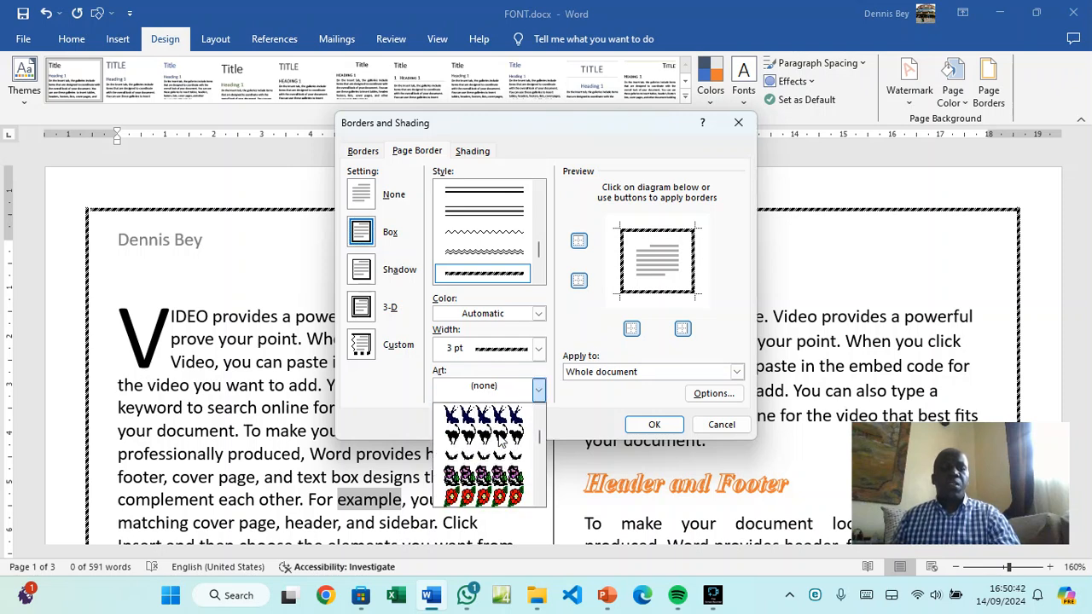
pyautogui.click(500, 438)
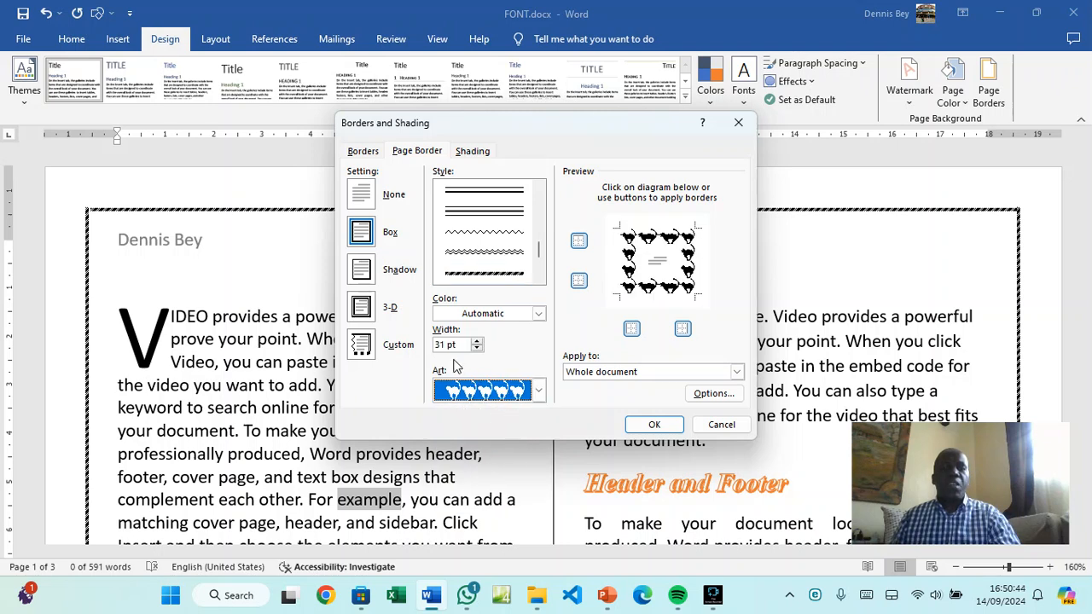
pyautogui.click(477, 348)
pyautogui.click(477, 349)
pyautogui.click(477, 349)
pyautogui.click(477, 349)
pyautogui.click(477, 349)
pyautogui.click(477, 349)
pyautogui.click(477, 349)
pyautogui.click(477, 349)
pyautogui.click(476, 349)
pyautogui.click(477, 349)
pyautogui.click(477, 350)
pyautogui.click(632, 427)
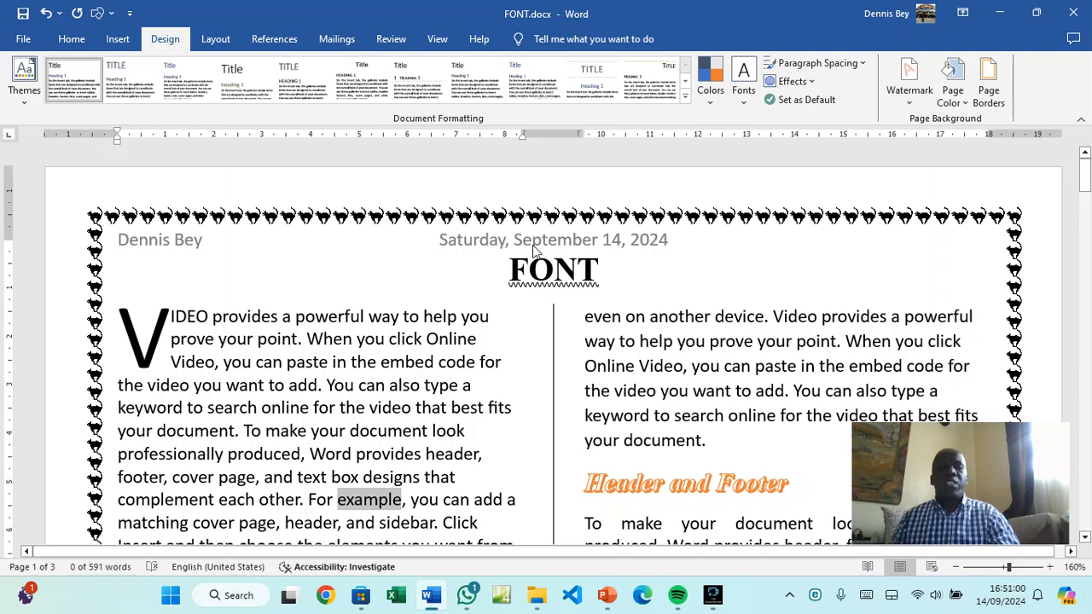
pyautogui.scroll(-15, 646, 248)
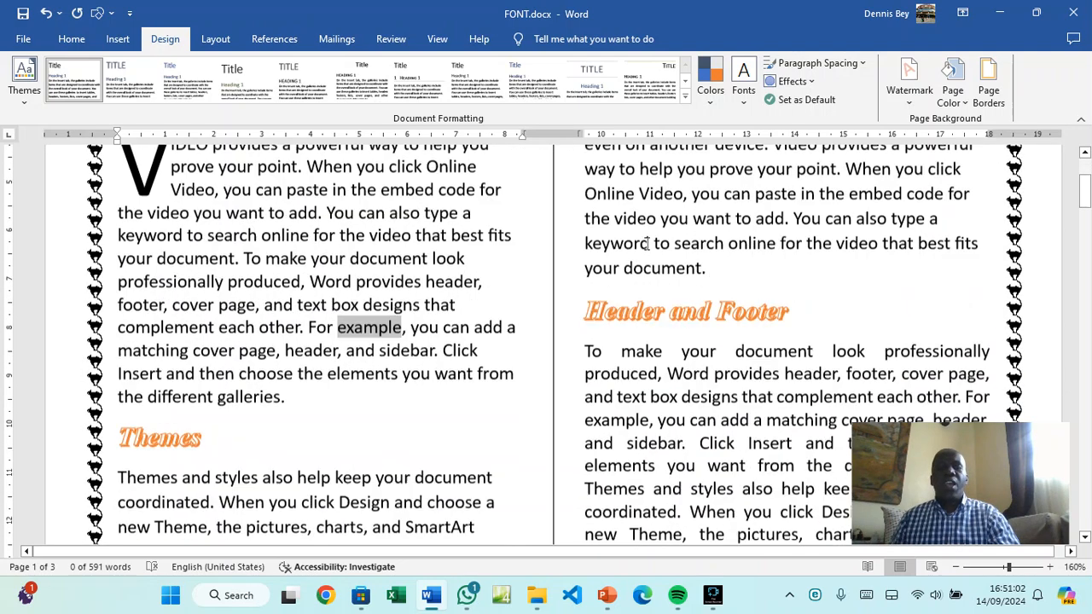
pyautogui.scroll(-1, 645, 245)
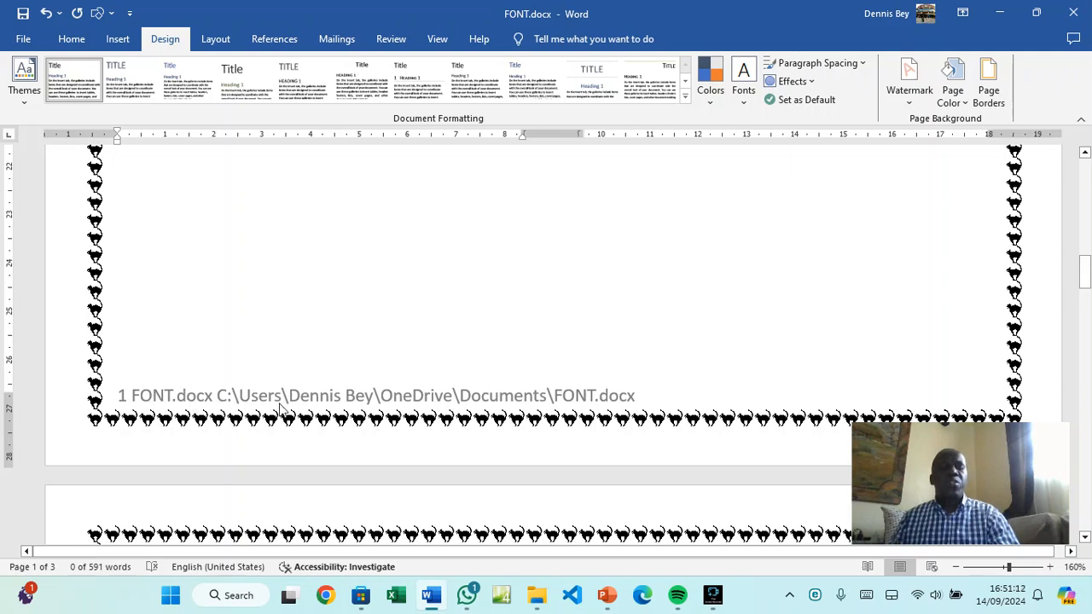
pyautogui.scroll(-15, 563, 323)
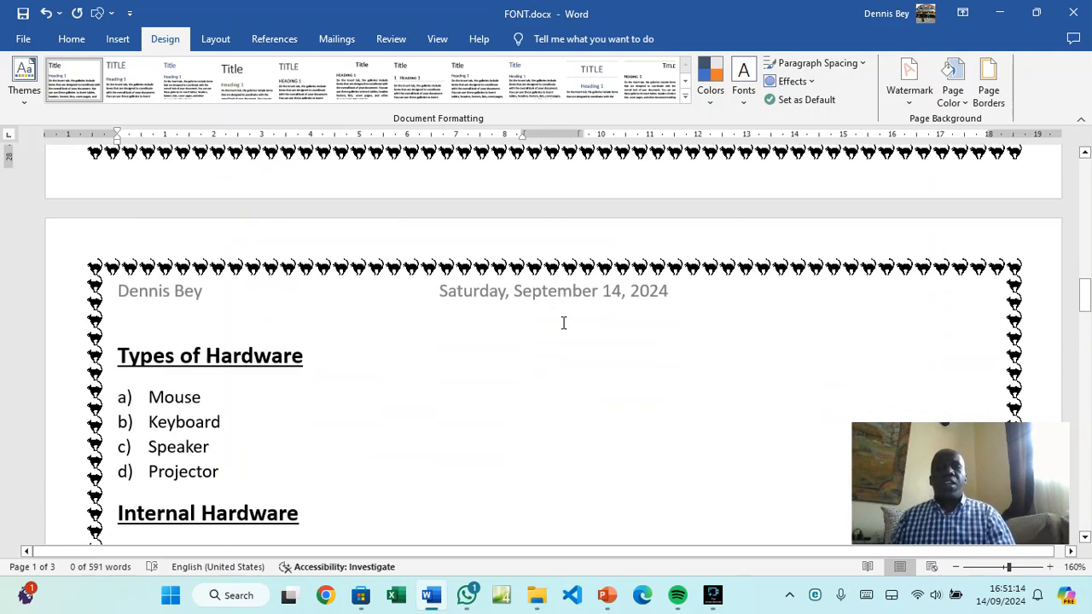
pyautogui.scroll(-5, 562, 323)
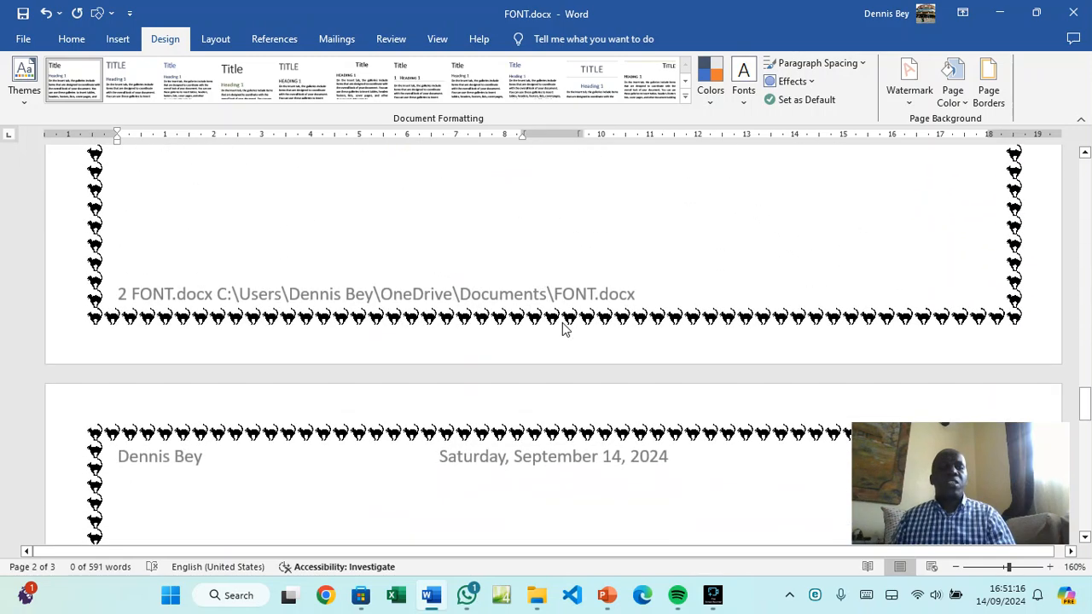
pyautogui.scroll(20, 562, 323)
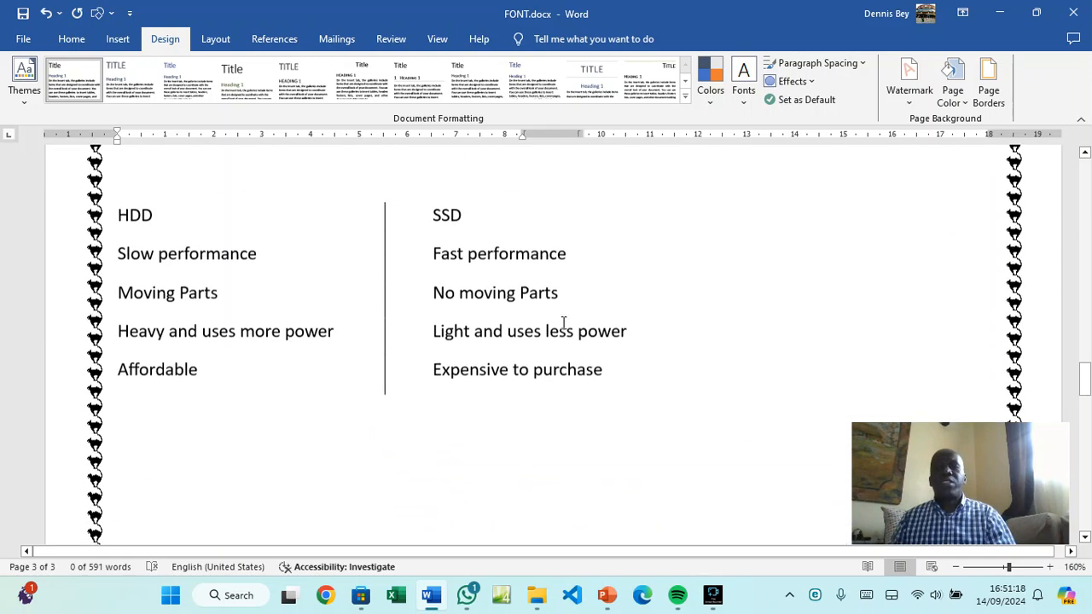
pyautogui.scroll(15, 563, 323)
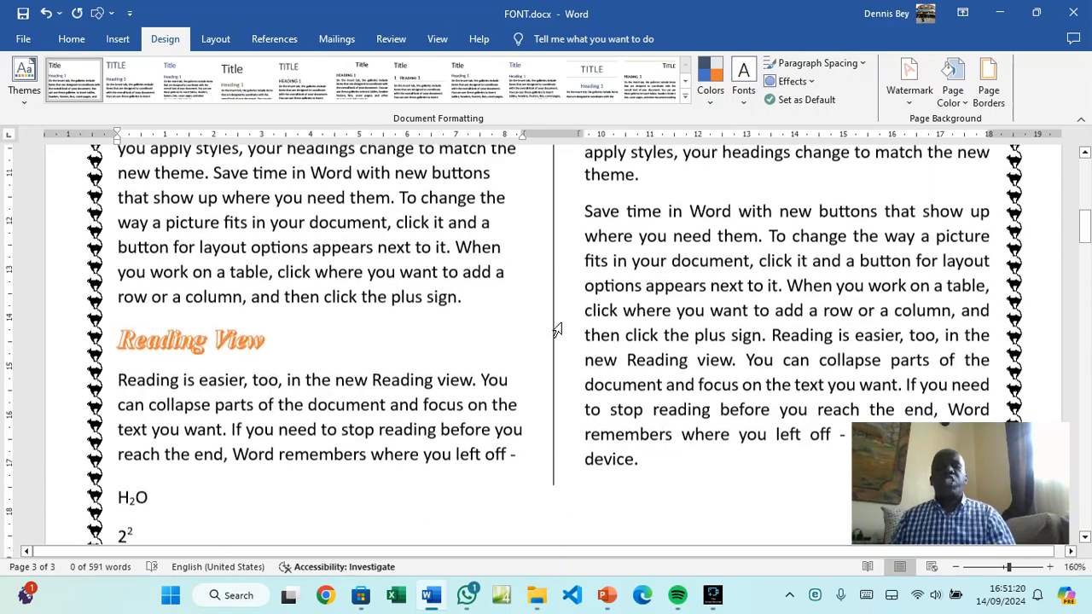
# In Page Color Fill Effects, set a Two colors gradient of light blue and light green
pyautogui.click(962, 102)
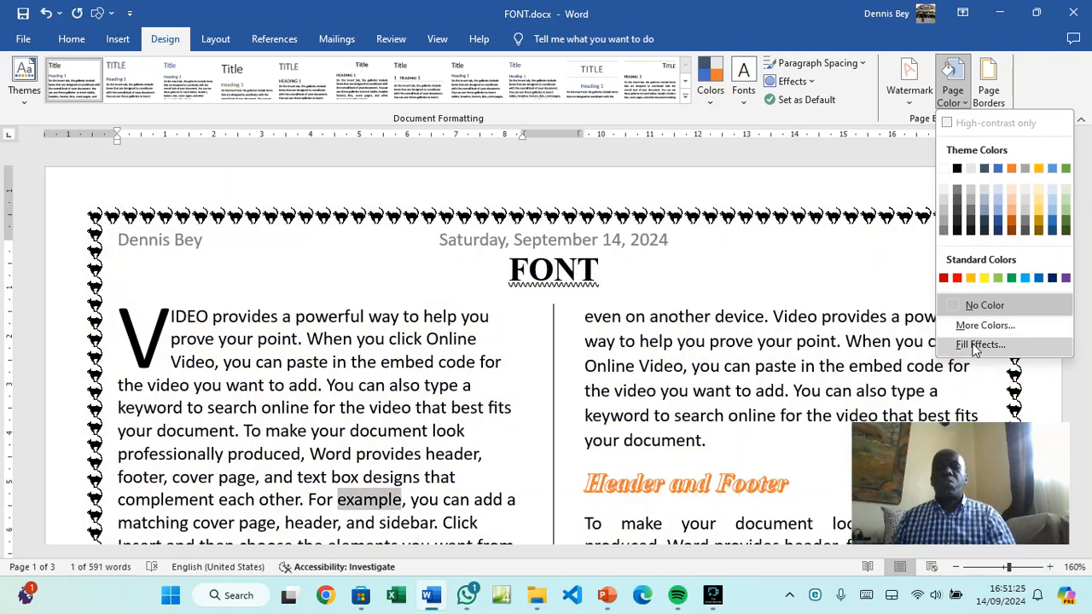
pyautogui.click(975, 345)
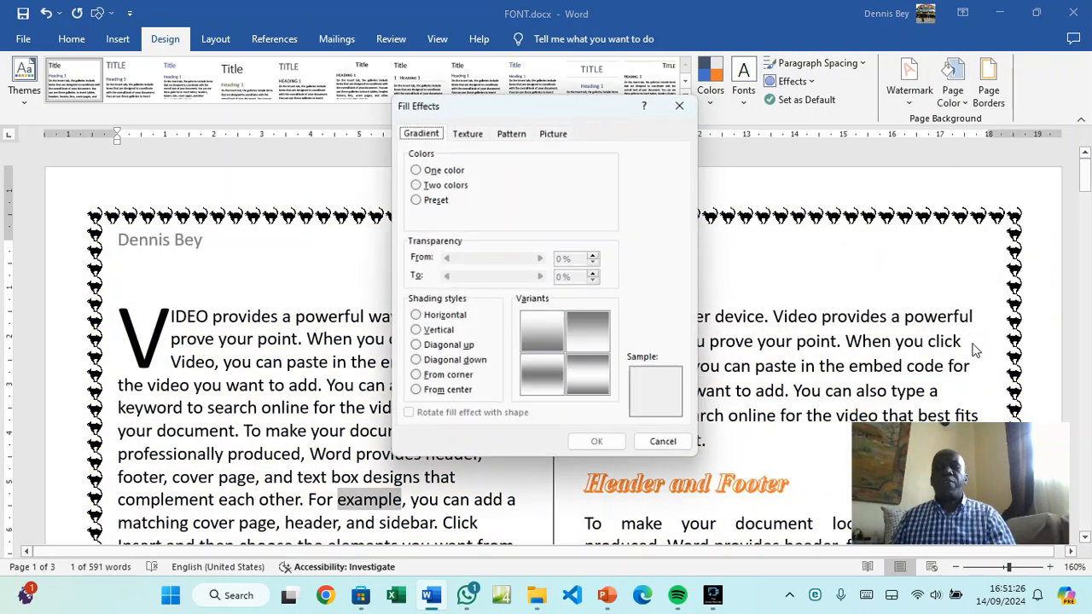
pyautogui.click(458, 132)
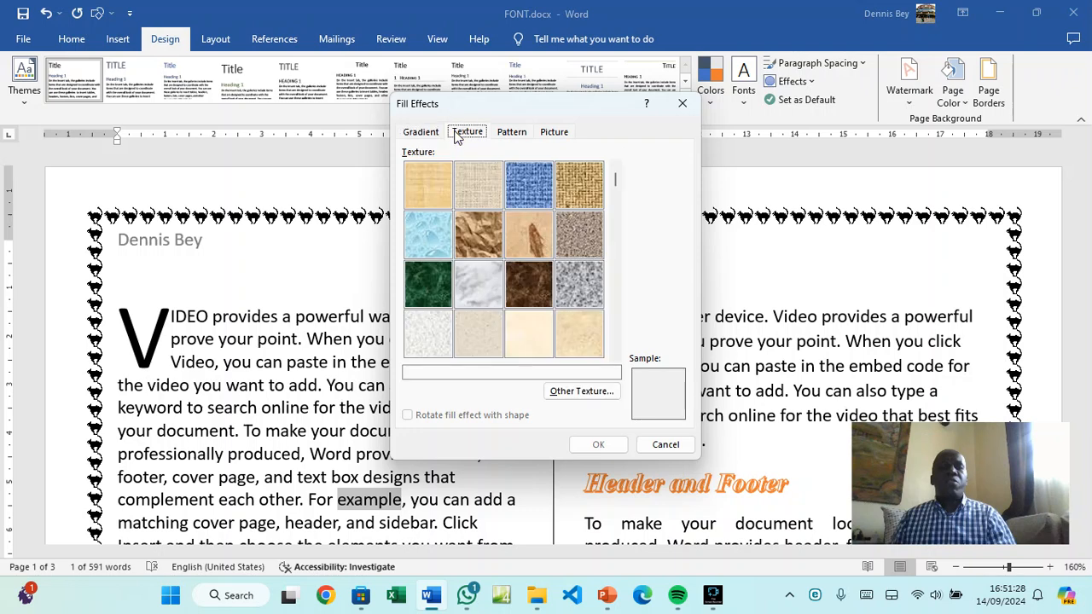
pyautogui.click(523, 132)
pyautogui.click(550, 134)
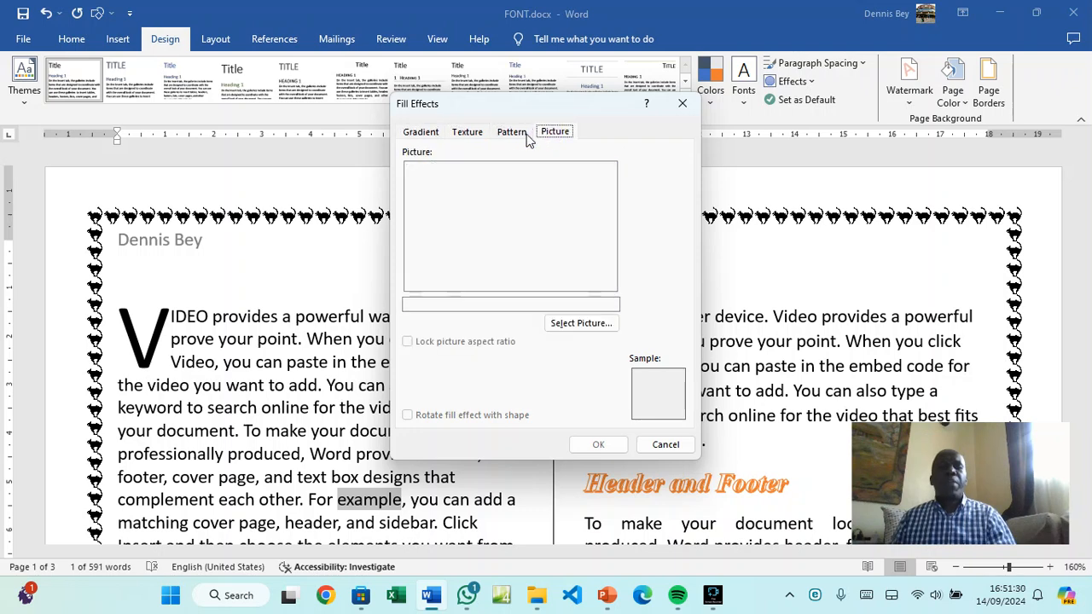
pyautogui.click(461, 135)
pyautogui.click(422, 133)
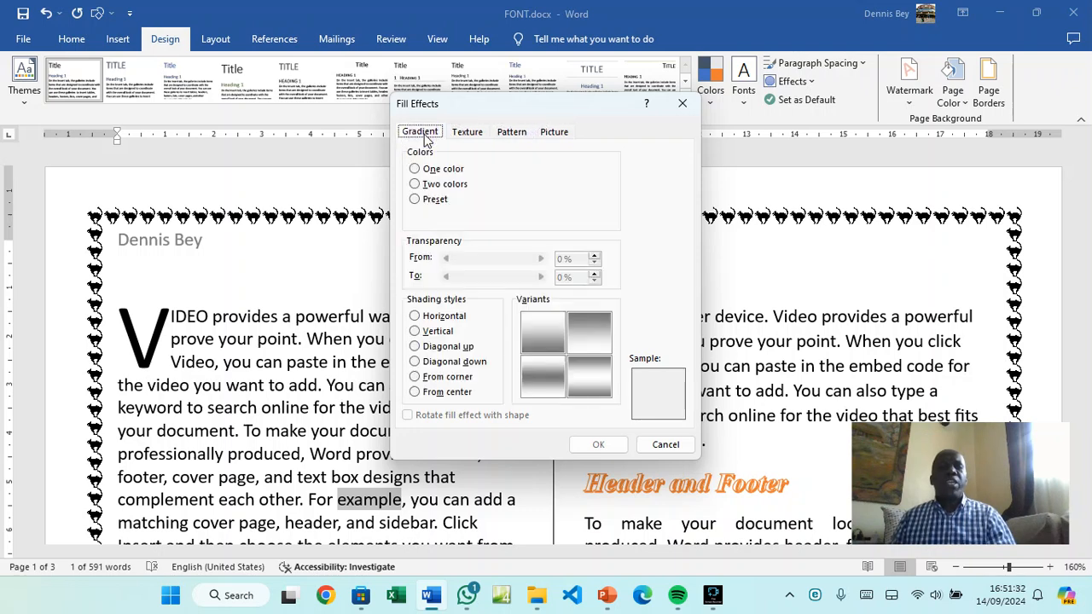
pyautogui.click(424, 186)
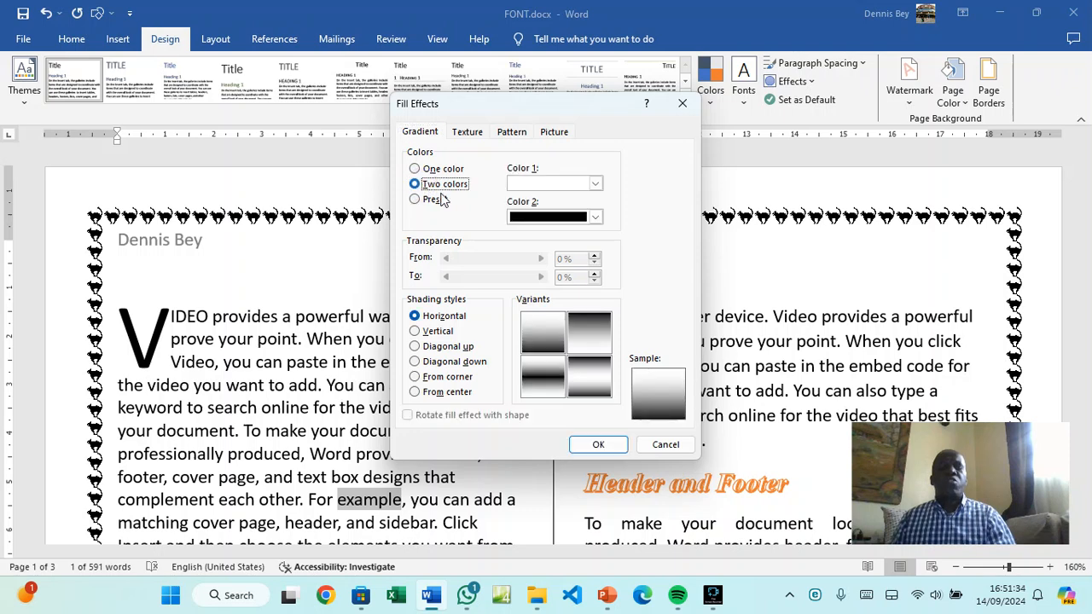
pyautogui.click(595, 183)
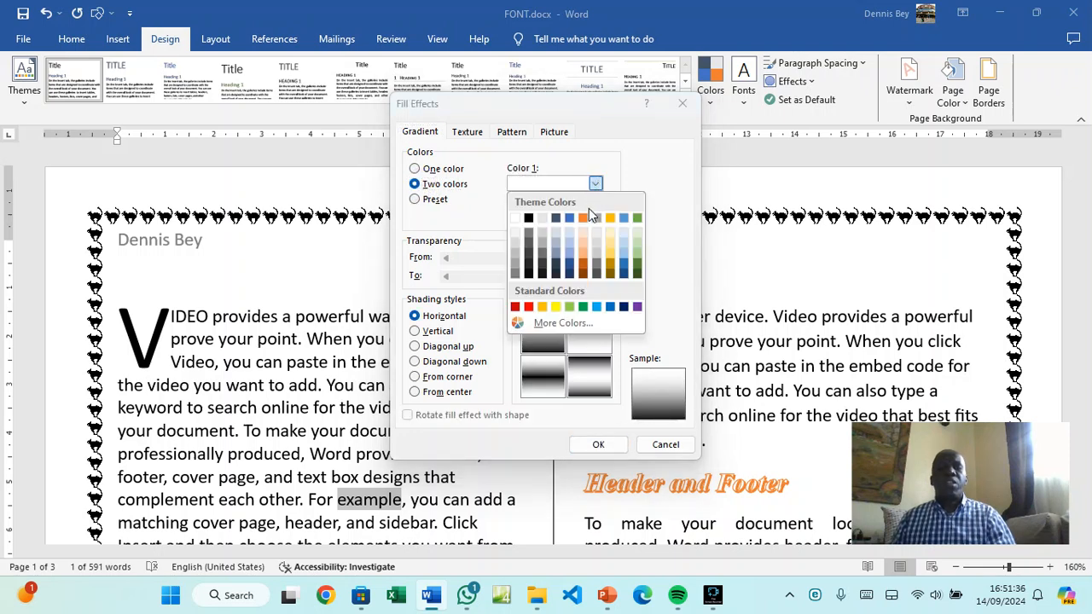
pyautogui.click(569, 231)
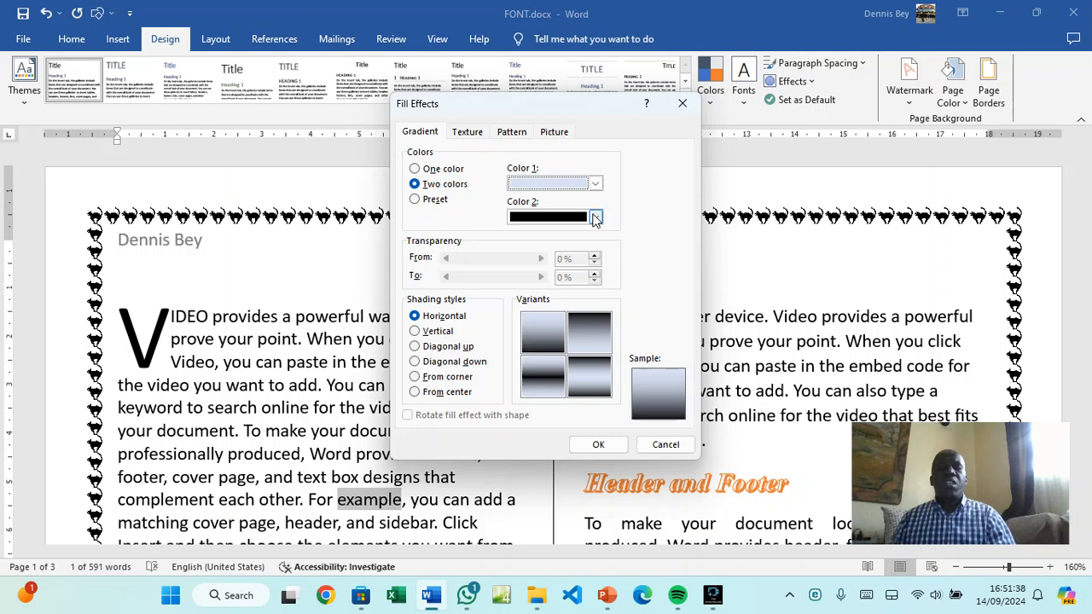
pyautogui.click(596, 217)
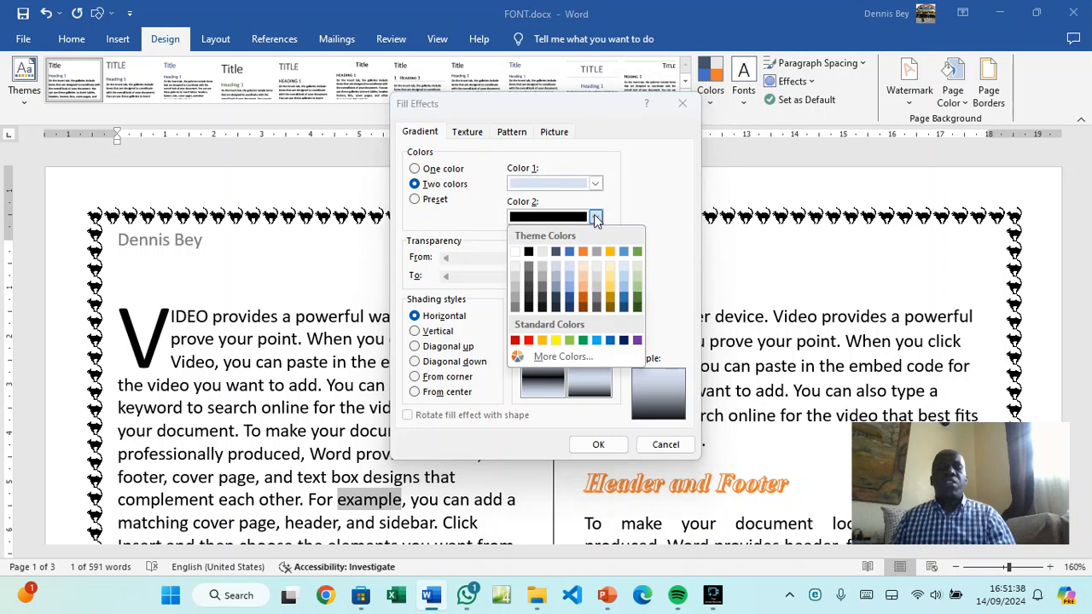
pyautogui.click(635, 278)
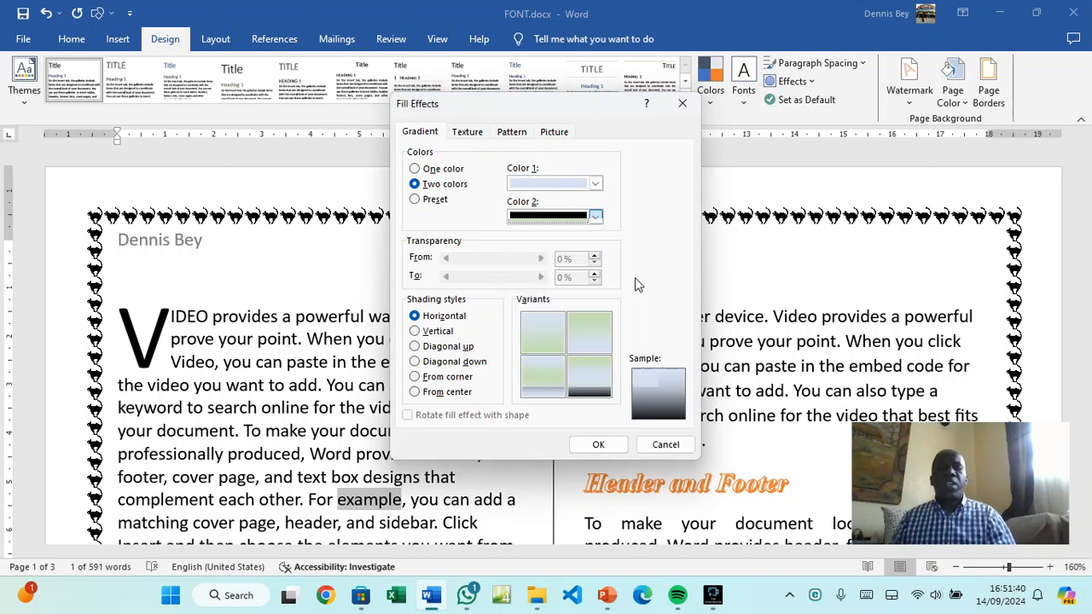
# Choose Vertical shading and apply the gradient as the page background
pyautogui.click(439, 332)
pyautogui.click(443, 346)
pyautogui.click(444, 361)
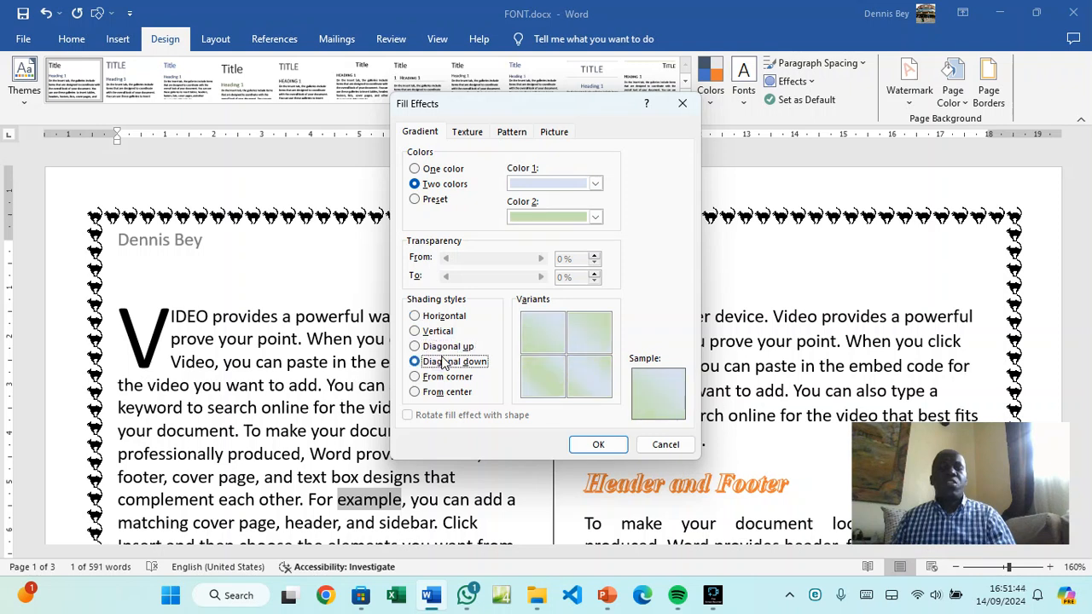
pyautogui.click(443, 376)
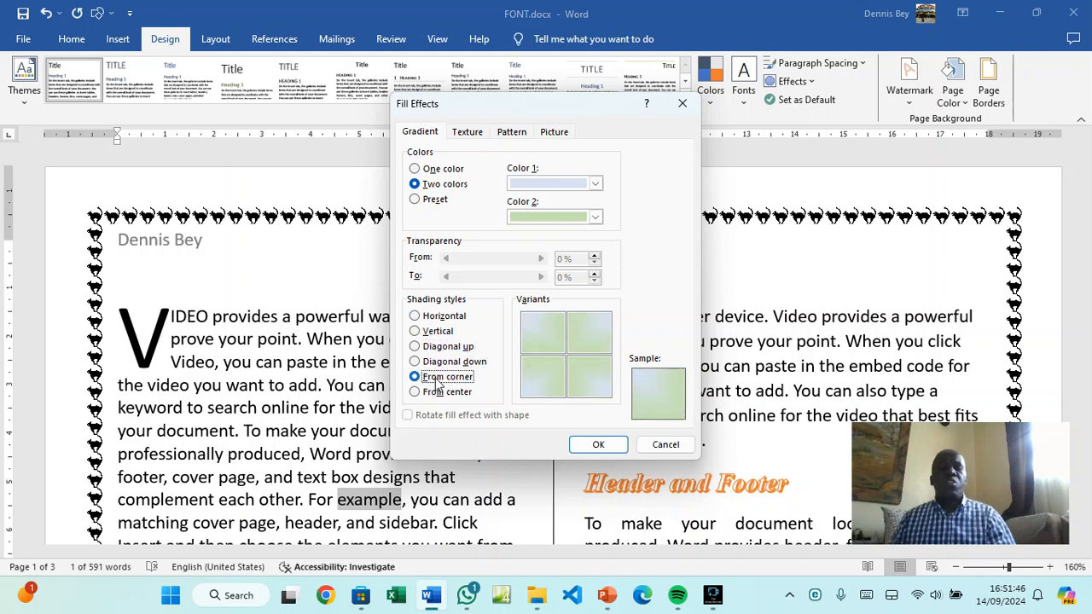
pyautogui.click(424, 346)
pyautogui.click(424, 331)
pyautogui.click(594, 445)
pyautogui.scroll(-6, 555, 382)
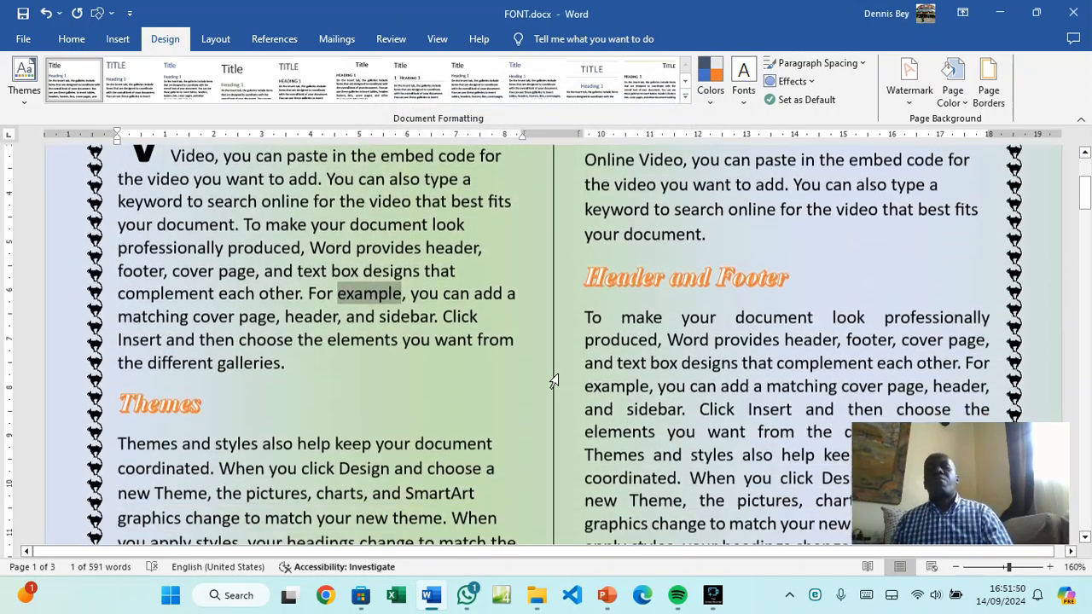
pyautogui.scroll(-10, 555, 382)
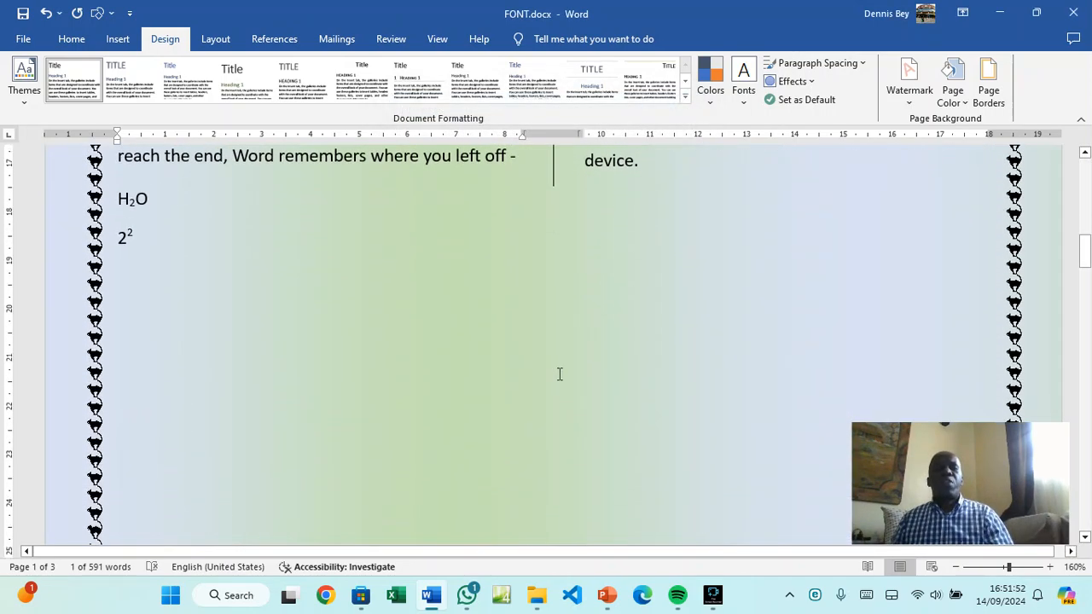
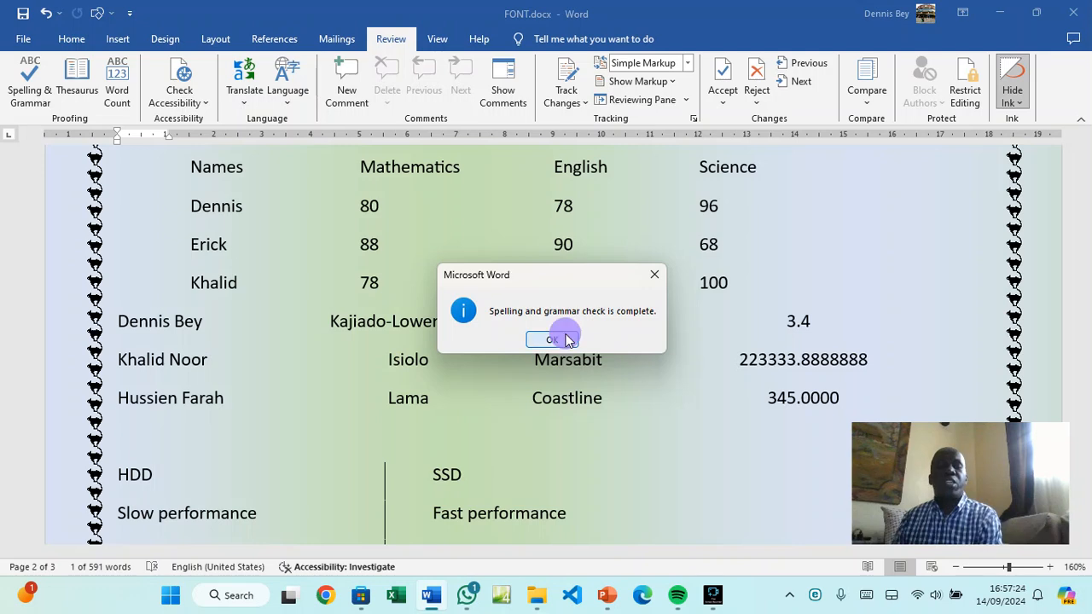
# Scroll back up to the start of FONT.docx after the spelling check finishes
pyautogui.scroll(10, 566, 334)
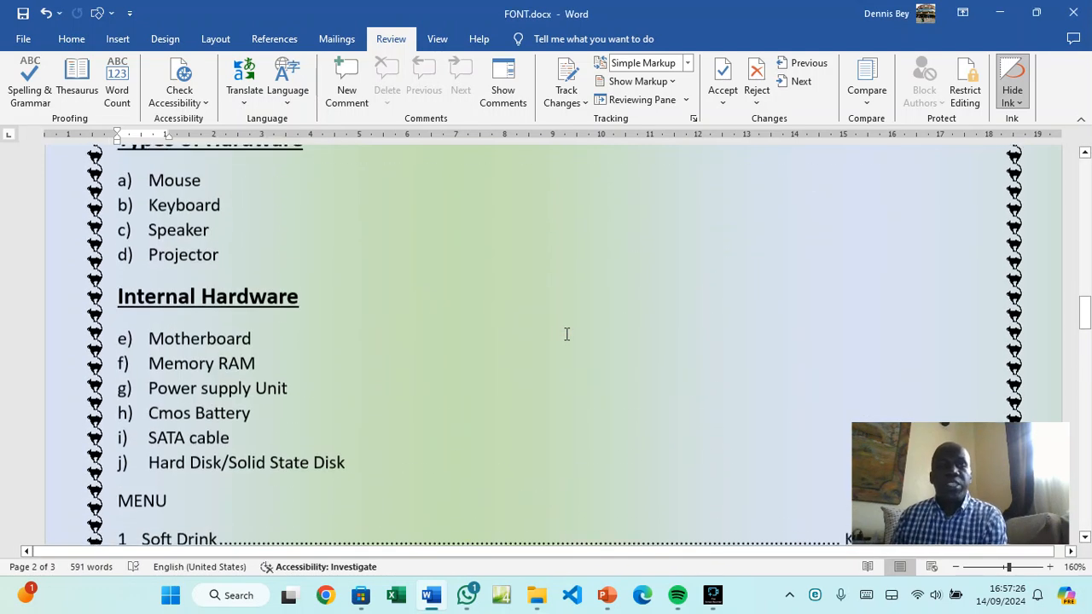
pyautogui.scroll(10, 566, 339)
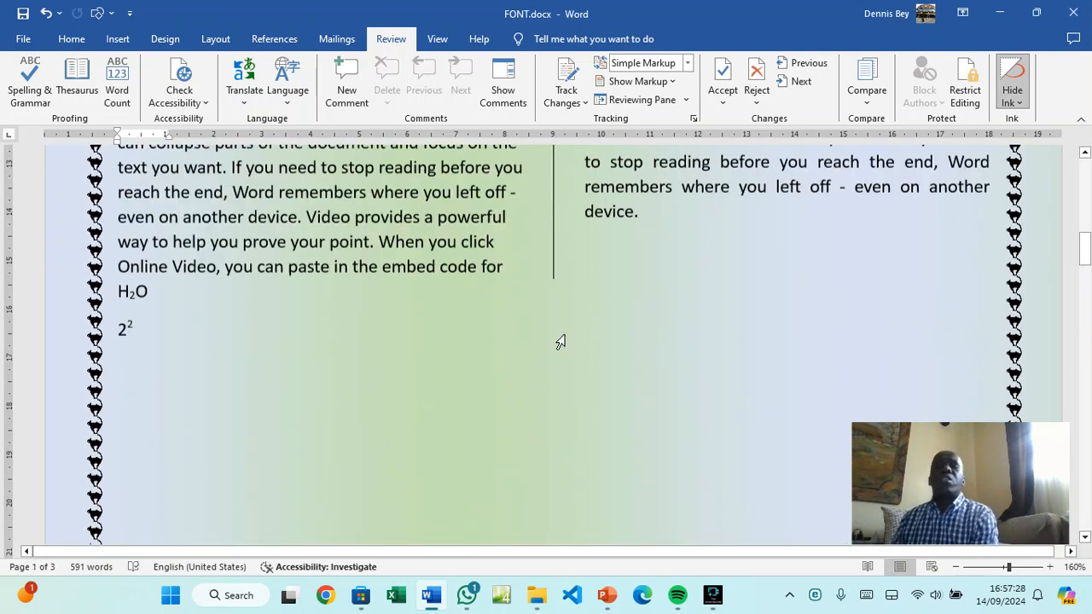
pyautogui.scroll(10, 561, 338)
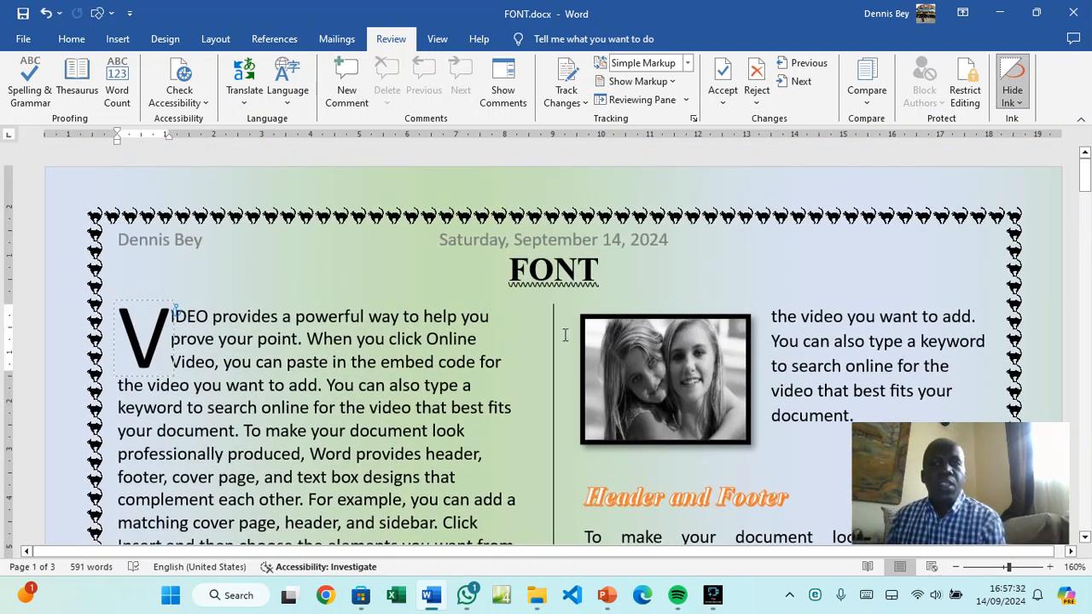
# Move down to page 3 and place the cursor on its first line
pyautogui.click(128, 48)
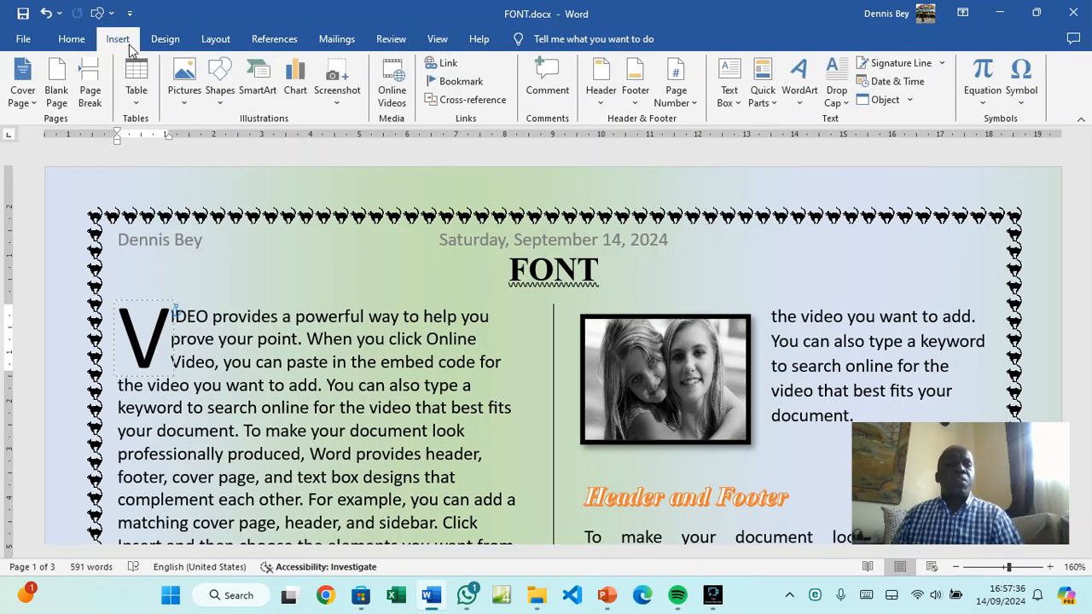
pyautogui.scroll(-12, 429, 318)
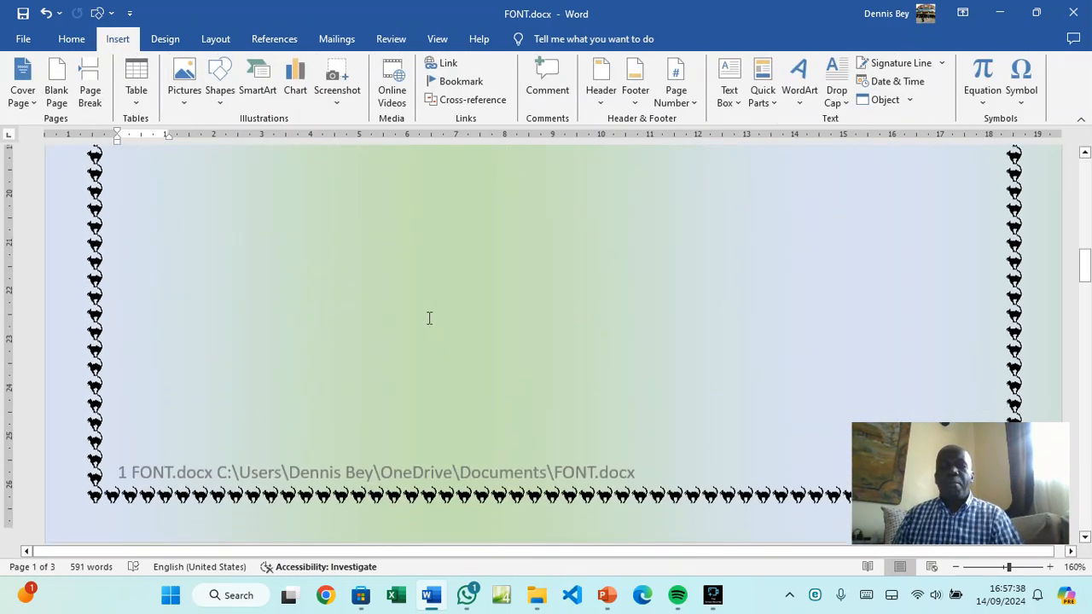
pyautogui.scroll(-10, 429, 318)
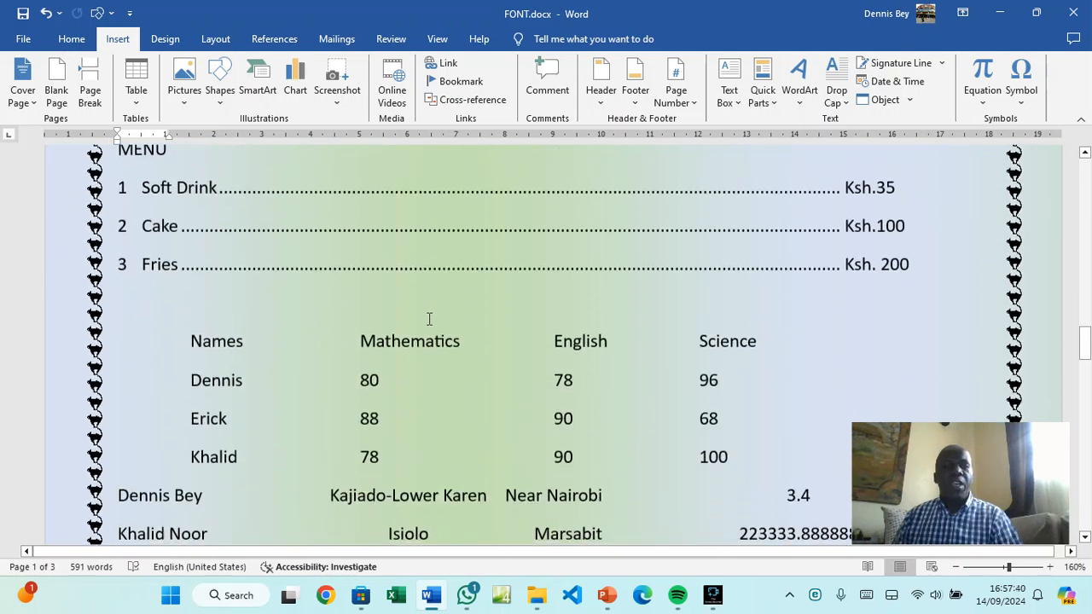
pyautogui.scroll(-8, 429, 318)
pyautogui.click(429, 318)
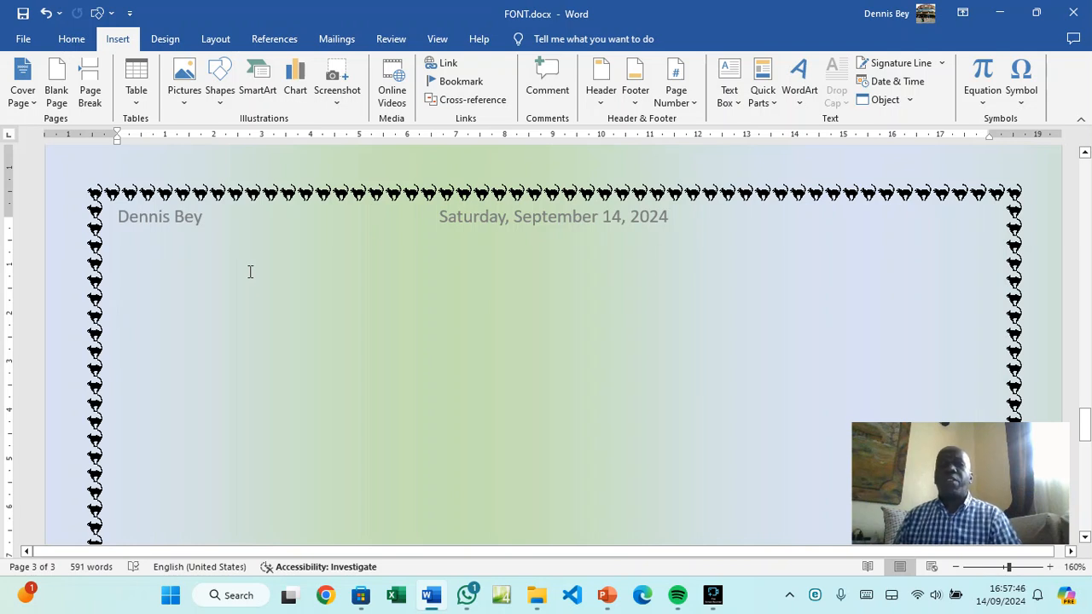
# Insert a table with 5 columns and 3 rows through the Insert Table dialog
pyautogui.click(112, 40)
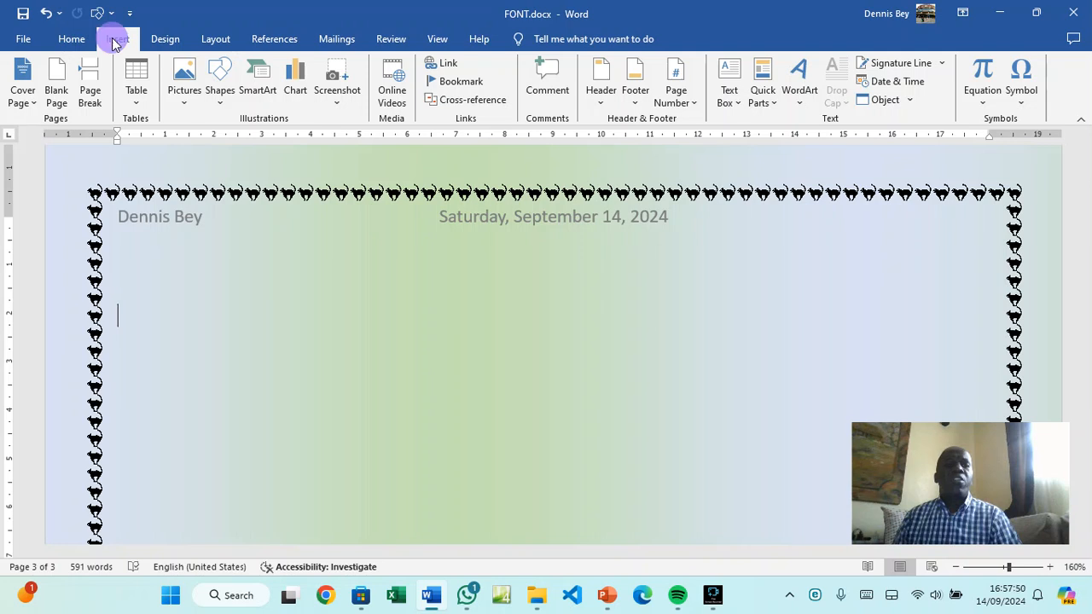
pyautogui.click(136, 101)
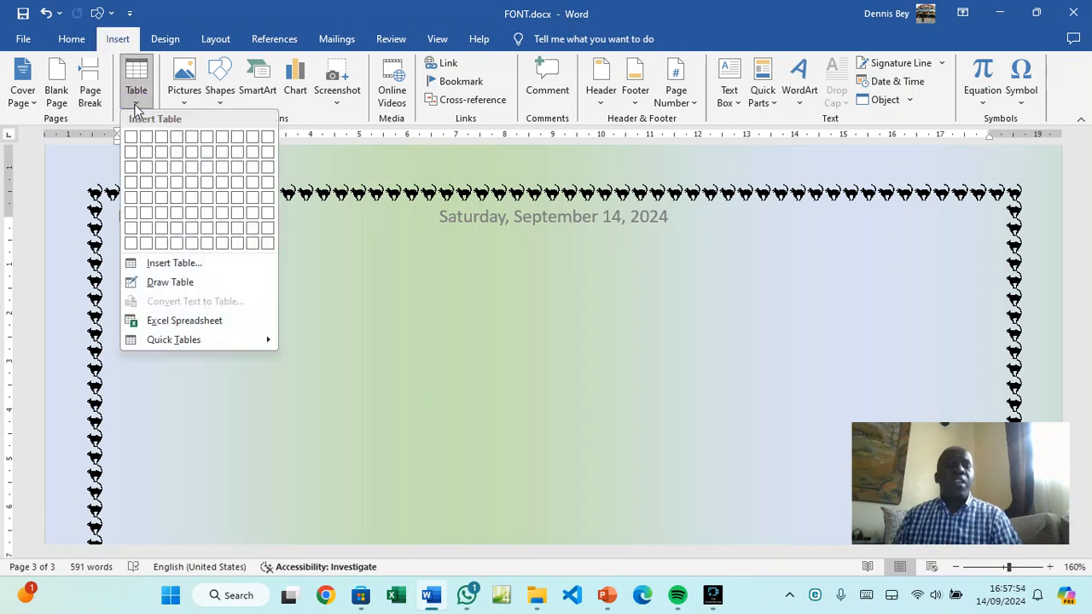
pyautogui.click(162, 266)
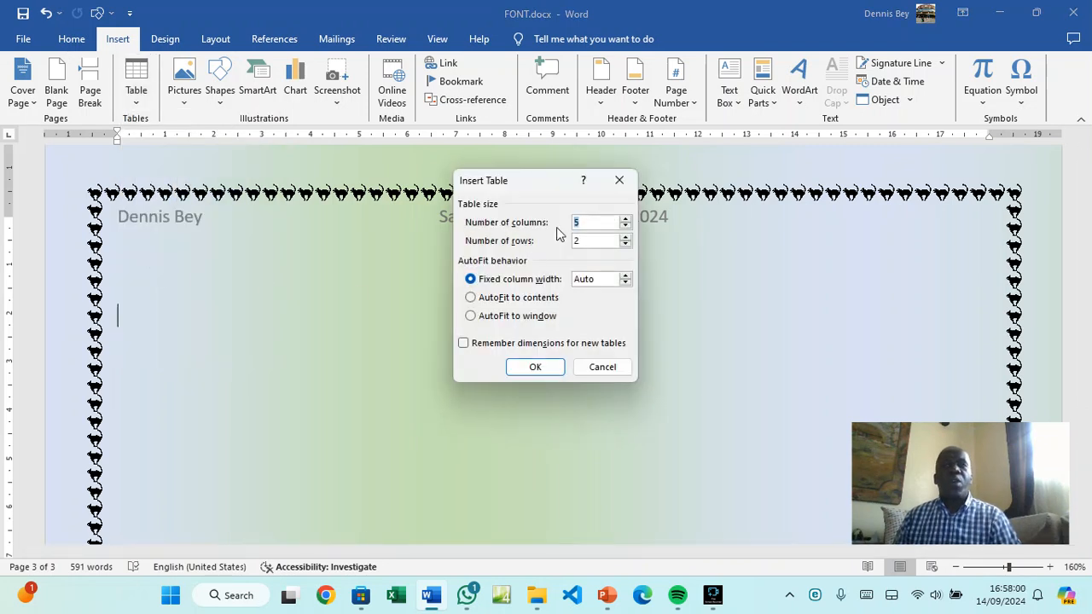
pyautogui.click(625, 238)
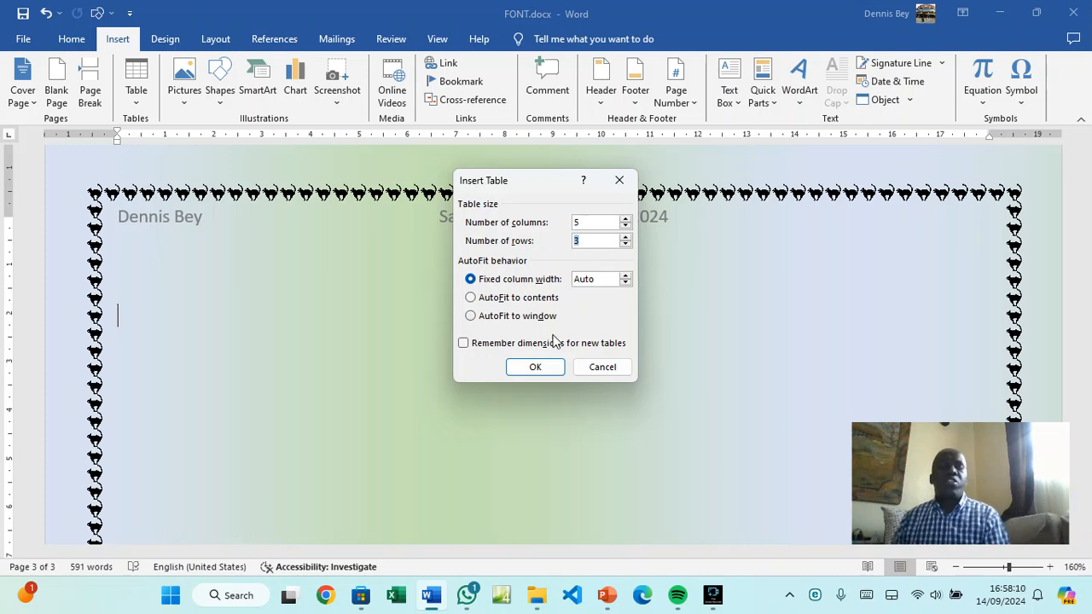
pyautogui.click(534, 367)
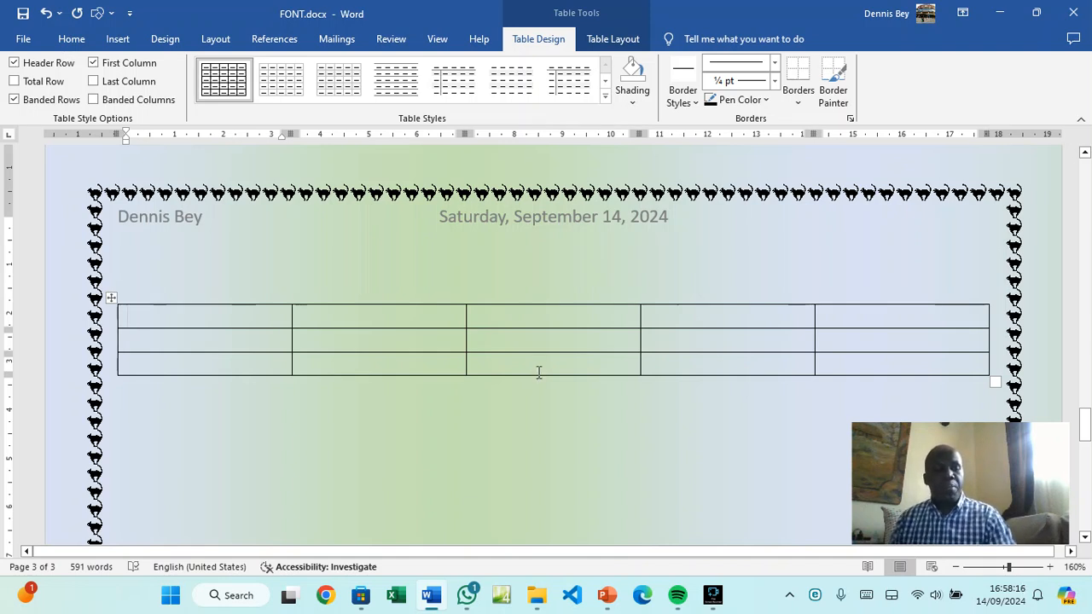
# Number the first column 1, 2, 3 and the top row 2 through 5
pyautogui.write('1')
pyautogui.click(241, 342)
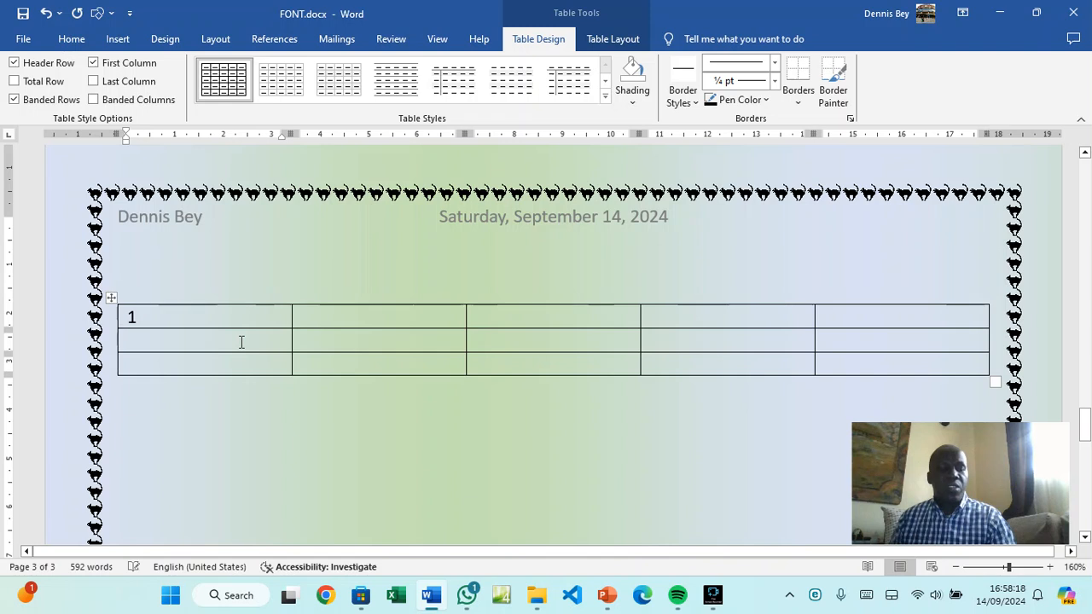
pyautogui.write('2')
pyautogui.click(237, 361)
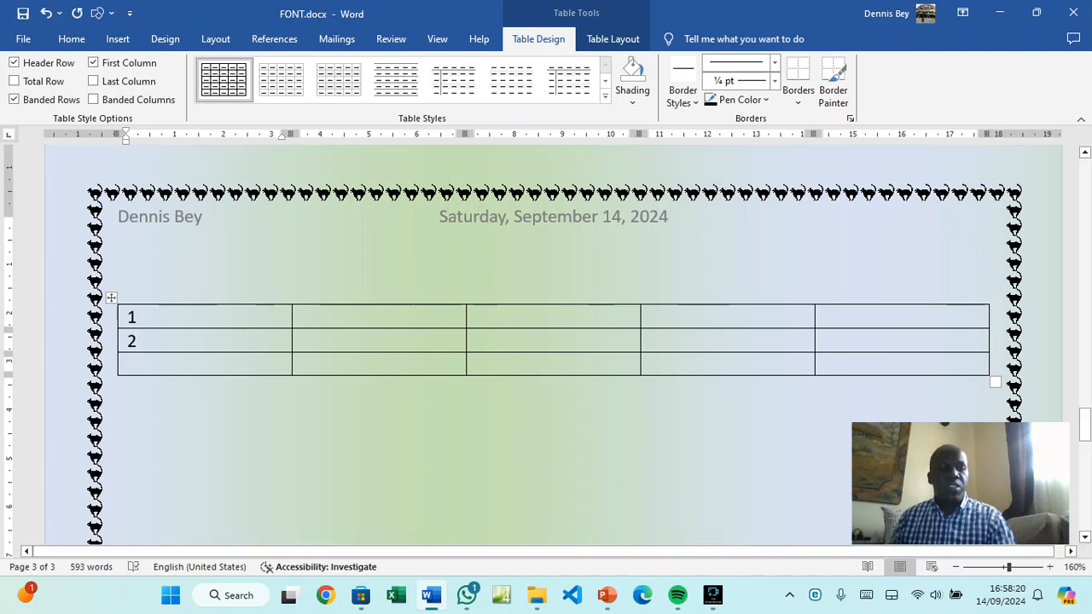
pyautogui.write('3')
pyautogui.click(388, 318)
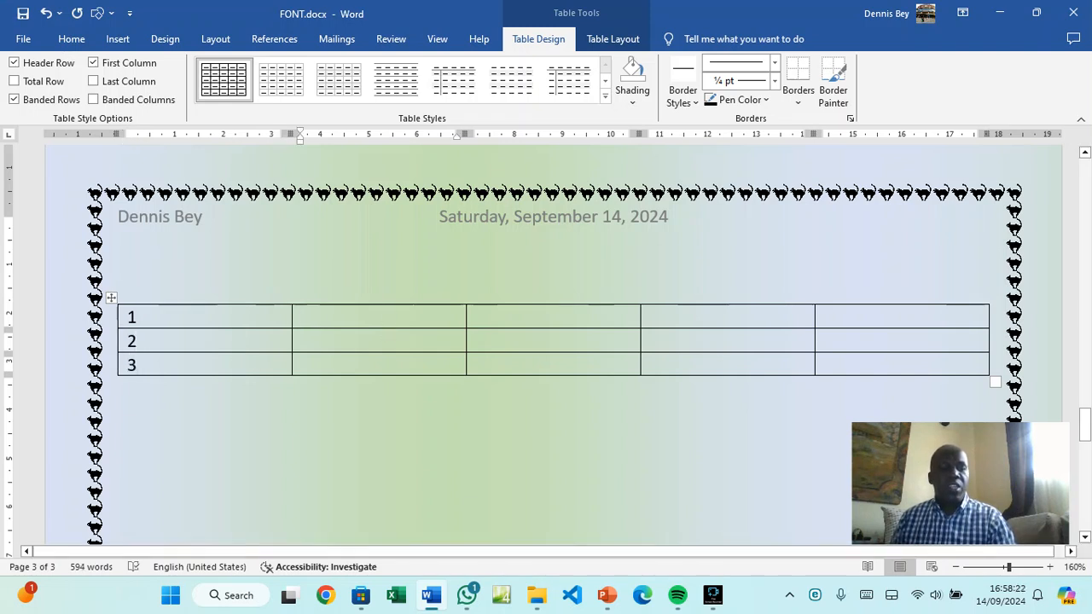
pyautogui.write('2')
pyautogui.click(518, 319)
pyautogui.write('3')
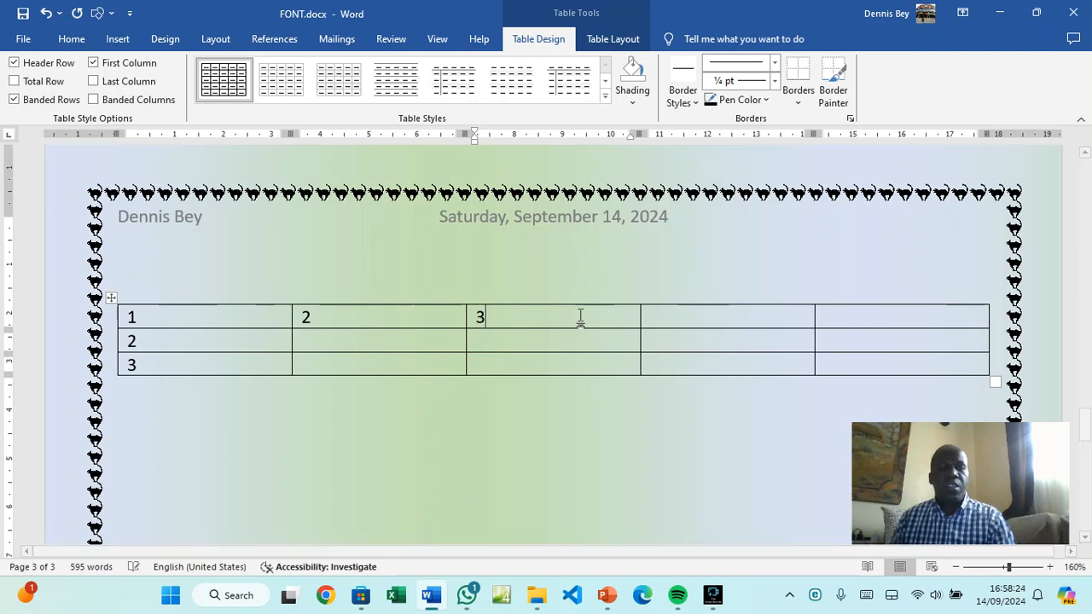
pyautogui.click(659, 315)
pyautogui.write('4')
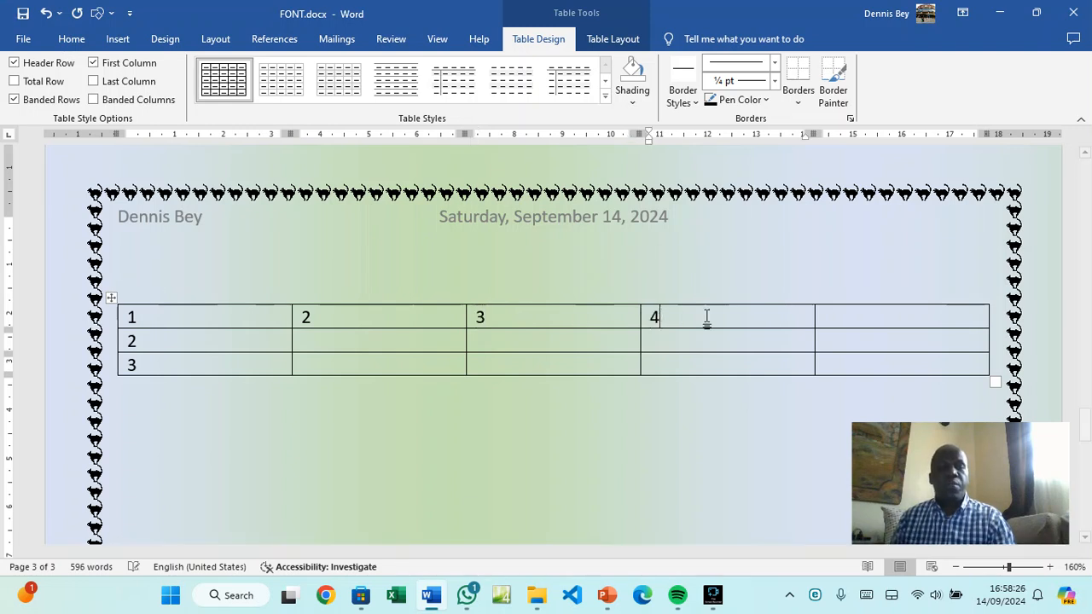
pyautogui.click(840, 312)
pyautogui.write('5')
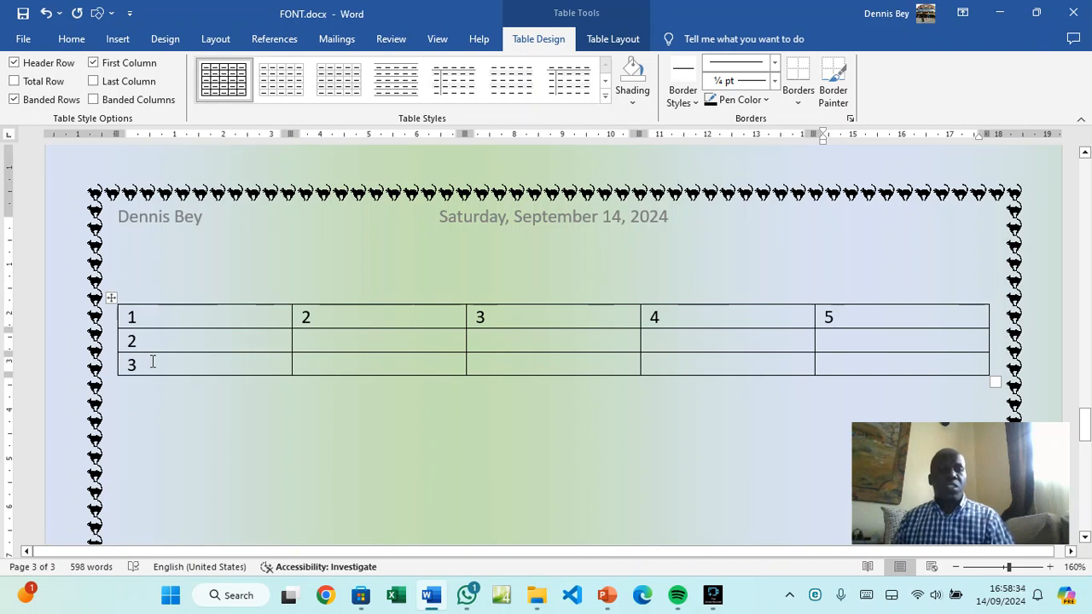
# Add rows 4 and 5 with Tab from the last cell and number them 4 and 5
pyautogui.click(102, 367)
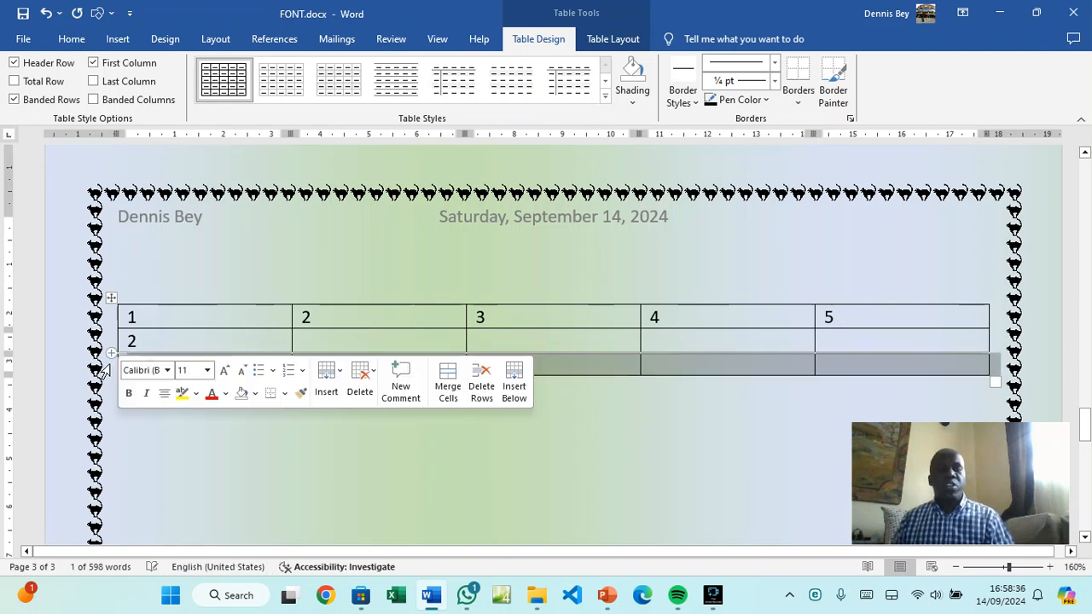
pyautogui.click(357, 463)
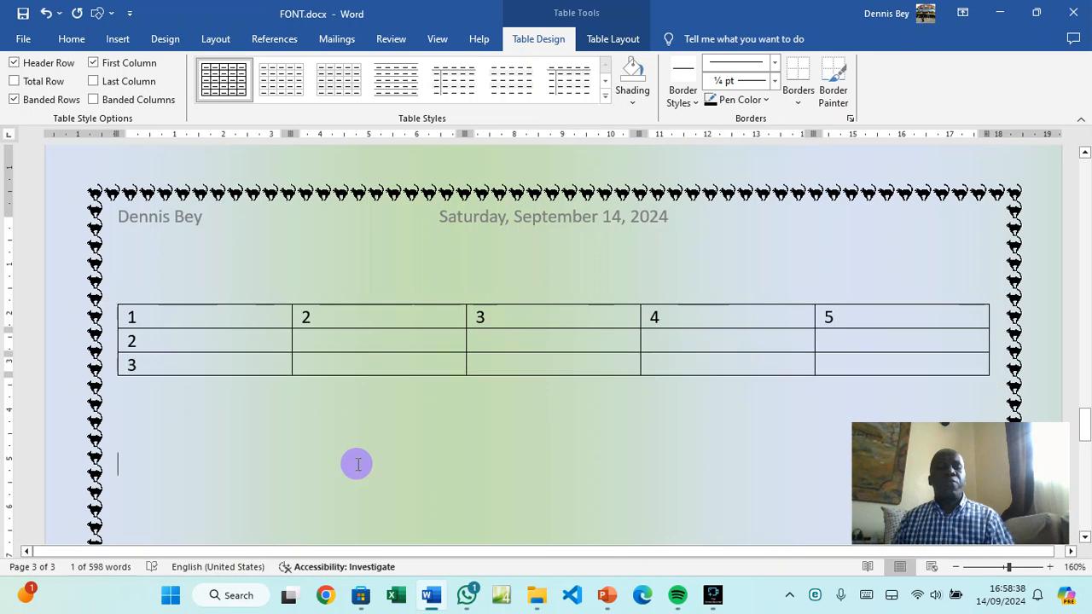
pyautogui.click(861, 367)
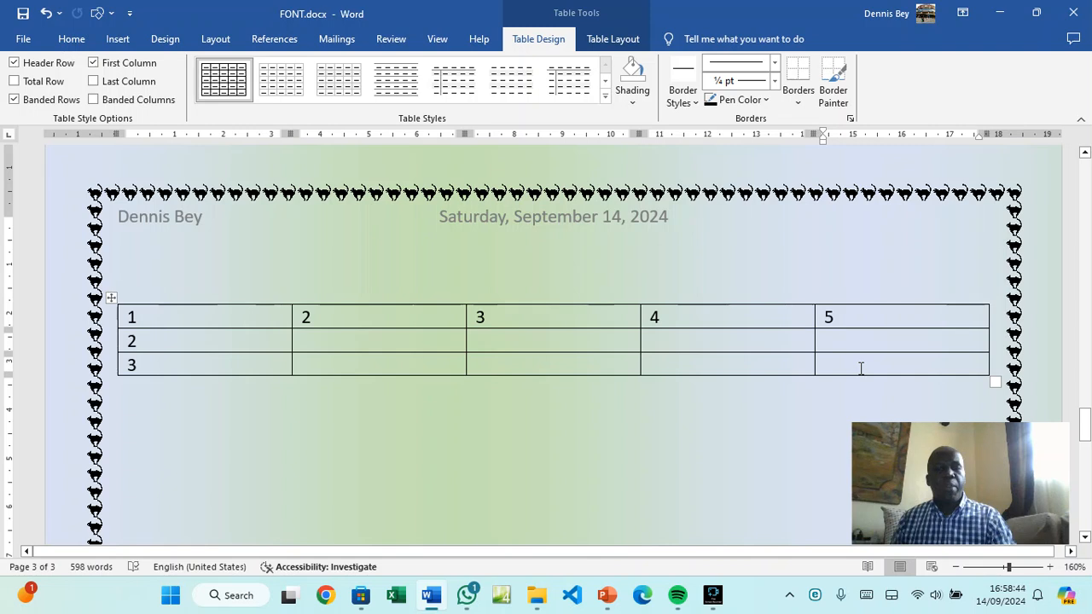
pyautogui.press('Tab')
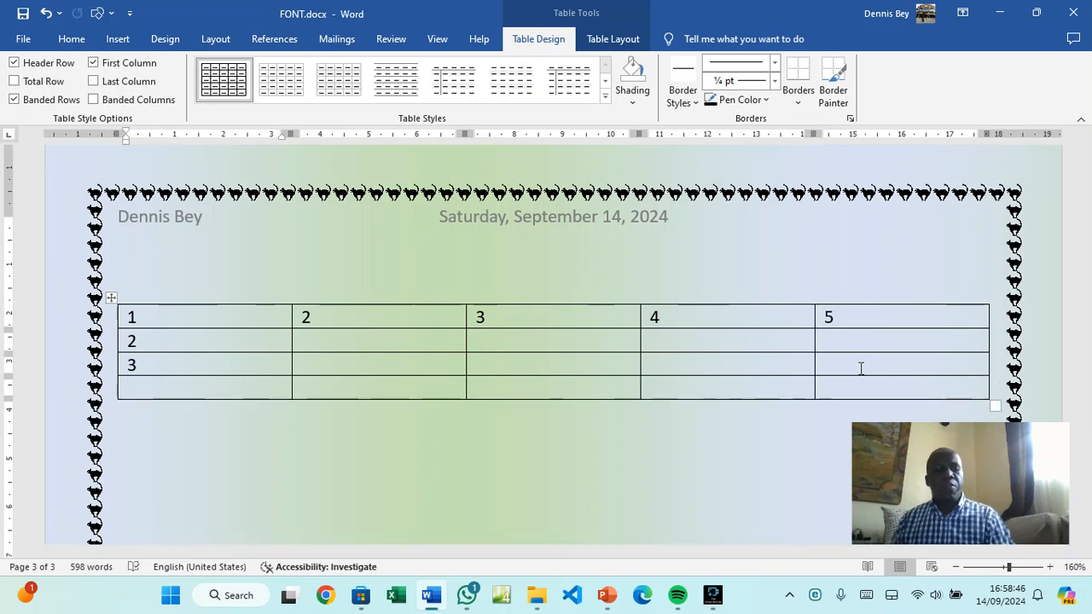
pyautogui.write('4')
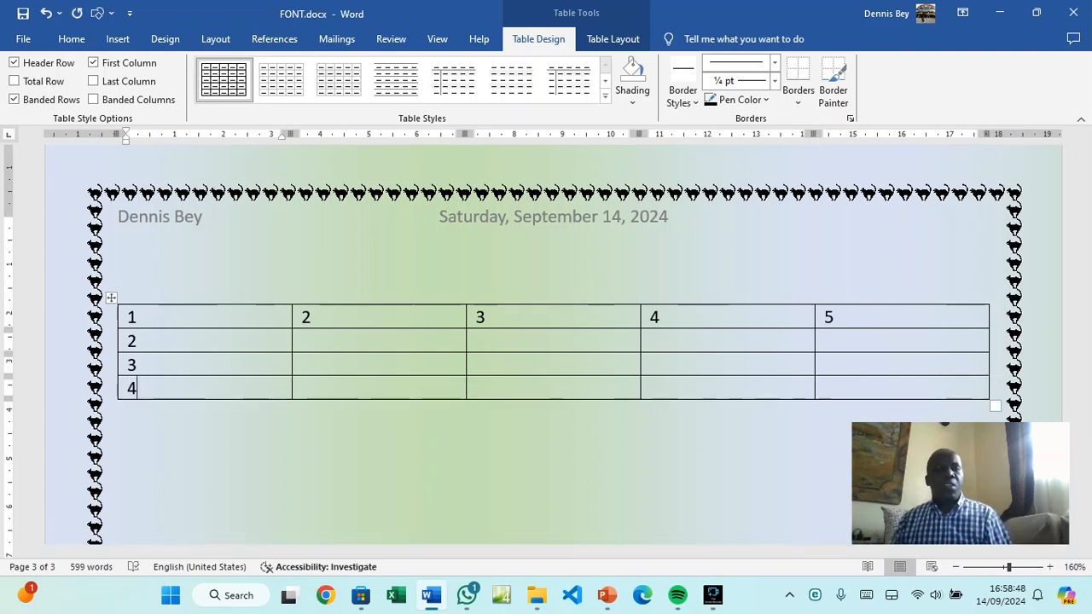
pyautogui.click(833, 385)
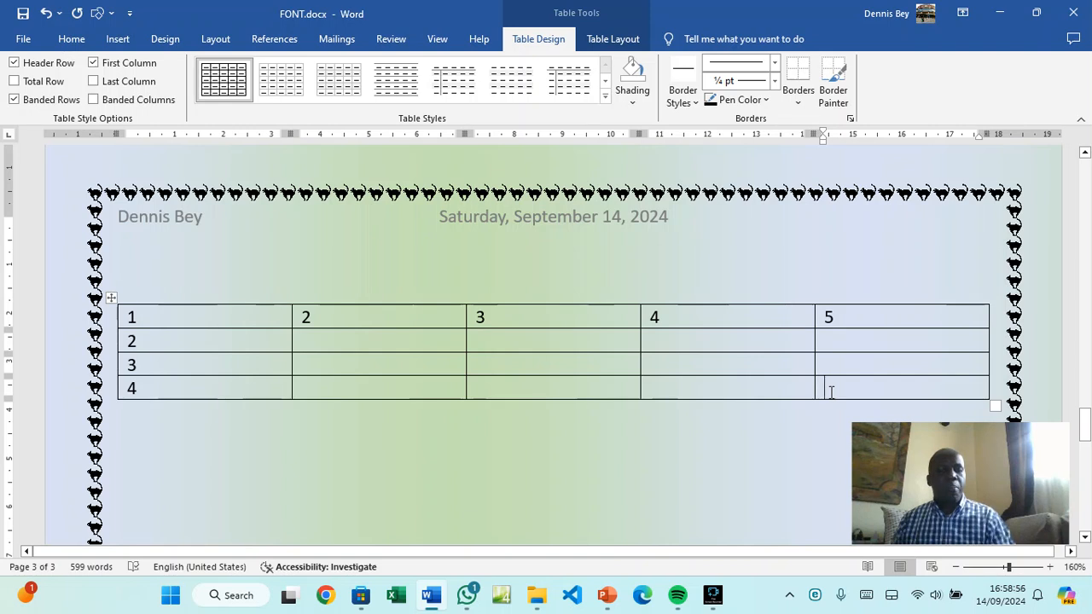
pyautogui.press('Tab')
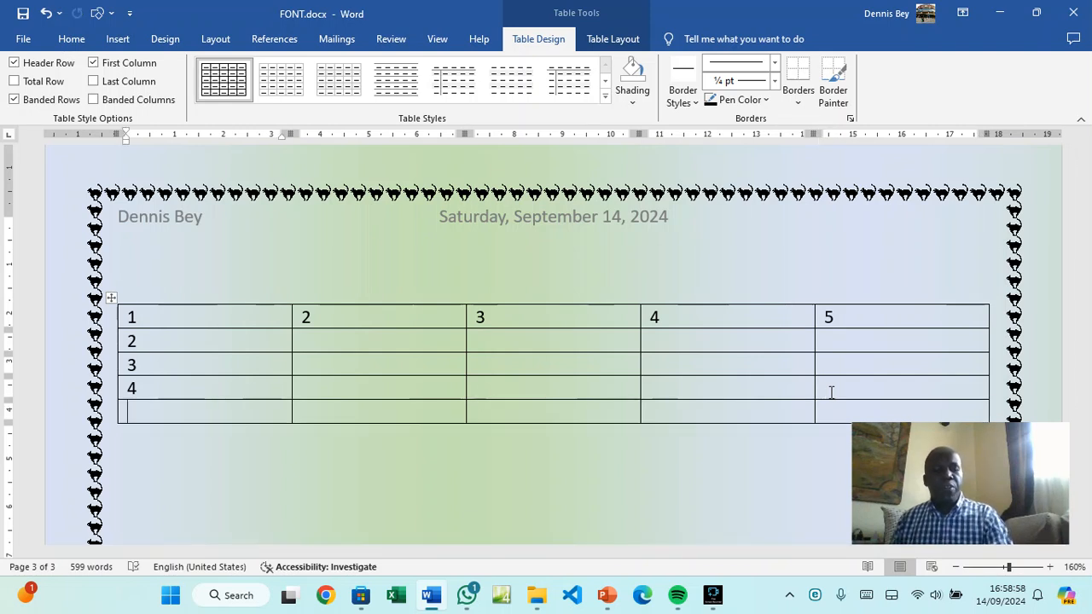
pyautogui.write('5')
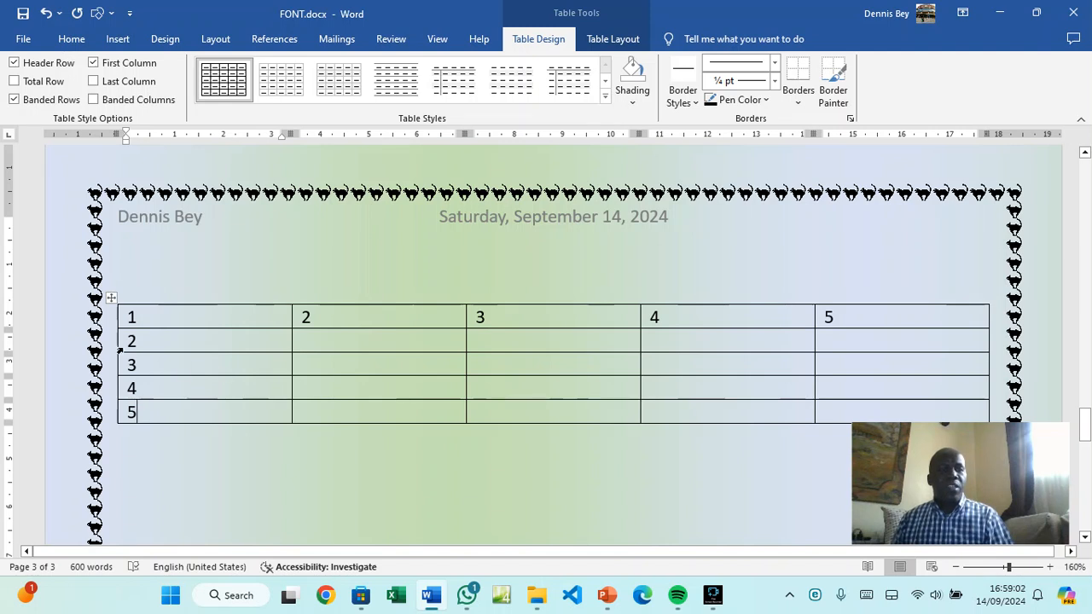
# Delete the table's second row
pyautogui.moveTo(106, 345)
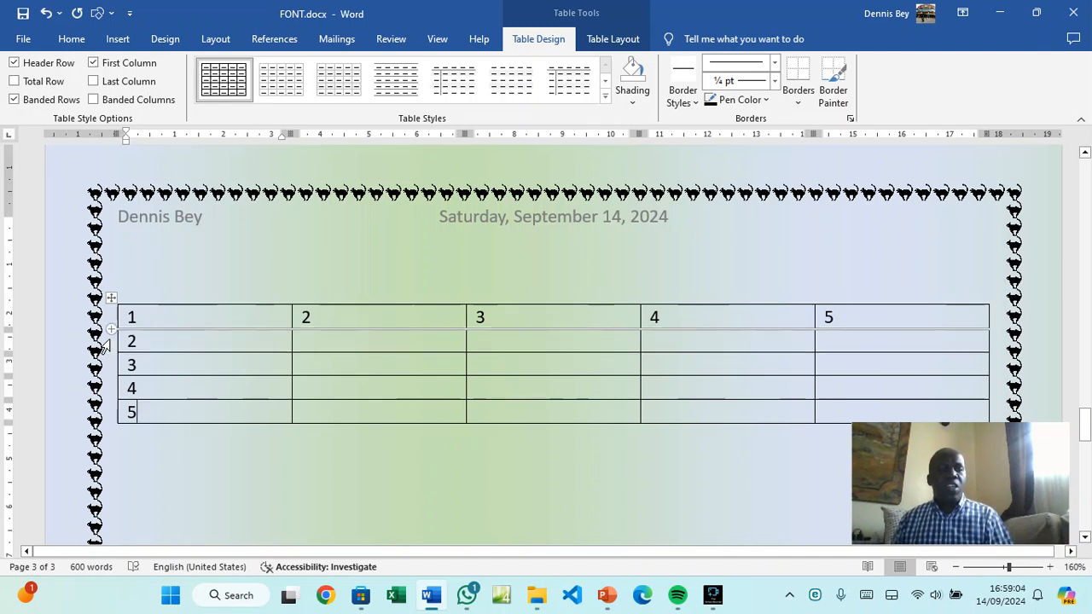
pyautogui.click(104, 345)
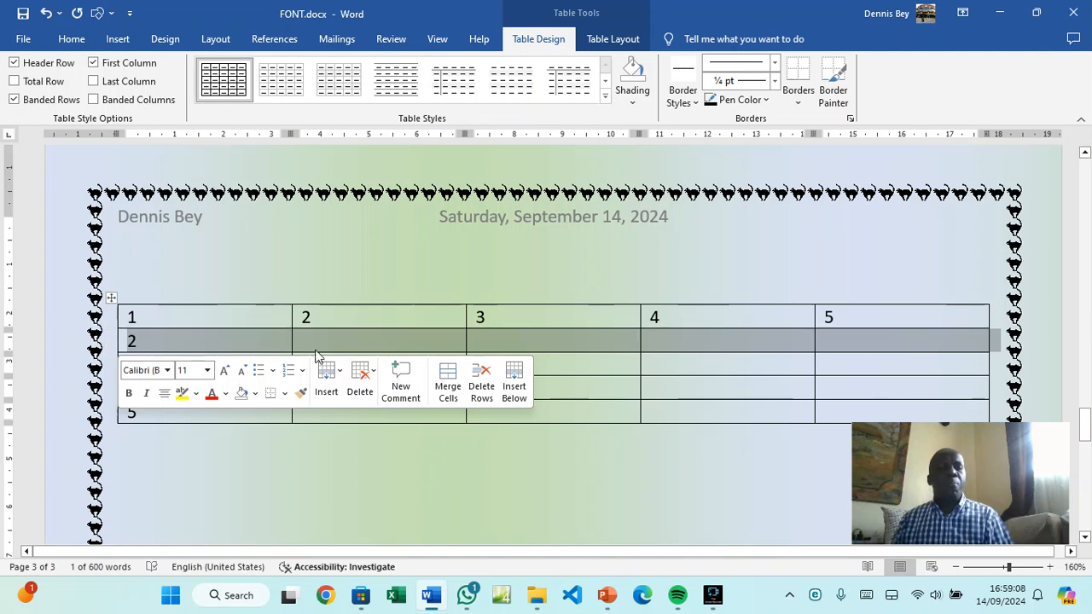
pyautogui.click(375, 379)
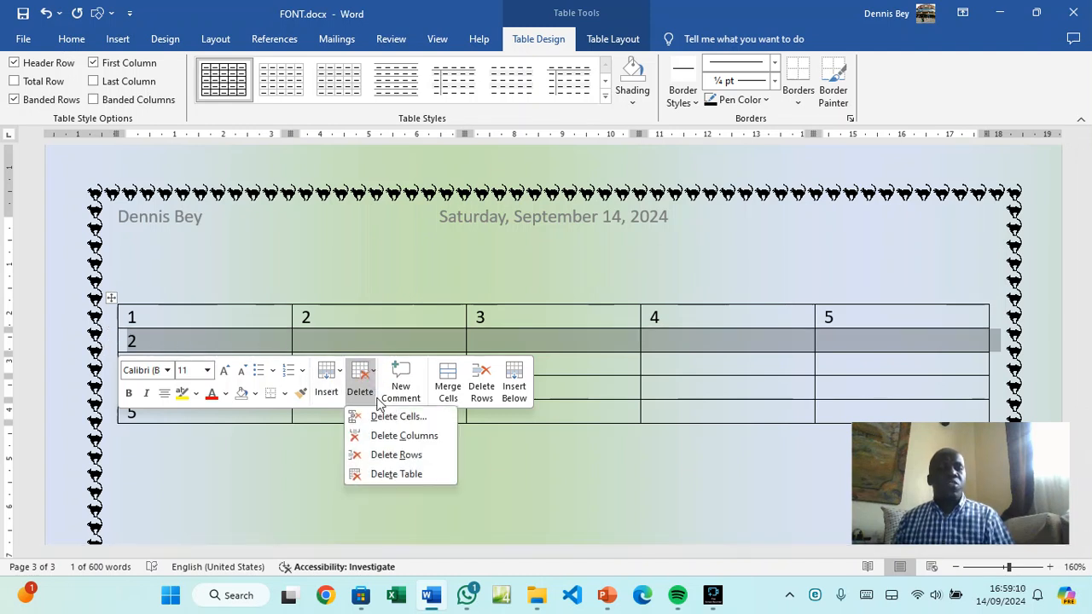
pyautogui.click(388, 460)
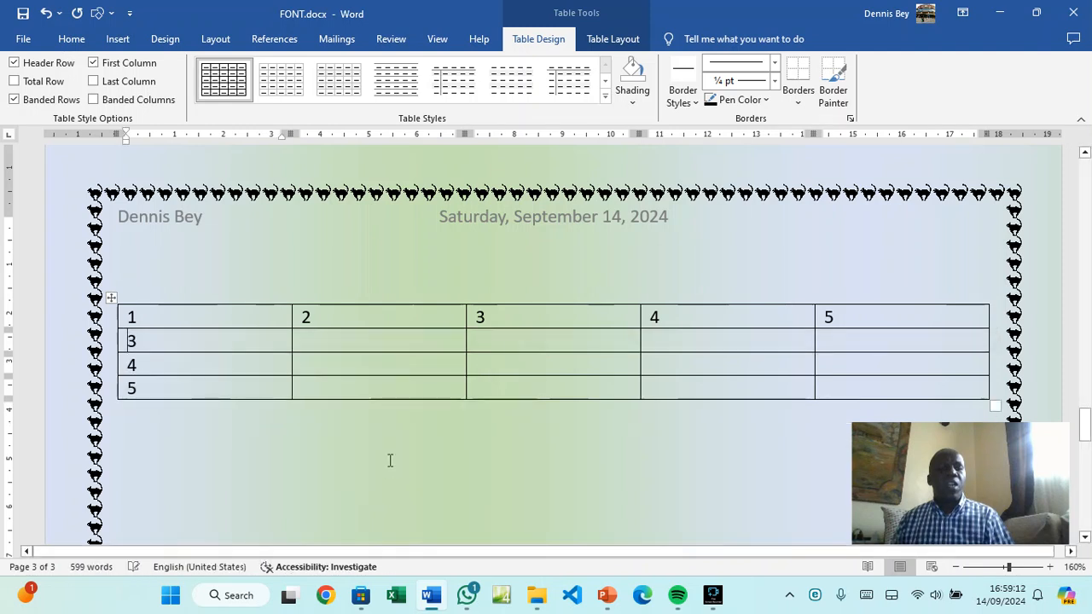
# Delete the column headed 2, leaving columns 1, 3, 4 and 5
pyautogui.click(362, 300)
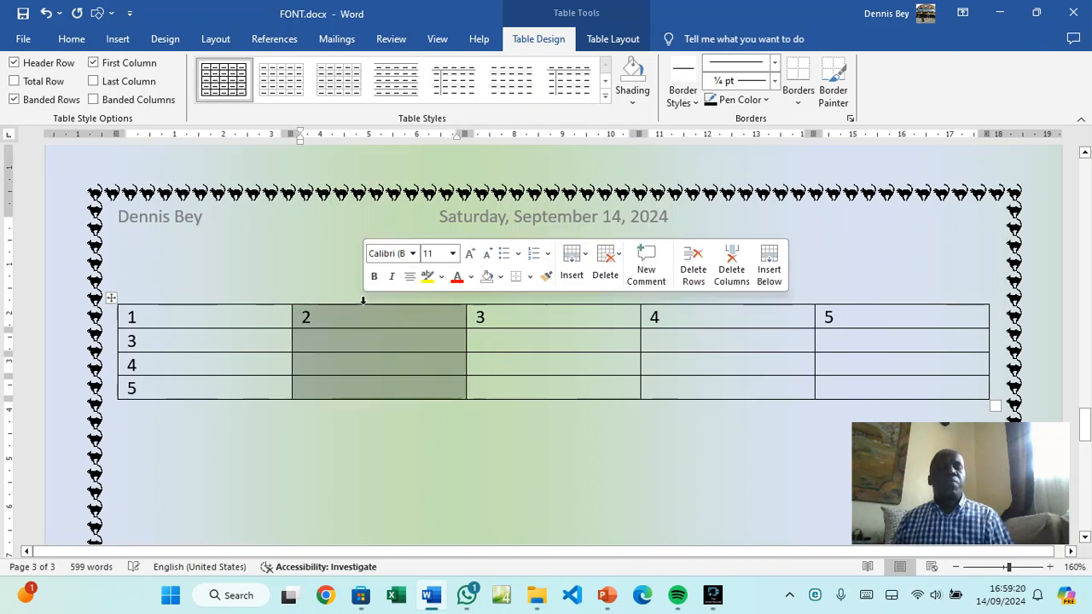
pyautogui.click(620, 262)
pyautogui.click(626, 318)
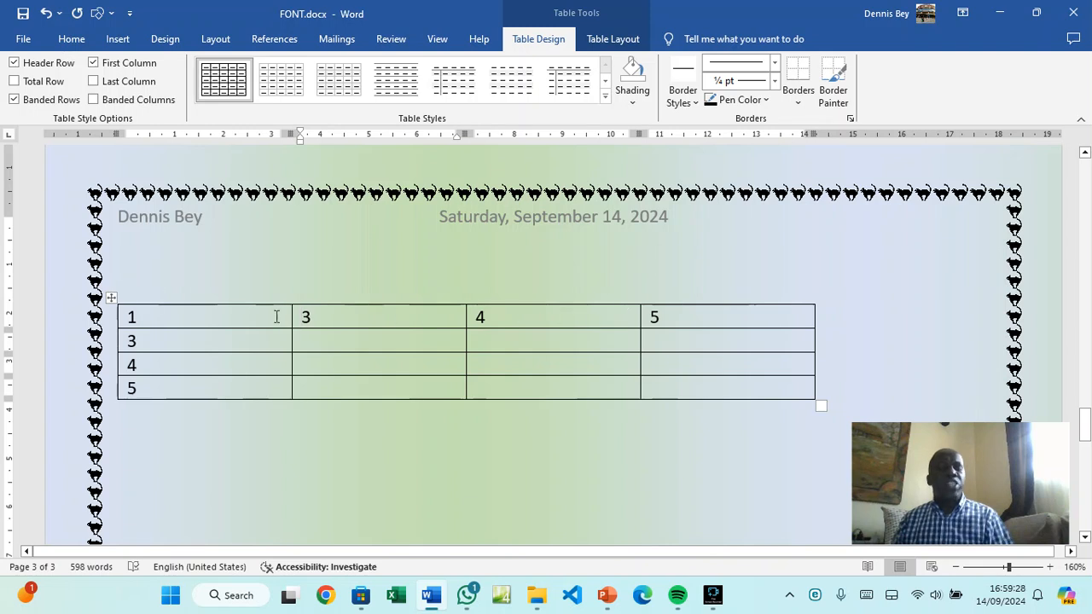
pyautogui.moveTo(226, 317); pyautogui.dragTo(492, 317)
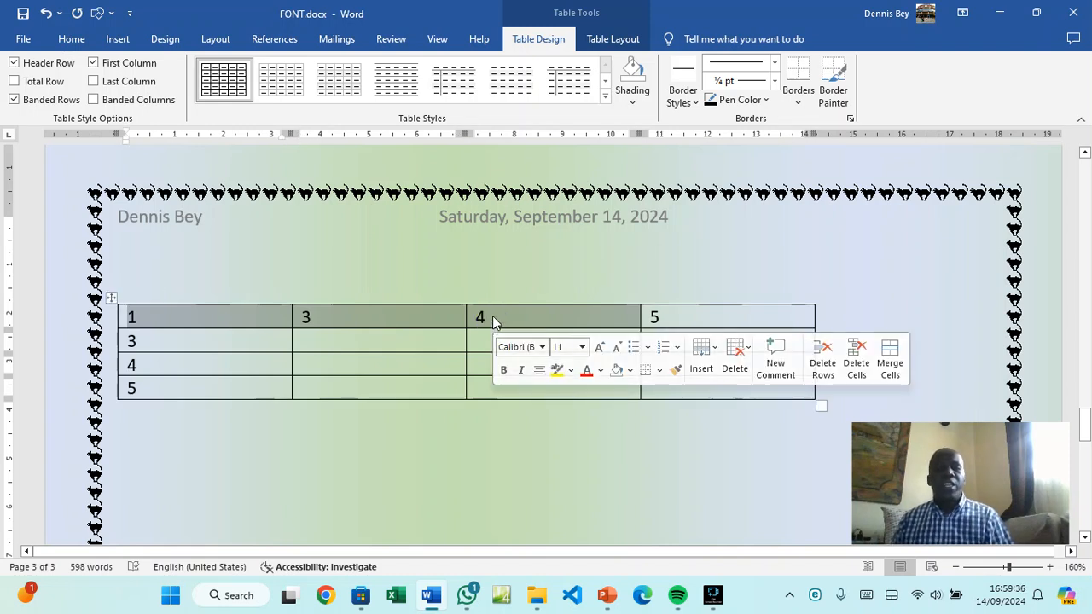
# Merge the top row's first three cells and replace the leftover numbers with 1
pyautogui.rightClick(492, 316)
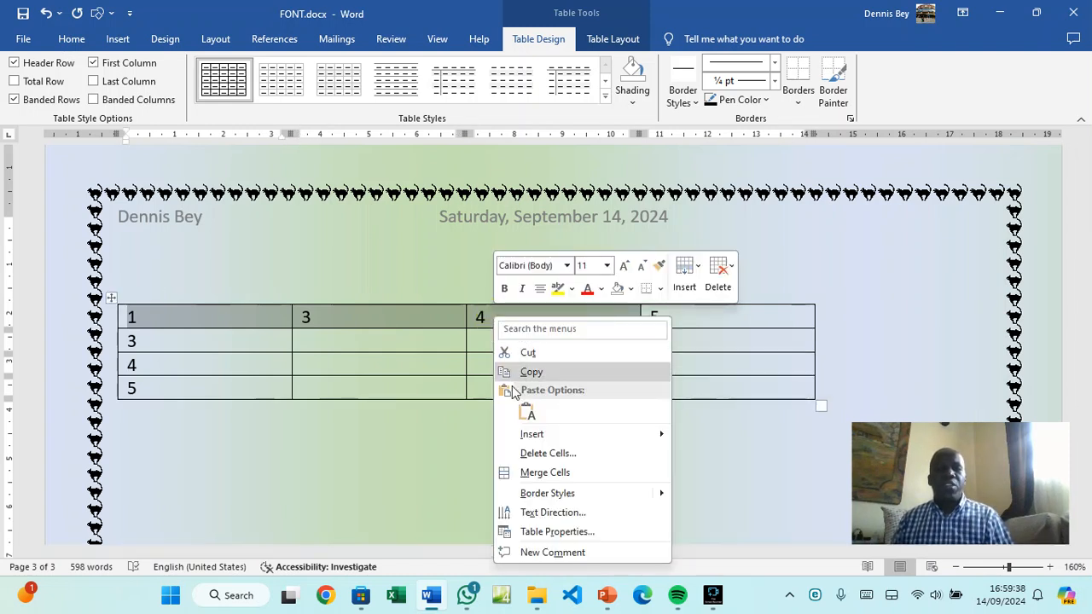
pyautogui.click(544, 472)
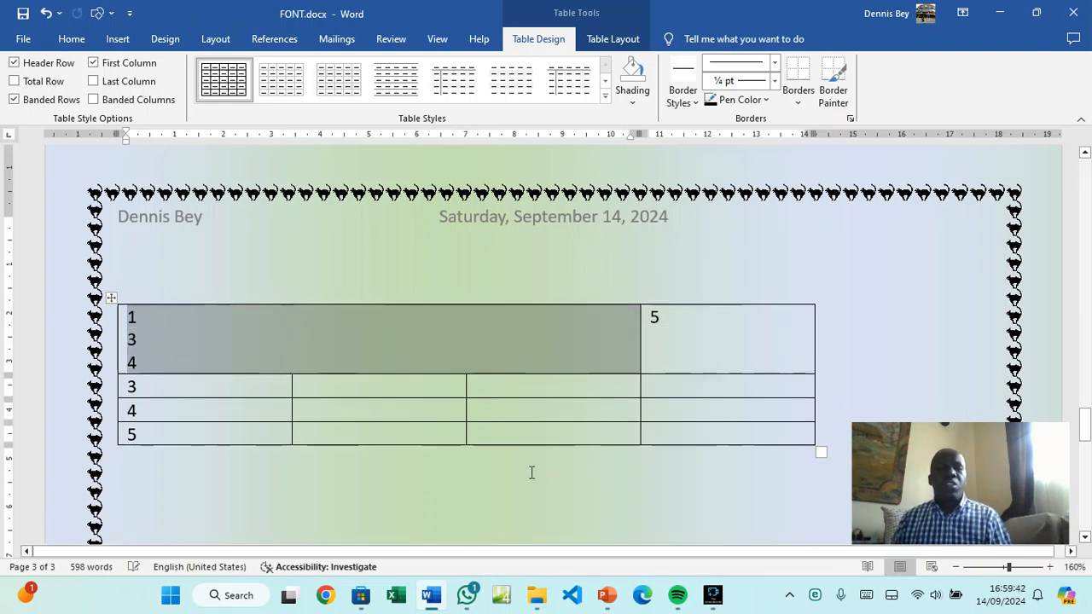
pyautogui.click(166, 365)
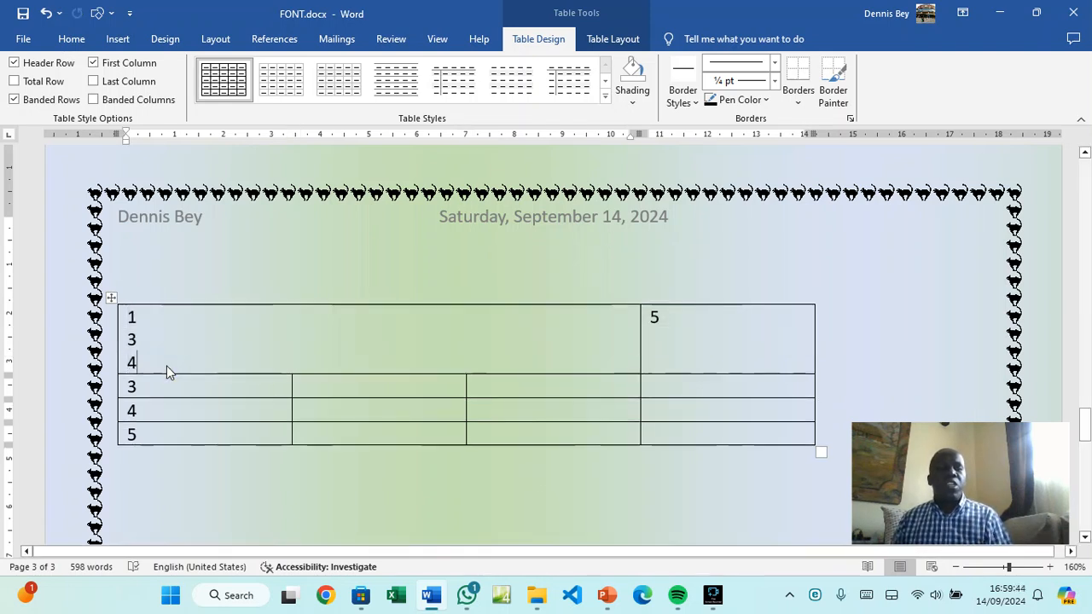
pyautogui.press('BackSpace')
pyautogui.press('BackSpace')
pyautogui.press('BackSpace')
pyautogui.press('BackSpace')
pyautogui.press('BackSpace')
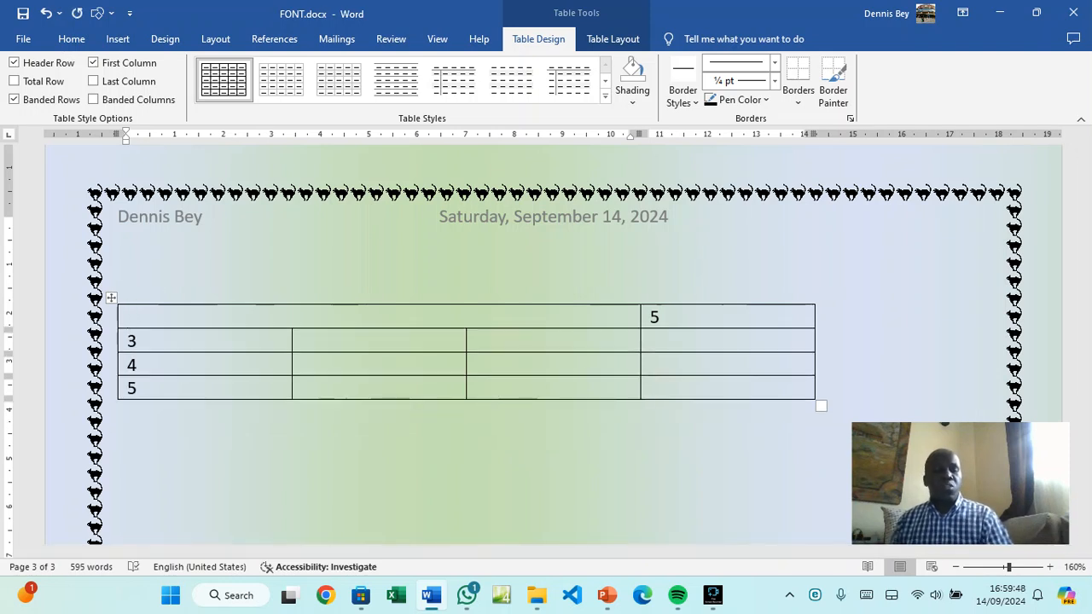
pyautogui.write('1')
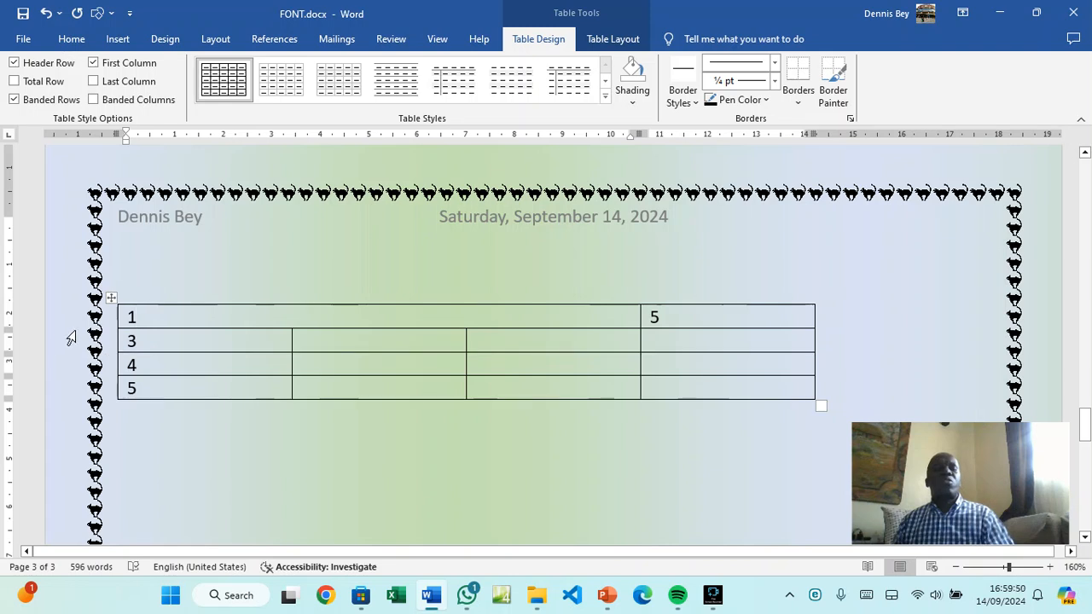
# Split row 3's third cell into three columns with Split Cells
pyautogui.click(466, 343)
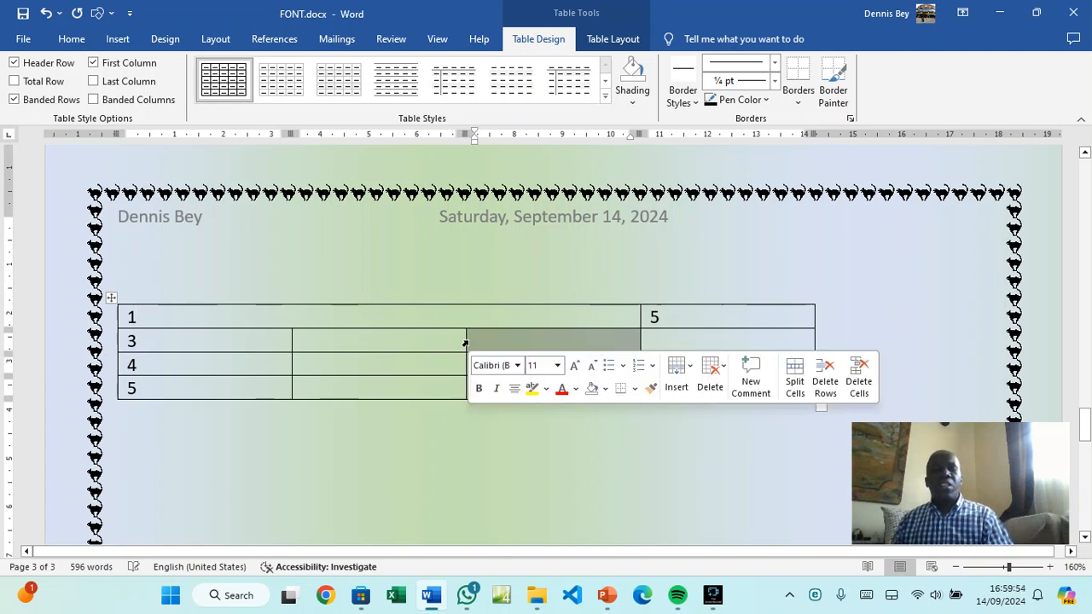
pyautogui.rightClick(502, 338)
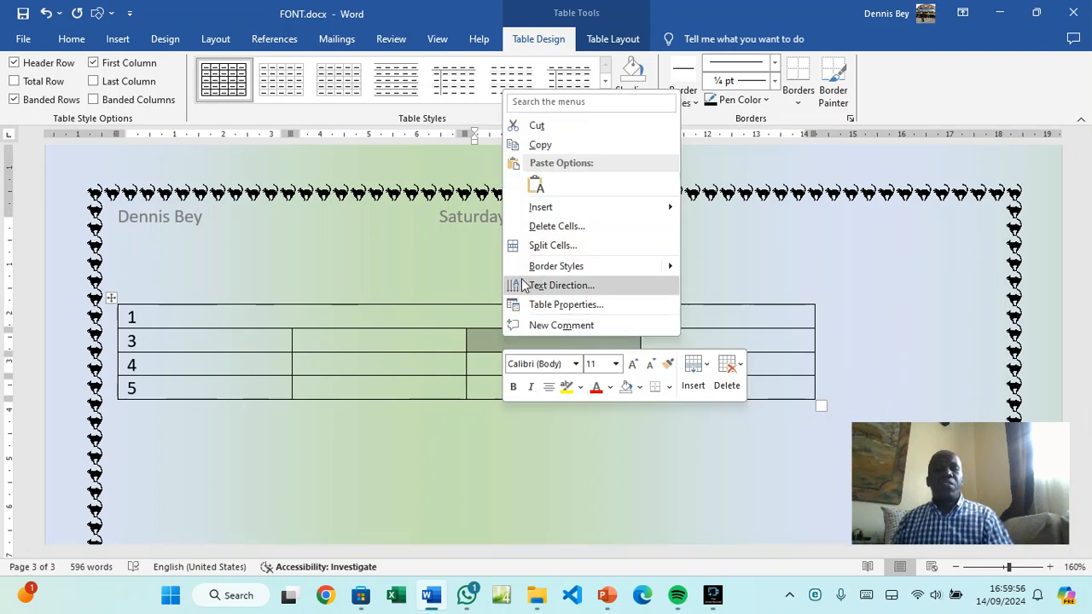
pyautogui.click(534, 244)
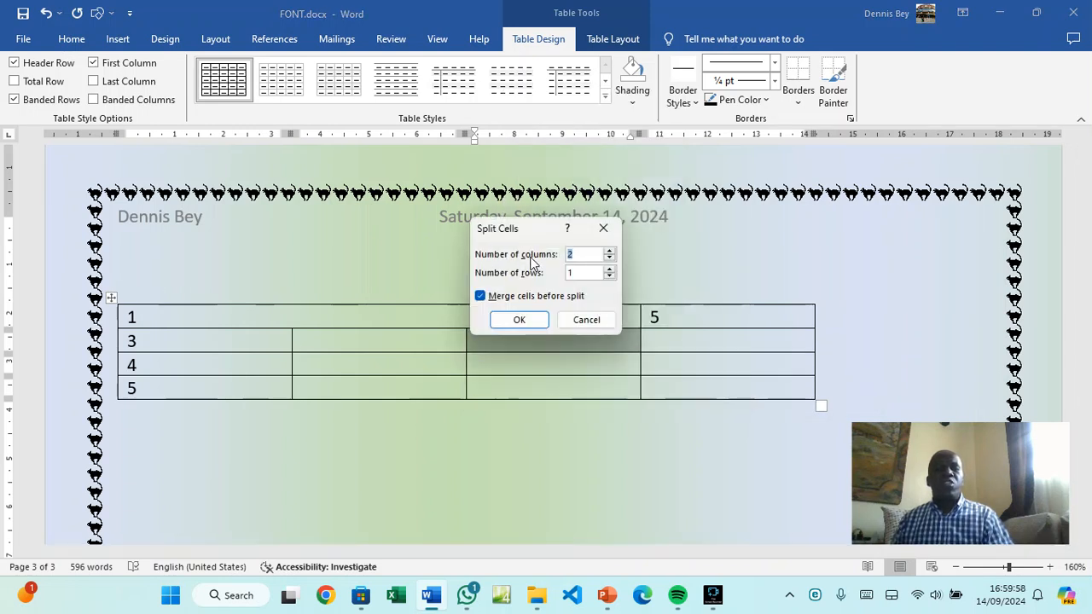
pyautogui.click(609, 251)
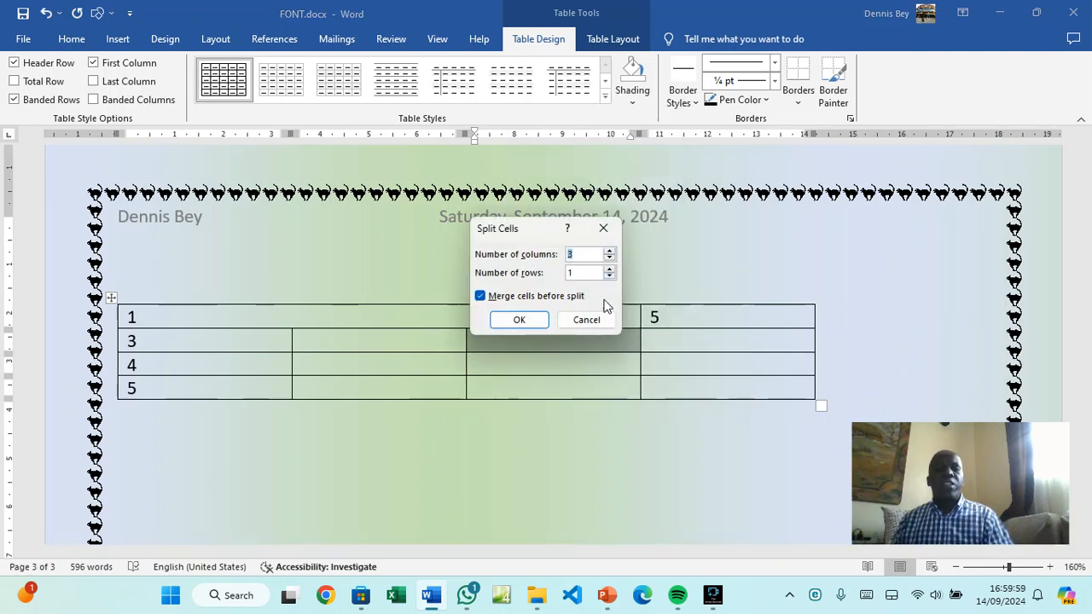
pyautogui.click(534, 320)
pyautogui.click(530, 359)
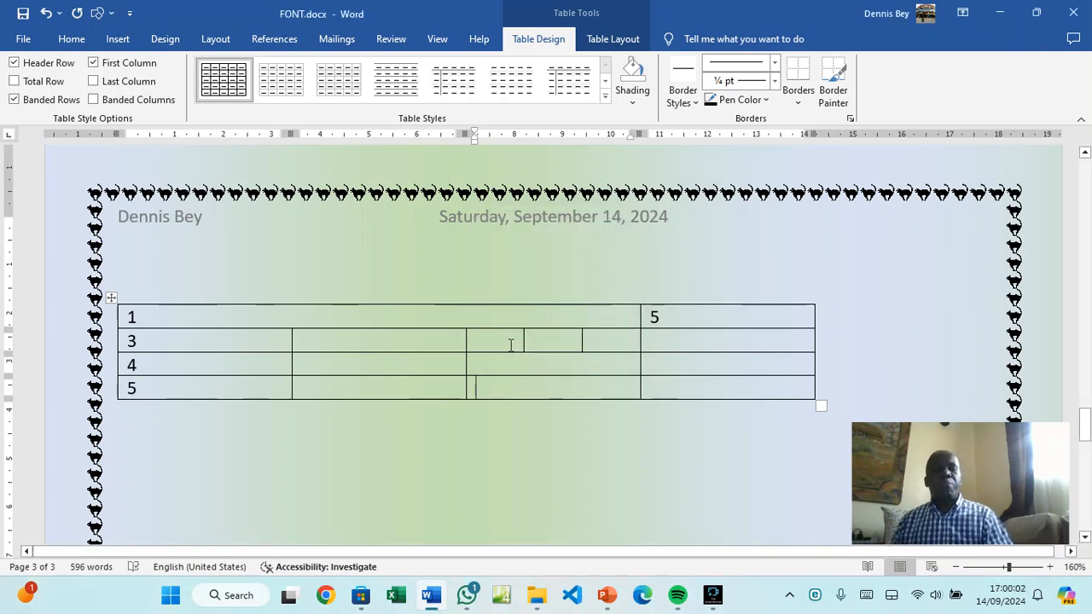
# Type a, b and c into the three new split cells
pyautogui.click(512, 344)
pyautogui.click(546, 334)
pyautogui.click(502, 342)
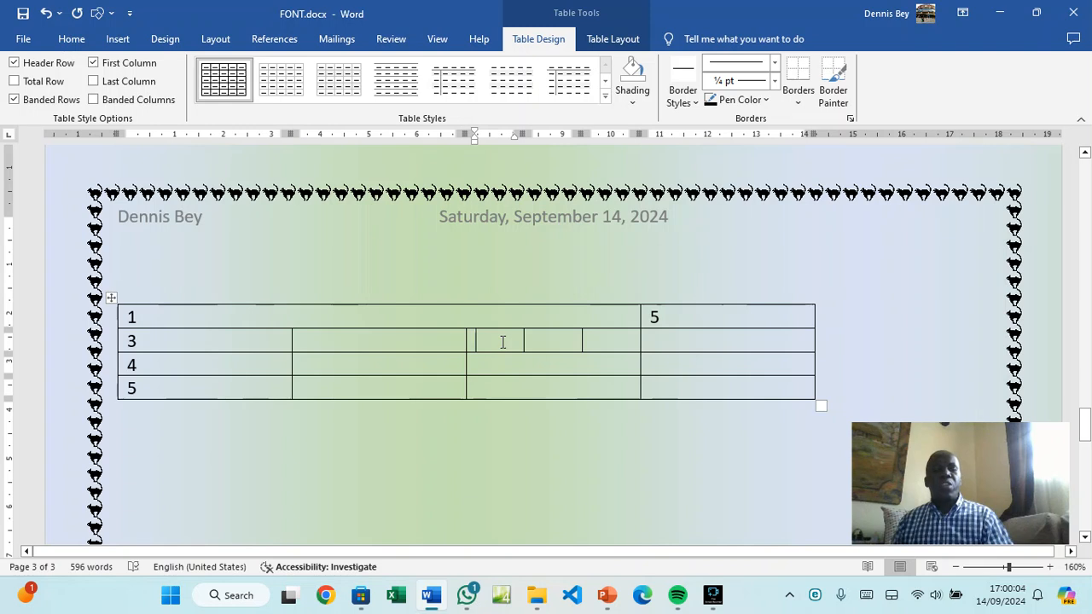
pyautogui.write('a')
pyautogui.click(557, 338)
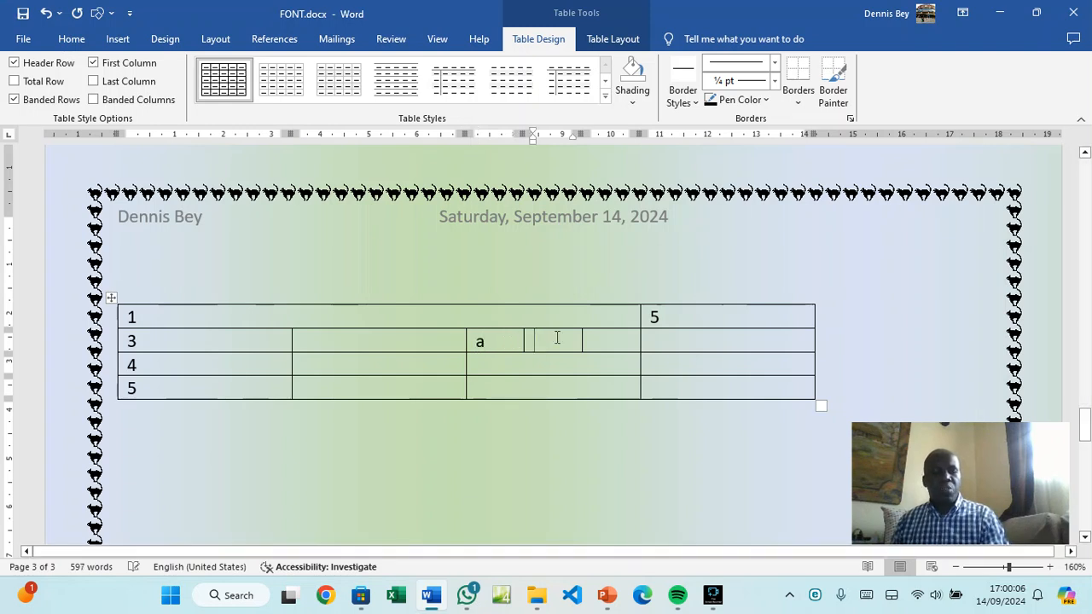
pyautogui.write('b')
pyautogui.click(598, 339)
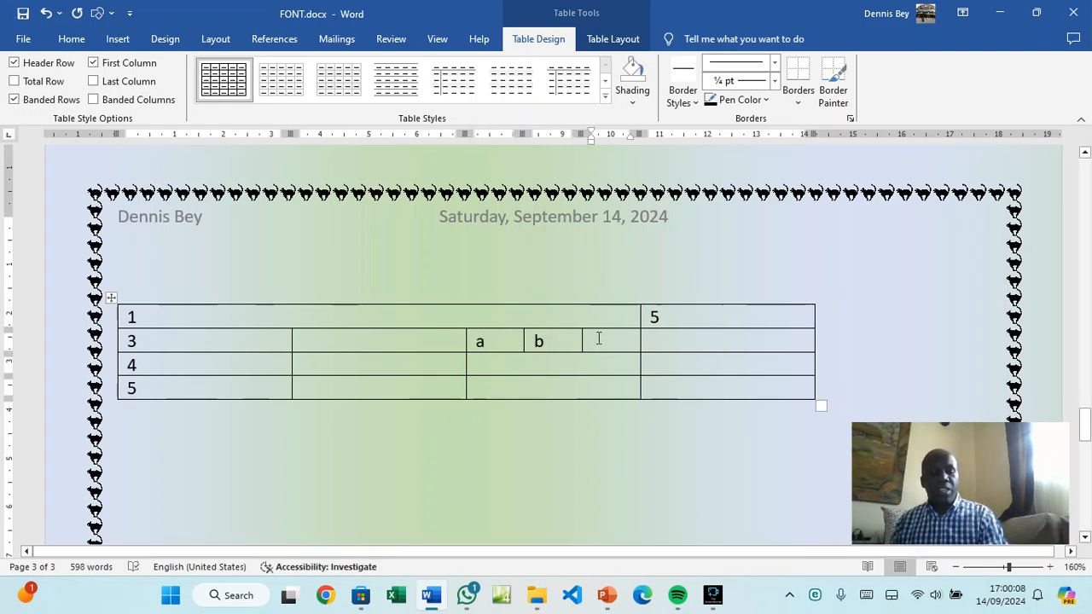
pyautogui.write('c')
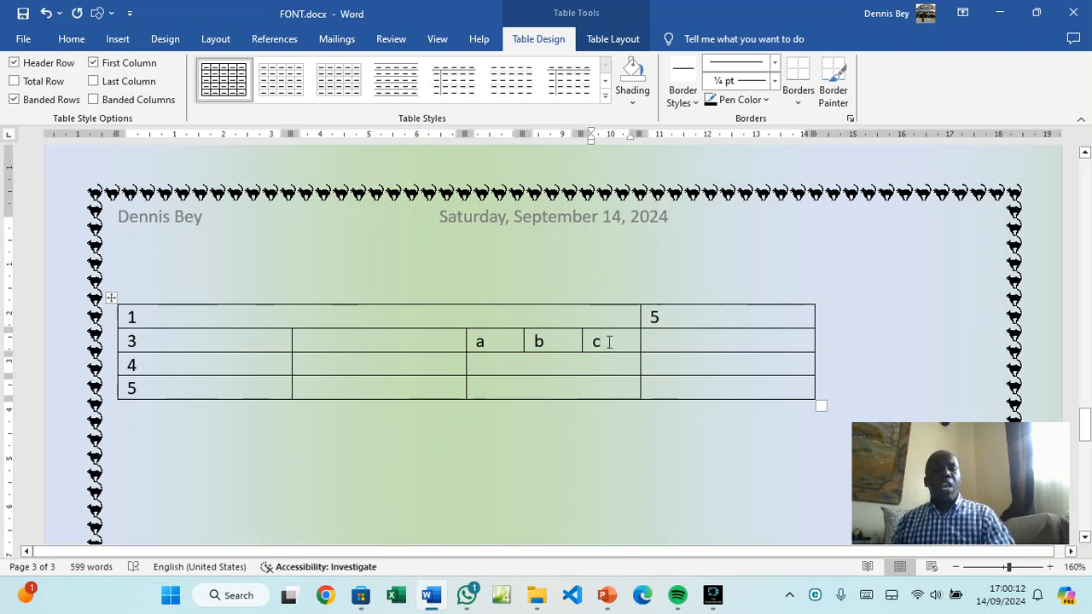
# Enter 6, 10 and 11 down the last column and add a new bottom row
pyautogui.click(654, 340)
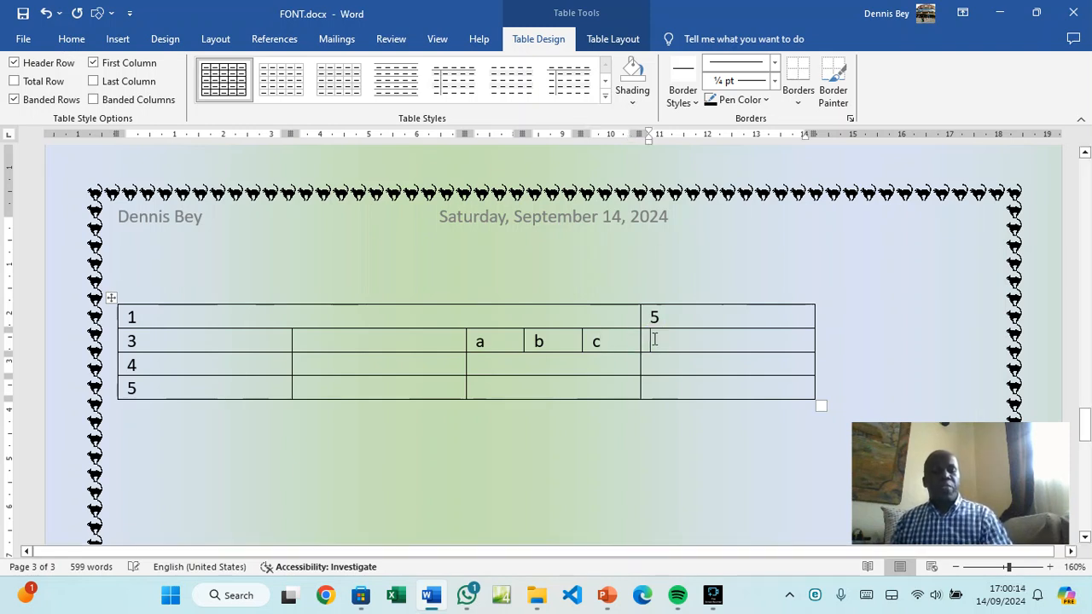
pyautogui.write('6')
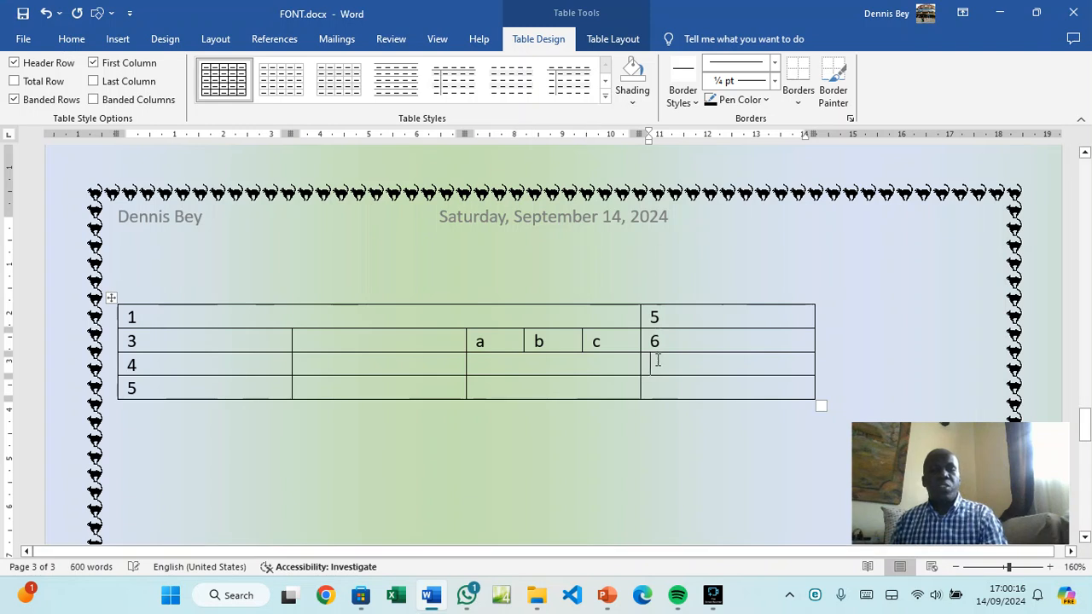
pyautogui.click(654, 365)
pyautogui.write('10')
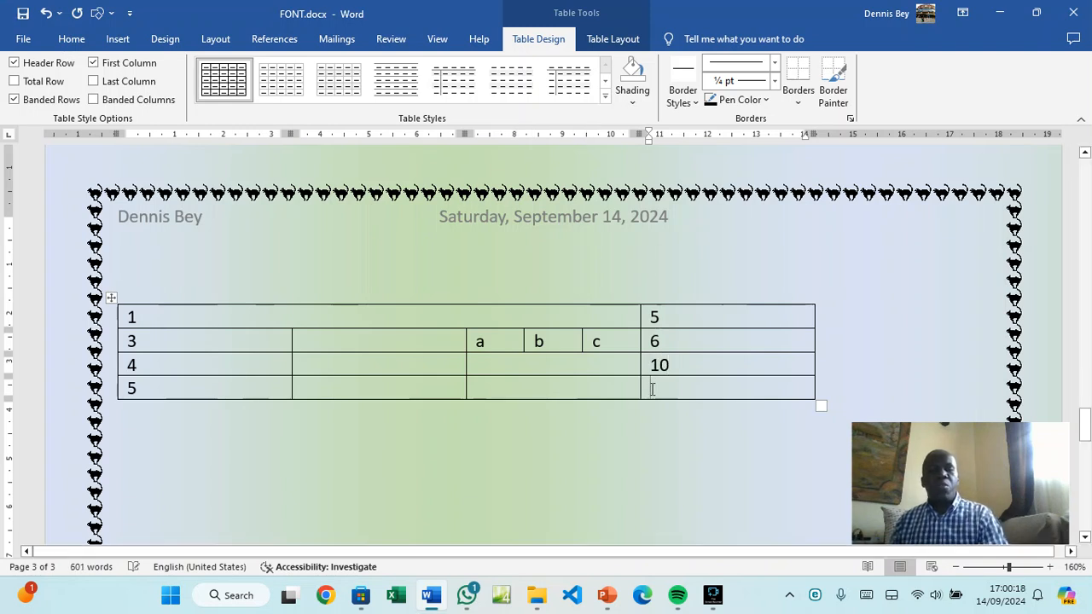
pyautogui.click(652, 389)
pyautogui.write('11')
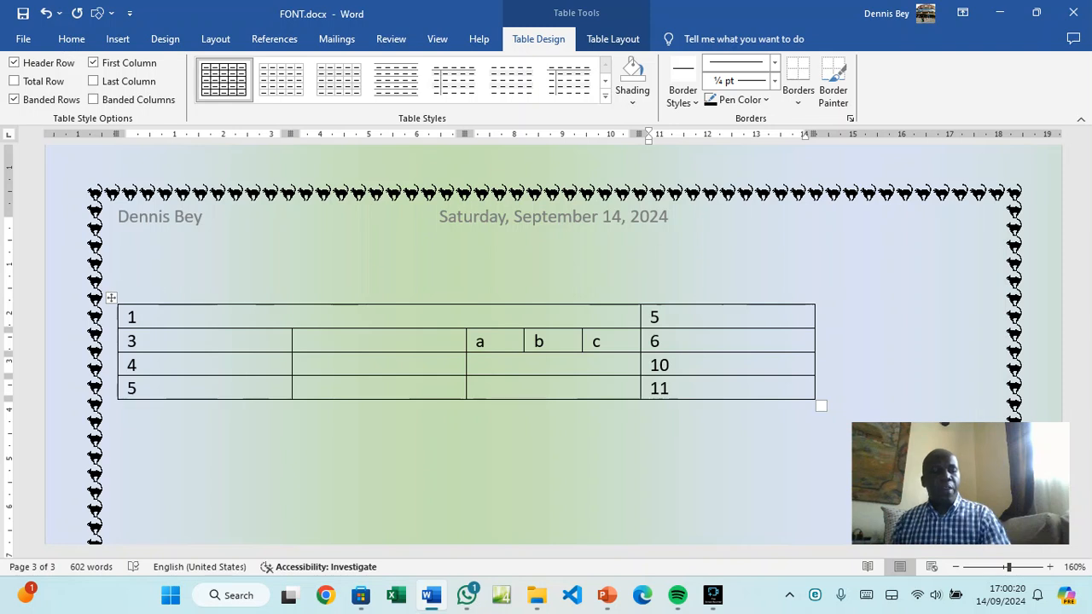
pyautogui.press('Tab')
pyautogui.click(657, 416)
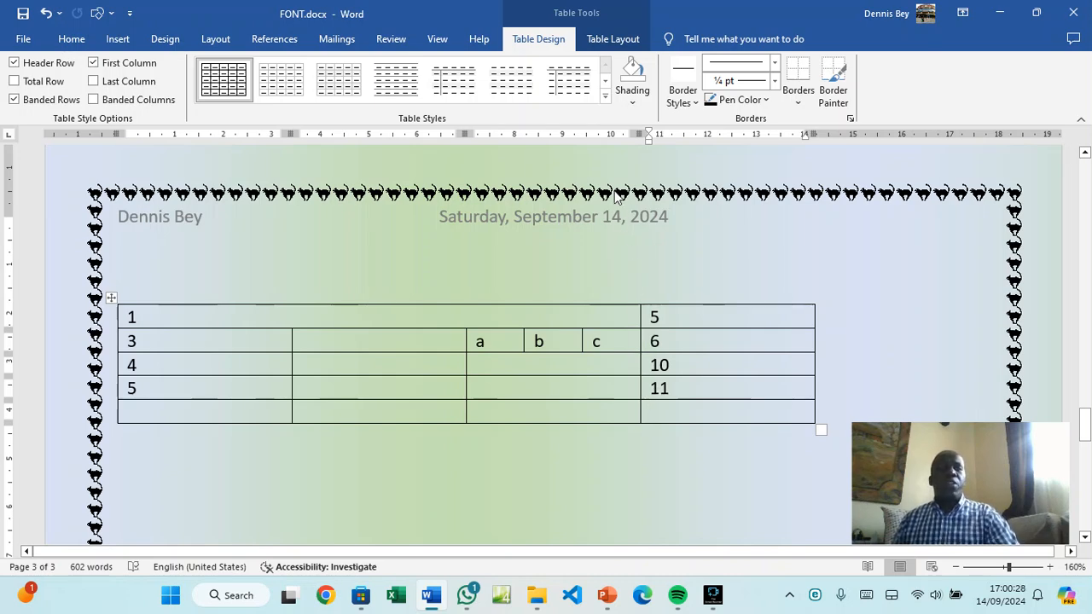
# Insert a =SUM(ABOVE) formula in the bottom row's last cell, giving 32
pyautogui.click(603, 47)
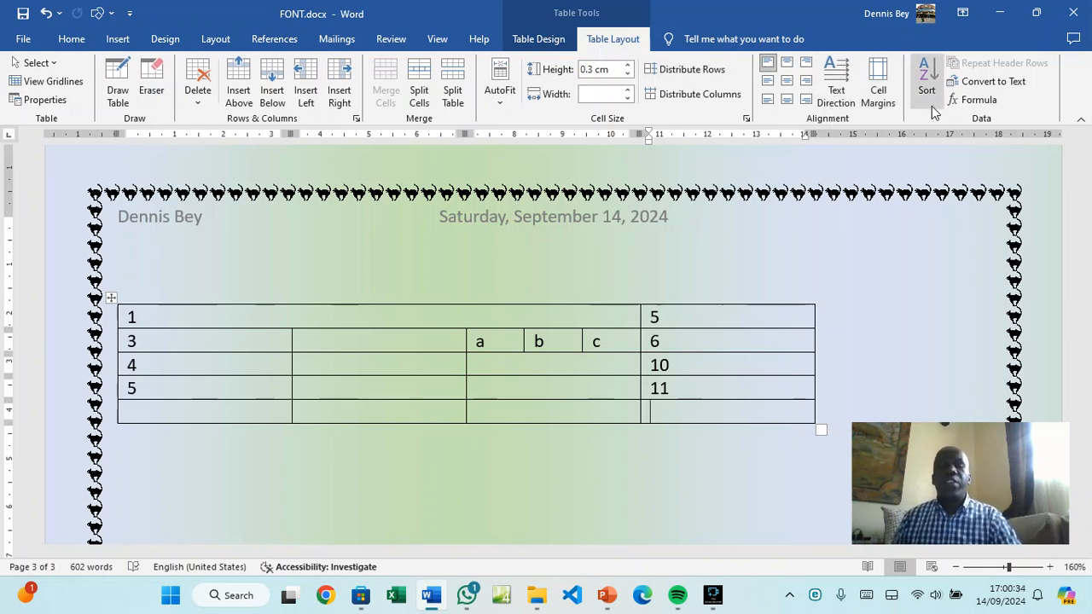
pyautogui.click(973, 101)
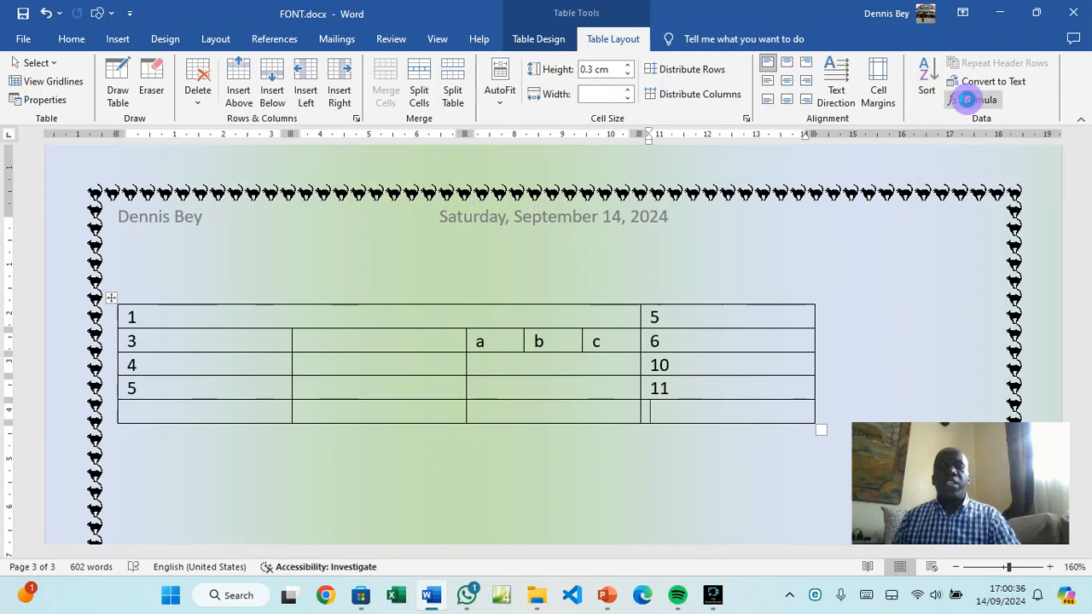
pyautogui.moveTo(546, 216); pyautogui.dragTo(324, 229)
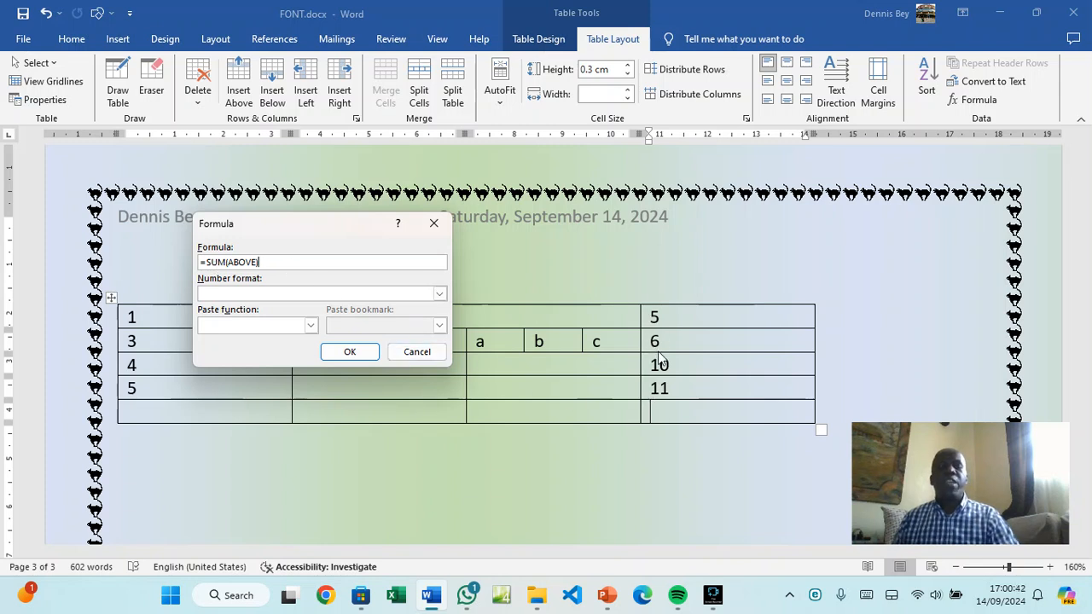
pyautogui.click(351, 352)
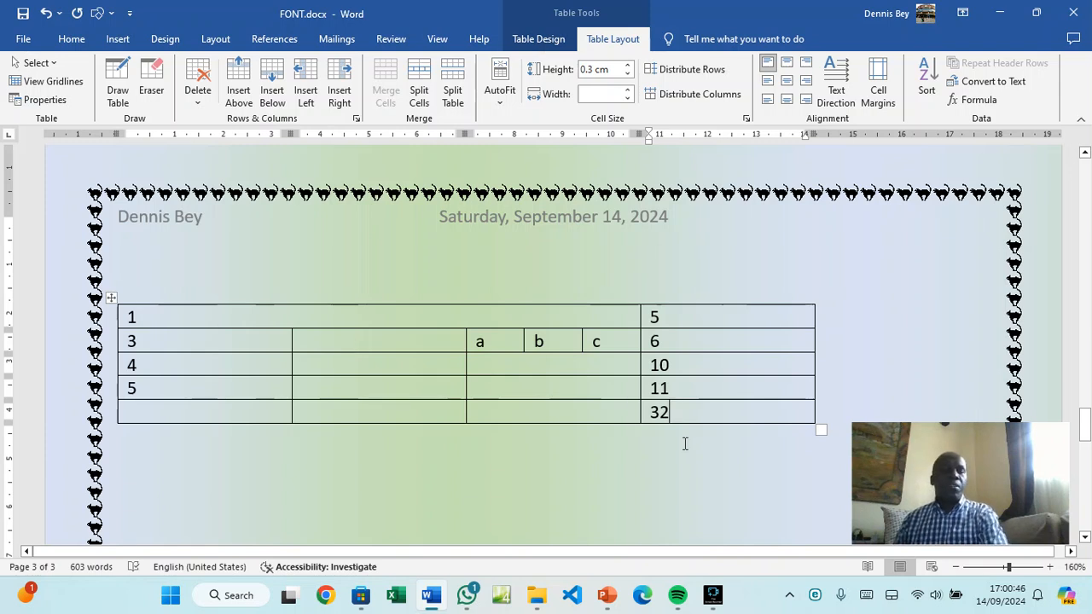
# Fill the bottom row's first three cells with 30, 60 and 20
pyautogui.click(195, 415)
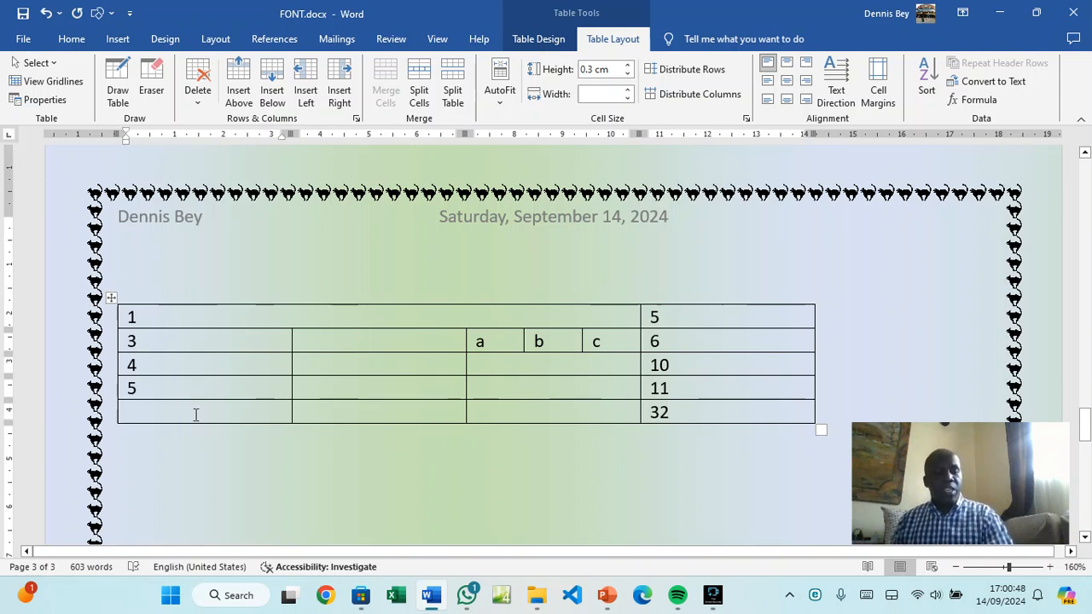
pyautogui.write('30')
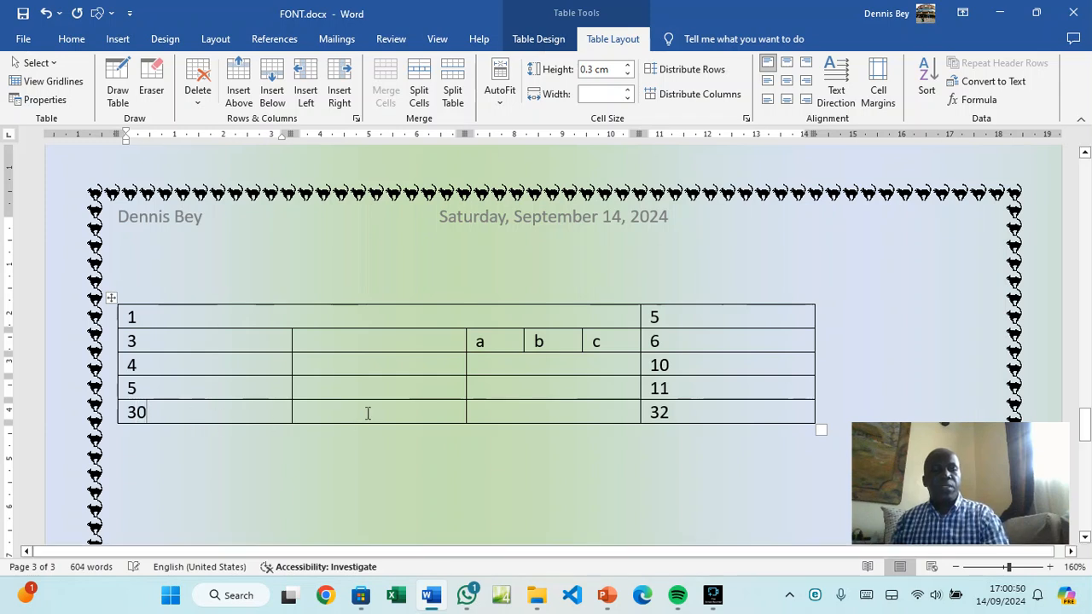
pyautogui.click(368, 412)
pyautogui.write('60')
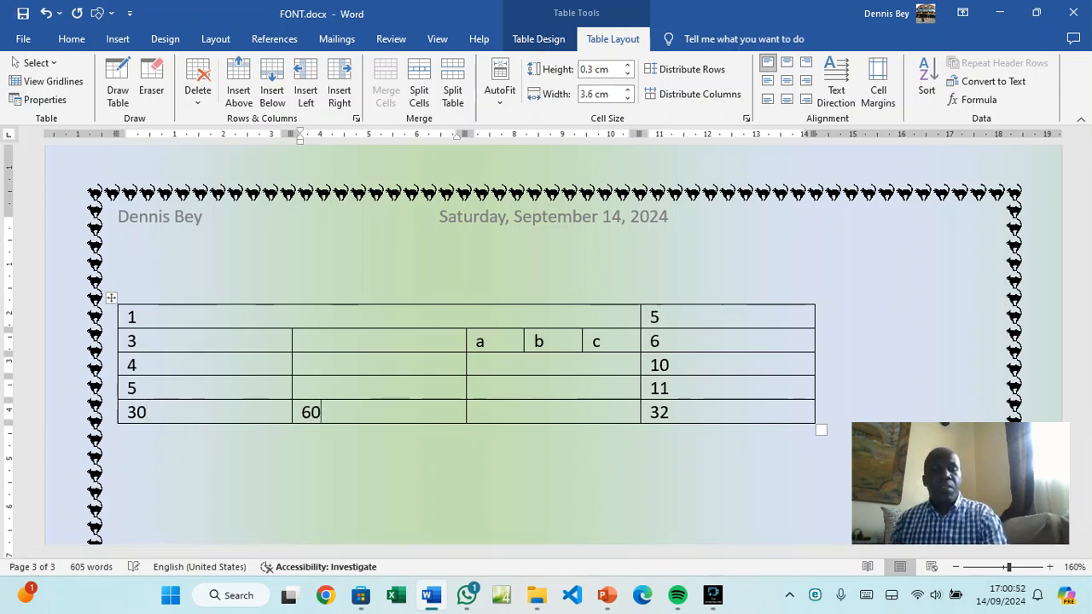
pyautogui.click(508, 412)
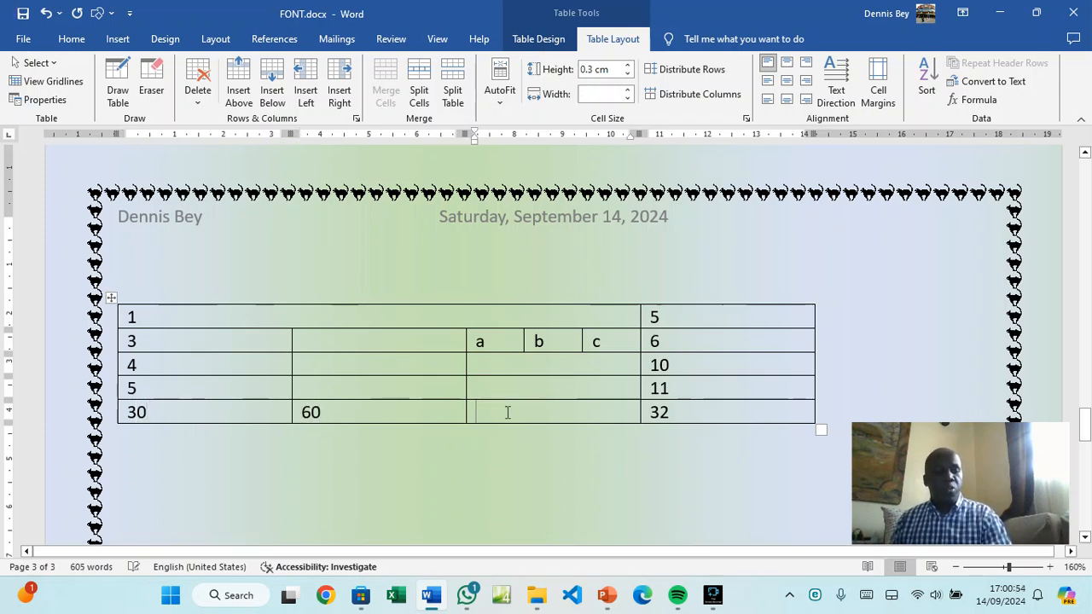
pyautogui.write('20')
# Replace the 32 with a =SUM(LEFT) formula so the last cell shows 110
pyautogui.click(661, 411)
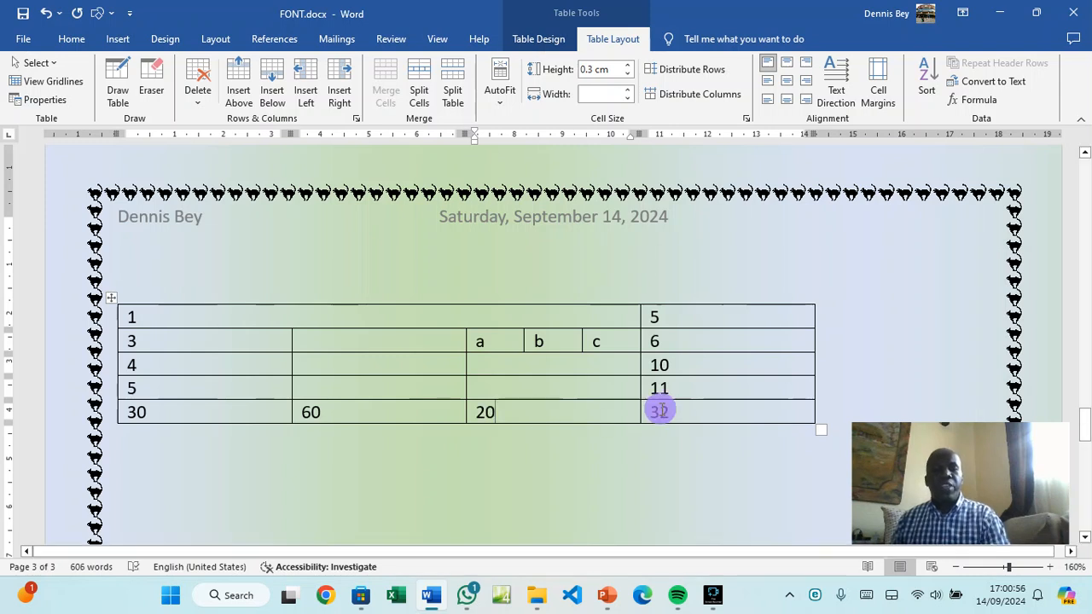
pyautogui.press('BackSpace')
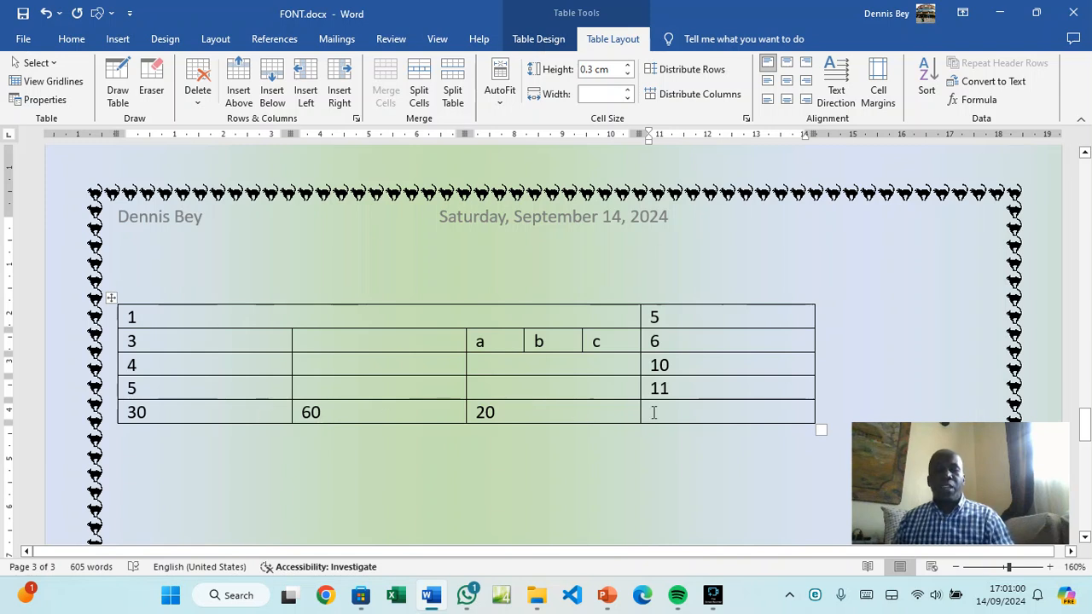
pyautogui.click(973, 100)
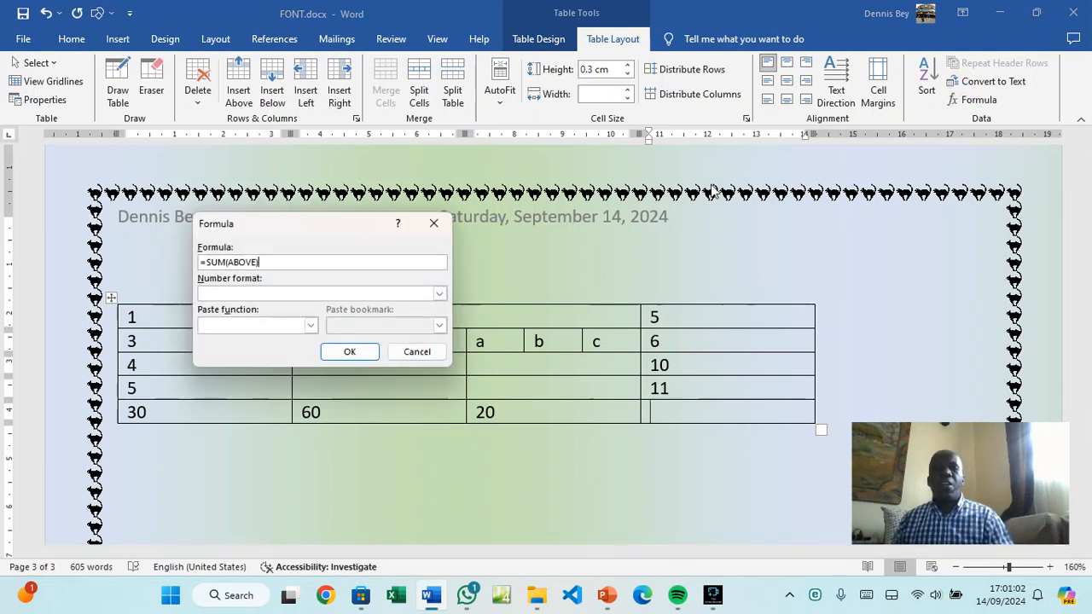
pyautogui.click(256, 262)
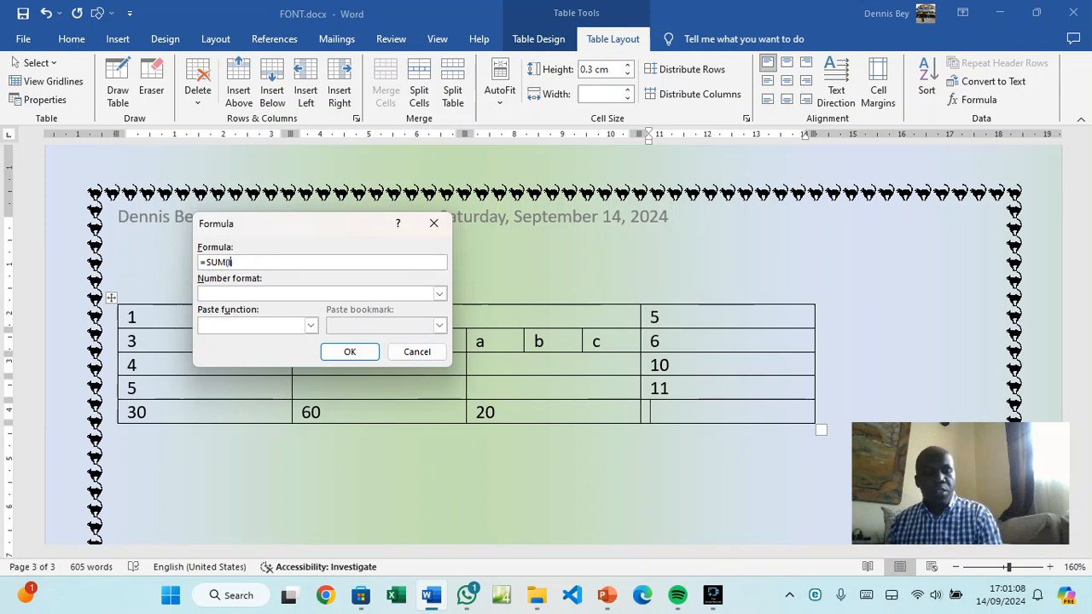
pyautogui.click(352, 350)
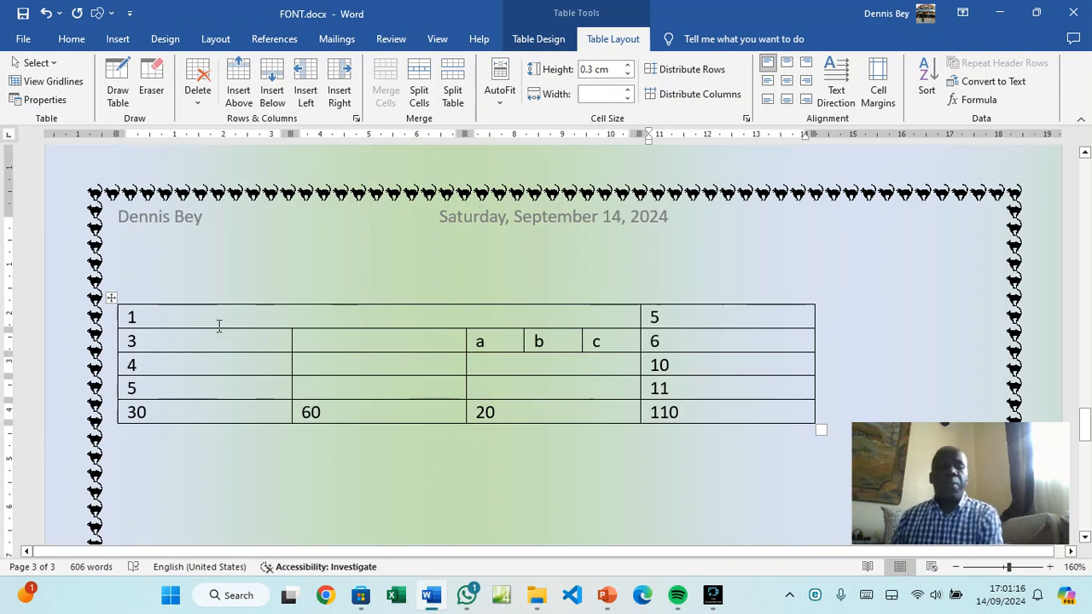
pyautogui.moveTo(220, 325); pyautogui.dragTo(679, 414)
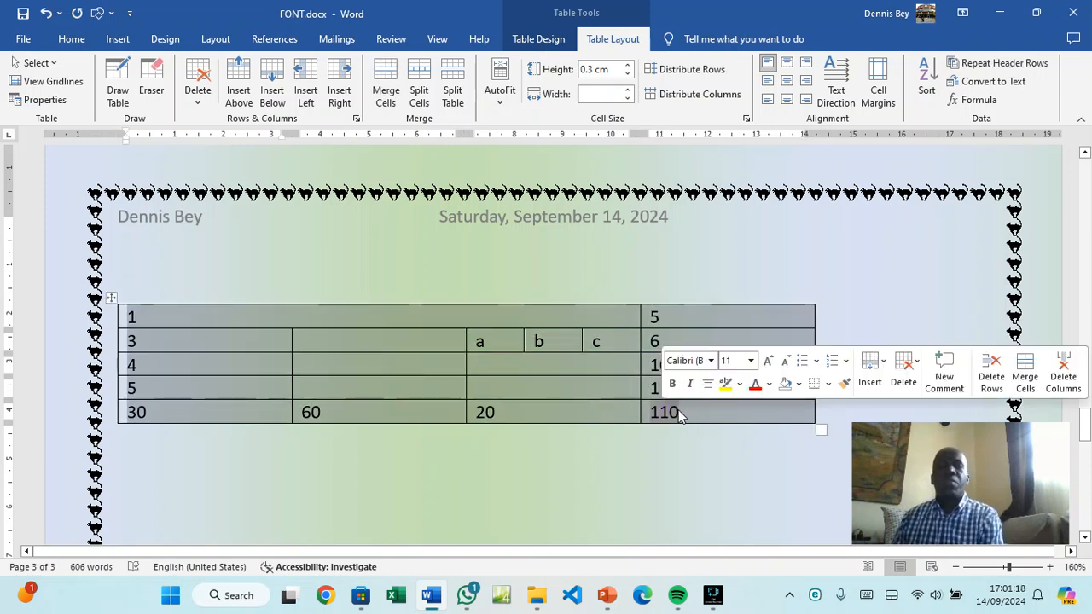
# Apply a thick 3 pt double-line outside border around the whole table
pyautogui.click(538, 38)
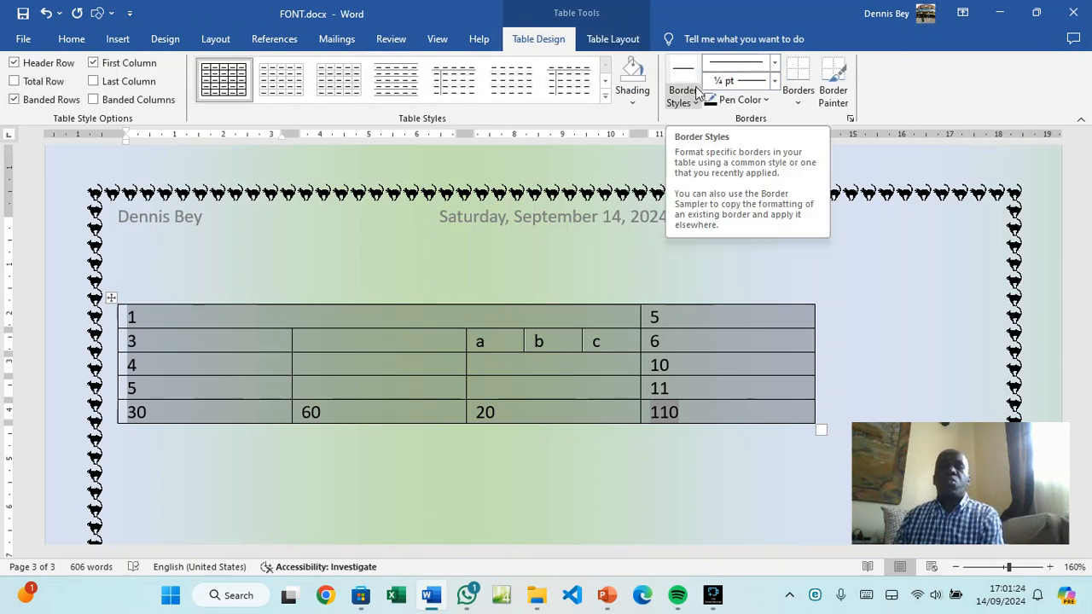
pyautogui.click(775, 63)
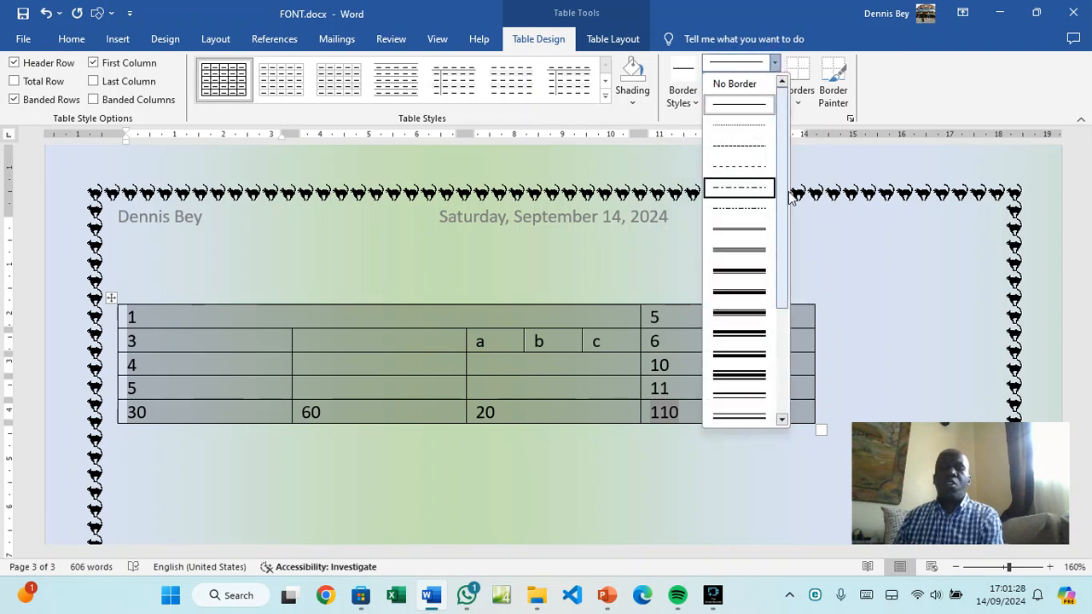
pyautogui.moveTo(780, 183); pyautogui.dragTo(782, 305)
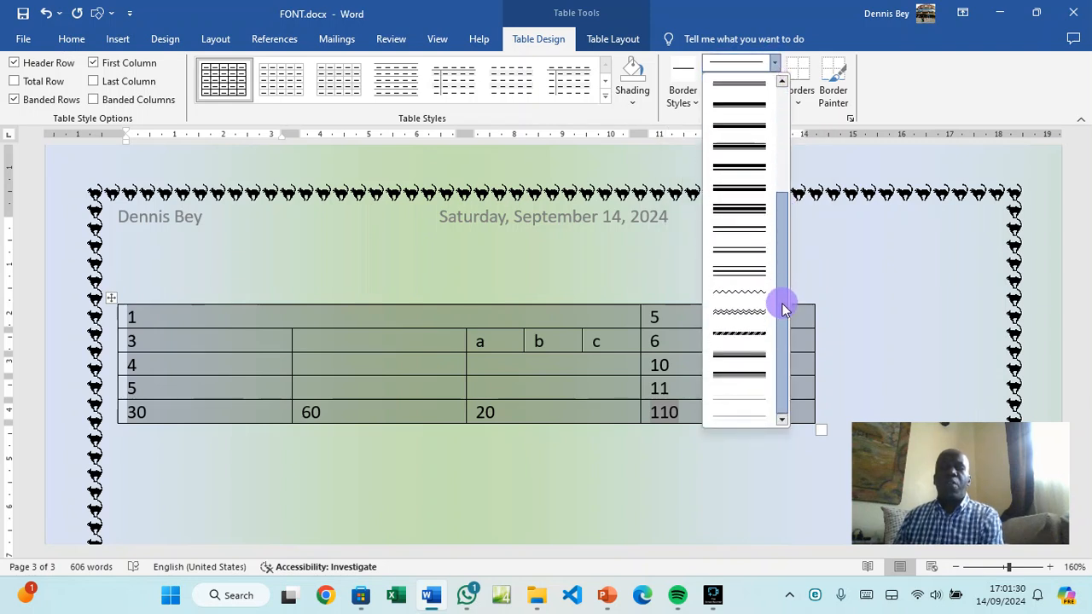
pyautogui.click(735, 146)
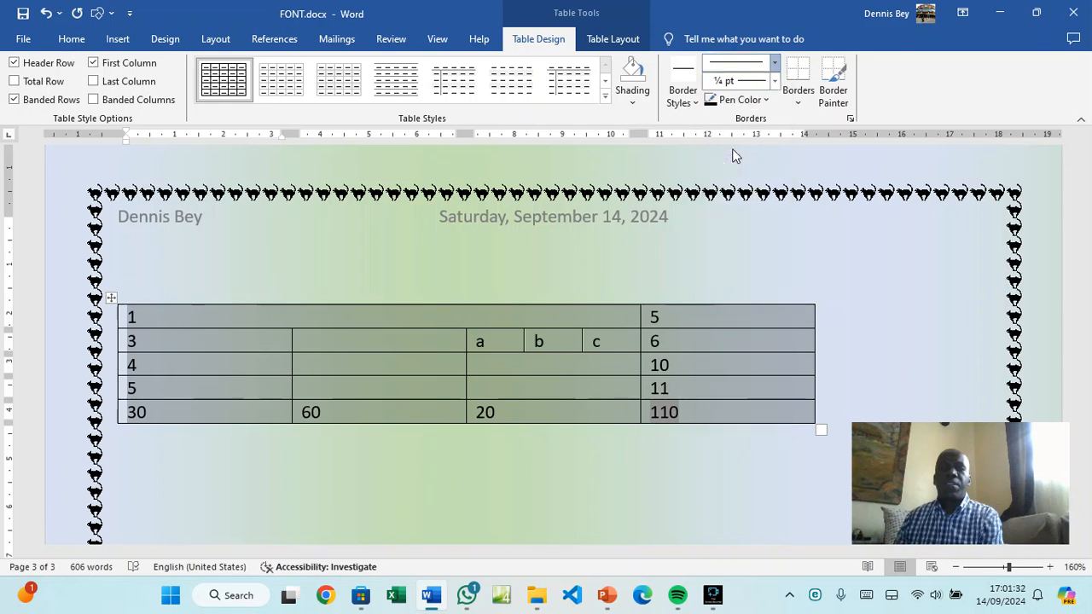
pyautogui.click(799, 104)
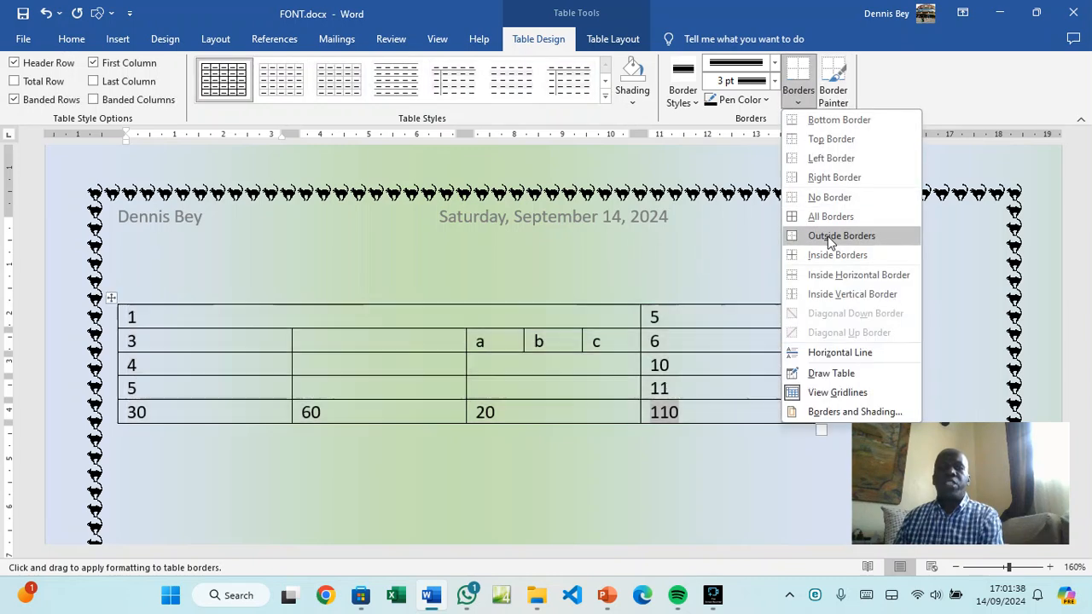
pyautogui.click(824, 238)
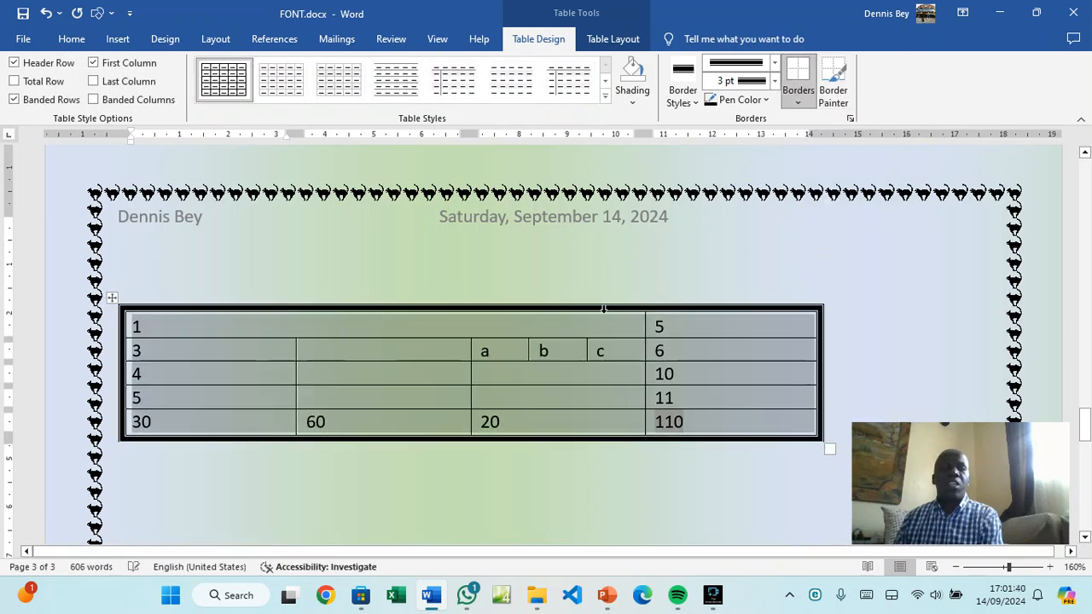
pyautogui.click(291, 398)
pyautogui.moveTo(201, 352)
pyautogui.mouseDown()
pyautogui.moveTo(694, 349)
pyautogui.moveTo(648, 349)
pyautogui.mouseUp()
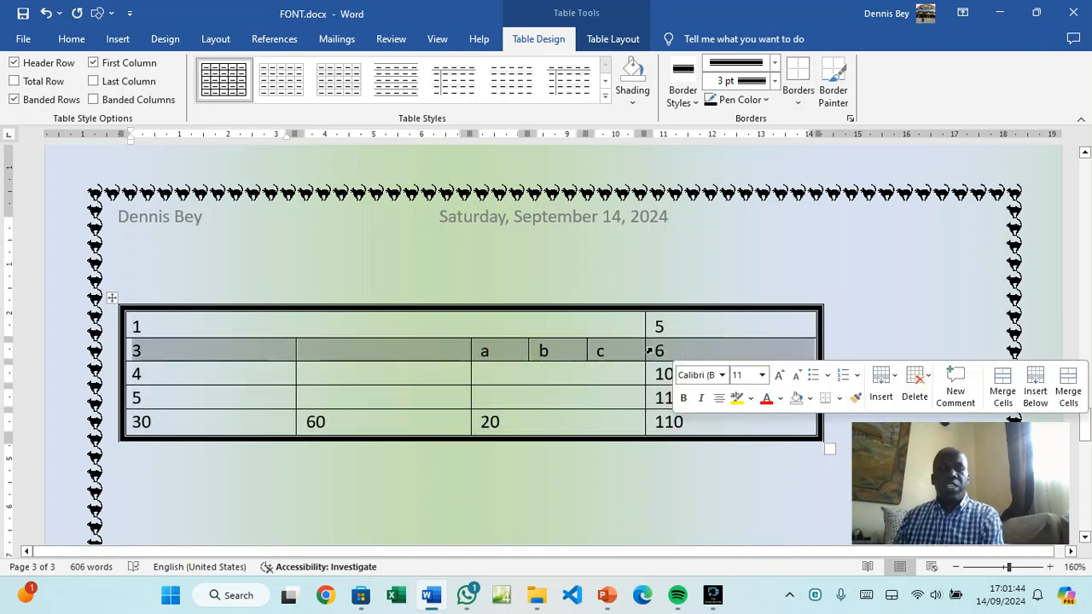
# Add an orange top border line to the selected row beginning with 3
pyautogui.click(695, 103)
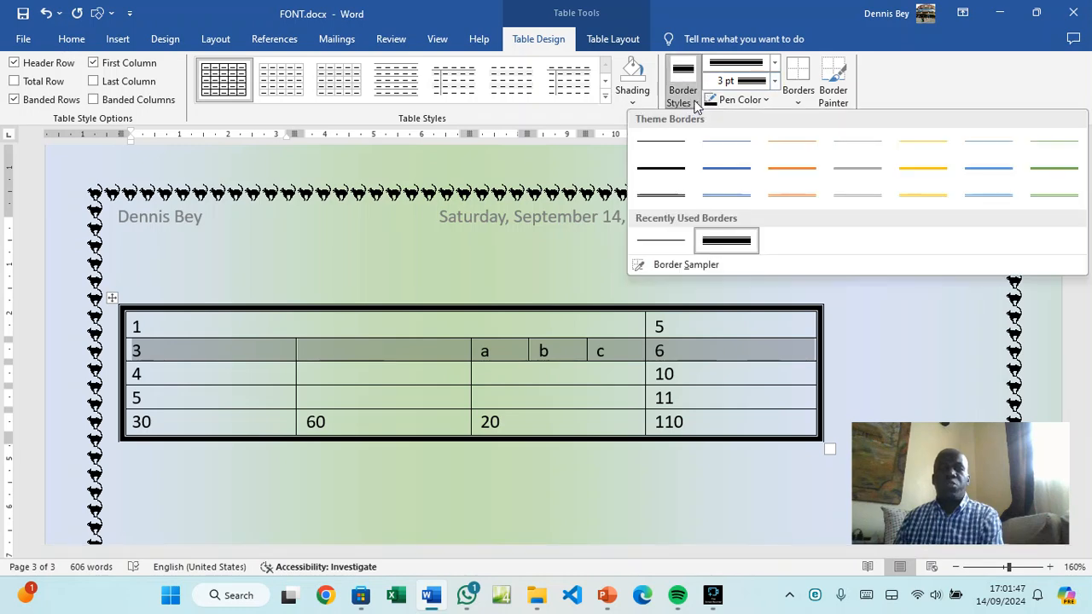
pyautogui.click(788, 168)
pyautogui.click(799, 104)
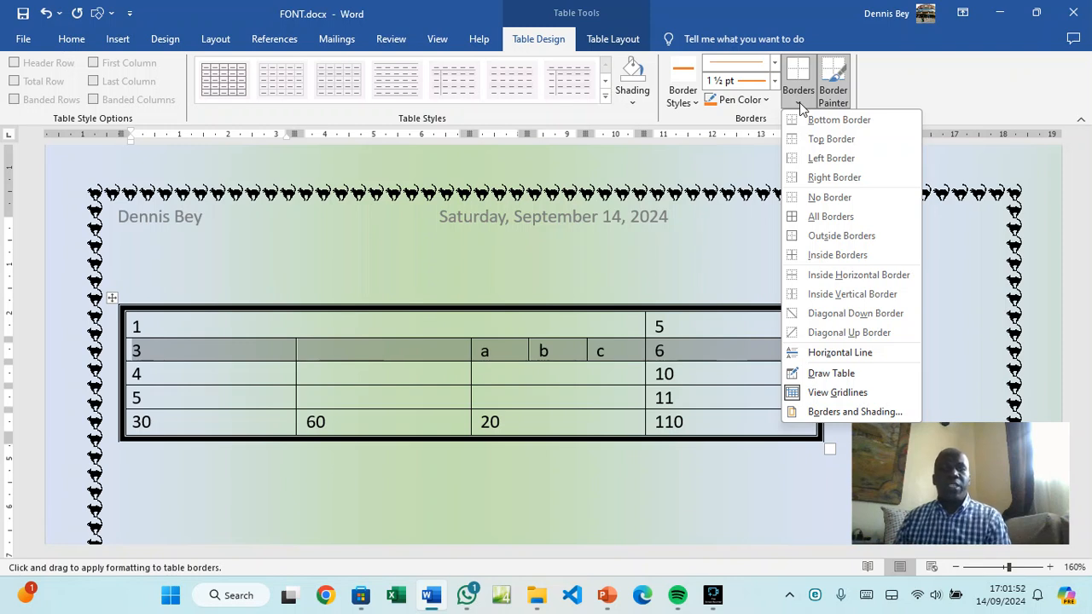
pyautogui.click(812, 139)
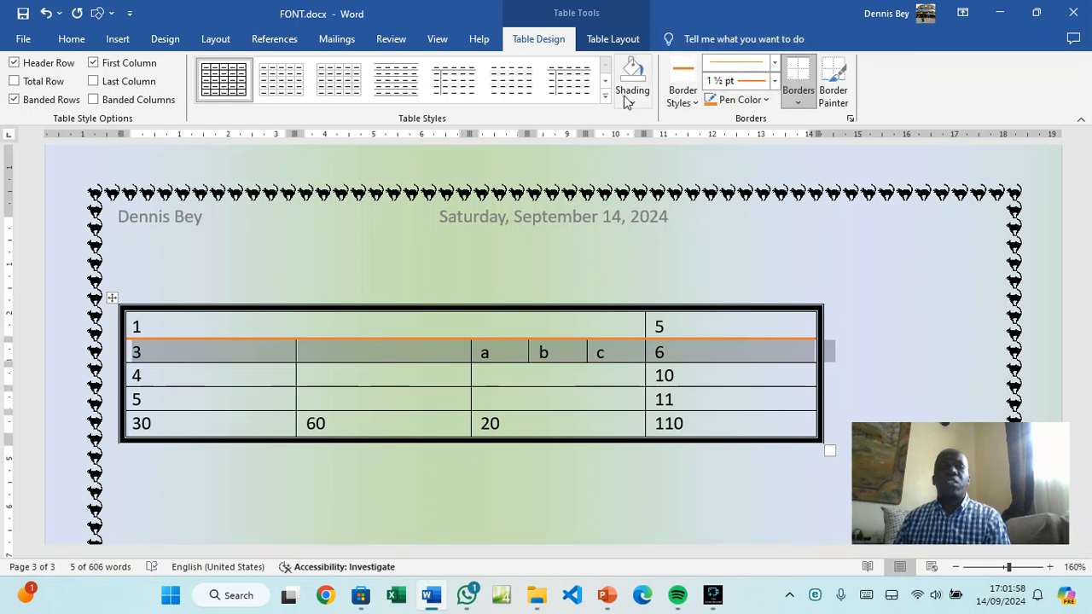
pyautogui.click(494, 374)
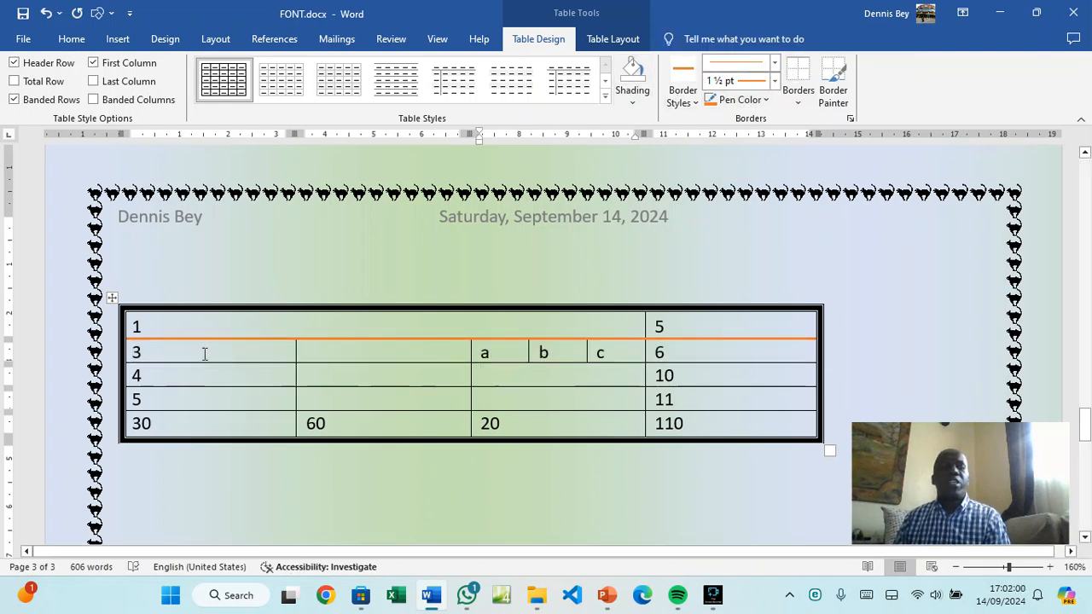
# Shade the table's first row green
pyautogui.moveTo(188, 327); pyautogui.dragTo(695, 327)
pyautogui.click(632, 101)
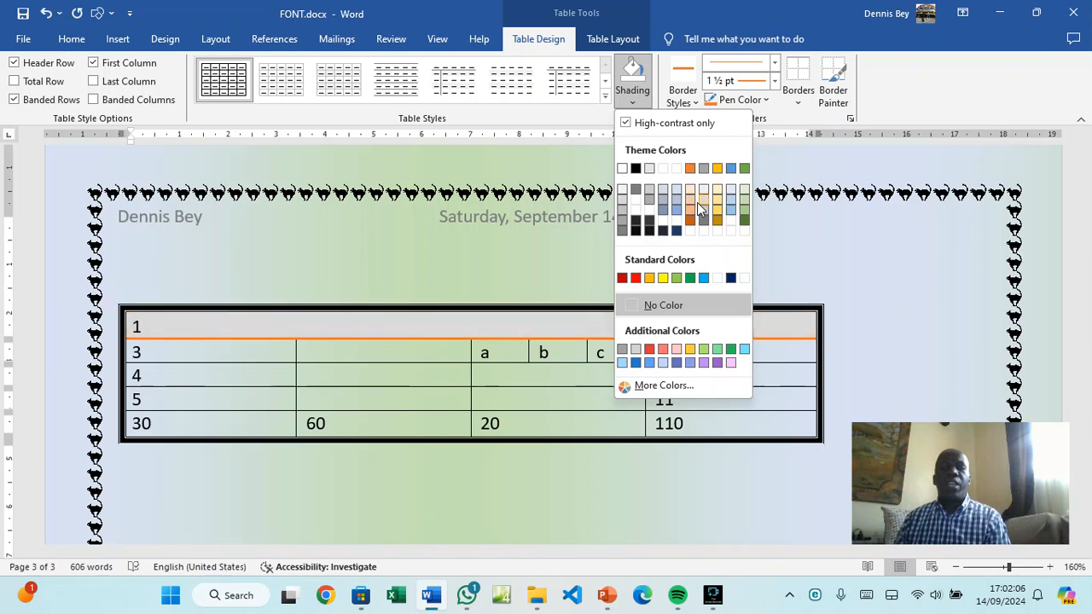
pyautogui.click(743, 210)
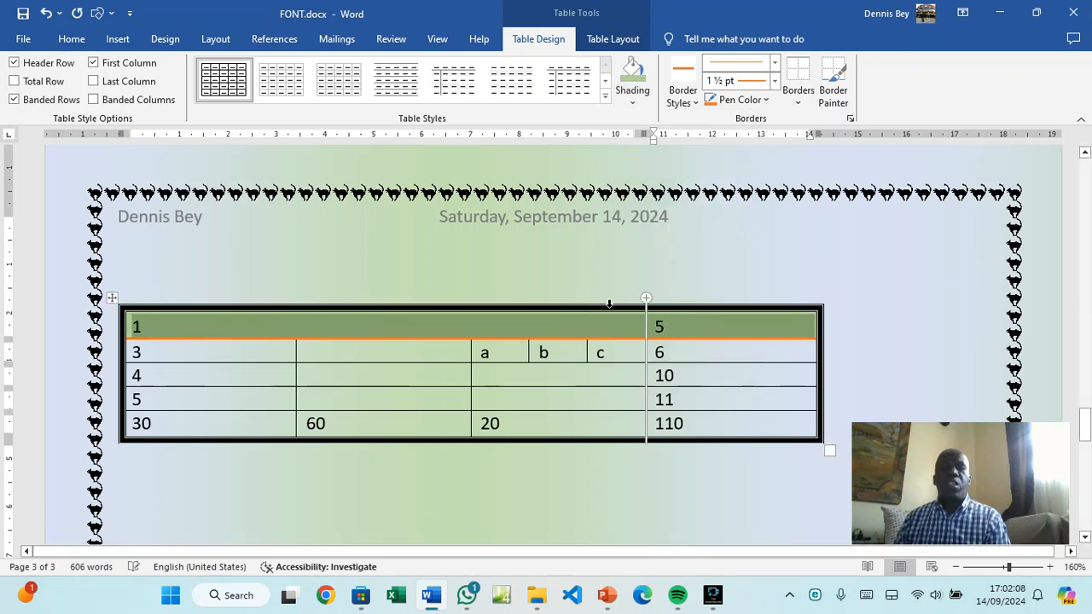
pyautogui.click(530, 395)
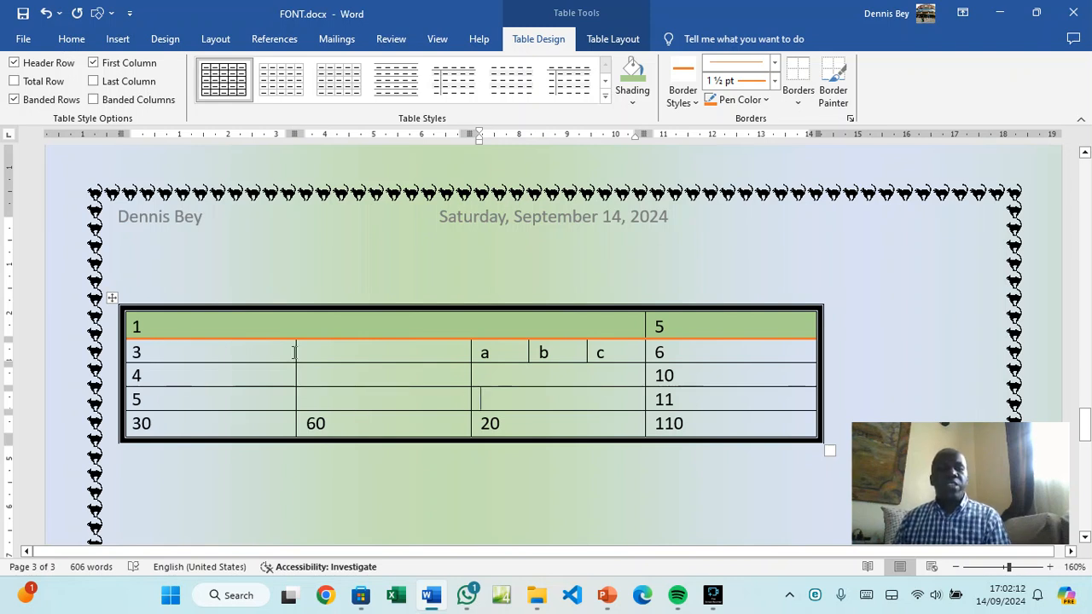
# Shift the inner column edges of rows 2–5 left so the a, b and c cells widen
pyautogui.moveTo(293, 346); pyautogui.dragTo(249, 351)
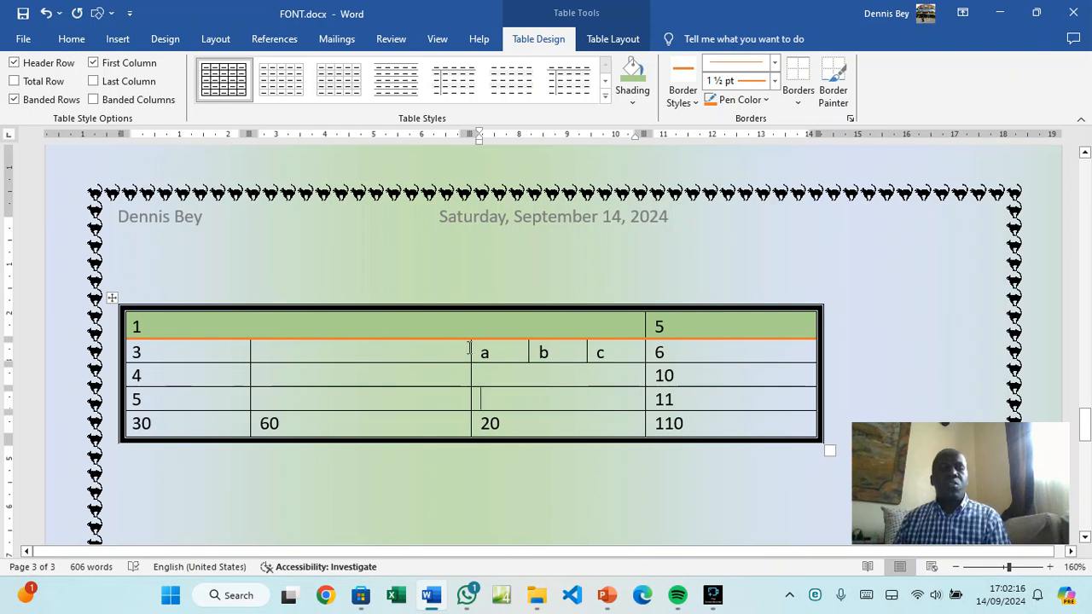
pyautogui.moveTo(469, 348); pyautogui.dragTo(385, 354)
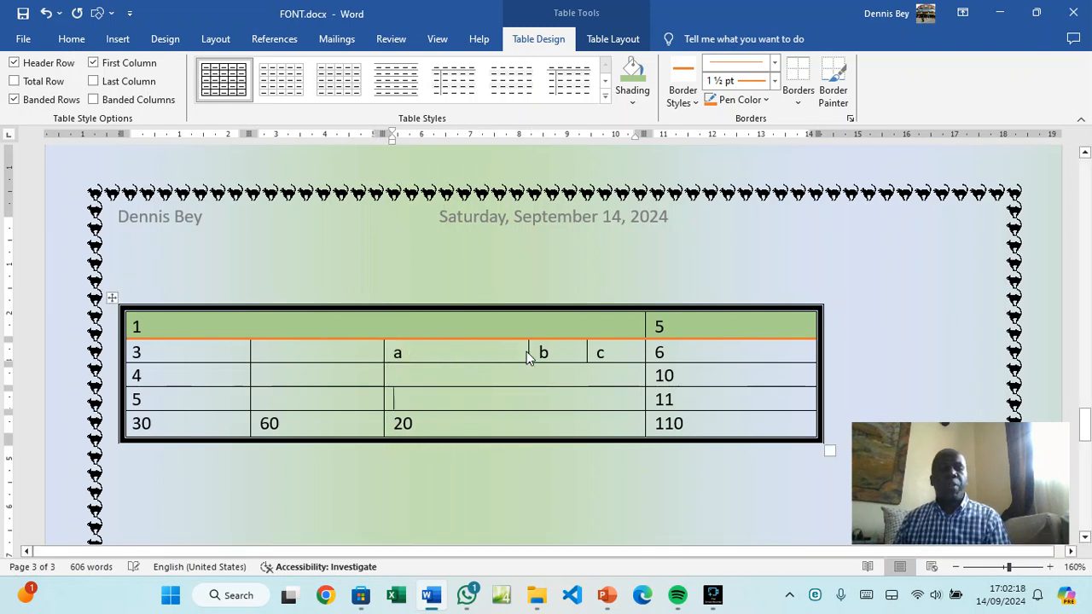
pyautogui.moveTo(528, 358); pyautogui.dragTo(457, 355)
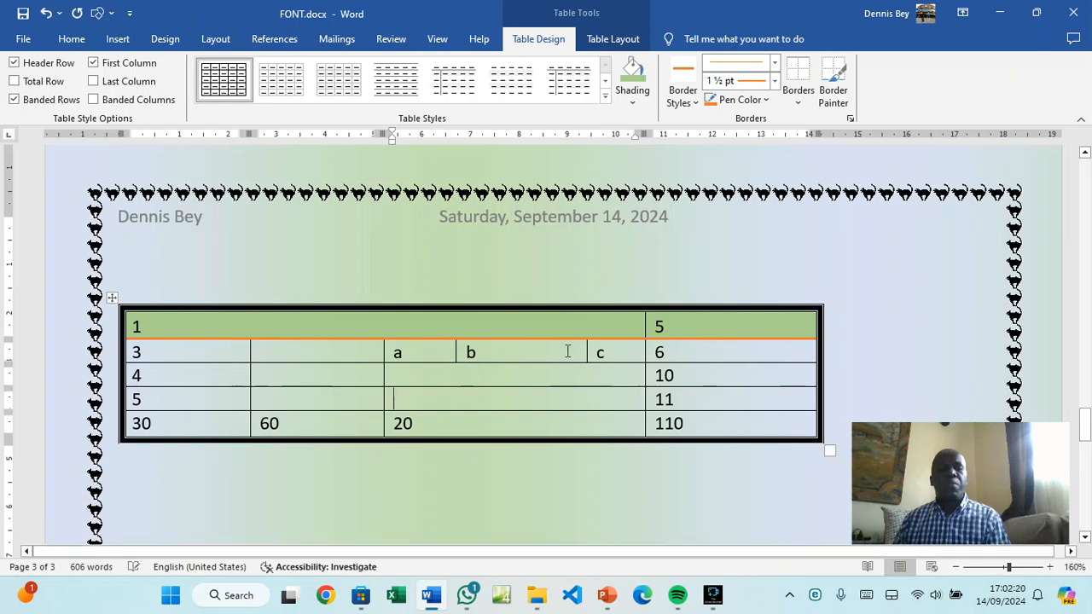
pyautogui.moveTo(586, 351); pyautogui.dragTo(530, 358)
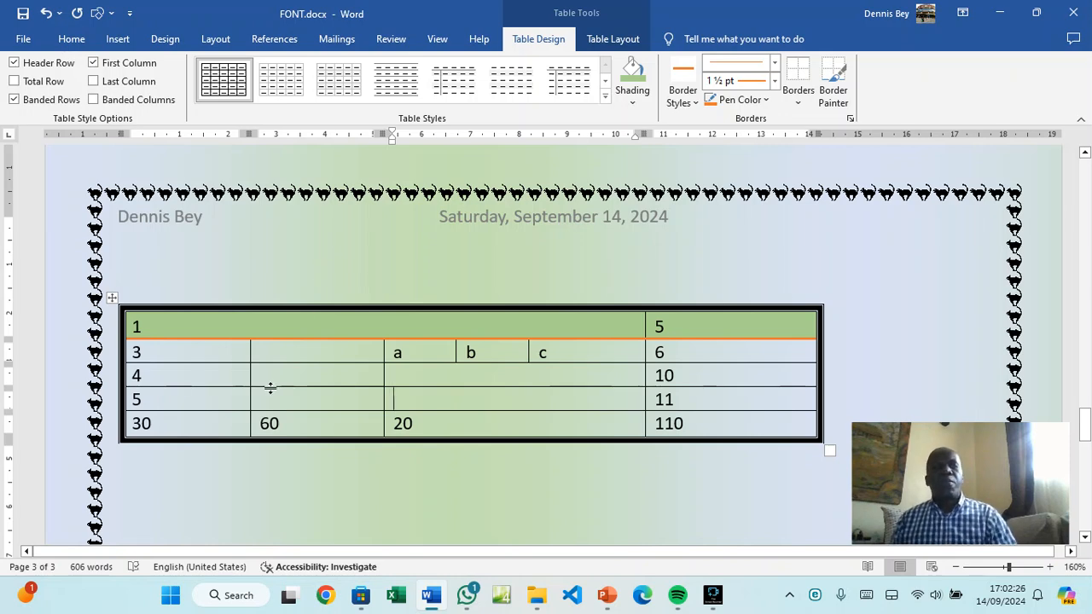
pyautogui.click(72, 43)
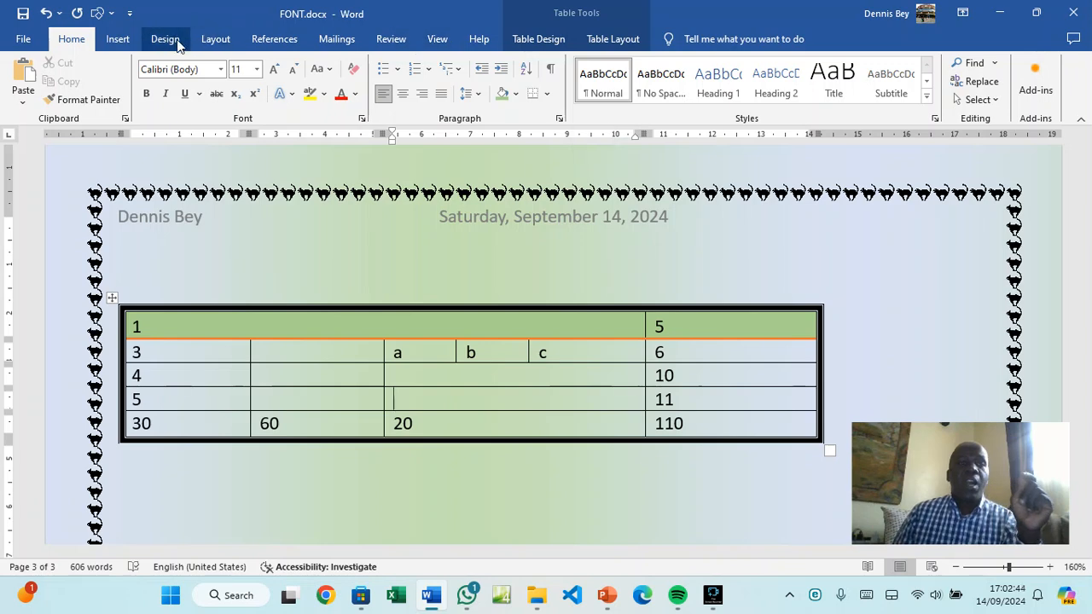
# Browse the Insert Shapes gallery without adding anything, then show the Design options
pyautogui.click(133, 42)
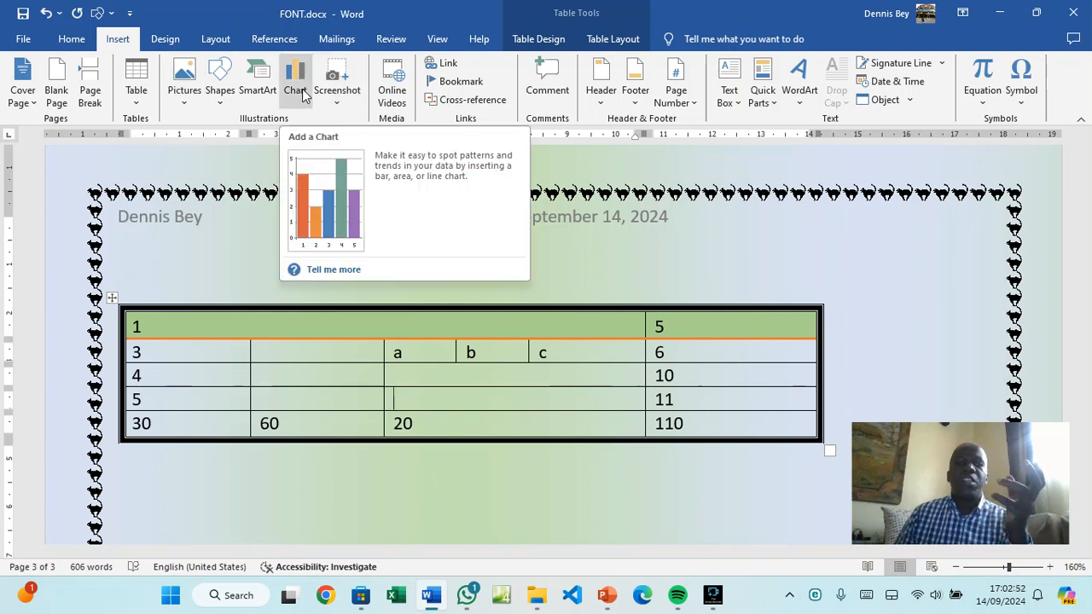
pyautogui.click(219, 106)
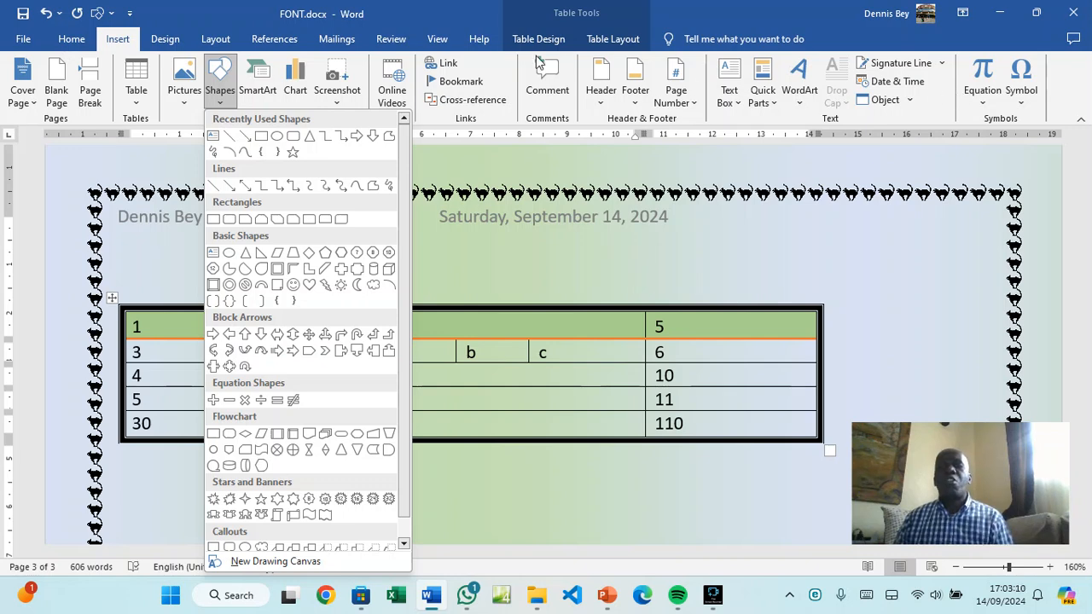
pyautogui.click(160, 37)
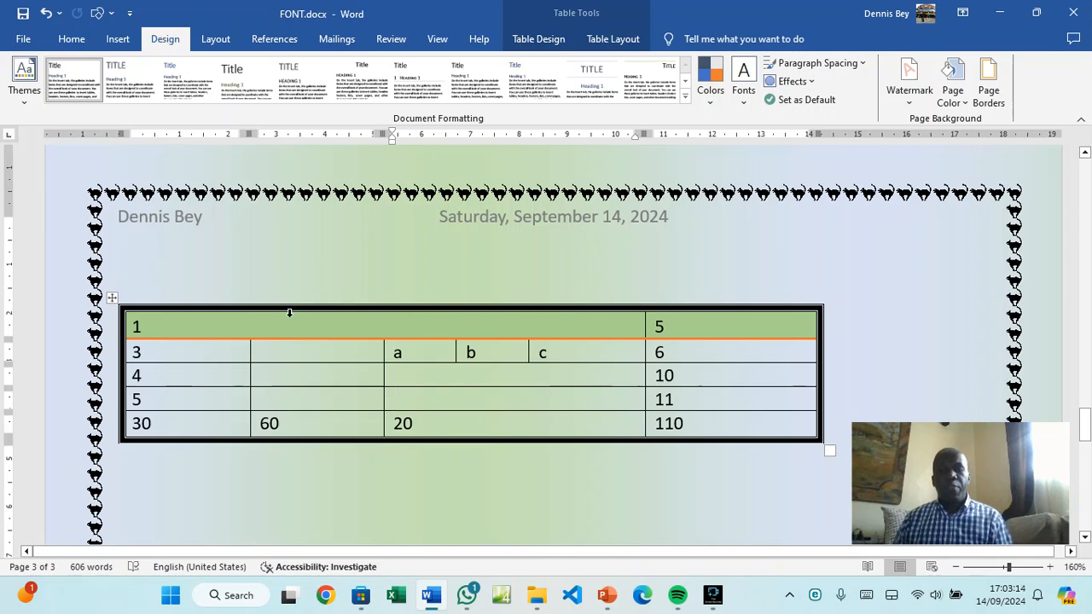
# Scroll back up to the top of page 1 showing the FONT title
pyautogui.scroll(-4, 325, 369)
pyautogui.scroll(10, 325, 370)
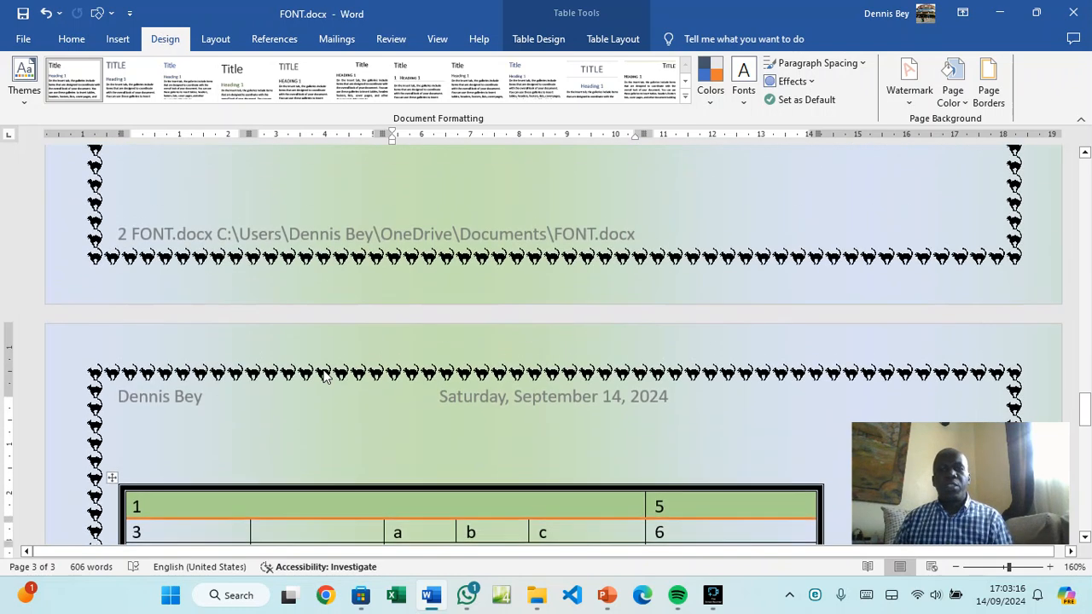
pyautogui.scroll(20, 324, 369)
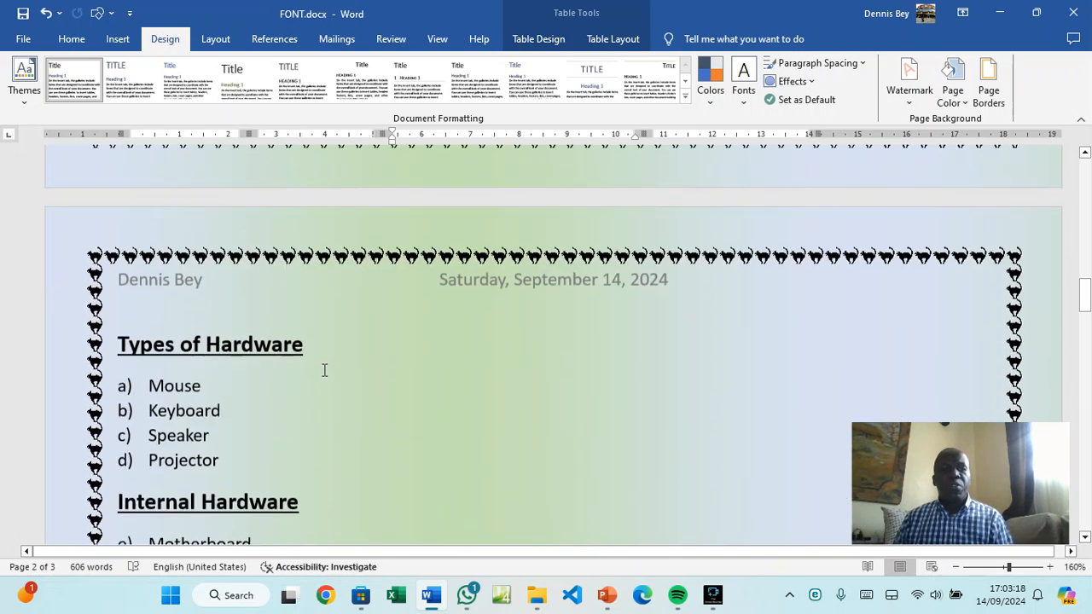
pyautogui.scroll(15, 324, 370)
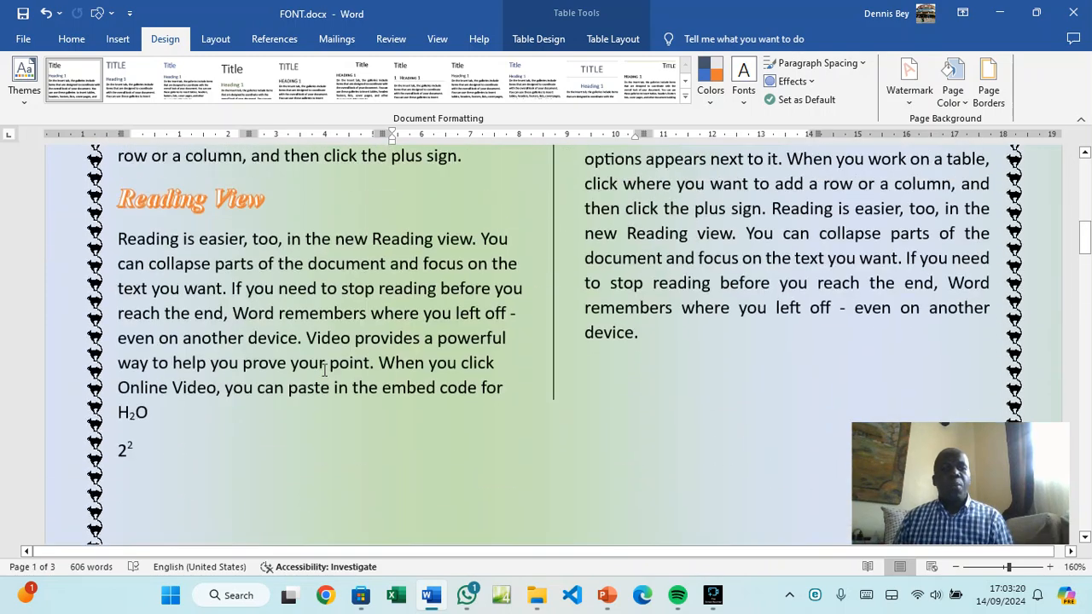
pyautogui.scroll(5, 324, 369)
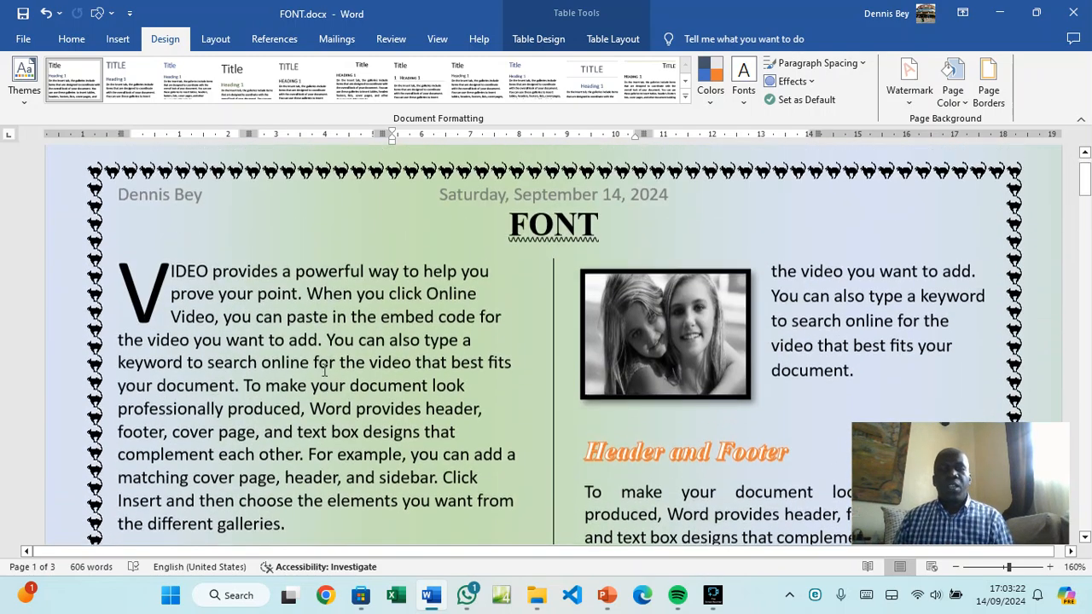